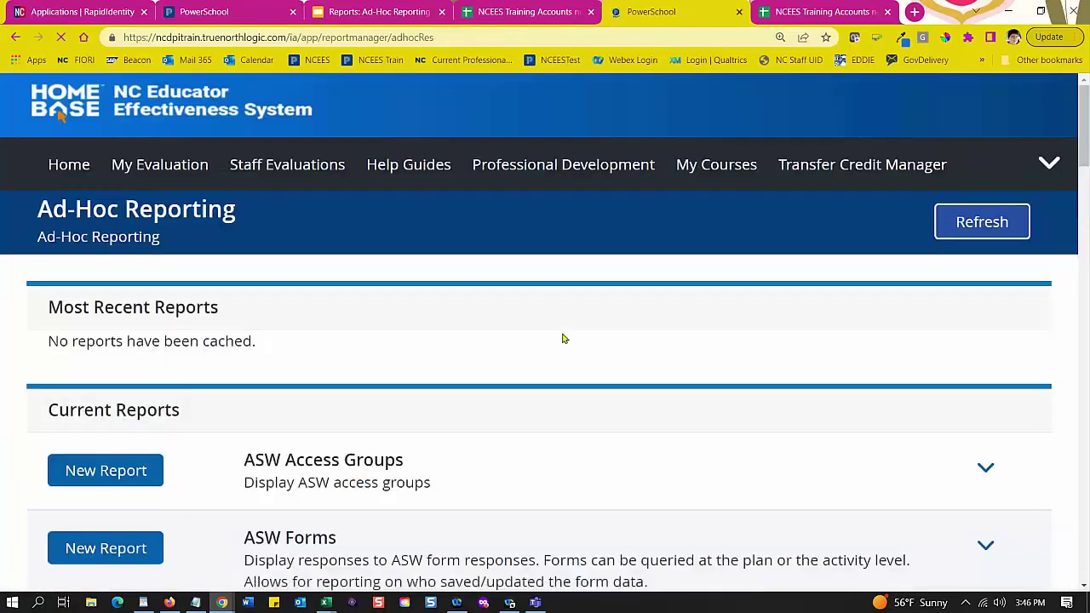
Step: Scroll the reports page and highlight the Most Recent Reports heading
scroll(564, 333, "down", 2)
scroll(573, 314, "down", 1)
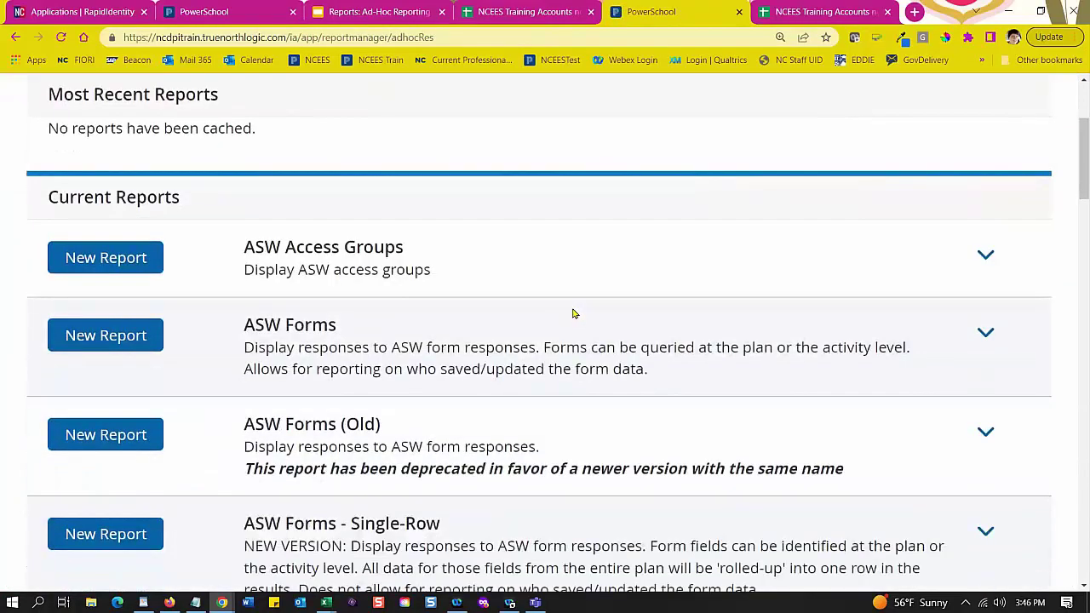
scroll(573, 314, "up", 2)
scroll(575, 312, "up", 1)
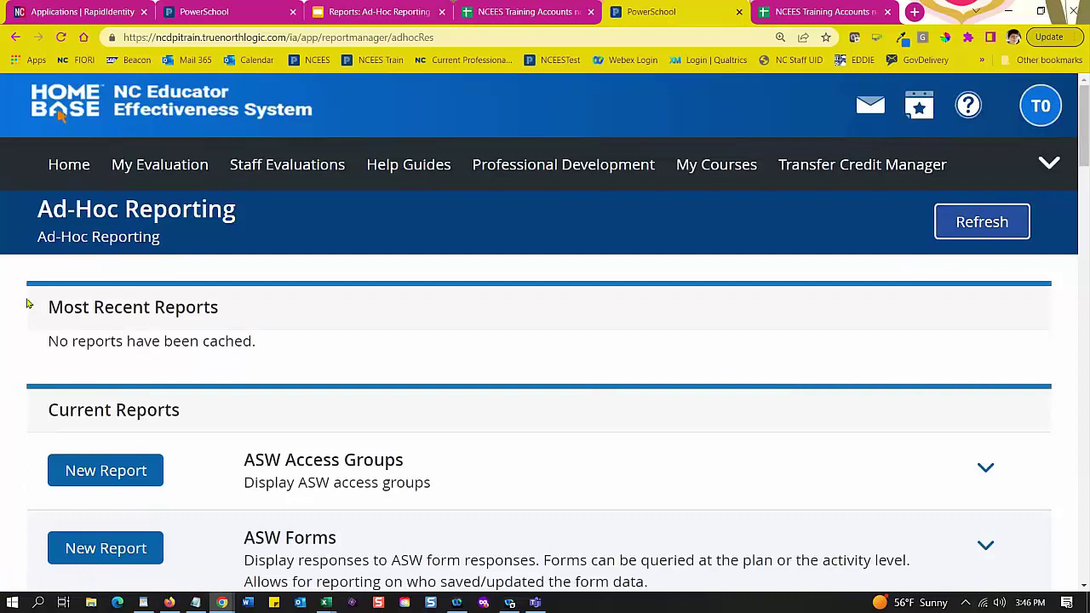
left_click_drag(51, 307, 241, 322)
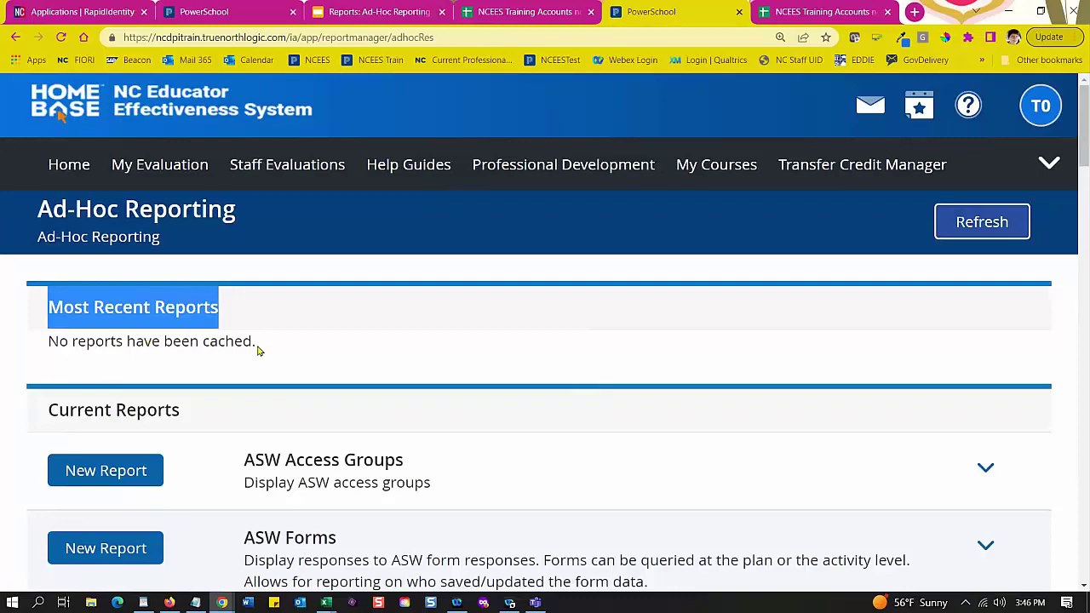
scroll(259, 350, "down", 3)
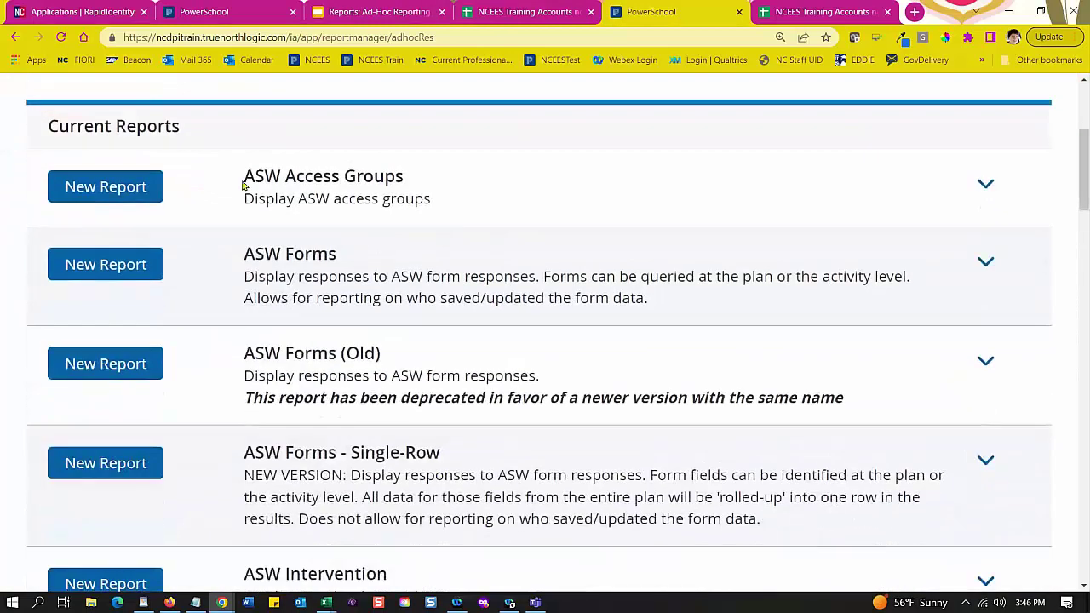
scroll(290, 256, "down", 5)
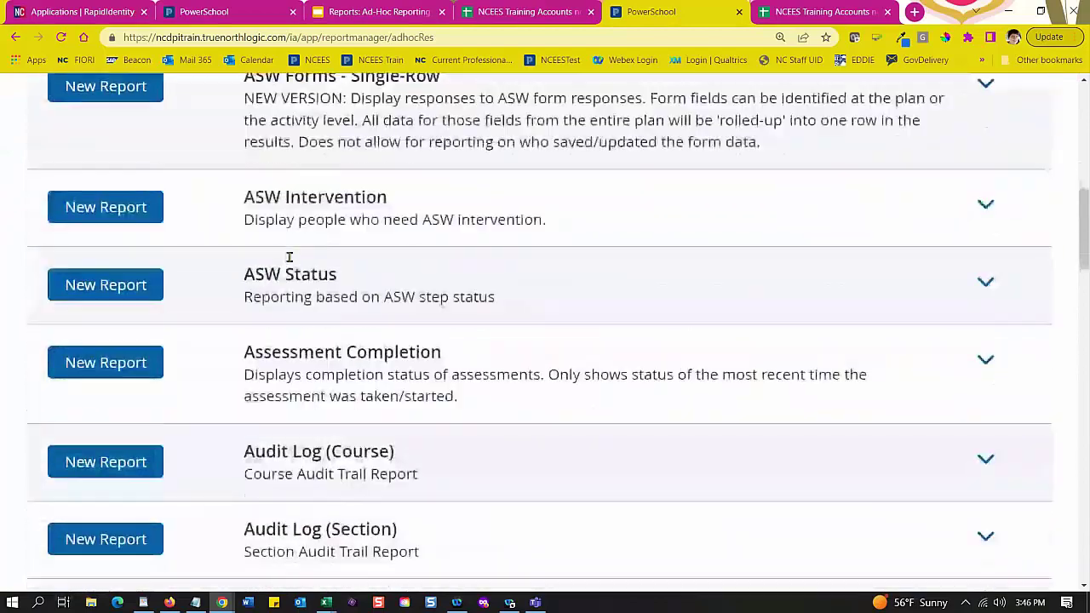
scroll(290, 255, "down", 7)
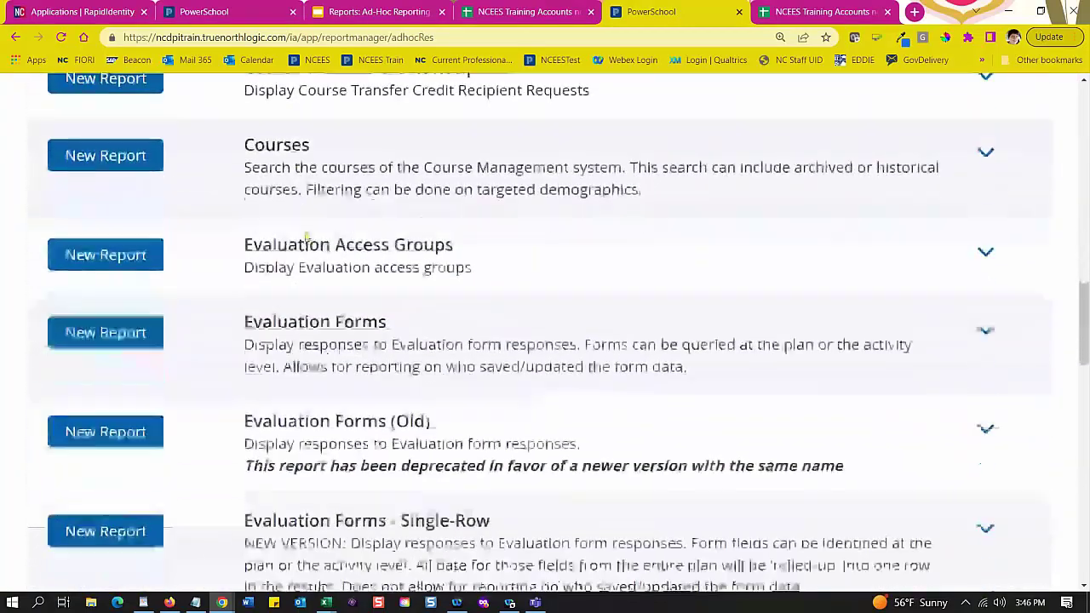
scroll(304, 205, "down", 4)
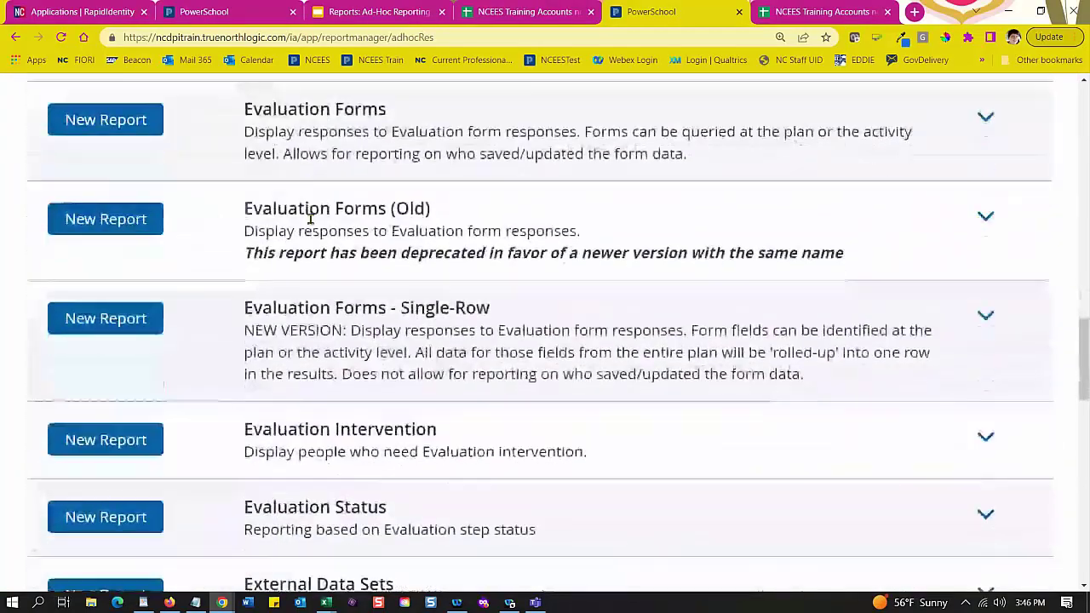
scroll(312, 223, "down", 5)
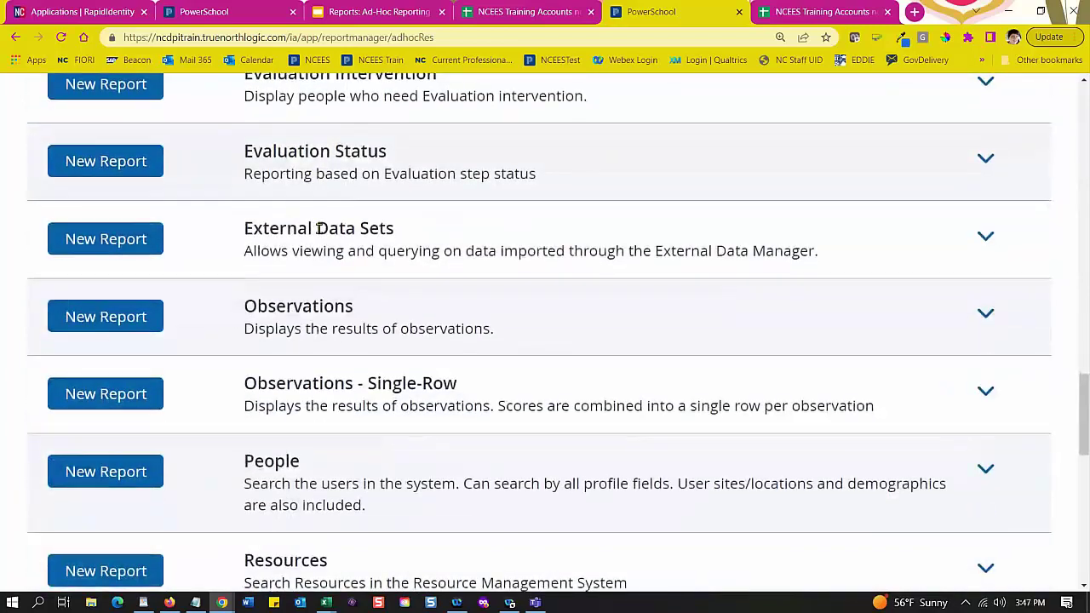
scroll(319, 228, "down", 1)
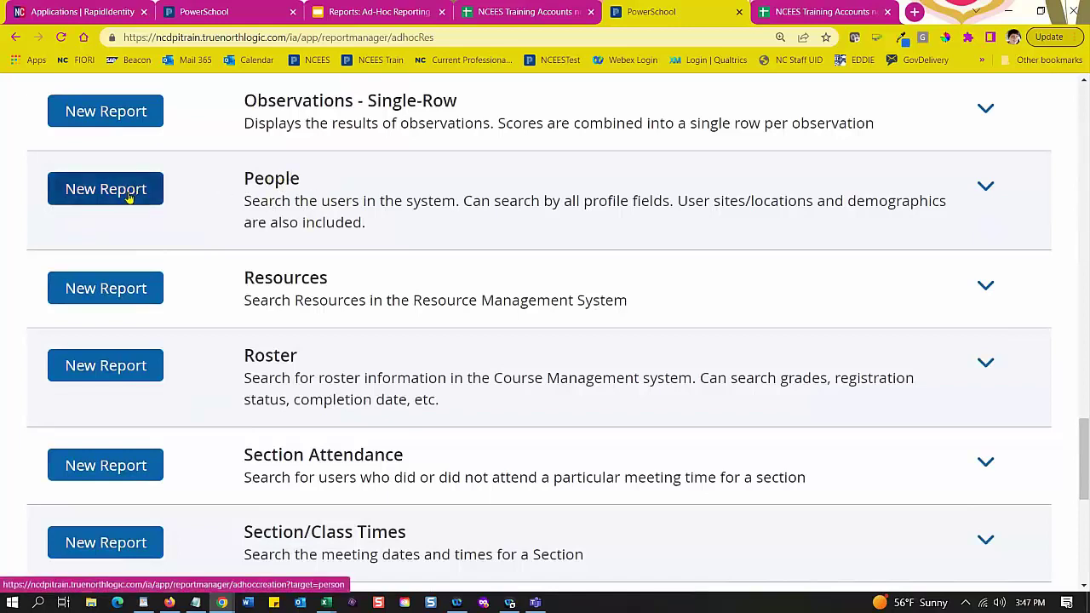
Step: Expand the People report, check its Cached results, and start a New Report for People
left_click(985, 189)
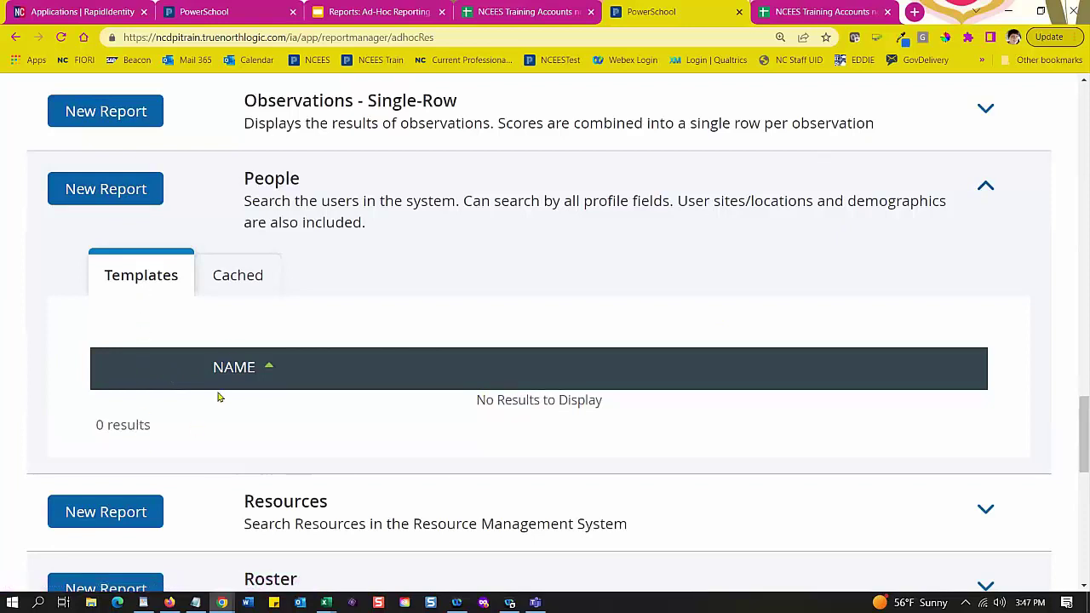
left_click(231, 279)
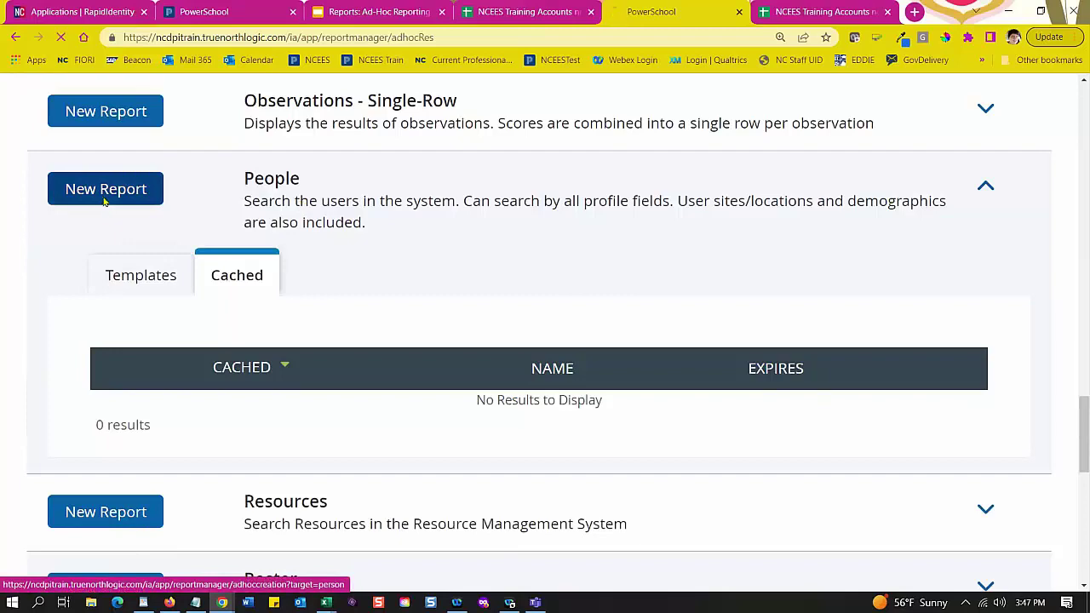
left_click(103, 200)
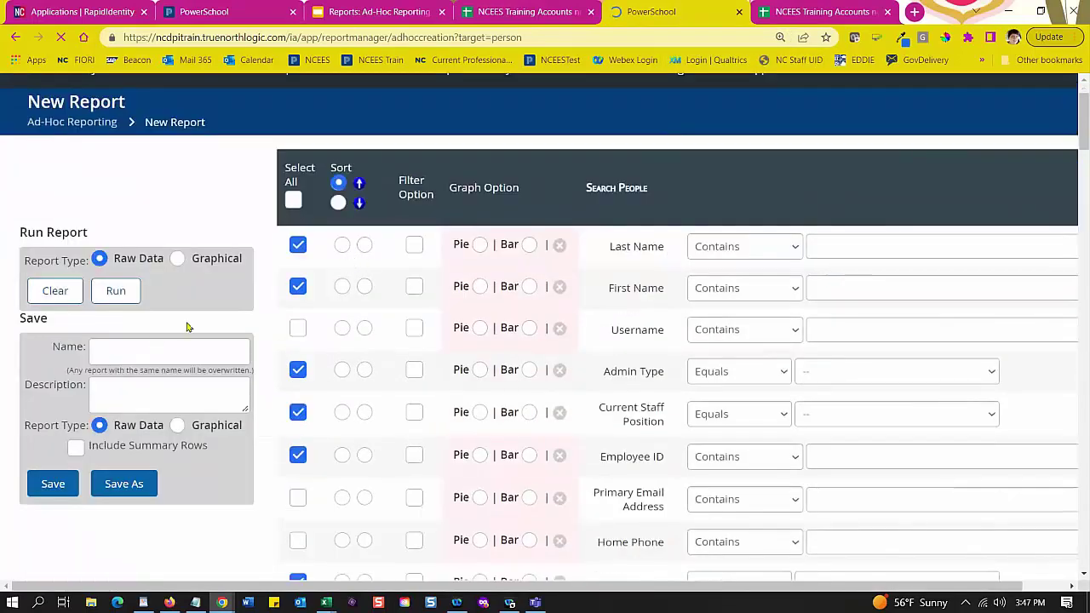
Step: Enter 'TEST CJN 22-23' as the report name and paste it into the Description
scroll(420, 340, "up", 1)
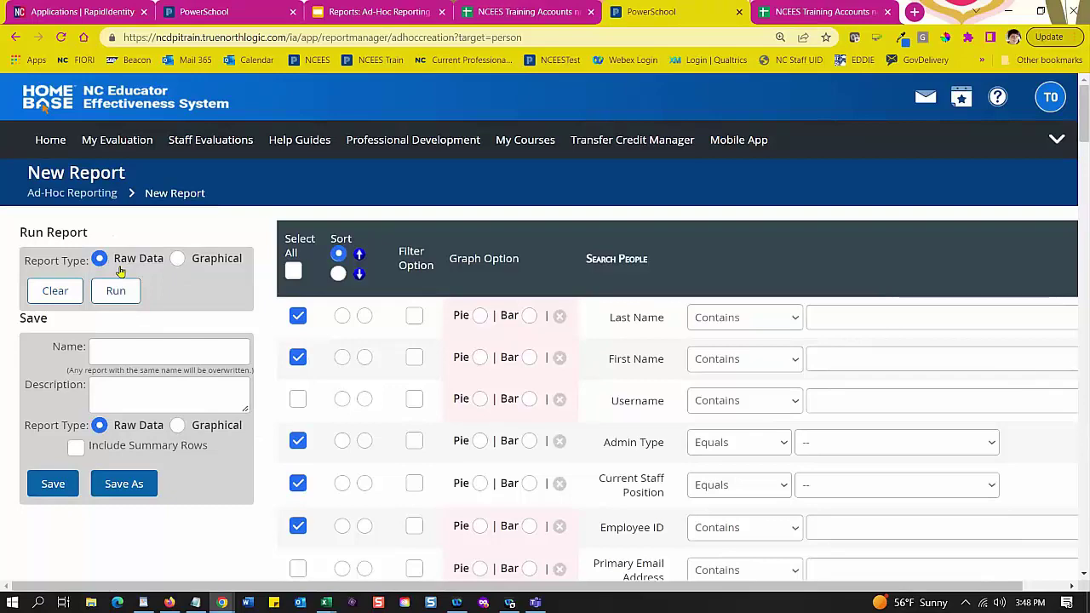
left_click(194, 351)
scroll(184, 357, "down", 2)
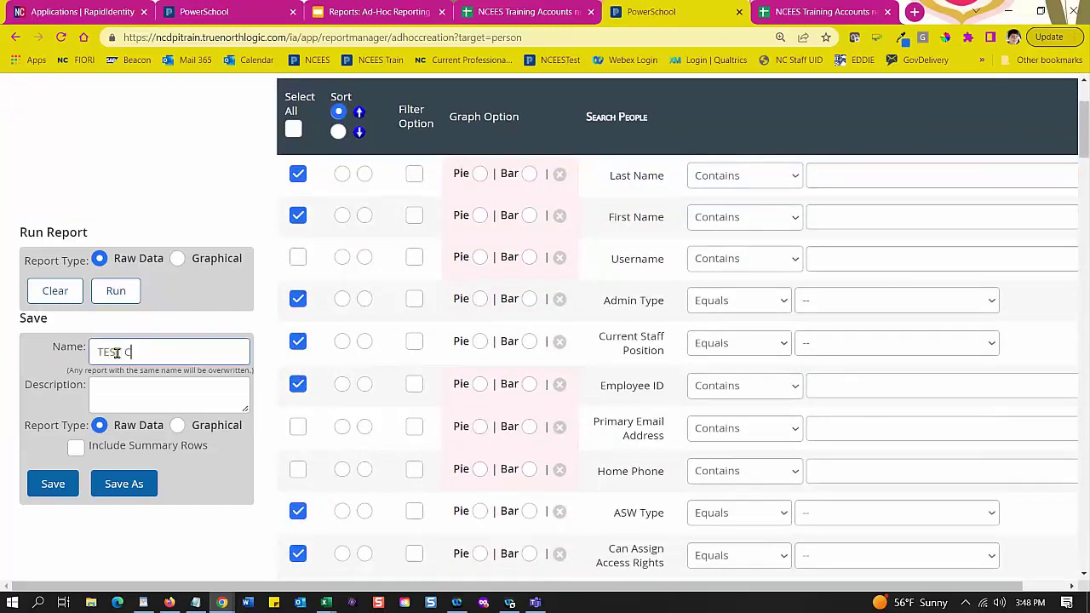
type("TEST CJN 22-23")
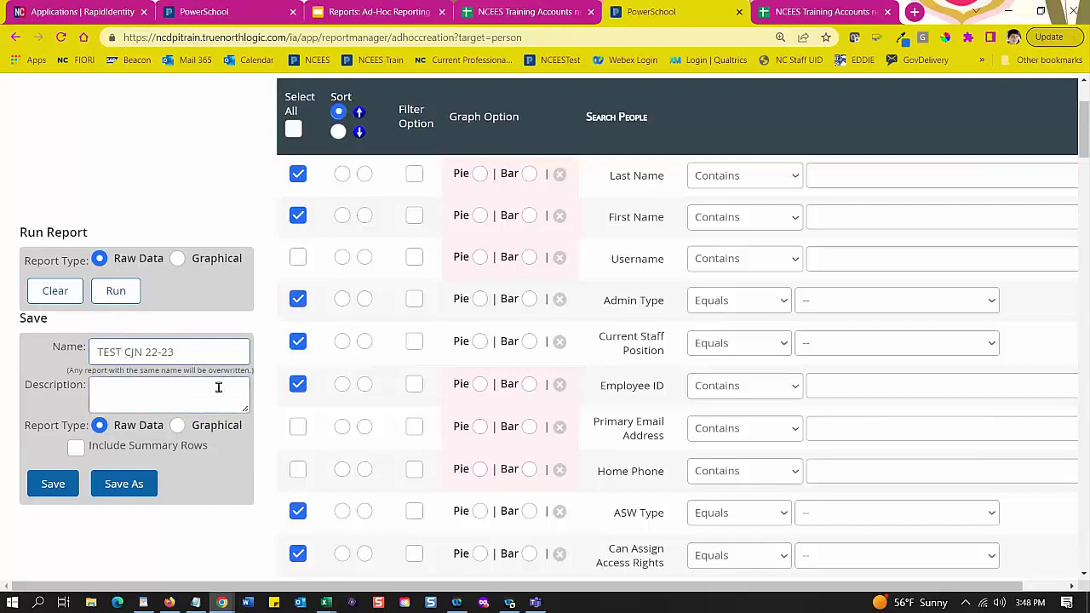
left_click(125, 391)
left_click_drag(176, 351, 56, 372)
key("ctrl+c")
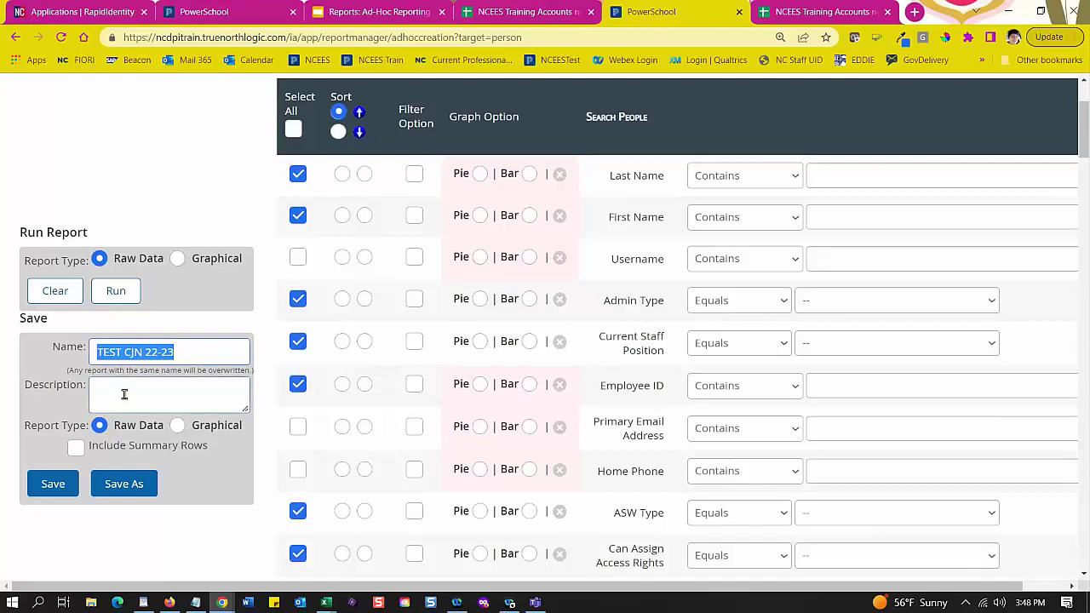
left_click(121, 391)
key("ctrl+v")
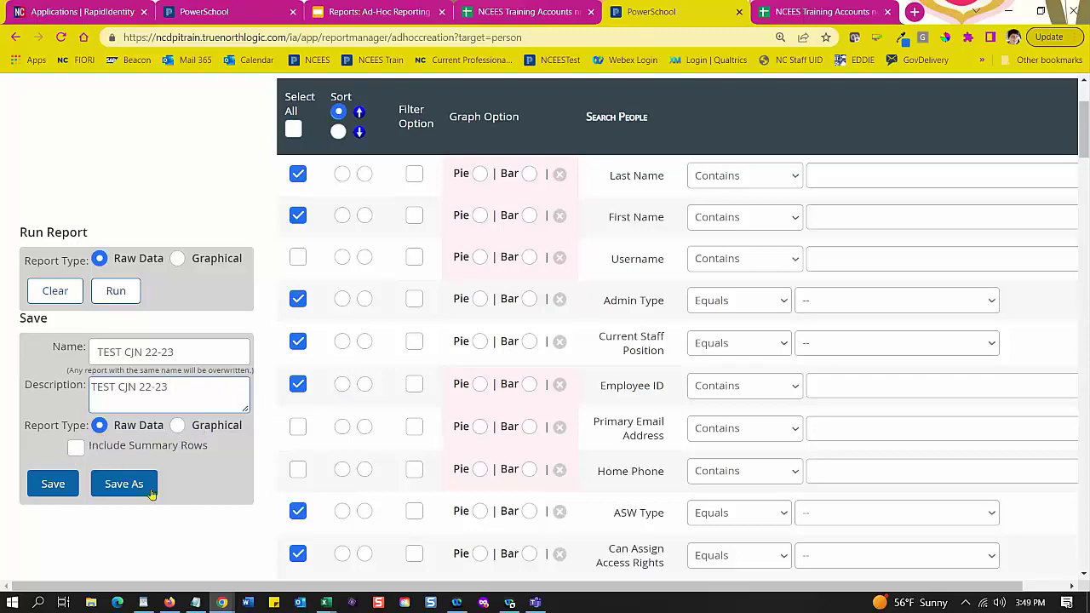
Step: Look over the People report's list of preselected fields
scroll(697, 344, "up", 2)
scroll(667, 438, "down", 2)
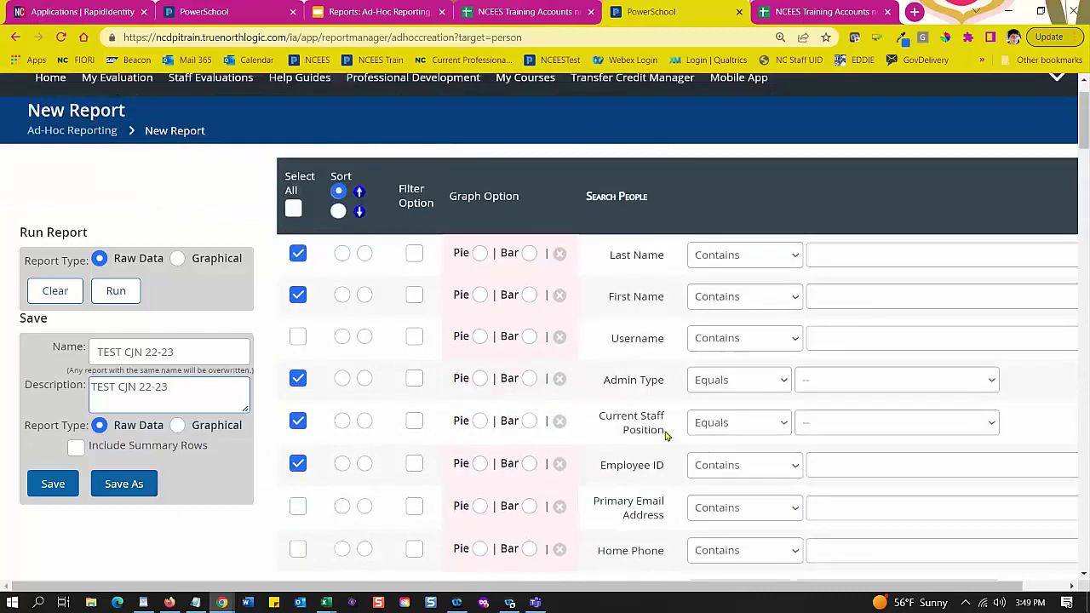
left_click_drag(324, 587, 420, 584)
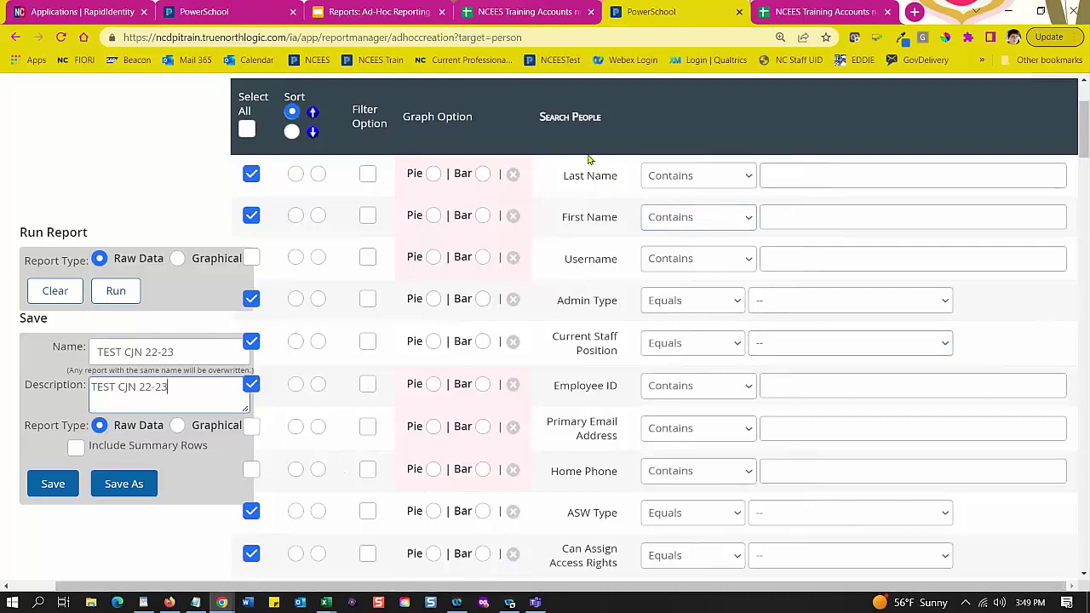
scroll(585, 208, "up", 2)
scroll(606, 339, "down", 2)
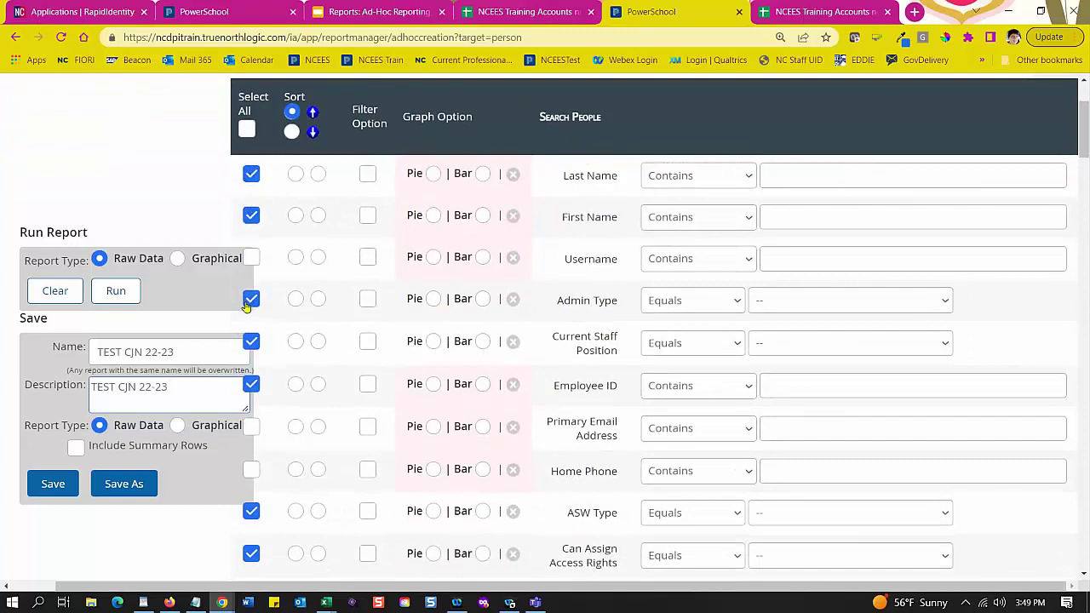
scroll(298, 310, "down", 1)
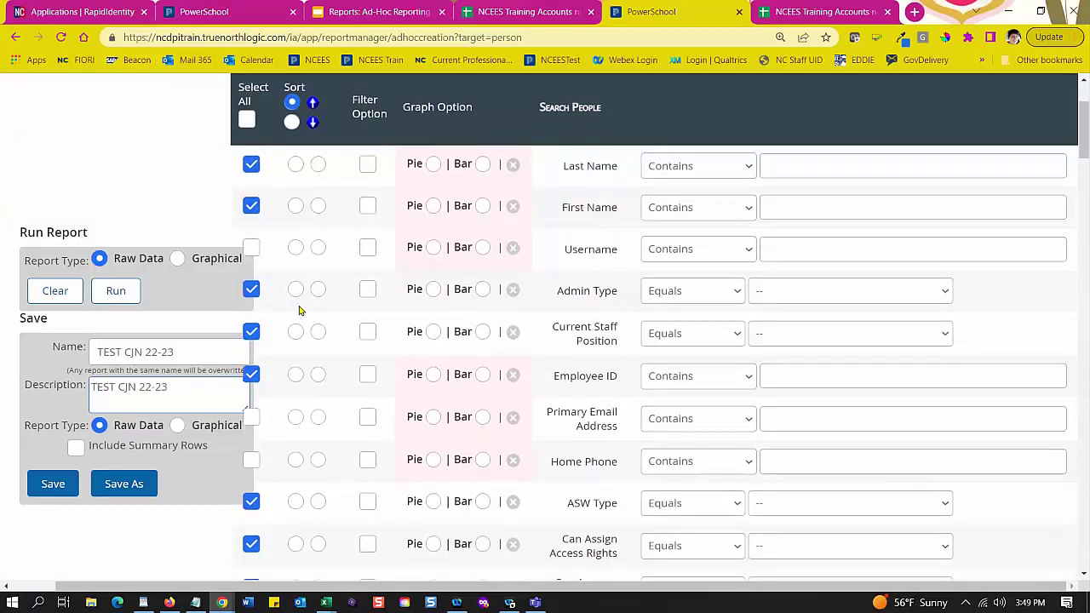
scroll(303, 315, "down", 4)
scroll(304, 318, "up", 3)
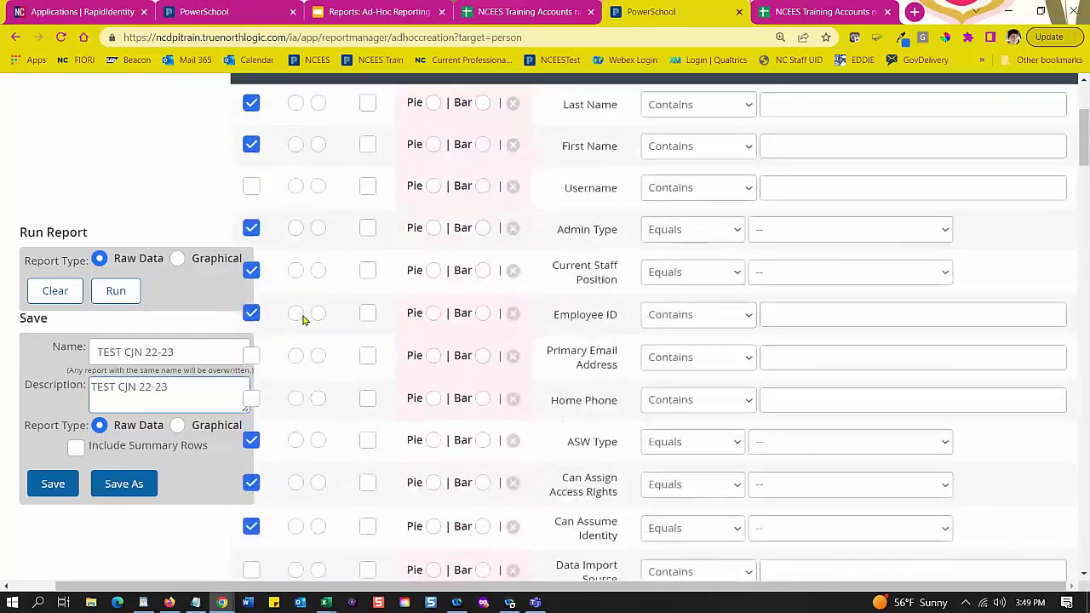
scroll(302, 319, "up", 2)
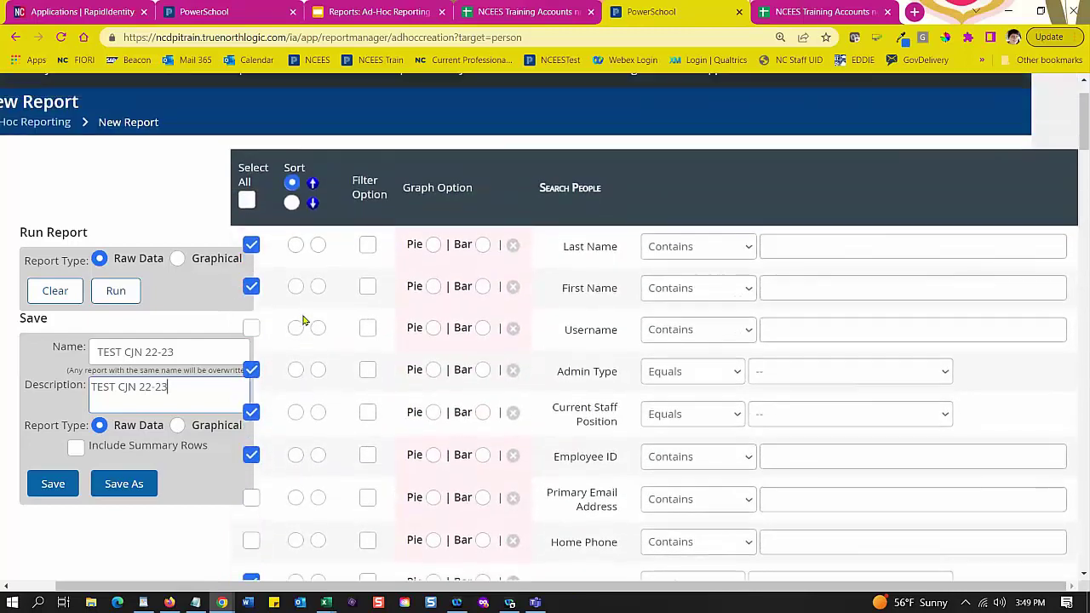
Step: Check Select All, then uncheck it so no fields are selected
left_click(249, 204)
left_click(247, 202)
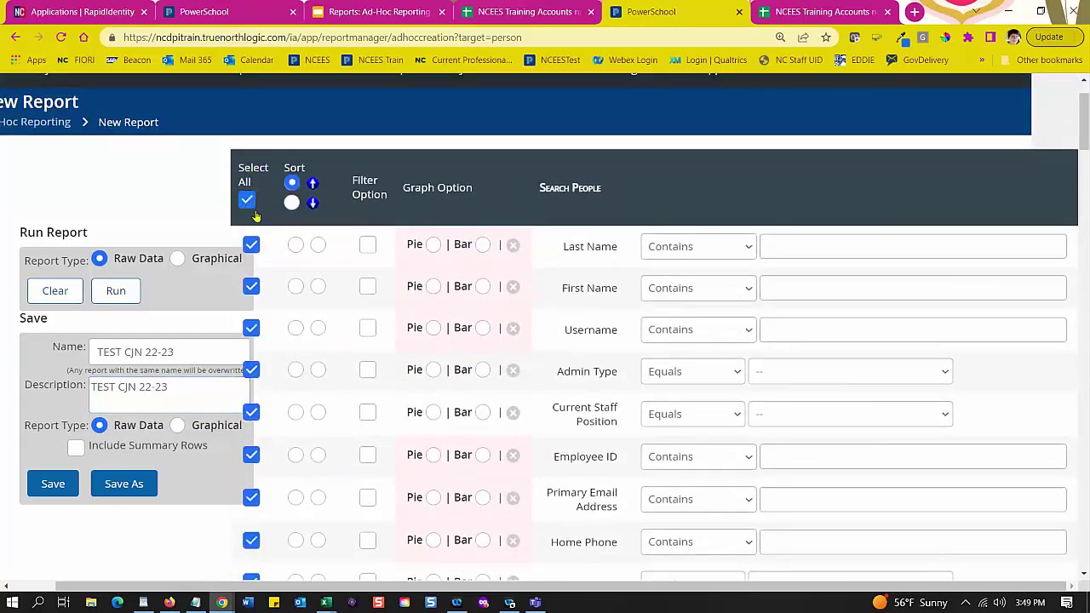
scroll(271, 372, "down", 1)
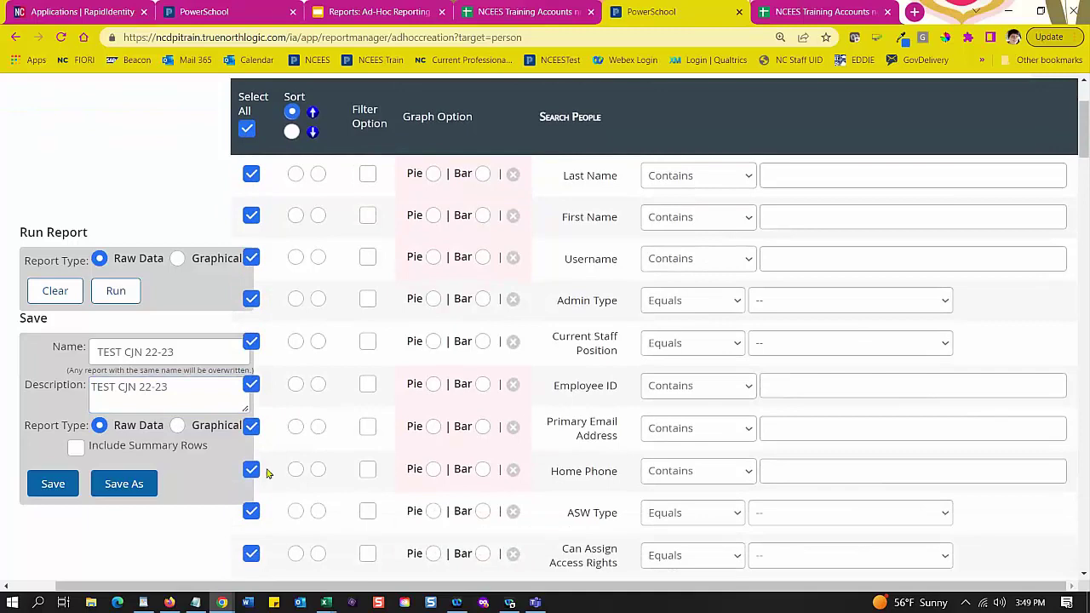
left_click(248, 130)
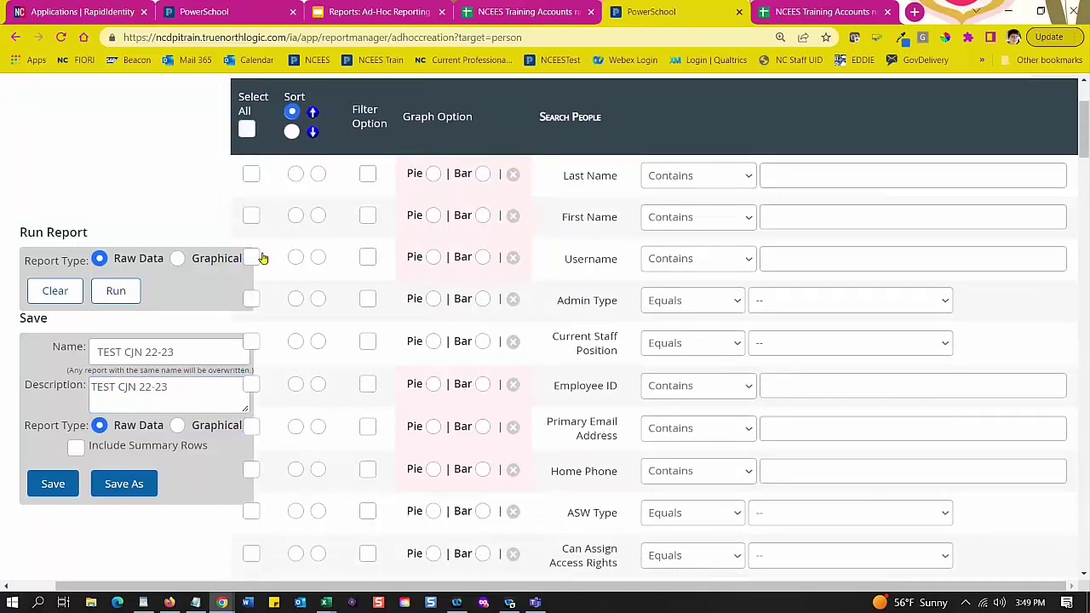
scroll(264, 266, "down", 1)
scroll(264, 266, "down", 2)
scroll(265, 268, "up", 3)
Step: Select Last Name and First Name as columns and review the Admin Type choices without filtering
left_click(252, 179)
left_click(252, 218)
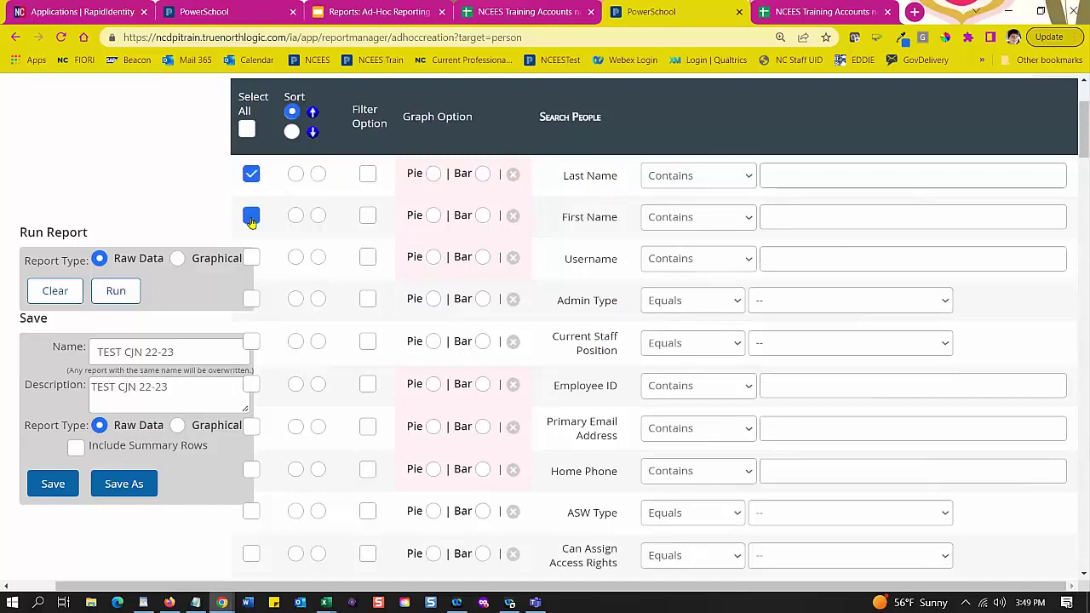
scroll(450, 256, "down", 1)
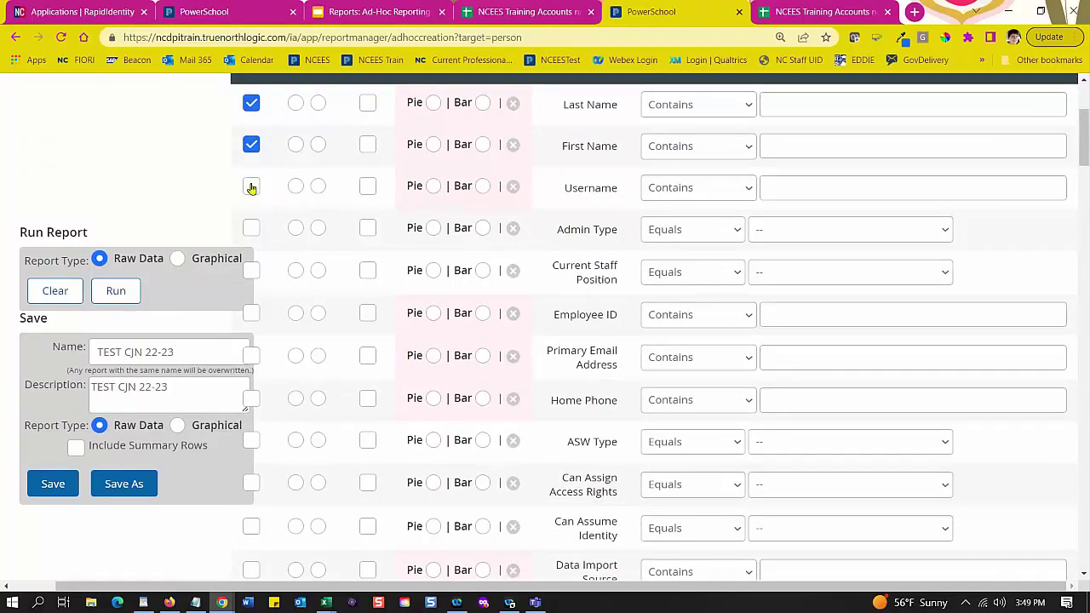
left_click(944, 232)
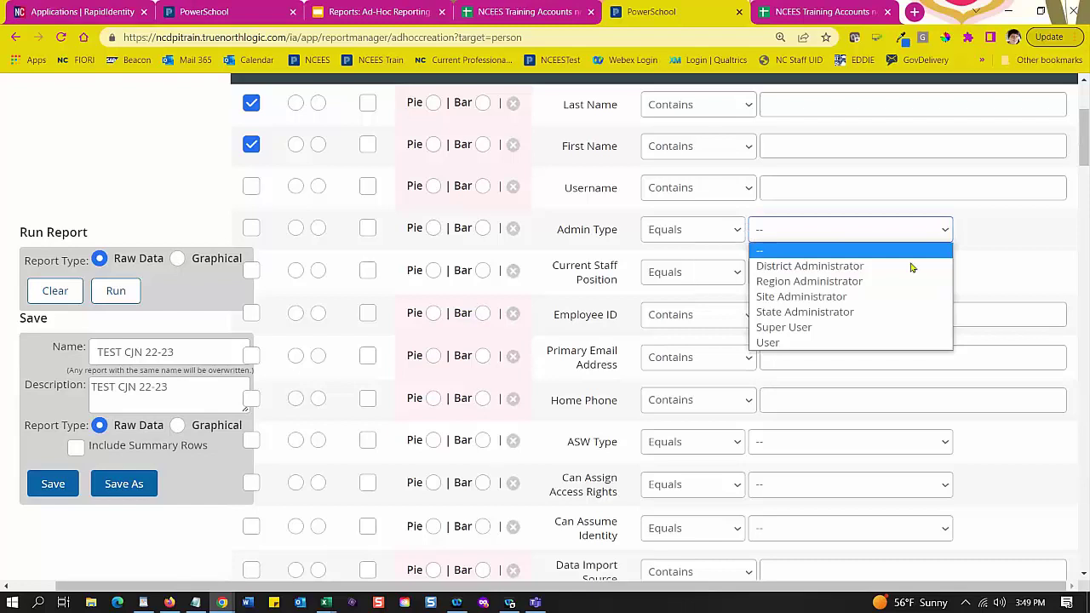
left_click(983, 229)
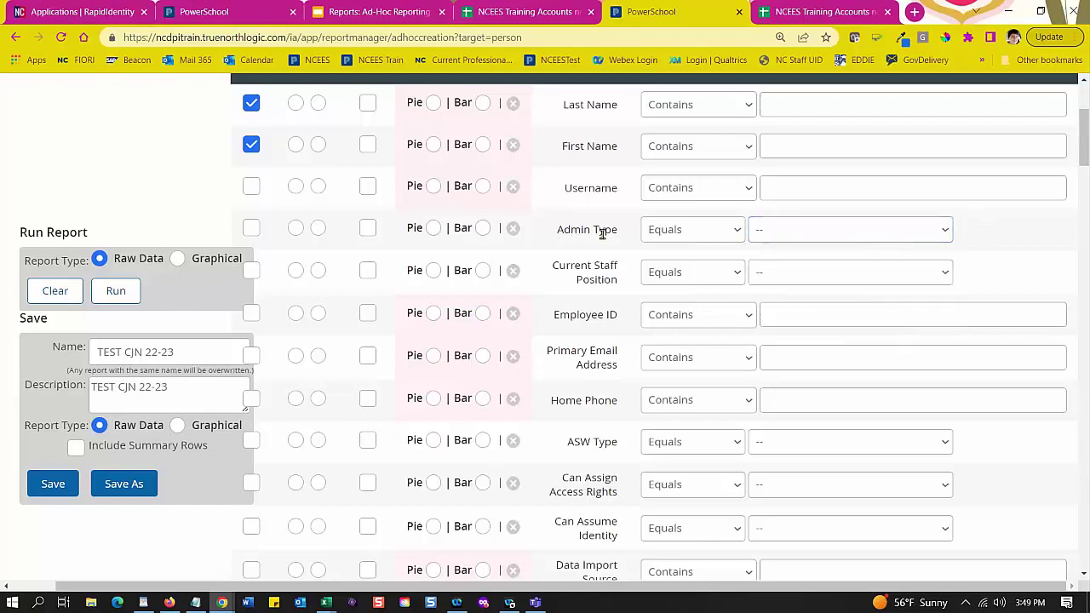
left_click(793, 237)
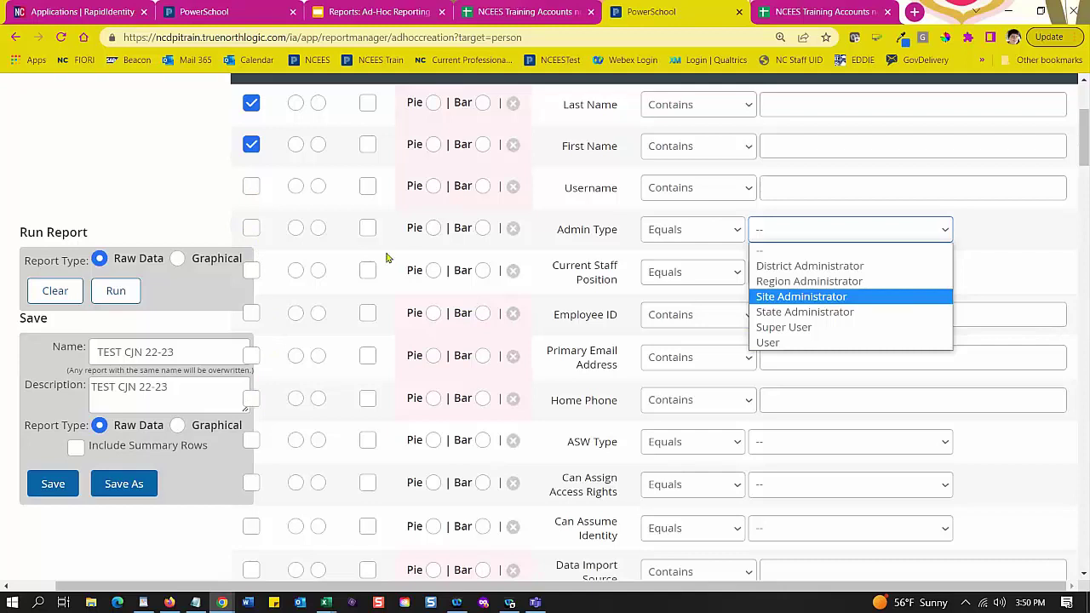
scroll(409, 260, "up", 1)
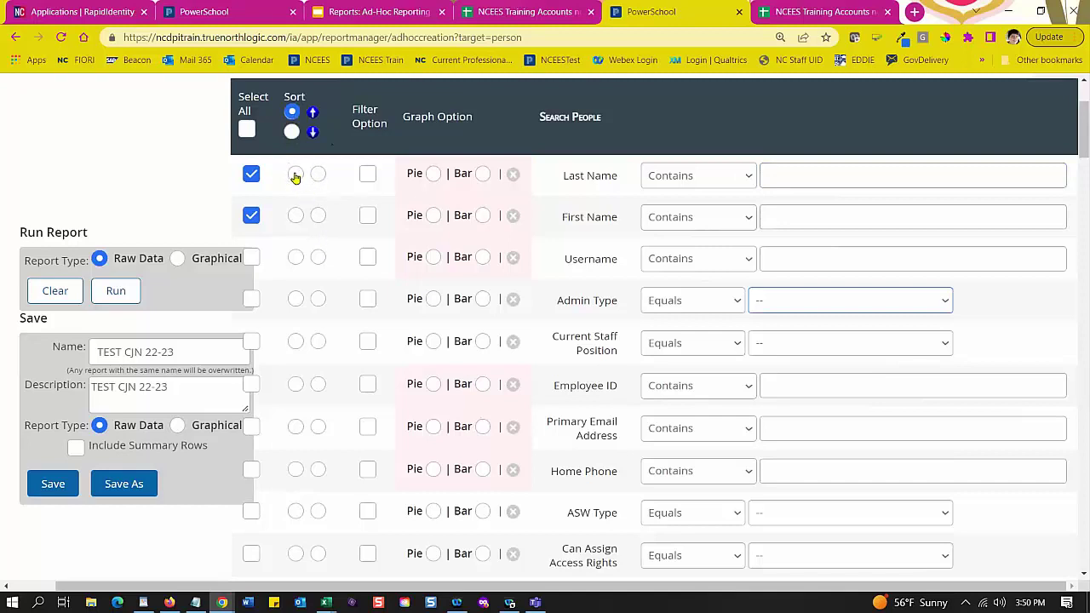
Step: Sort the report by Last Name in ascending order
left_click(296, 176)
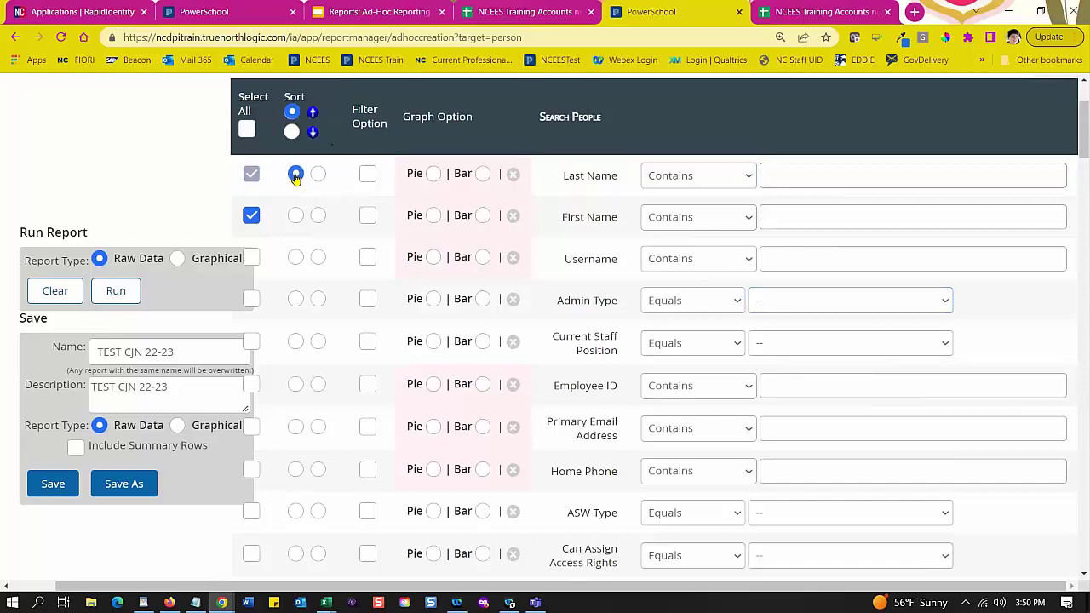
scroll(333, 260, "down", 1)
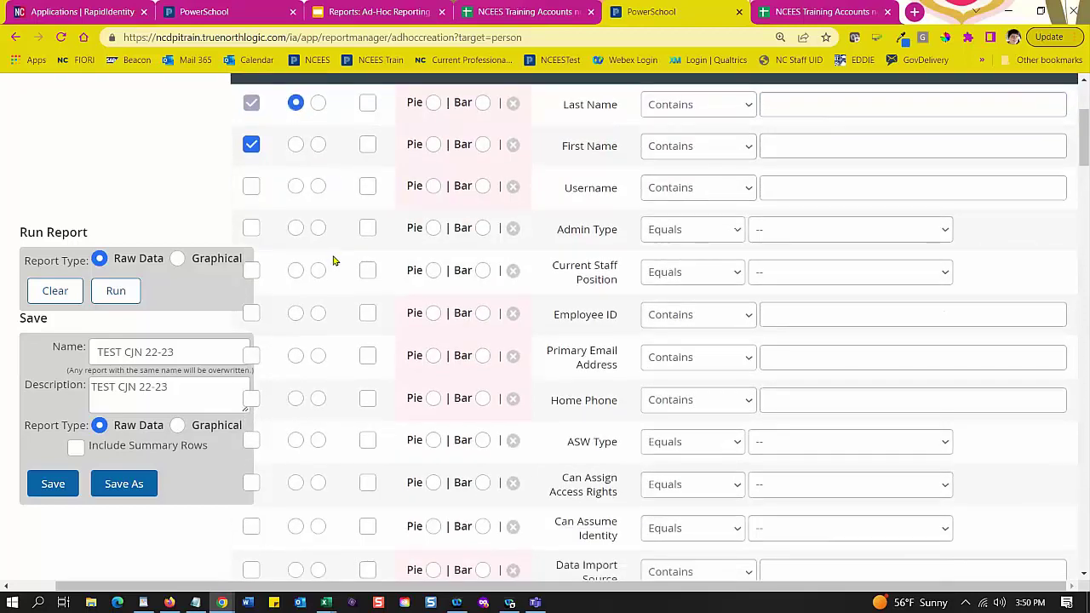
scroll(333, 261, "down", 1)
scroll(333, 255, "up", 2)
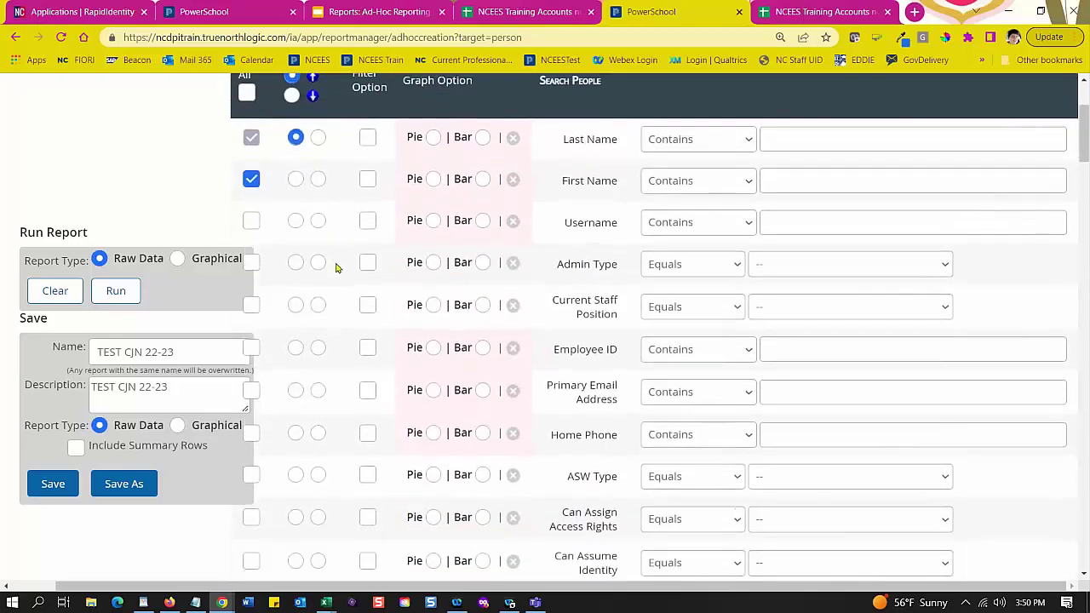
scroll(336, 268, "down", 2)
scroll(336, 264, "down", 2)
scroll(336, 264, "up", 2)
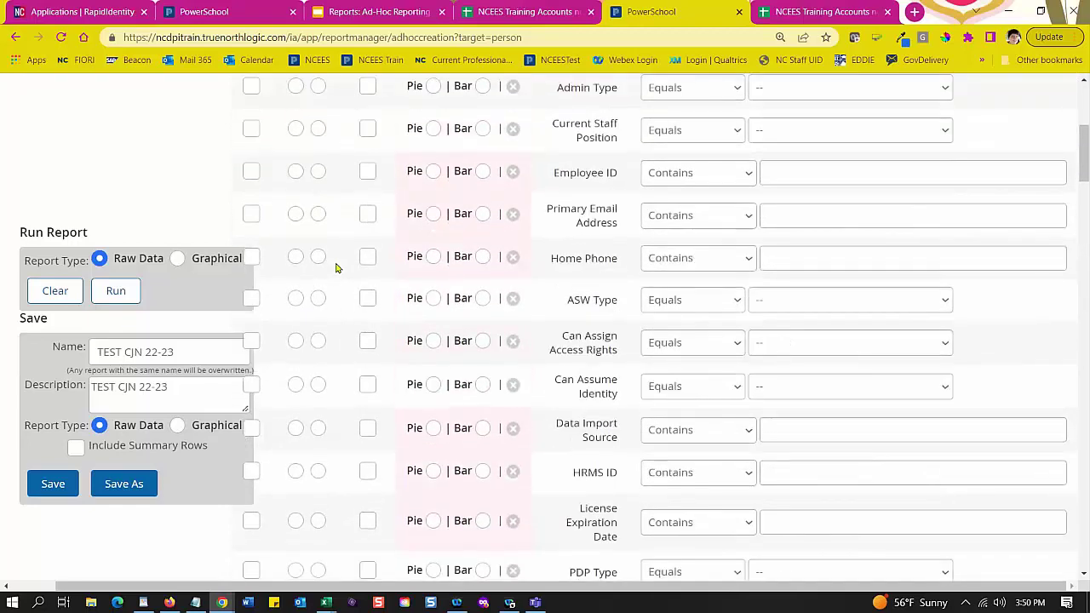
Step: Add Primary Email Address and Employee ID columns, leaving Current Staff Position unfiltered
left_click(251, 215)
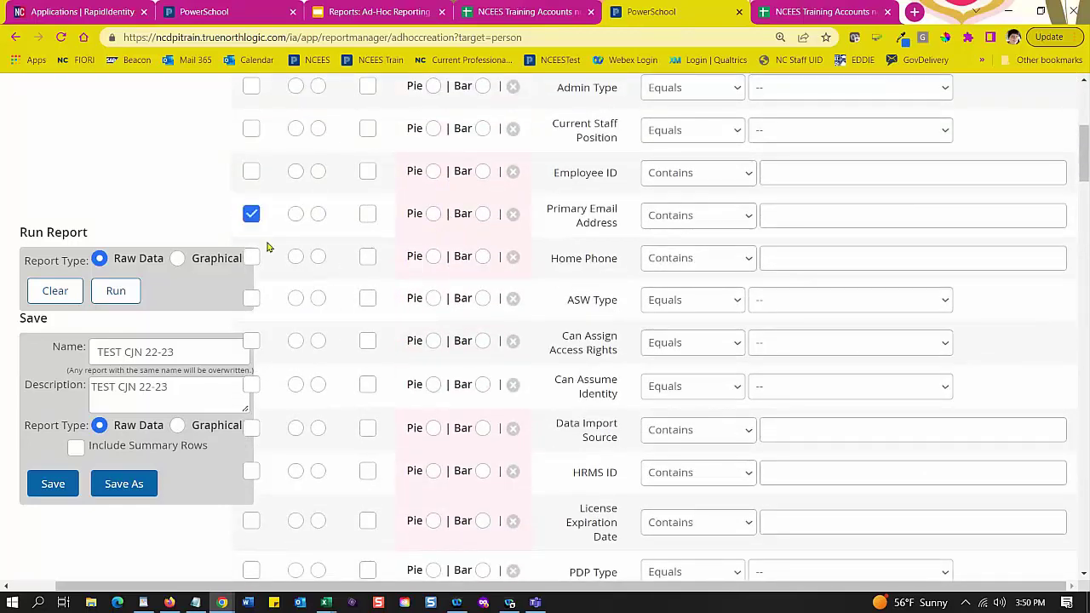
left_click(250, 174)
scroll(285, 202, "up", 1)
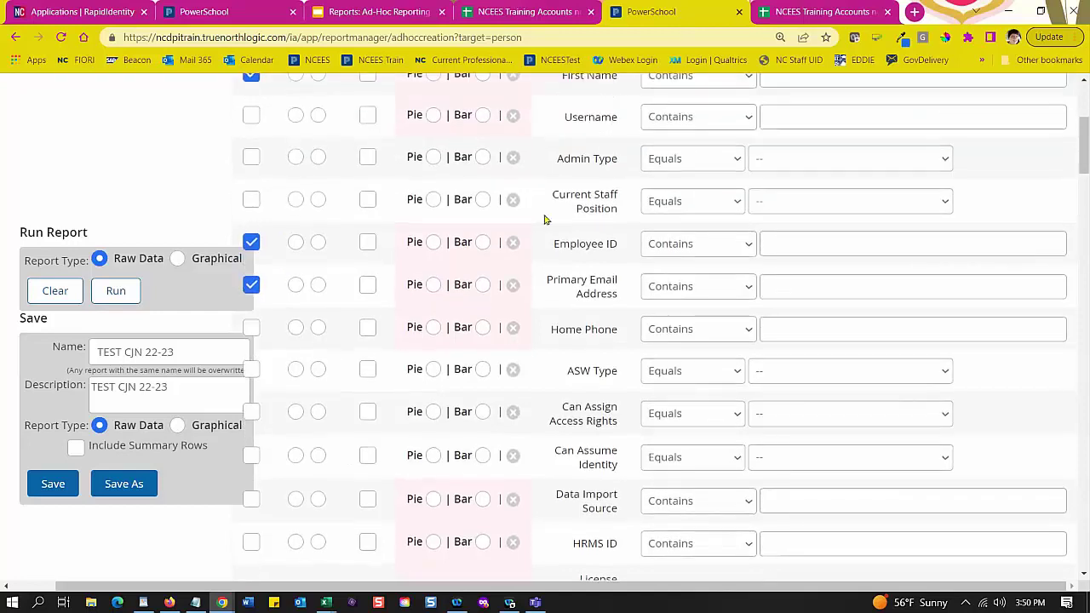
left_click(930, 209)
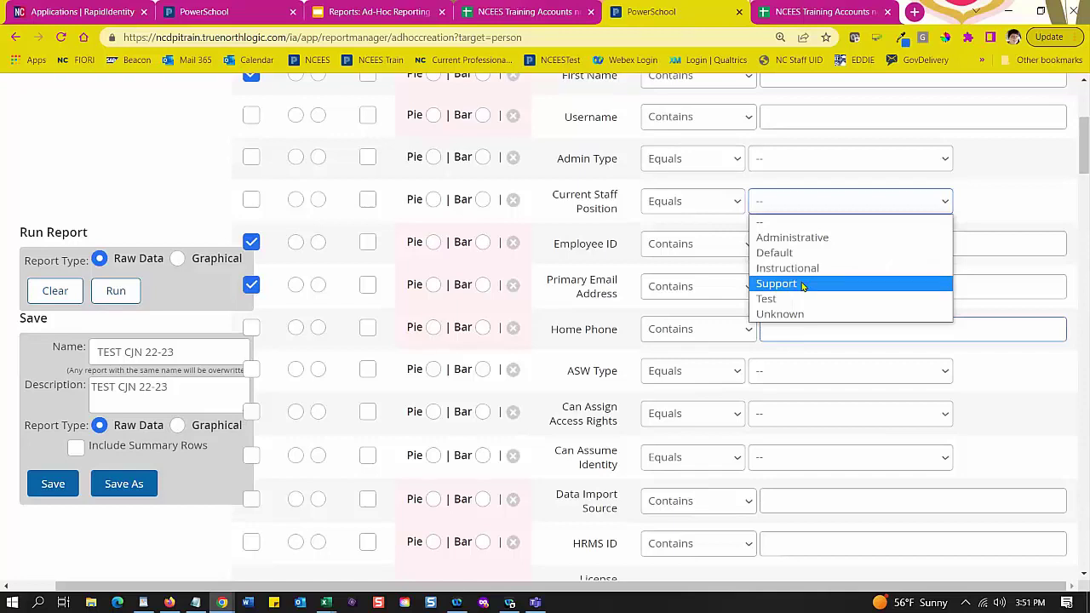
left_click(967, 194)
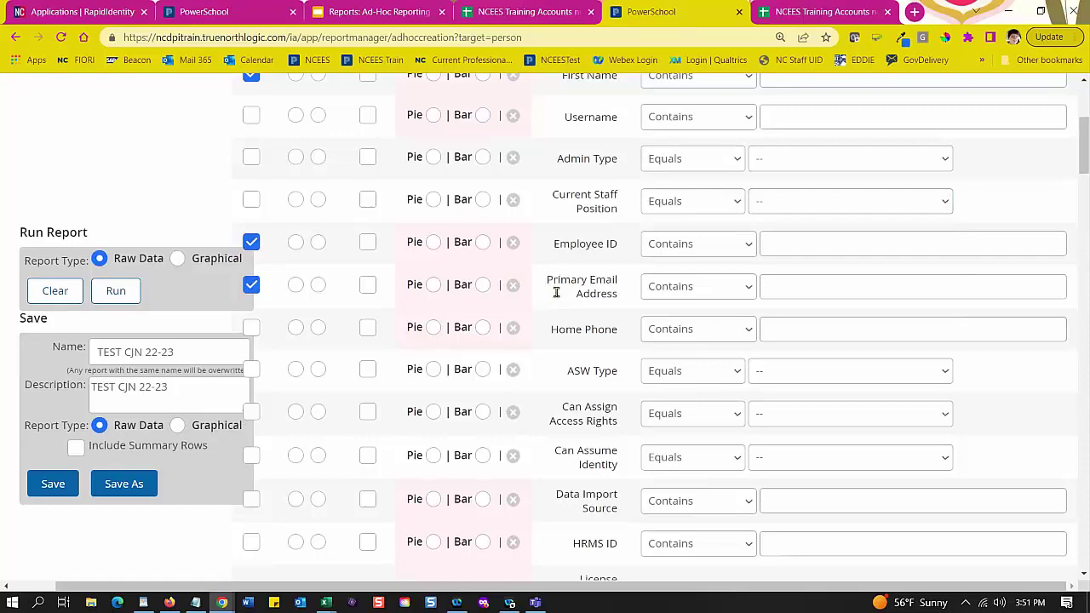
Step: Include License Expiration Date as a column, sorted descending
scroll(462, 352, "up", 1)
scroll(469, 355, "down", 3)
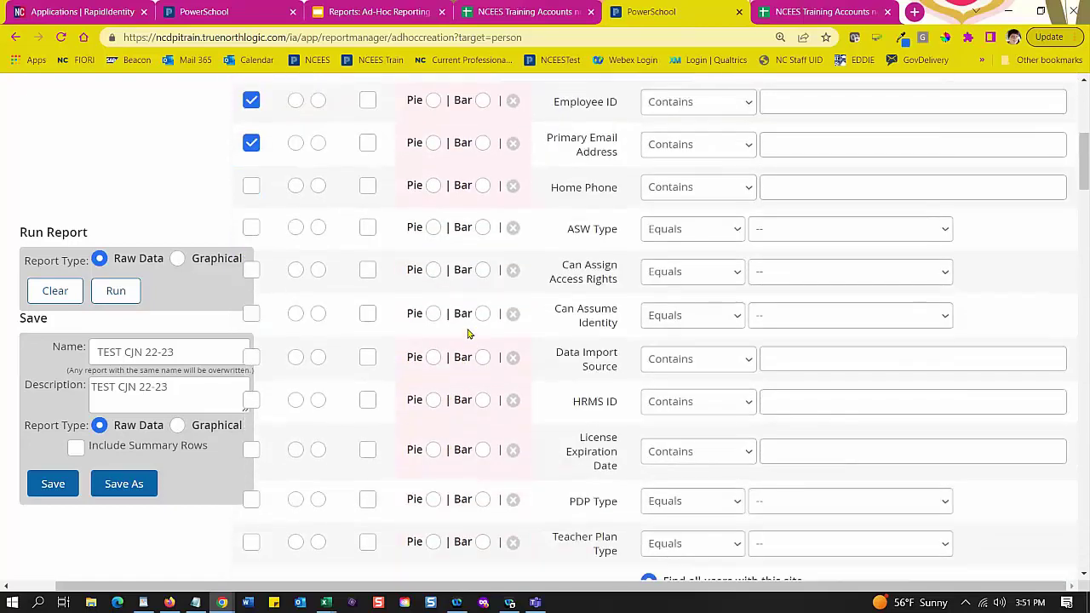
scroll(467, 333, "down", 3)
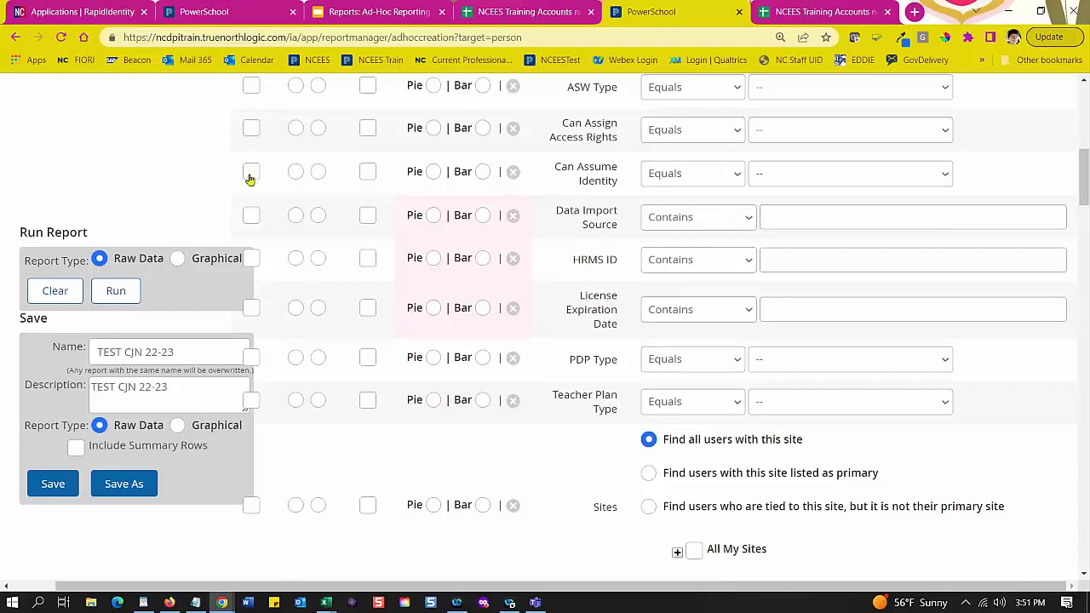
scroll(403, 292, "down", 2)
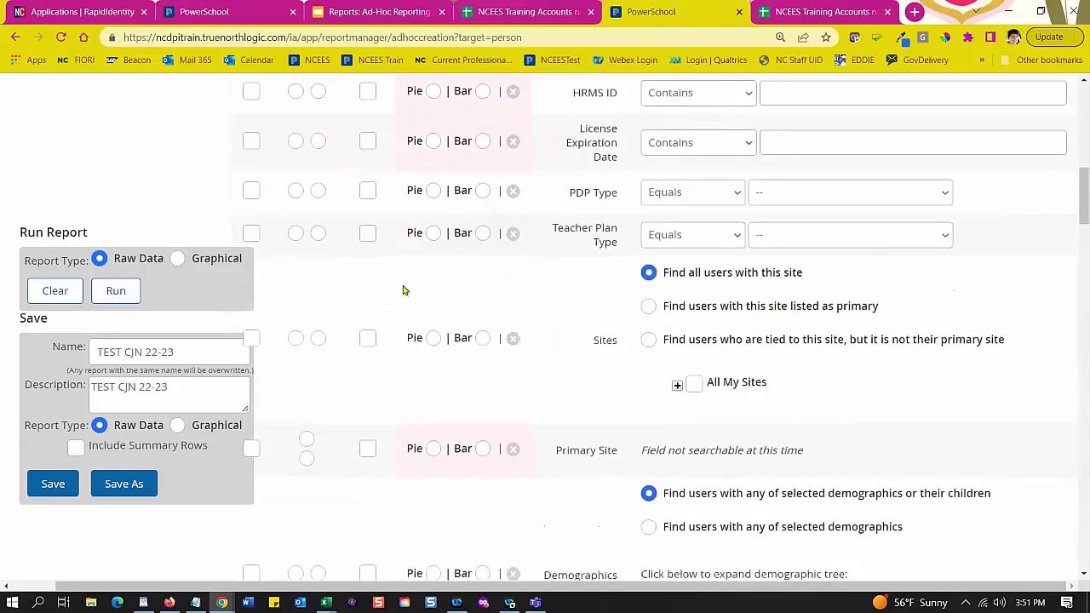
scroll(402, 290, "up", 1)
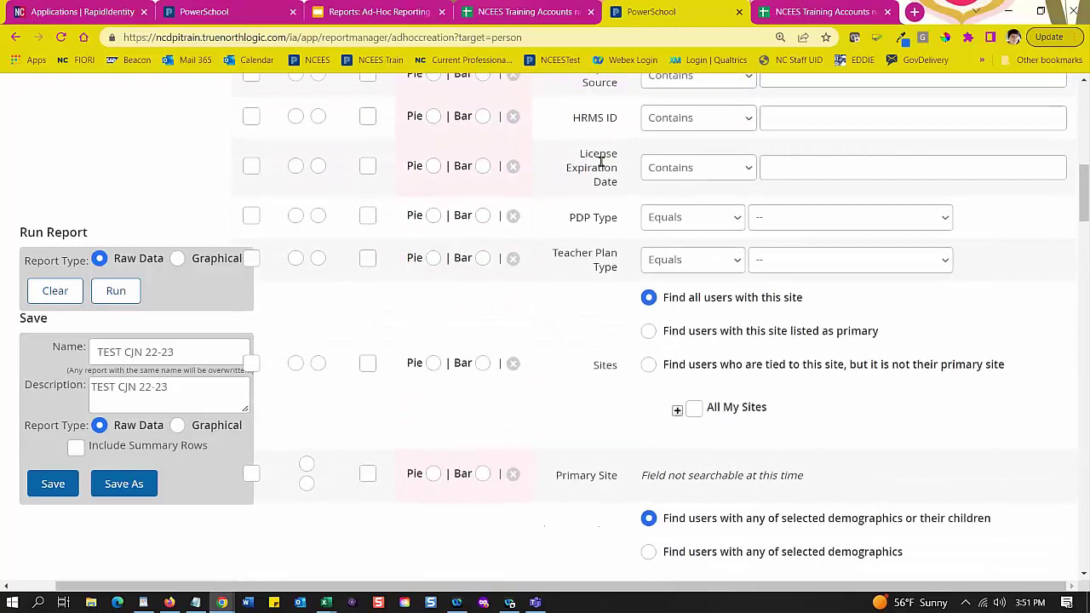
left_click(251, 167)
scroll(340, 197, "up", 3)
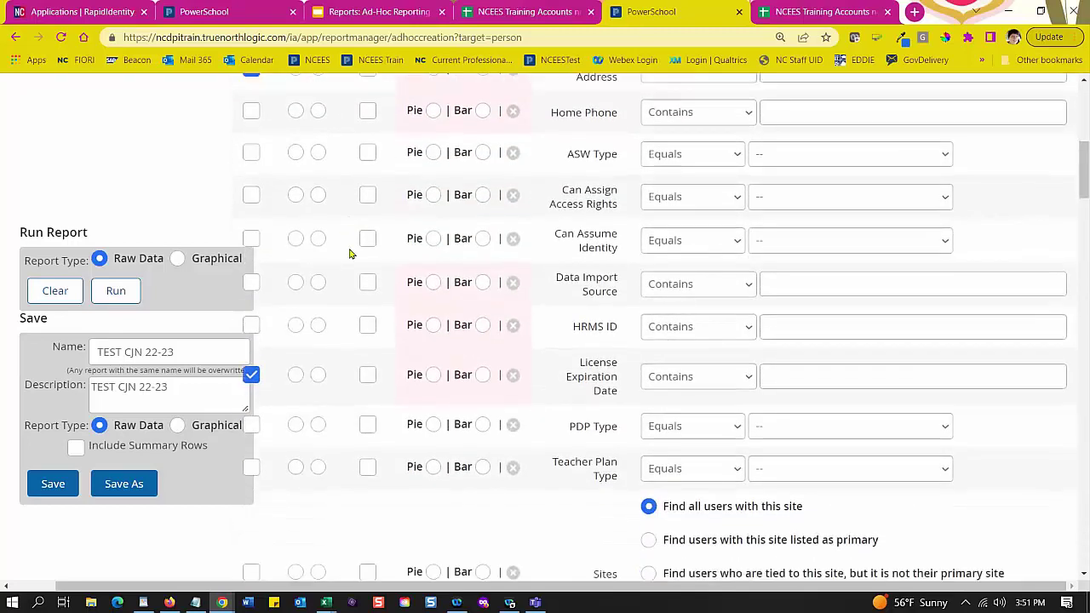
scroll(323, 314, "down", 1)
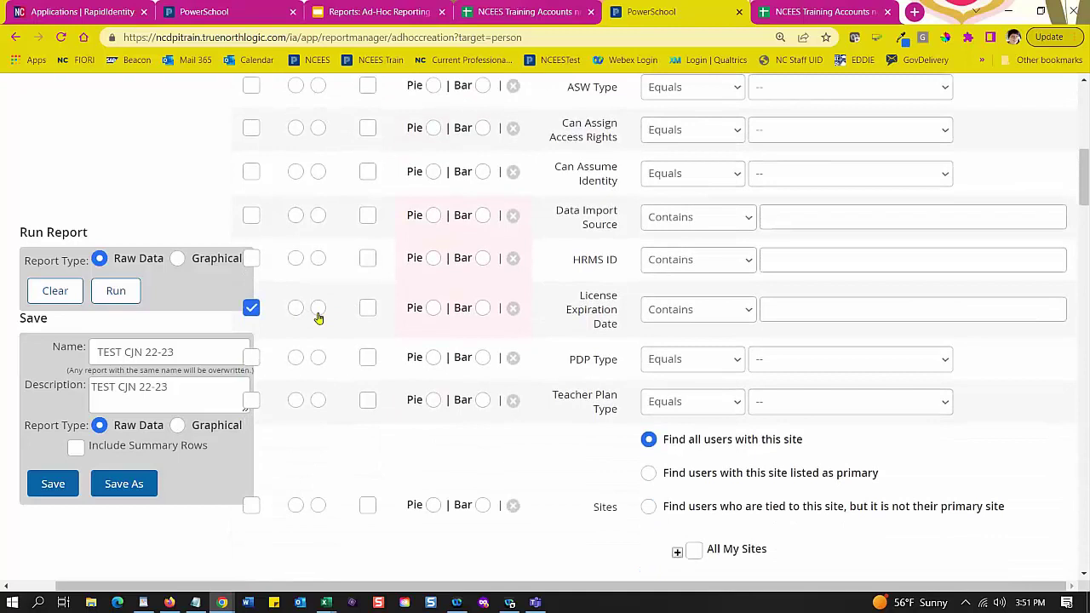
left_click(318, 311)
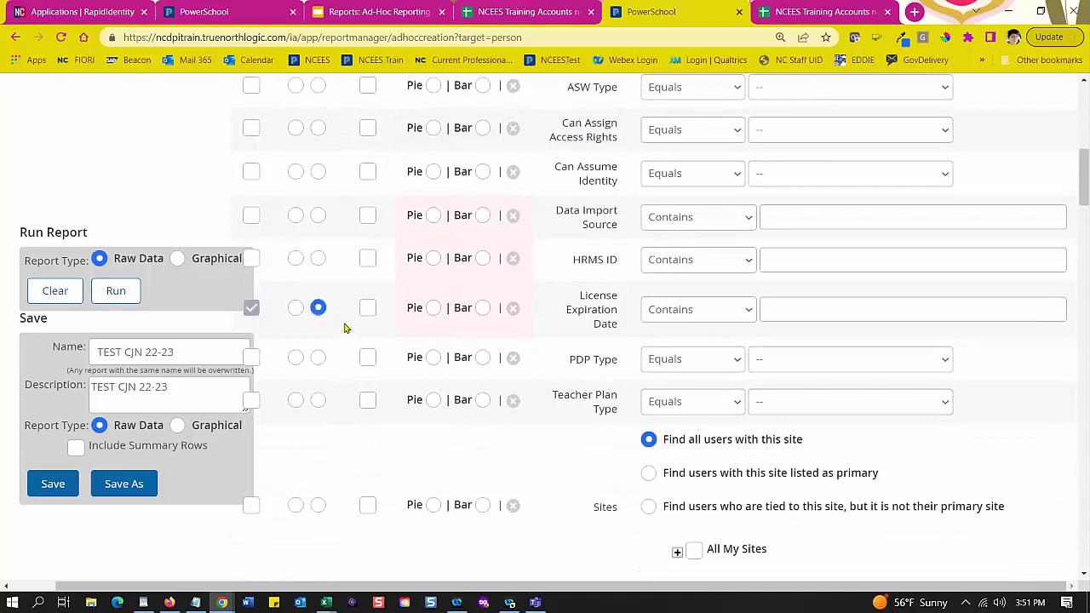
scroll(343, 309, "down", 1)
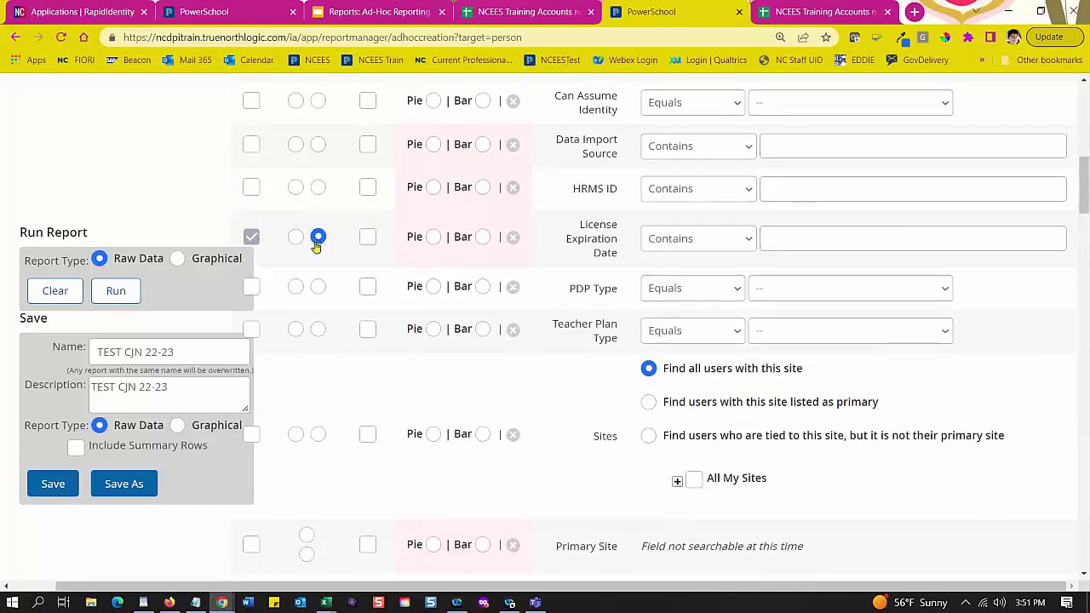
Step: Toggle Last Name's Filter Option on and back off, then scroll to Sites
scroll(448, 341, "up", 5)
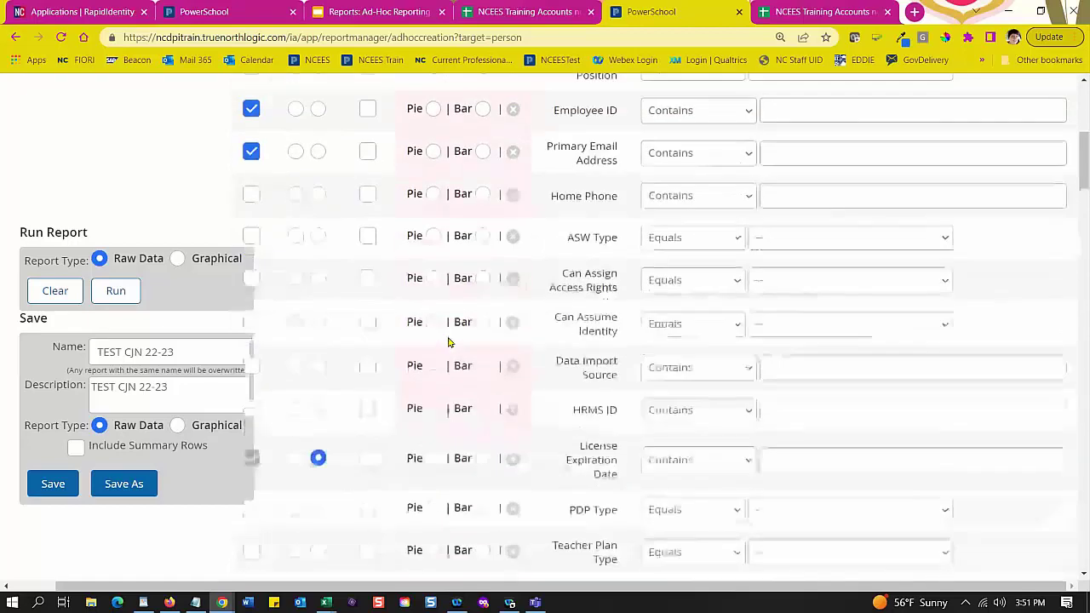
scroll(449, 341, "up", 3)
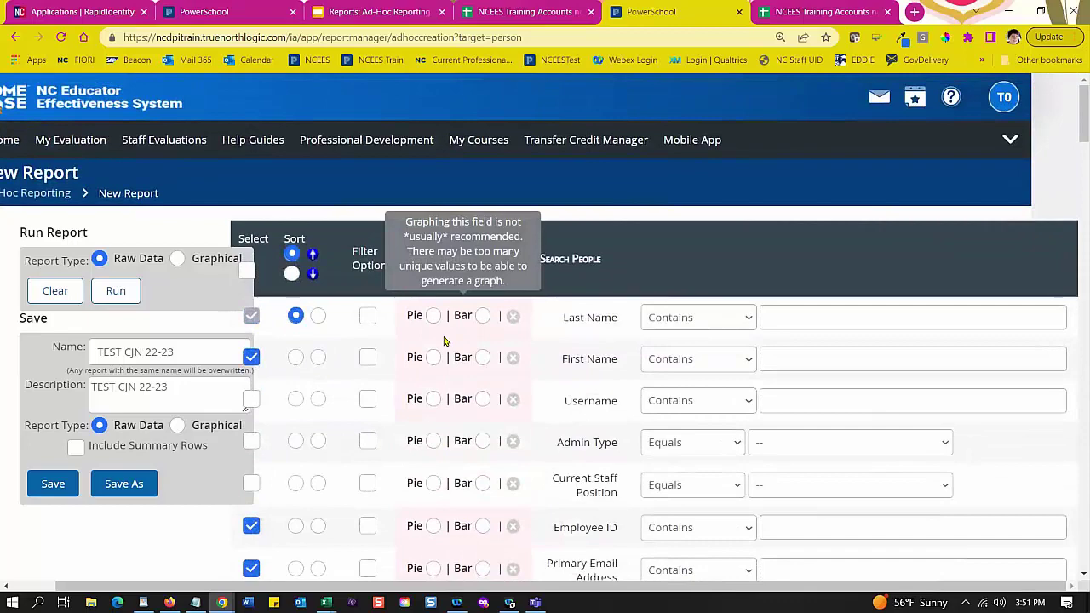
scroll(407, 415, "down", 3)
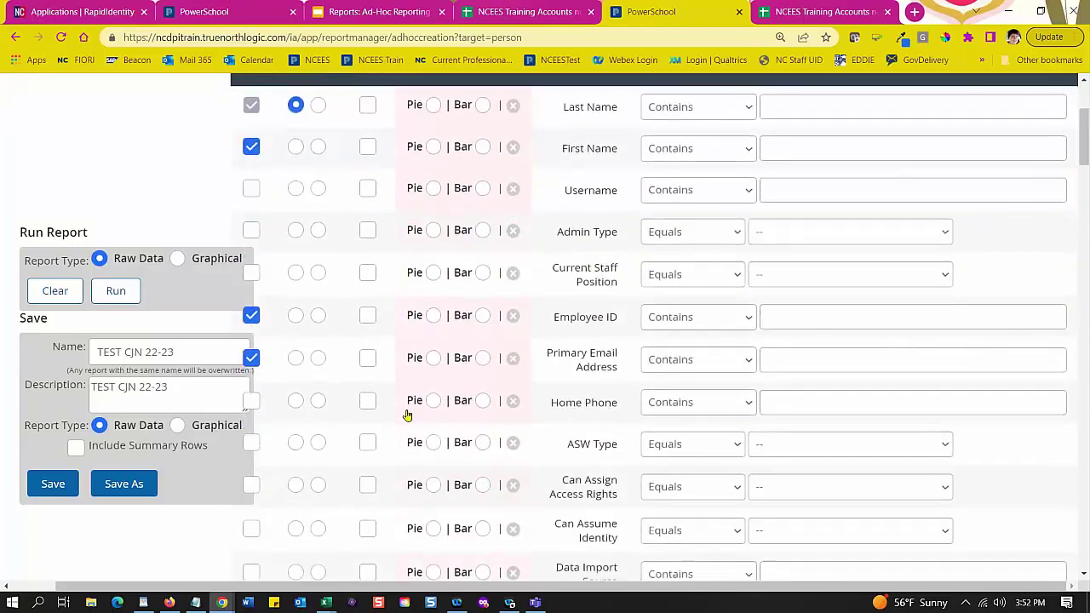
scroll(412, 322, "up", 1)
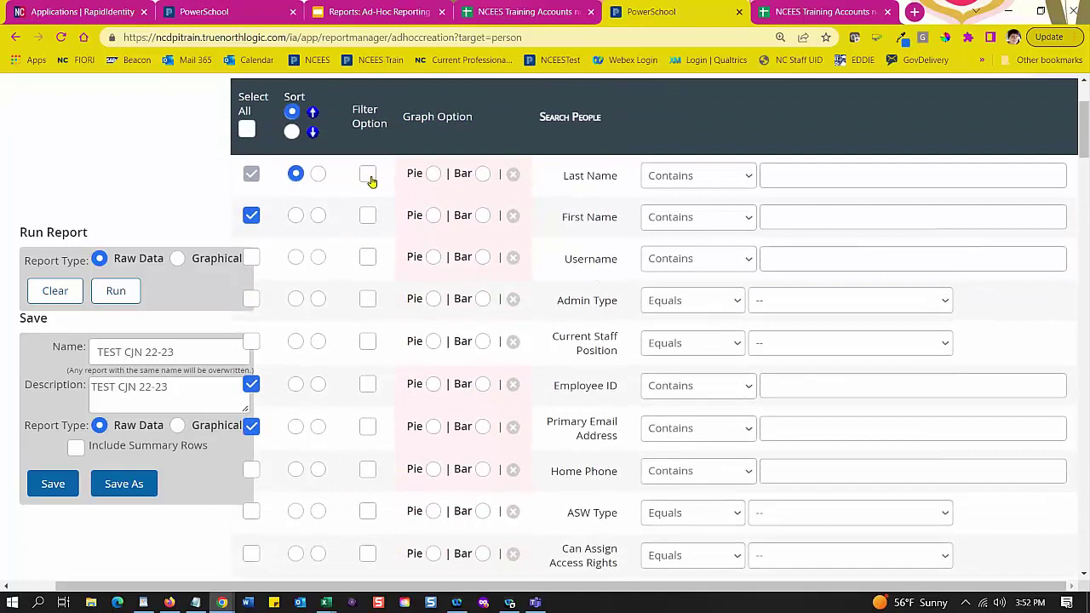
left_click(369, 176)
left_click(367, 176)
scroll(382, 382, "down", 3)
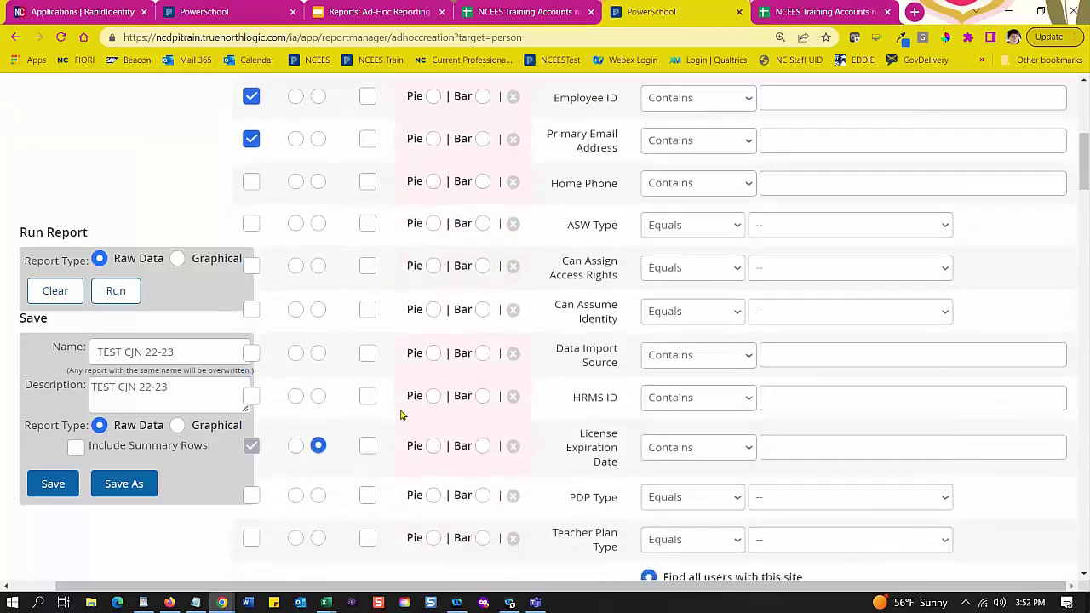
scroll(403, 409, "down", 5)
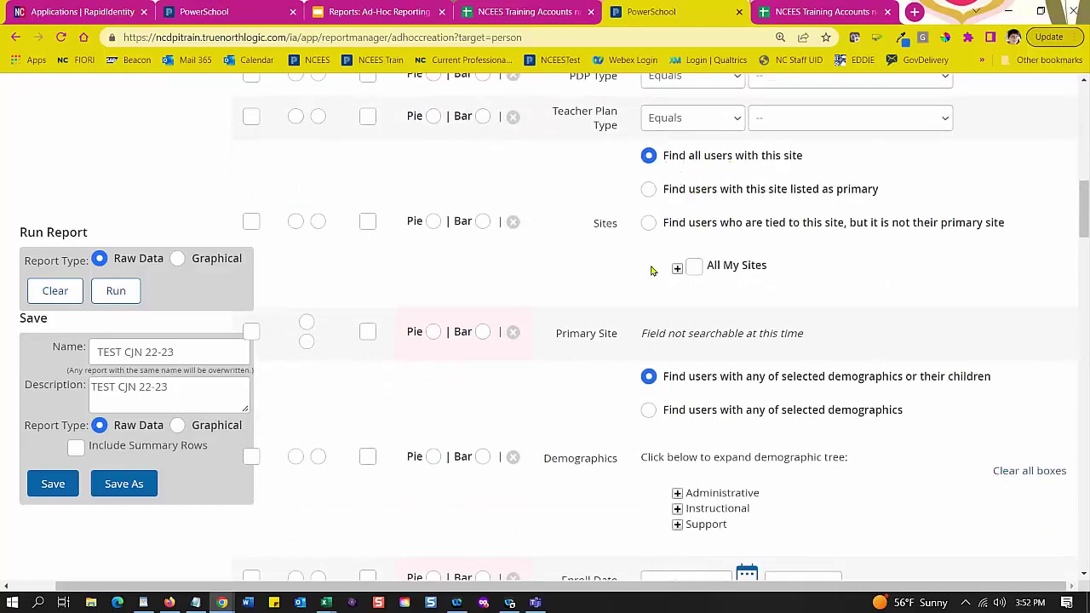
Step: Expand the Sites tree through NCTEST, Region V-Train and Alamance-Train to Alamance-Burlington Schools-Train
left_click(678, 271)
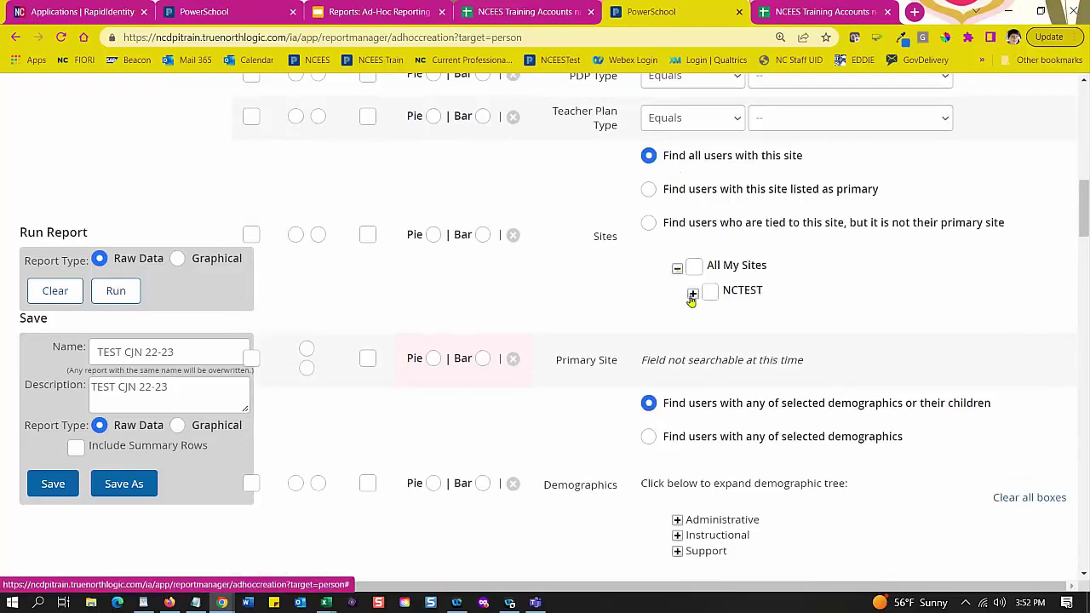
left_click(693, 293)
left_click(708, 321)
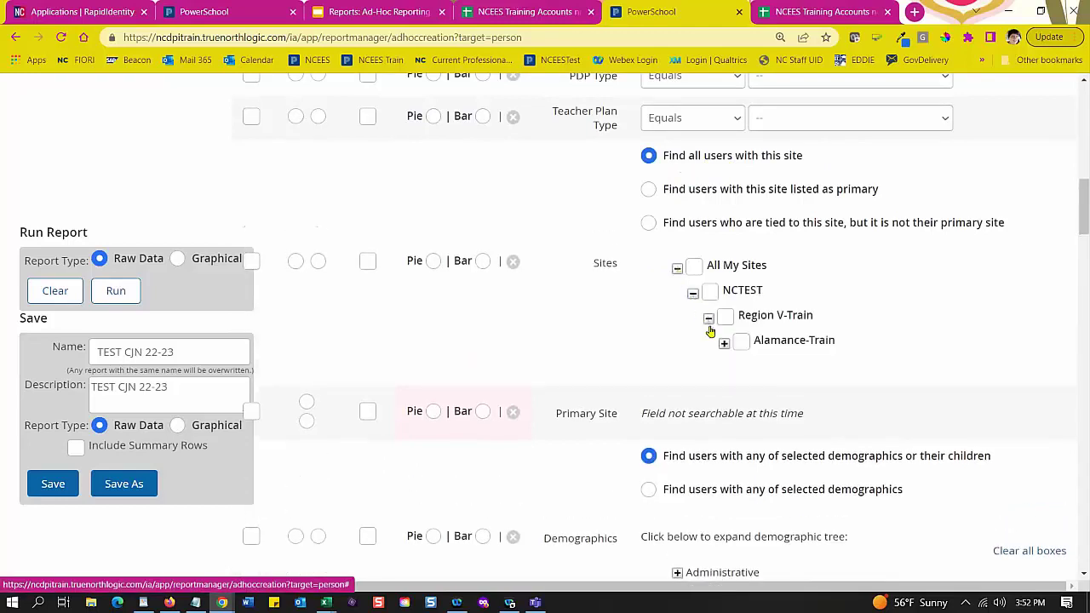
left_click(724, 344)
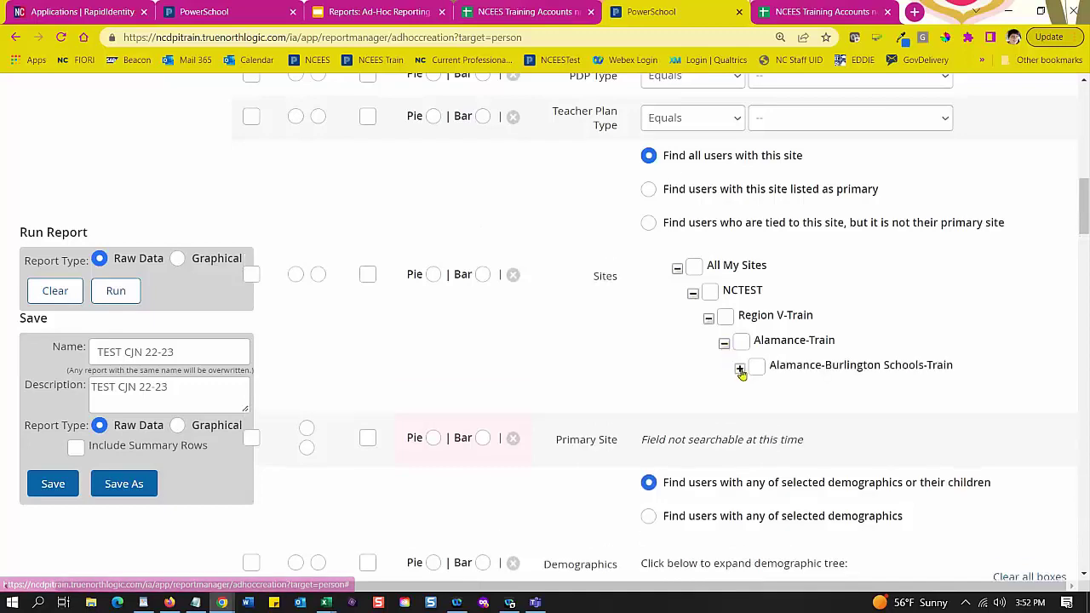
left_click(740, 369)
scroll(985, 382, "down", 3)
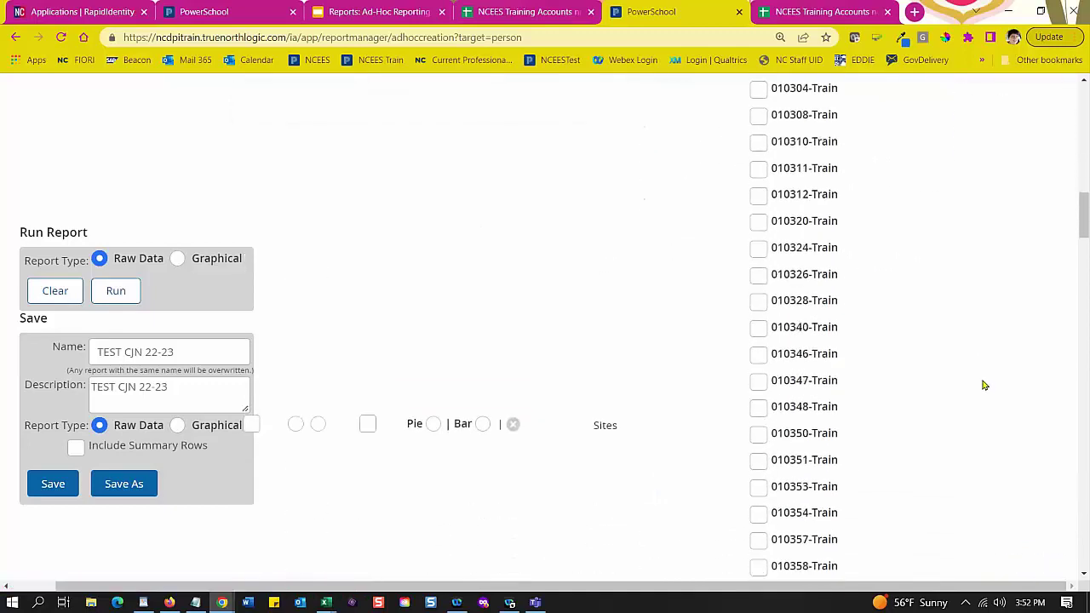
scroll(985, 383, "up", 3)
scroll(984, 384, "up", 1)
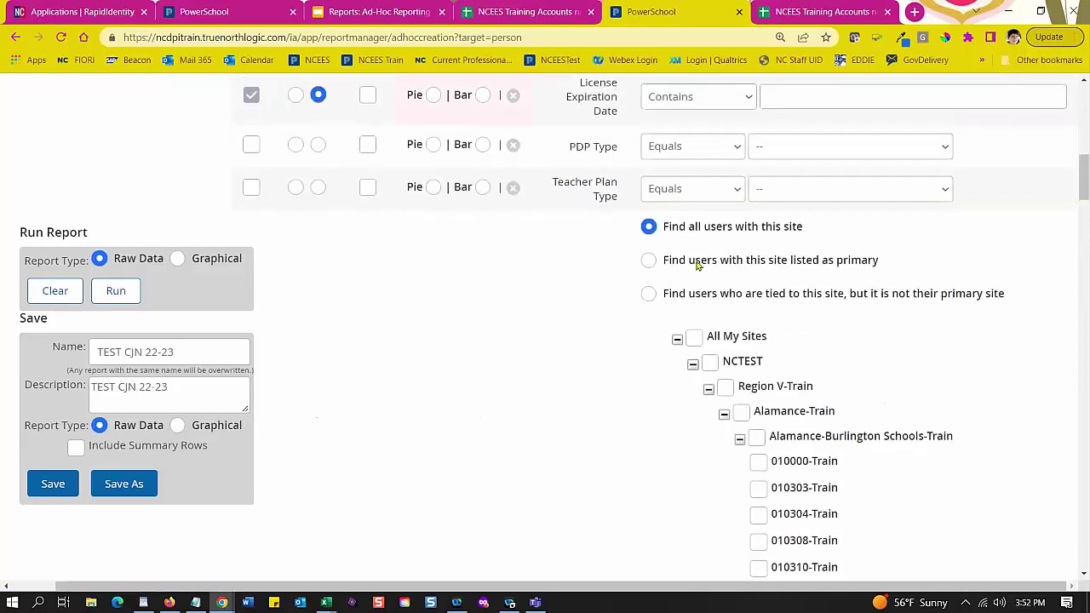
scroll(536, 245, "down", 1)
scroll(538, 246, "down", 1)
scroll(531, 235, "up", 3)
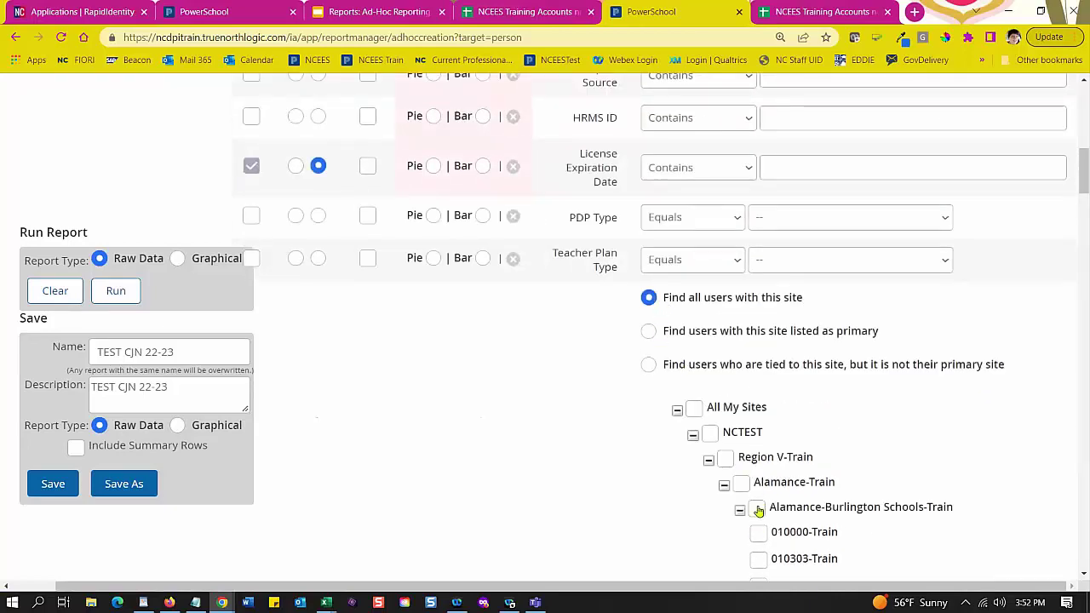
scroll(481, 286, "down", 1)
scroll(477, 281, "down", 10)
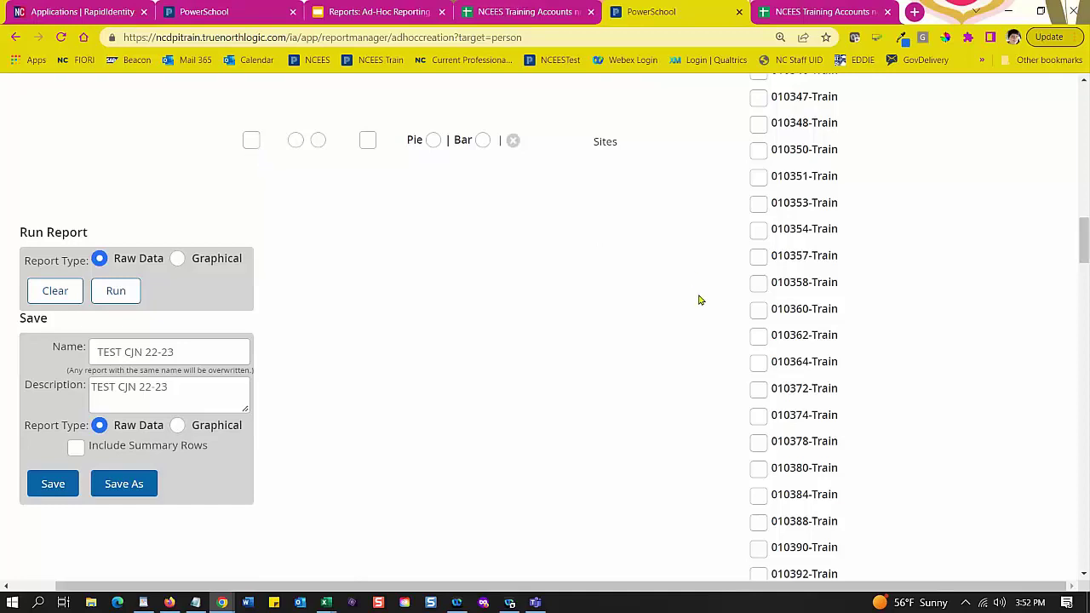
Step: Check schools 010358-Train, 010357-Train and 010354-Train, leaving Sites out of the output
left_click(758, 286)
left_click(759, 257)
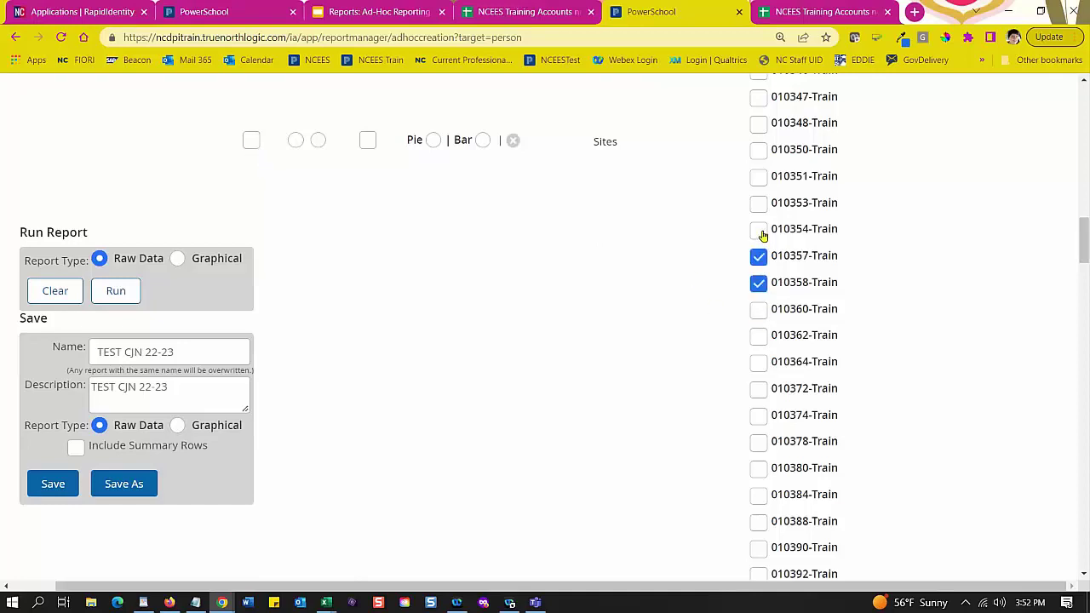
left_click(759, 230)
left_click(251, 141)
left_click(251, 141)
scroll(555, 337, "up", 2)
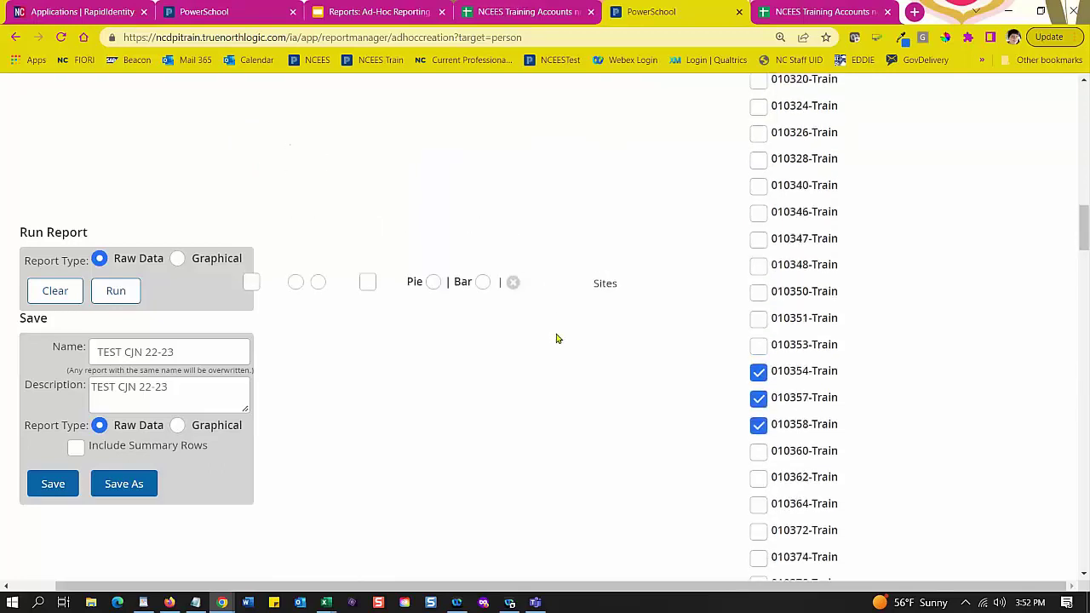
scroll(556, 336, "down", 2)
scroll(596, 332, "up", 3)
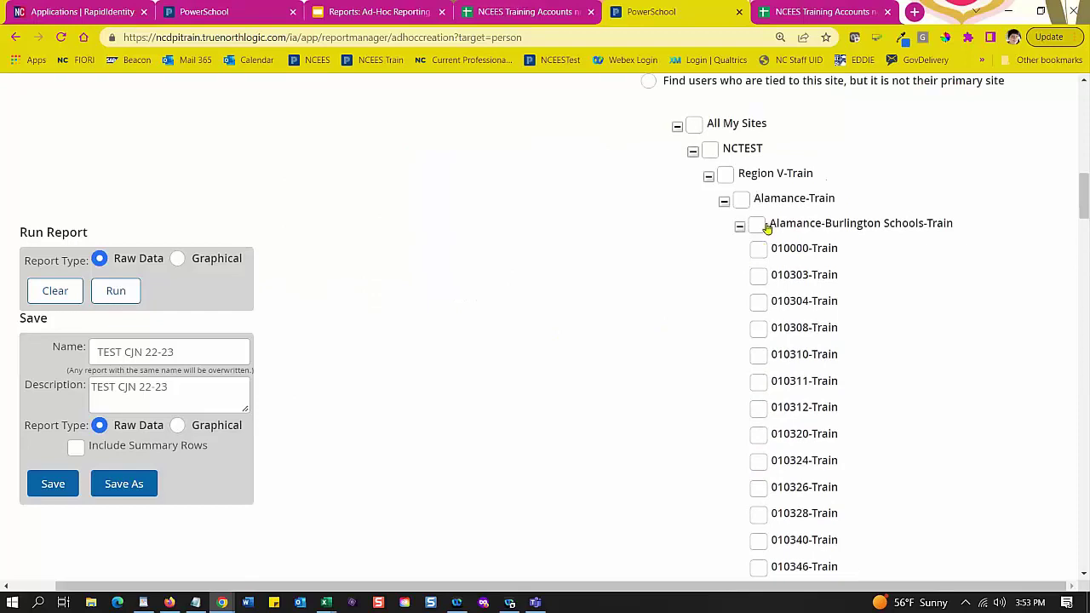
Step: Check the Alamance-Burlington Schools-Train parent box so all its schools are selected
left_click(757, 224)
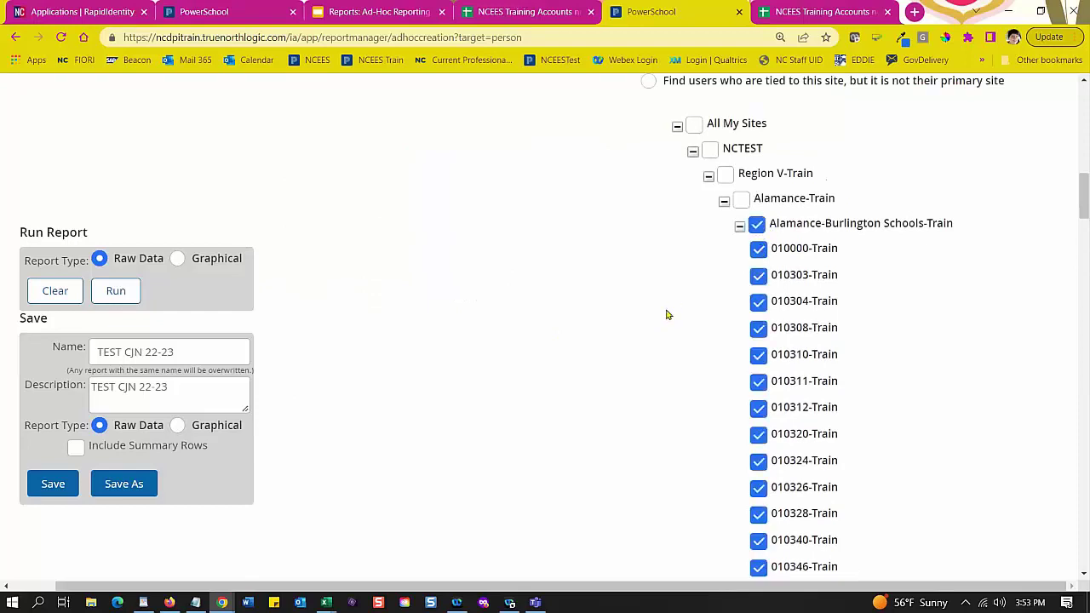
scroll(666, 311, "up", 2)
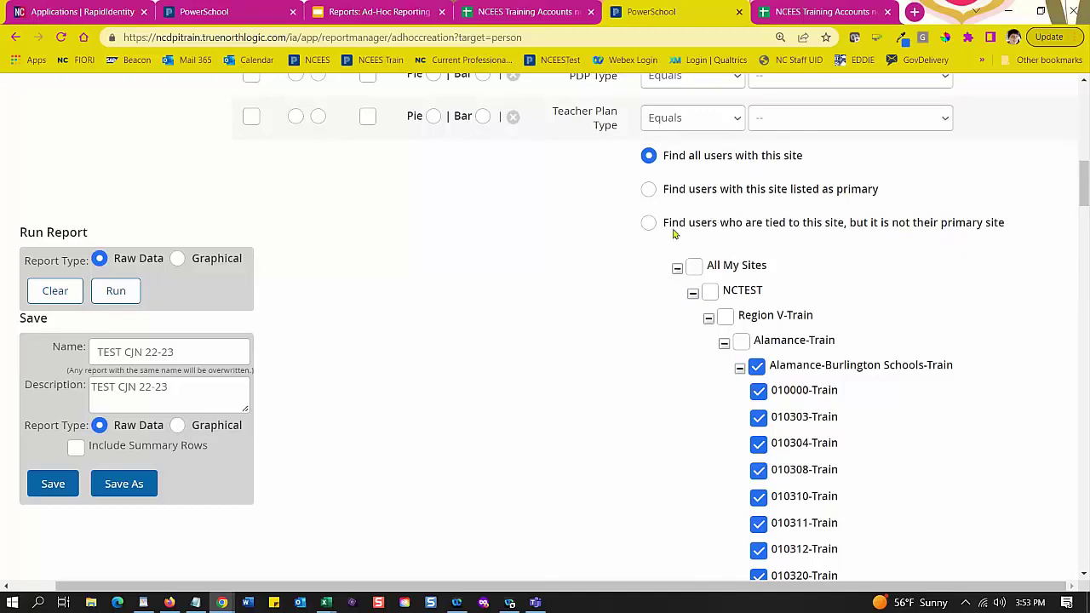
scroll(552, 285, "down", 12)
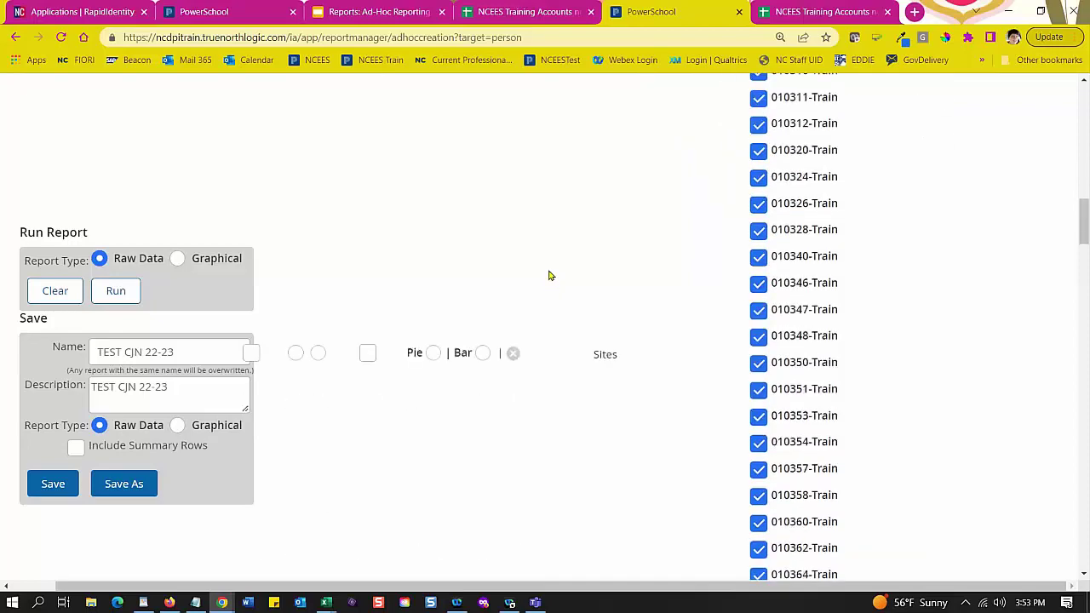
scroll(549, 273, "down", 3)
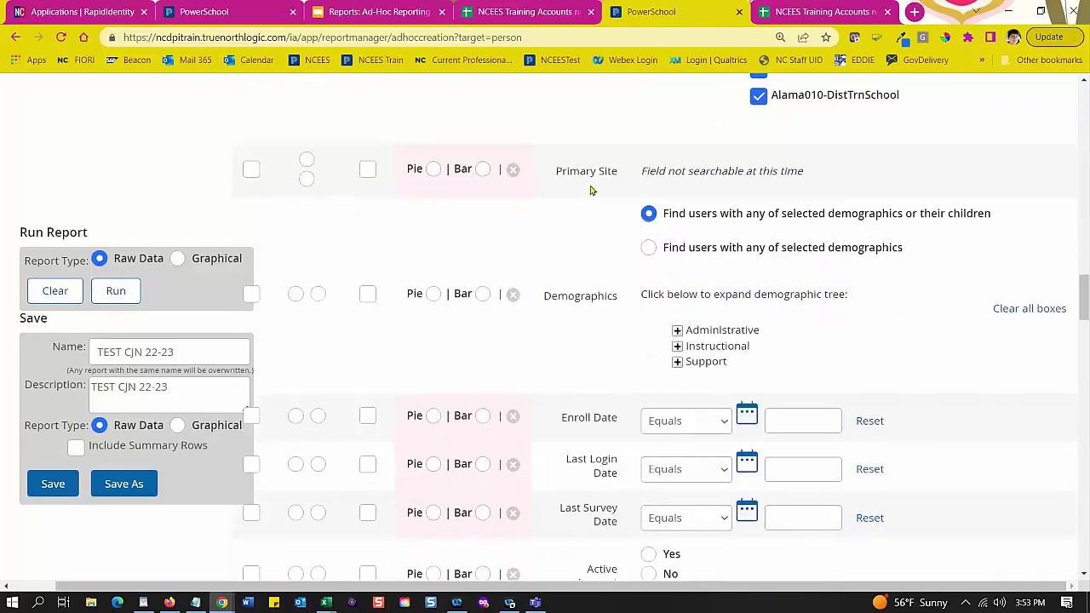
Step: Check Primary Site as an output column of the TEST CJN 22-23 report
left_click(251, 170)
scroll(341, 234, "down", 1)
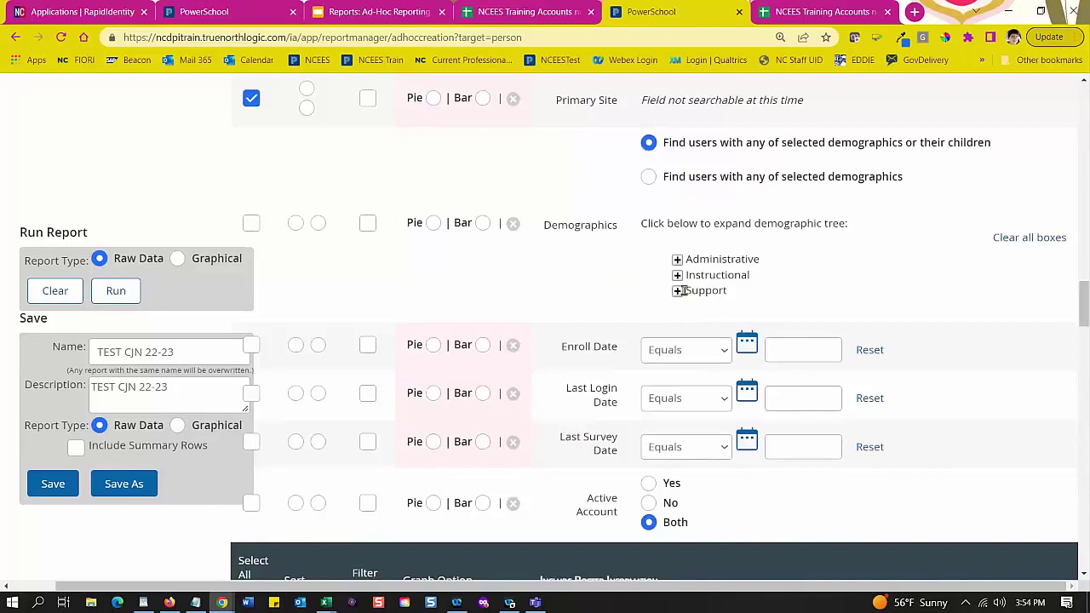
scroll(753, 271, "down", 1)
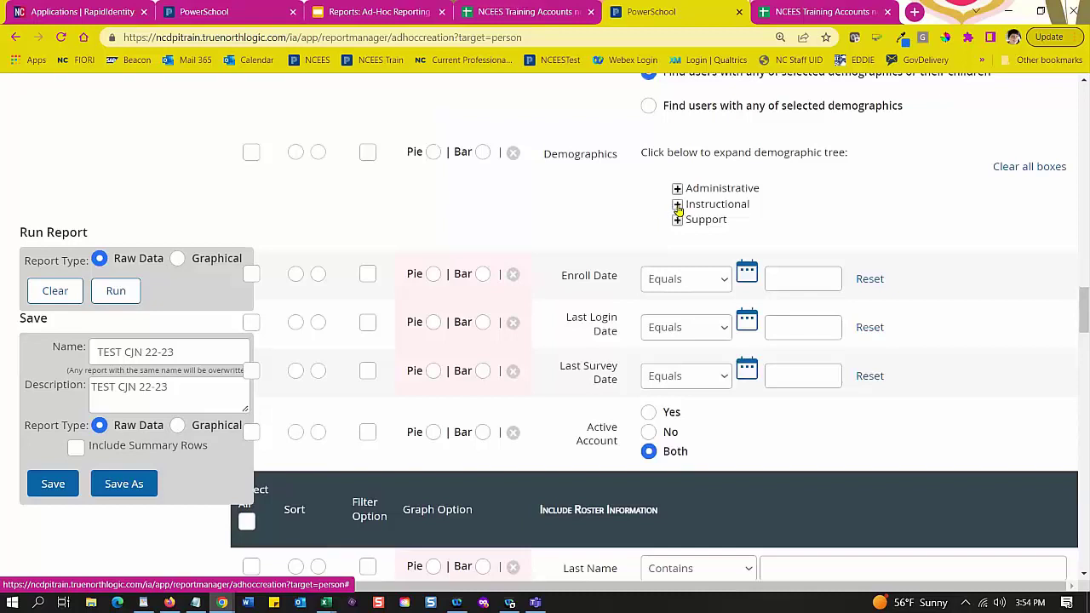
Step: Expand the Instructional demographics and browse the Role, Evaluation Type and Classification options
left_click(678, 205)
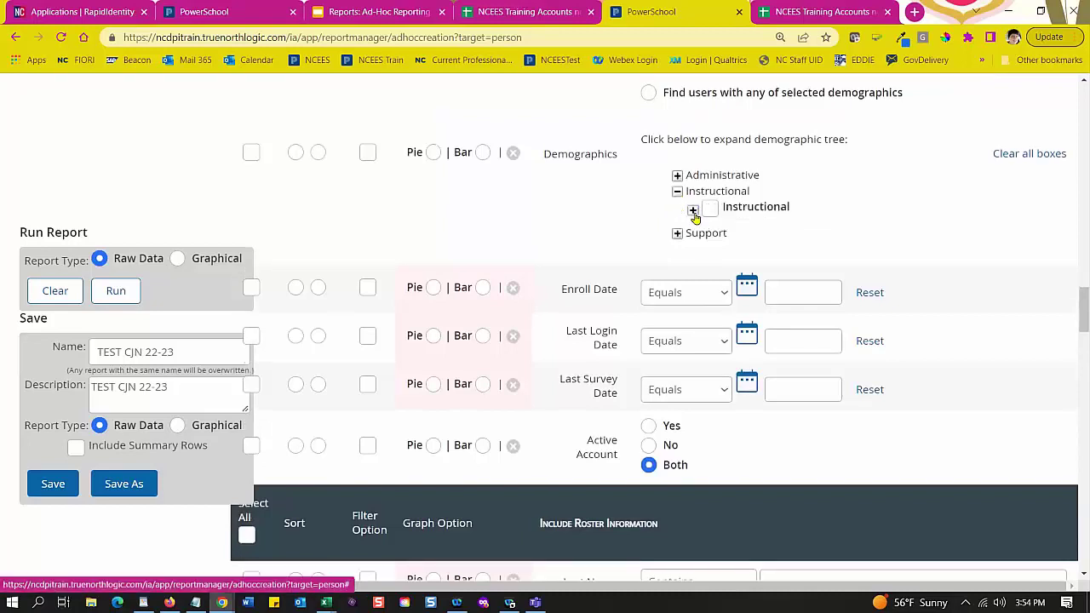
left_click(693, 211)
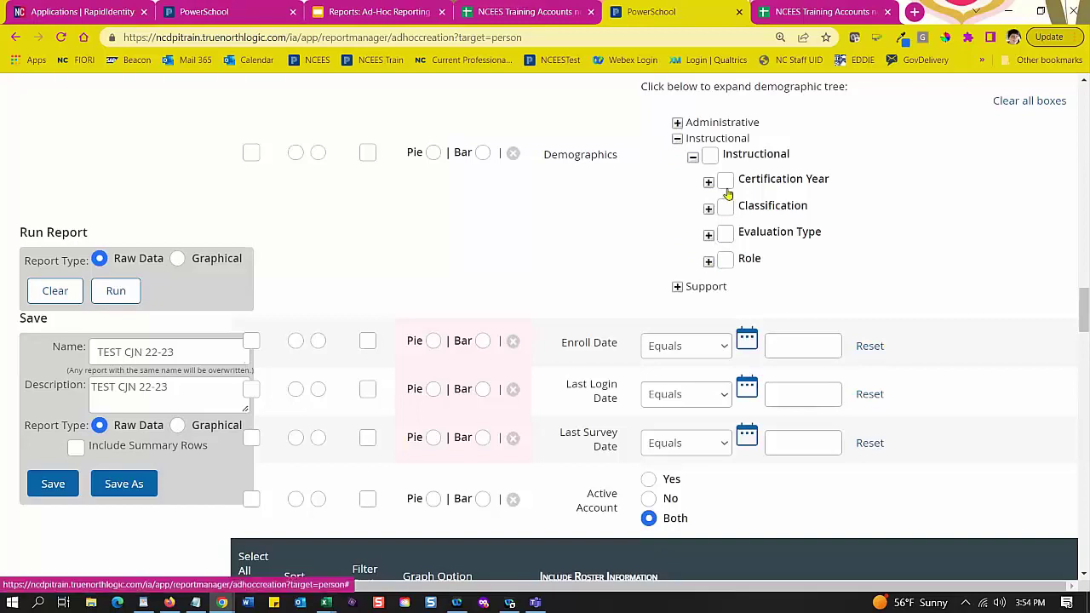
left_click(707, 263)
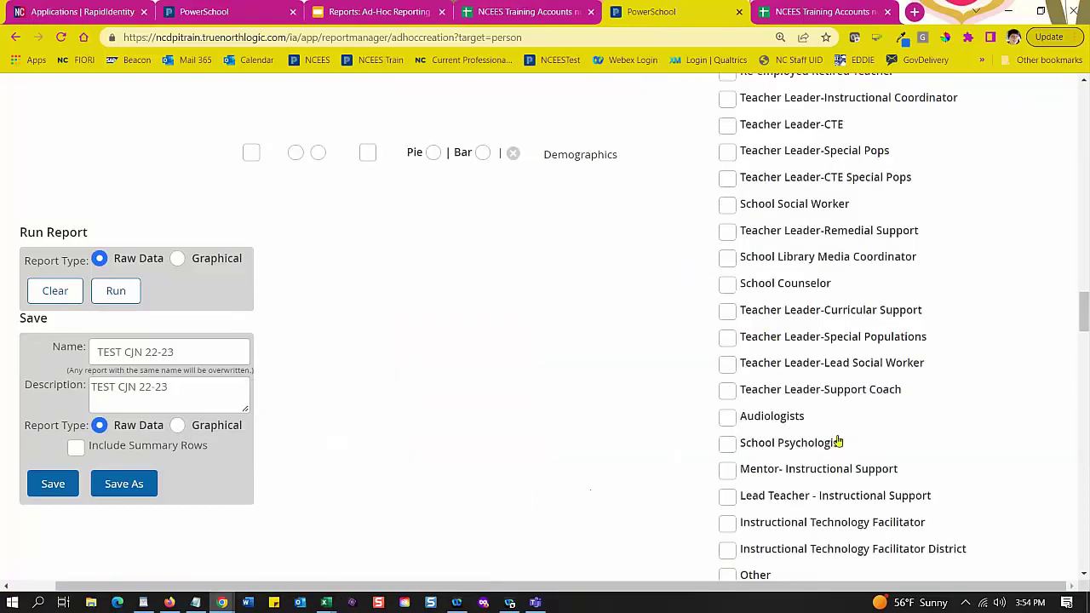
scroll(838, 442, "up", 5)
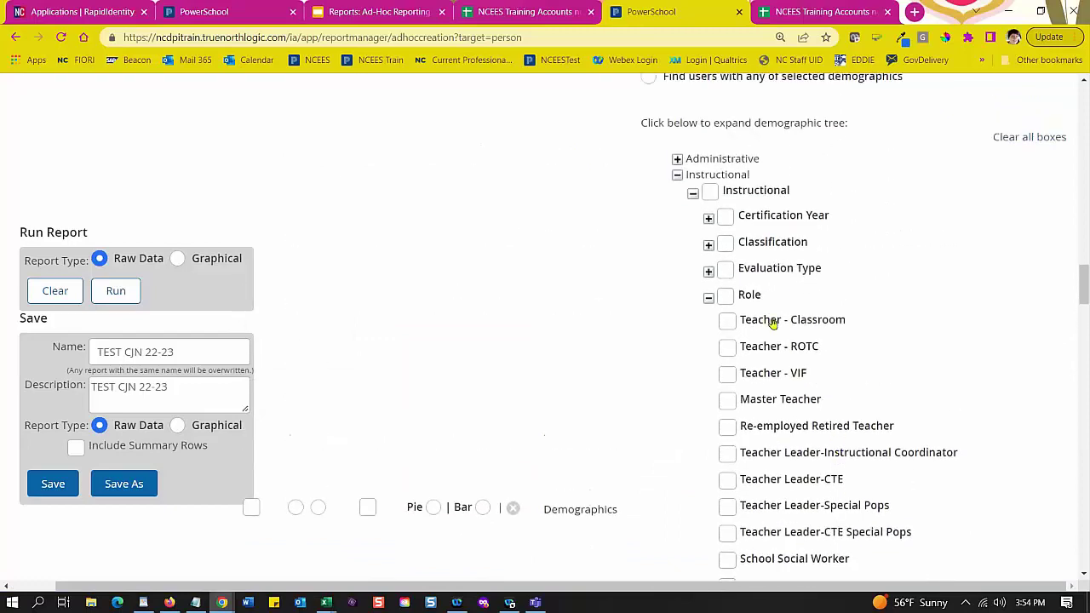
left_click(708, 273)
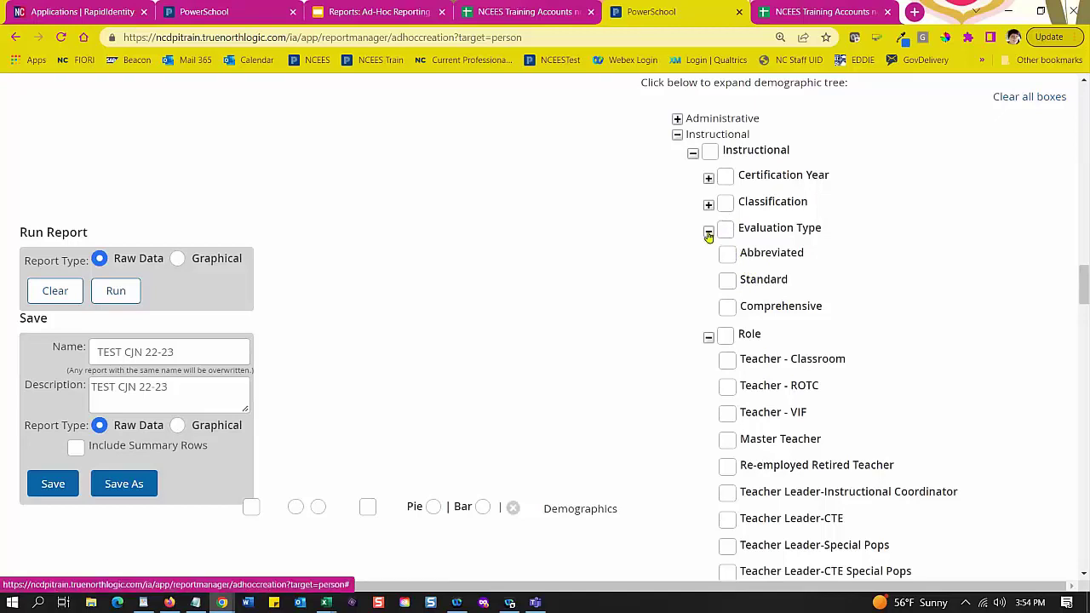
left_click(708, 235)
left_click(708, 245)
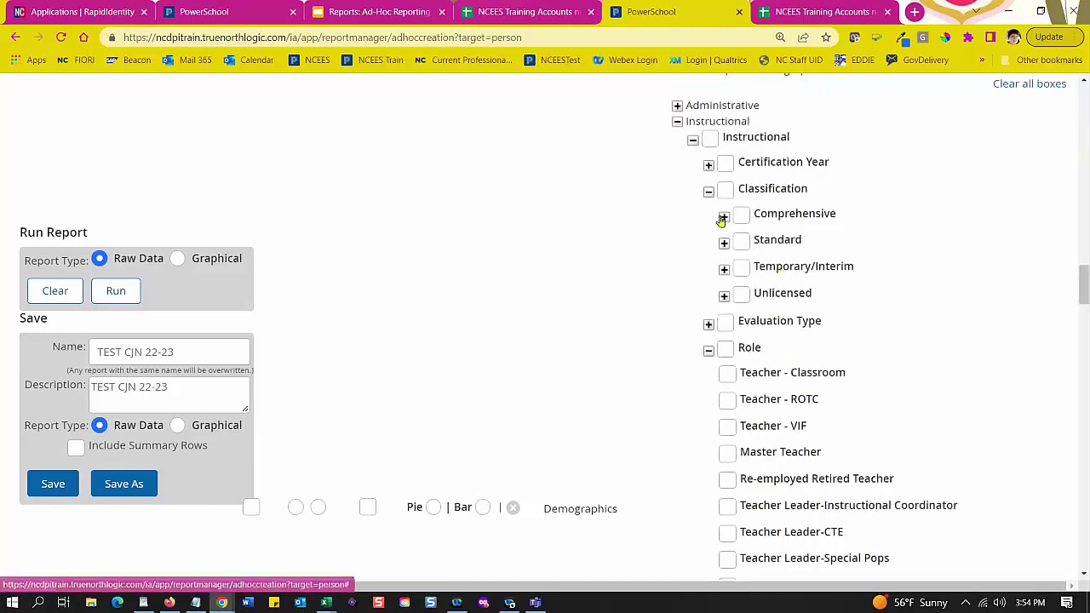
left_click(709, 327)
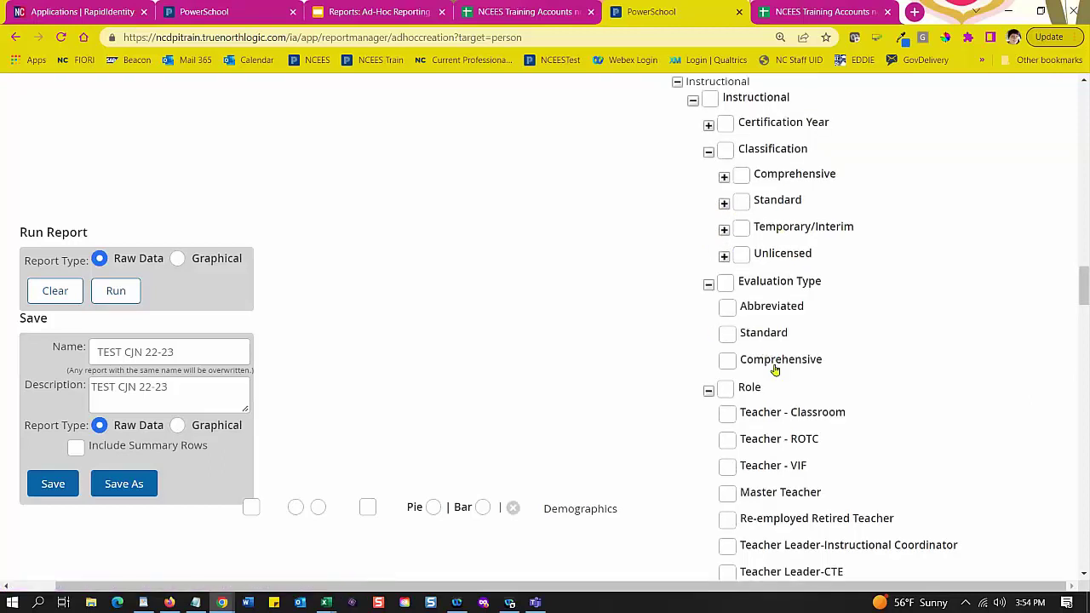
left_click(708, 283)
left_click(707, 188)
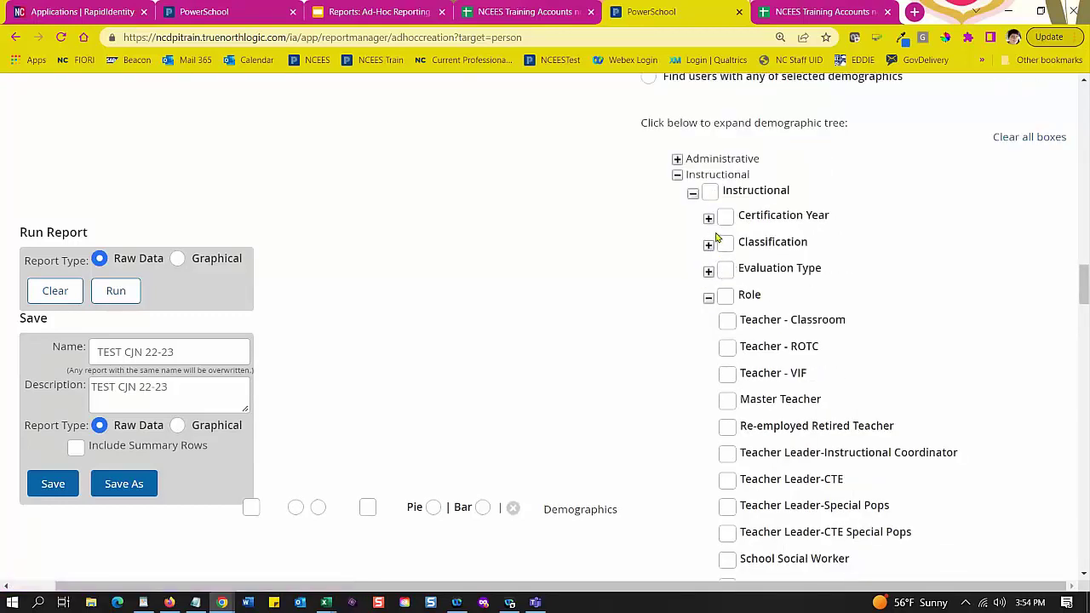
Step: Expand Certification Year and scroll through its levels
left_click(709, 218)
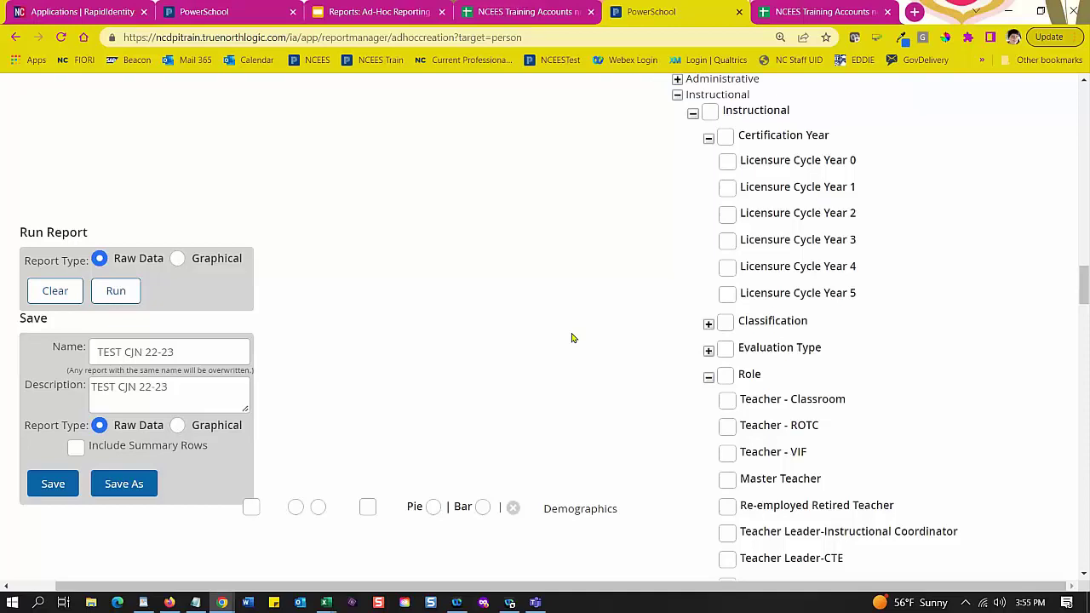
scroll(664, 338, "down", 3)
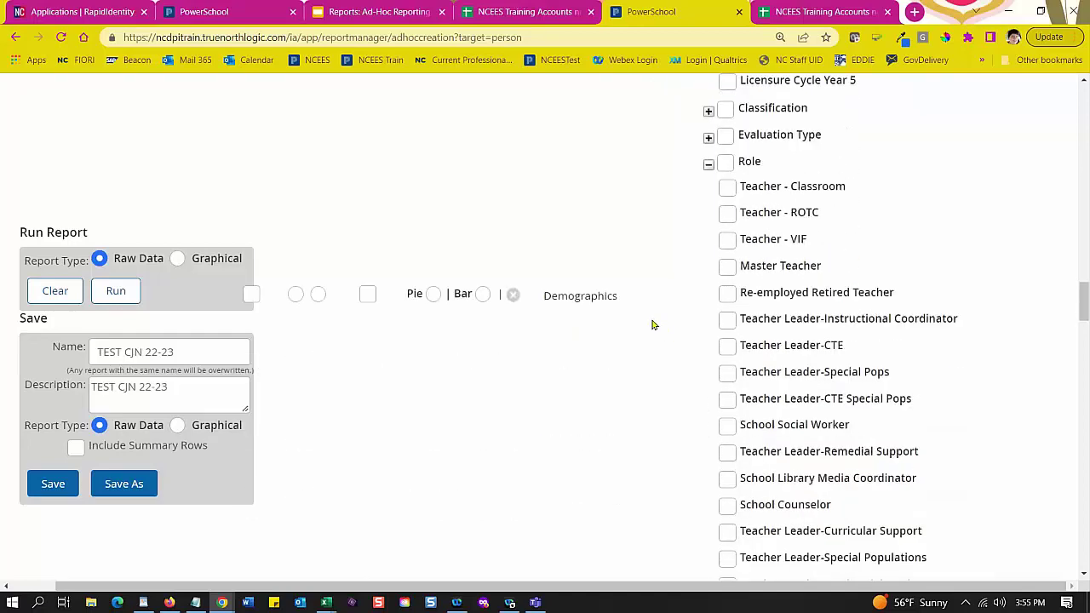
scroll(653, 324, "down", 3)
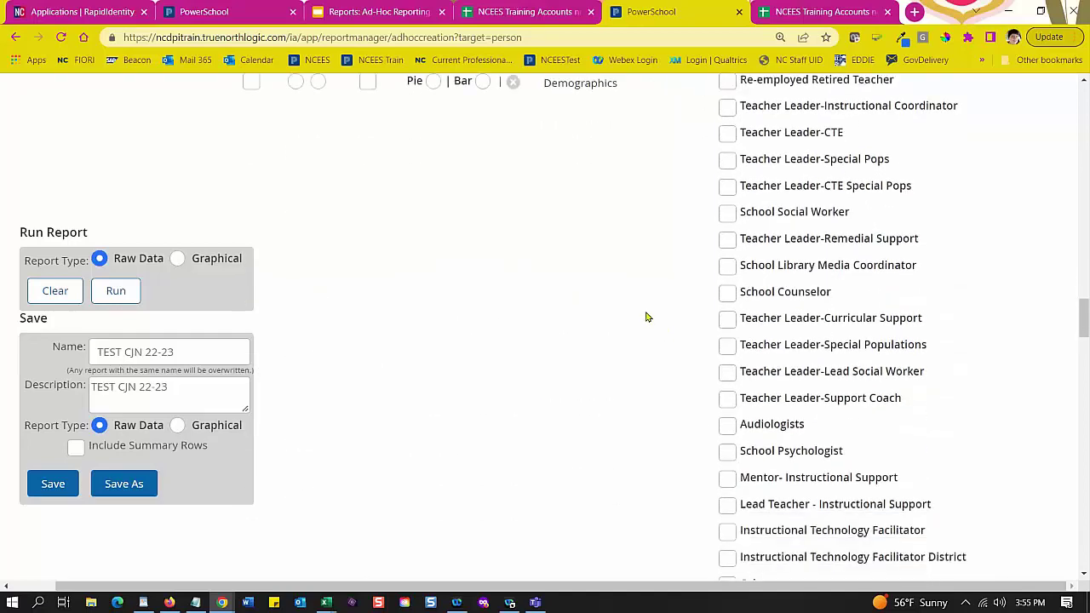
scroll(644, 307, "up", 1)
scroll(674, 324, "down", 3)
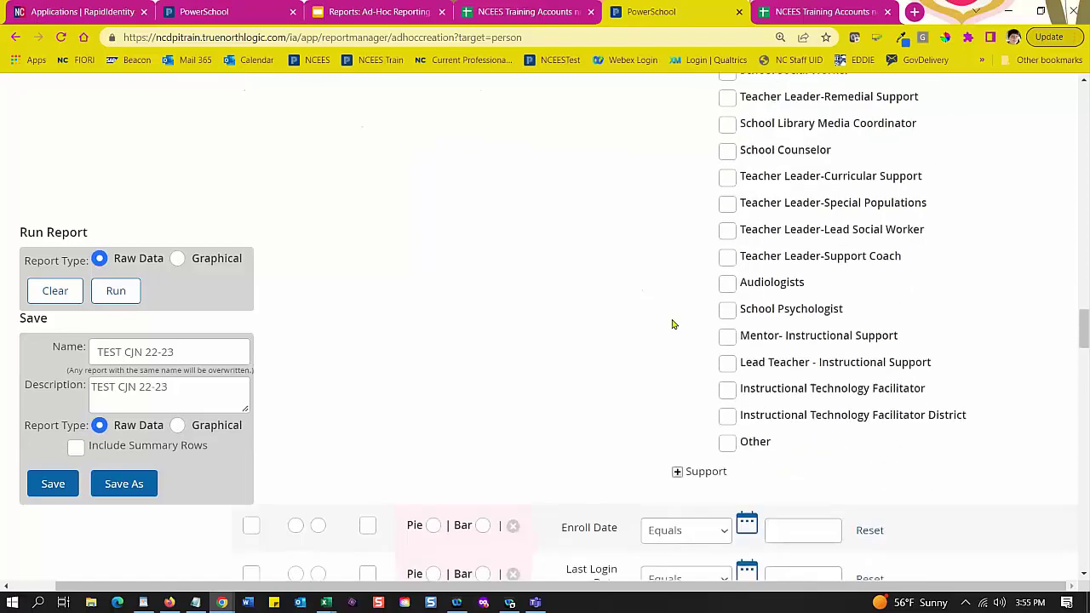
scroll(672, 323, "down", 3)
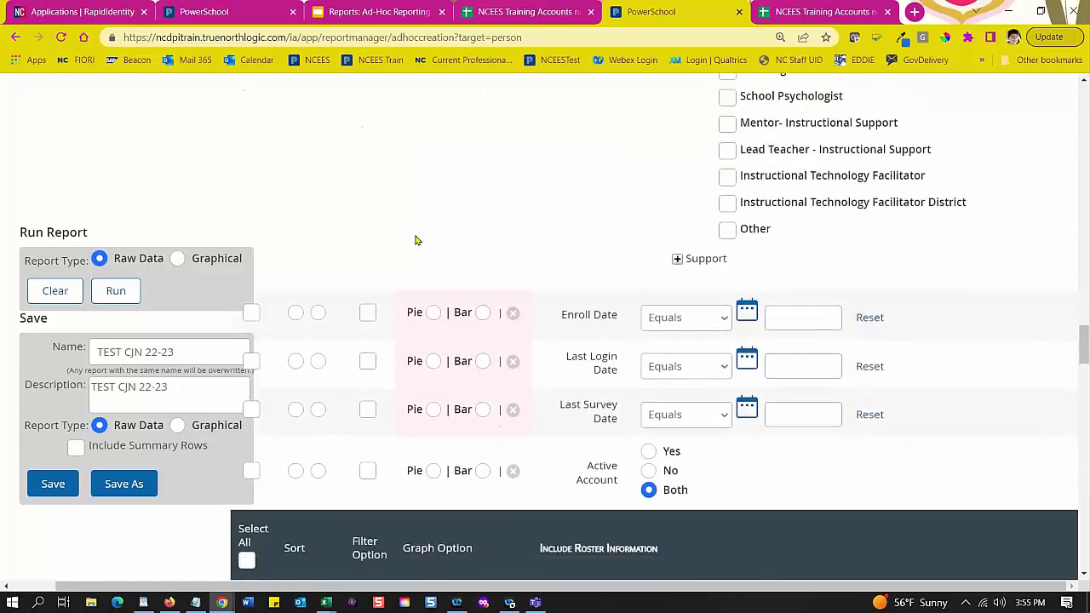
scroll(427, 243, "down", 2)
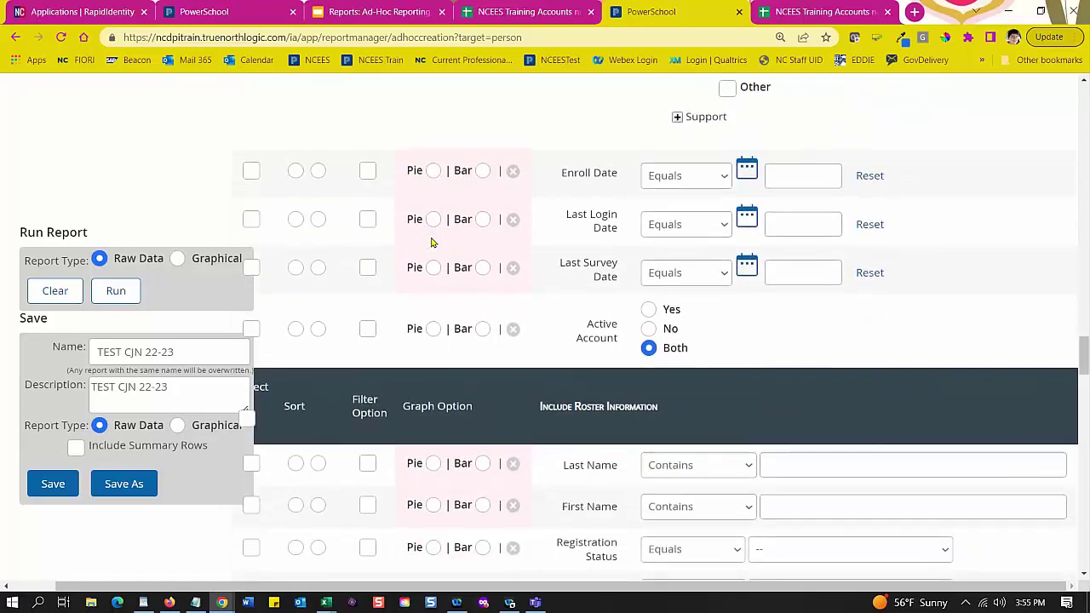
Step: Set the Enroll Date filter to a between-two-dates range, leaving it out of the output
scroll(439, 238, "down", 1)
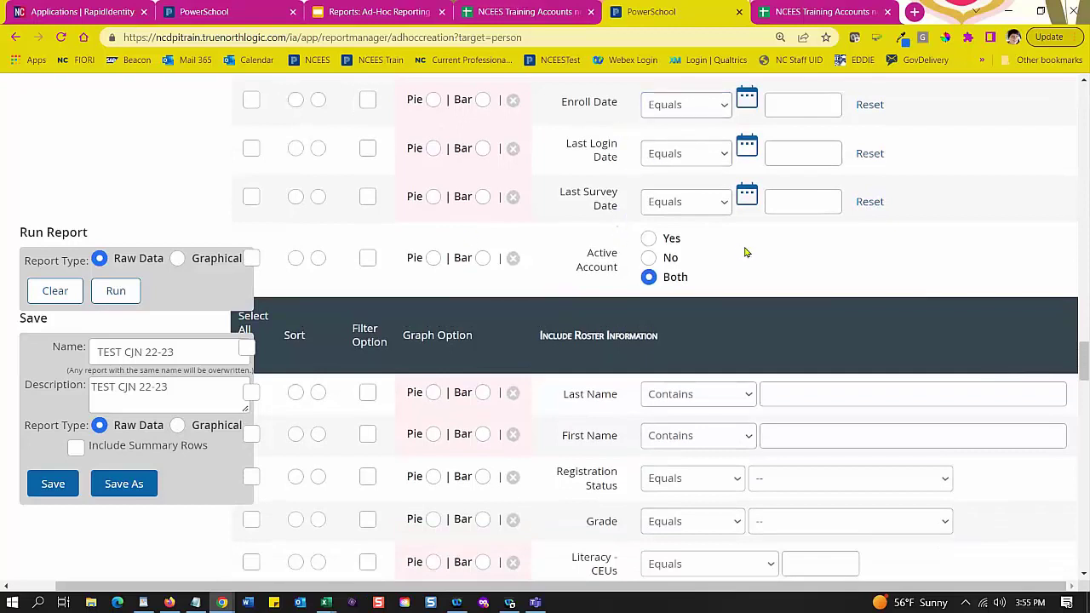
left_click(251, 100)
left_click(251, 101)
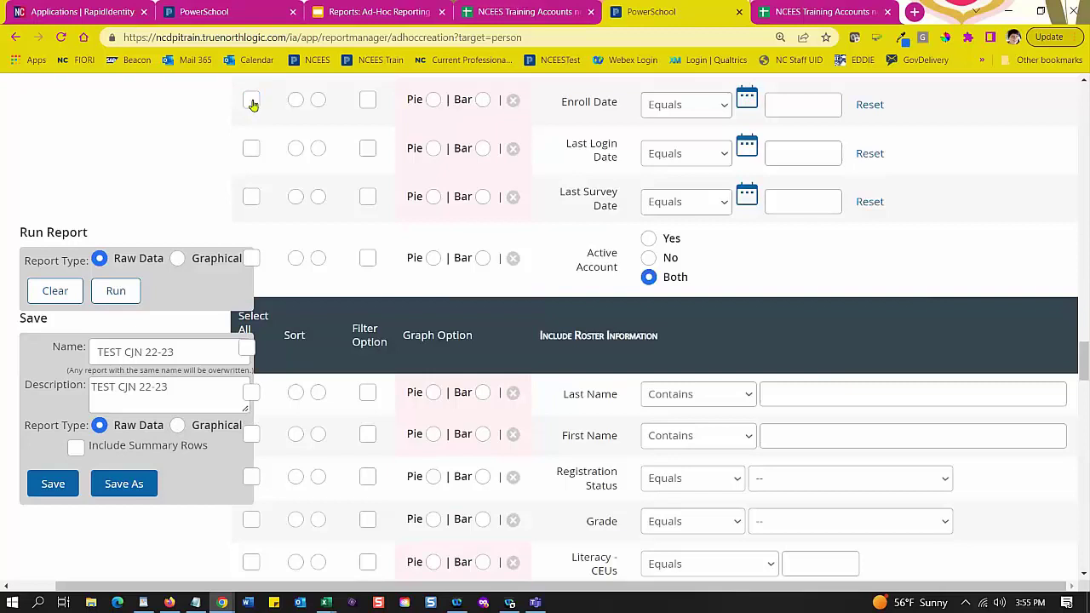
left_click(712, 113)
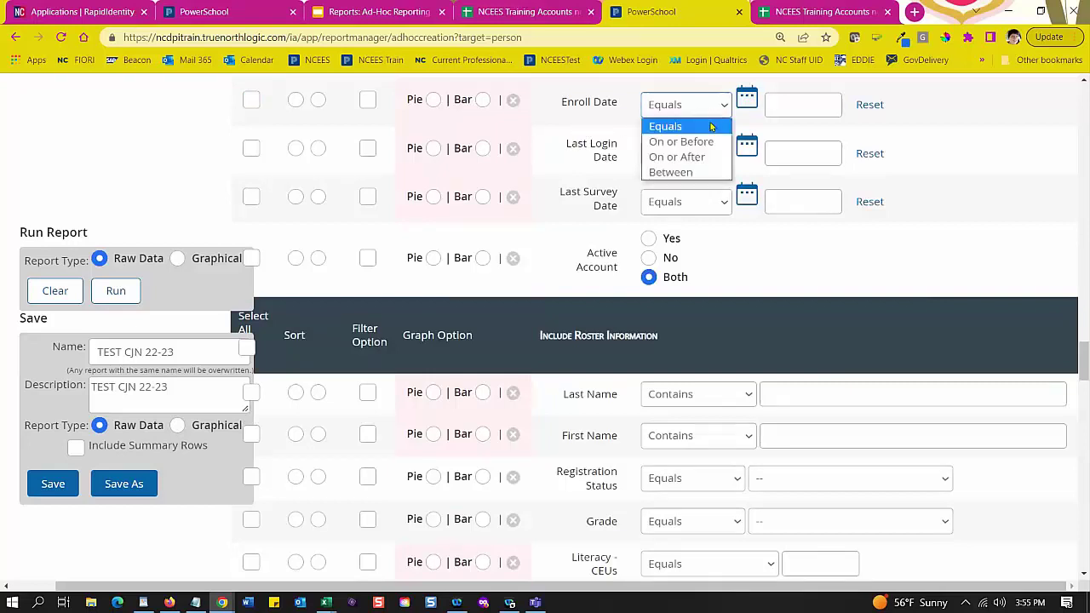
left_click(705, 172)
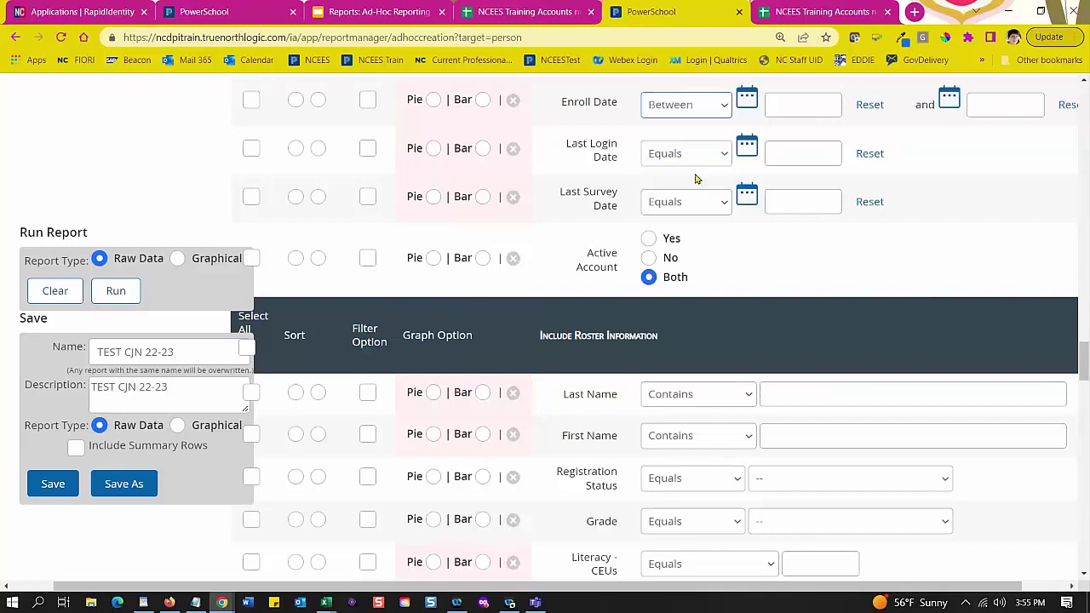
Step: Set the Enroll Date range from 09/01/2021 to 11/16/2022
left_click(805, 104)
left_click(746, 99)
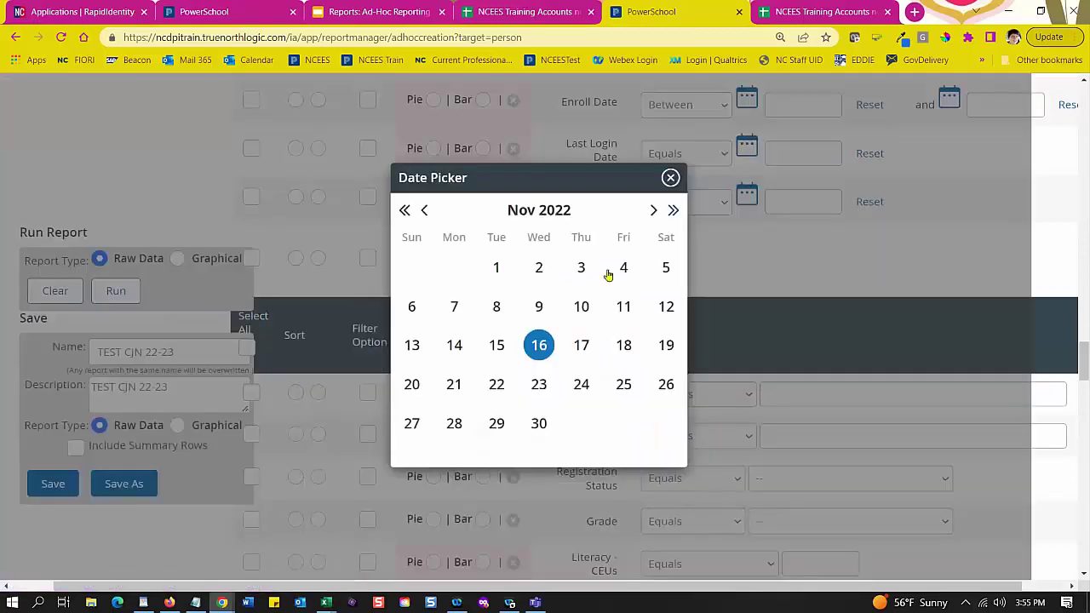
left_click(424, 211)
left_click(425, 213)
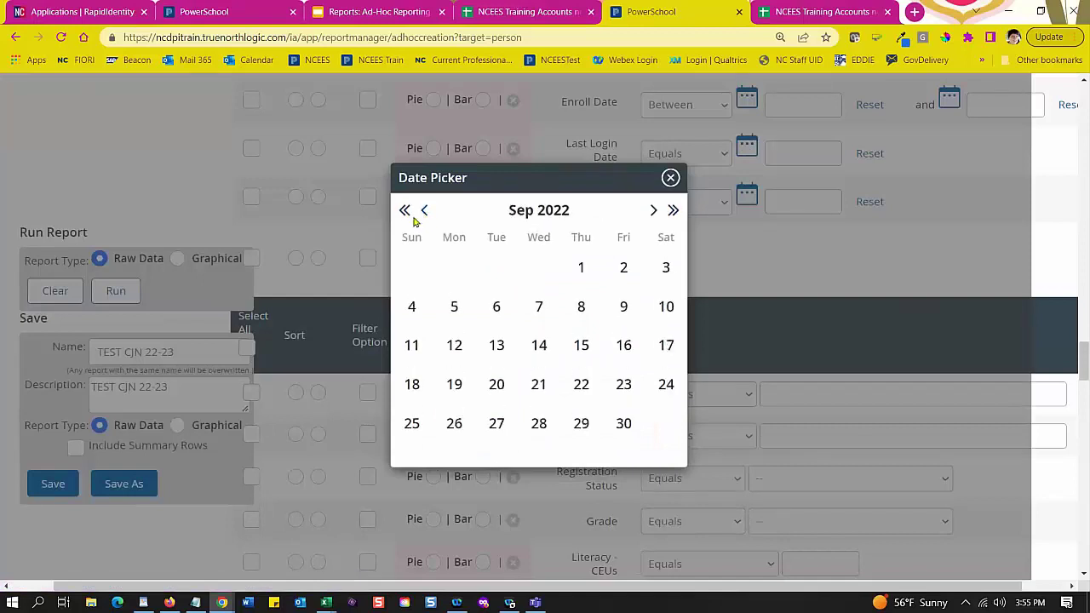
left_click(405, 212)
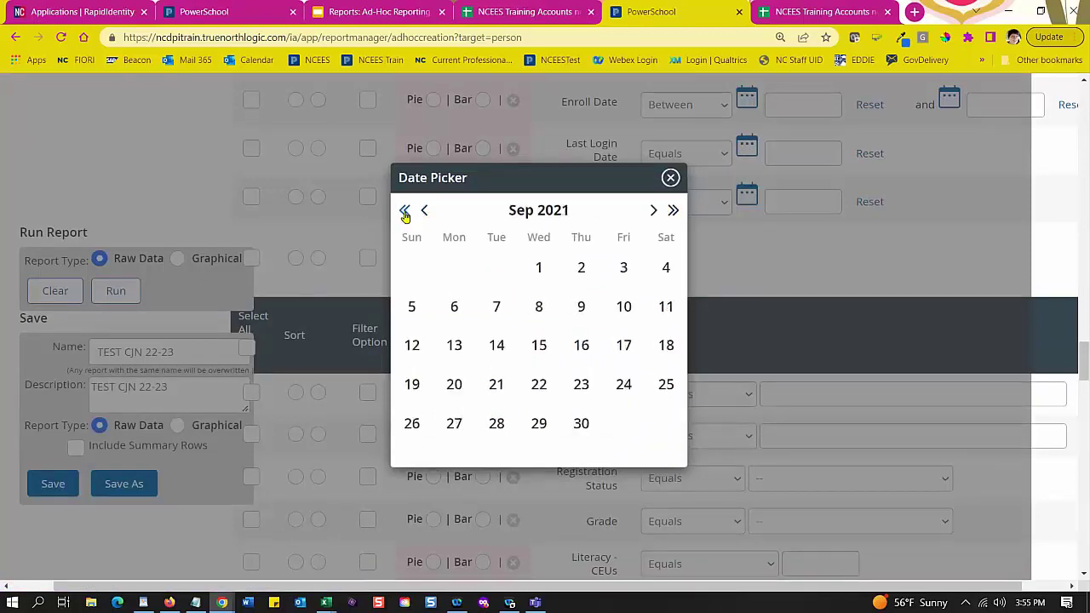
left_click(539, 269)
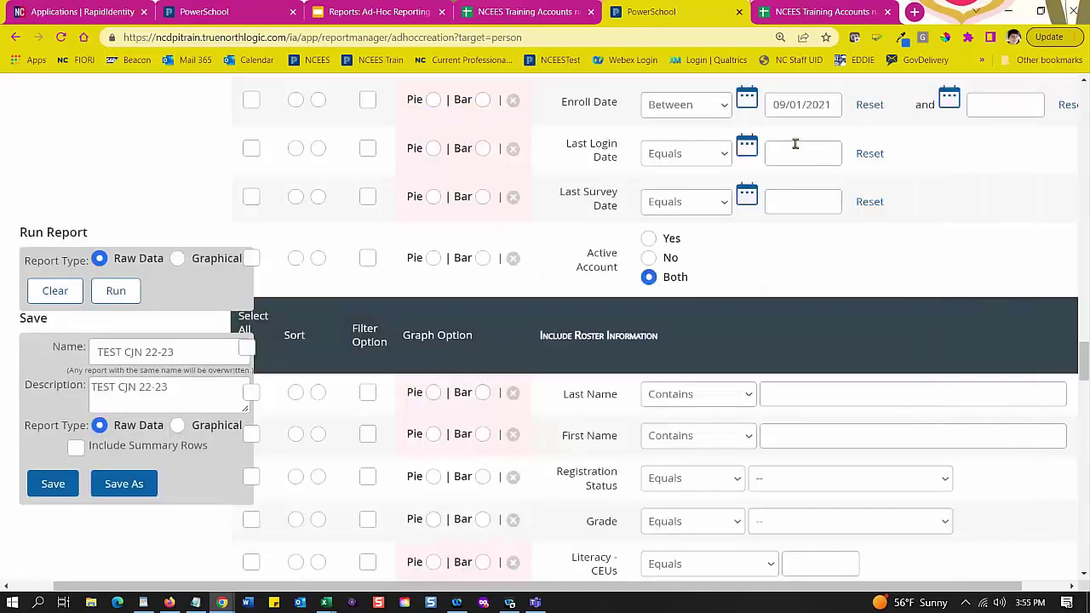
left_click(957, 105)
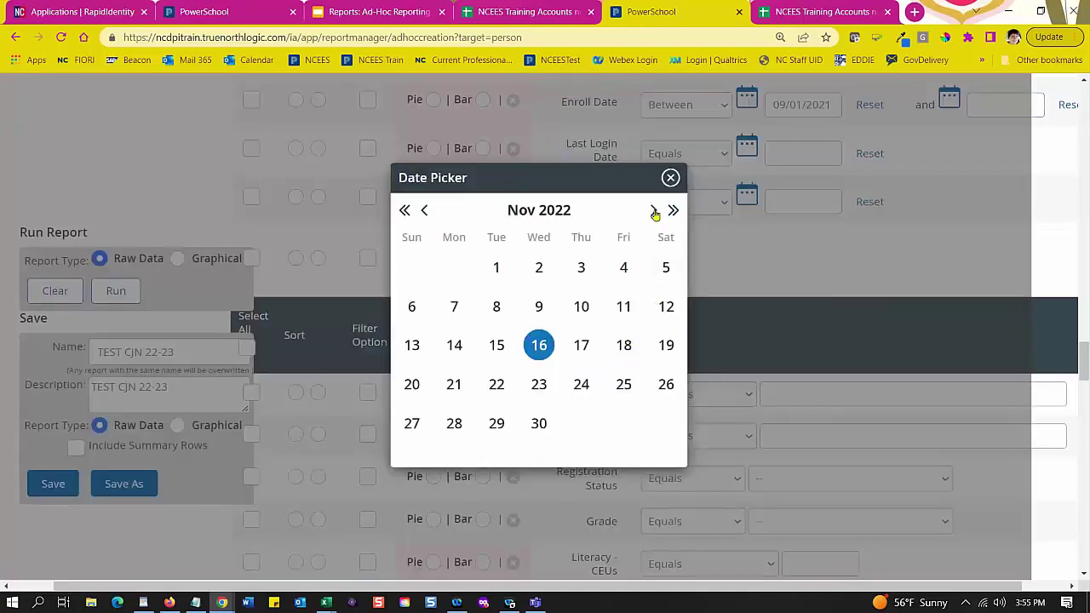
left_click(539, 346)
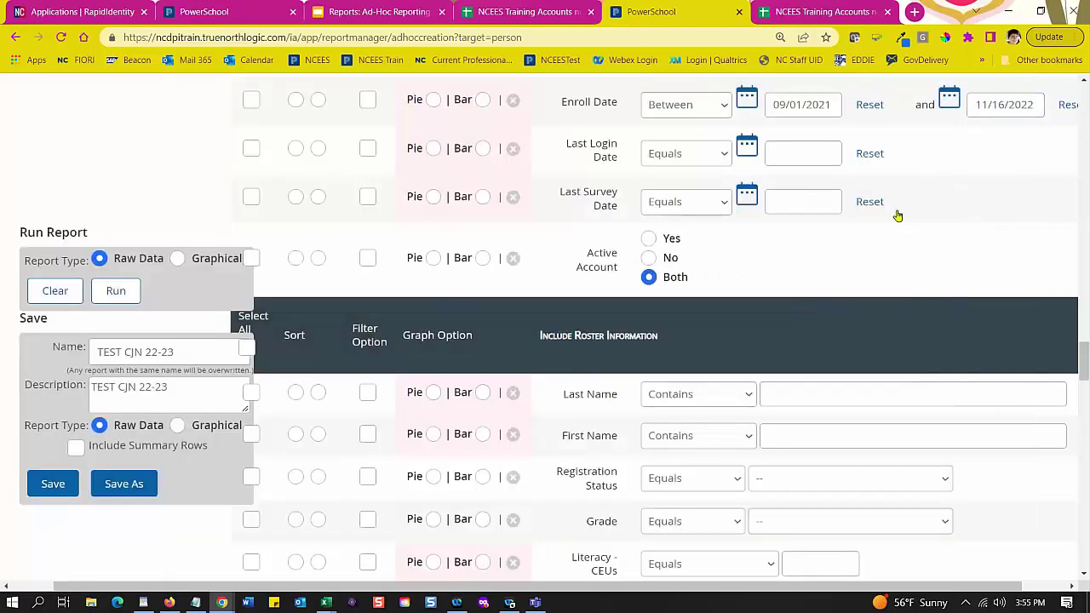
Step: Add the Active Account field to the report output
scroll(881, 219, "up", 2)
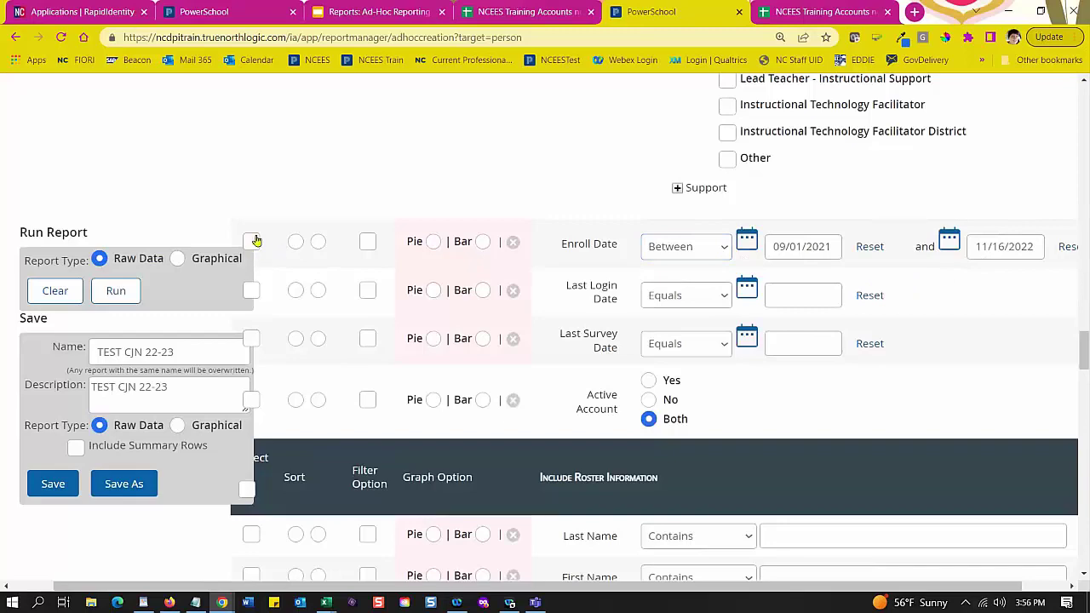
scroll(329, 209, "down", 3)
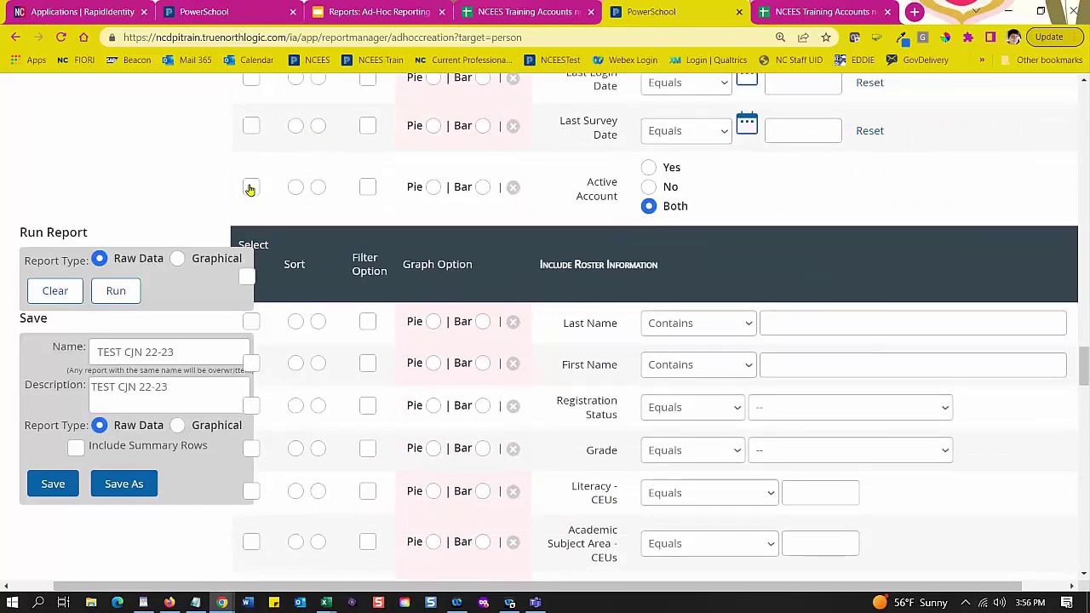
left_click(251, 187)
scroll(401, 213, "down", 2)
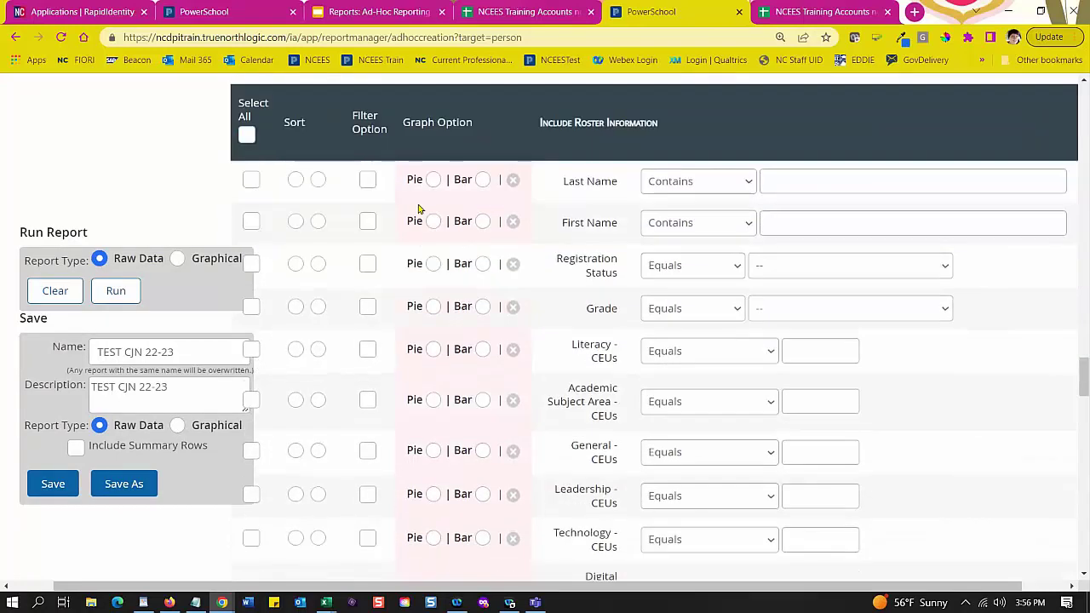
scroll(561, 247, "up", 3)
scroll(564, 255, "down", 1)
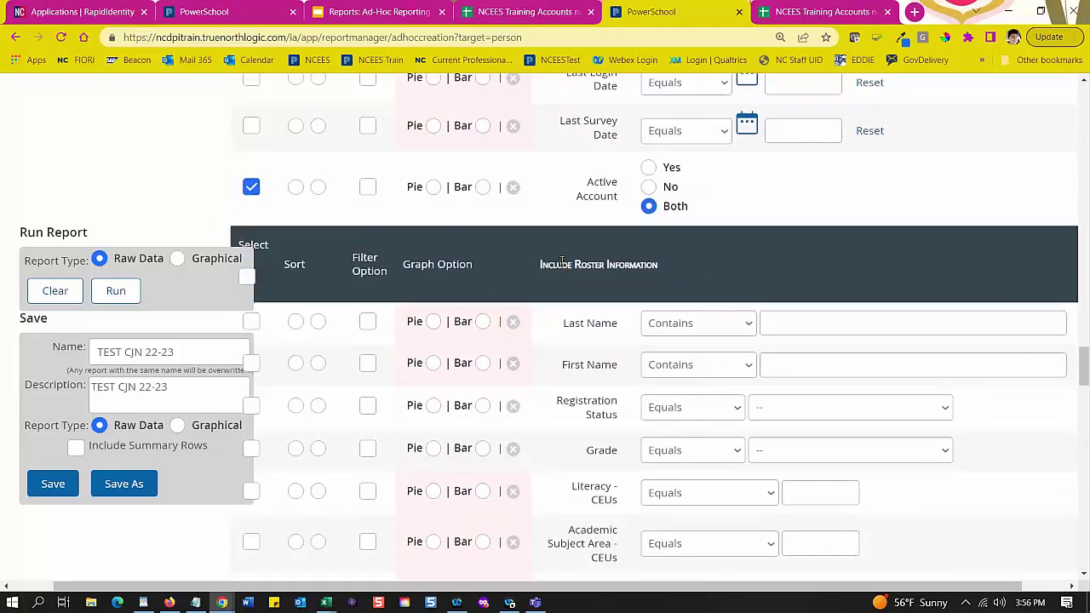
scroll(561, 261, "down", 1)
scroll(561, 261, "down", 1)
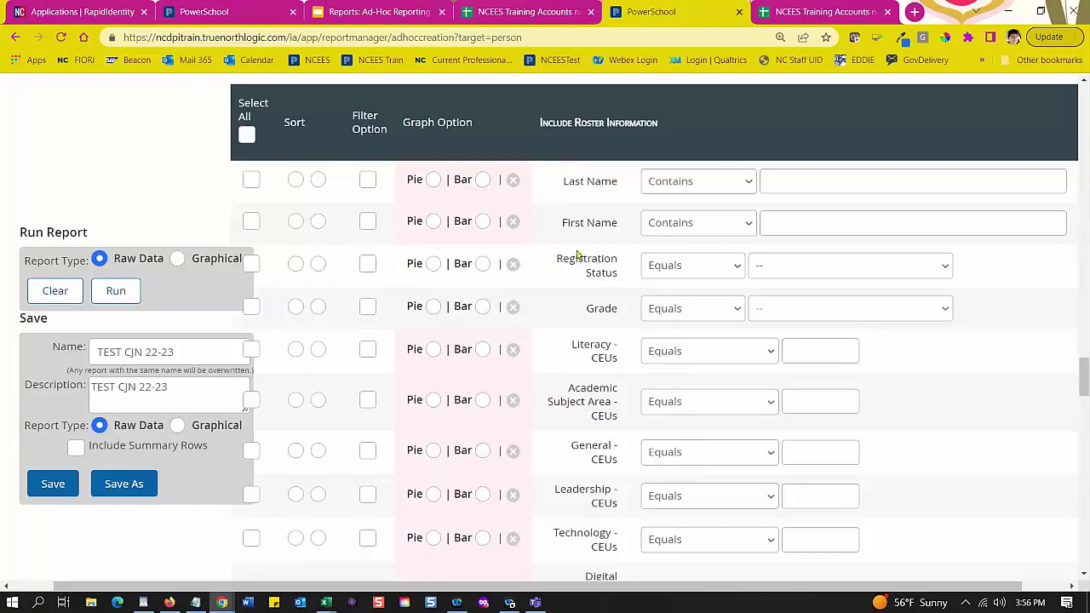
scroll(586, 260, "down", 2)
scroll(606, 343, "down", 4)
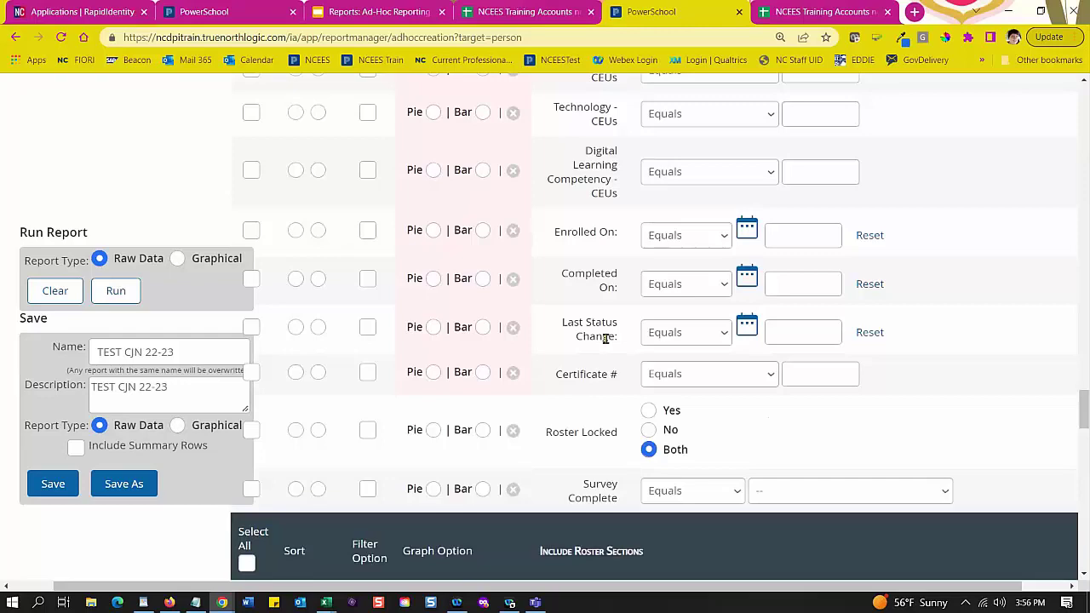
scroll(606, 344, "up", 5)
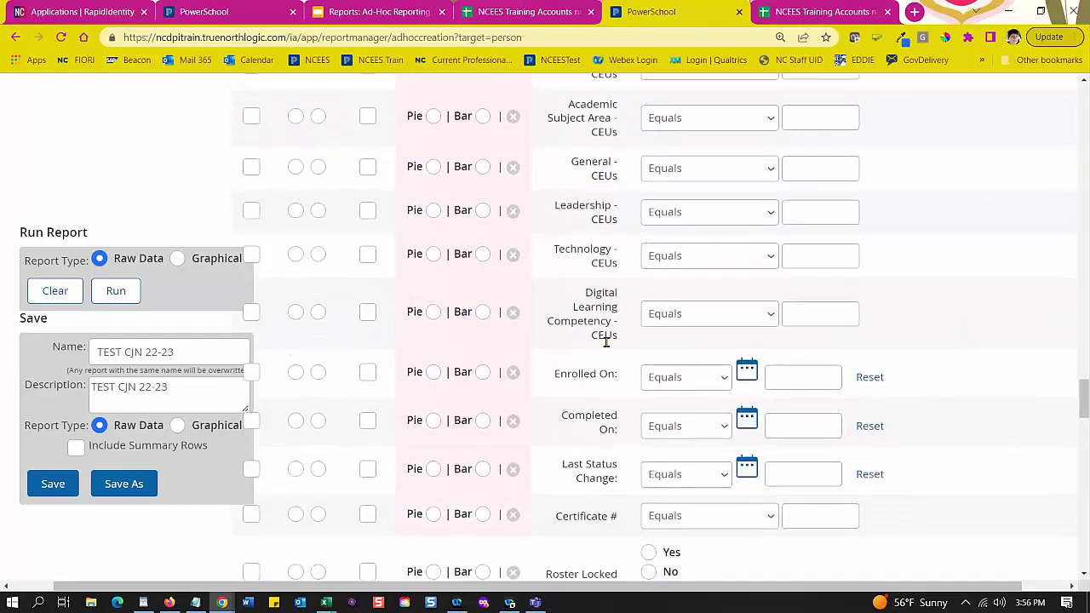
scroll(622, 326, "up", 4)
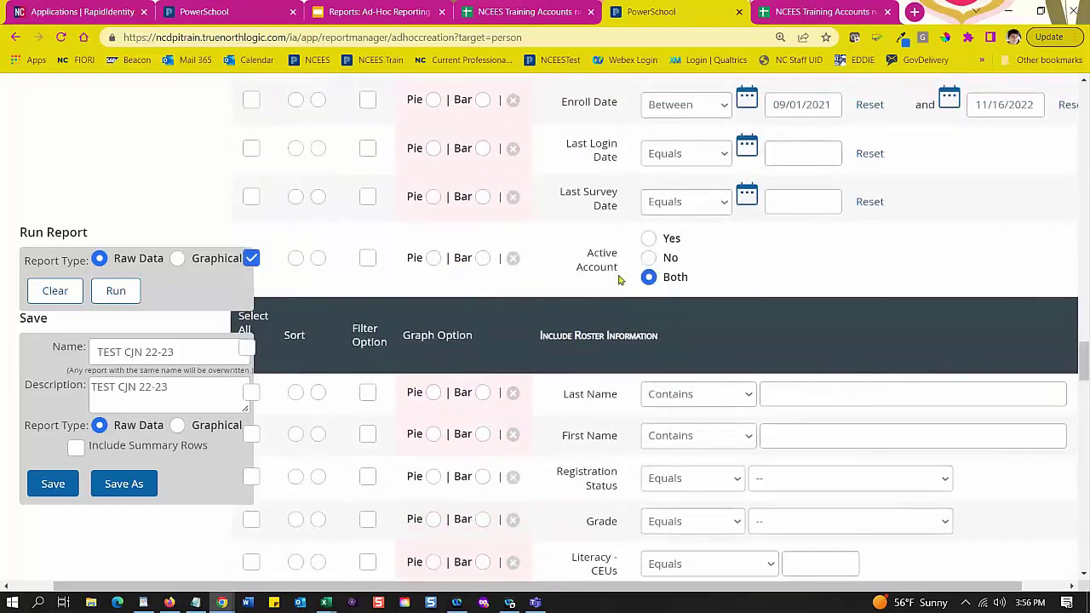
scroll(582, 305, "down", 8)
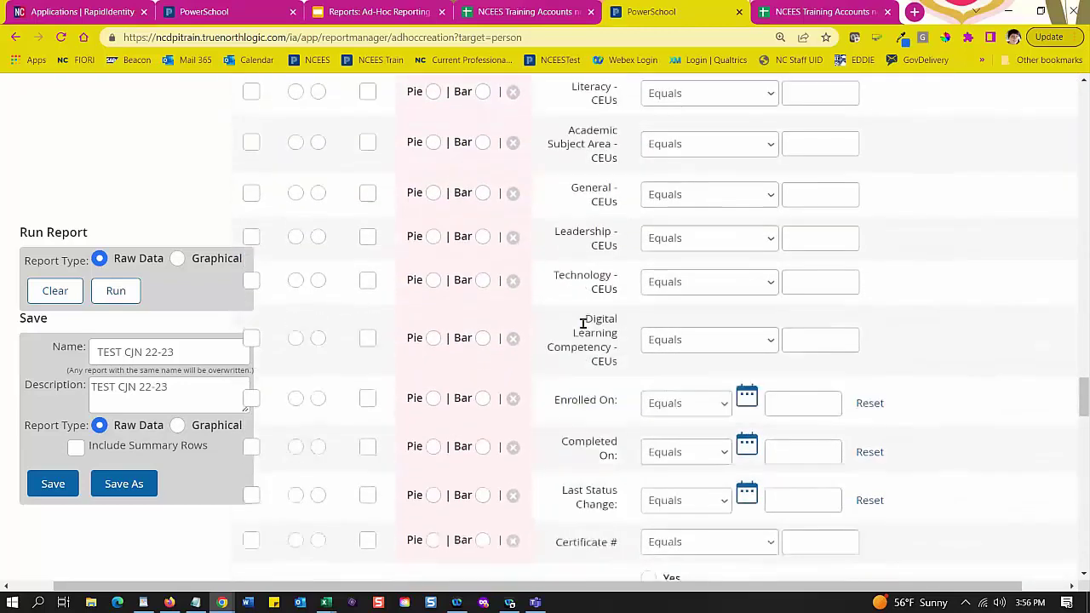
scroll(583, 375, "down", 2)
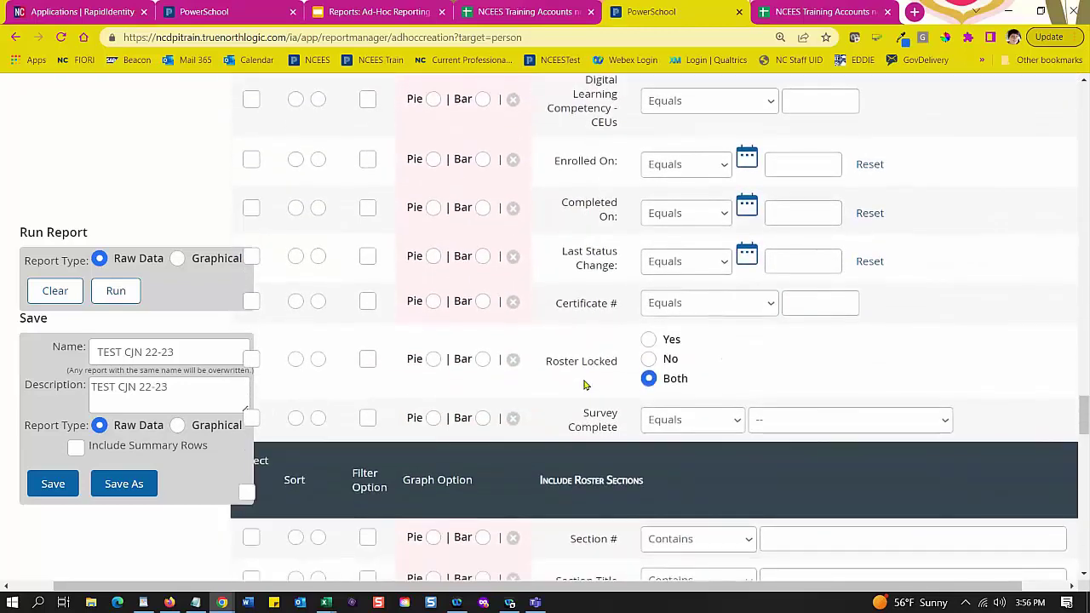
scroll(584, 385, "up", 1)
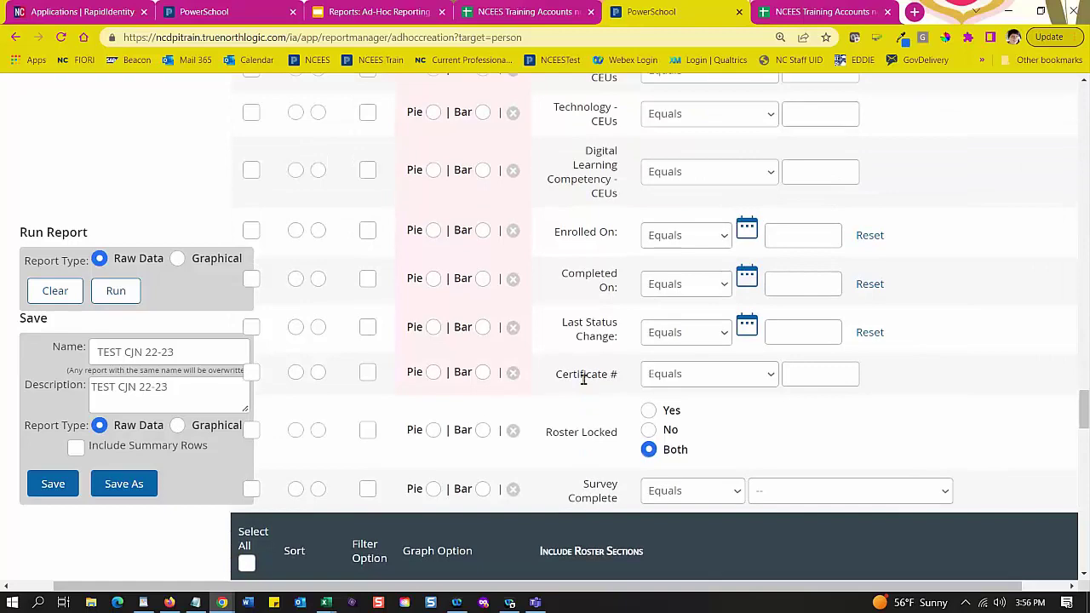
scroll(583, 379, "down", 2)
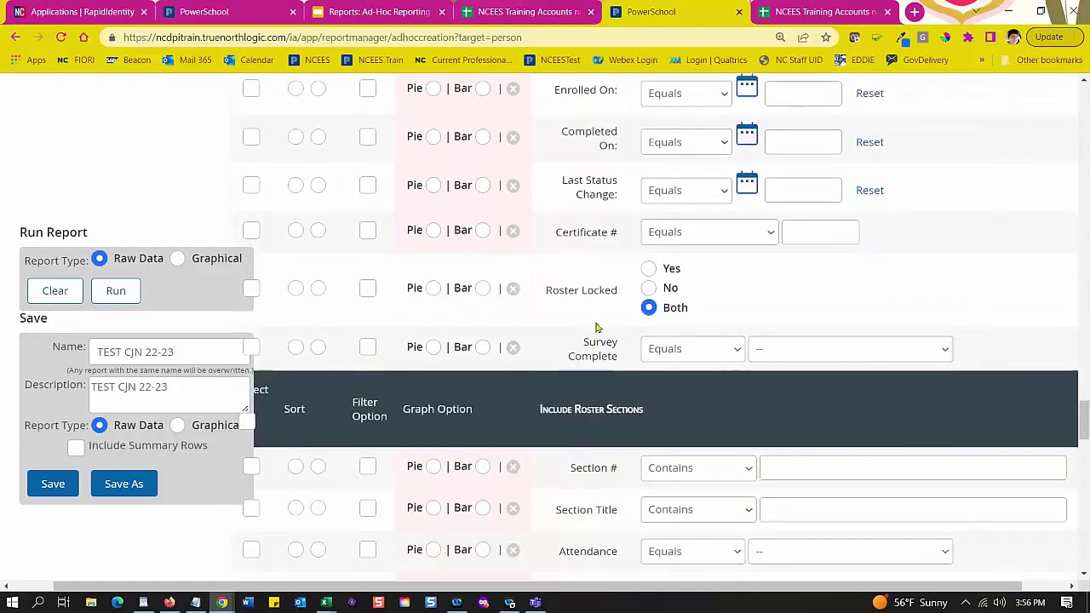
scroll(585, 250, "up", 8)
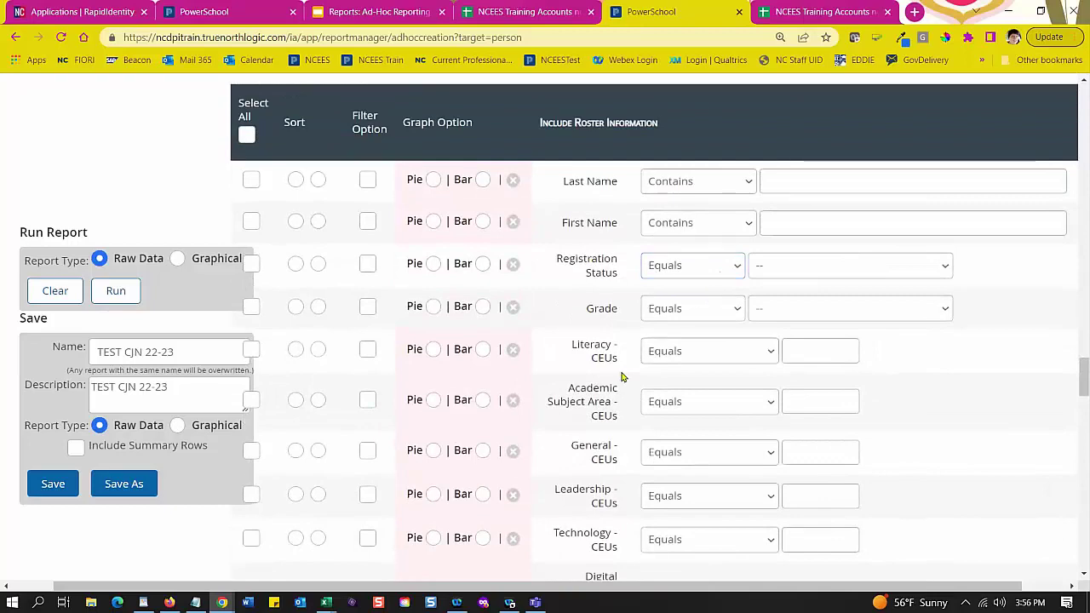
scroll(621, 377, "down", 10)
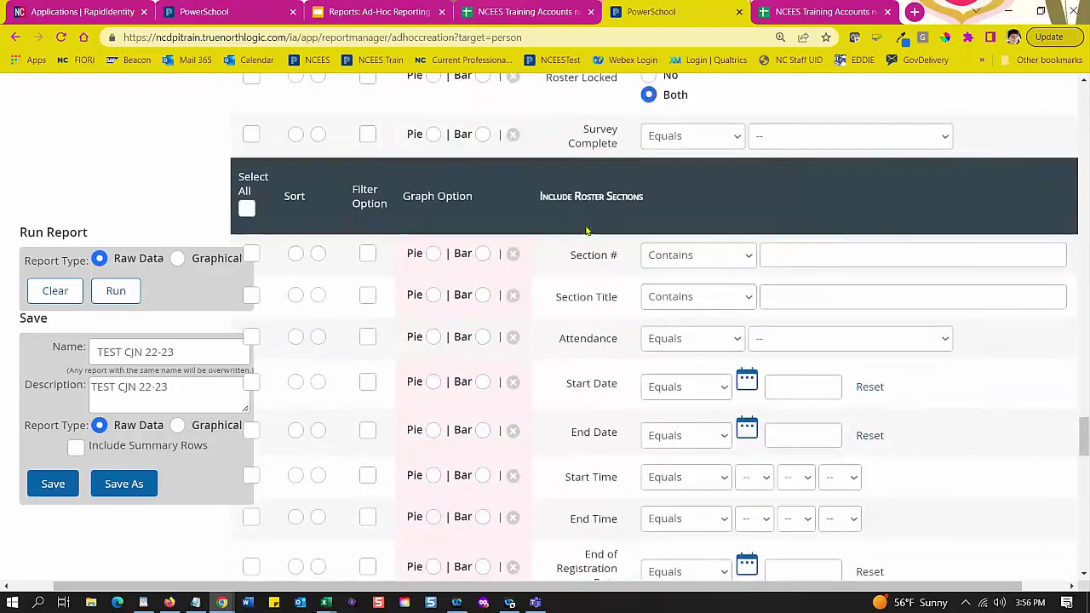
scroll(586, 230, "down", 1)
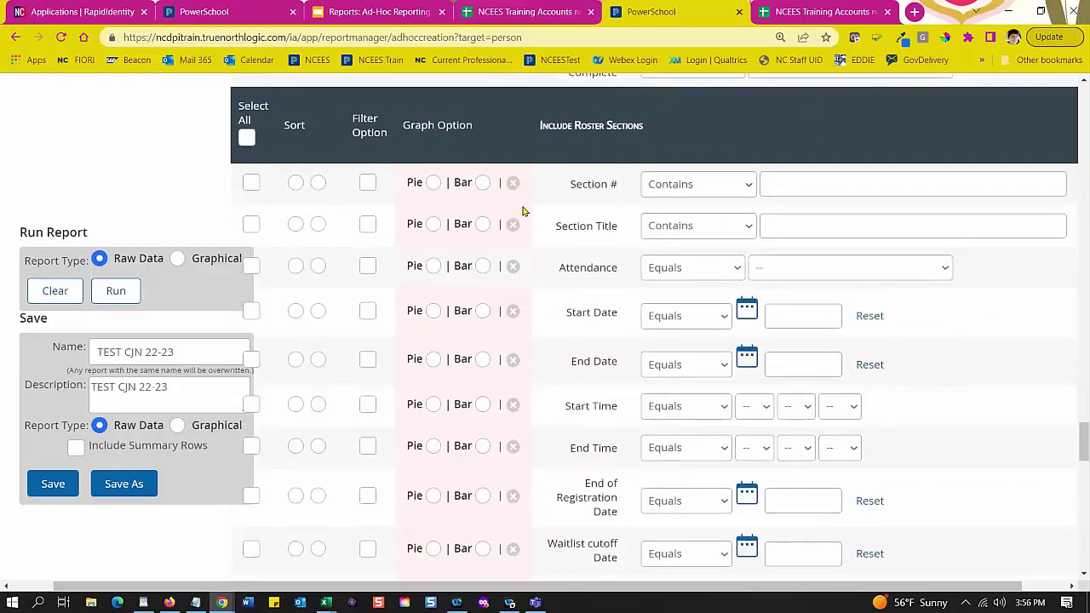
mouse_move(524, 211)
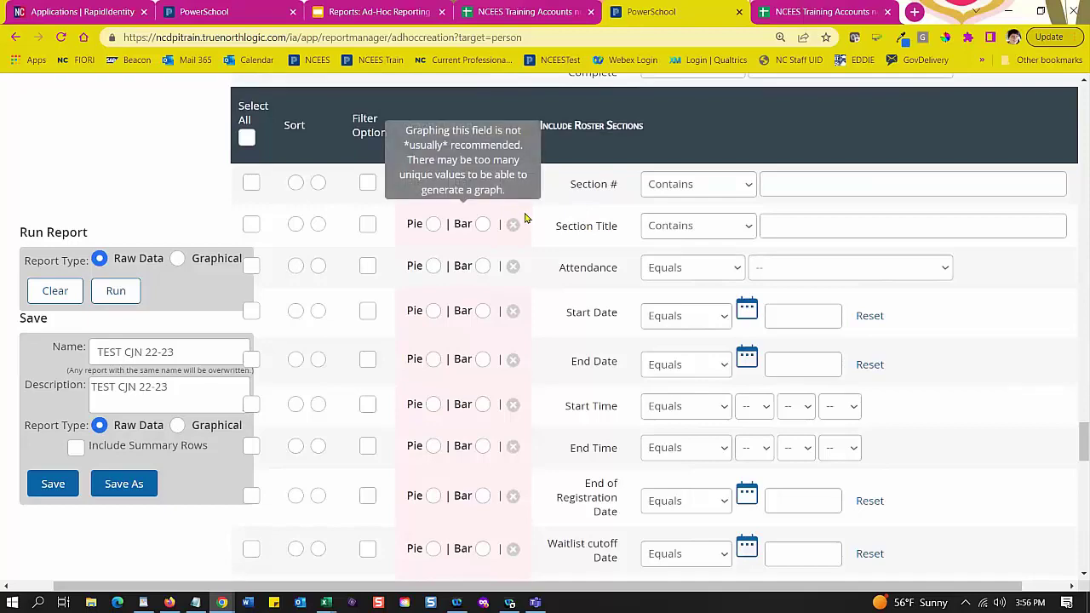
scroll(528, 224, "down", 2)
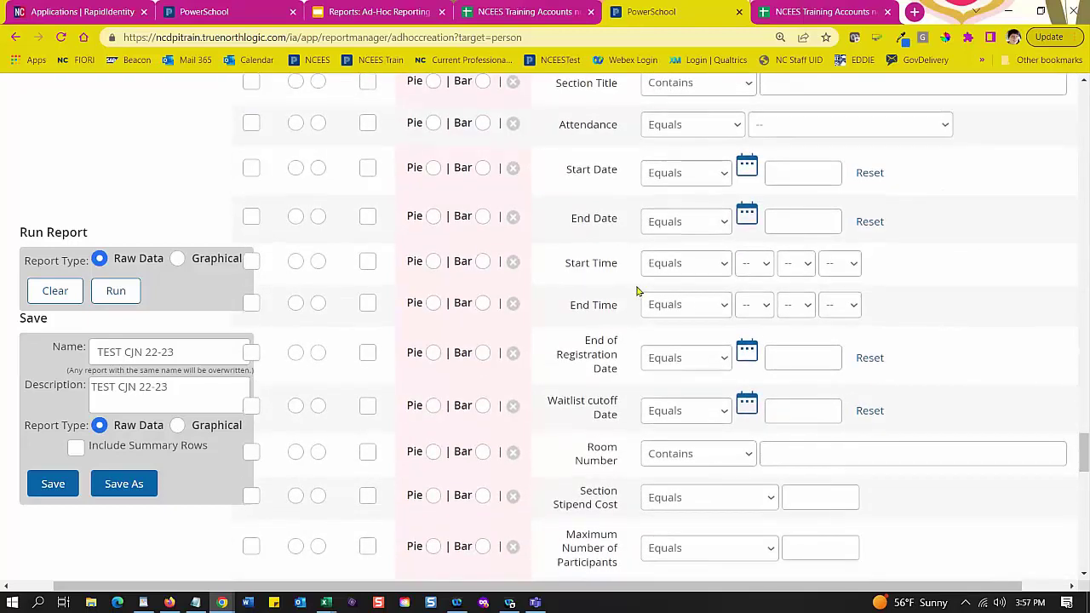
scroll(636, 290, "down", 3)
scroll(637, 290, "down", 6)
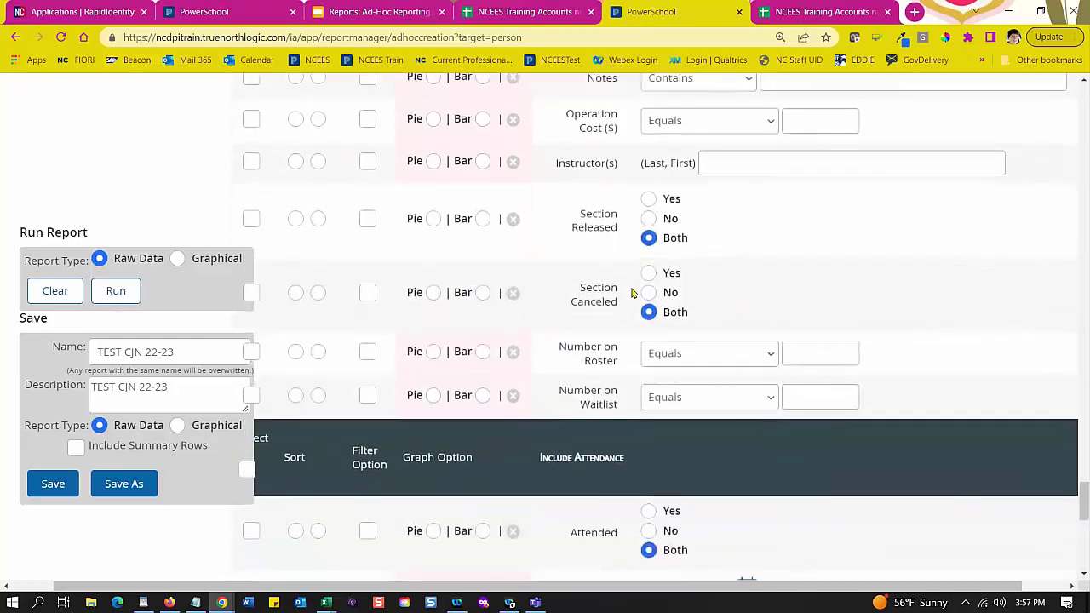
scroll(584, 209, "down", 3)
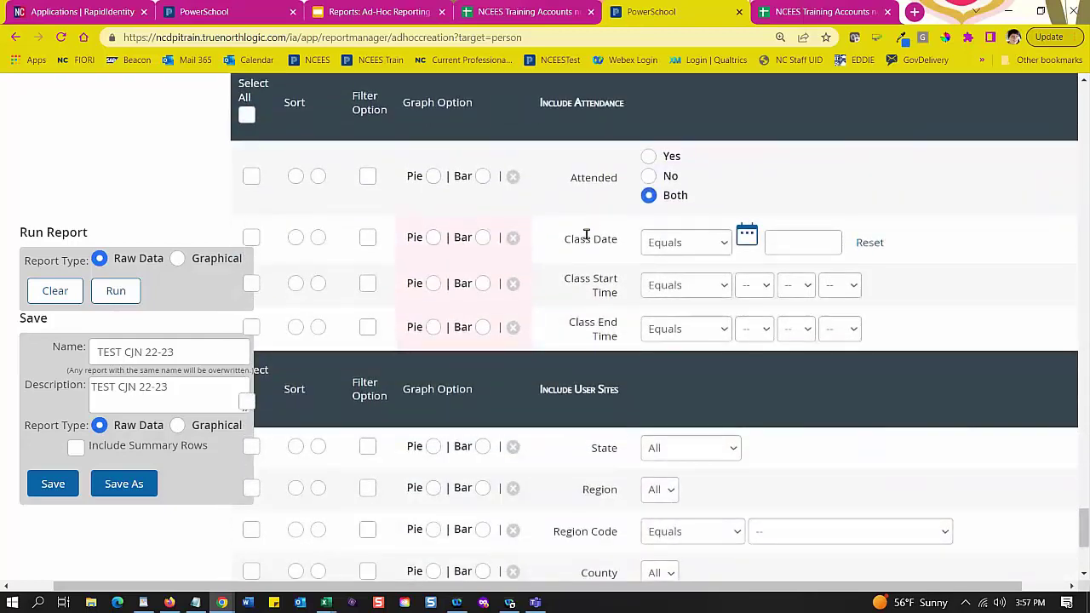
scroll(620, 288, "down", 1)
scroll(620, 288, "down", 1)
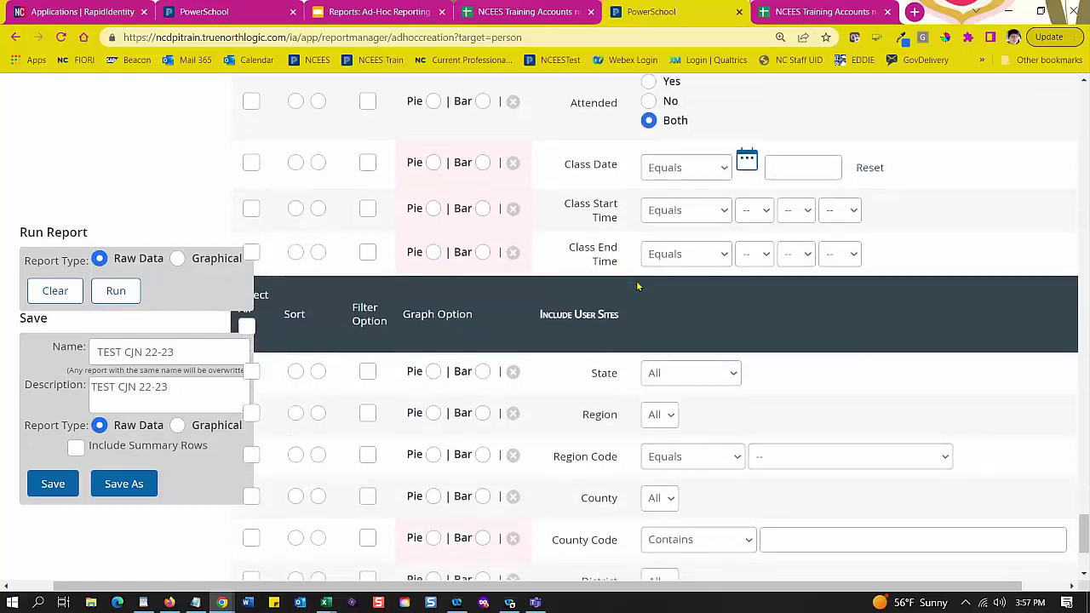
scroll(652, 255, "down", 3)
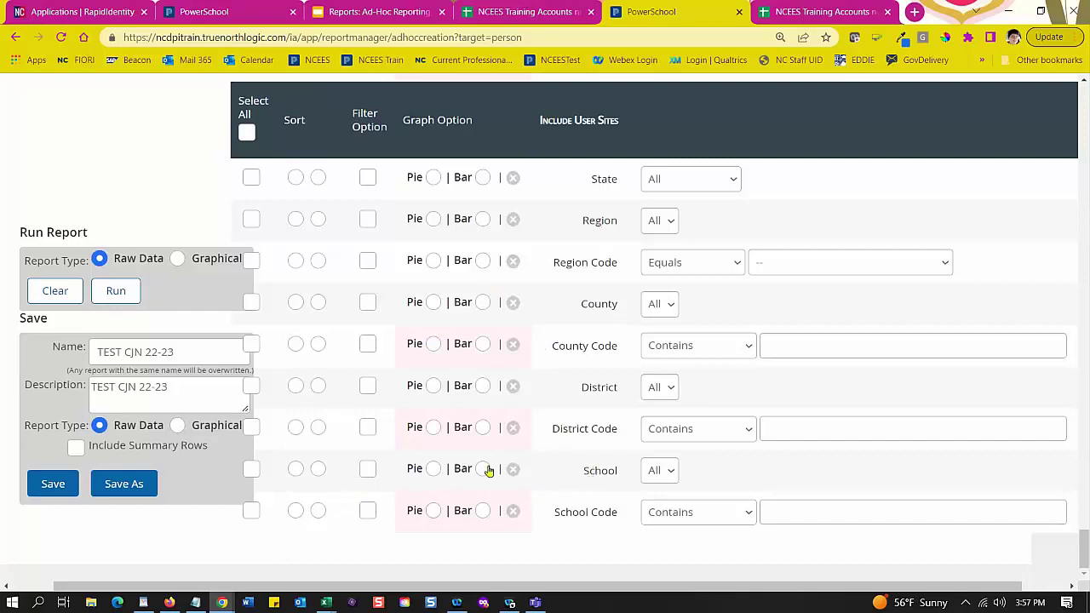
Step: Select the School and School Code output columns, keeping the School Code filter blank
left_click(251, 469)
left_click(252, 512)
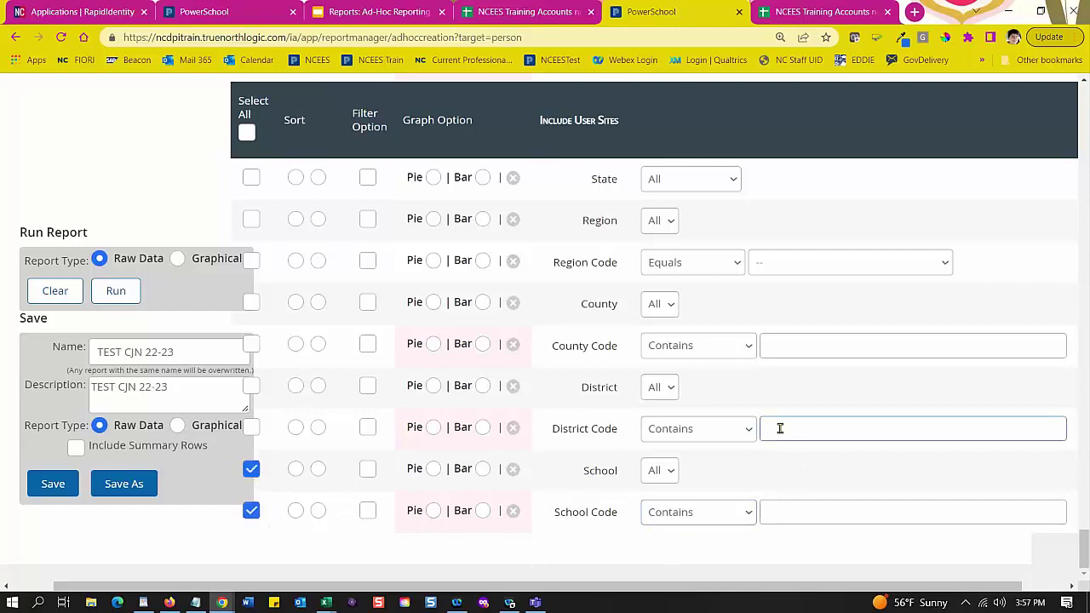
left_click(774, 510)
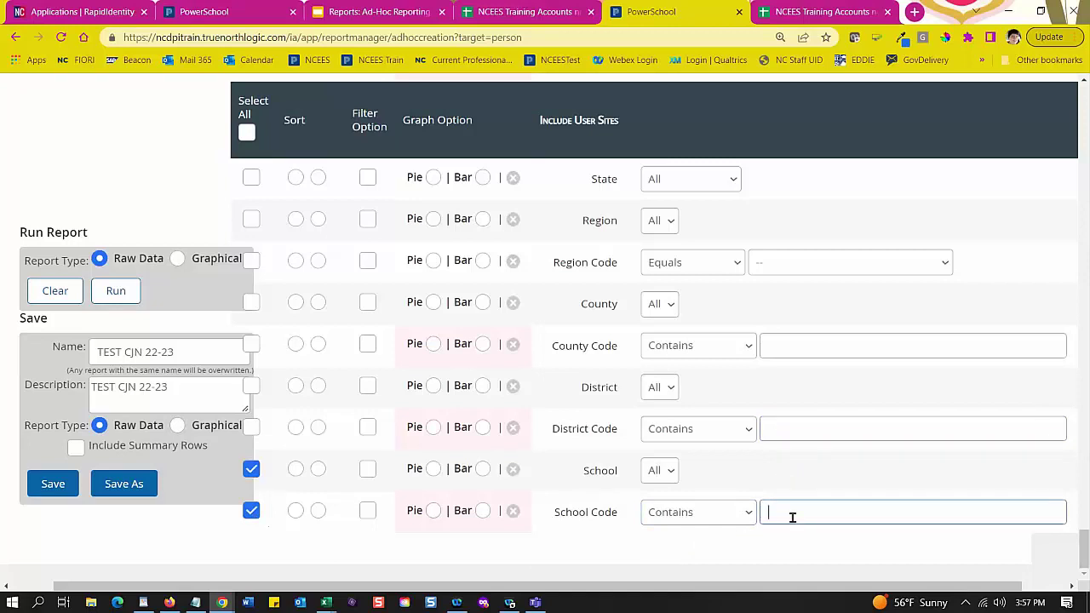
left_click(278, 534)
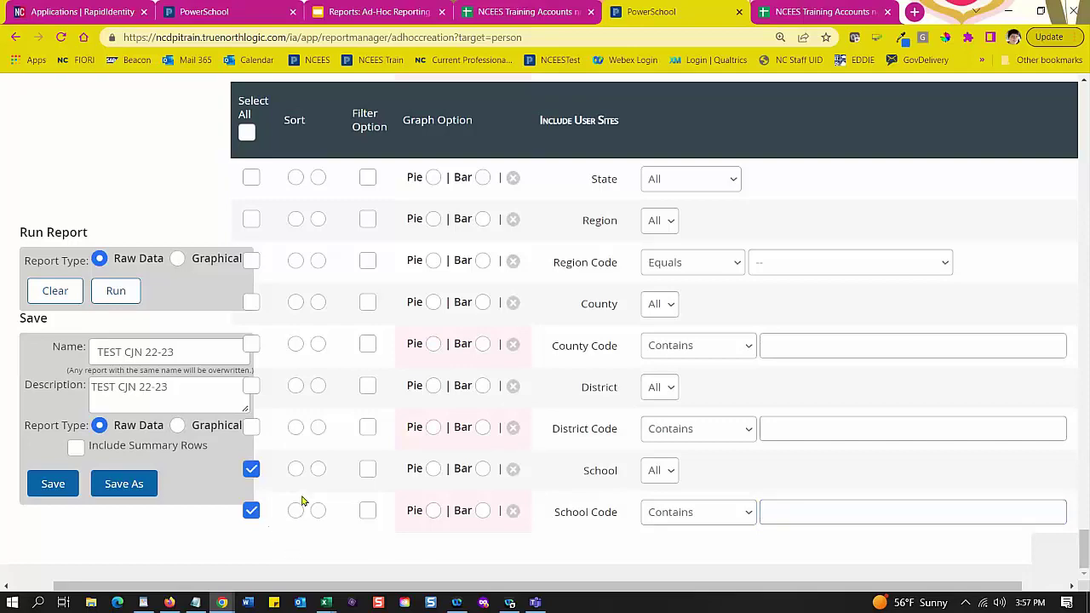
scroll(304, 499, "up", 3)
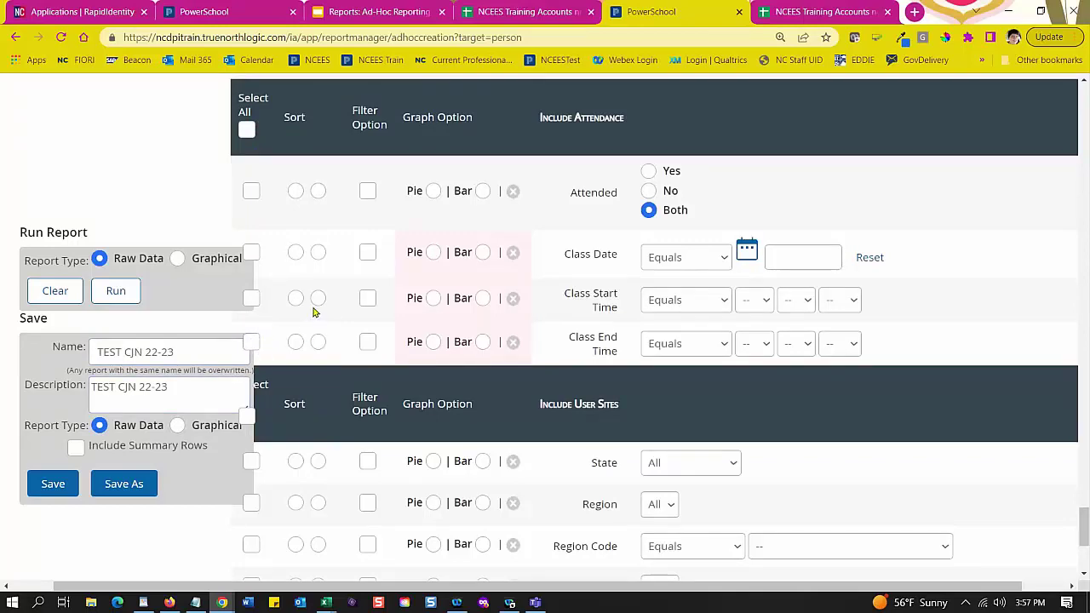
scroll(315, 313, "up", 5)
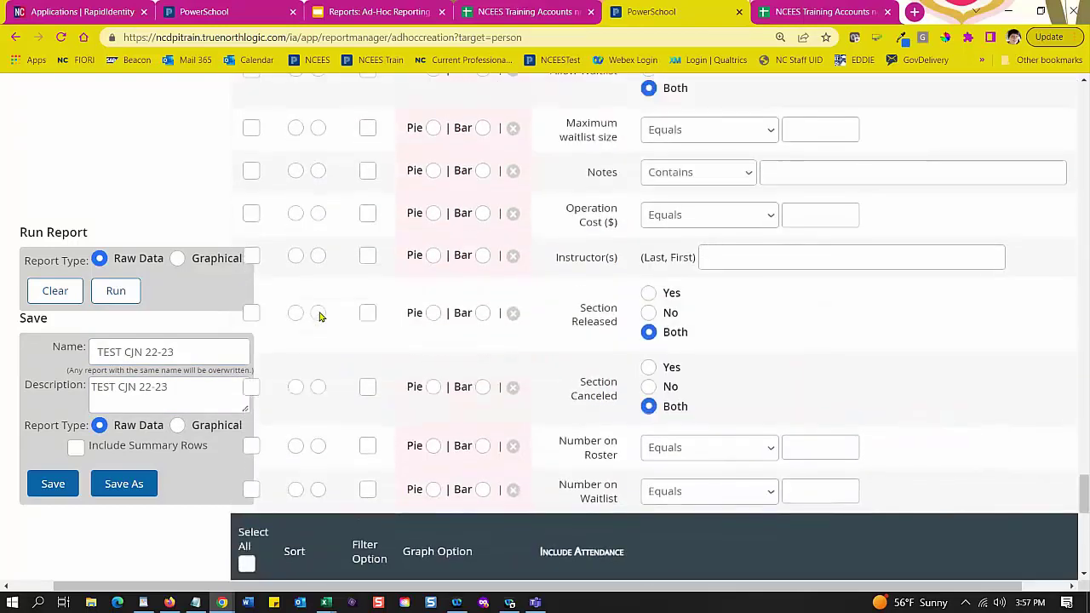
scroll(319, 317, "up", 10)
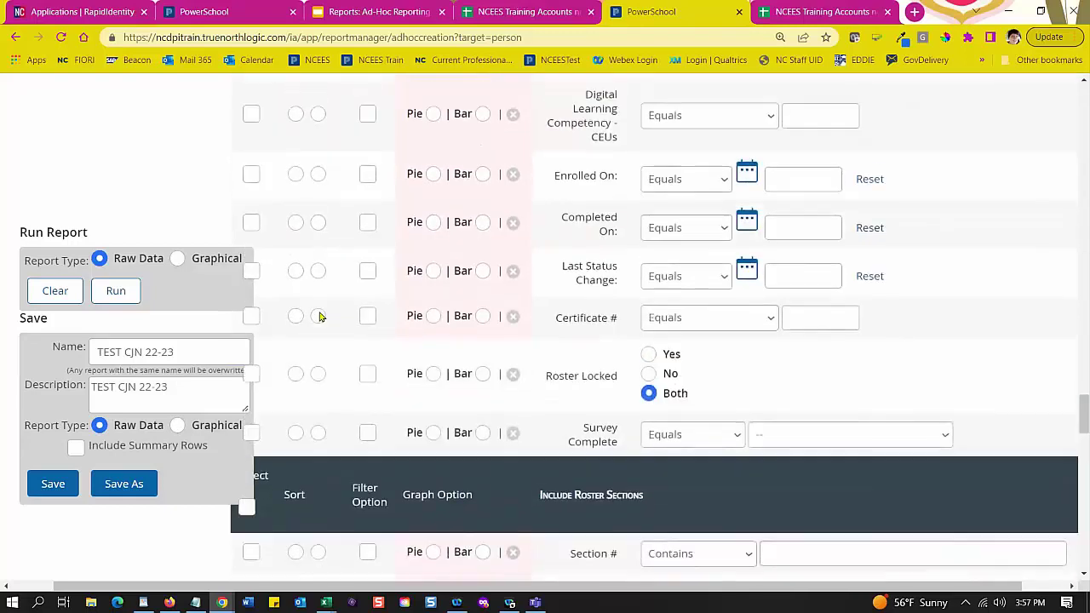
scroll(319, 317, "up", 15)
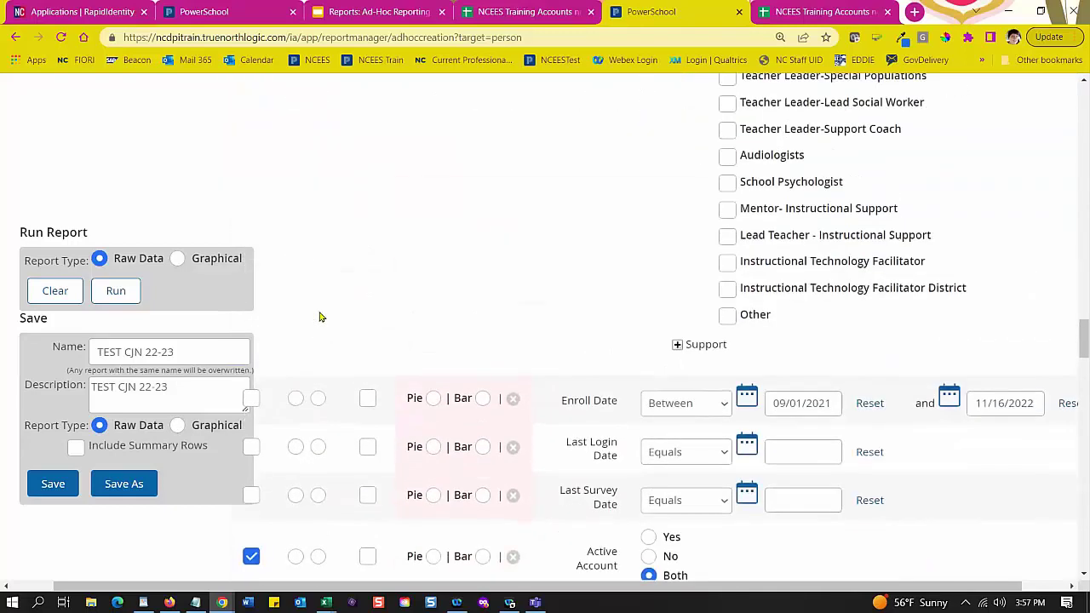
scroll(319, 317, "up", 15)
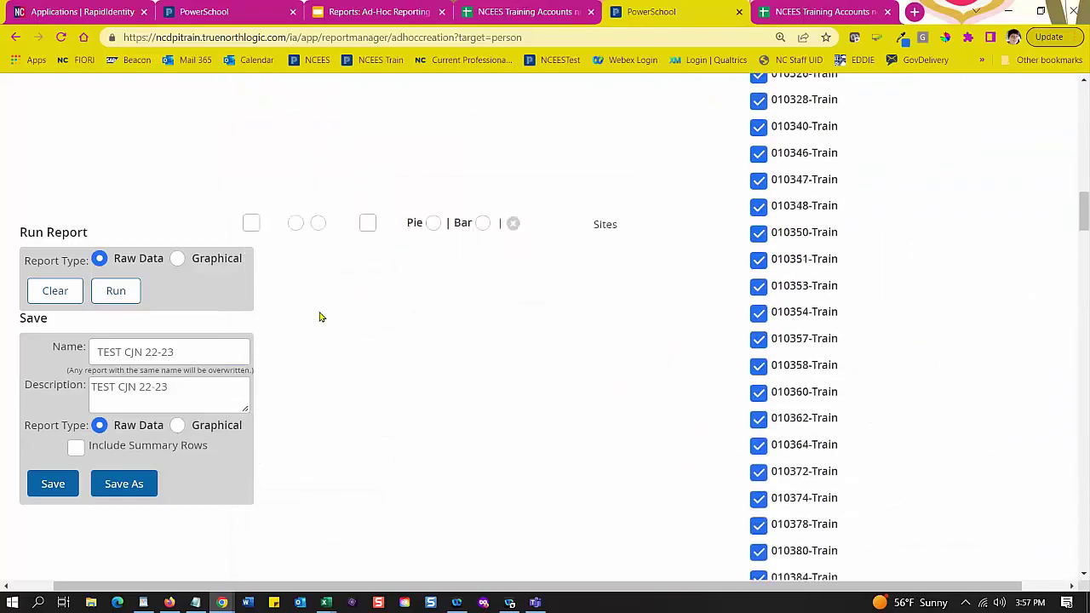
scroll(319, 317, "up", 15)
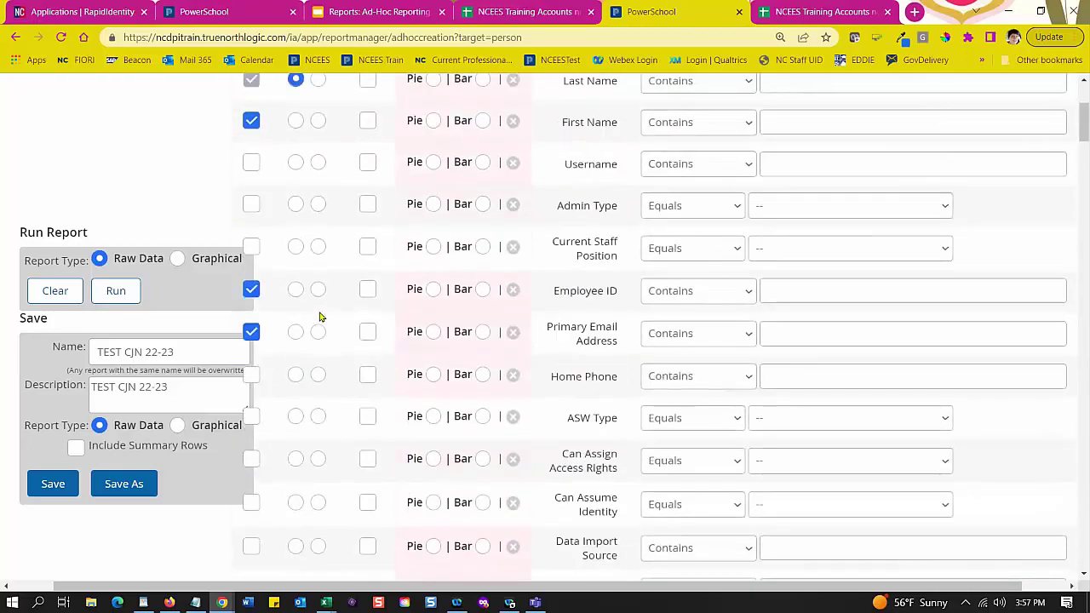
scroll(319, 317, "up", 3)
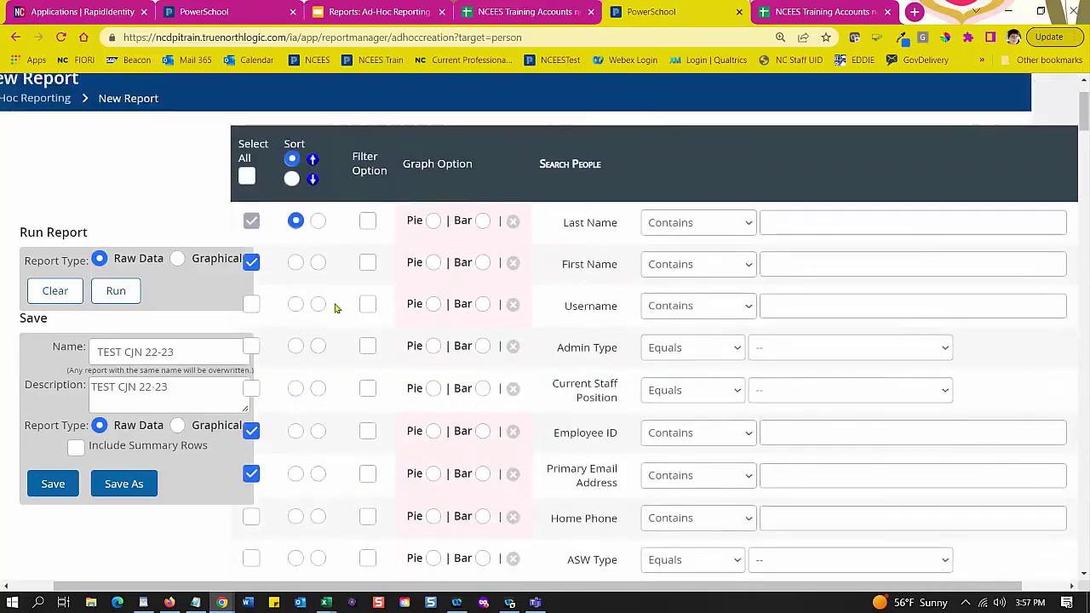
scroll(336, 309, "down", 1)
scroll(346, 391, "down", 3)
scroll(366, 383, "up", 3)
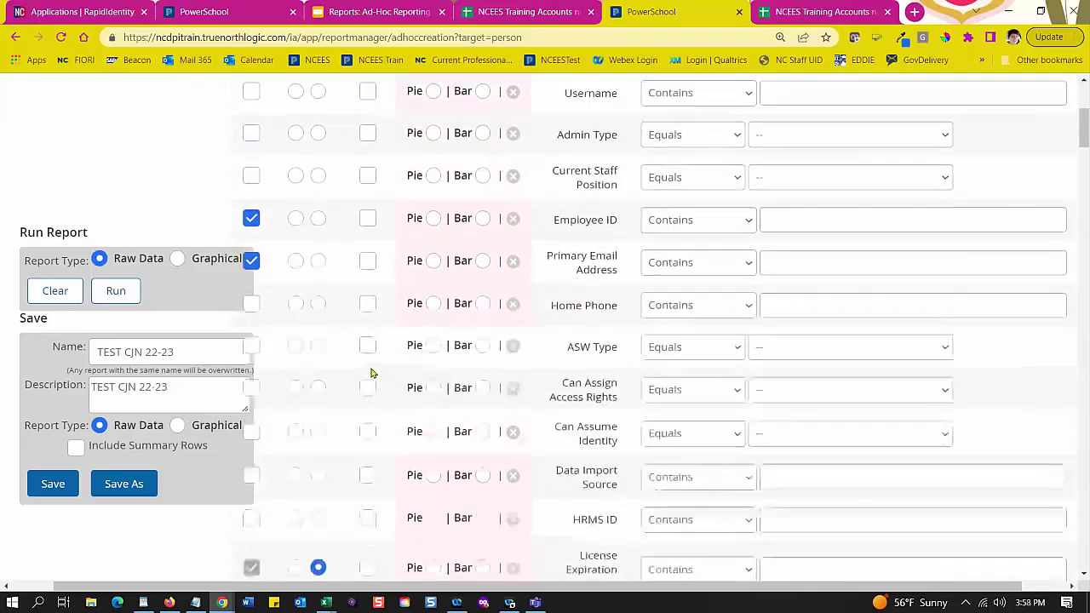
scroll(377, 358, "up", 1)
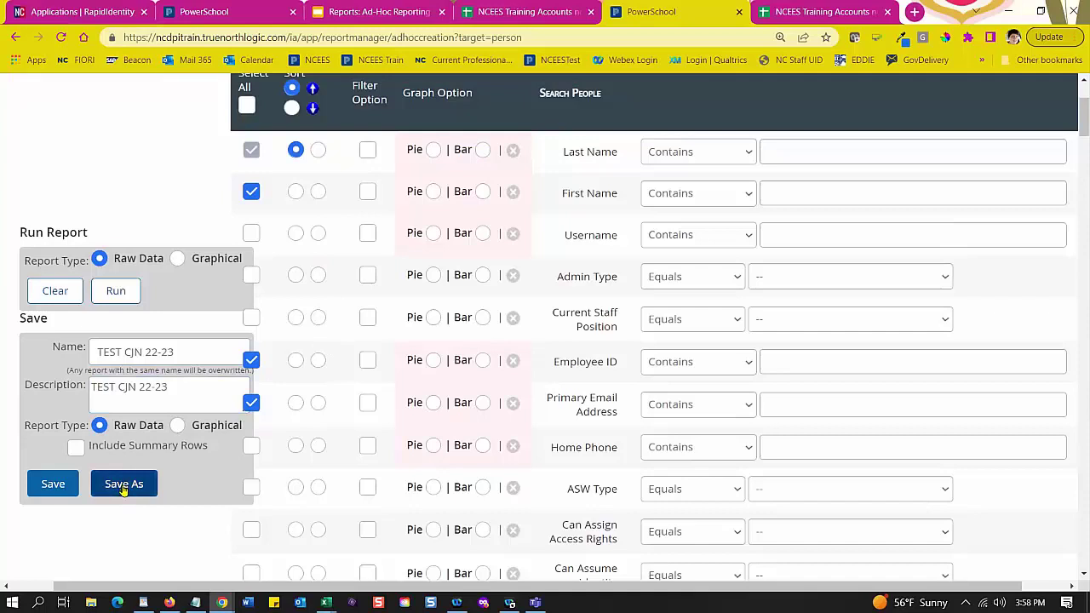
Step: Save the report details as memorized report TEST CJN 22-23 and show its More Options
left_click(123, 484)
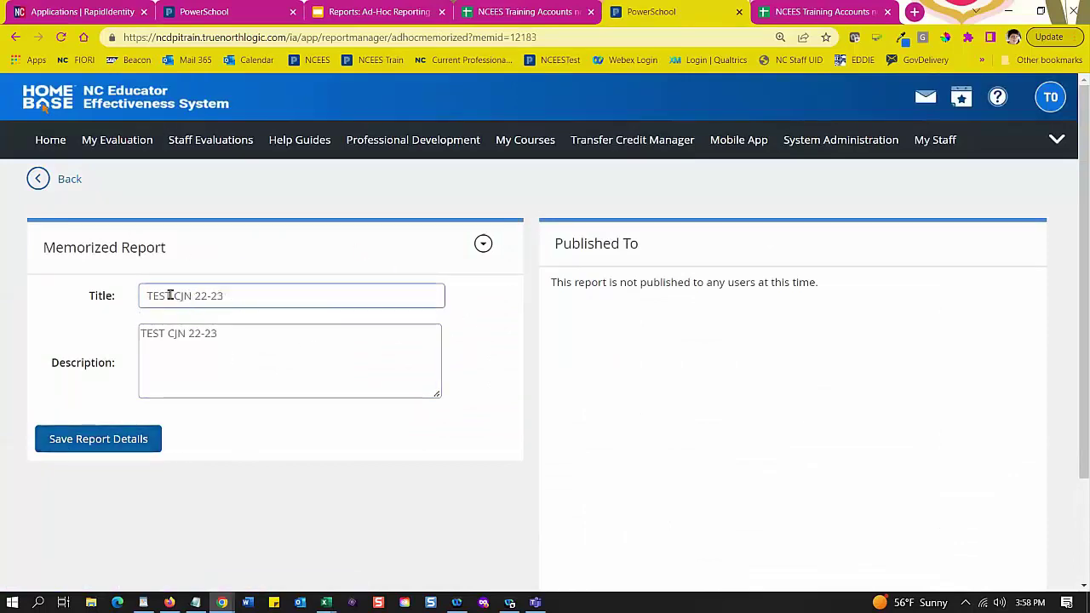
left_click(82, 437)
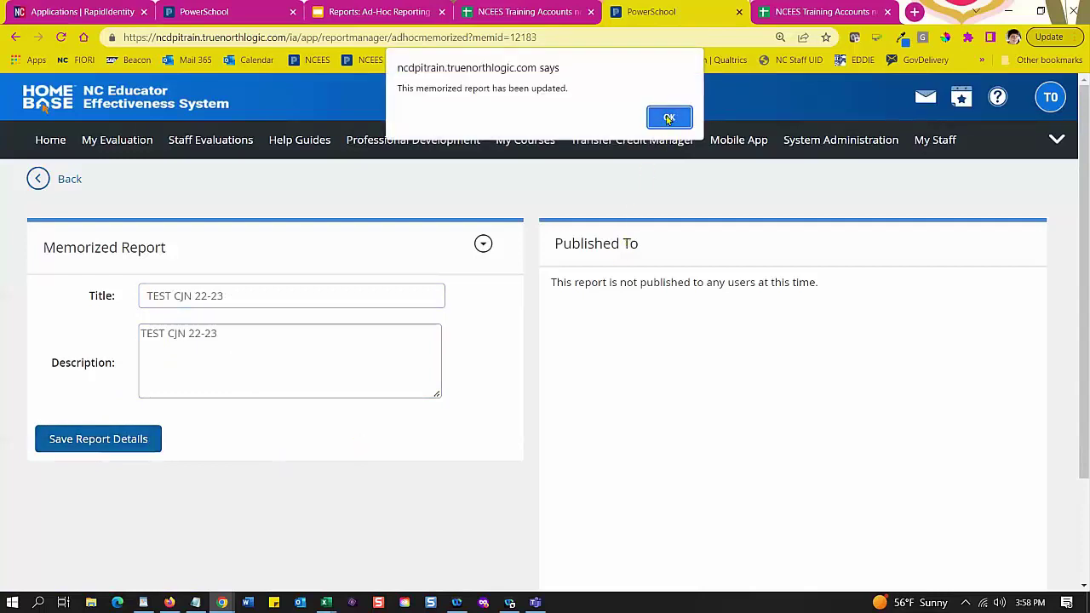
left_click(668, 119)
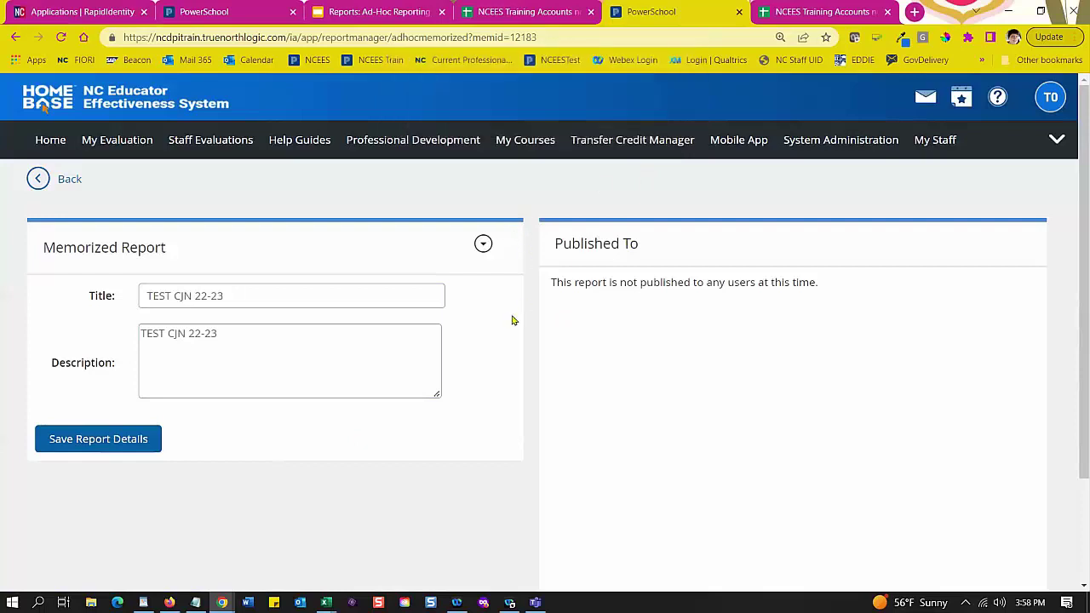
left_click(483, 245)
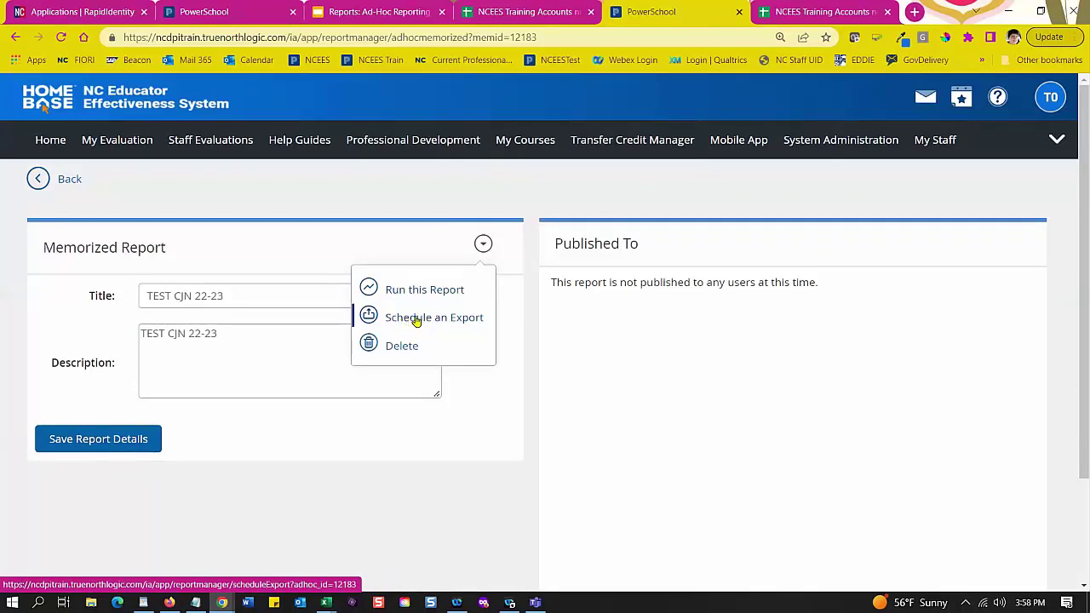
Step: Start a scheduled export titled 'People Report CJN 22-23'
left_click(415, 318)
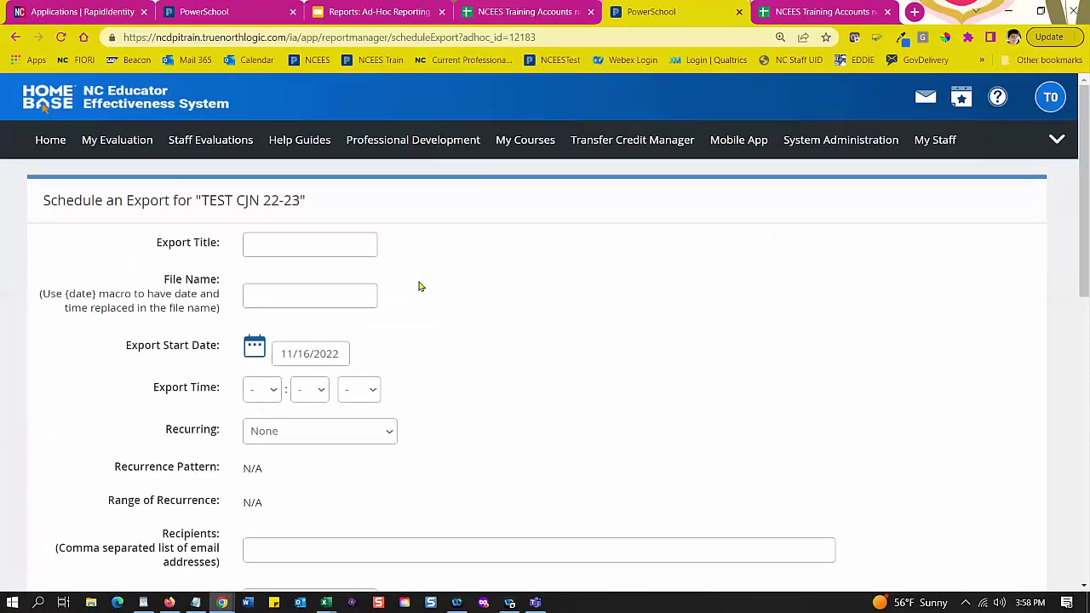
scroll(418, 286, "down", 1)
left_click(296, 180)
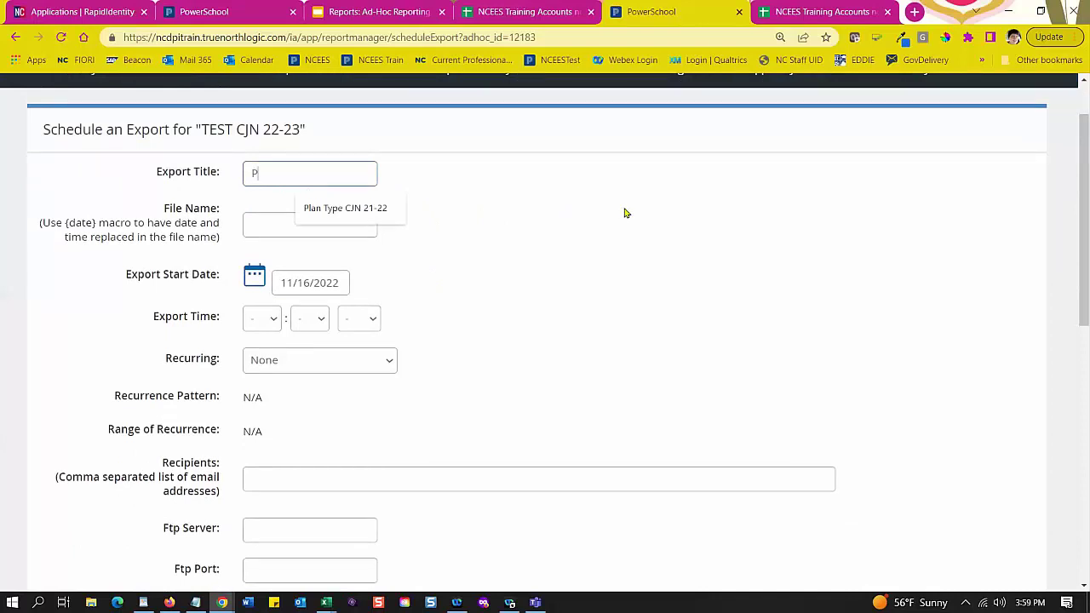
type("Peo")
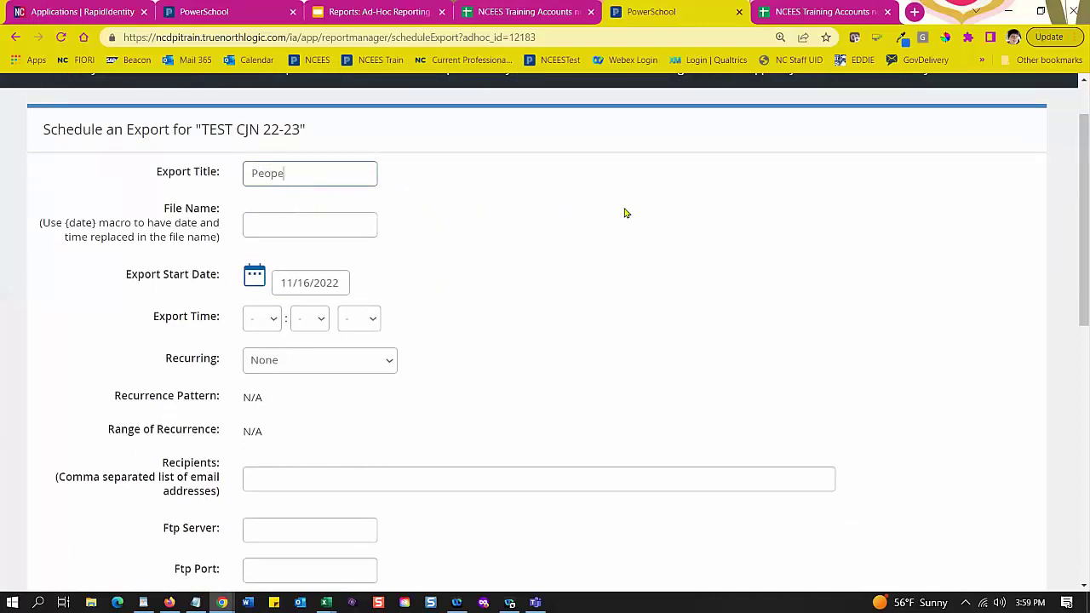
type("ple Report CJN 22-23")
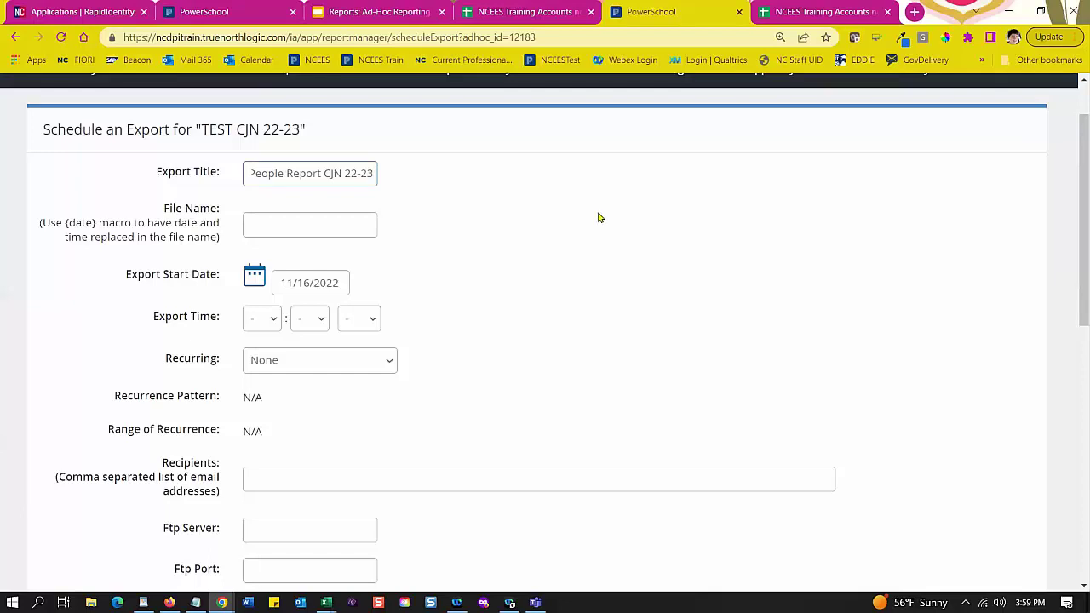
Step: Copy the export title into the File Name field
triple_click(269, 172)
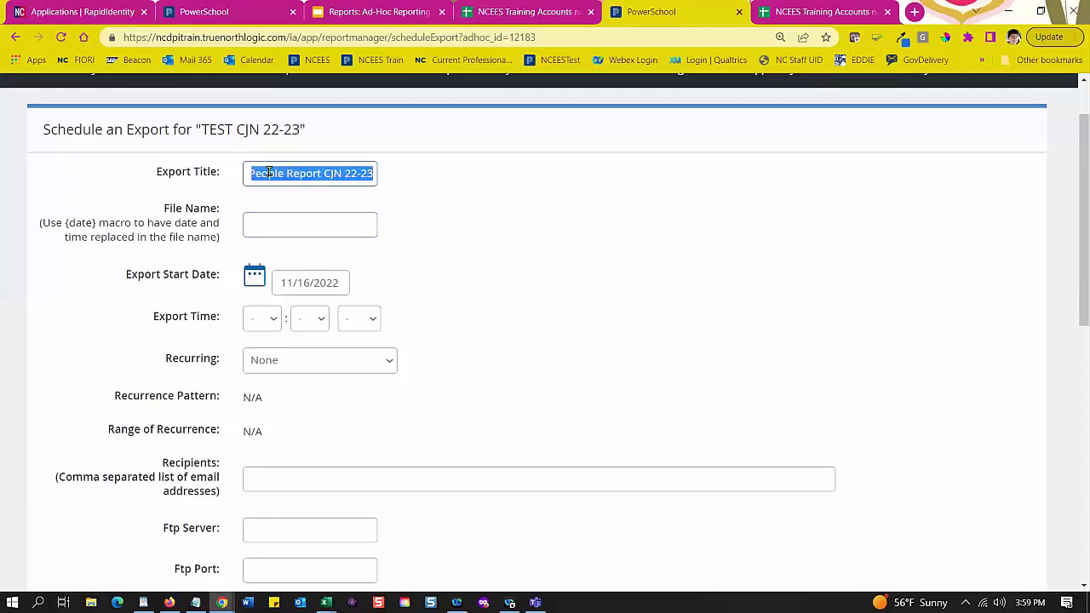
key("ctrl+c")
left_click(280, 223)
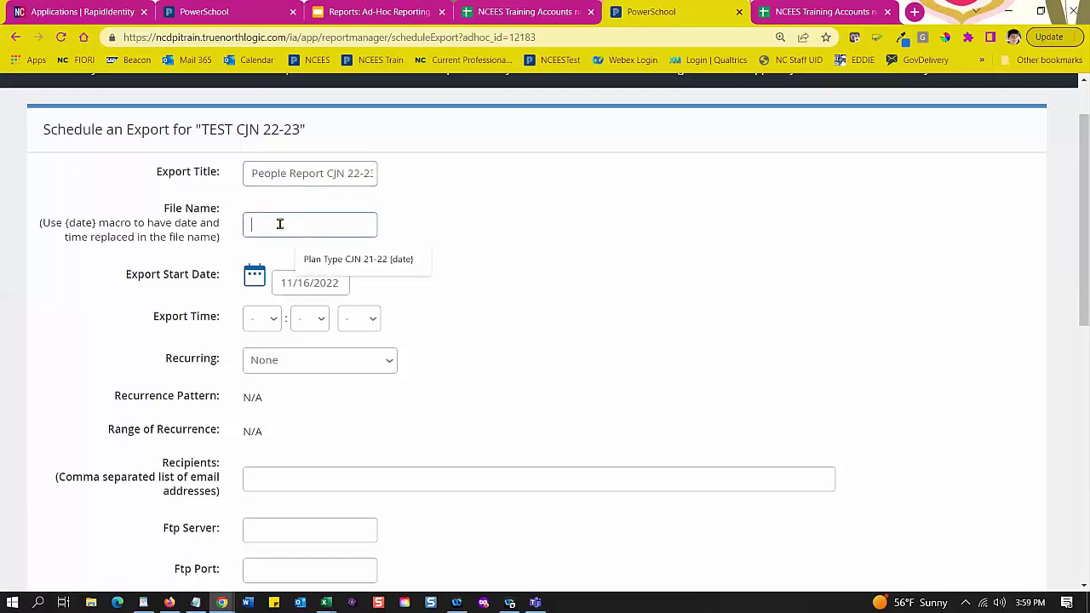
key("ctrl+v")
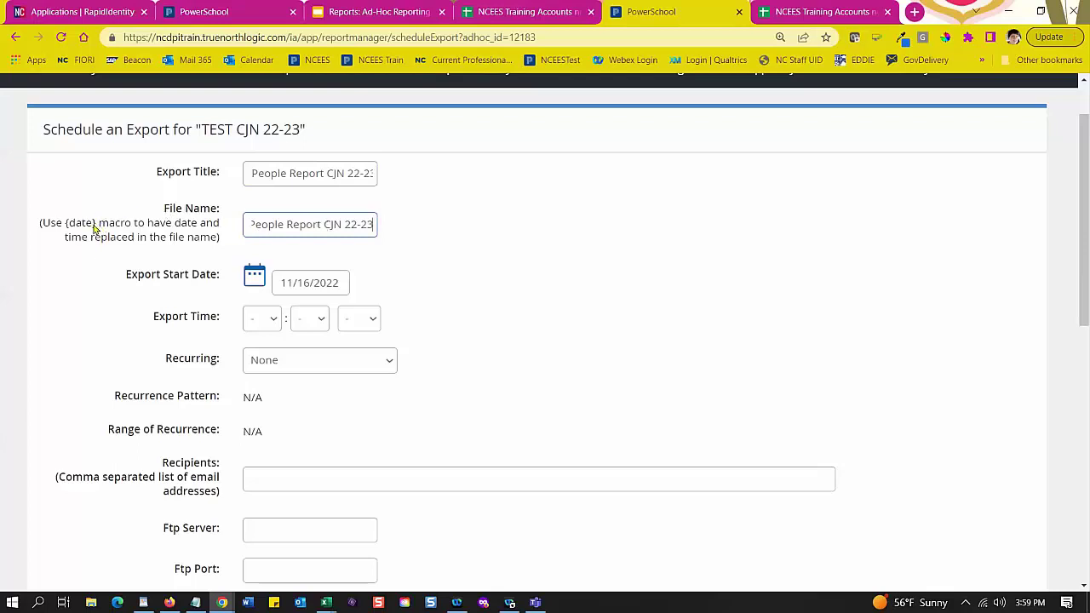
Step: Append the {date} macro so the file name reads 'People Report CJN 22-23 {date}'
left_click_drag(98, 224, 66, 227)
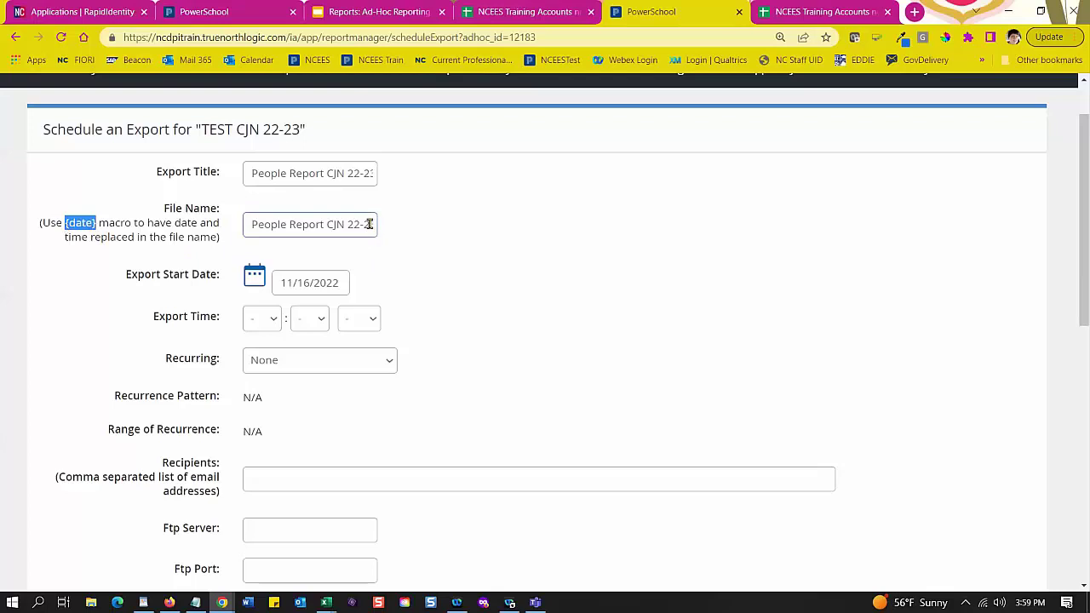
left_click_drag(364, 225, 372, 224)
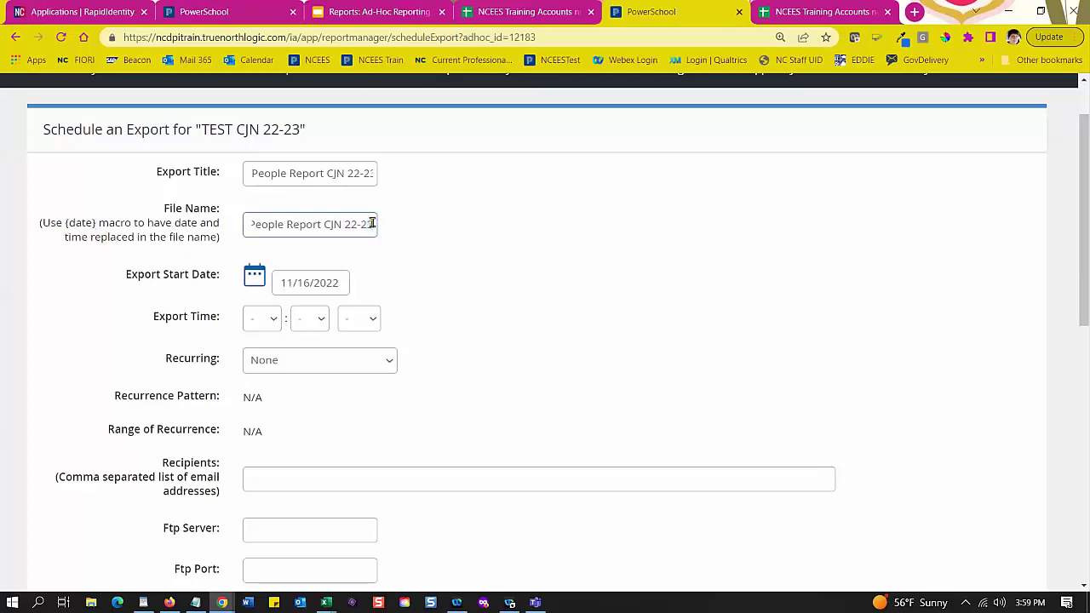
key("ctrl+v")
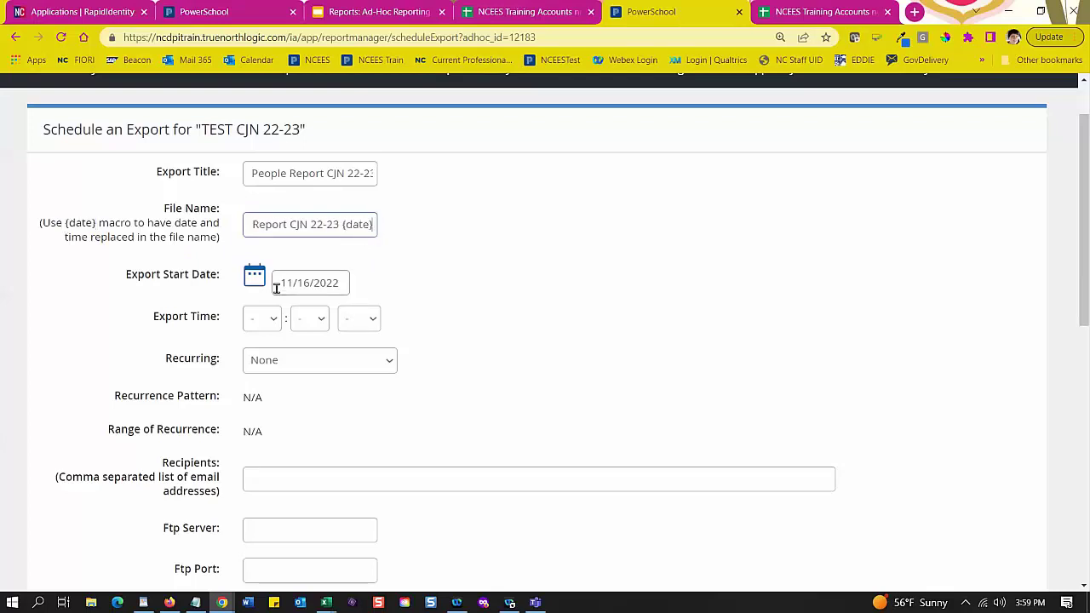
scroll(647, 409, "up", 5)
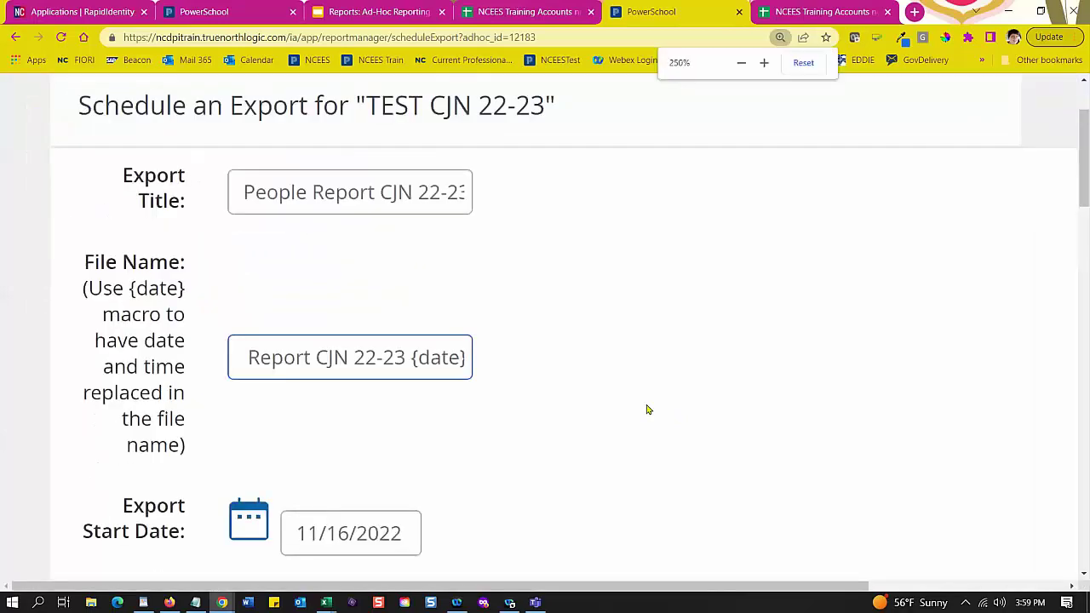
left_click_drag(234, 343, 162, 349)
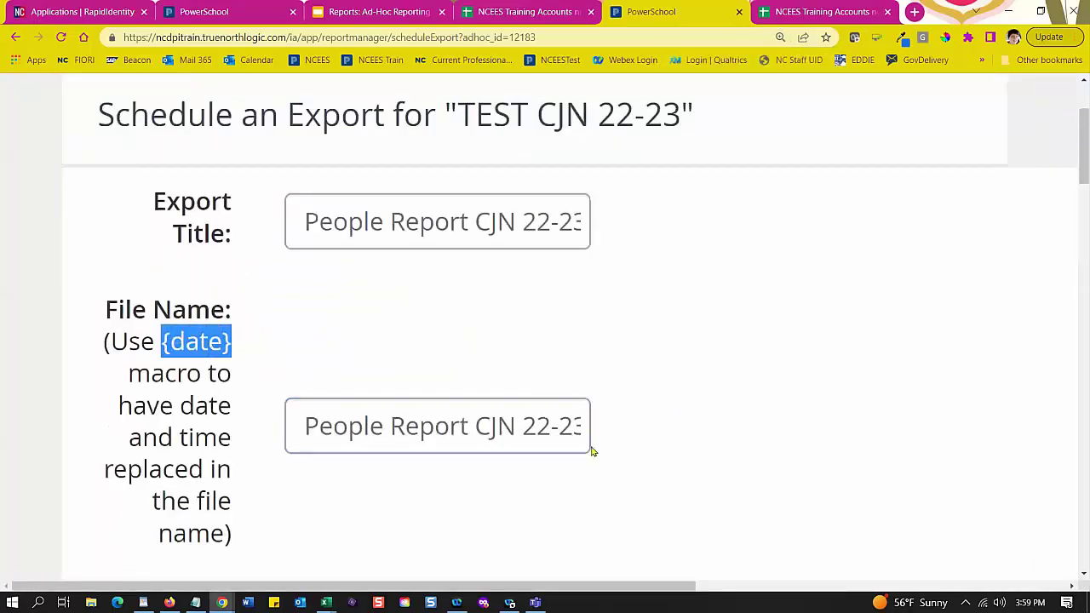
left_click(539, 423)
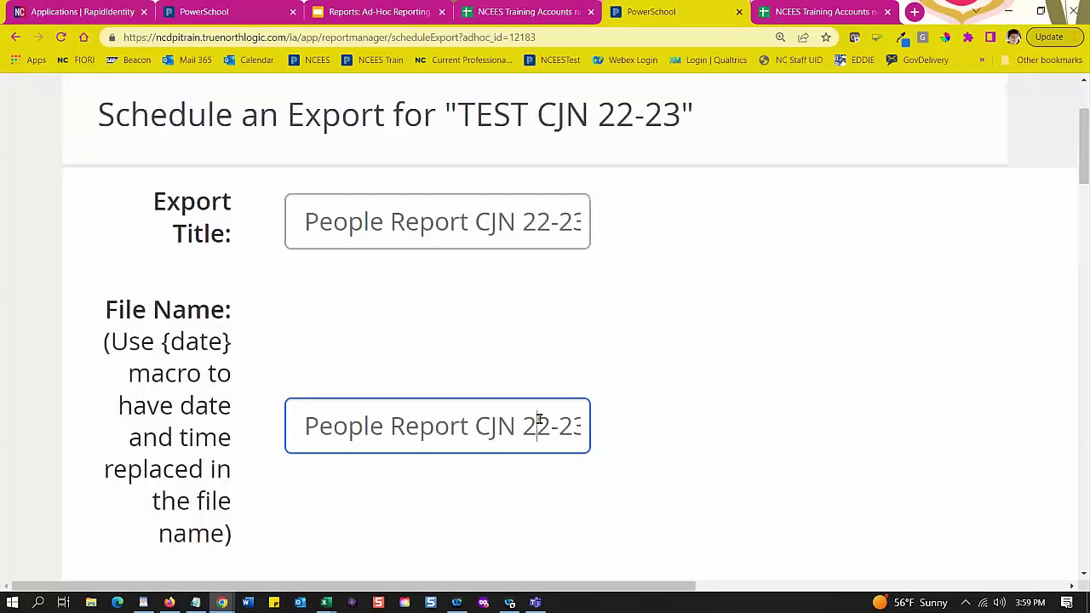
left_click(575, 444)
key("ctrl+v")
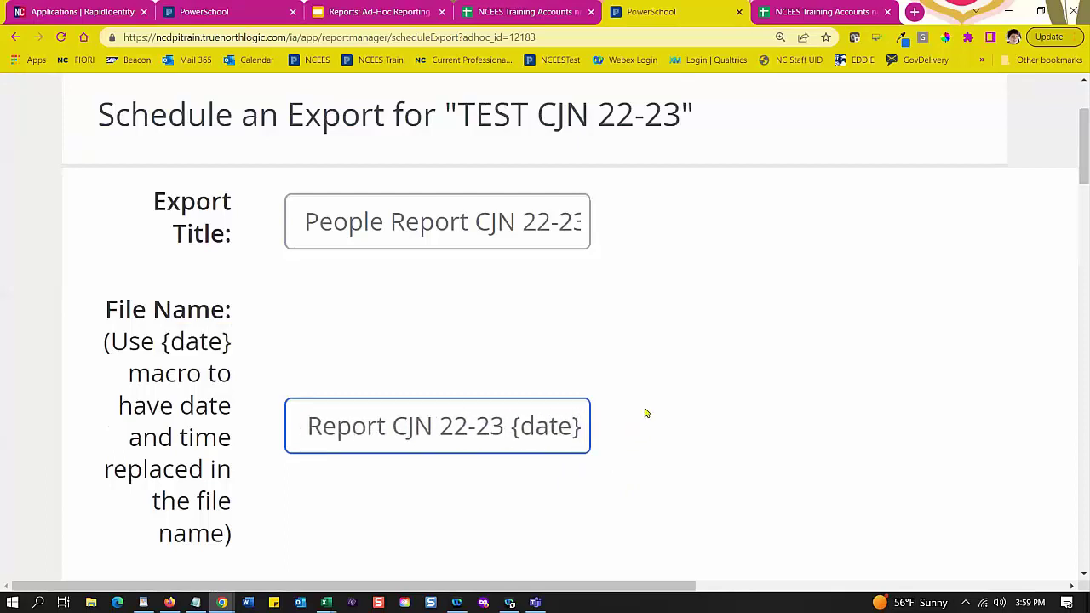
left_click(626, 406)
Step: Set the export time to 7 : 00 PM
scroll(622, 403, "down", 3)
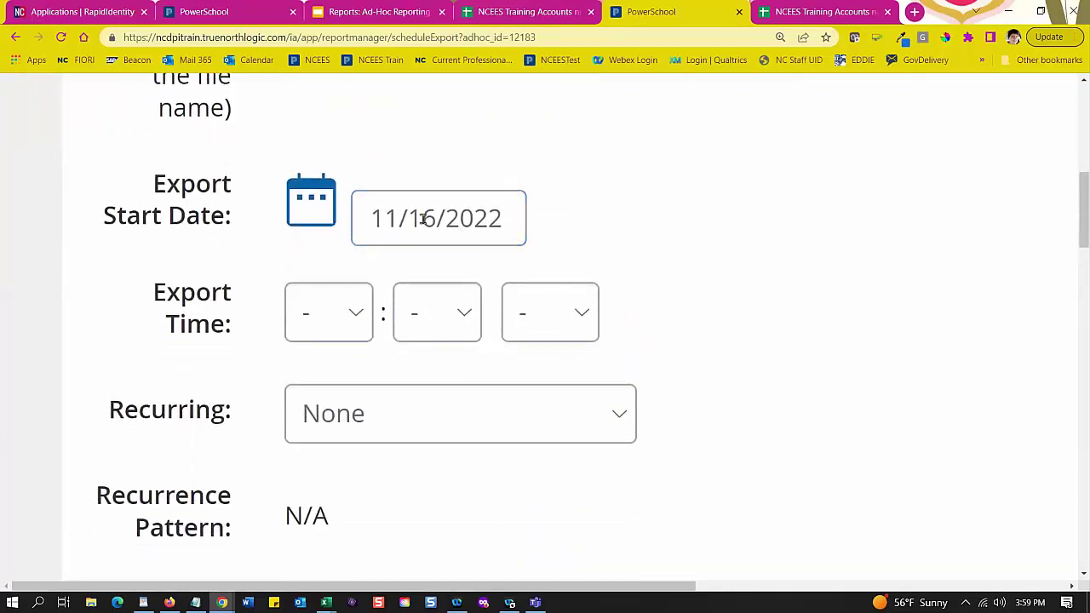
left_click(356, 320)
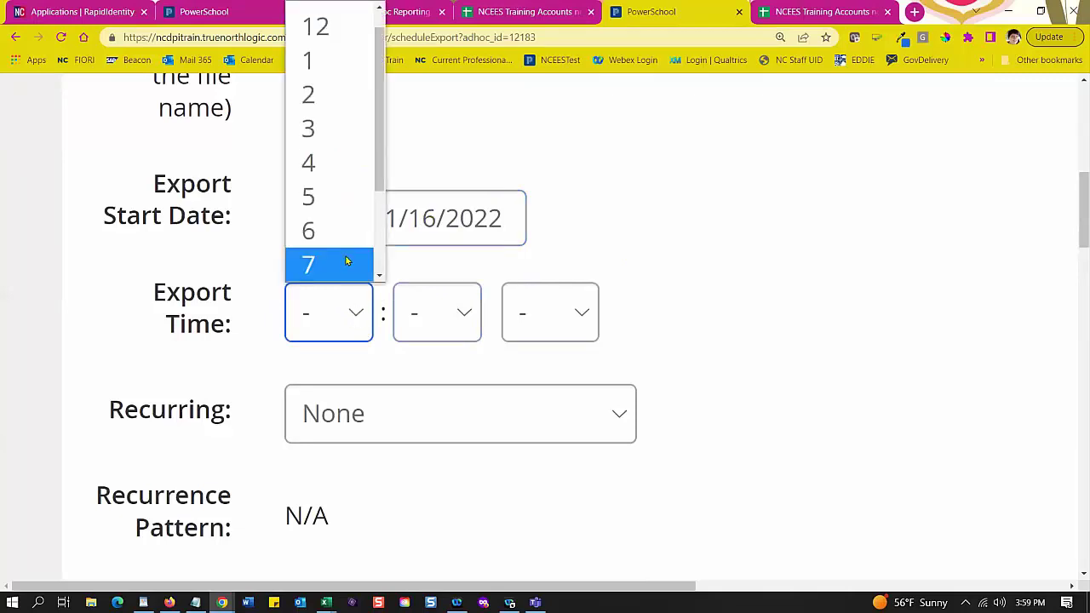
left_click(346, 262)
left_click(462, 311)
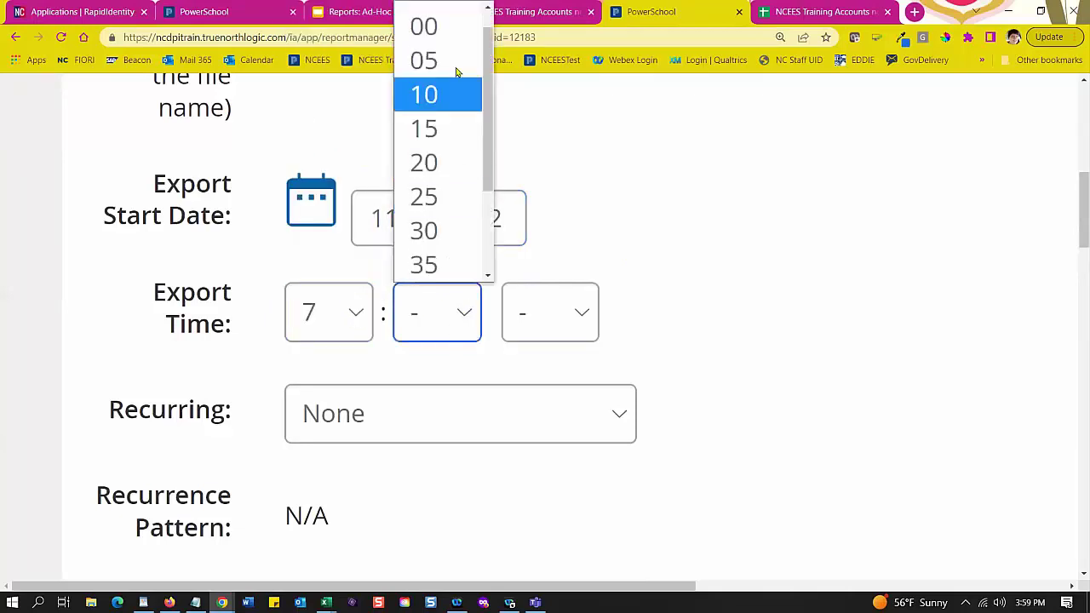
left_click(461, 25)
left_click(564, 315)
left_click(572, 414)
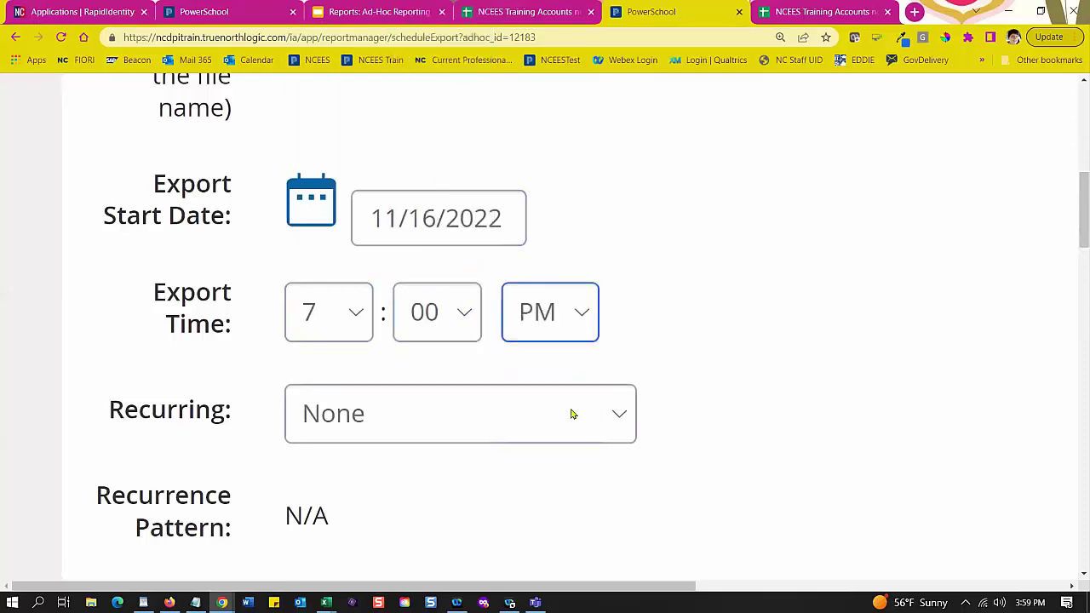
scroll(664, 360, "down", 3)
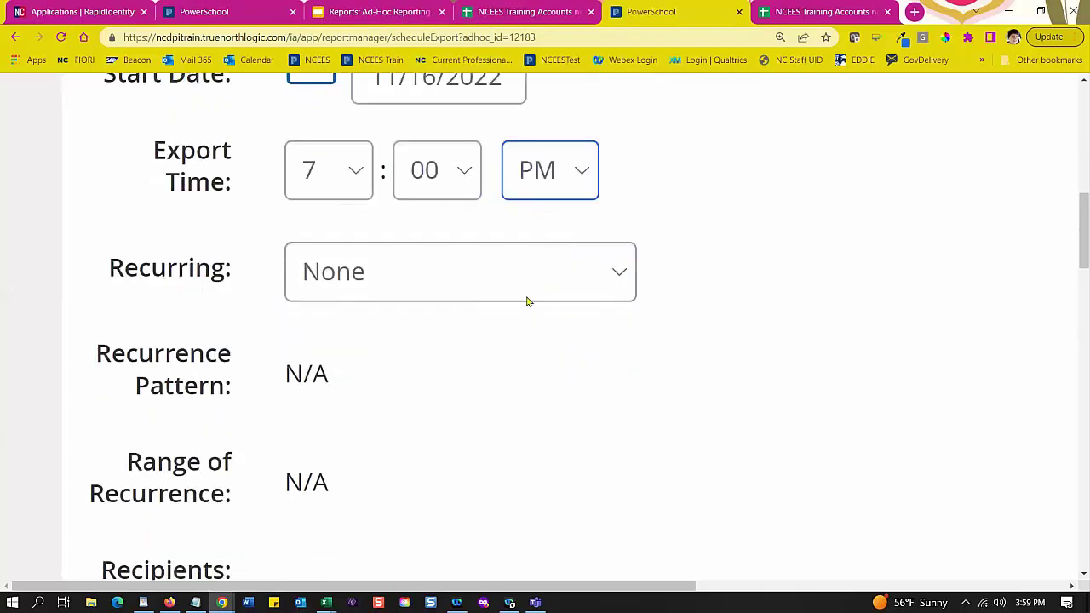
left_click(621, 278)
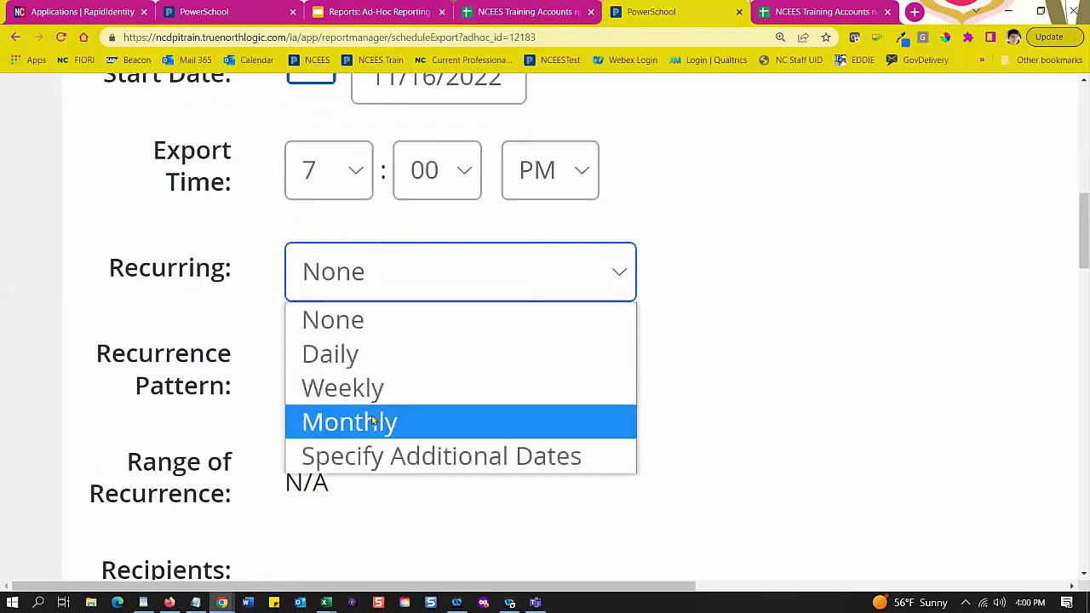
Step: Make the export recur daily on every weekday, clearing the days count
left_click(348, 355)
scroll(560, 358, "down", 1)
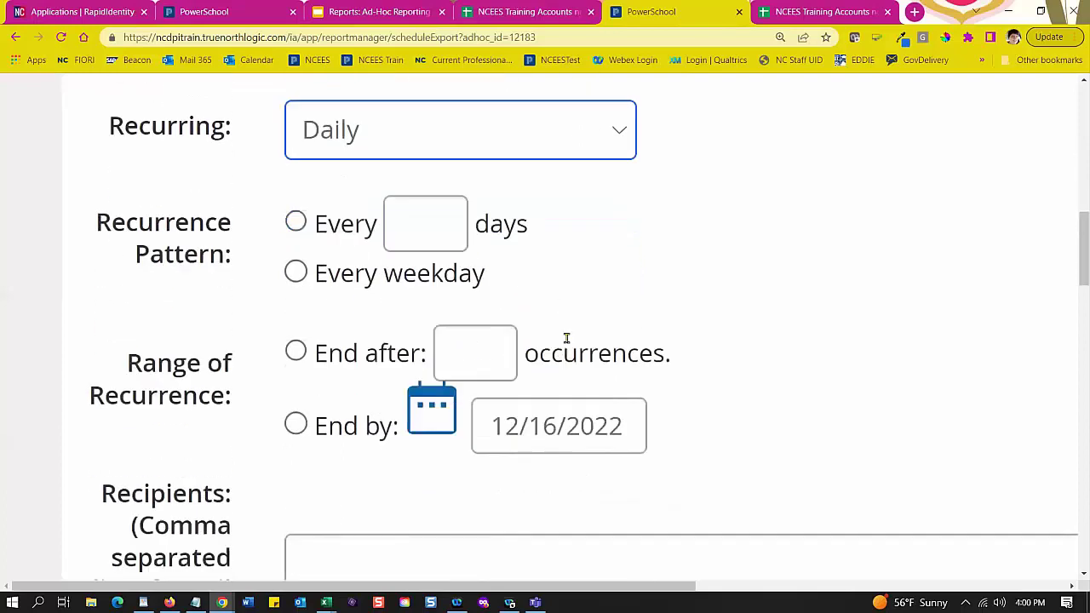
left_click(294, 223)
left_click(424, 239)
type("5")
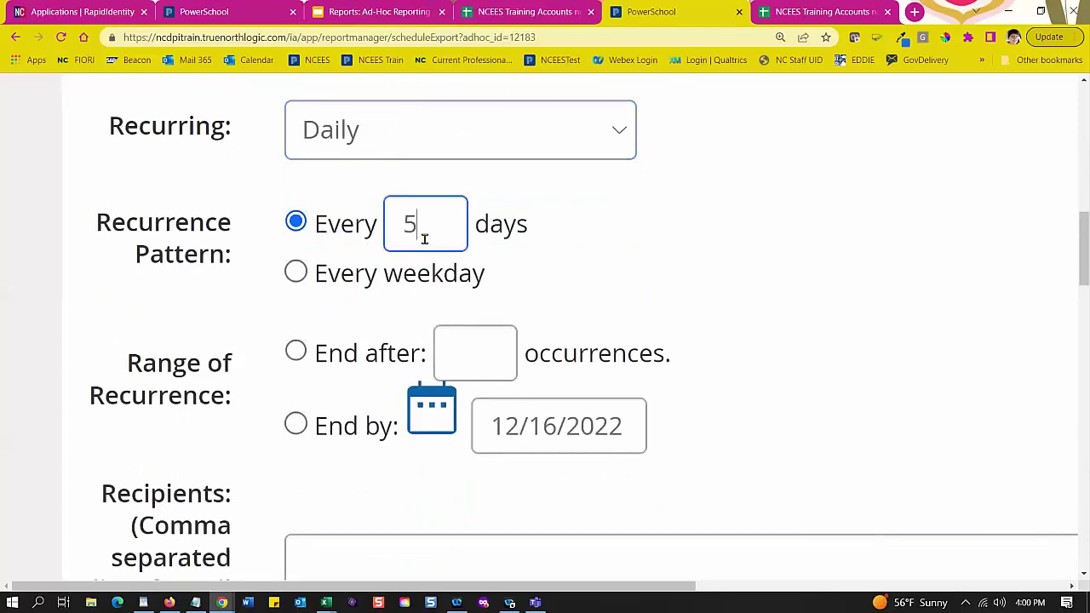
double_click(395, 223)
type("30")
left_click(296, 273)
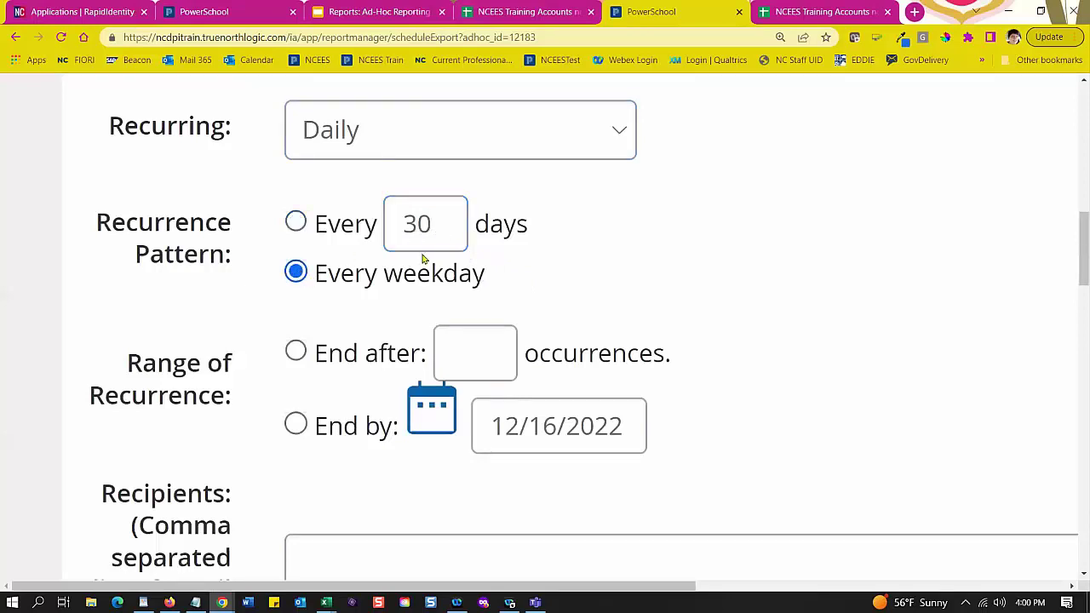
left_click_drag(432, 230, 405, 223)
key("BackSpace")
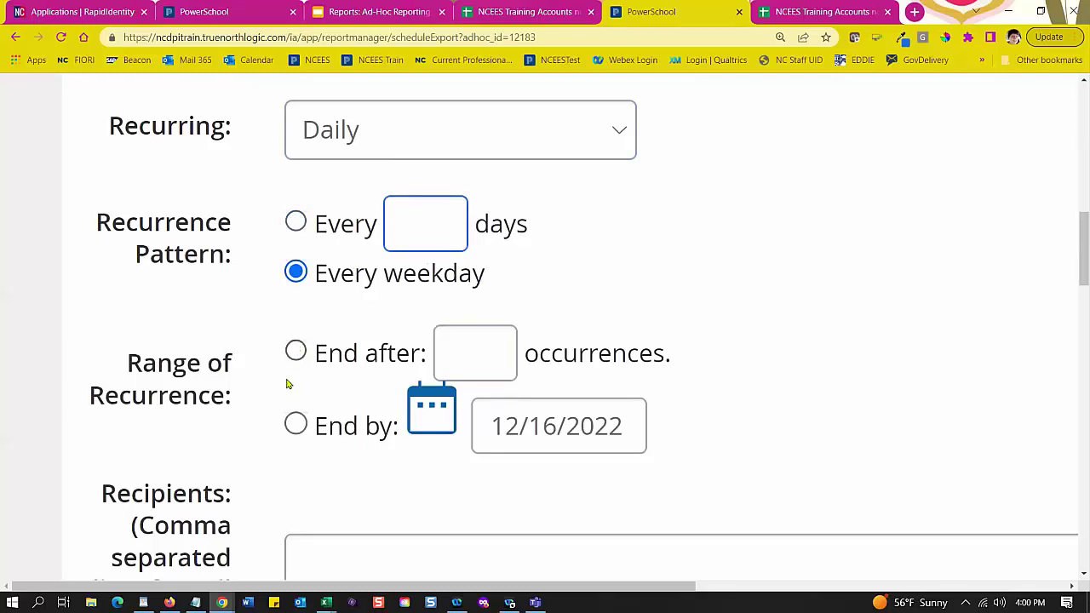
Step: Try ending after 14 occurrences, then end the recurrence by 12/16/2022 instead
left_click(295, 351)
left_click(451, 354)
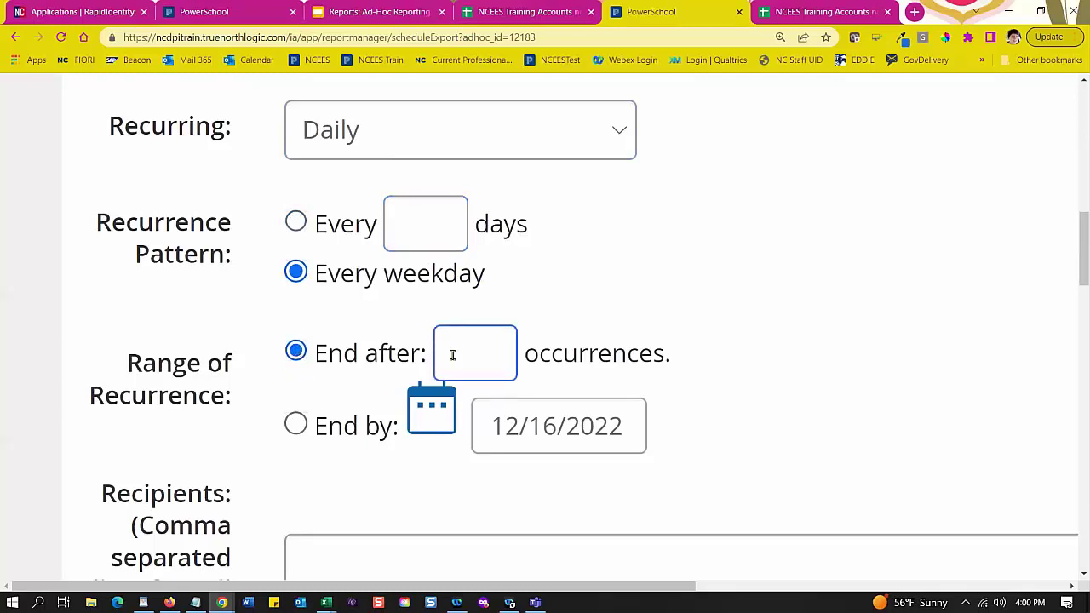
left_click(189, 379)
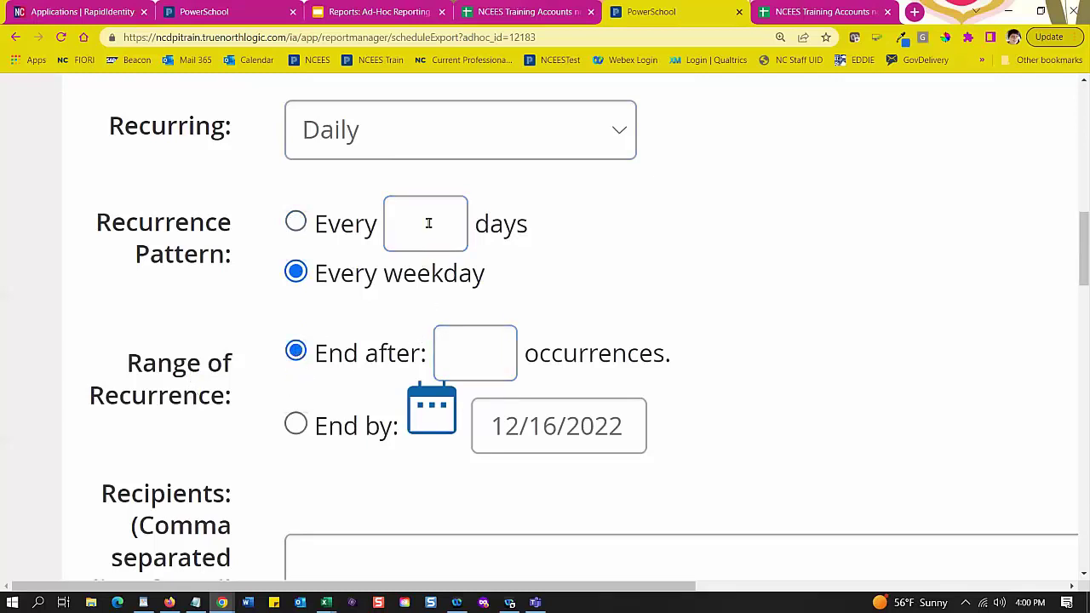
left_click(485, 343)
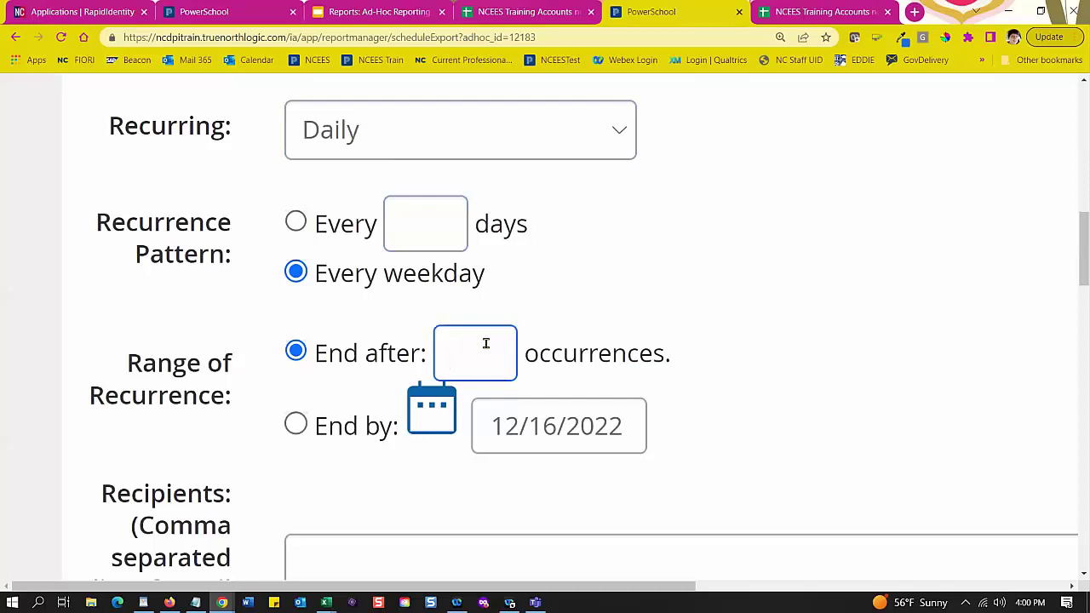
type("14")
left_click(296, 427)
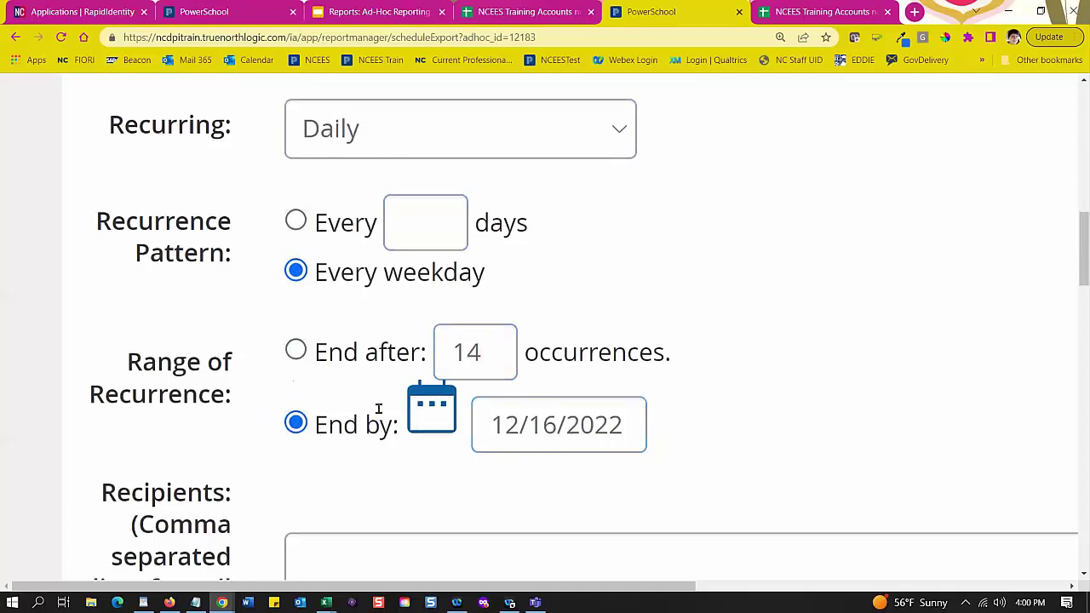
scroll(377, 414, "down", 1)
scroll(361, 289, "up", 2)
Step: Switch the recurrence to Weekly, every 3 weeks on Thursday
left_click(348, 212)
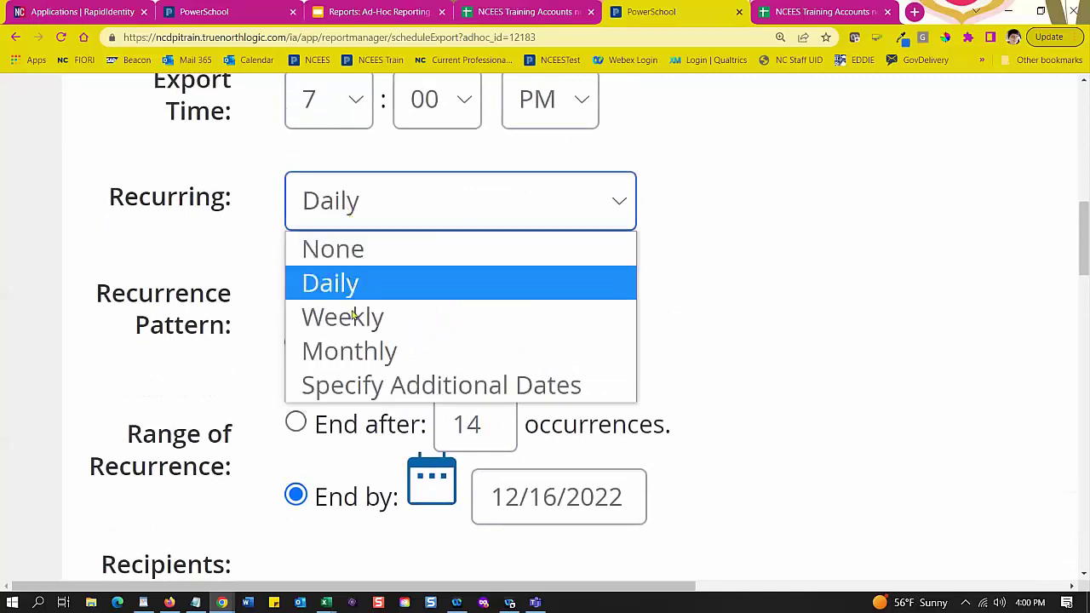
left_click(349, 316)
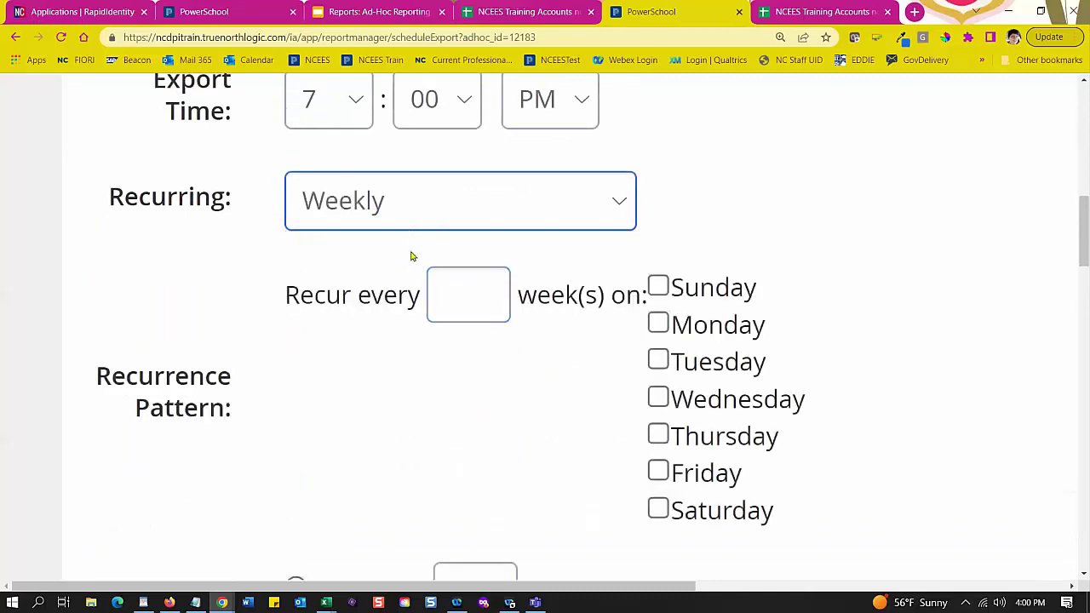
scroll(607, 305, "down", 1)
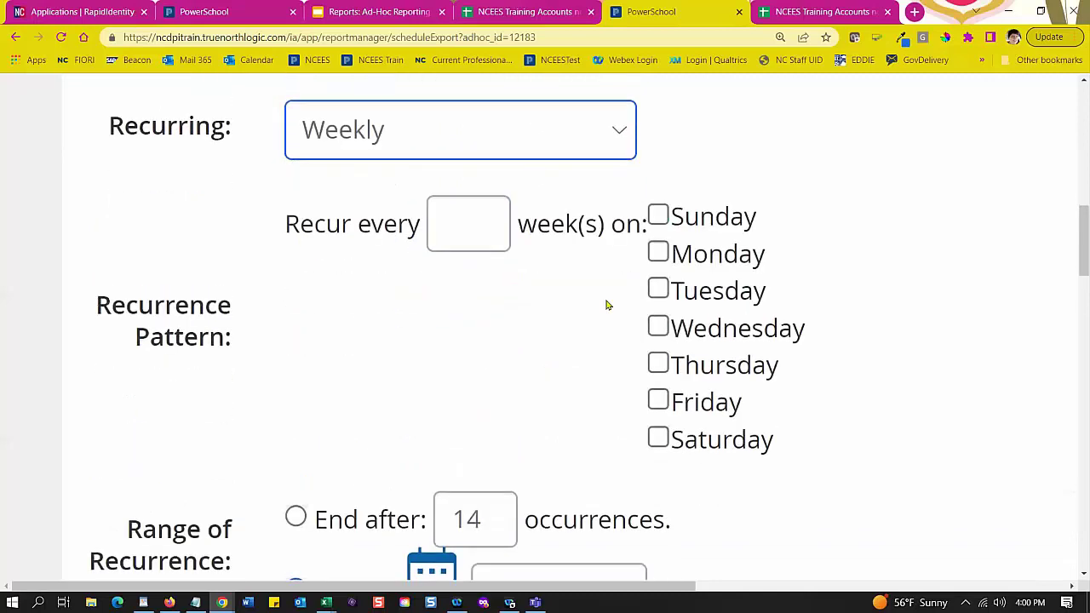
left_click(484, 222)
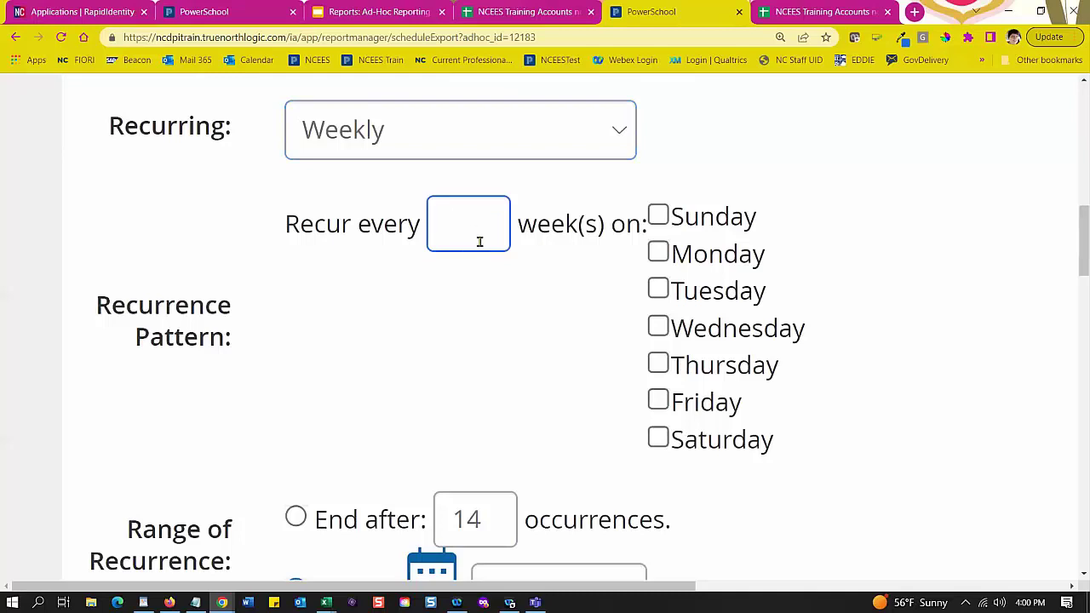
type("3")
left_click(657, 363)
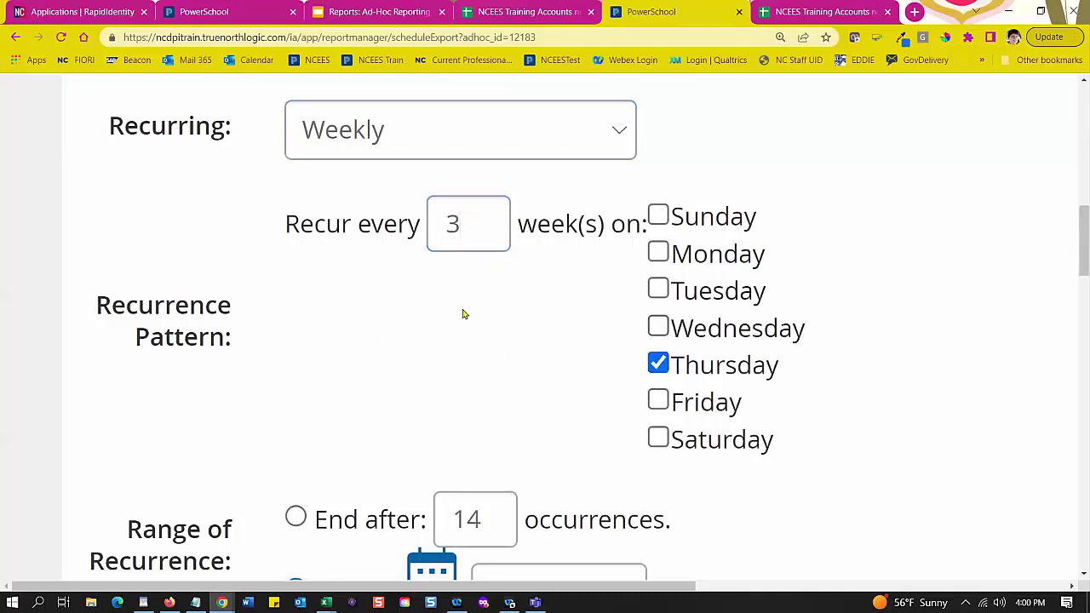
scroll(467, 309, "down", 1)
scroll(468, 312, "down", 2)
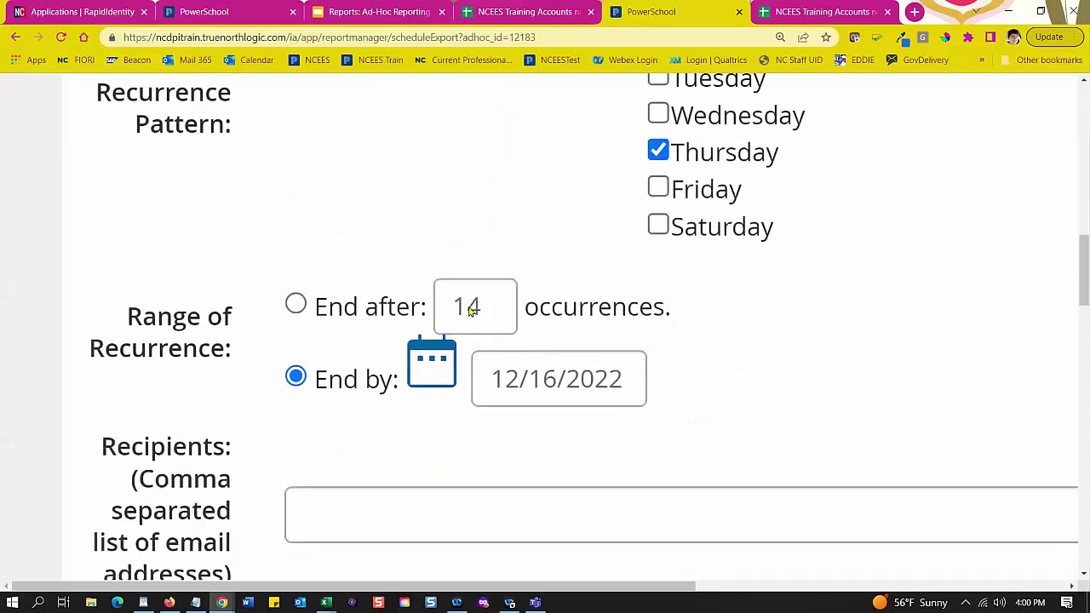
left_click(517, 396)
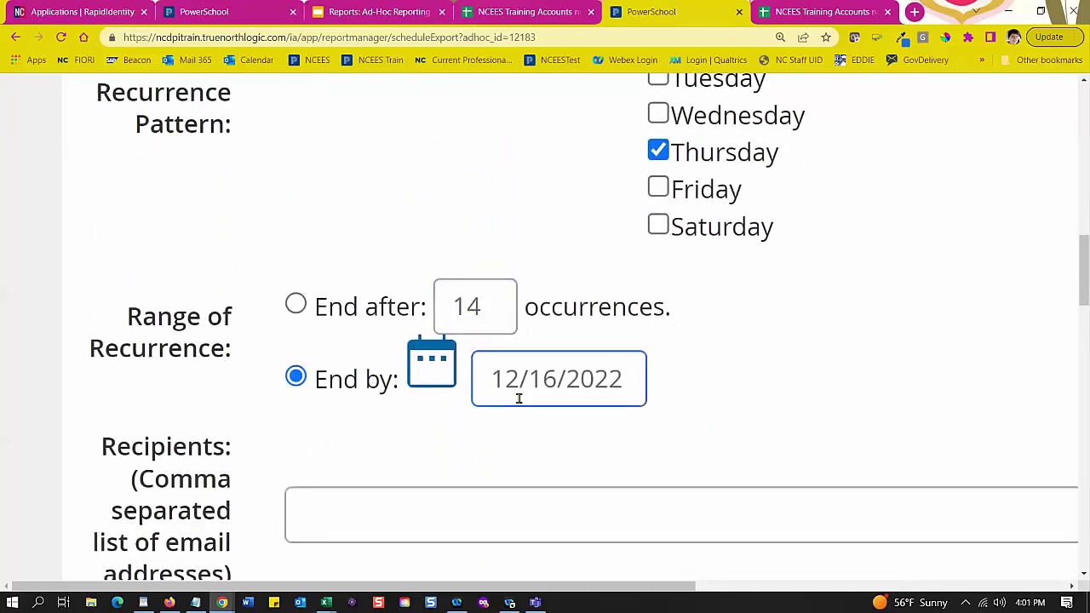
scroll(527, 401, "down", 2)
scroll(532, 400, "up", 6)
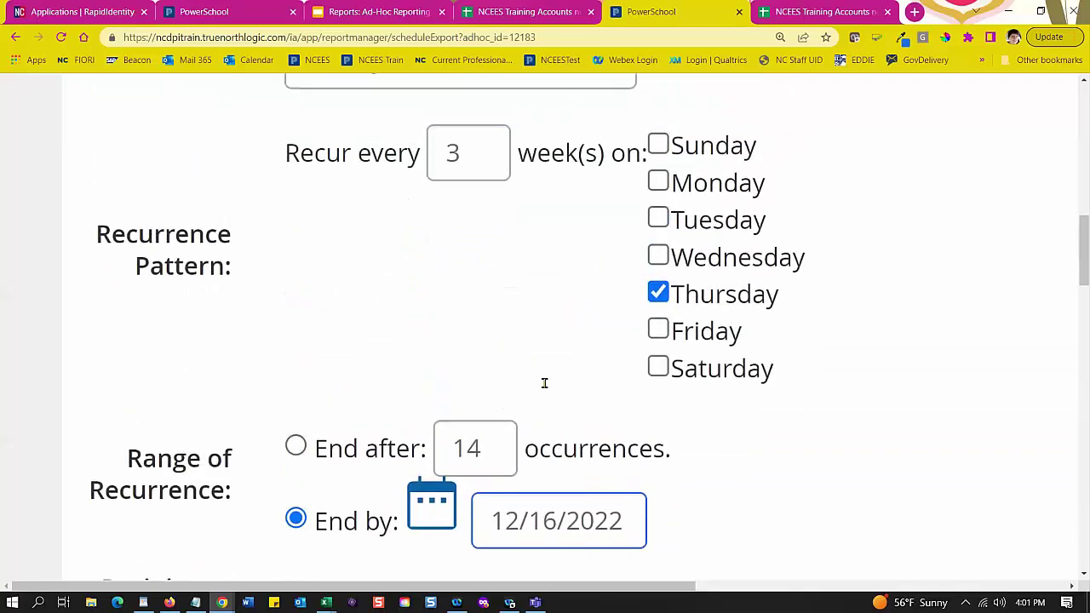
scroll(547, 376, "up", 1)
left_click(459, 272)
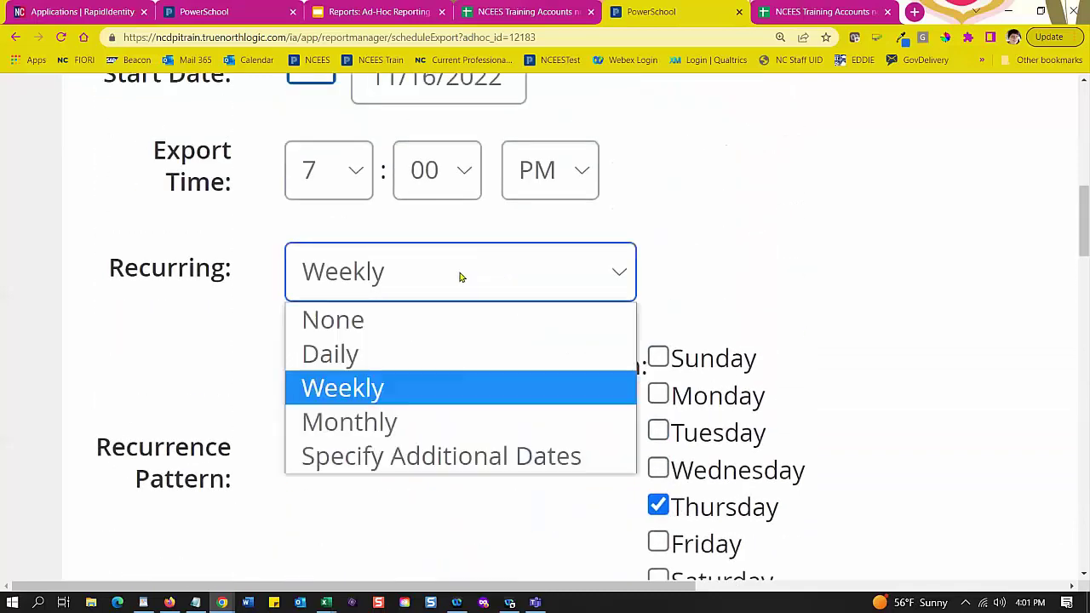
Step: Make the export recur monthly on day 5 of every 3 months
left_click(371, 421)
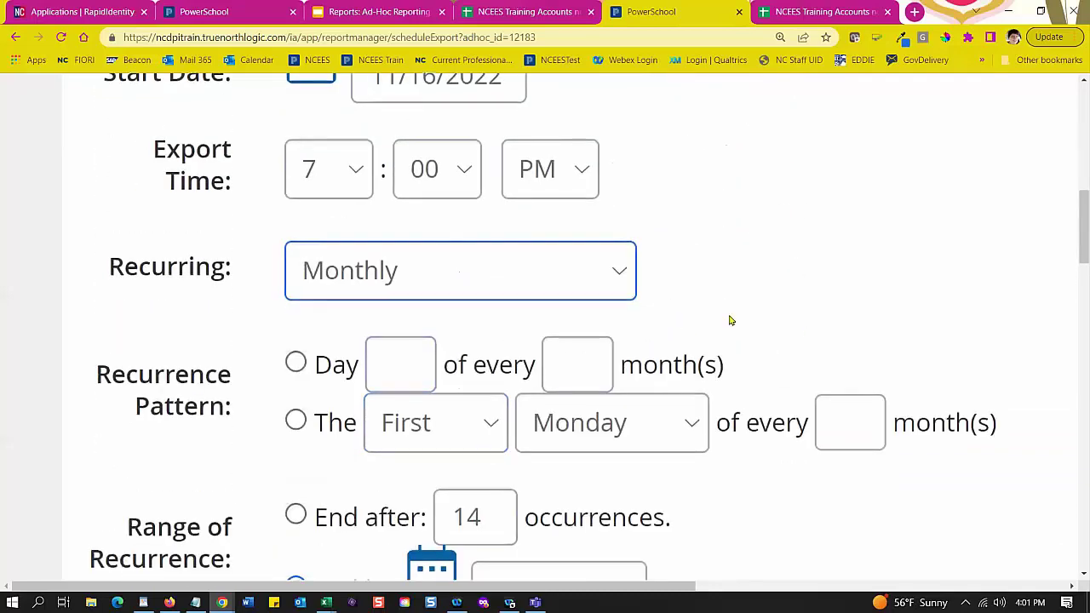
scroll(336, 275, "down", 2)
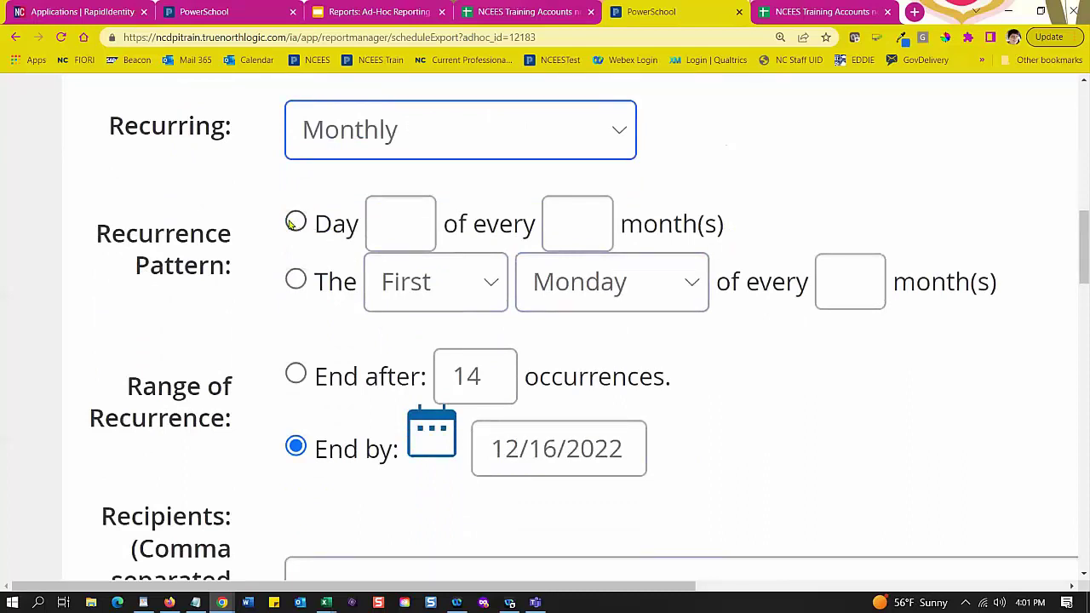
left_click(295, 223)
left_click(408, 228)
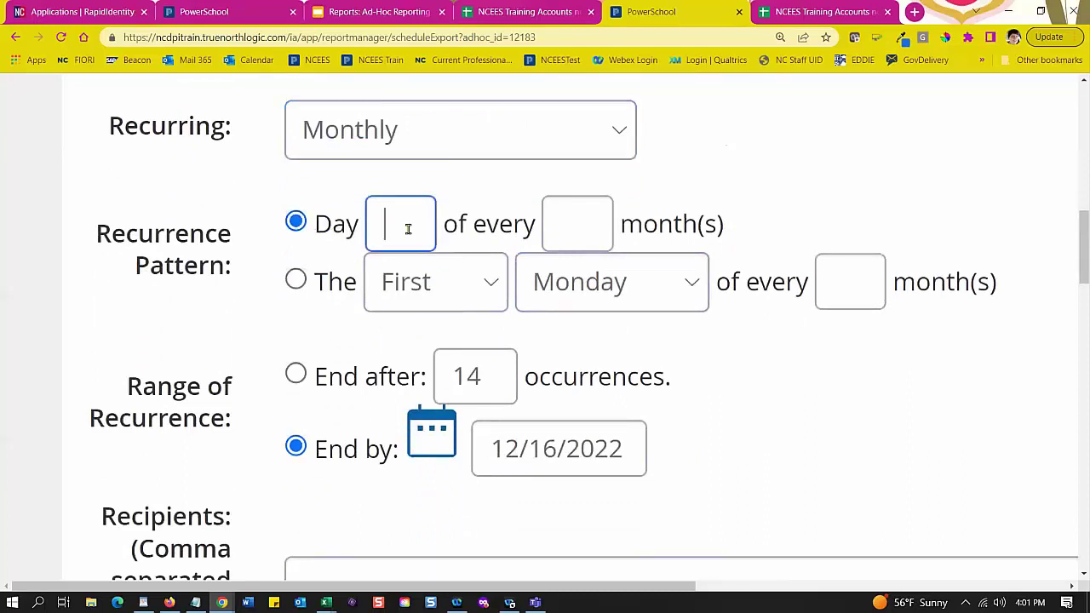
type("5")
left_click(572, 230)
type("3")
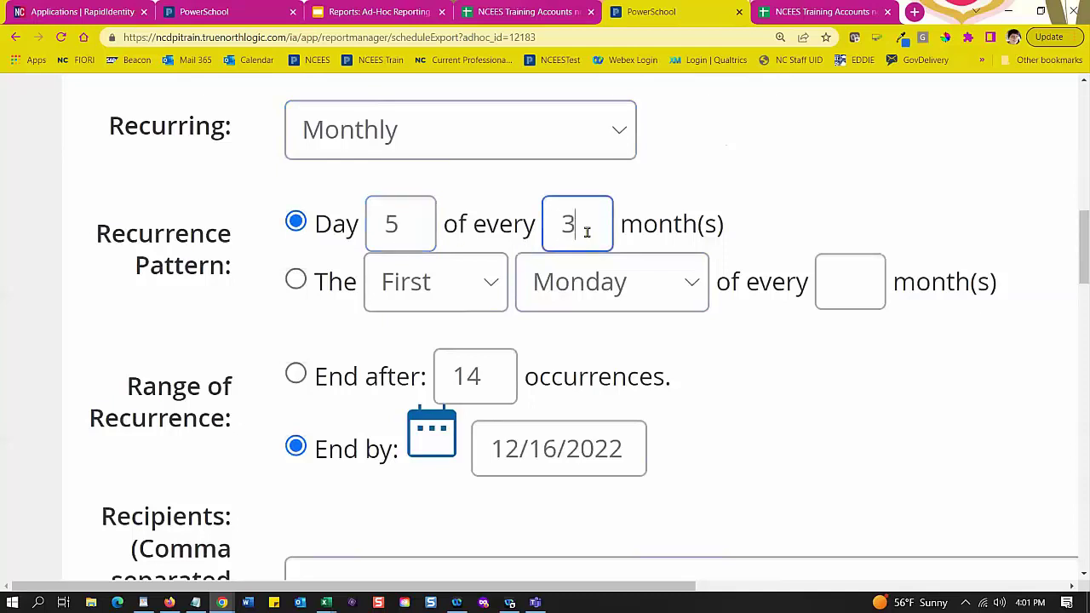
Step: Switch the monthly pattern to The First Monday, leaving the month interval blank
left_click(315, 282)
left_click(839, 290)
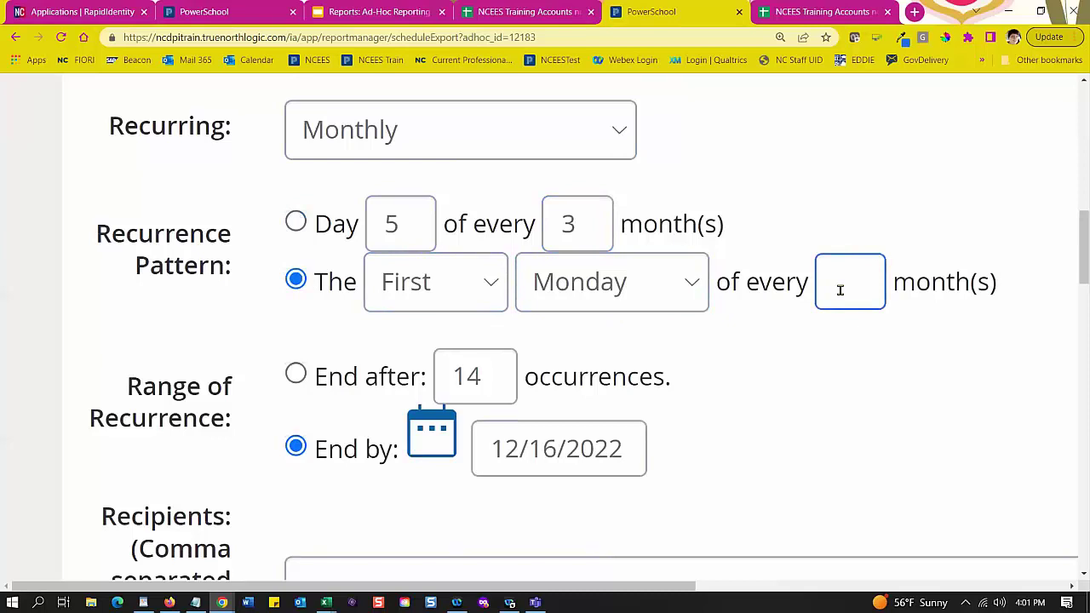
left_click(572, 289)
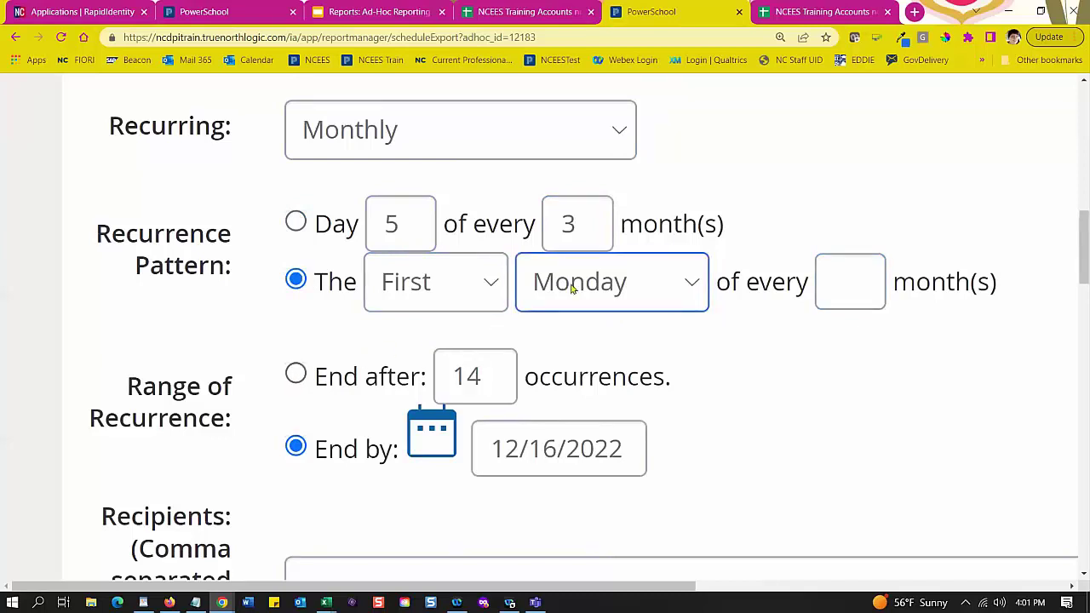
left_click(426, 285)
left_click(297, 346)
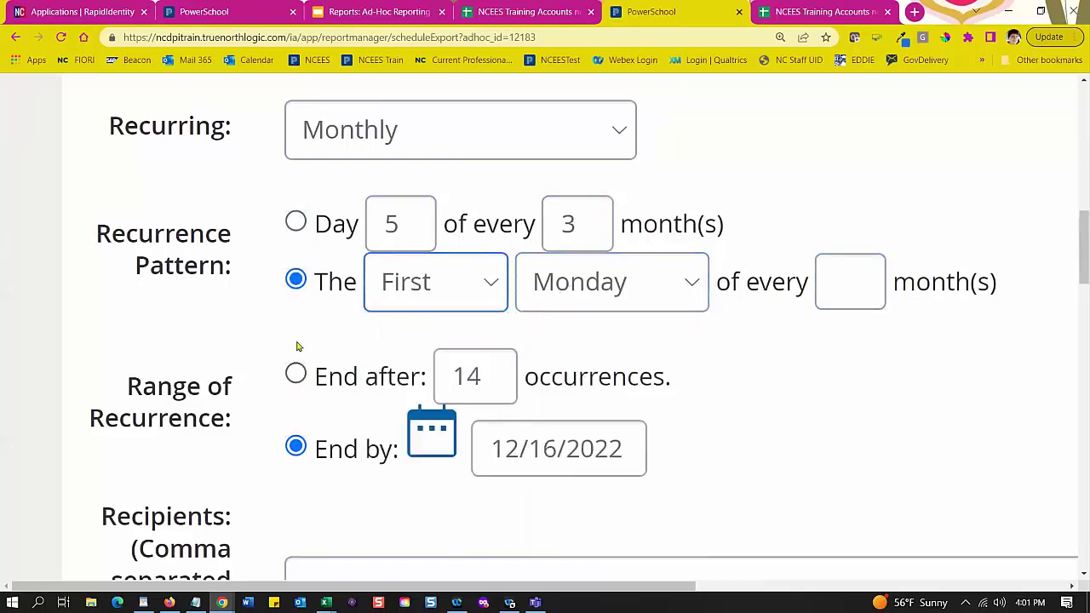
left_click(297, 346)
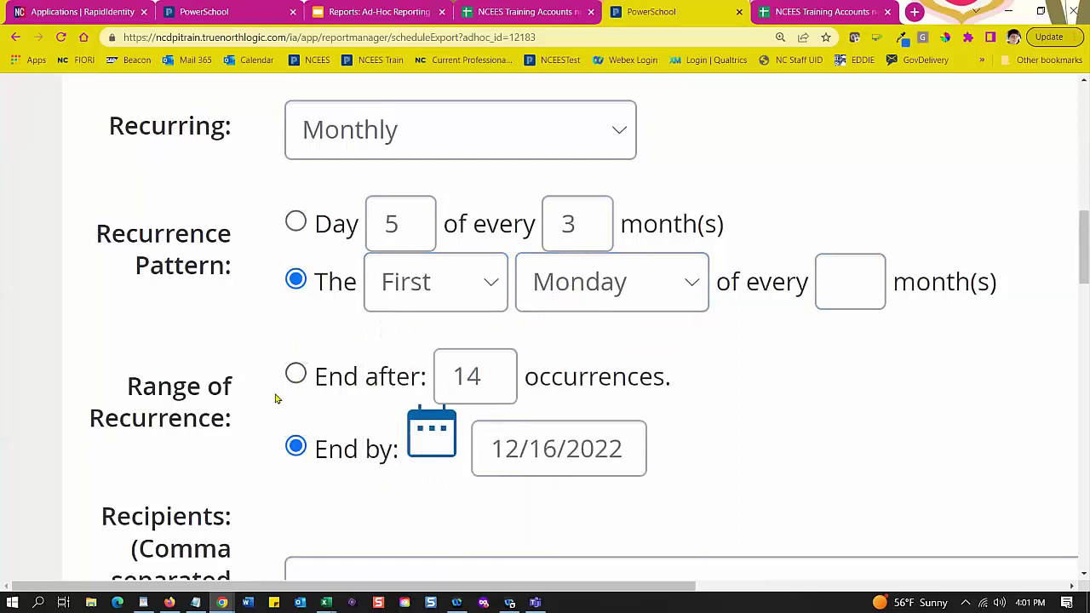
left_click(536, 142)
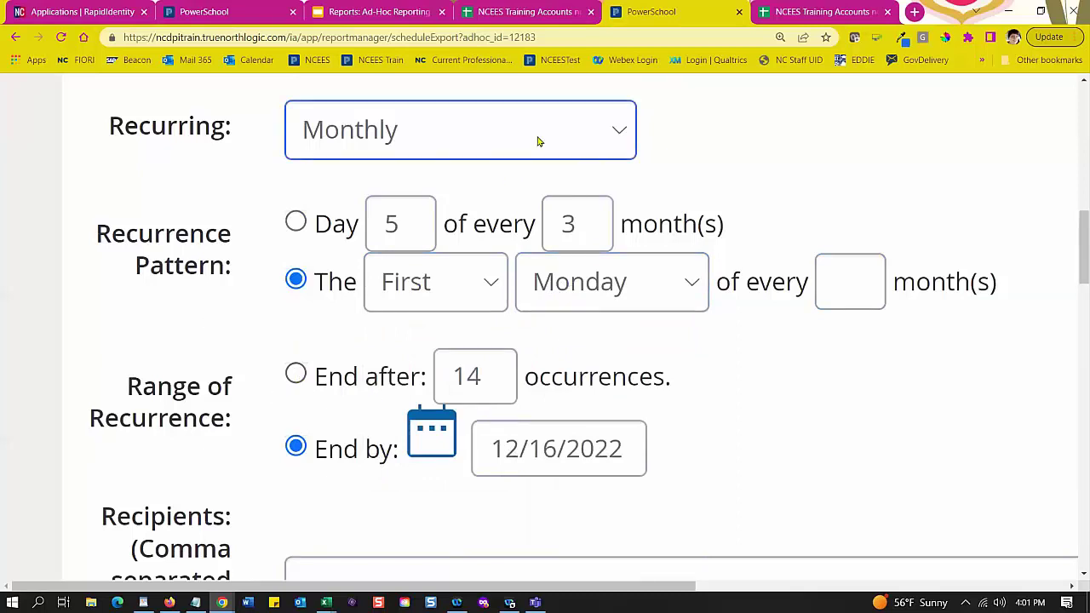
left_click(537, 142)
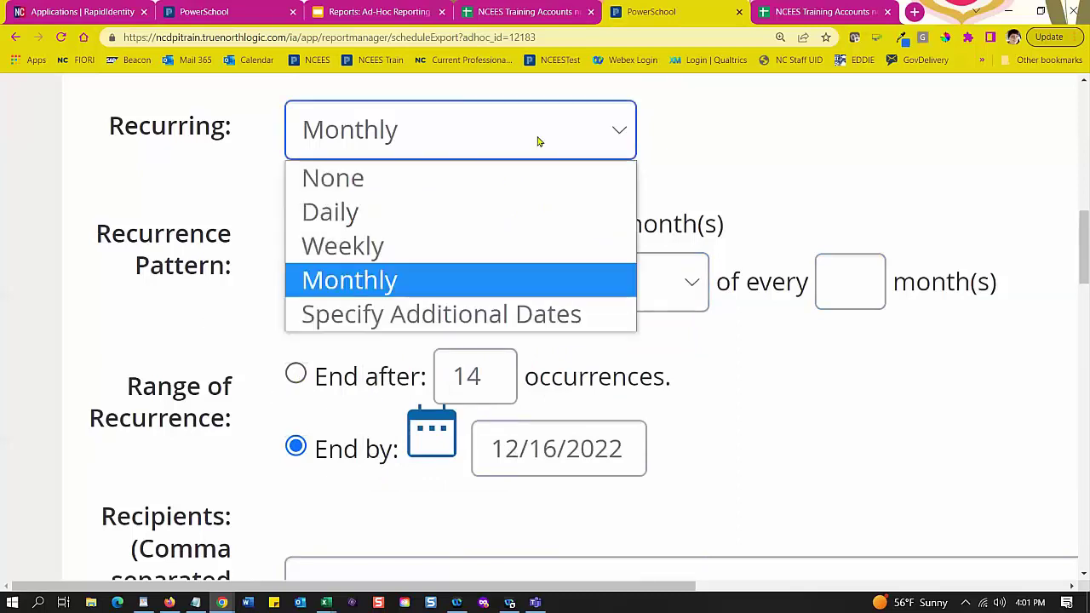
Step: Switch to specified export dates and add 11/25/2022
left_click(467, 323)
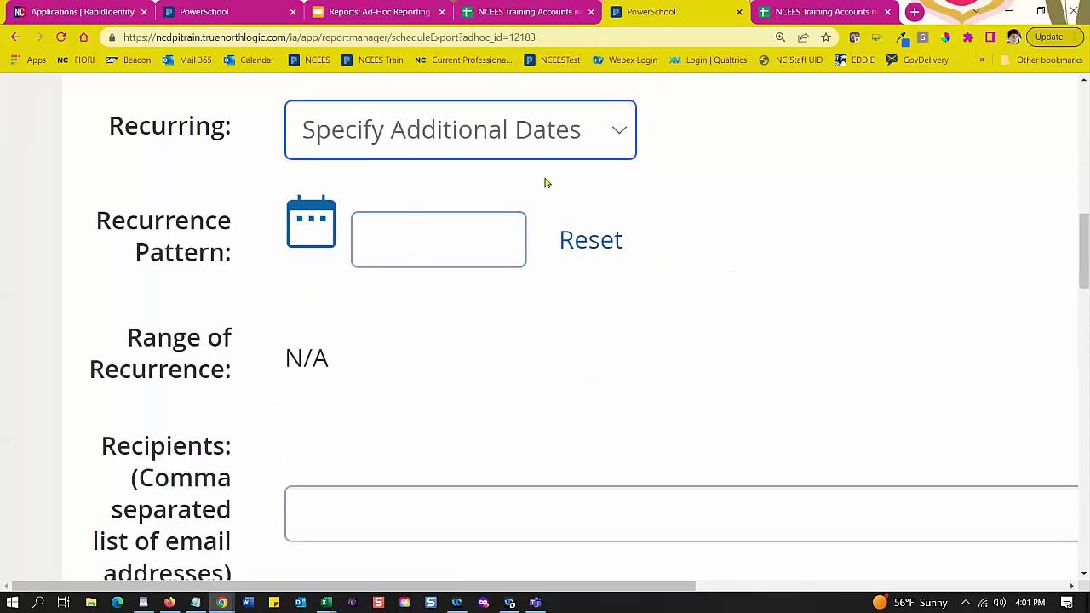
scroll(587, 239, "up", 1)
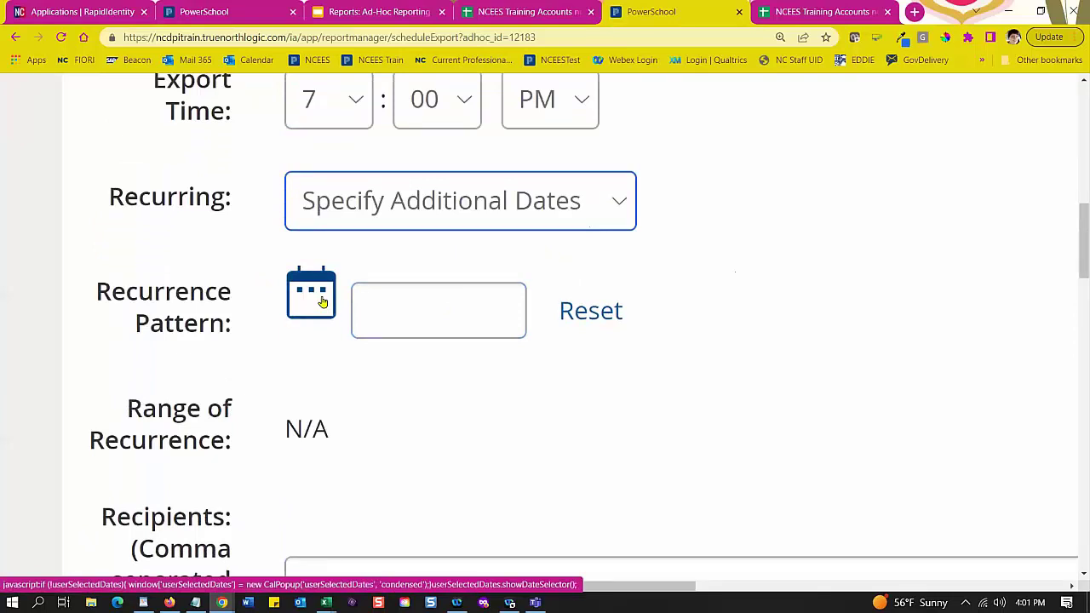
left_click(321, 299)
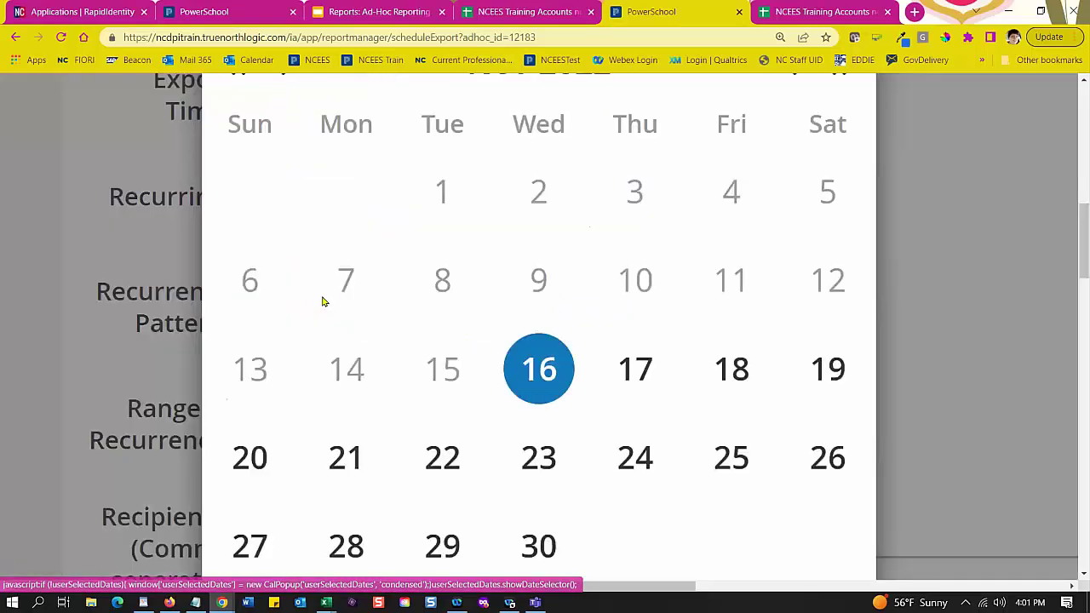
left_click(744, 457)
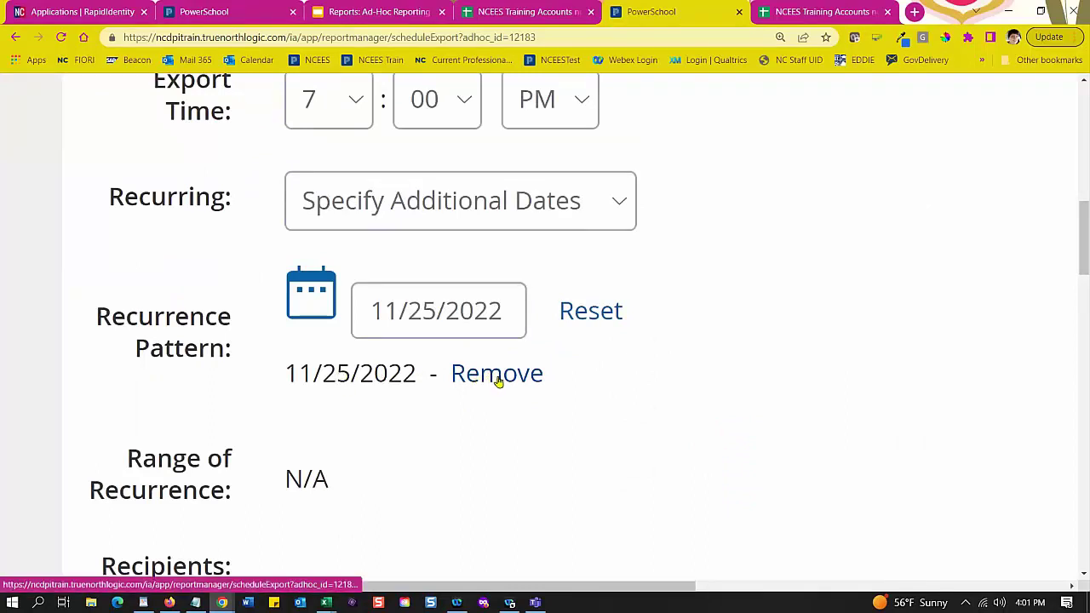
Step: Add 1/6/2023 as another export date
left_click(309, 303)
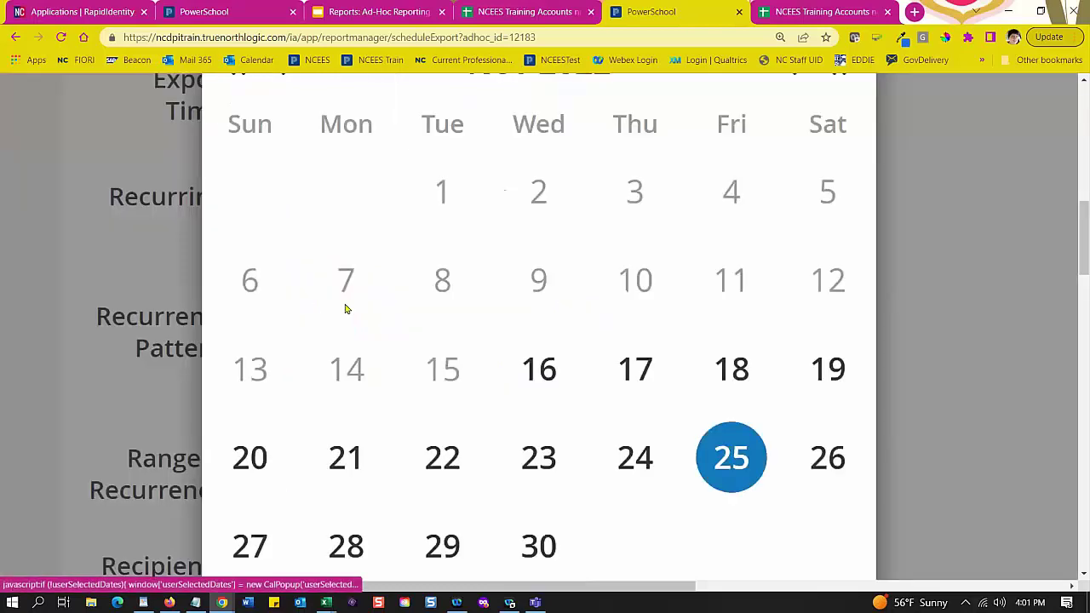
scroll(652, 397, "down", 1)
scroll(713, 308, "up", 2)
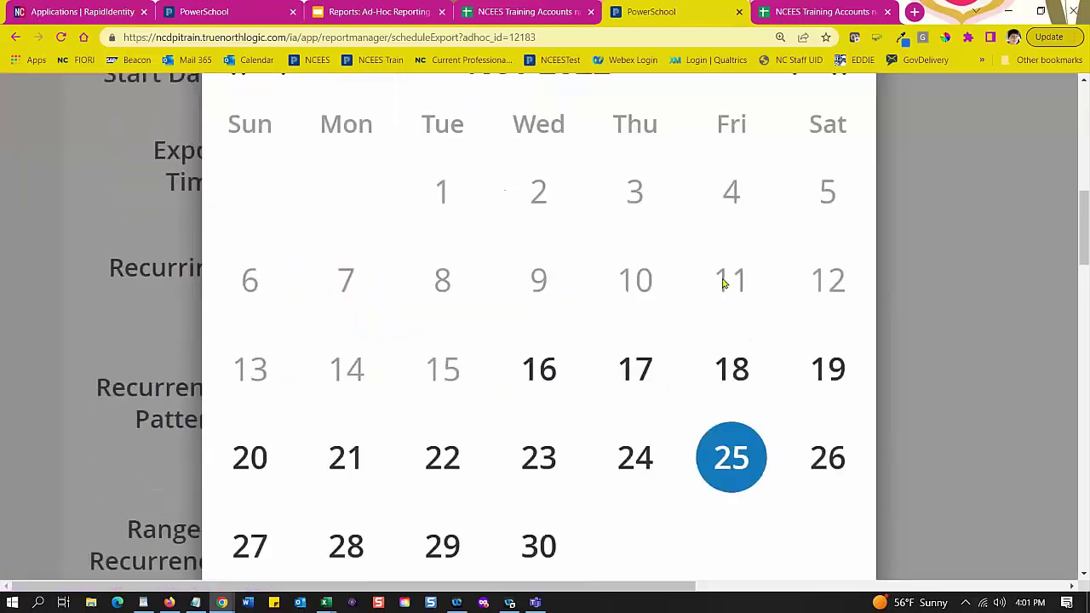
key("ctrl+minus")
key("ctrl+minus")
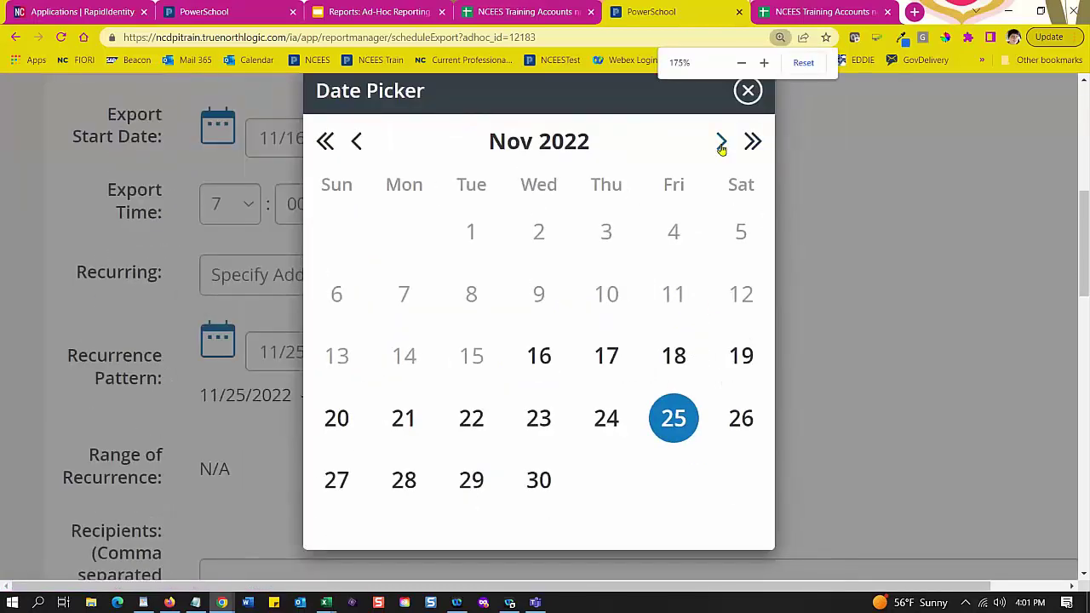
left_click(721, 143)
left_click(720, 143)
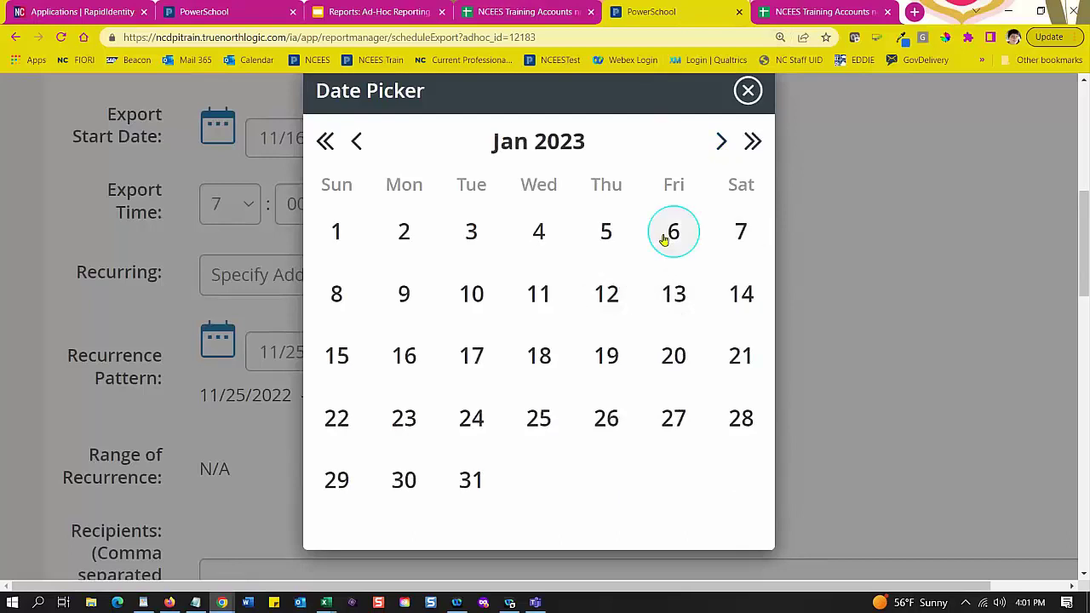
left_click(669, 235)
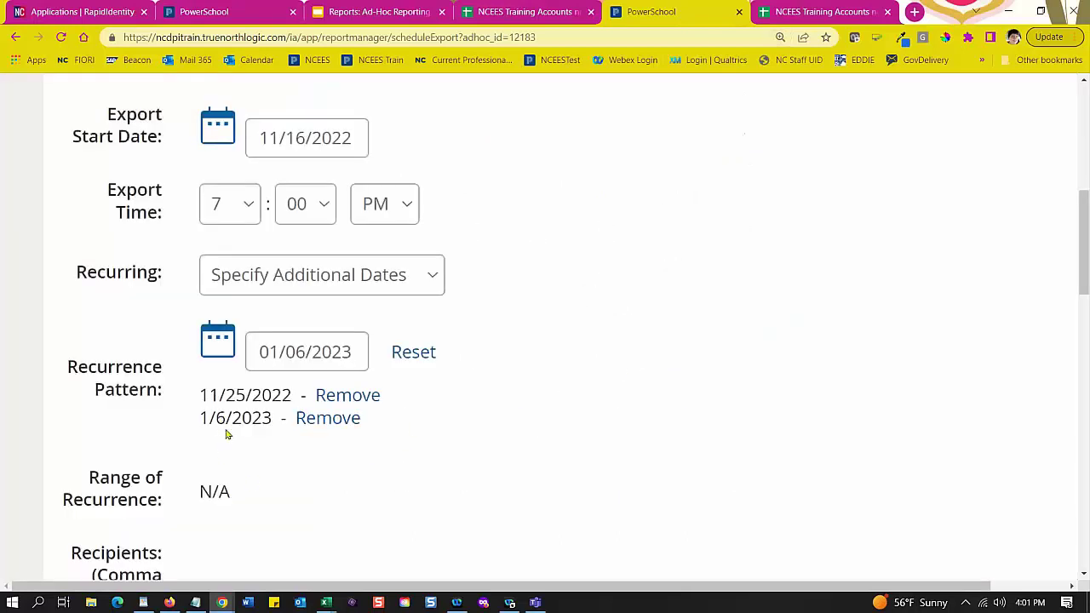
Step: Add 3/17/2023 as a third export date
left_click(217, 345)
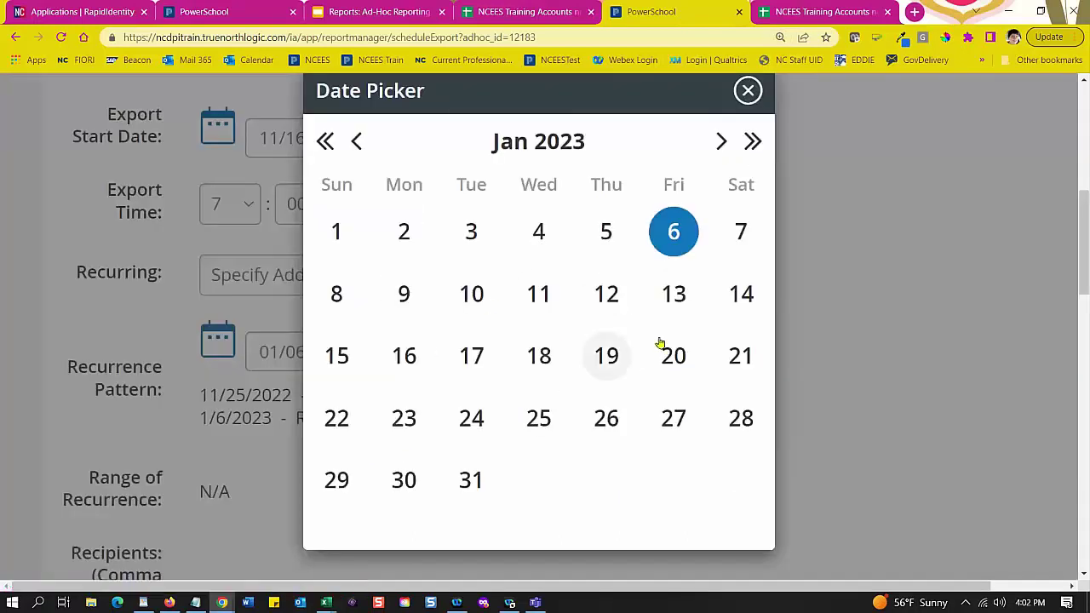
left_click(722, 143)
left_click(722, 145)
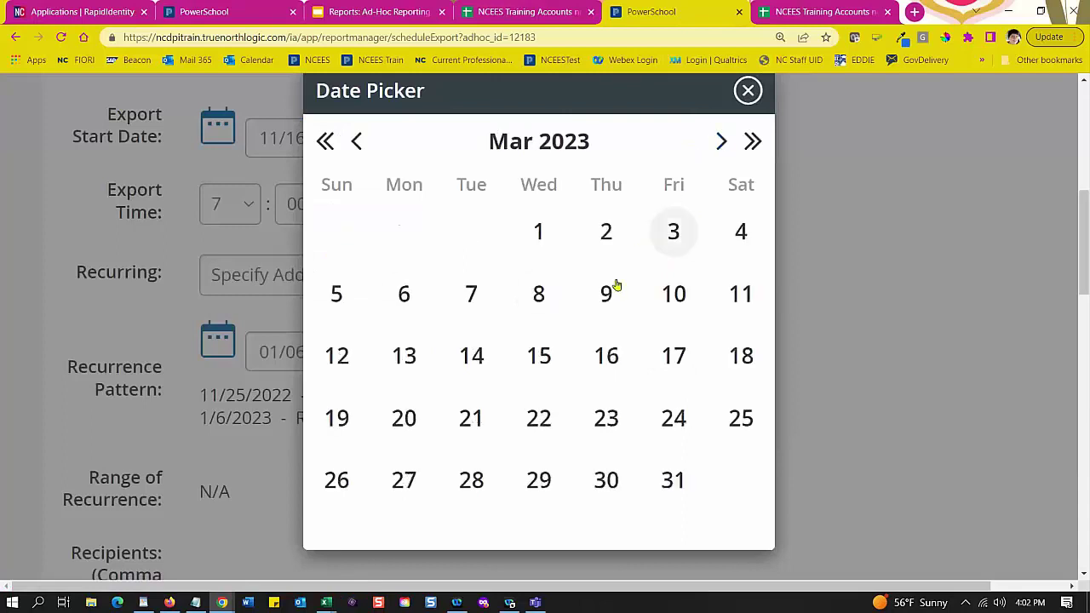
left_click(664, 360)
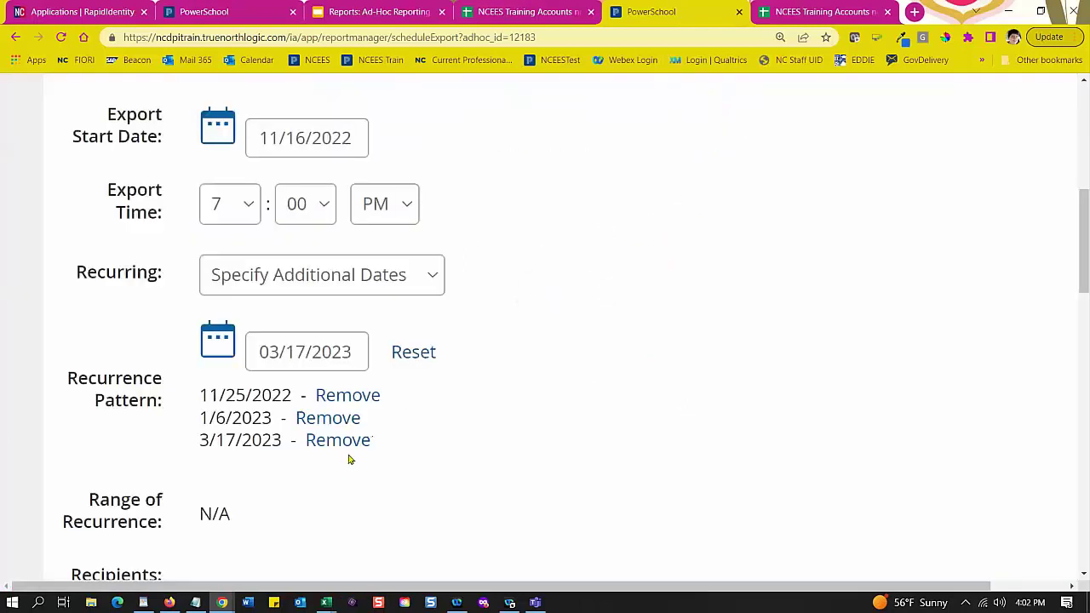
scroll(350, 460, "down", 2)
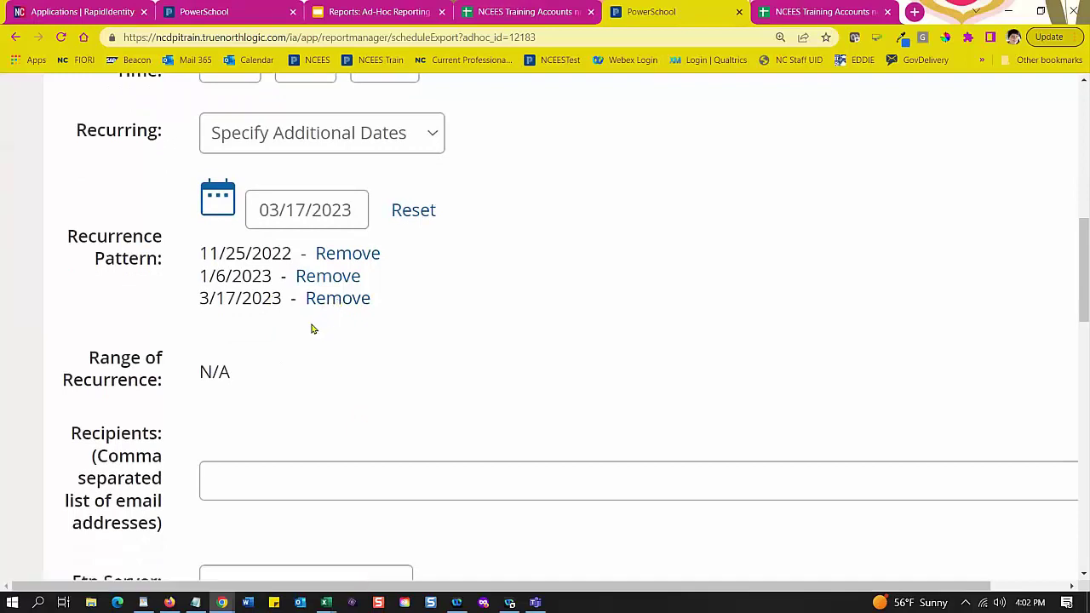
scroll(360, 336, "down", 1)
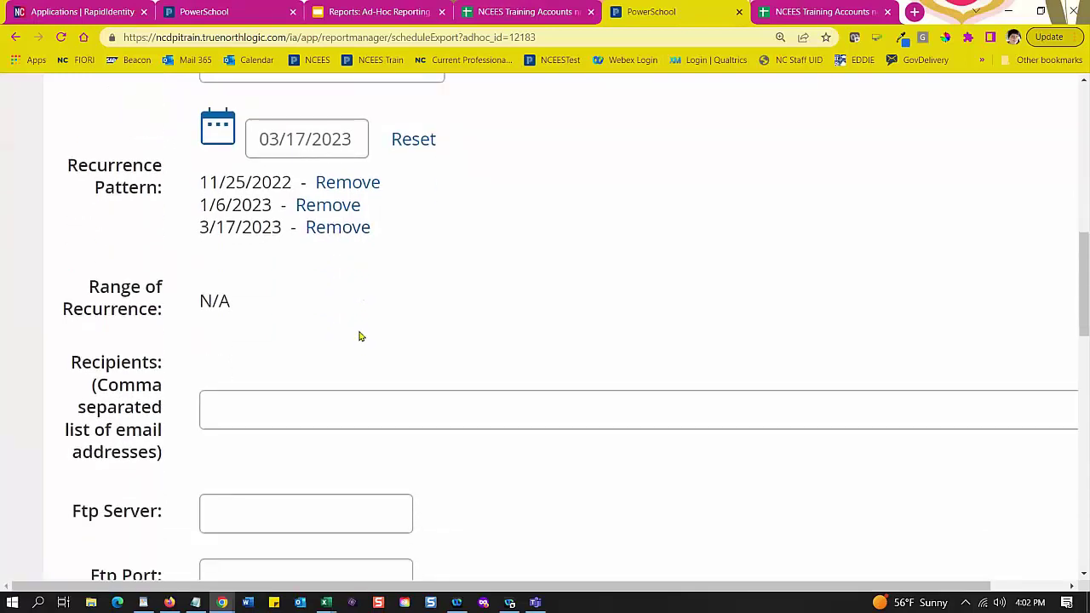
scroll(359, 336, "down", 1)
scroll(357, 335, "up", 2)
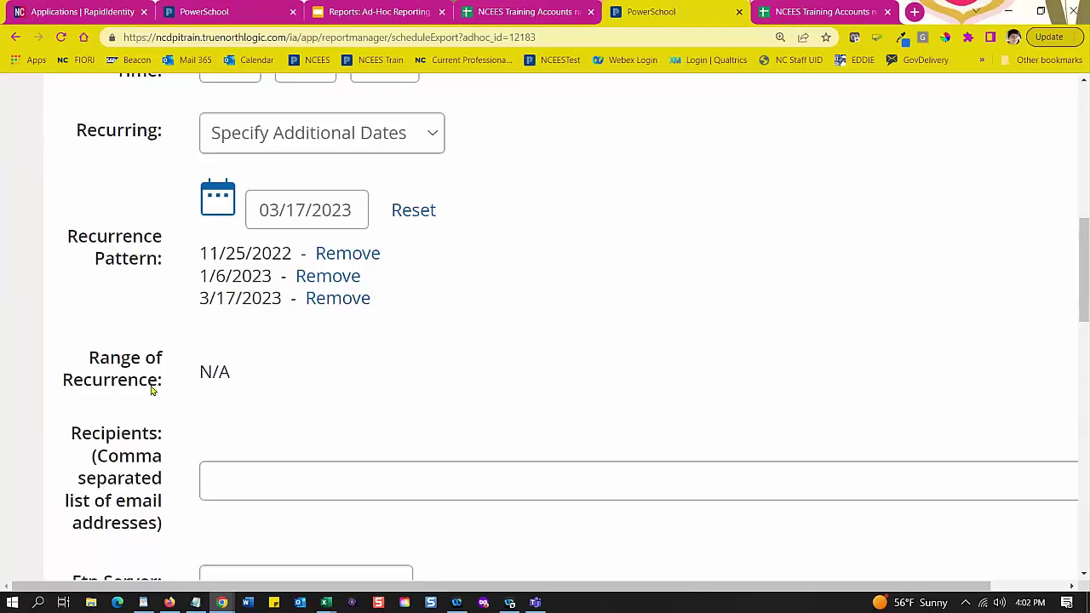
scroll(244, 367, "down", 2)
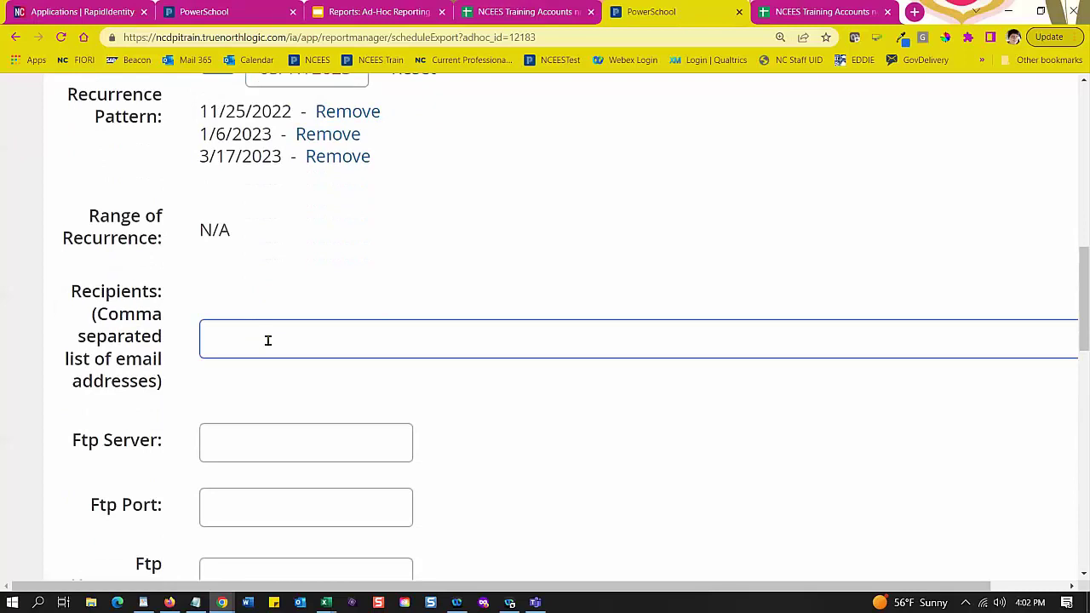
Step: Enter the recipient's e-mail address in Recipients, followed by a comma
left_click(268, 340)
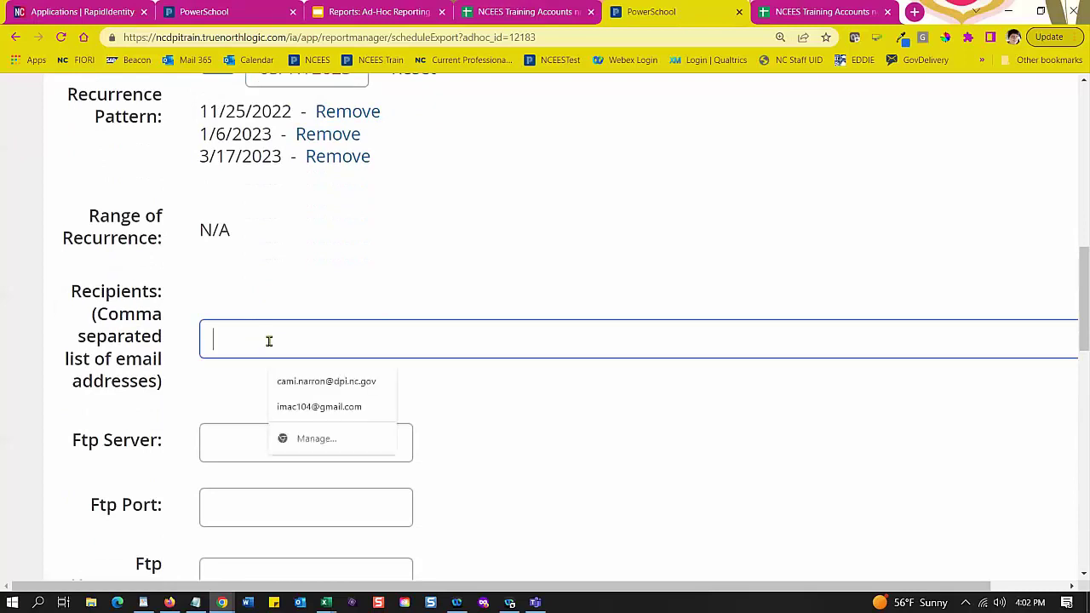
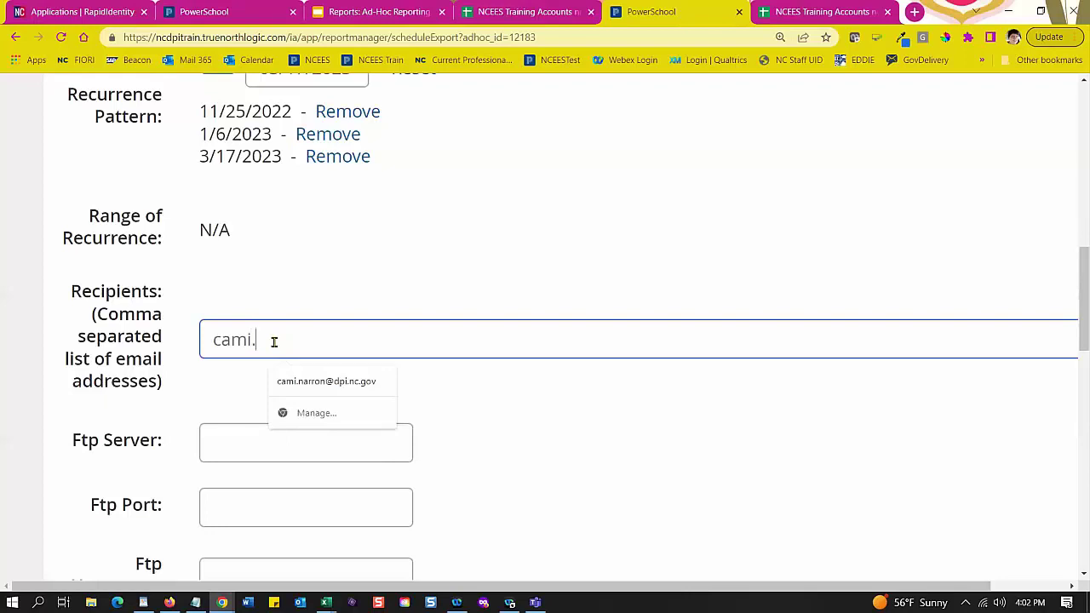
left_click(327, 381)
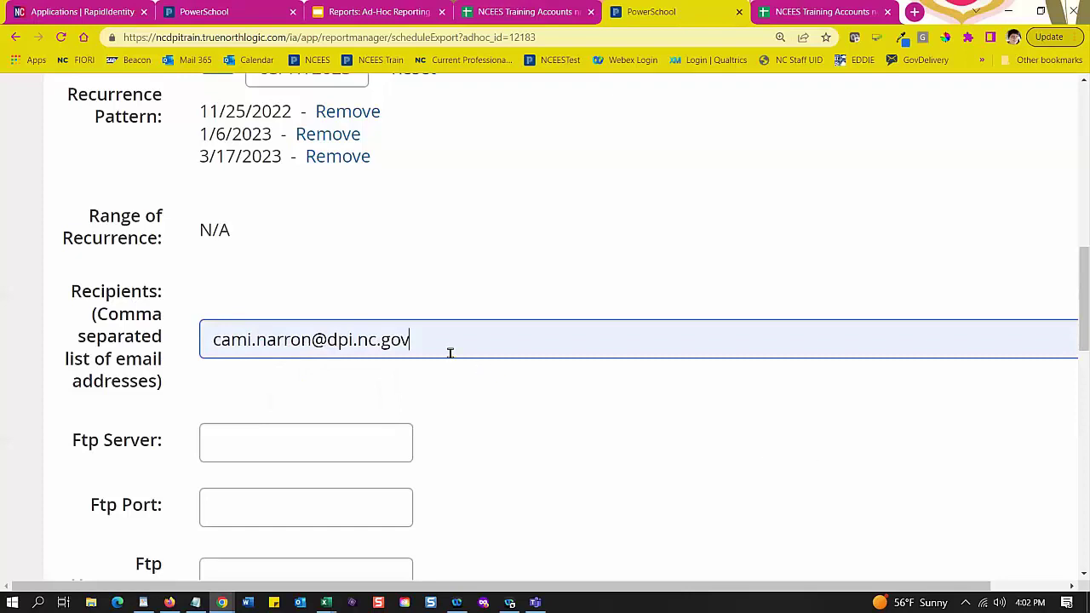
type(",")
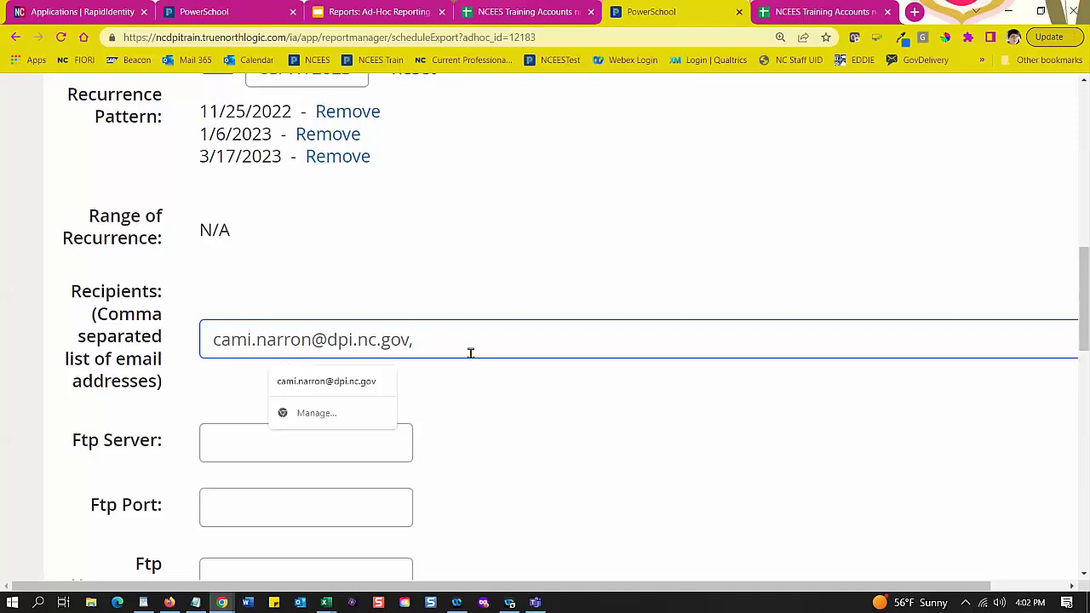
Step: Drag Employee ID to the top of the Column Order list, above Last Name and First Name
scroll(474, 391, "down", 2)
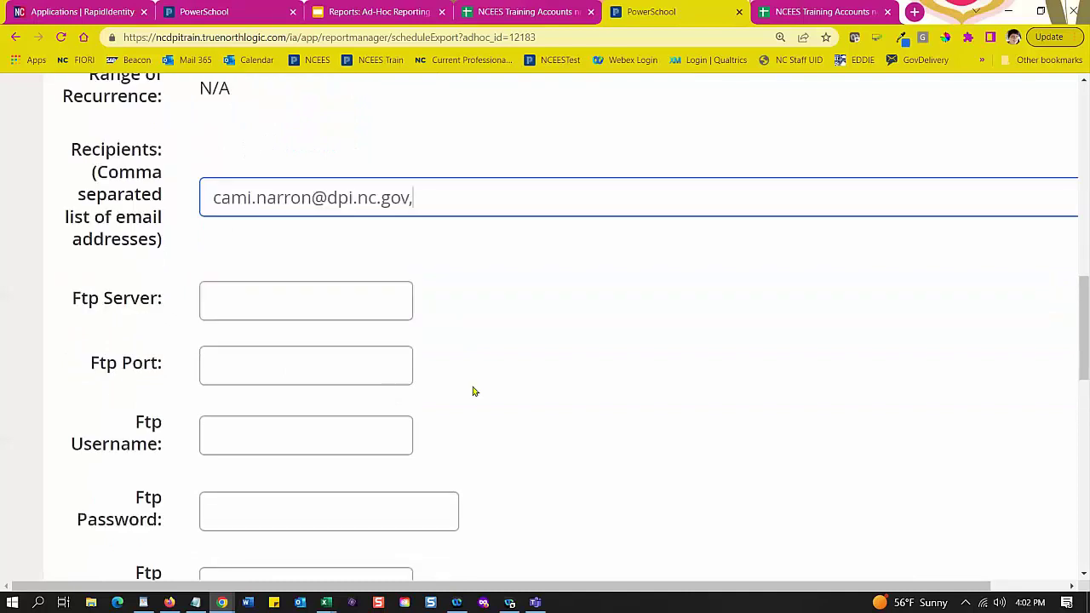
scroll(474, 391, "down", 2)
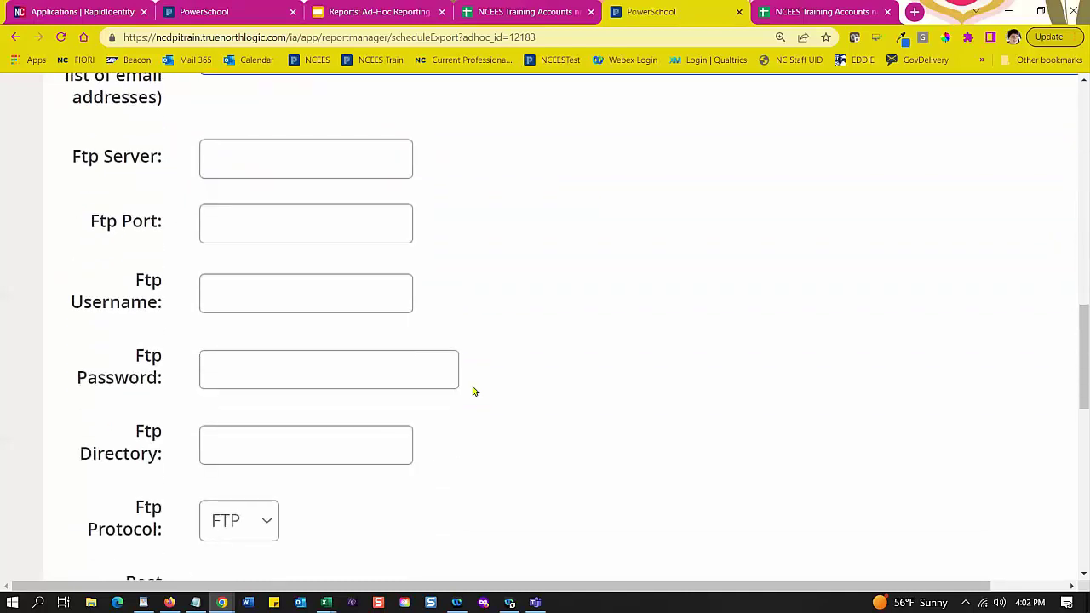
scroll(475, 390, "up", 1)
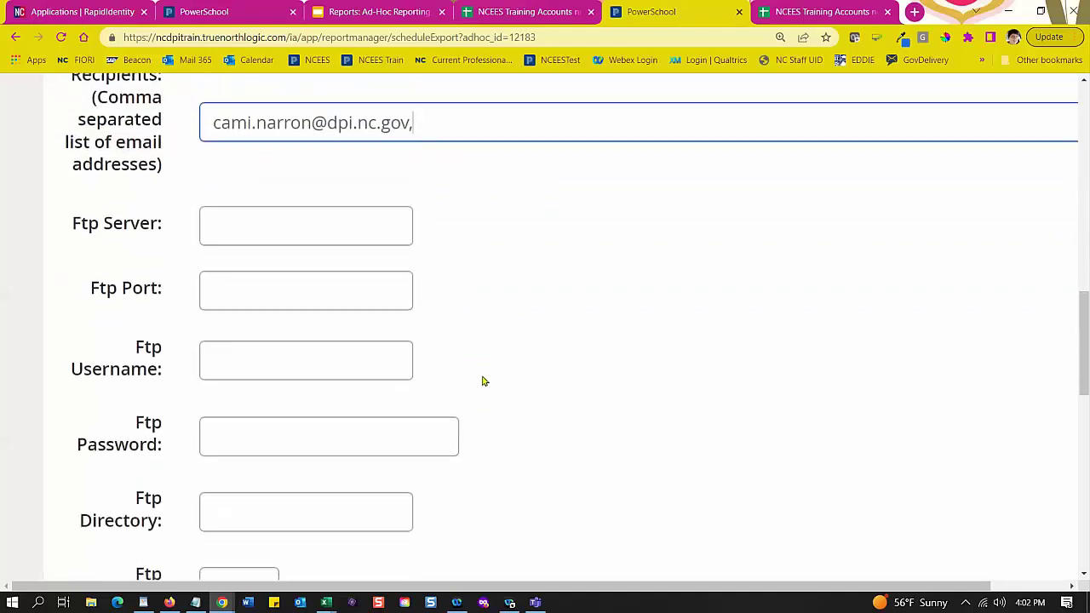
scroll(482, 383, "down", 2)
scroll(486, 378, "up", 2)
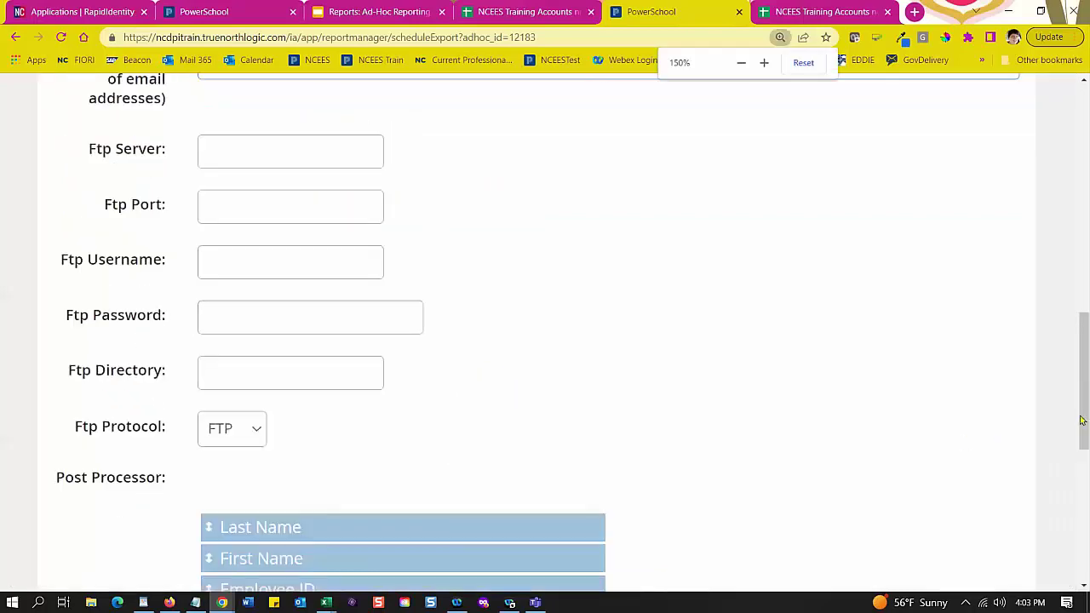
left_click_drag(1083, 421, 1083, 520)
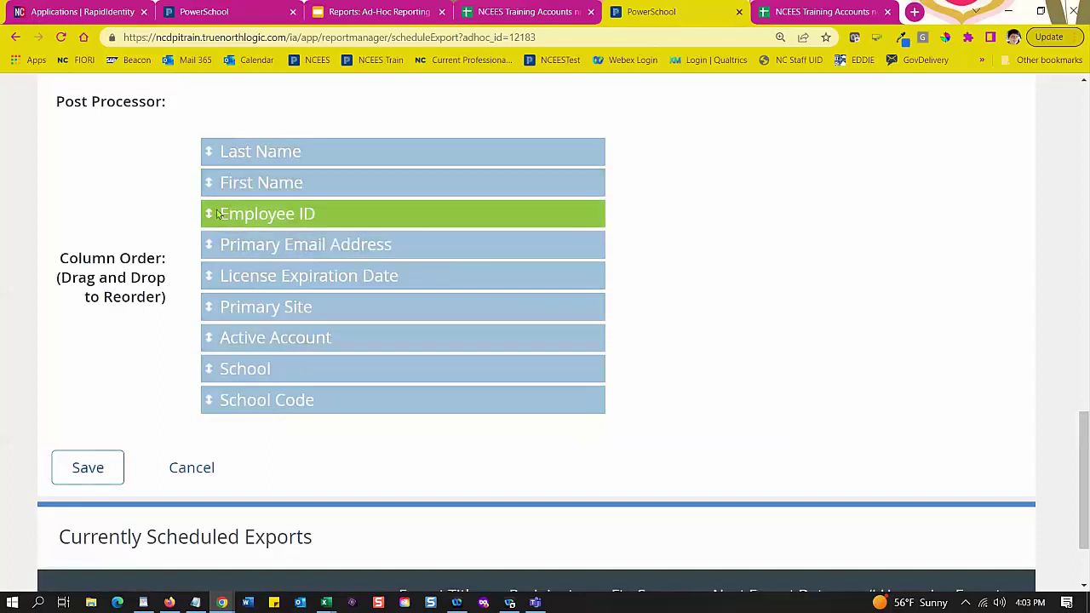
left_click_drag(215, 214, 226, 140)
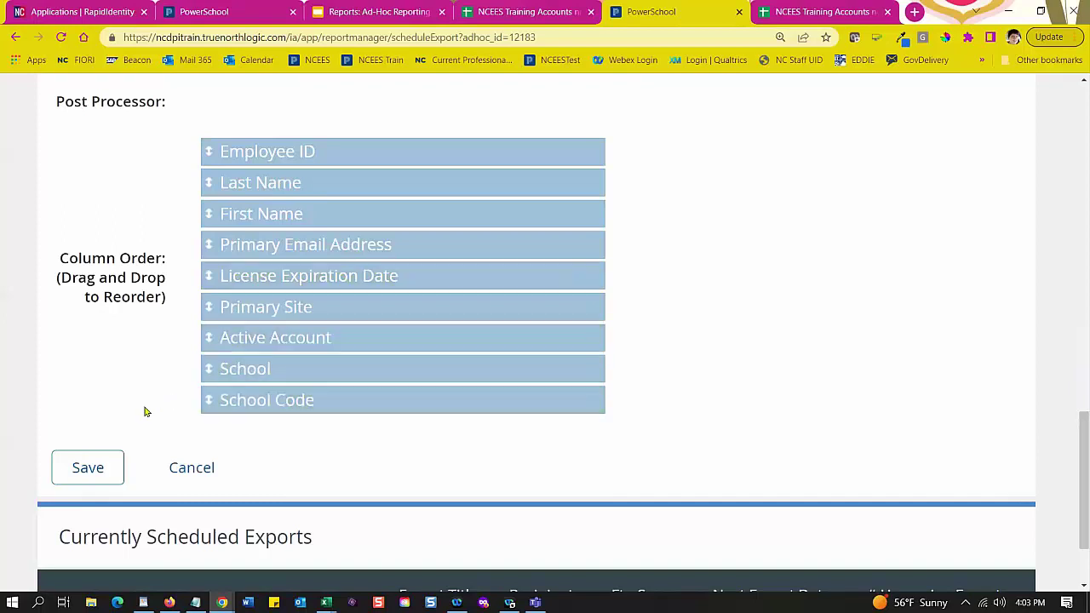
Step: Save the scheduled export settings
left_click(86, 474)
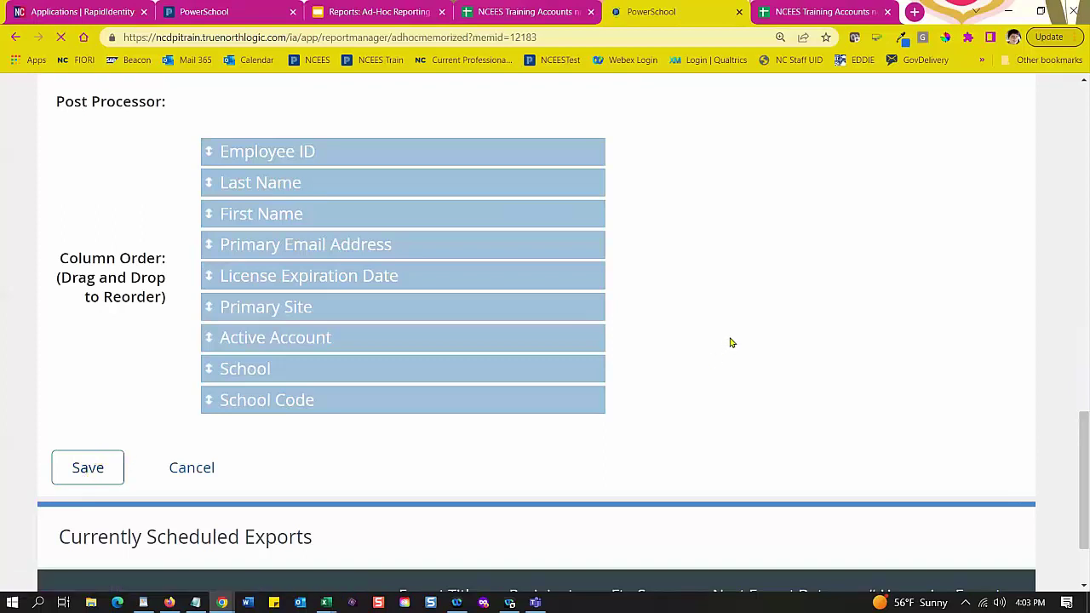
scroll(729, 341, "down", 3)
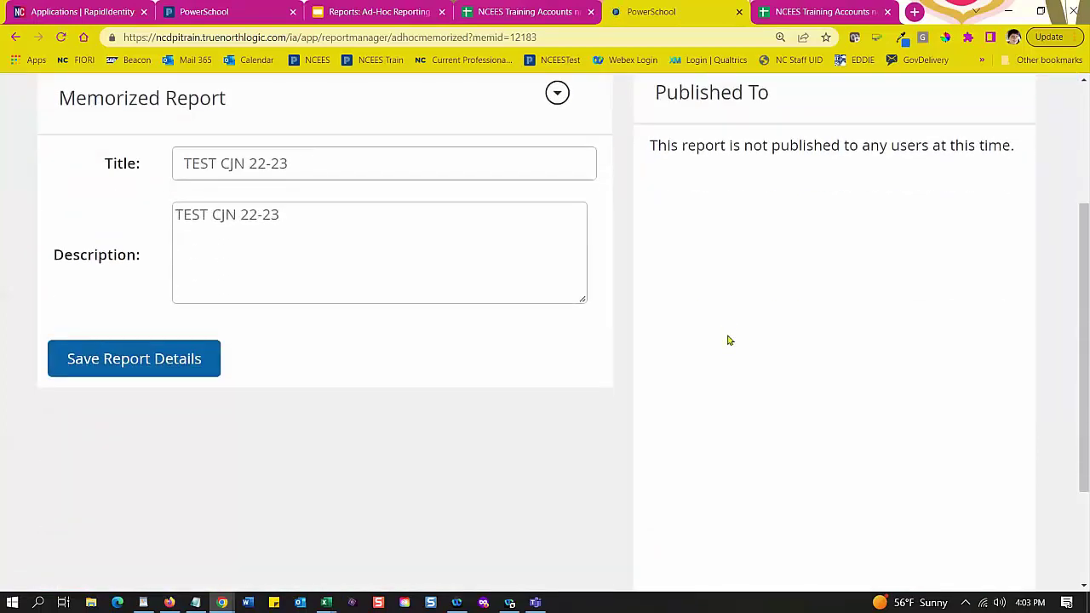
scroll(729, 340, "down", 2)
scroll(728, 340, "up", 4)
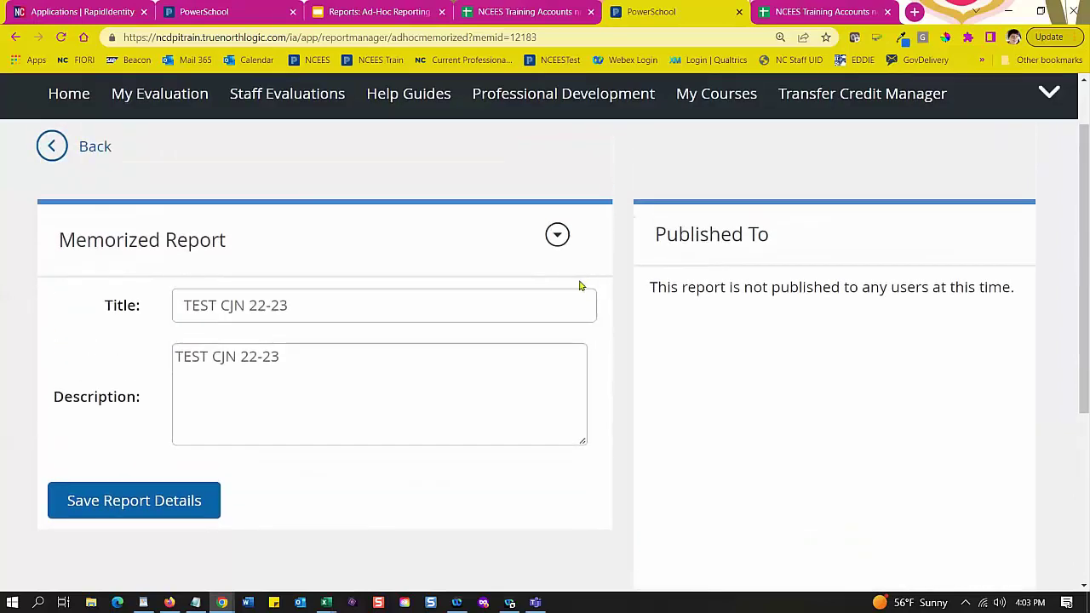
Step: Open the Memorized Report options list and close it without choosing anything
left_click(557, 235)
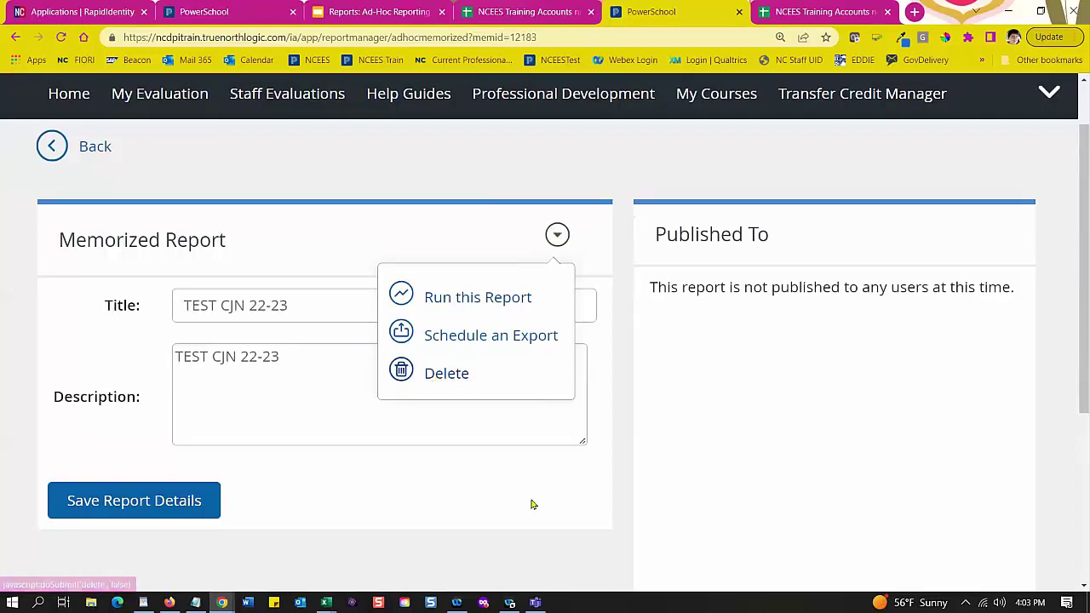
left_click(616, 488)
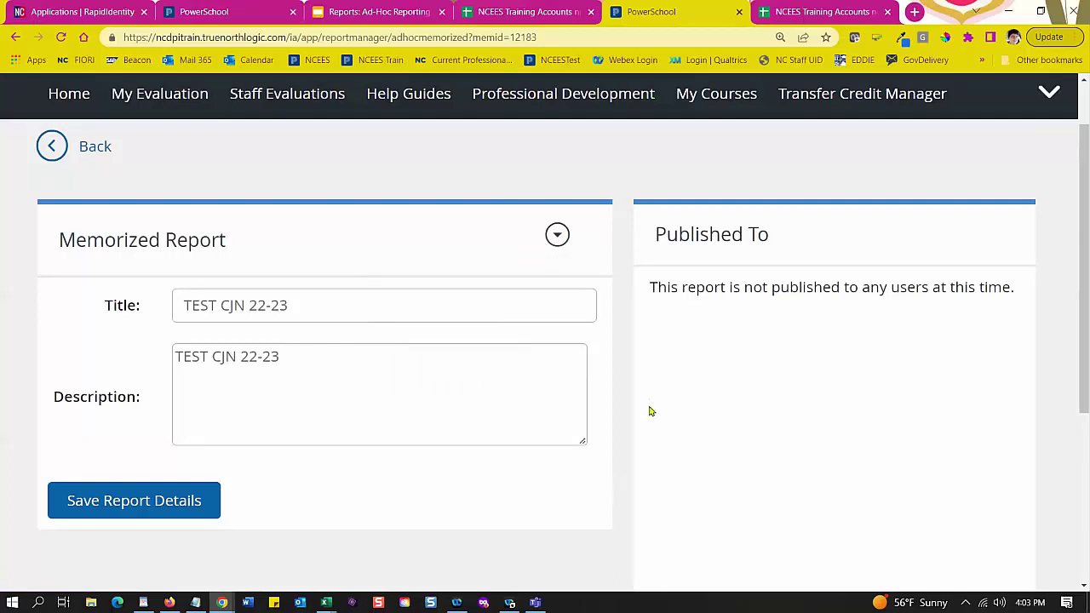
scroll(840, 338, "down", 4)
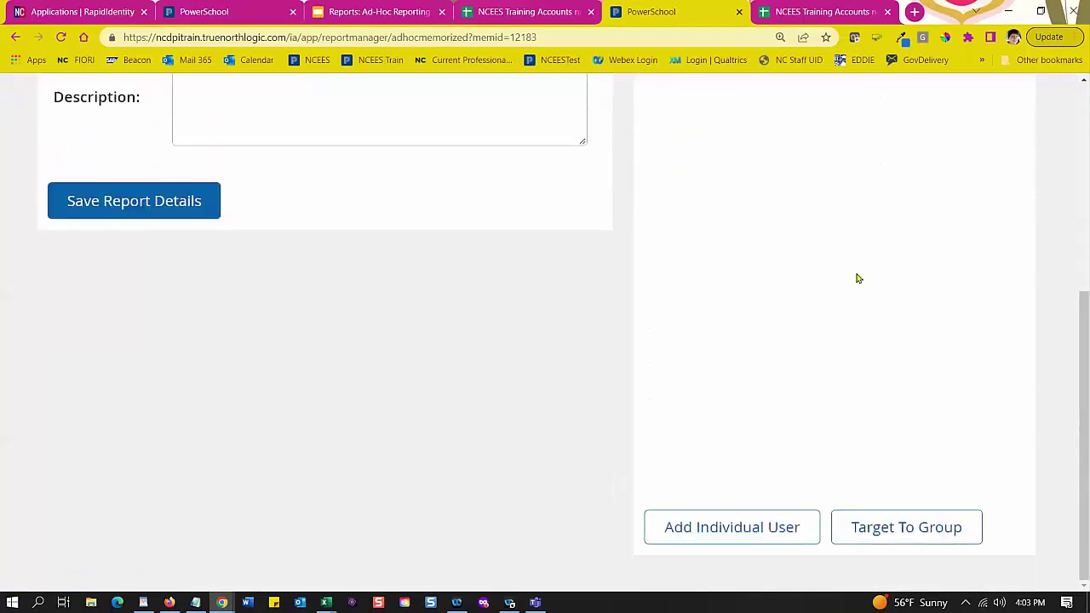
Step: Open Add Individual User and enter a person's last and first name as search criteria
left_click(717, 535)
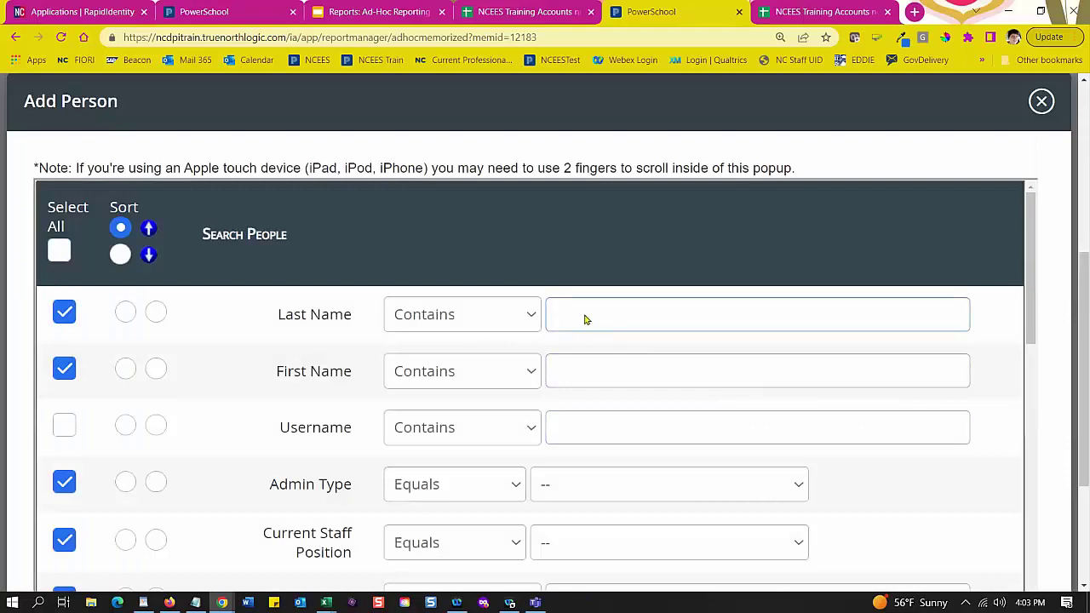
left_click(578, 372)
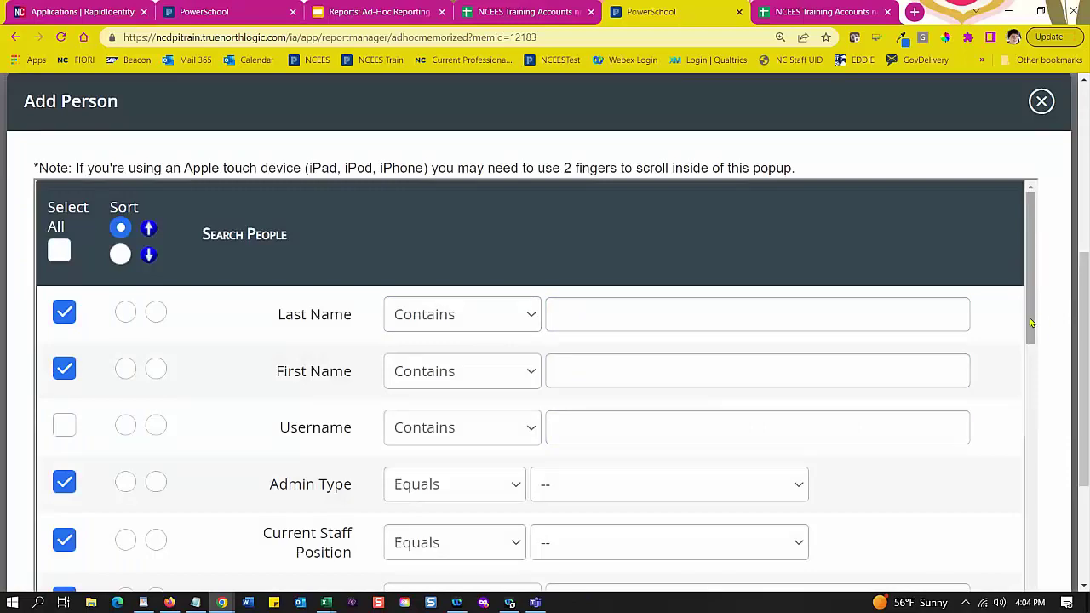
left_click_drag(1029, 318, 1025, 609)
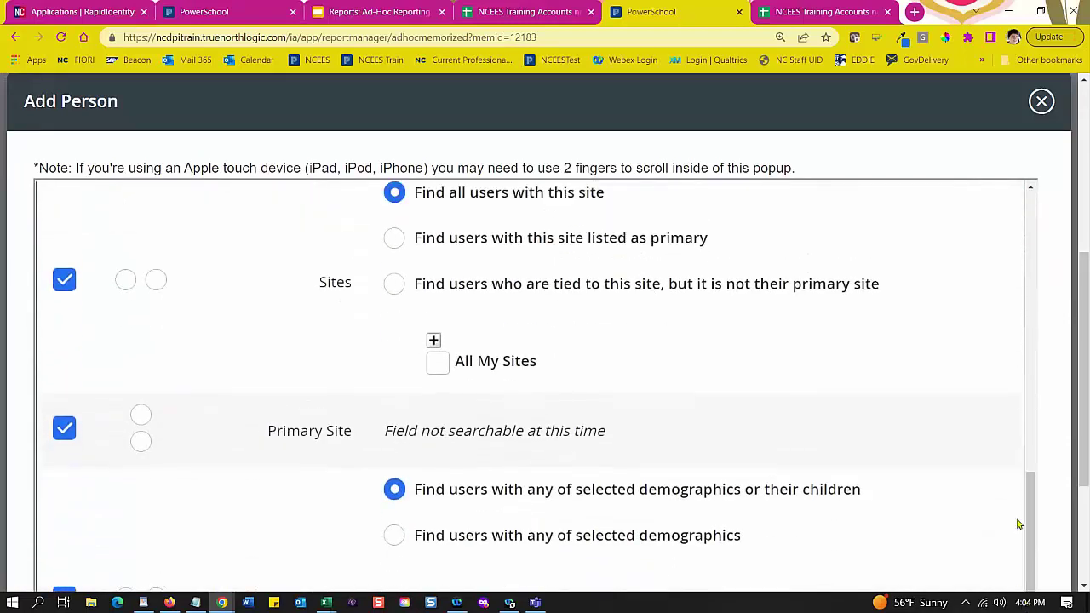
scroll(905, 418, "down", 7)
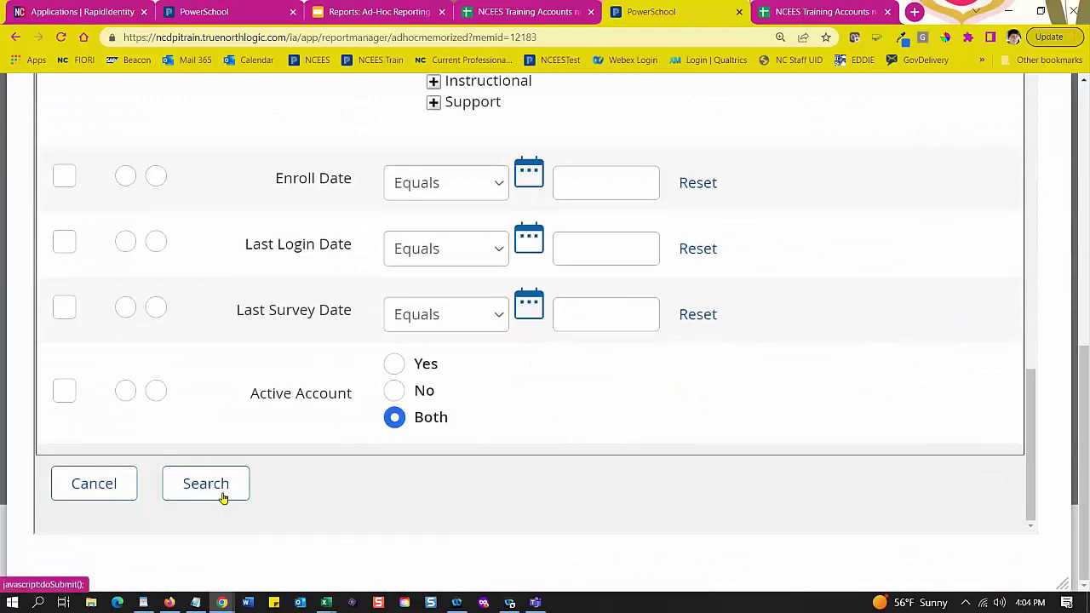
scroll(849, 389, "up", 15)
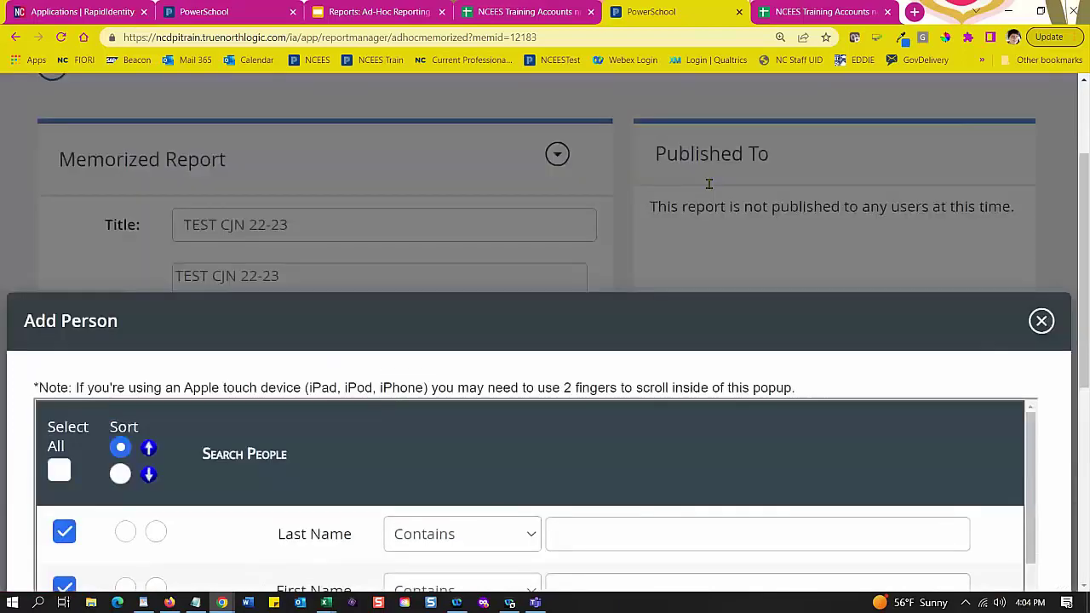
scroll(707, 182, "down", 3)
left_click(600, 339)
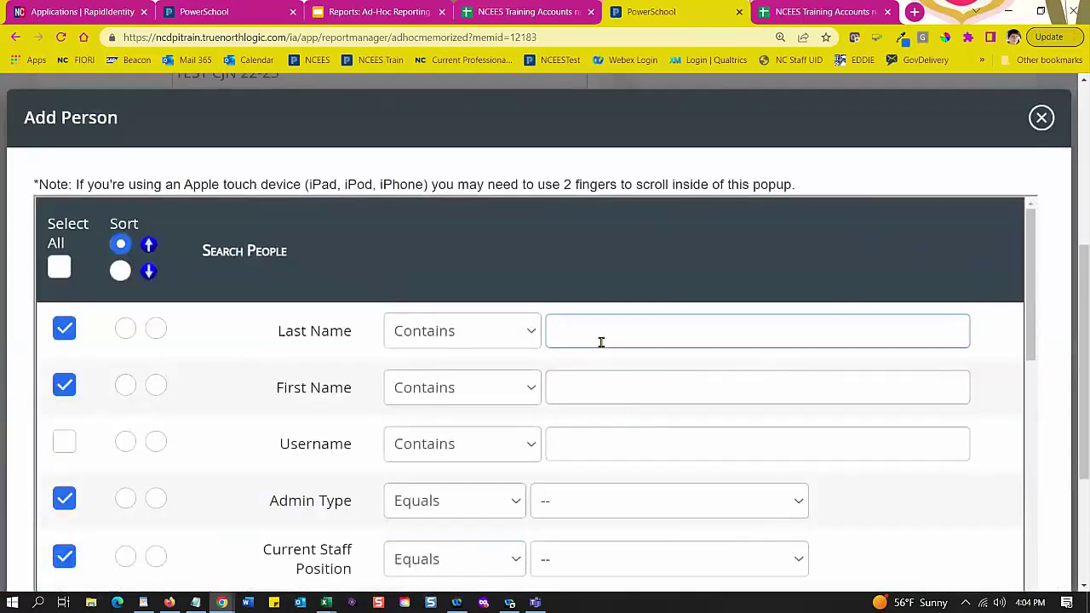
left_click(581, 389)
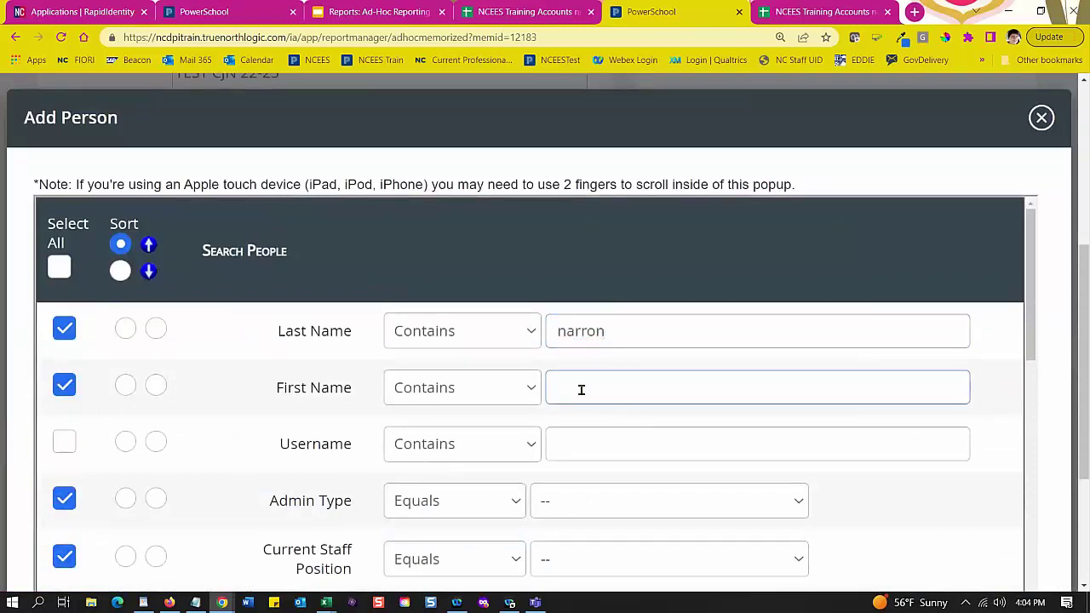
Step: Cancel the person search without adding anyone and return to the report page
scroll(737, 449, "down", 10)
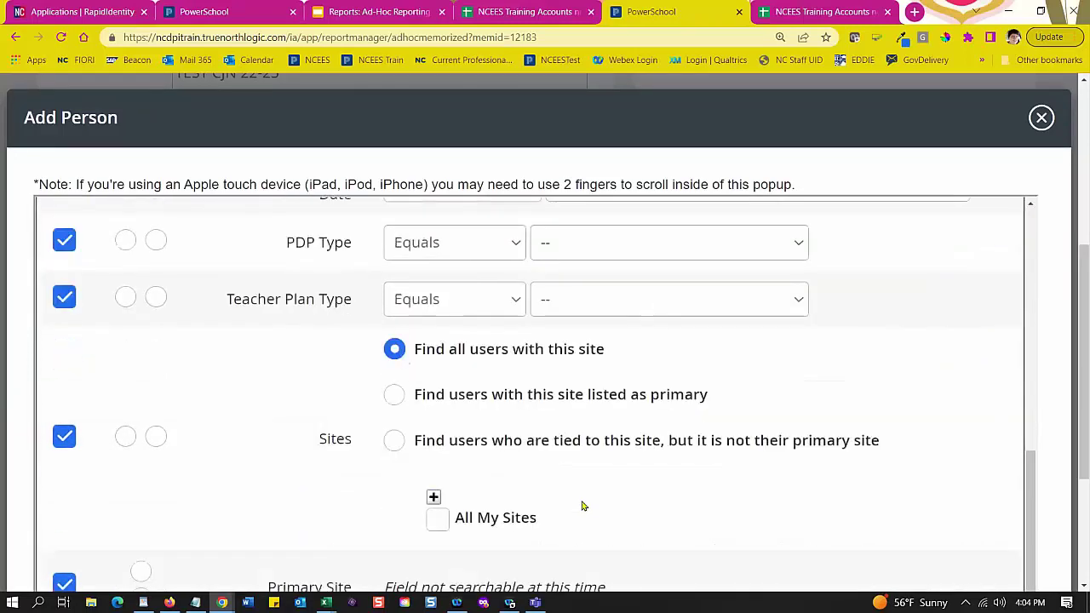
scroll(581, 506, "down", 10)
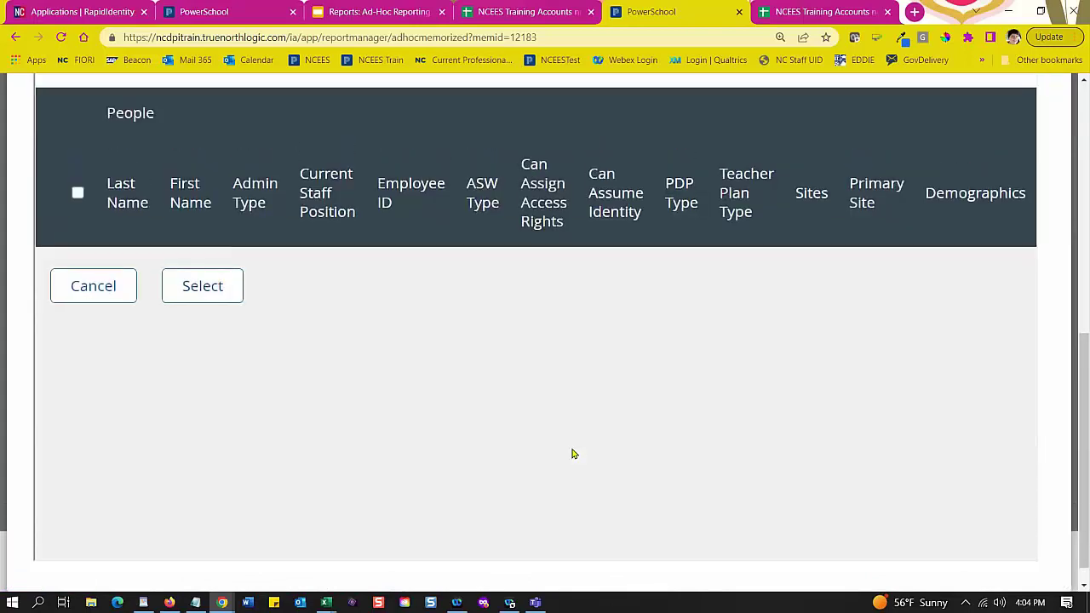
scroll(572, 454, "down", 3)
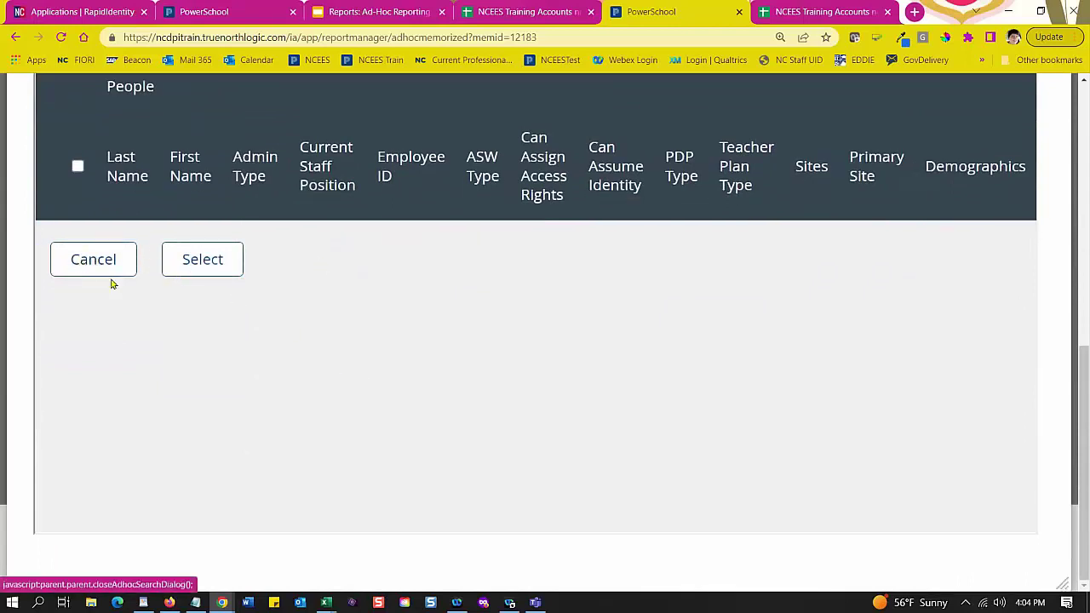
left_click(109, 279)
scroll(671, 476, "up", 2)
scroll(671, 476, "up", 2)
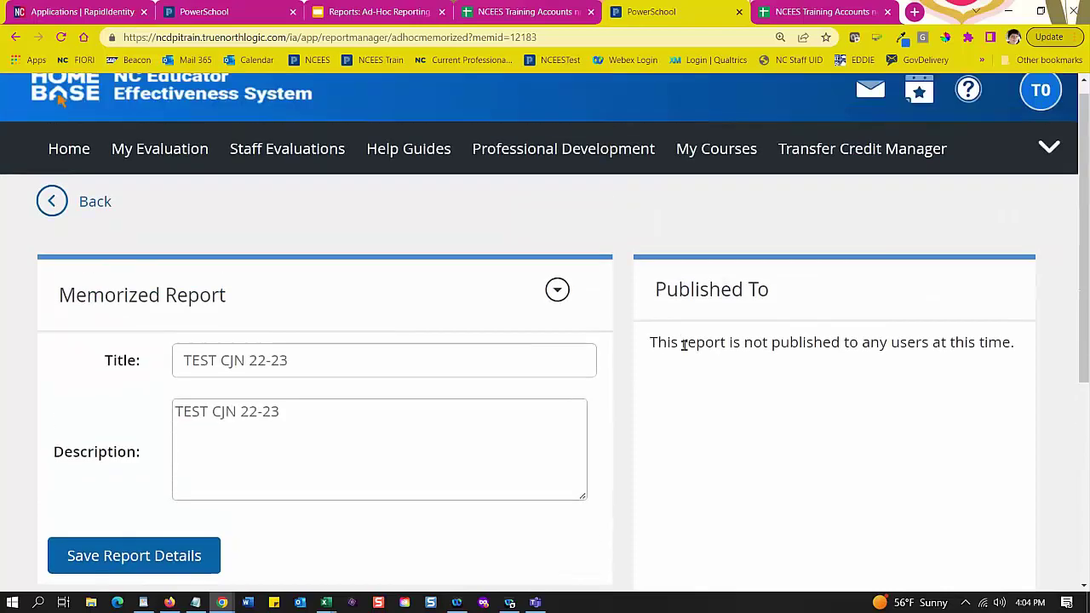
scroll(849, 460, "down", 4)
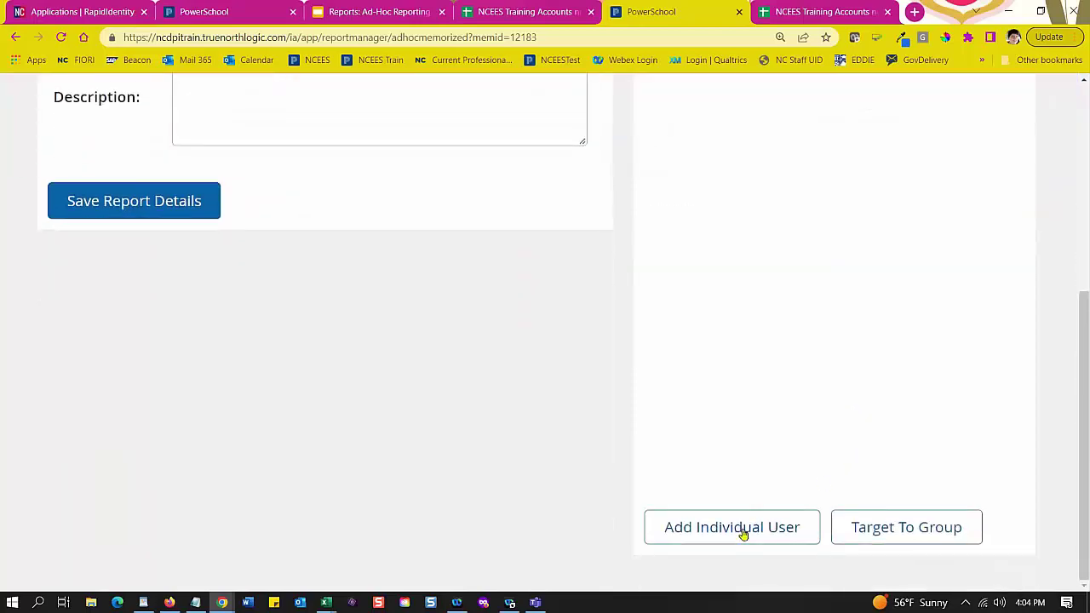
Step: Search Add Individual User by a person's first name
left_click(743, 534)
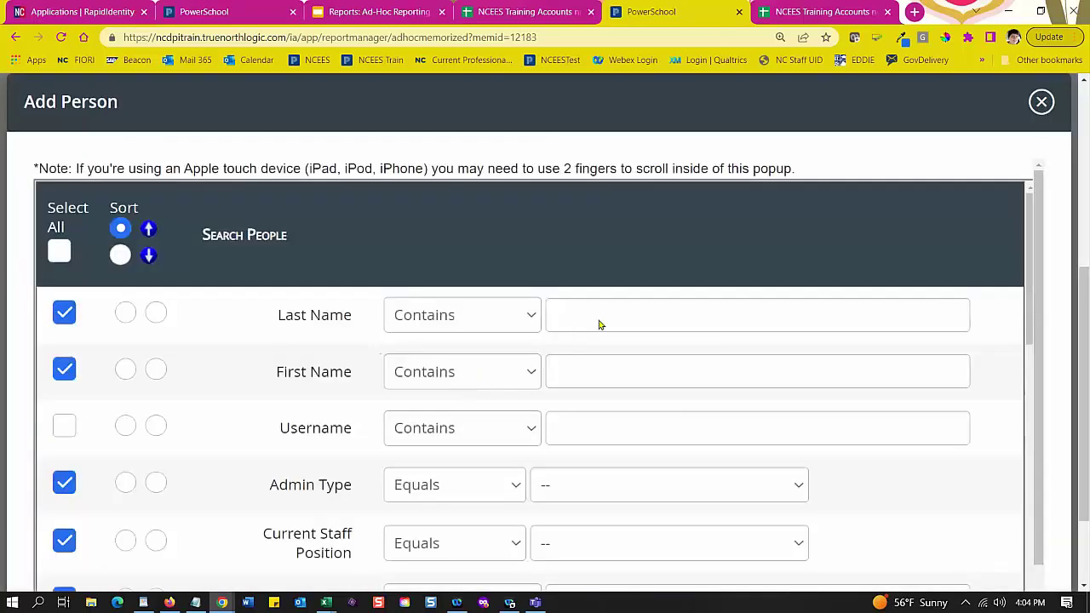
left_click(592, 313)
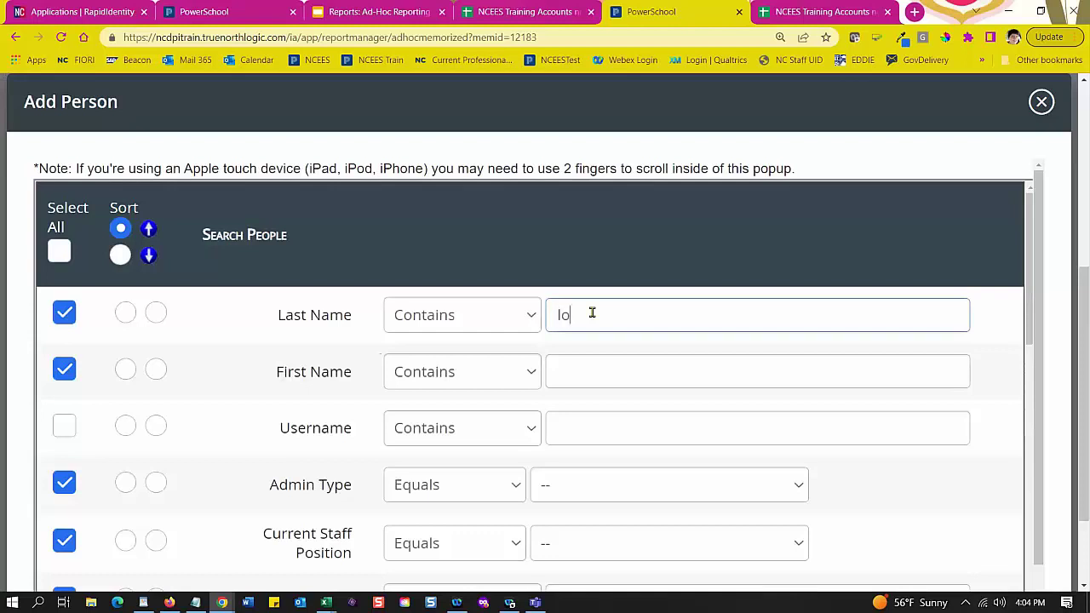
left_click(597, 358)
type("audrey")
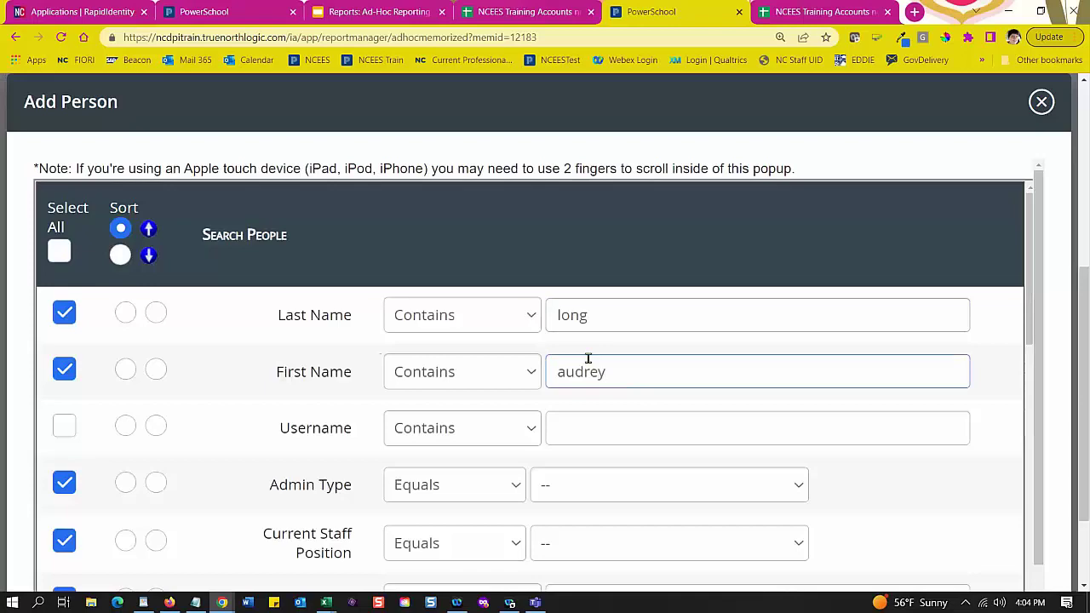
scroll(588, 358, "down", 10)
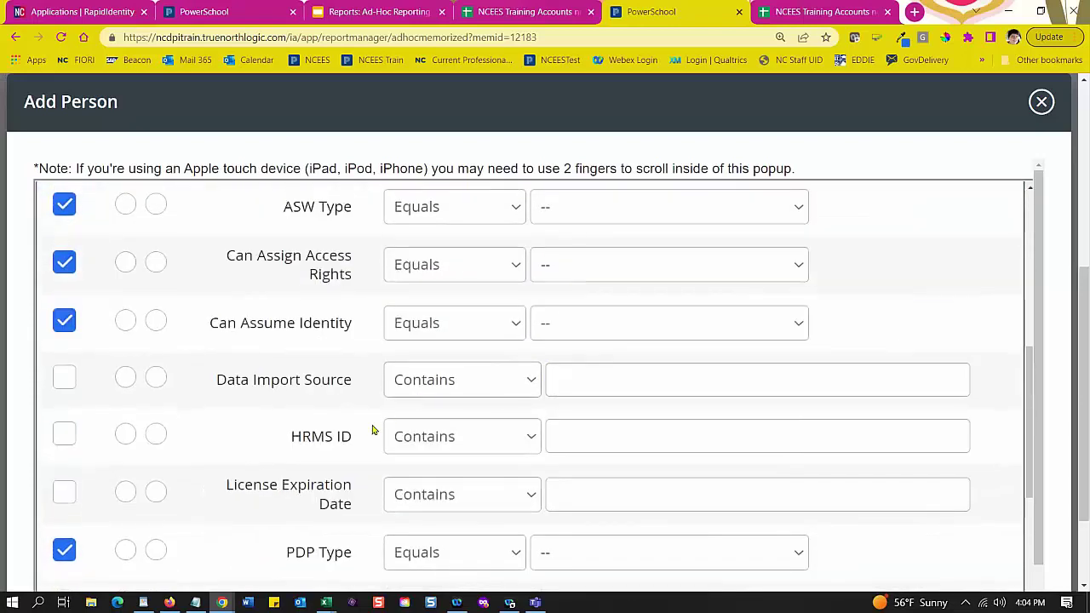
scroll(382, 430, "down", 5)
scroll(298, 453, "down", 3)
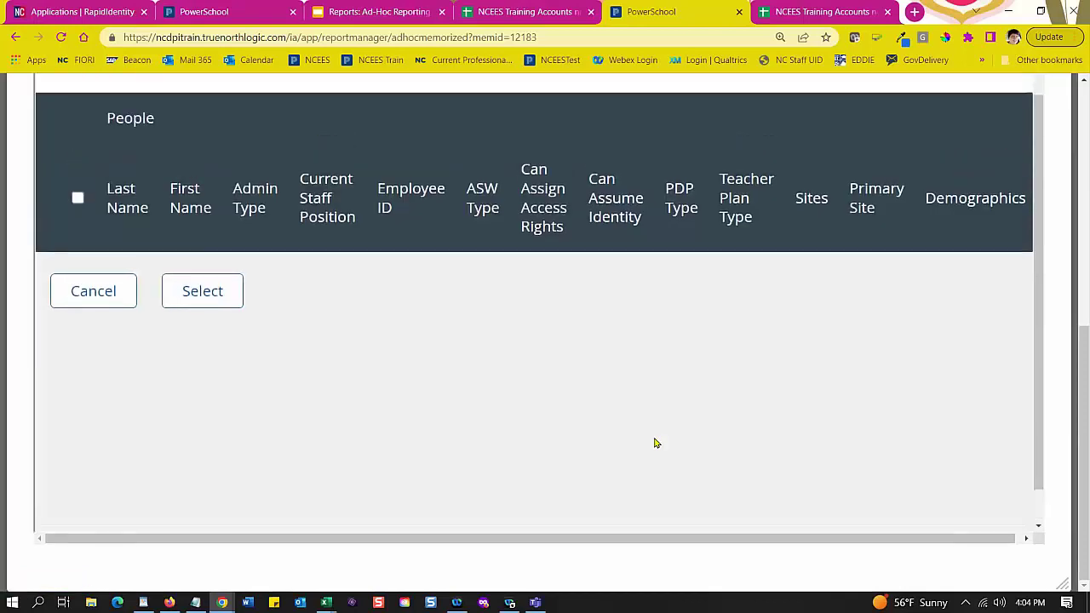
Step: Close the empty person search and start targeting the report to a group
scroll(656, 441, "up", 1)
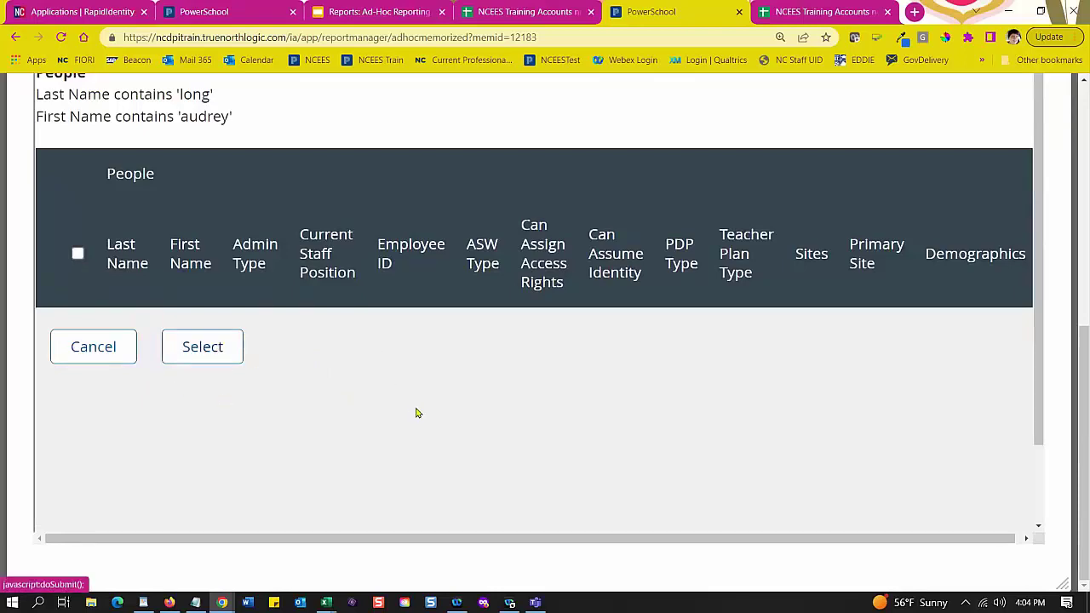
scroll(576, 408, "up", 3)
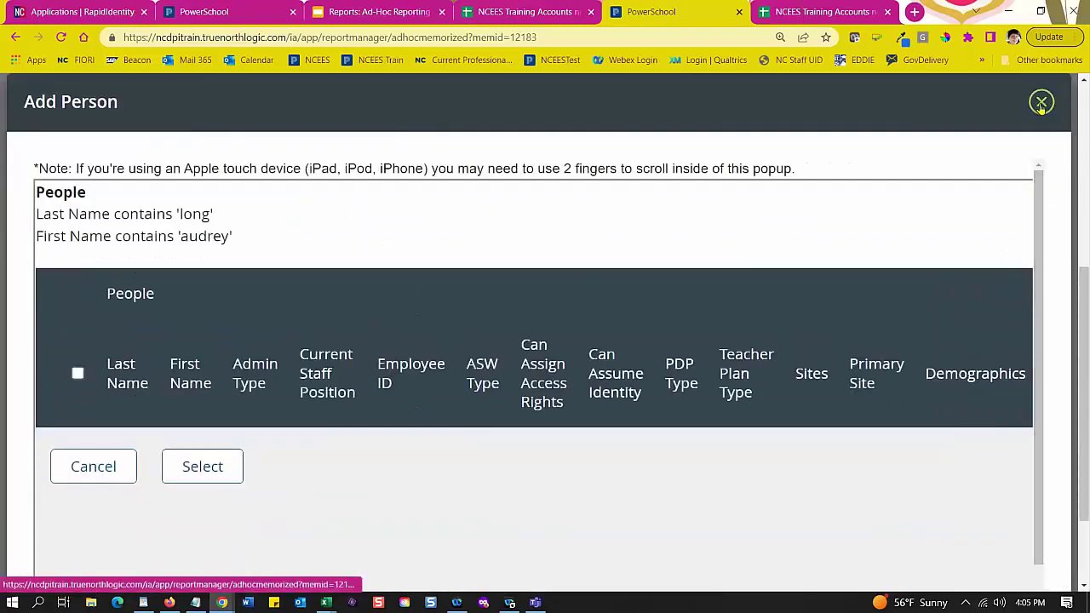
left_click(1042, 103)
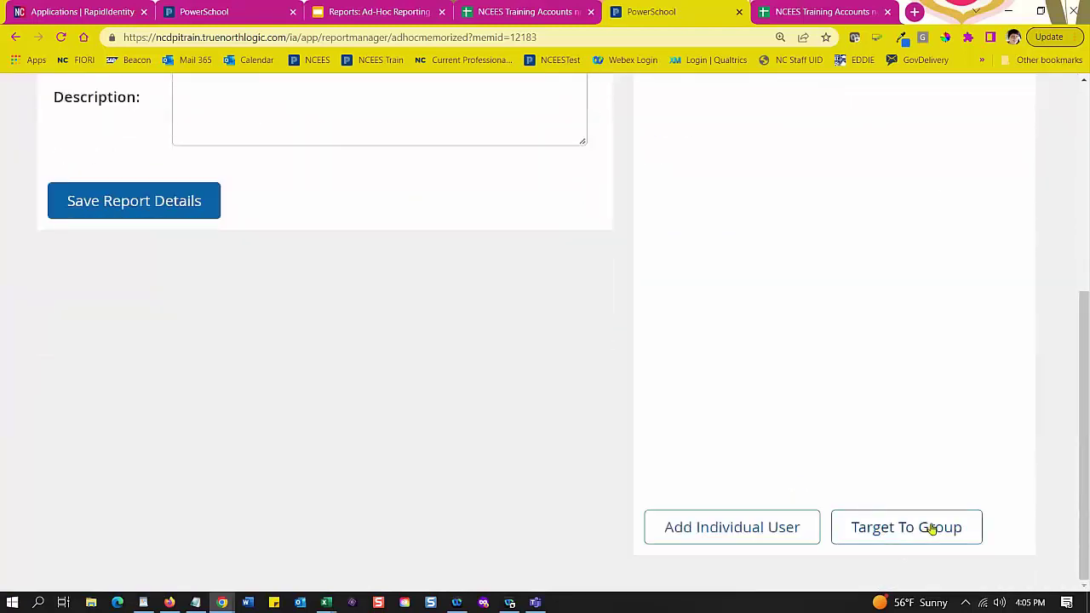
left_click(933, 531)
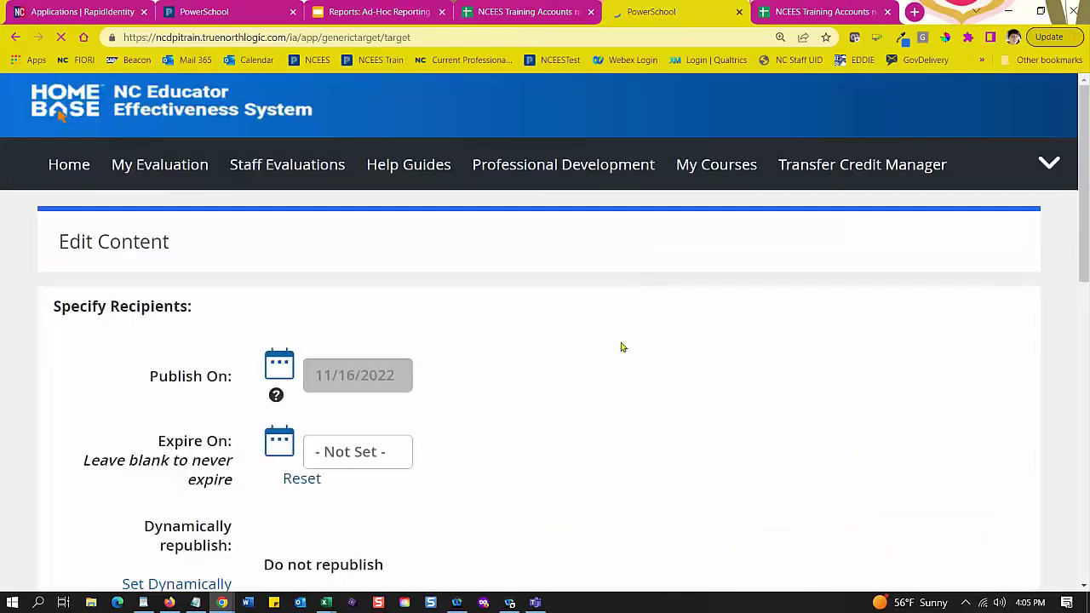
Step: Zoom out and pick 07/01/2027 as the Expire On date from the calendar
scroll(620, 343, "down", 3)
key("ctrl+minus")
key("ctrl+minus")
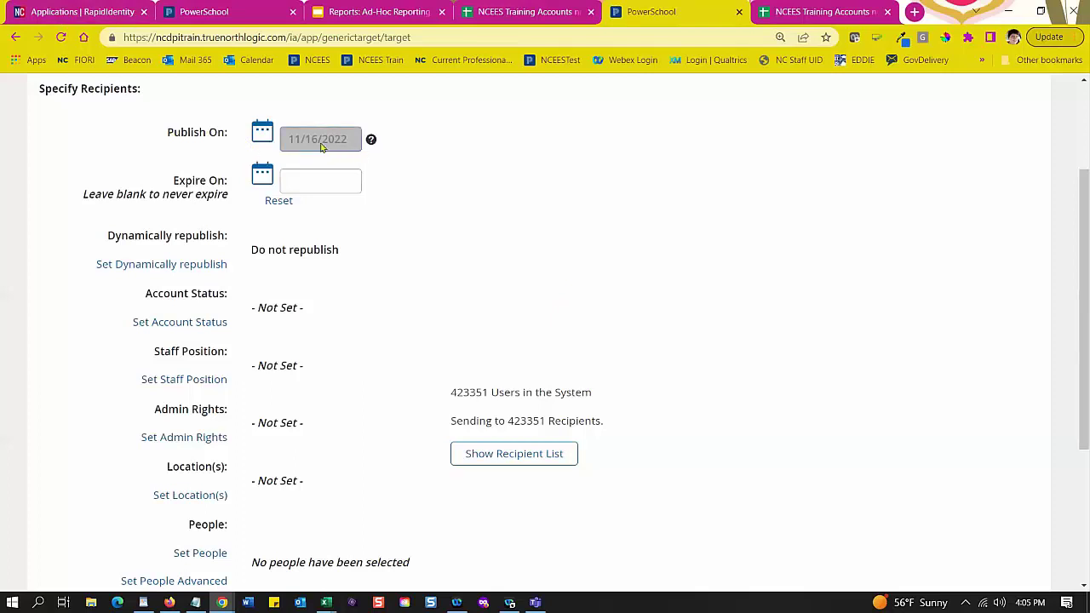
left_click(264, 178)
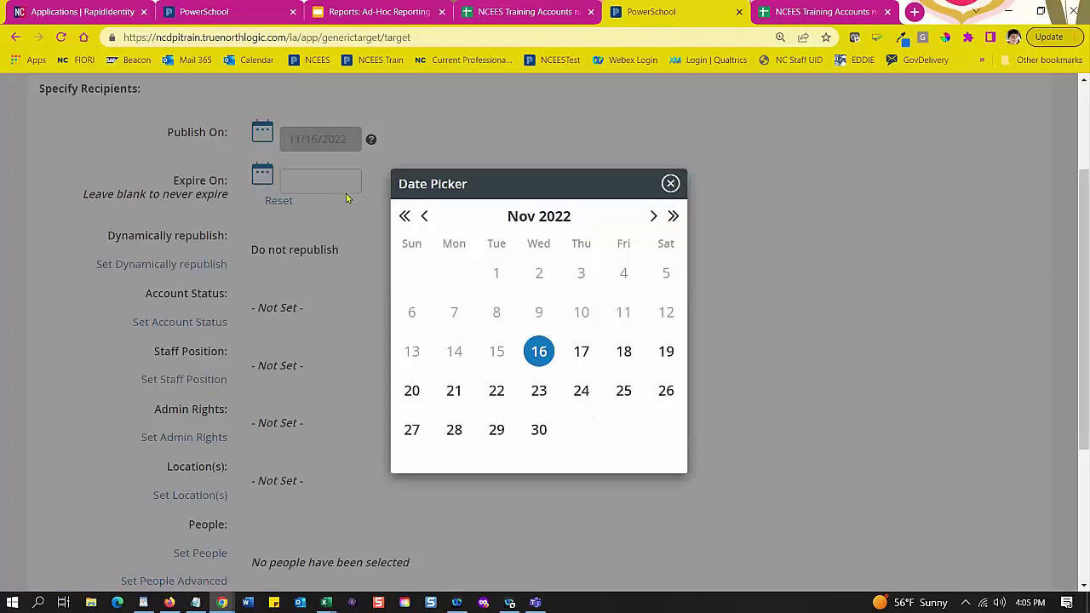
left_click(671, 219)
left_click(673, 218)
left_click(673, 219)
left_click(673, 218)
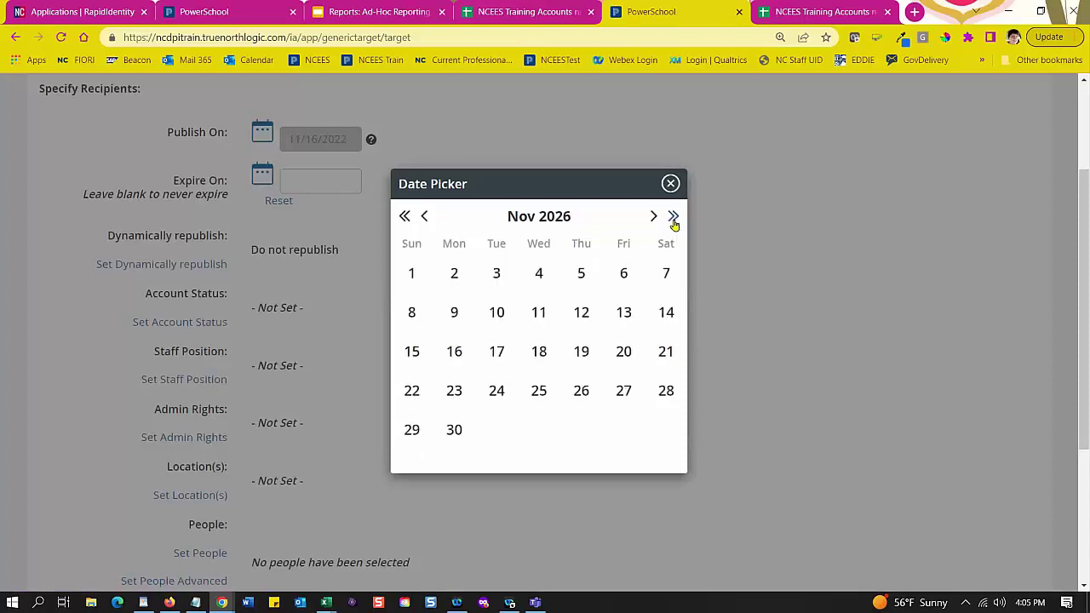
left_click(672, 218)
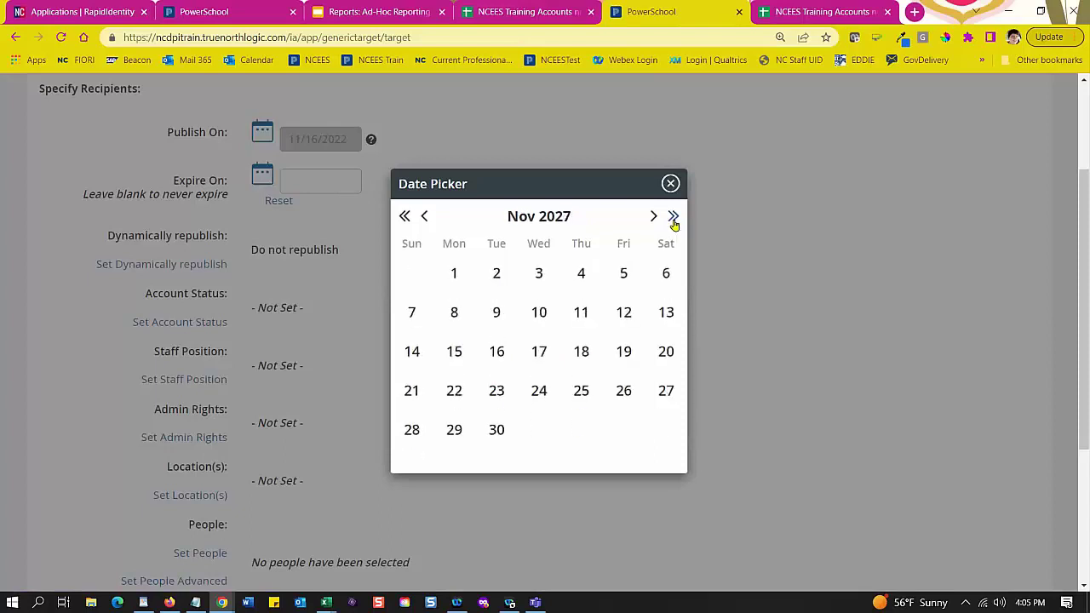
left_click(425, 219)
left_click(426, 219)
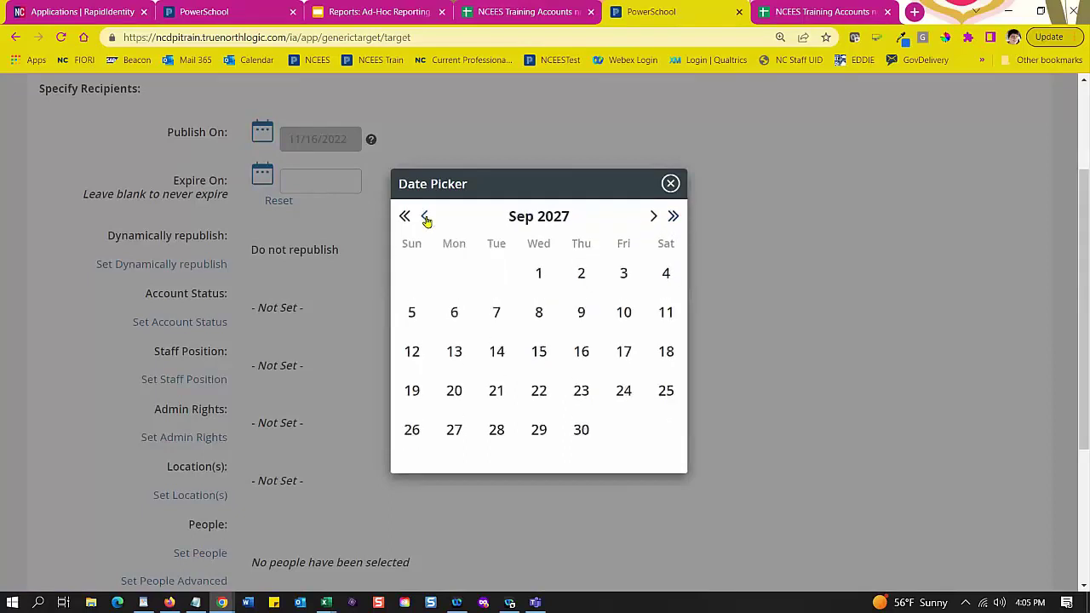
left_click(426, 218)
left_click(425, 218)
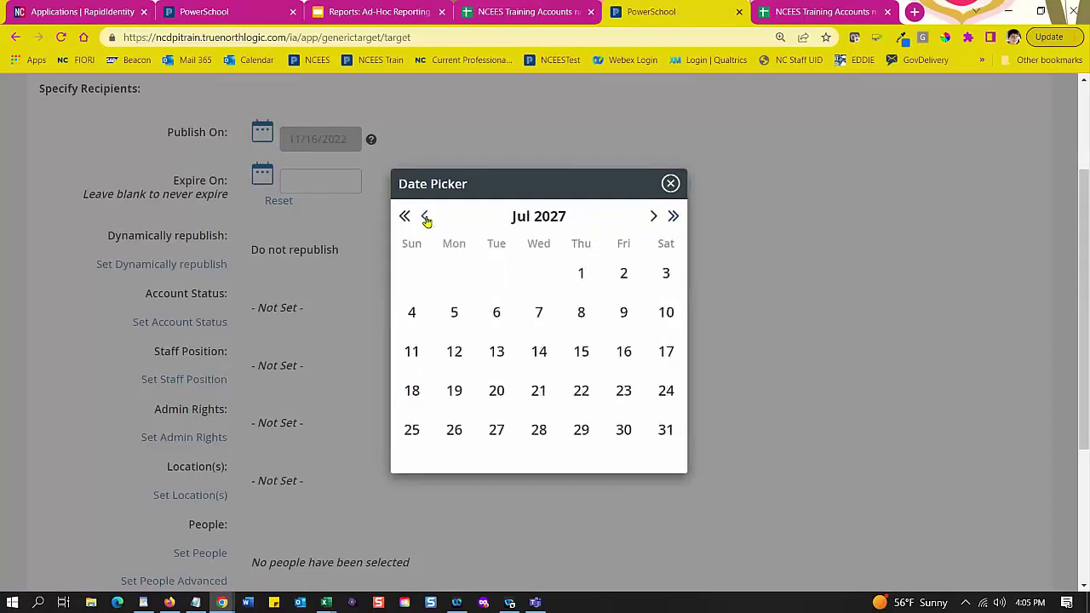
left_click(582, 274)
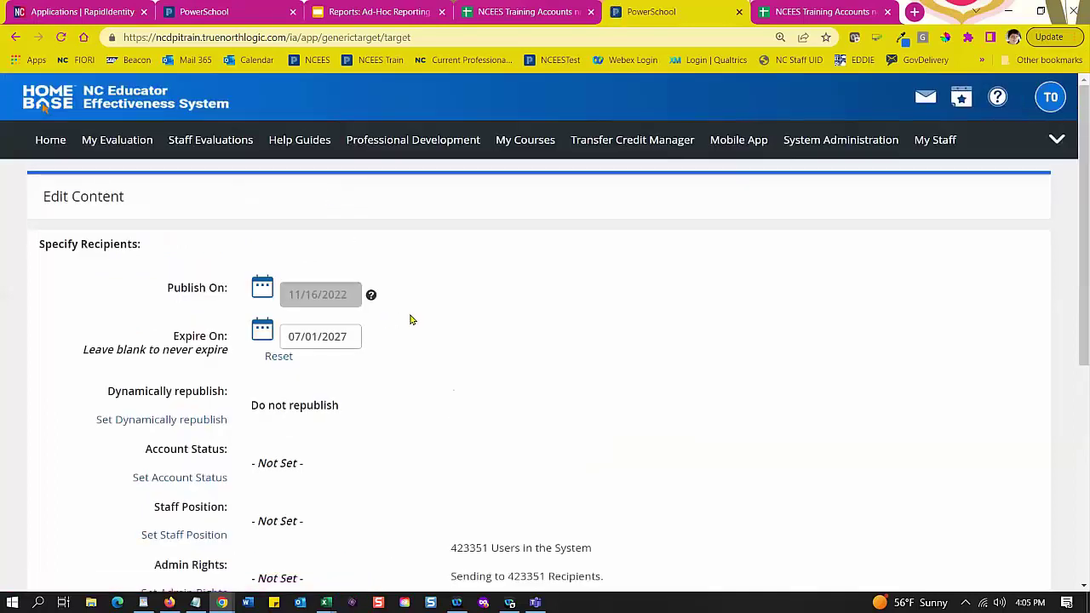
scroll(409, 319, "down", 2)
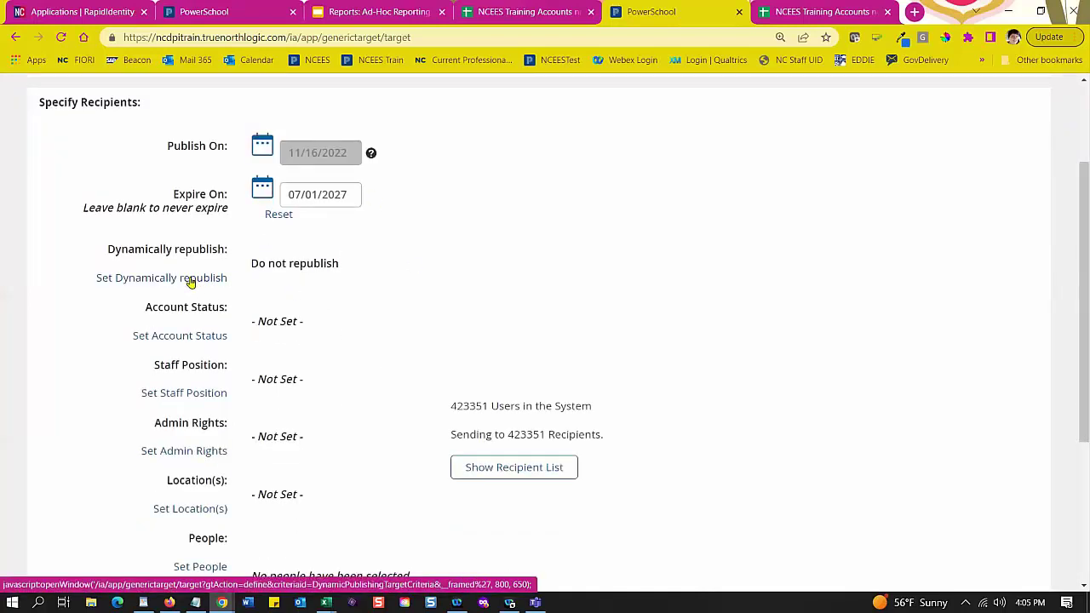
Step: Set Dynamically republish to Automatically republish
left_click(191, 278)
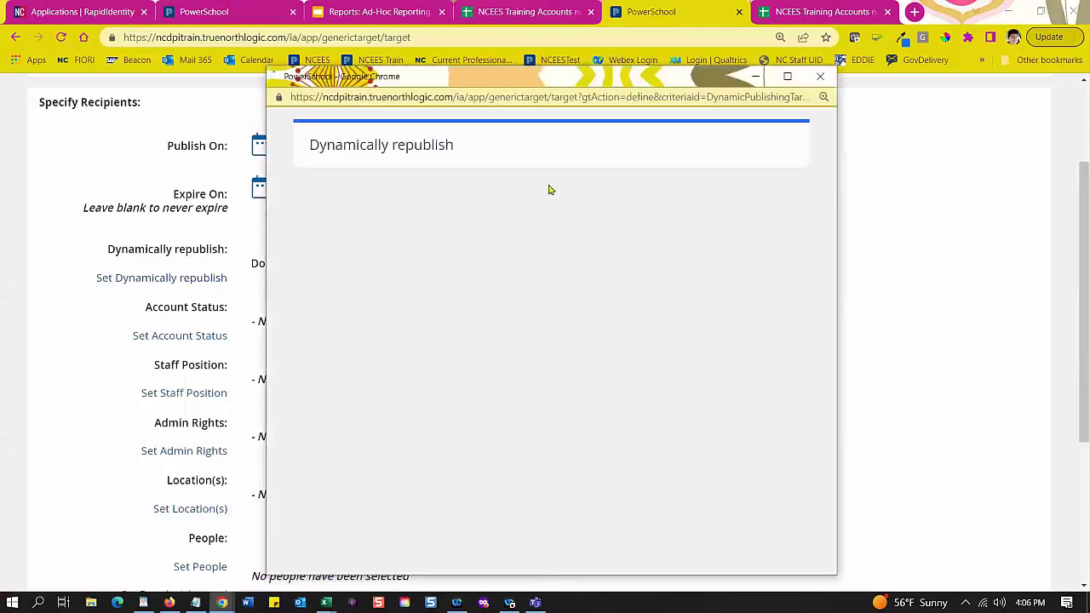
left_click(443, 347)
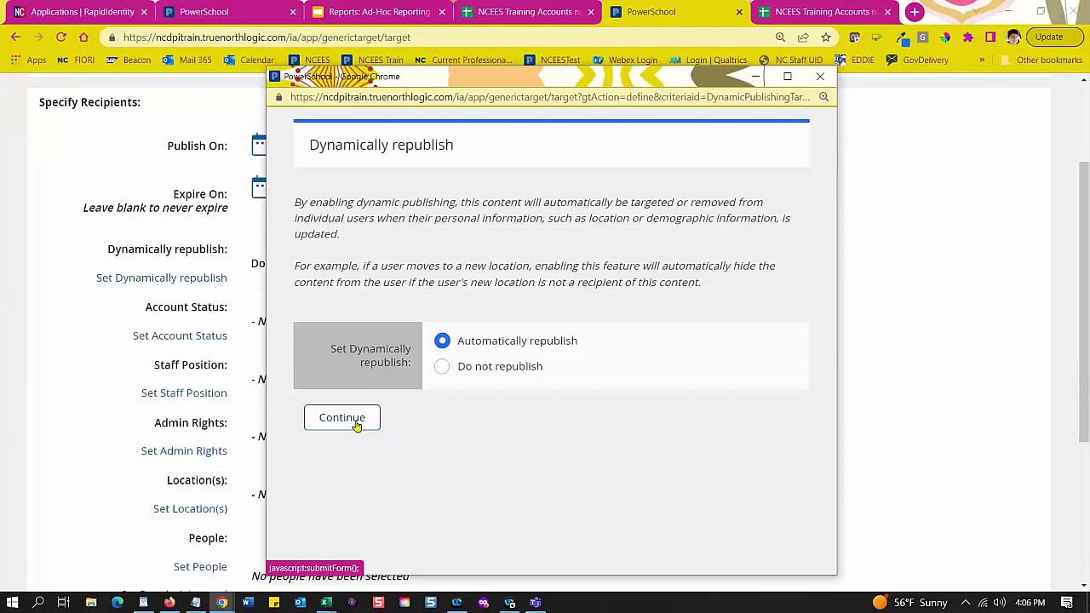
left_click(357, 426)
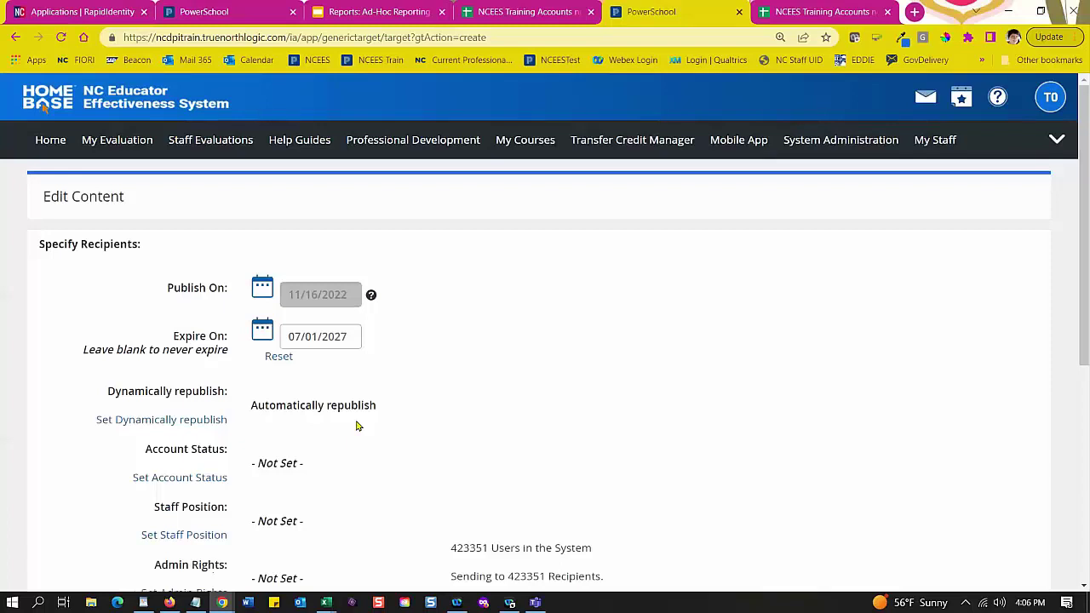
Step: Set Account Status to Active Accounts, cutting recipients to 164702
scroll(443, 383, "down", 3)
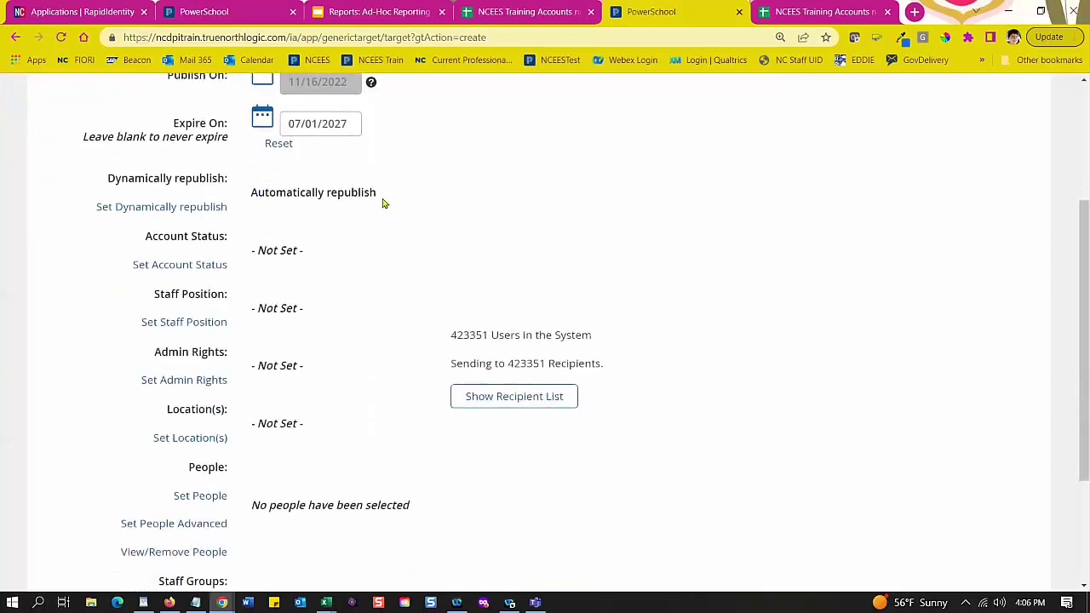
scroll(382, 199, "down", 2)
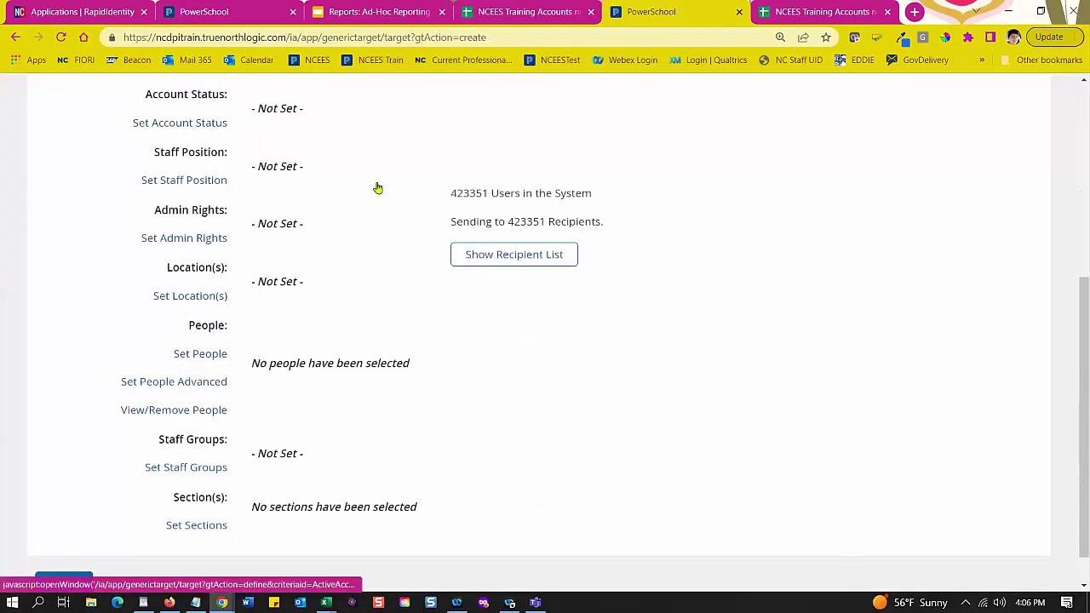
left_click(377, 187)
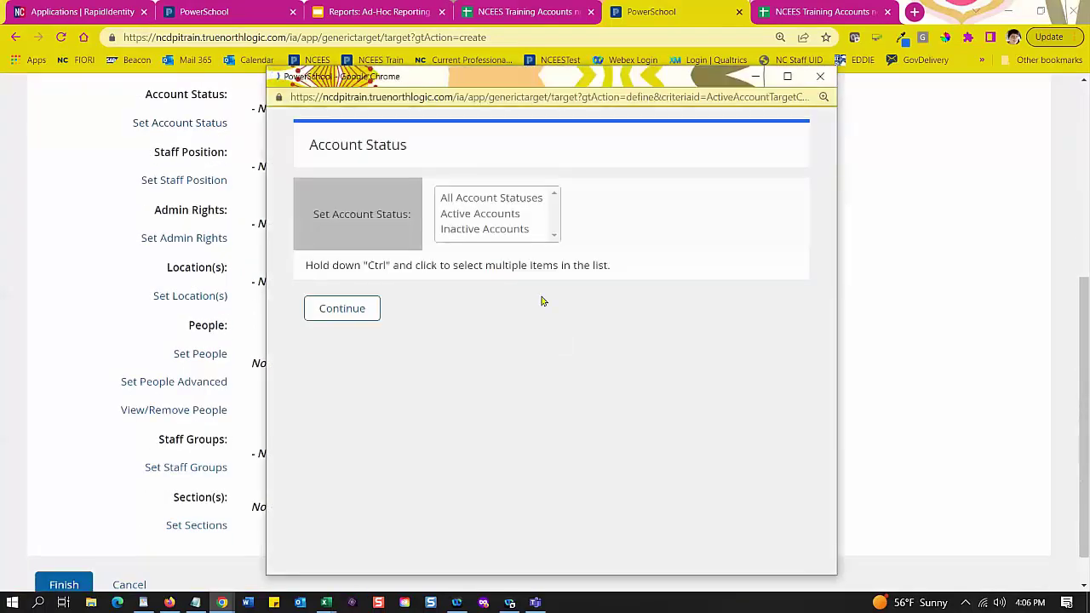
left_click(454, 219)
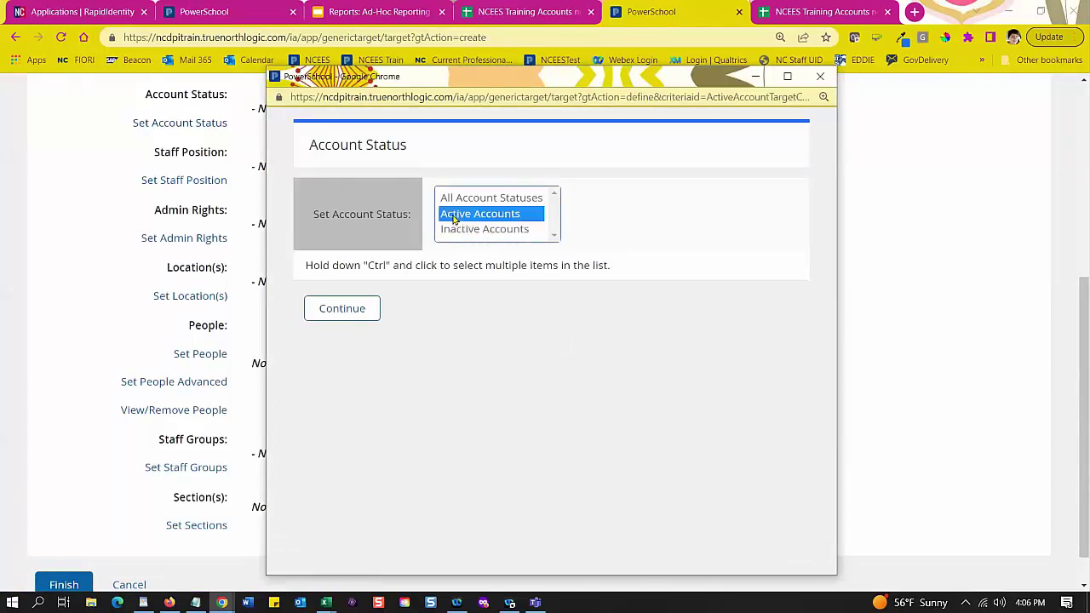
left_click(367, 312)
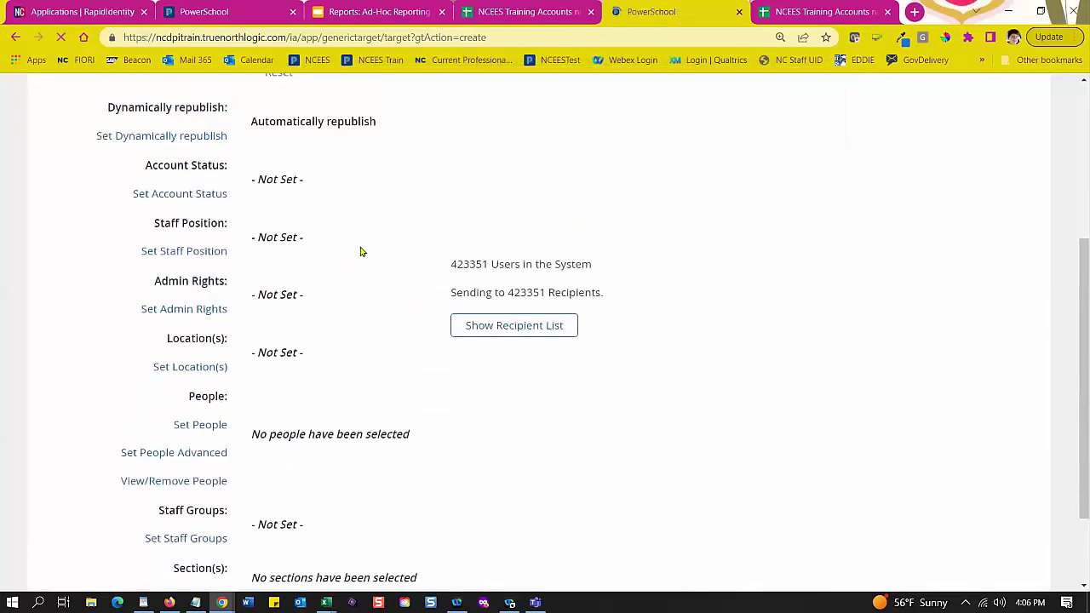
scroll(342, 311, "down", 3)
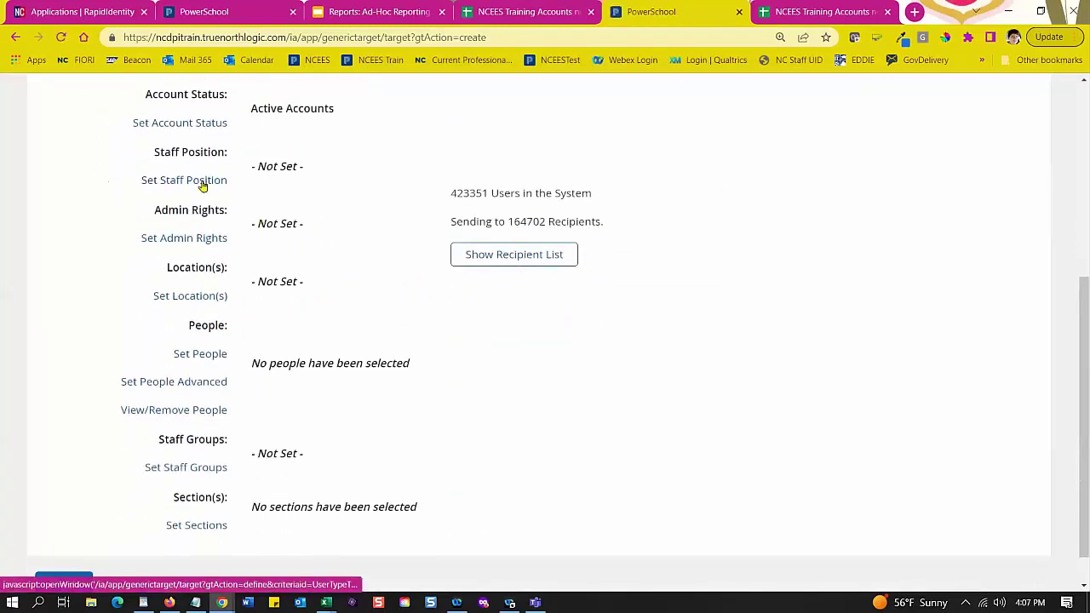
Step: Set Staff Position to Administrative
left_click(202, 183)
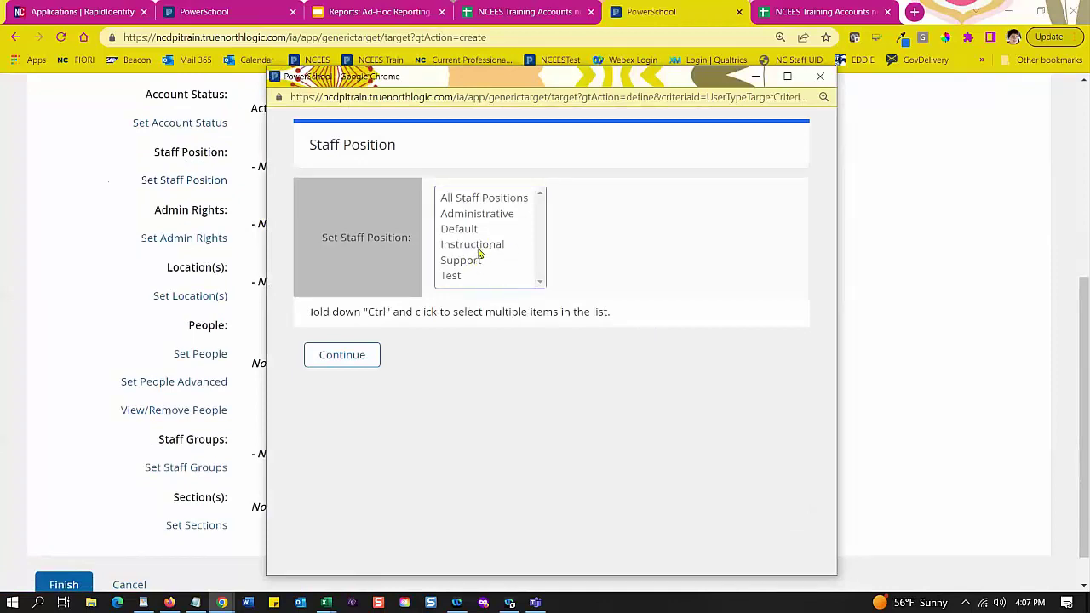
left_click(466, 218)
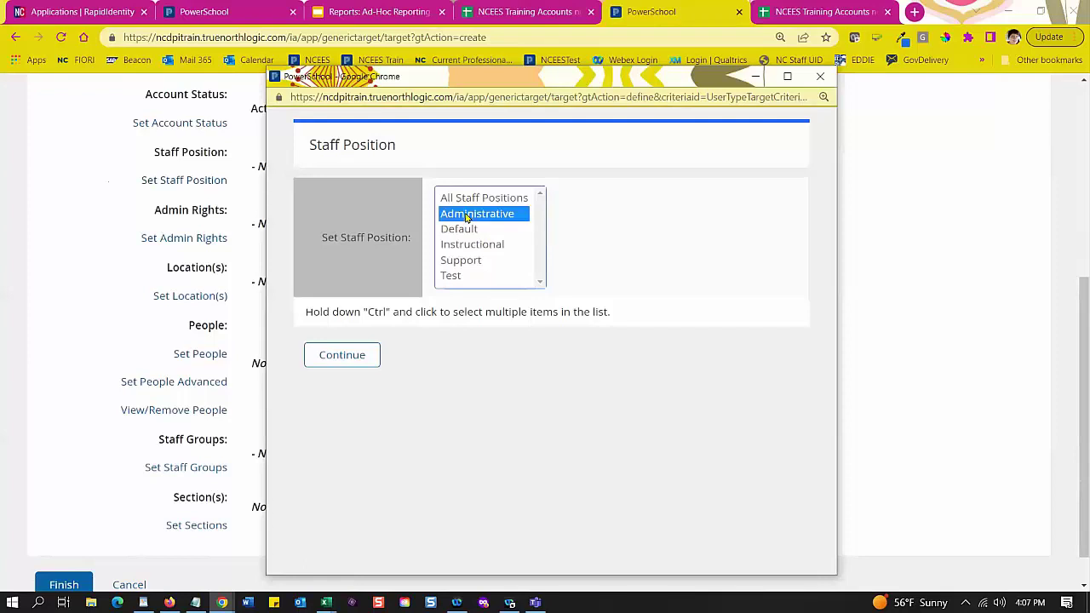
left_click(361, 354)
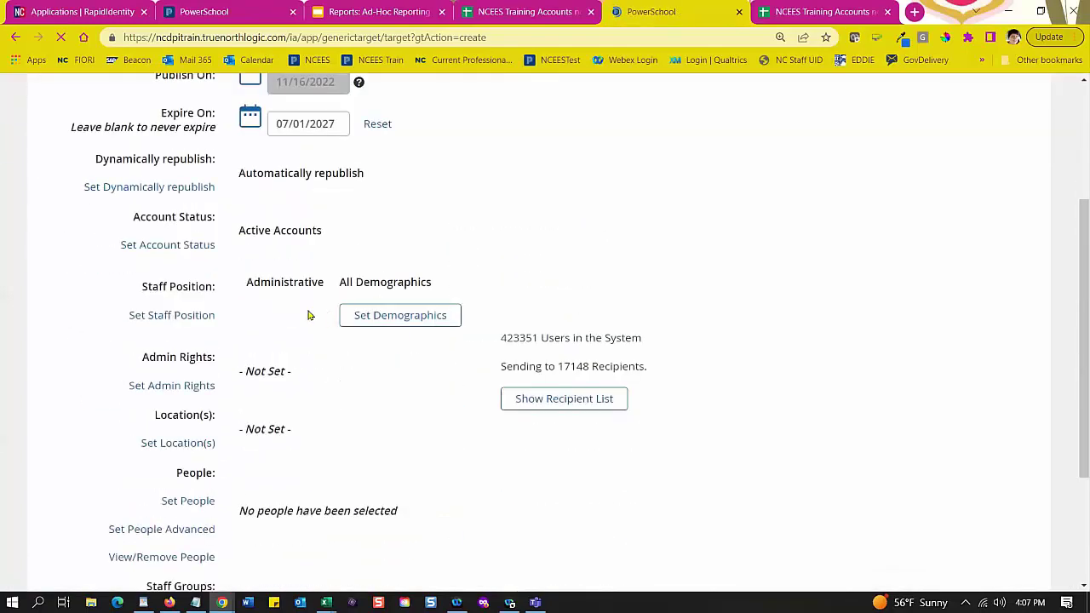
Step: Set Demographics to the Principal role under Administrative, leaving 6925 recipients
left_click(396, 317)
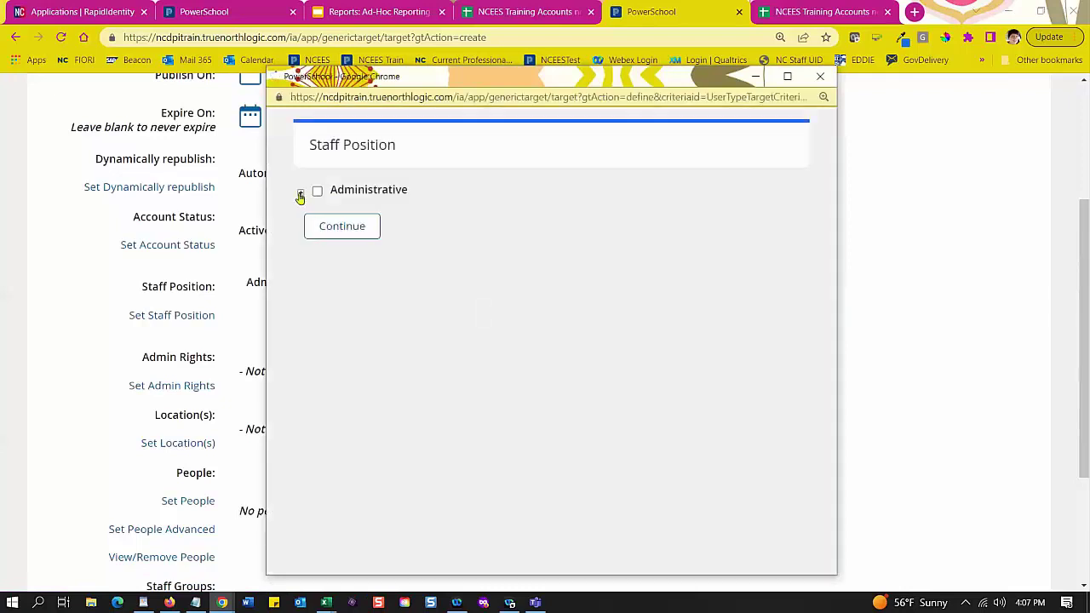
left_click(300, 194)
left_click(319, 223)
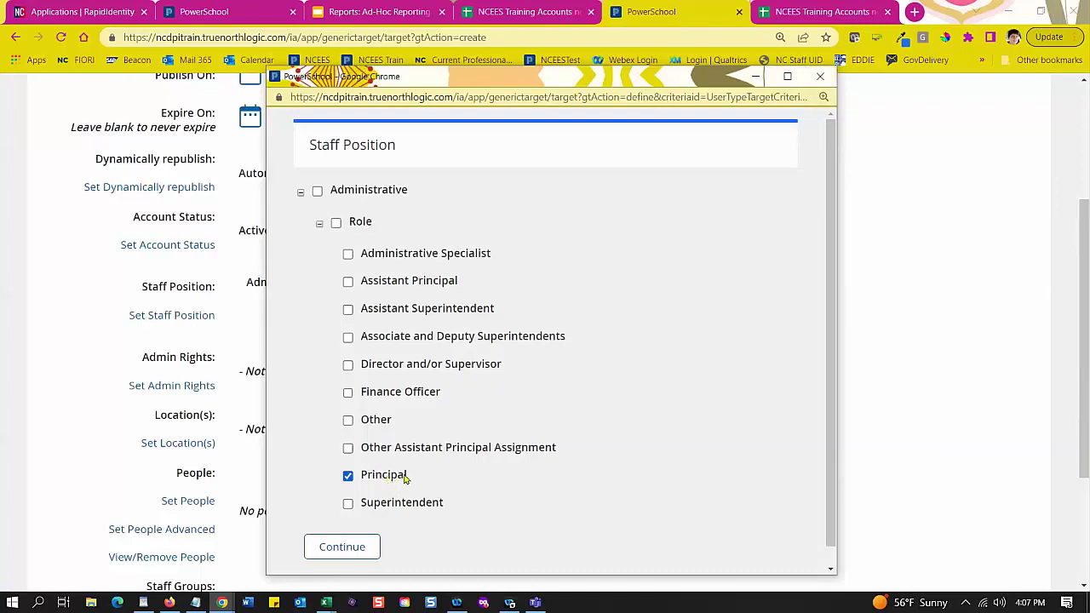
left_click(822, 79)
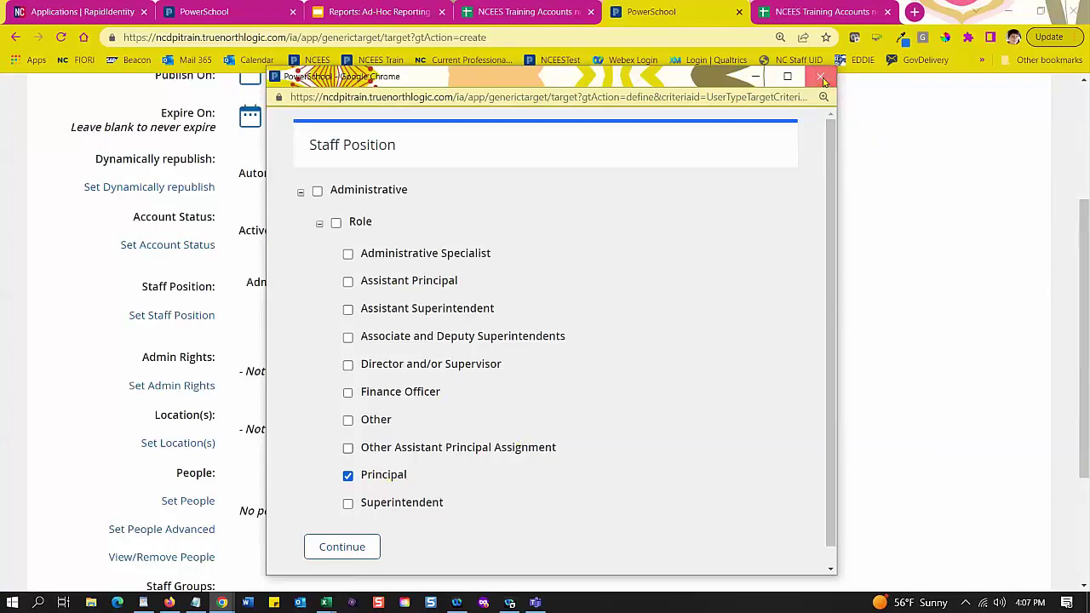
left_click(373, 546)
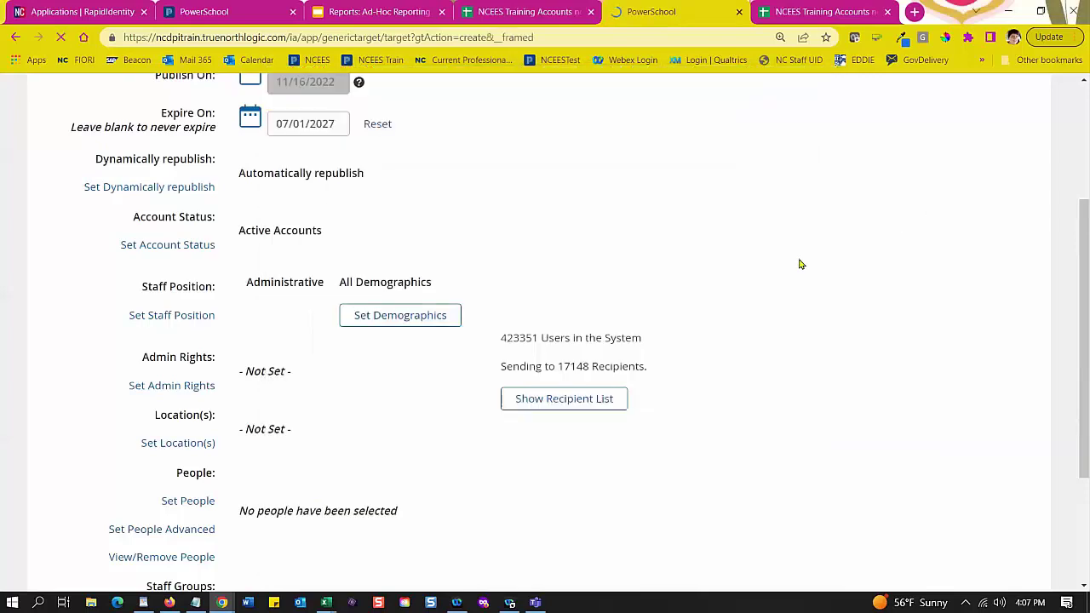
scroll(791, 266, "down", 3)
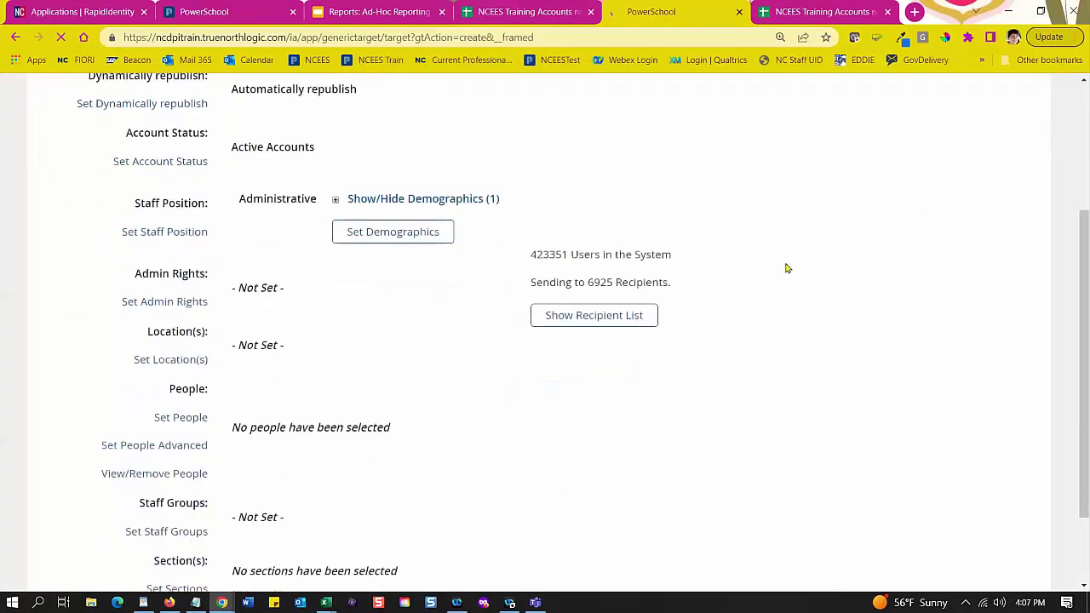
left_click_drag(530, 252, 570, 252)
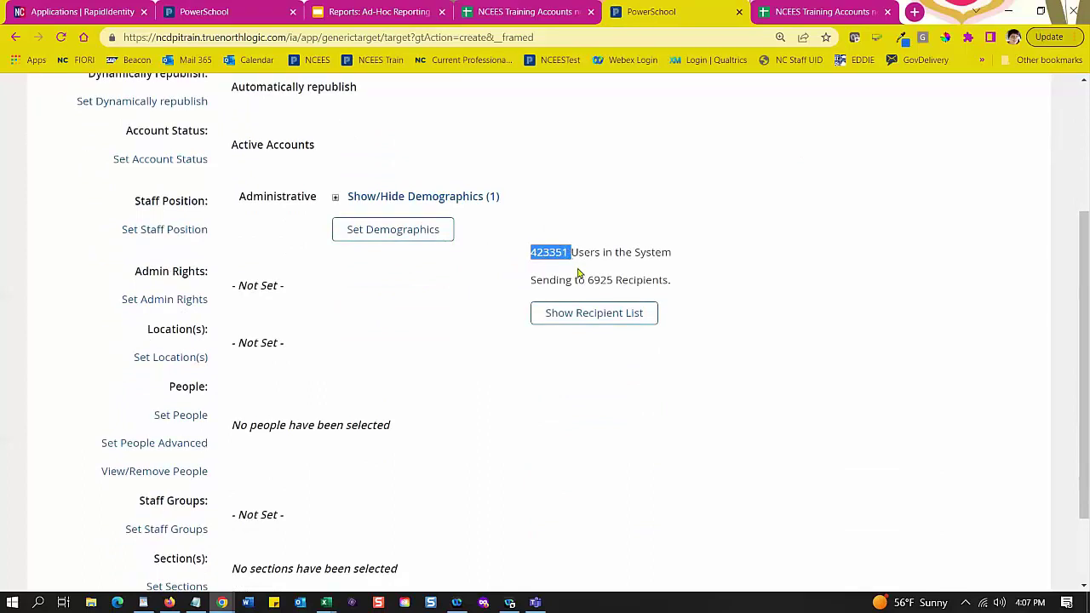
left_click_drag(586, 279, 611, 284)
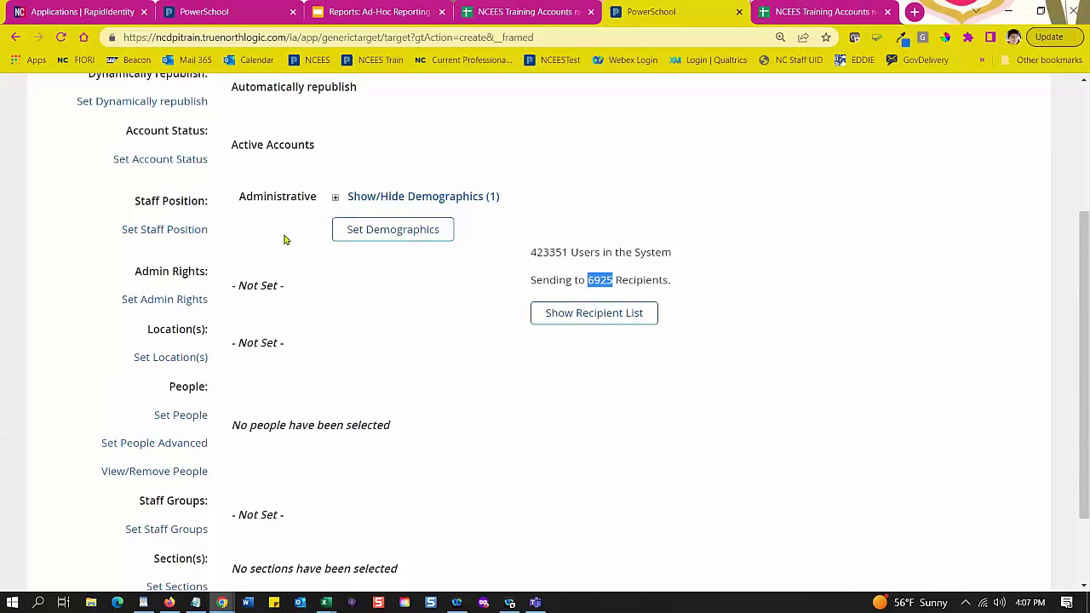
Step: Set Admin Rights to Site Administrator, trimming recipients to 6800
left_click(160, 304)
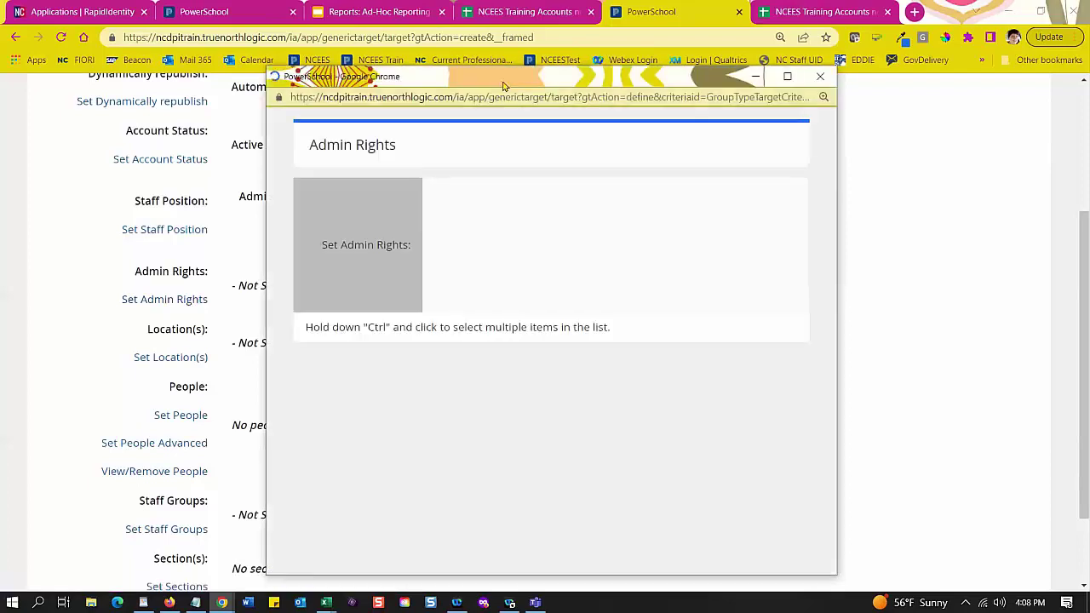
left_click_drag(503, 79, 443, 51)
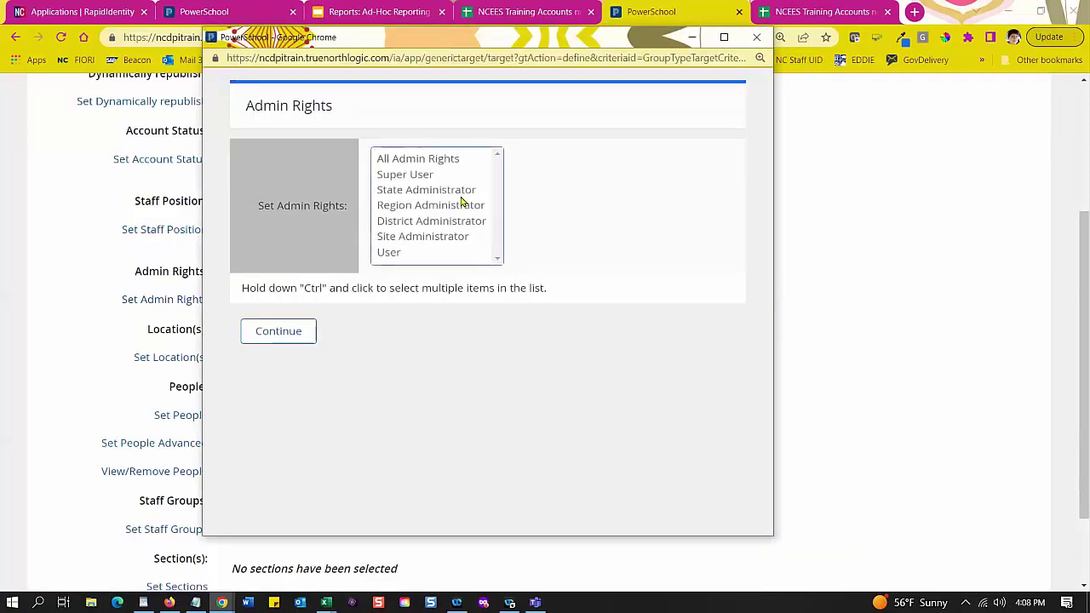
left_click(421, 239)
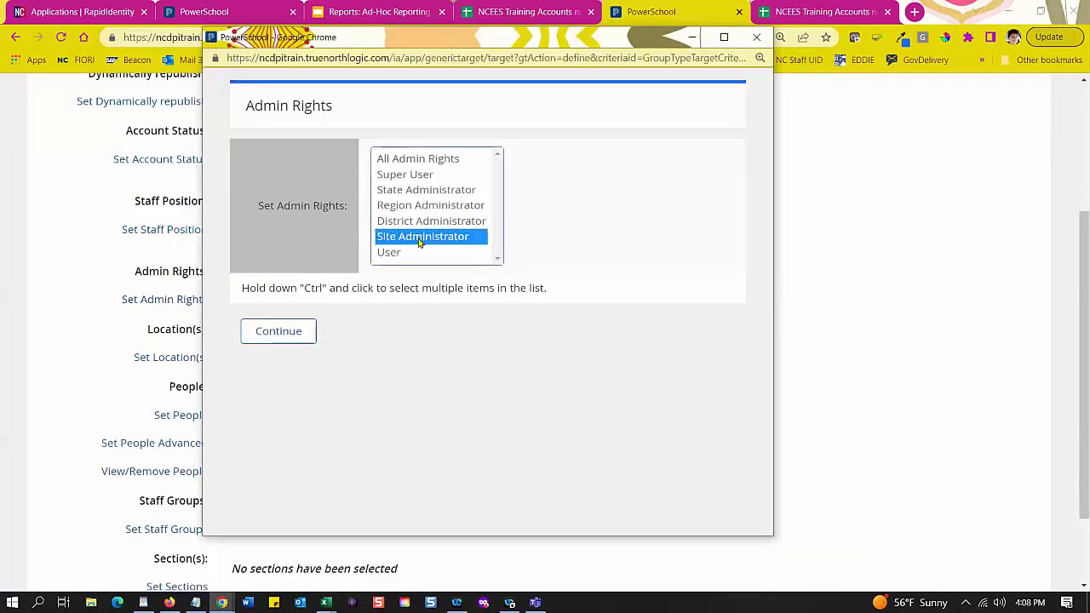
left_click(302, 334)
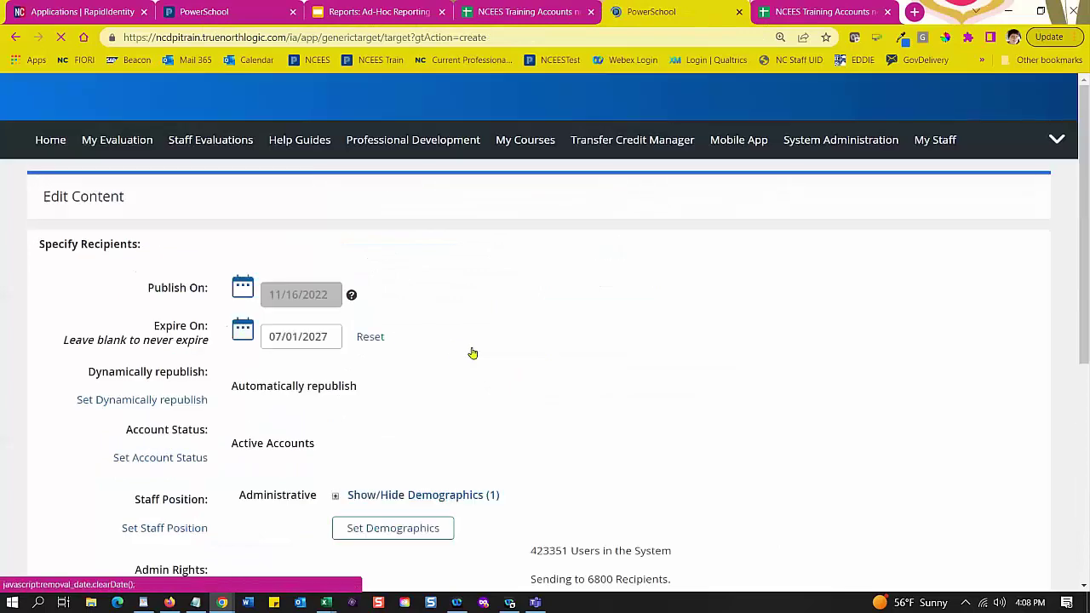
scroll(526, 357, "down", 3)
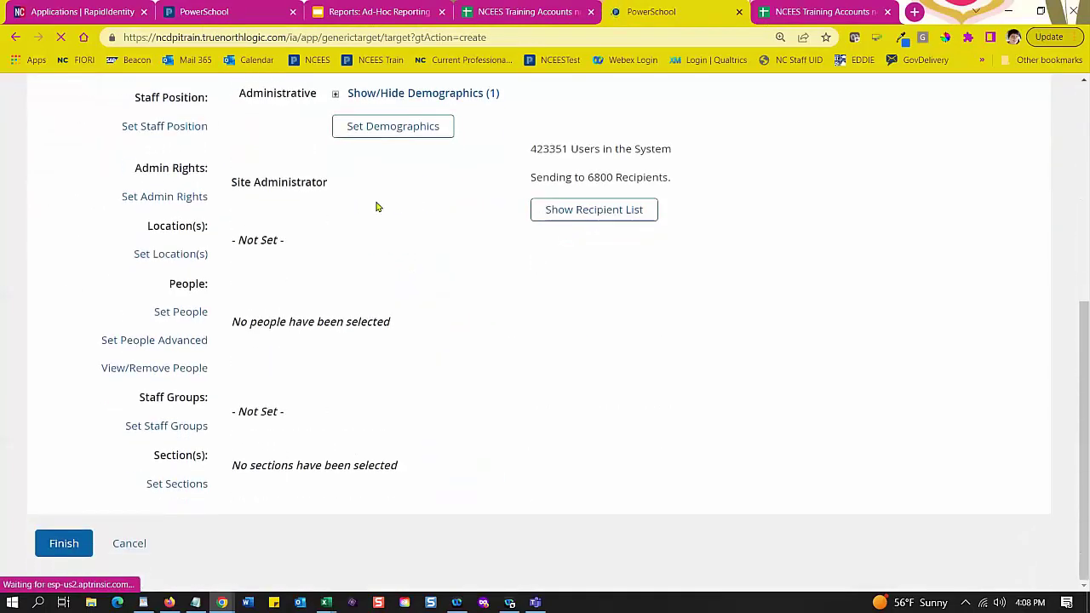
double_click(610, 176)
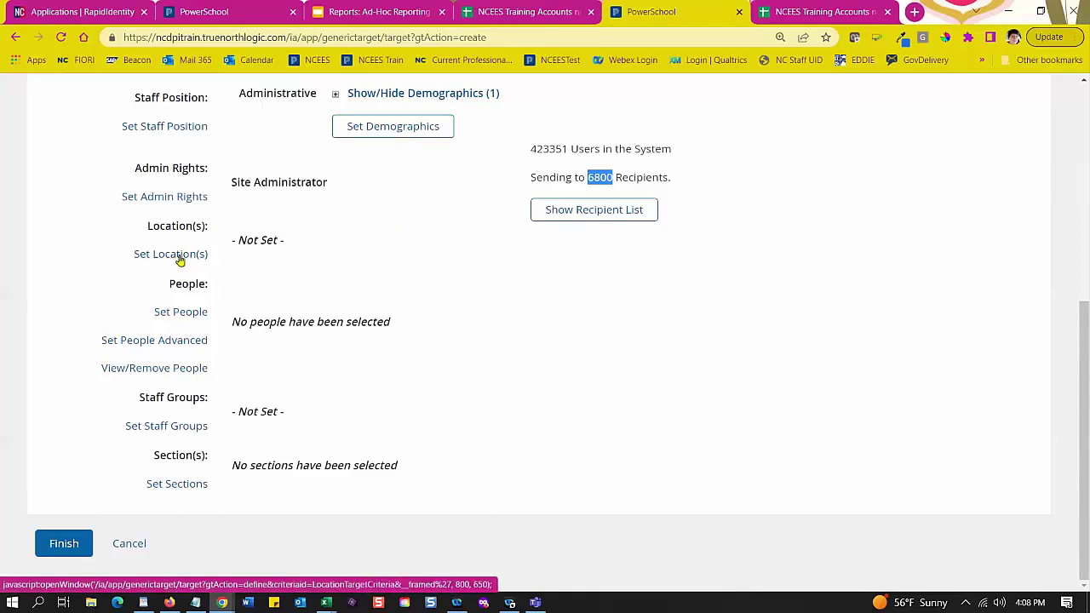
Step: Set the location type to School and add 010000-Train from Alamance-Burlington Schools-Train
left_click(180, 257)
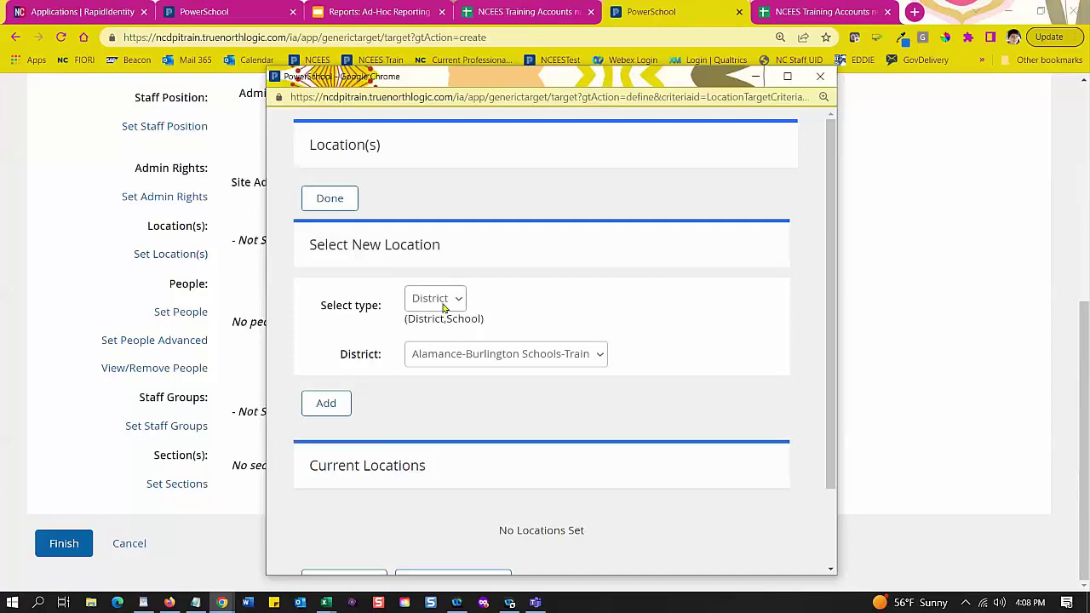
left_click(442, 305)
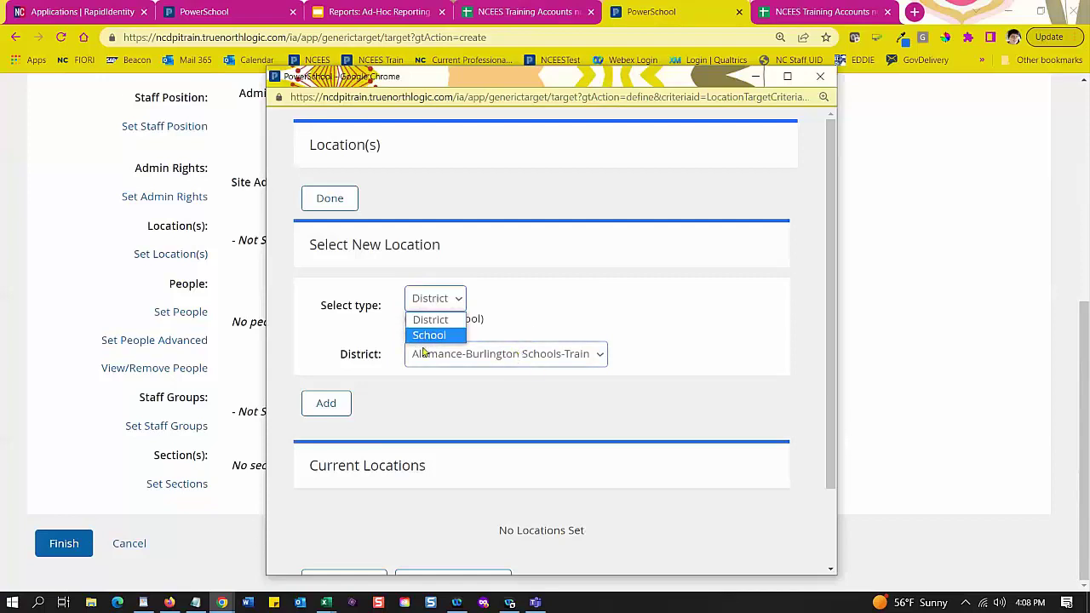
left_click(441, 335)
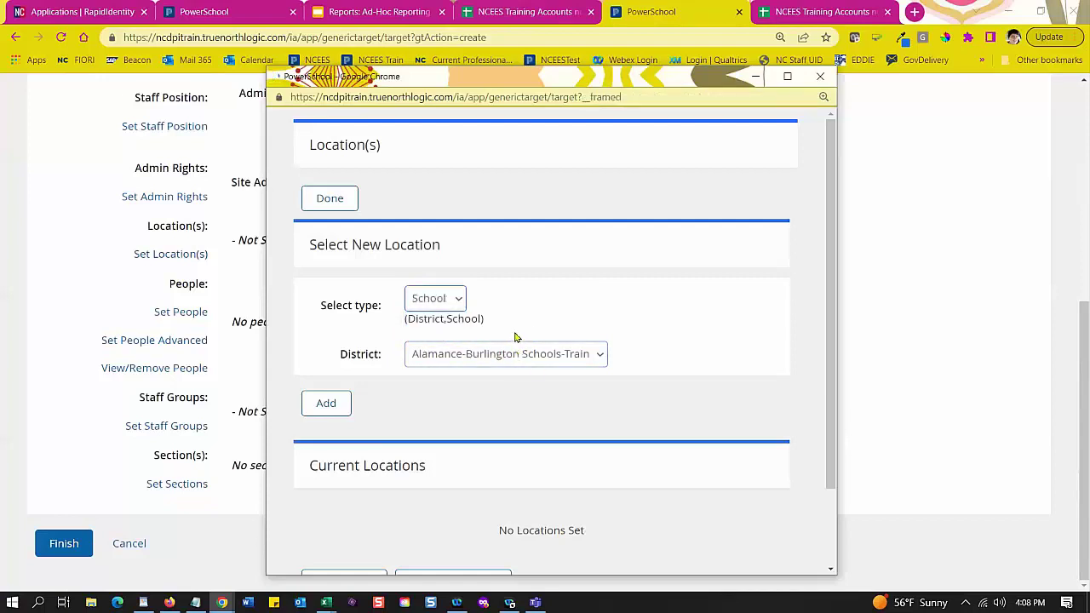
left_click(462, 358)
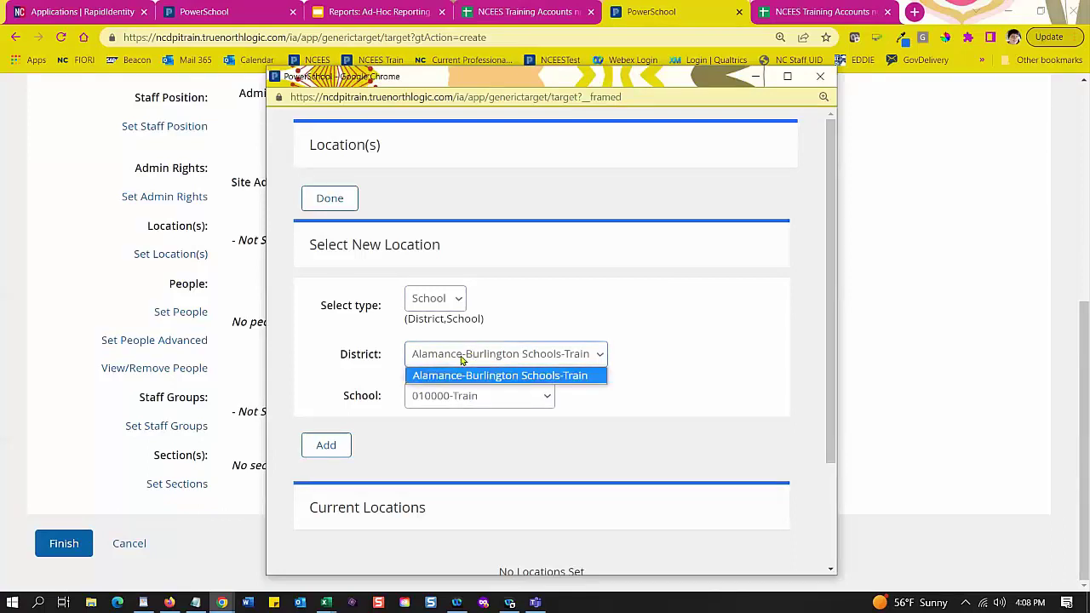
left_click(457, 400)
left_click(457, 405)
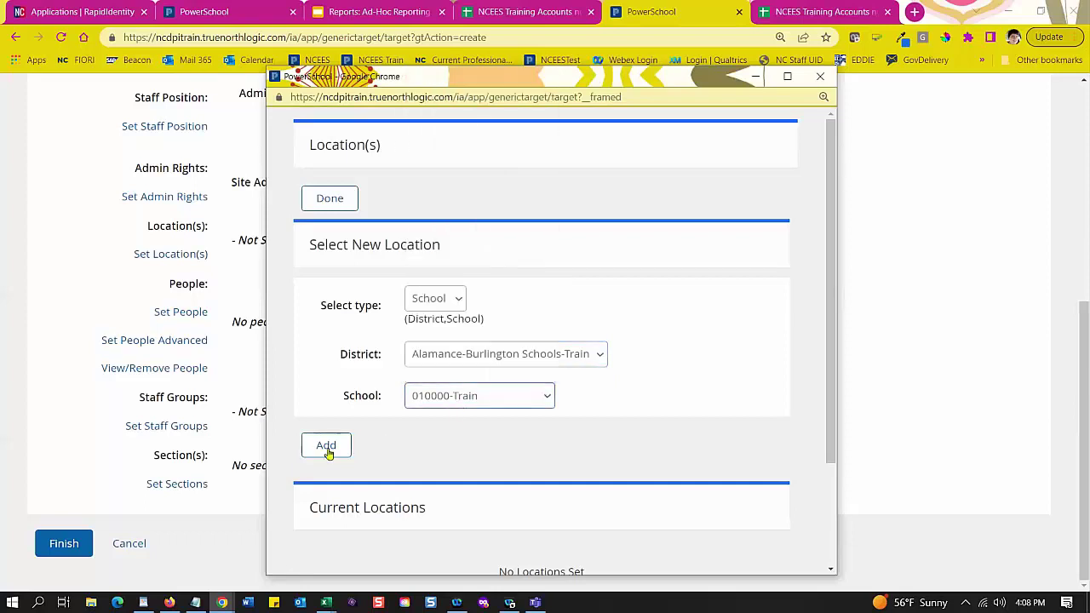
Step: Add school 010311-Train and finish the locations, leaving 2 recipients
scroll(626, 409, "down", 3)
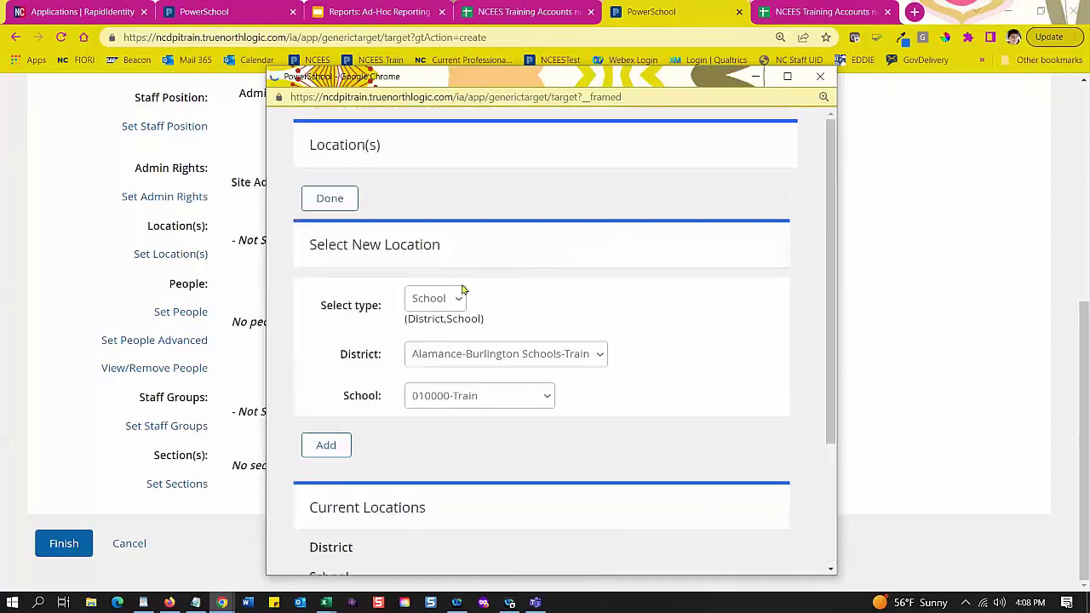
scroll(570, 404, "down", 2)
left_click(486, 226)
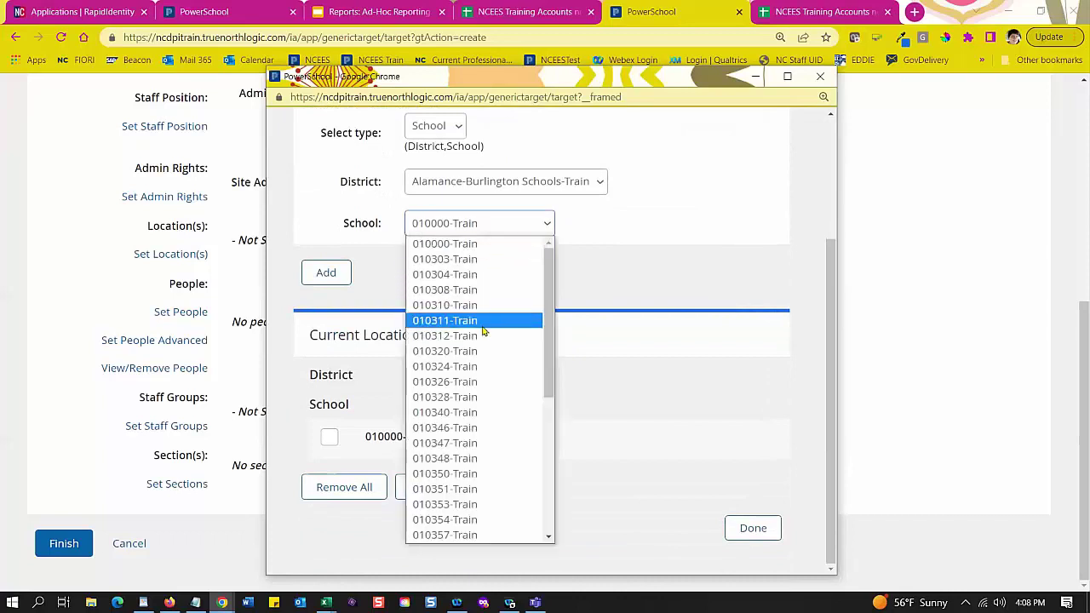
left_click(484, 321)
left_click(327, 273)
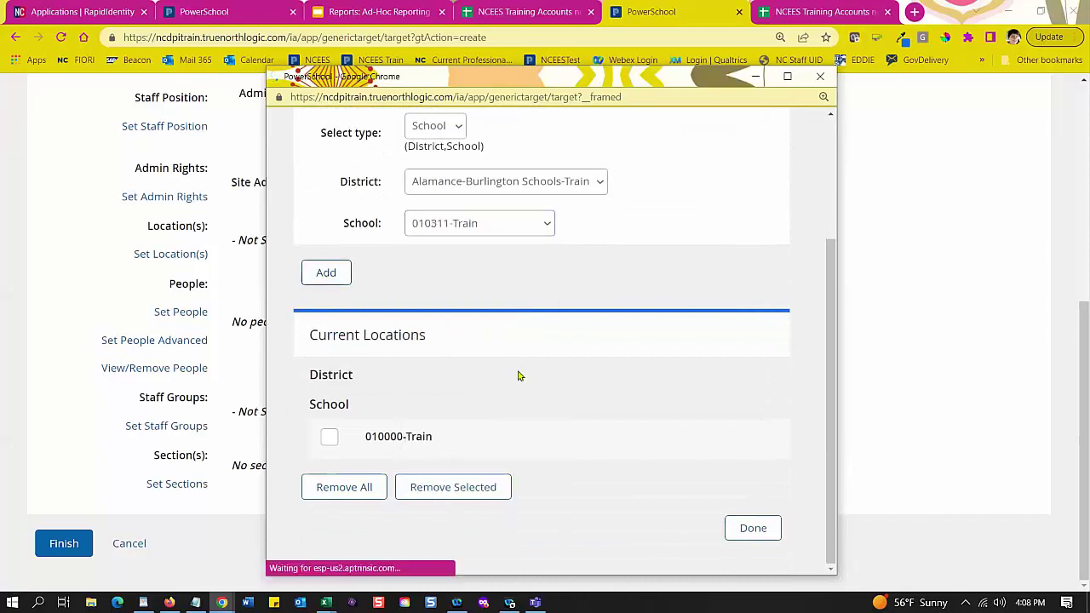
scroll(521, 374, "down", 4)
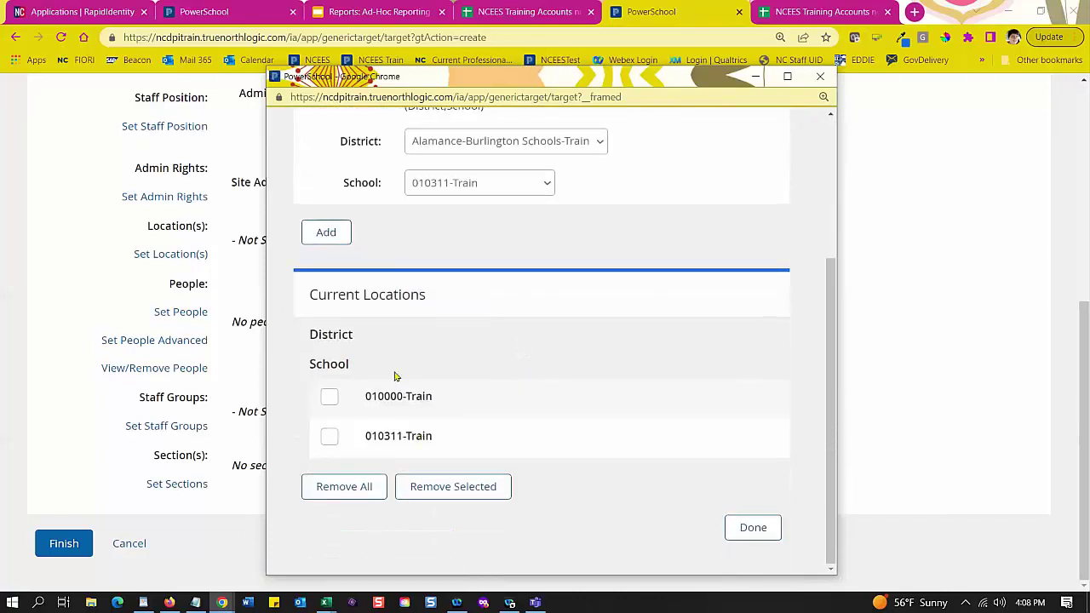
left_click(770, 531)
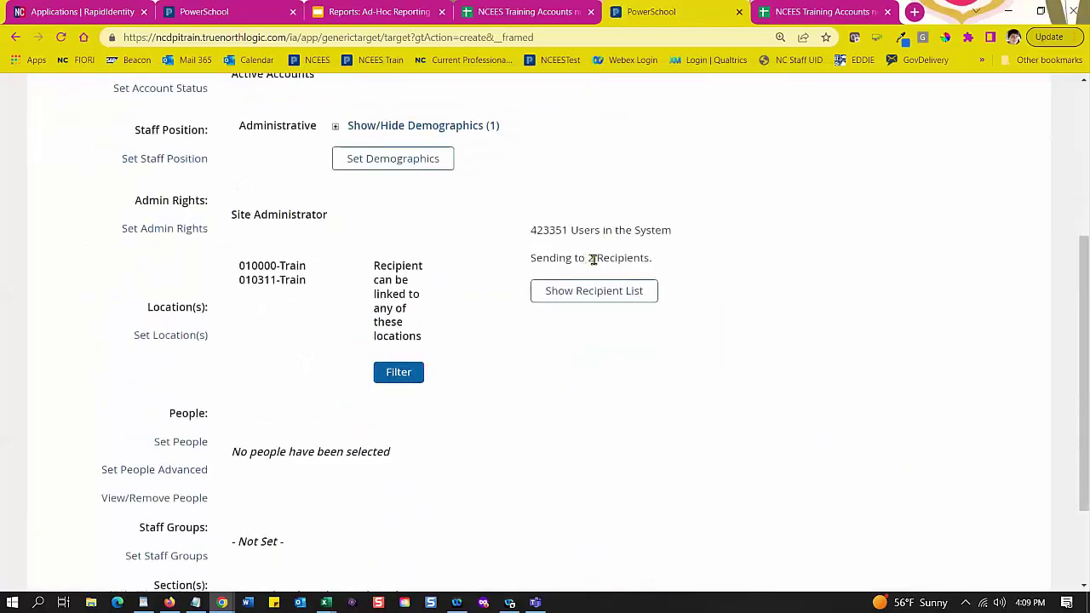
left_click_drag(592, 257, 578, 258)
scroll(559, 432, "down", 1)
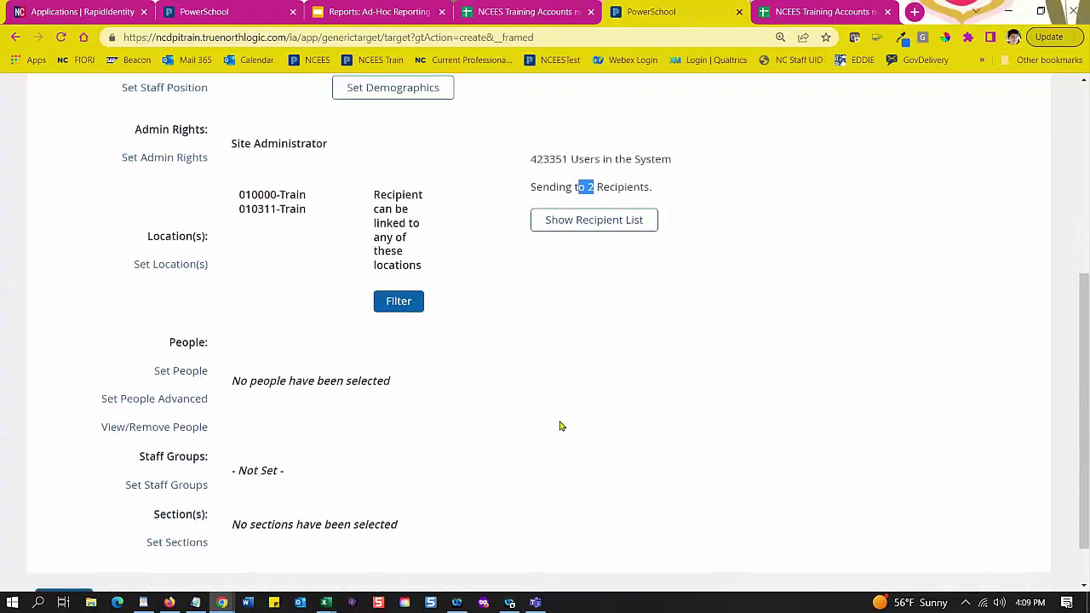
scroll(560, 422, "down", 1)
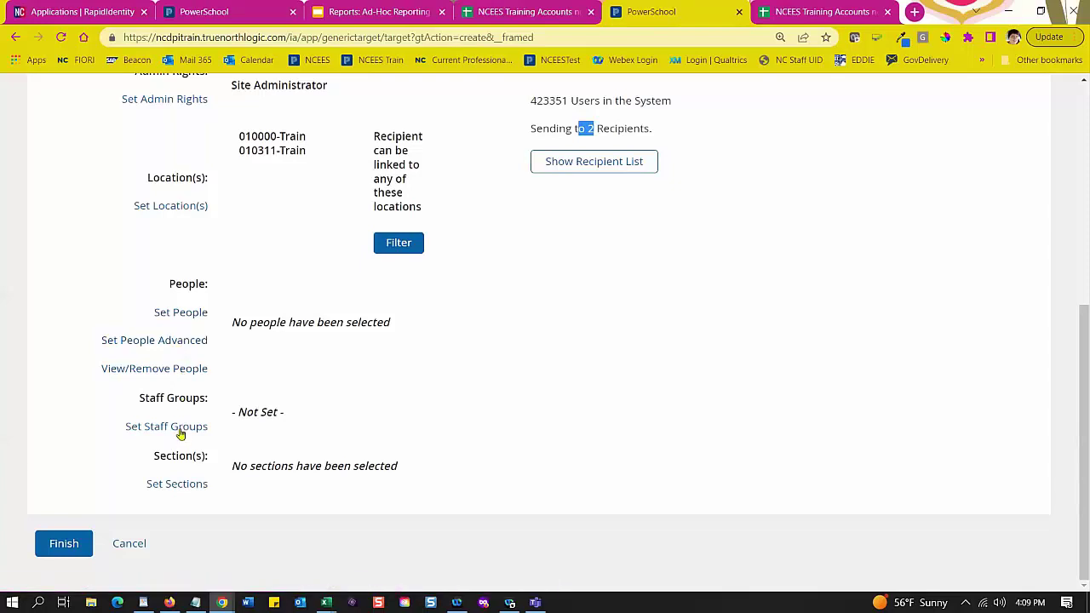
Step: After finding no staff groups to target, send TEST CJN 22-23 to the 2 site administrators
left_click(180, 433)
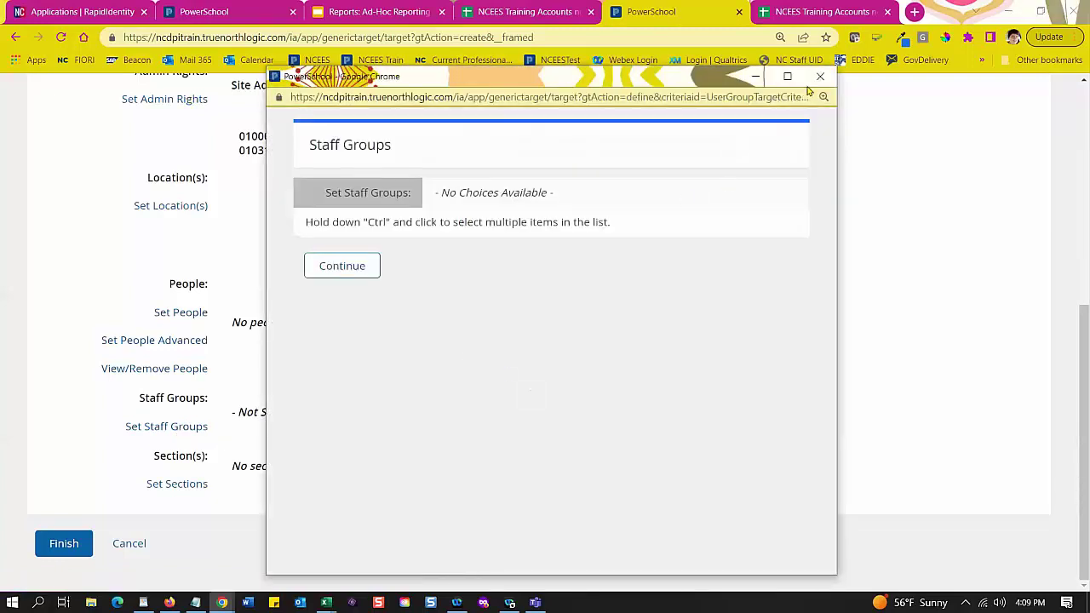
left_click(819, 78)
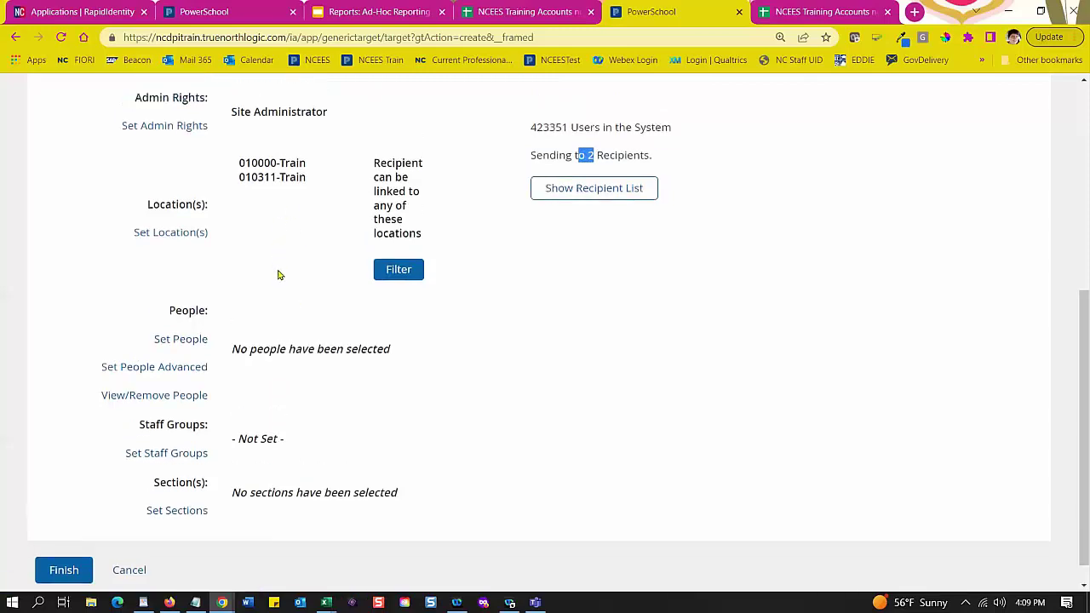
scroll(278, 271, "up", 4)
scroll(278, 270, "down", 4)
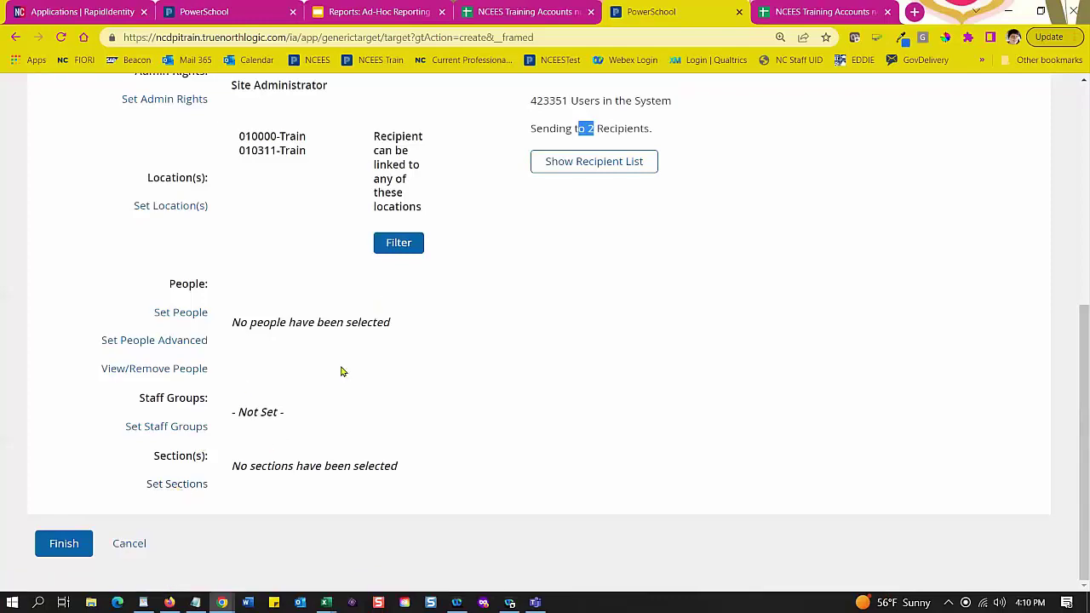
scroll(436, 237, "up", 4)
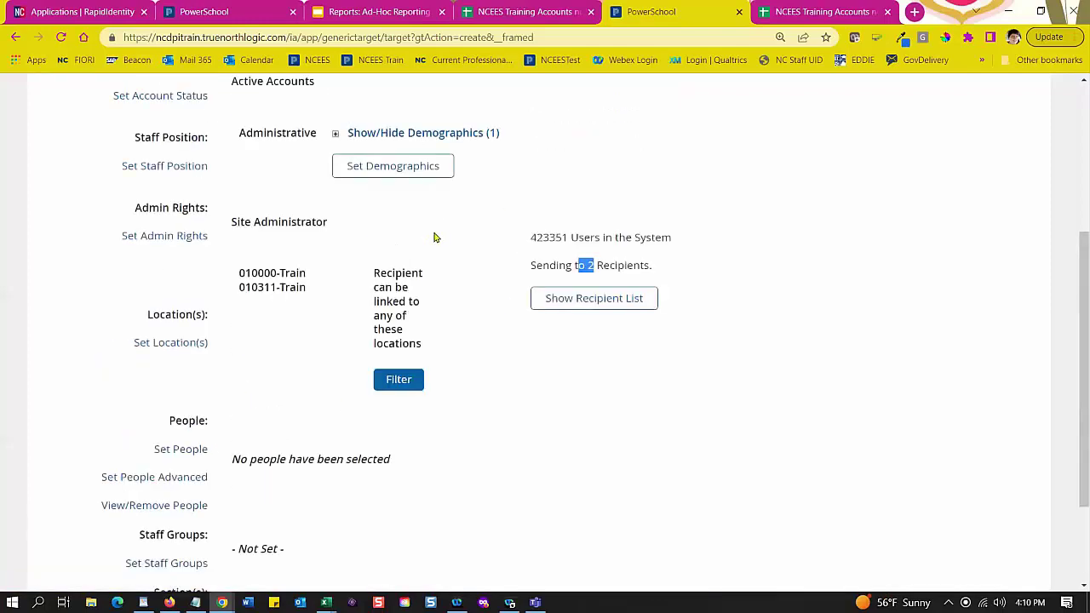
scroll(426, 255, "down", 5)
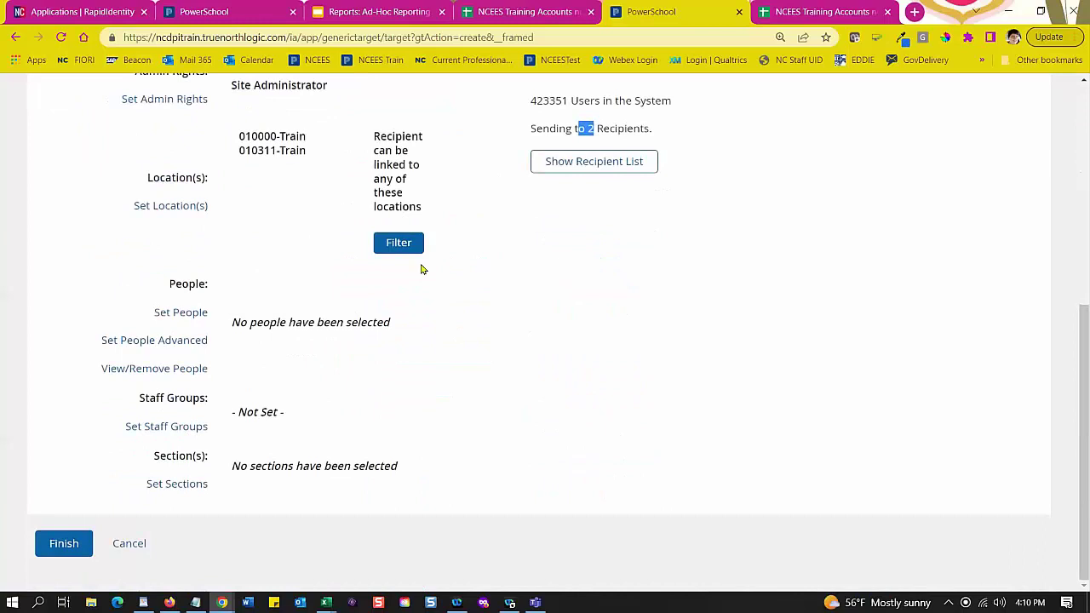
left_click(62, 549)
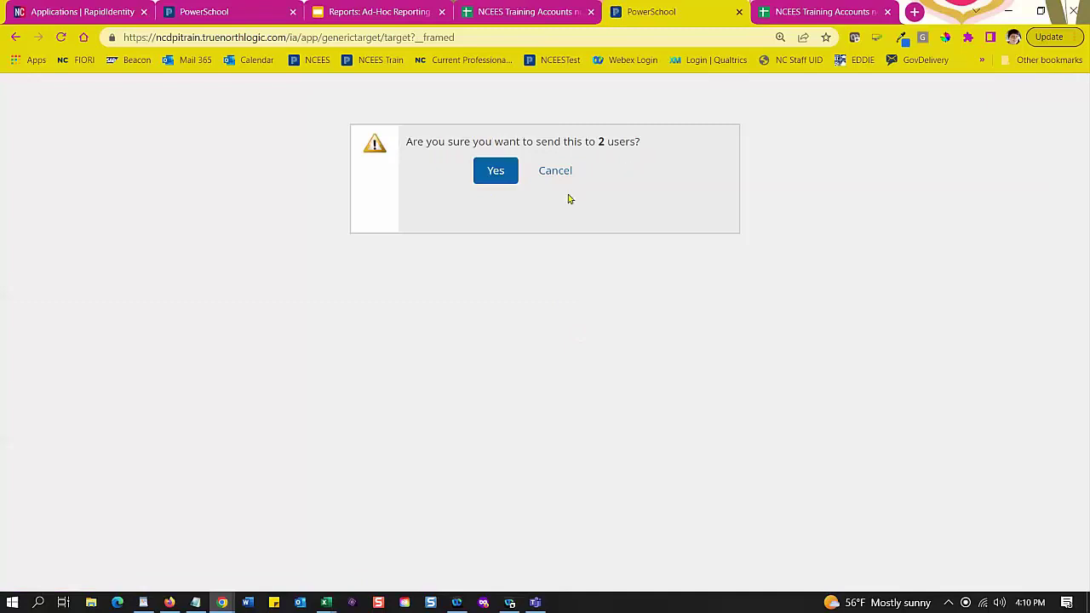
left_click(501, 173)
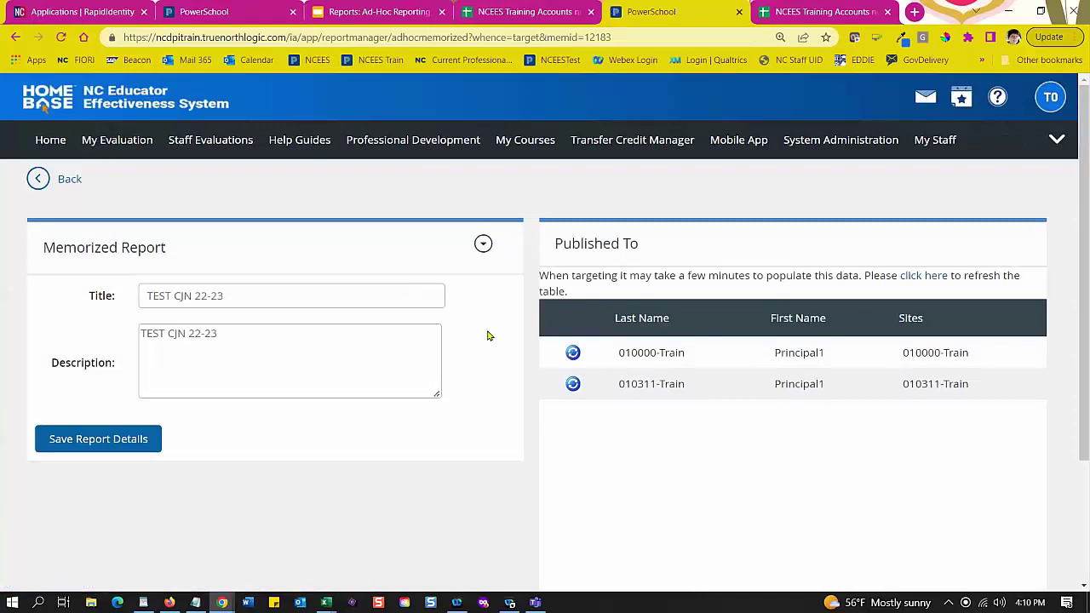
scroll(488, 335, "down", 2)
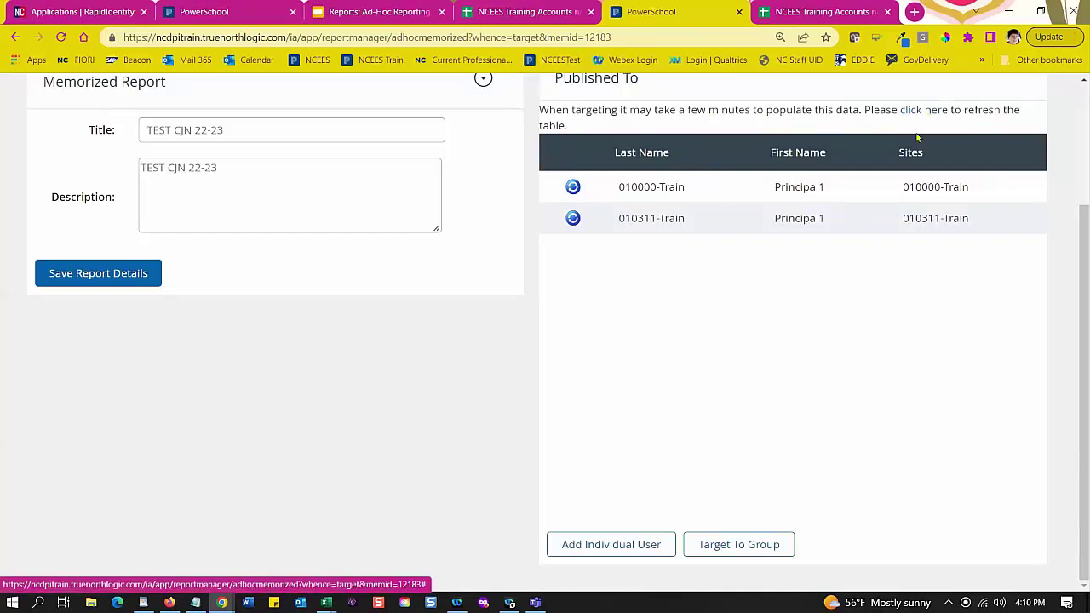
scroll(763, 346, "up", 2)
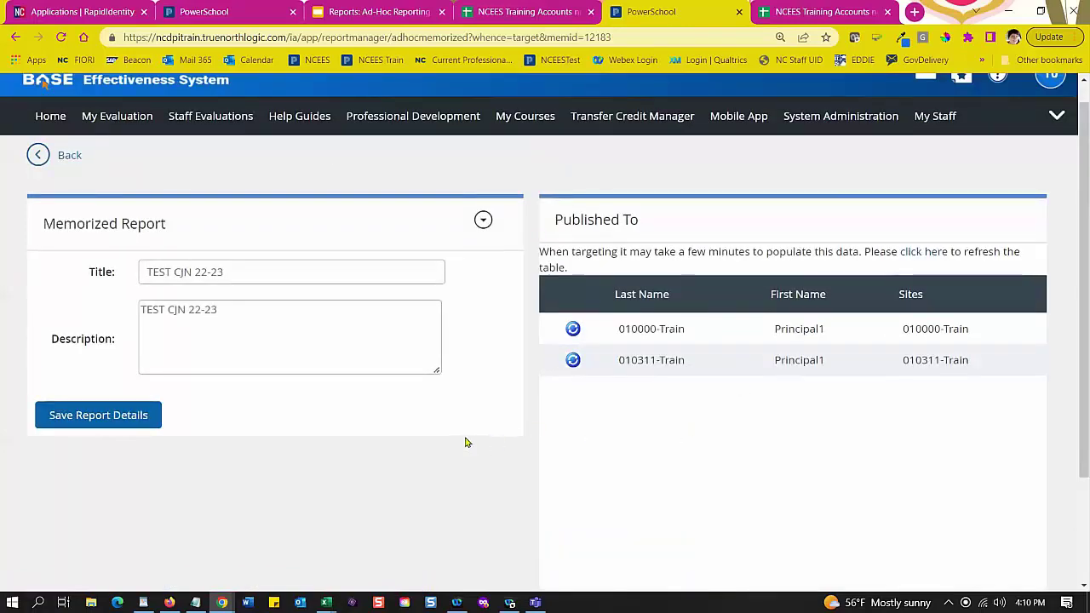
scroll(468, 441, "down", 2)
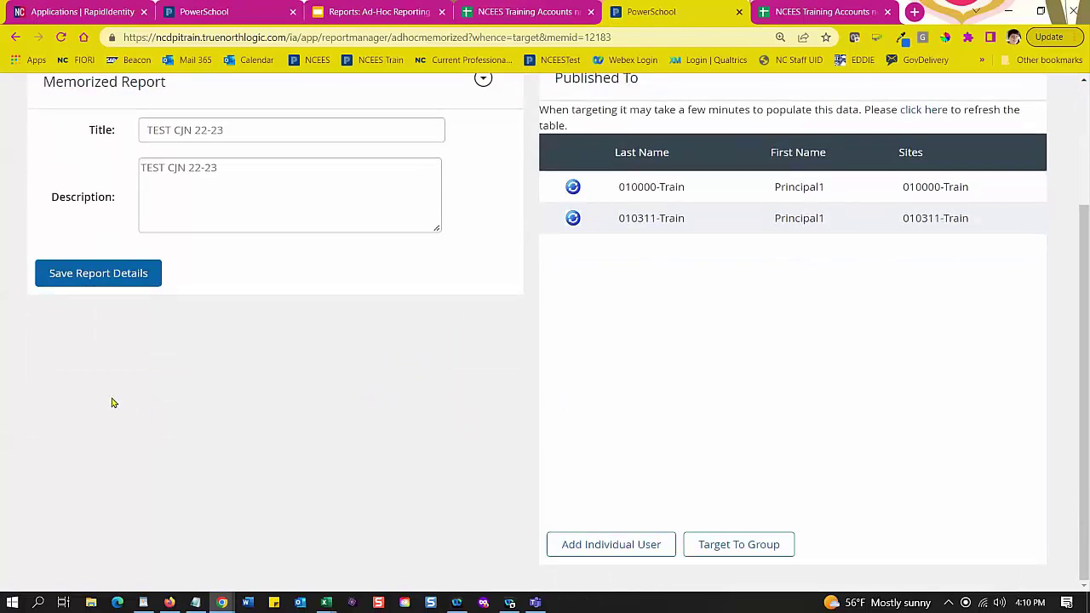
scroll(753, 470, "up", 3)
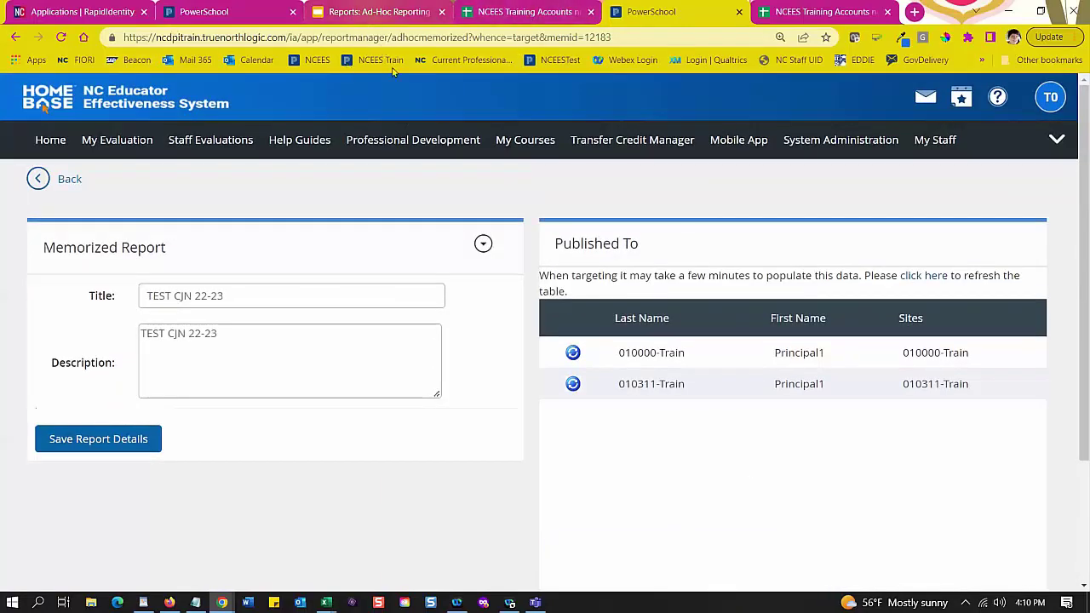
Step: Go back to the Ad-Hoc Reporting deck, advance three slides to slide 15, and view it full screen
left_click(364, 12)
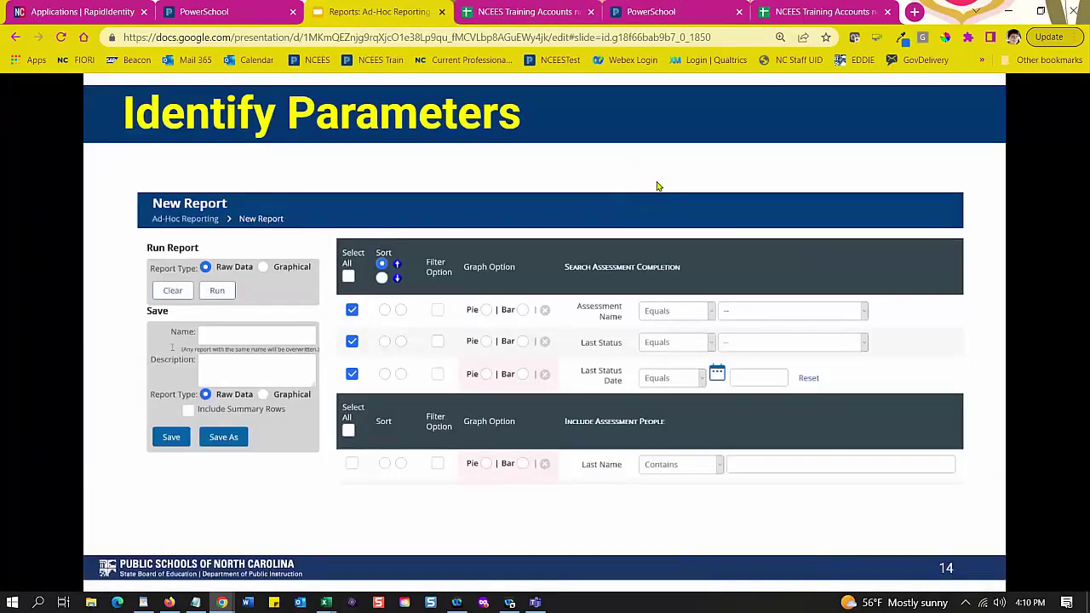
key("Right")
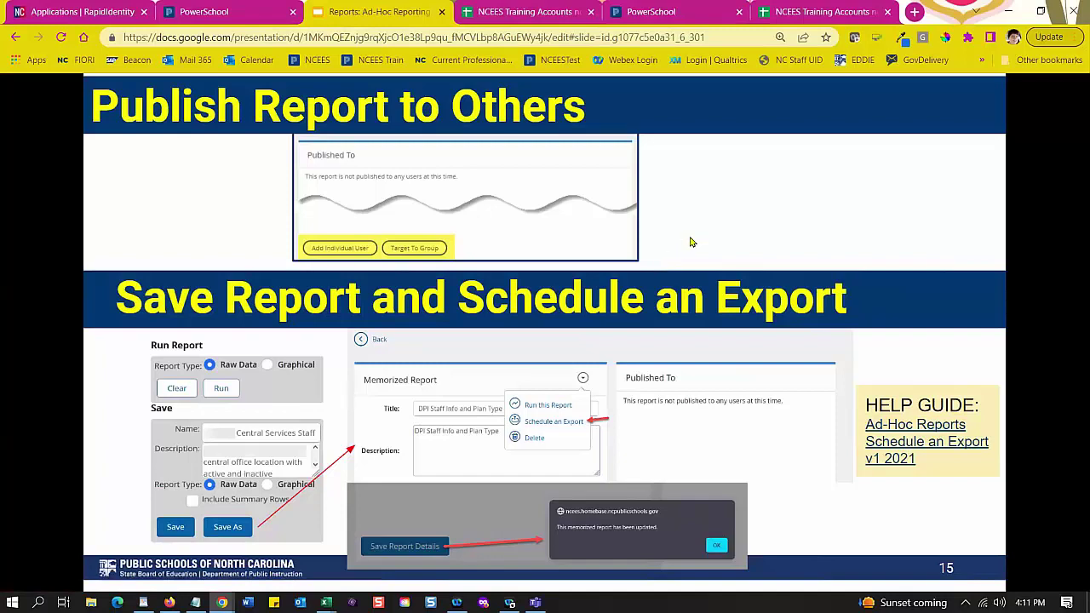
key("Right")
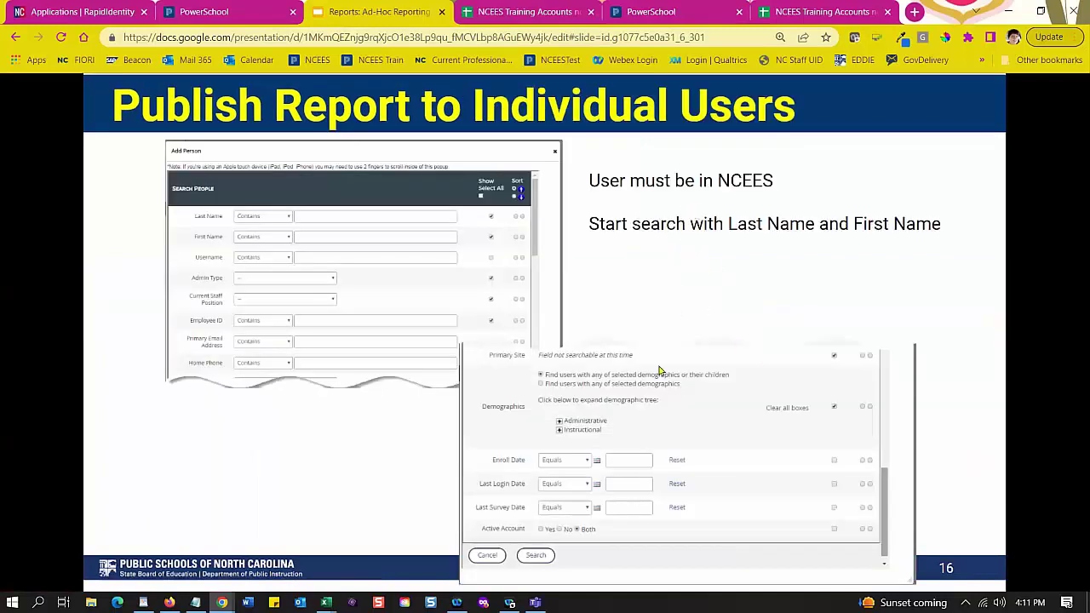
key("Right")
key("Escape")
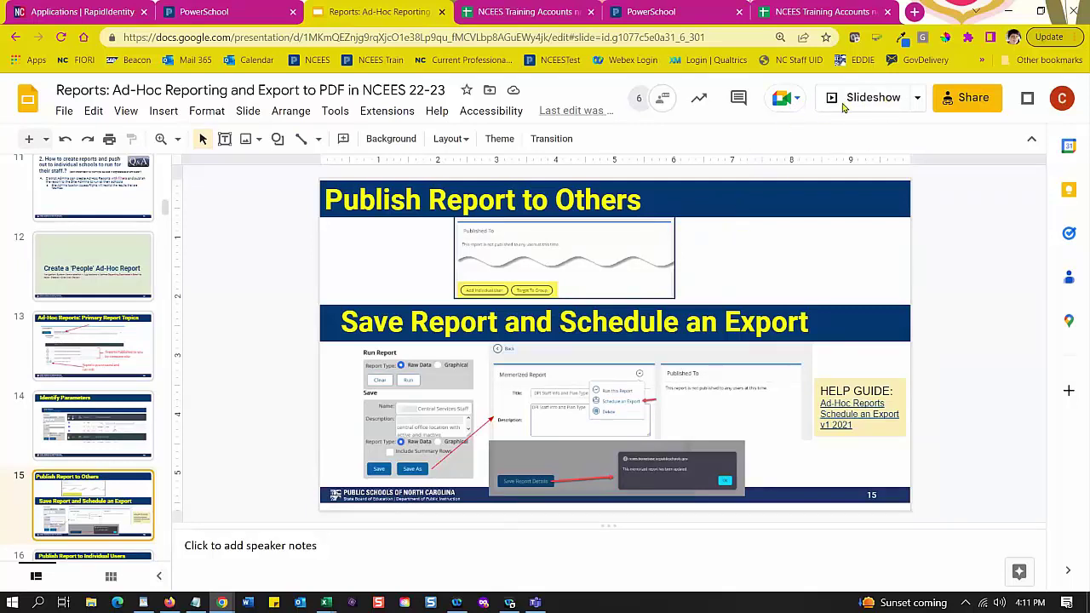
key("F11")
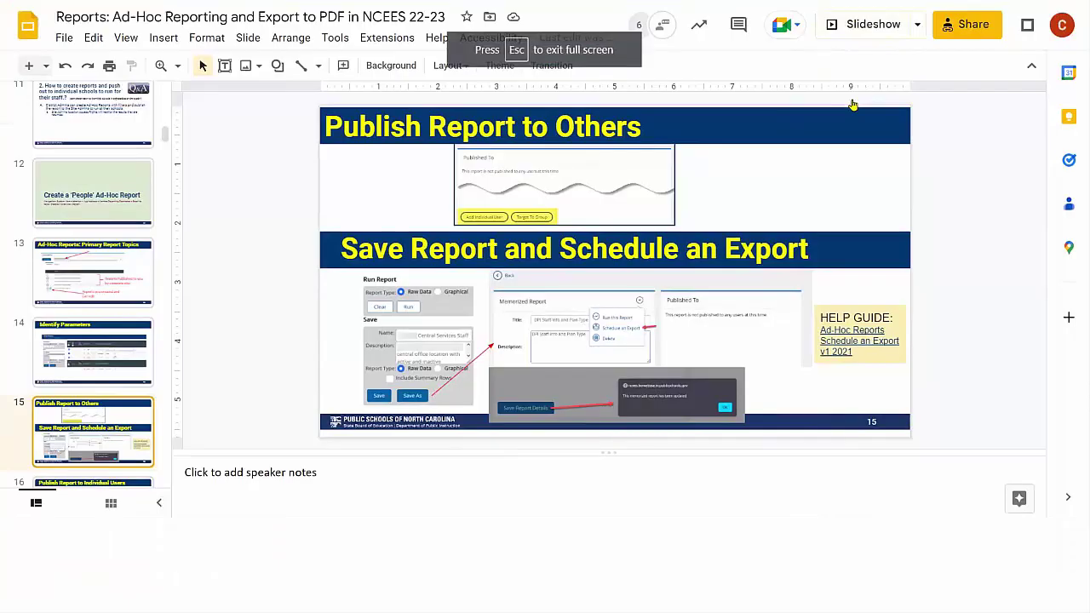
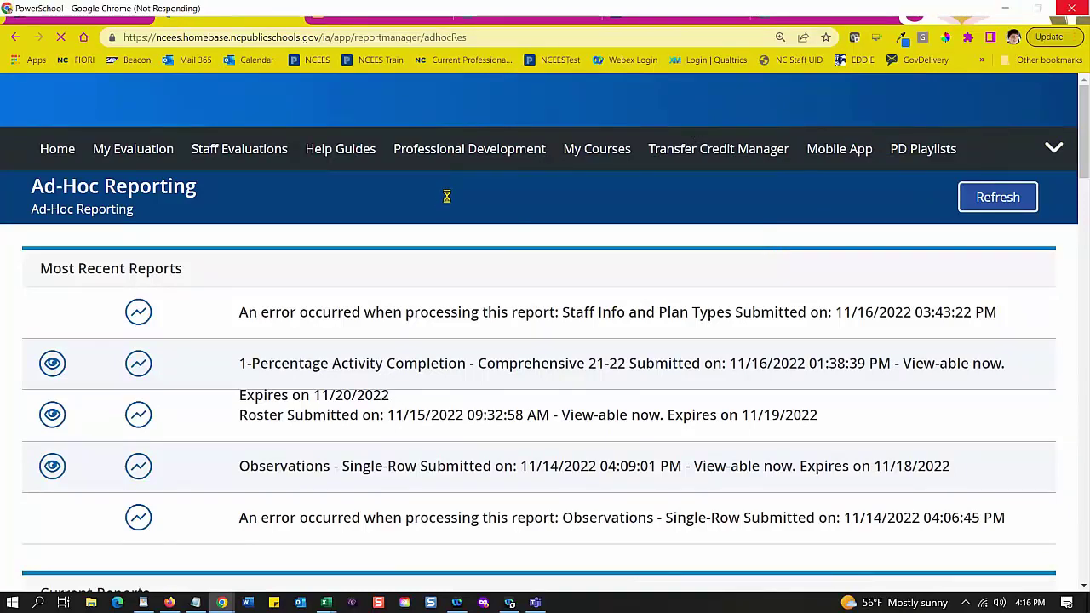
Step: Highlight the first report's submission date and the Roster report's expiry date
scroll(447, 204, "down", 3)
scroll(414, 231, "up", 1)
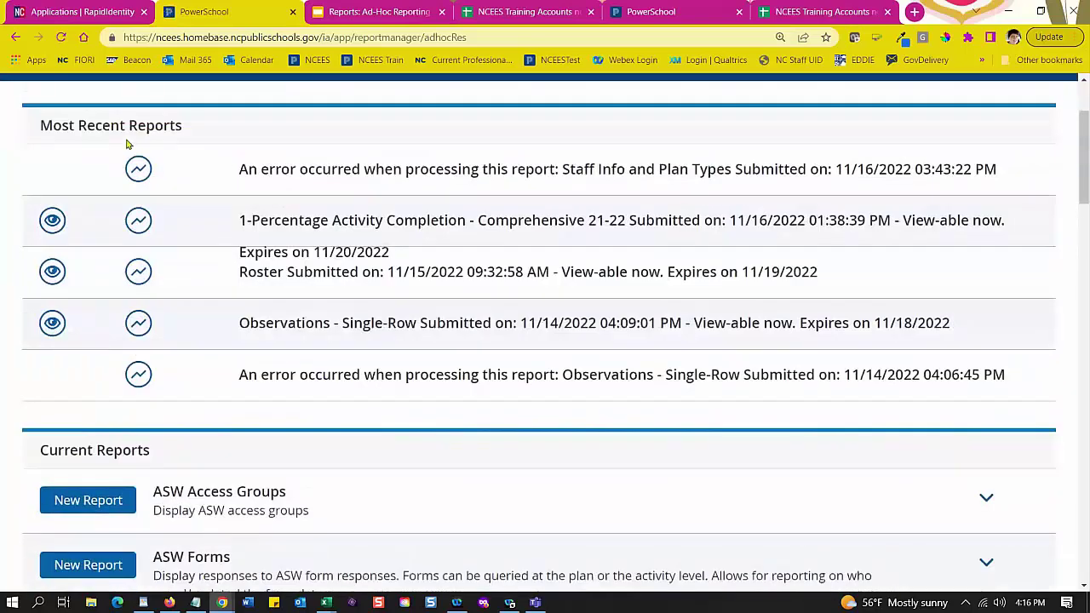
scroll(241, 172, "up", 1)
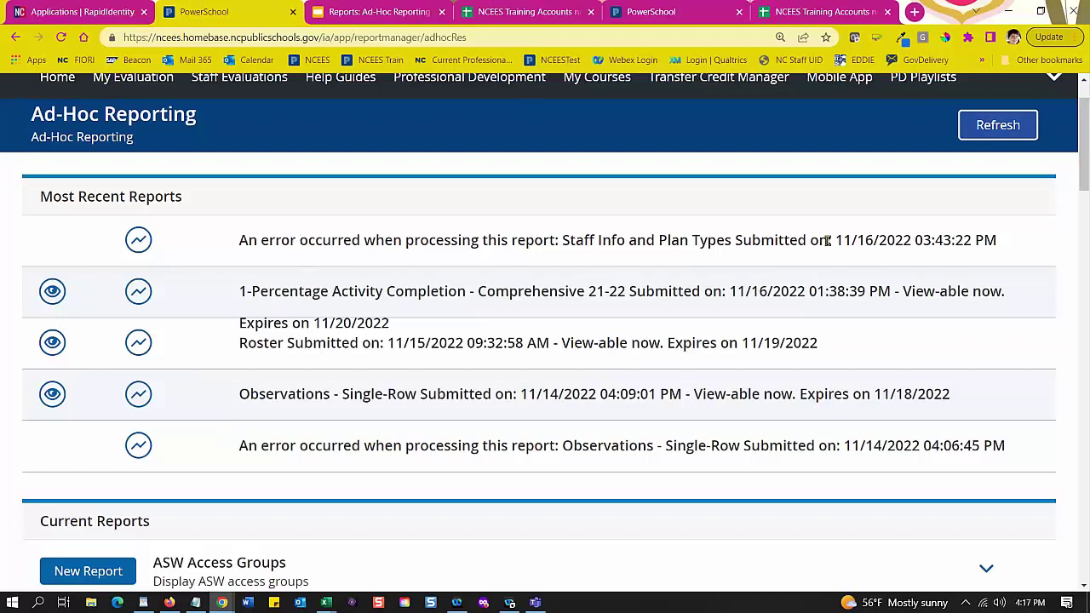
left_click_drag(838, 240, 923, 241)
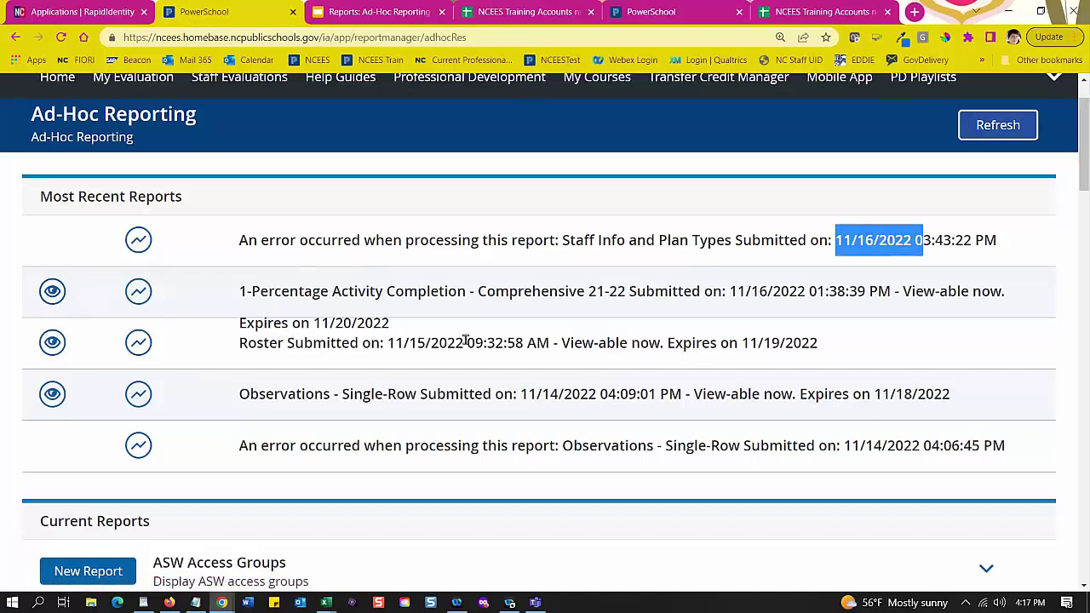
left_click_drag(817, 344, 743, 343)
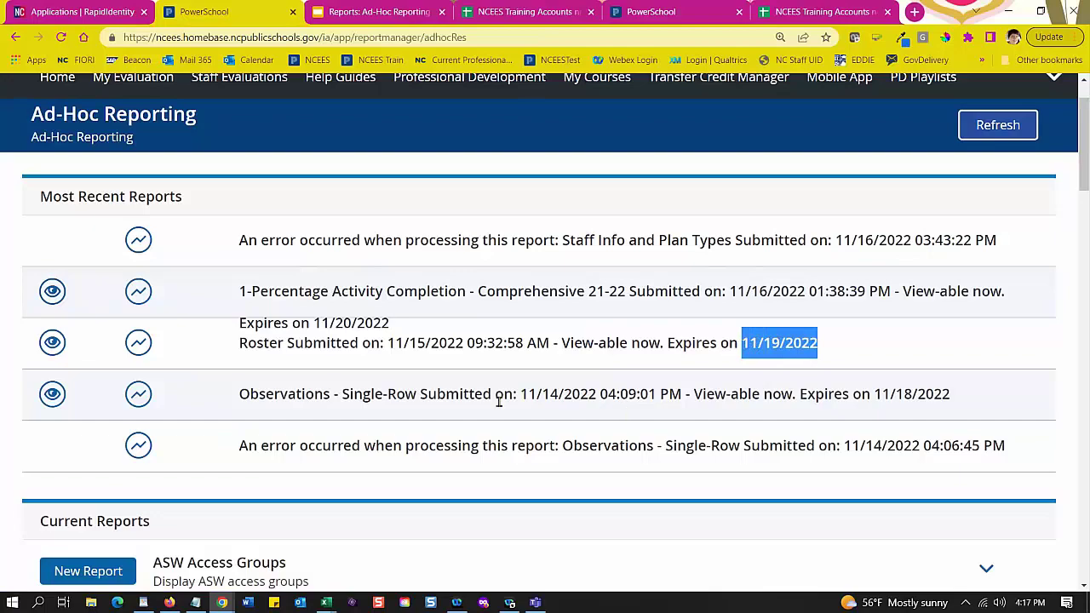
Step: Confirm the People report type's Cached list shows 0 results, then switch to the training site's tab
scroll(492, 477, "down", 1)
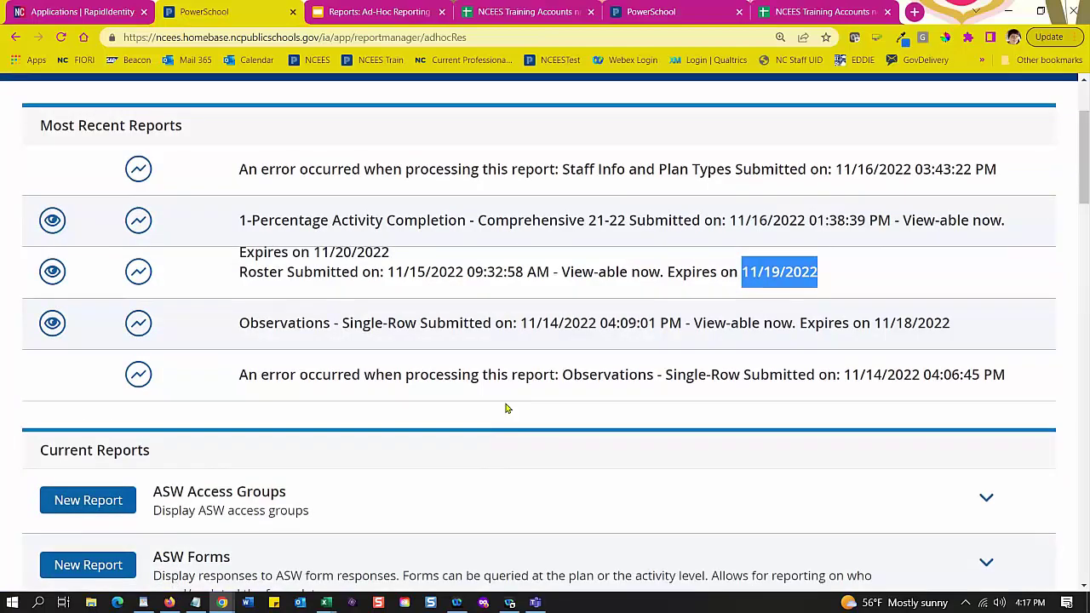
scroll(506, 409, "down", 3)
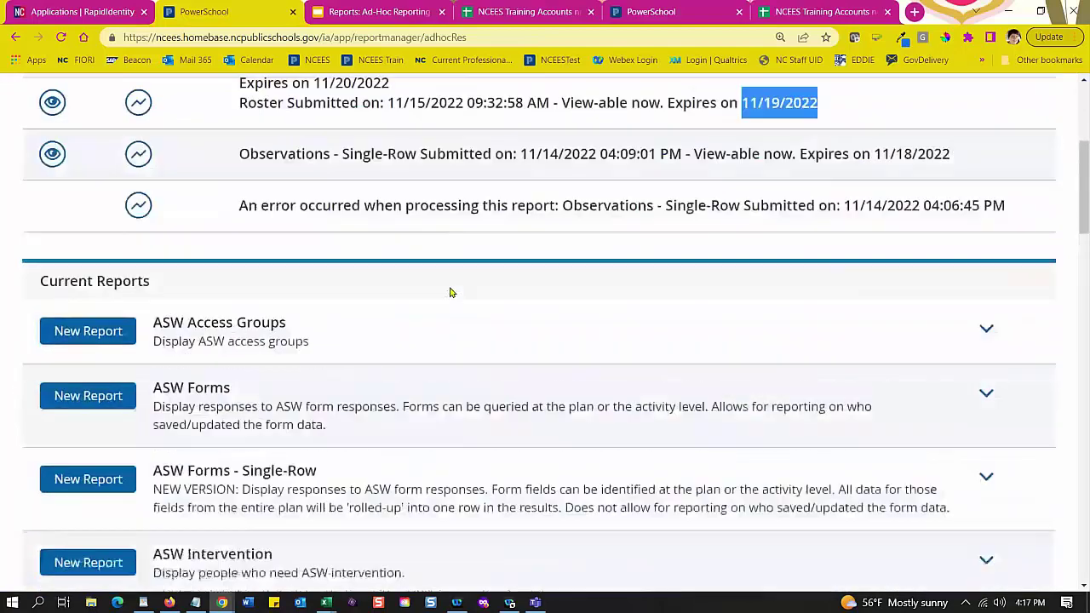
scroll(452, 292, "up", 2)
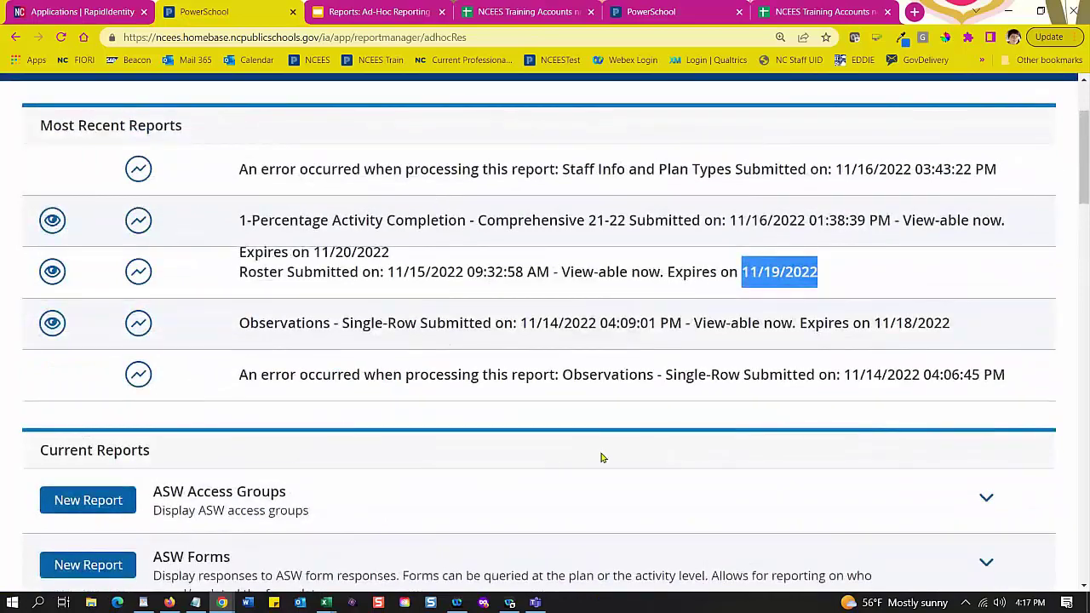
scroll(601, 346, "down", 1)
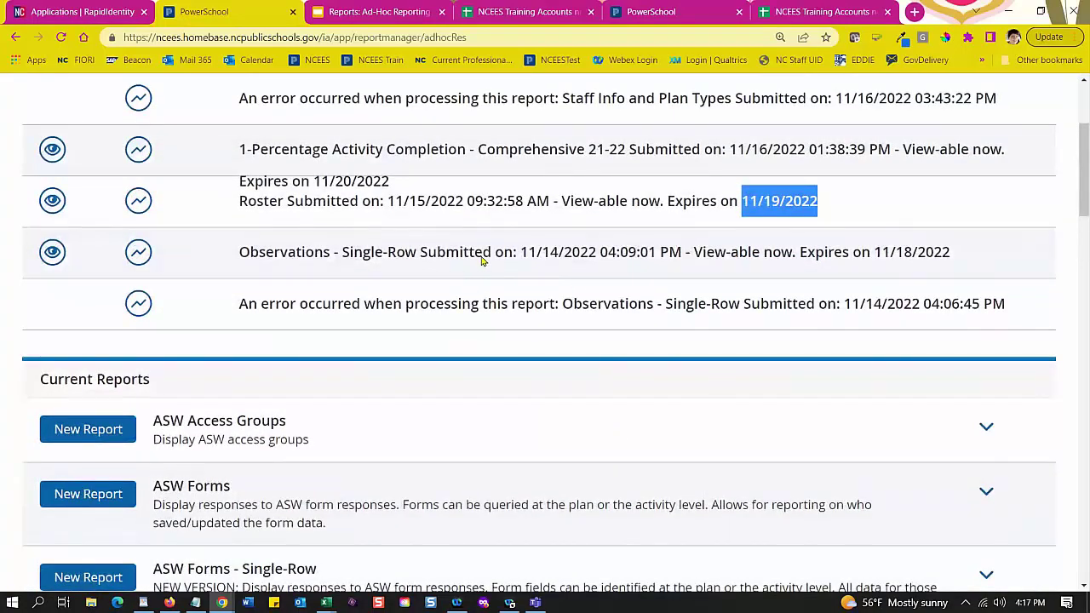
scroll(481, 262, "down", 8)
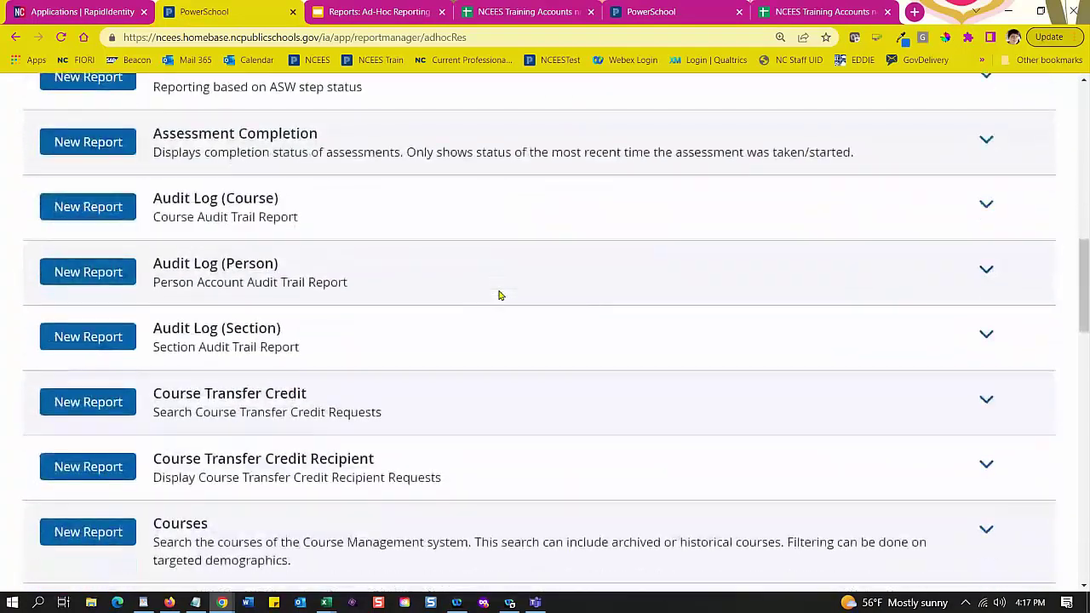
scroll(499, 296, "down", 9)
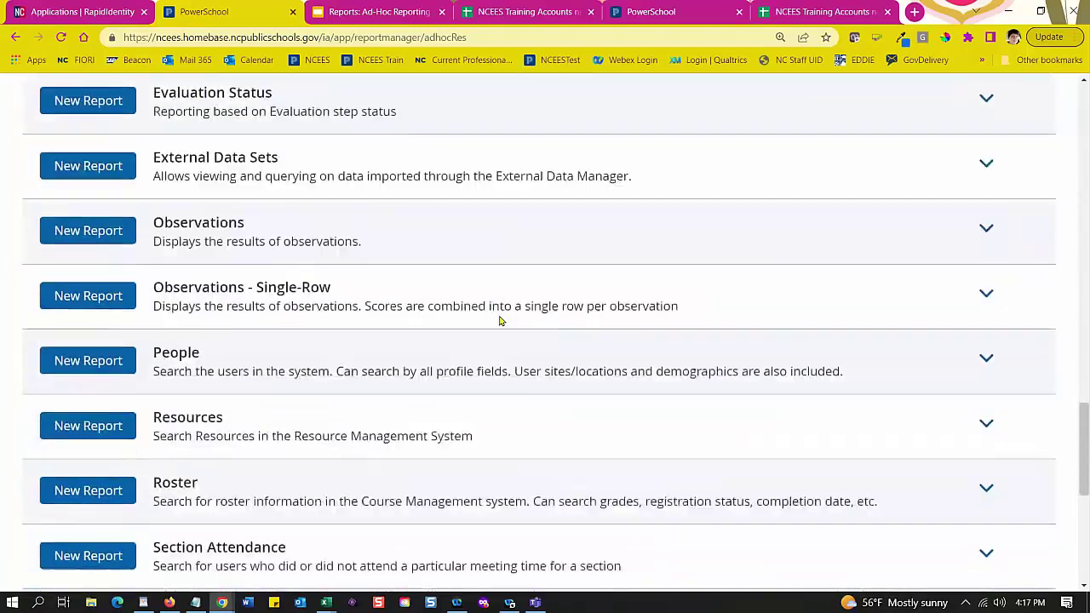
scroll(500, 320, "down", 3)
scroll(500, 320, "up", 1)
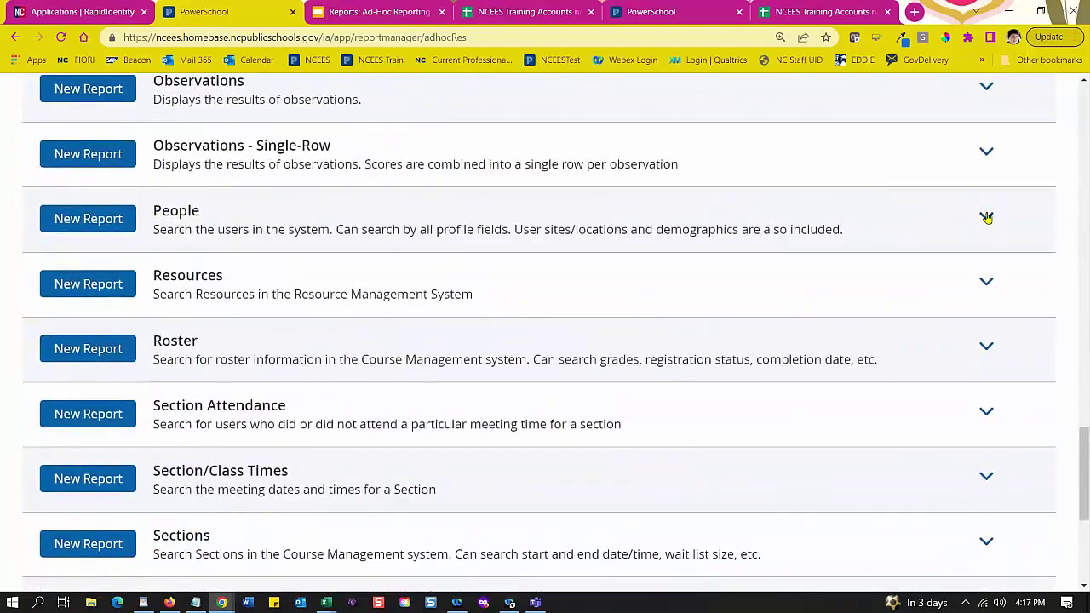
left_click(986, 217)
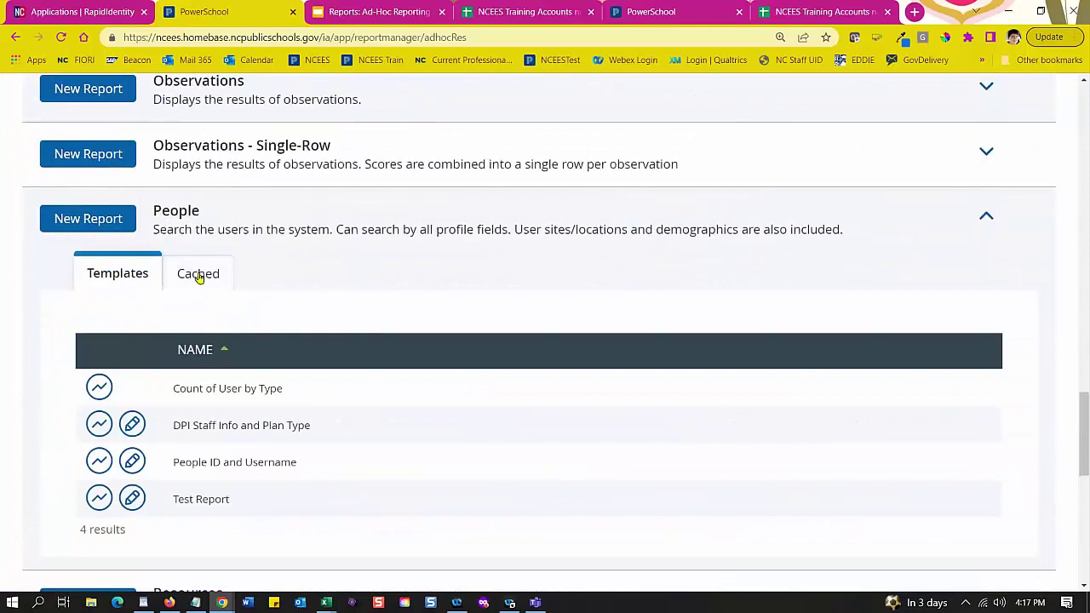
left_click(197, 274)
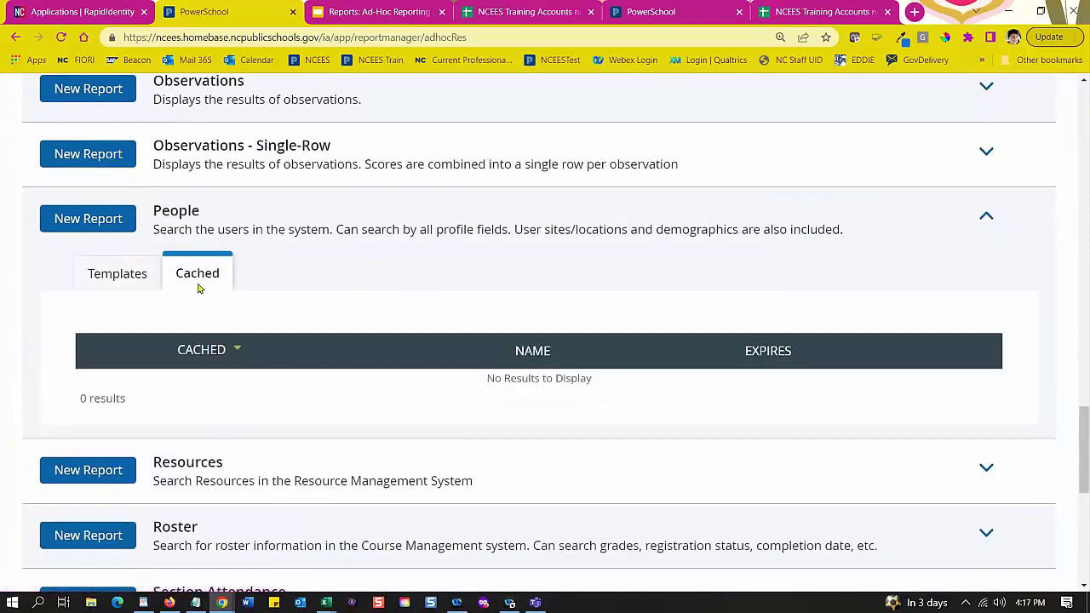
left_click(690, 10)
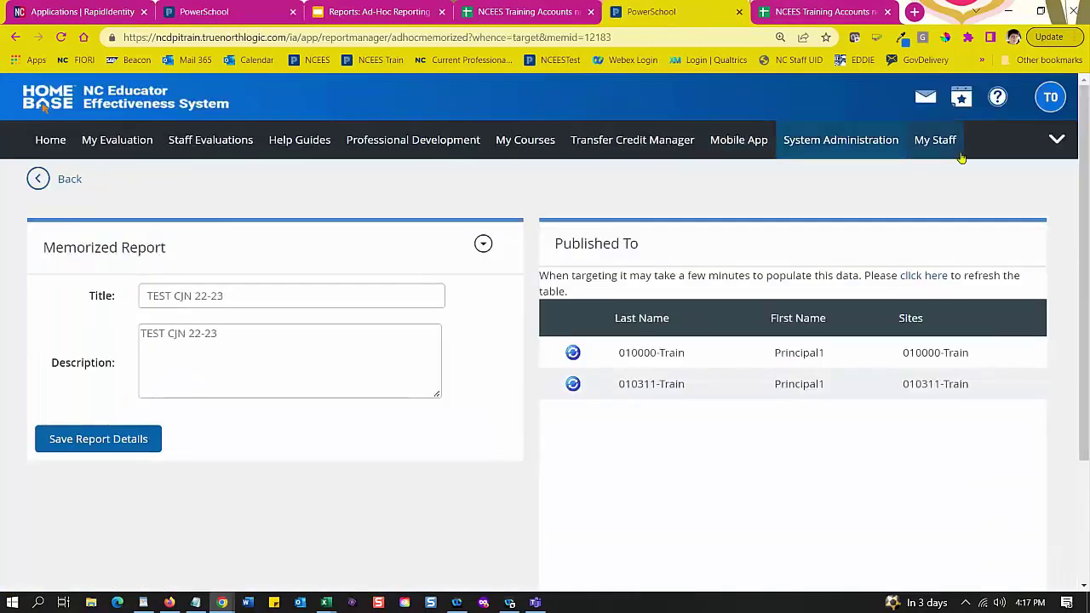
Step: Go to System Administration and open the Ad-Hoc Reporting page
left_click(1056, 139)
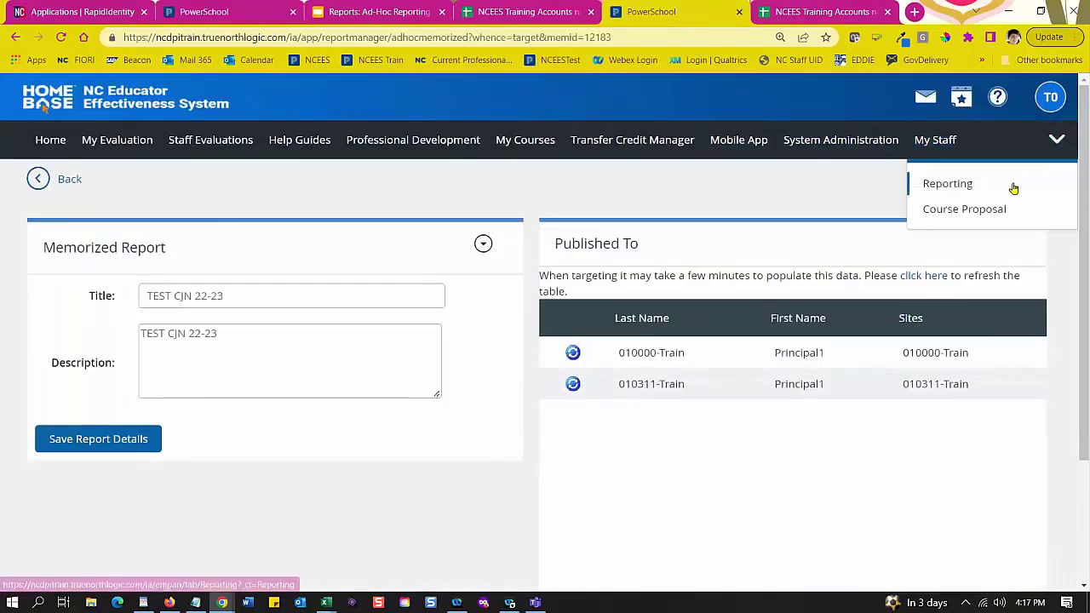
left_click(836, 144)
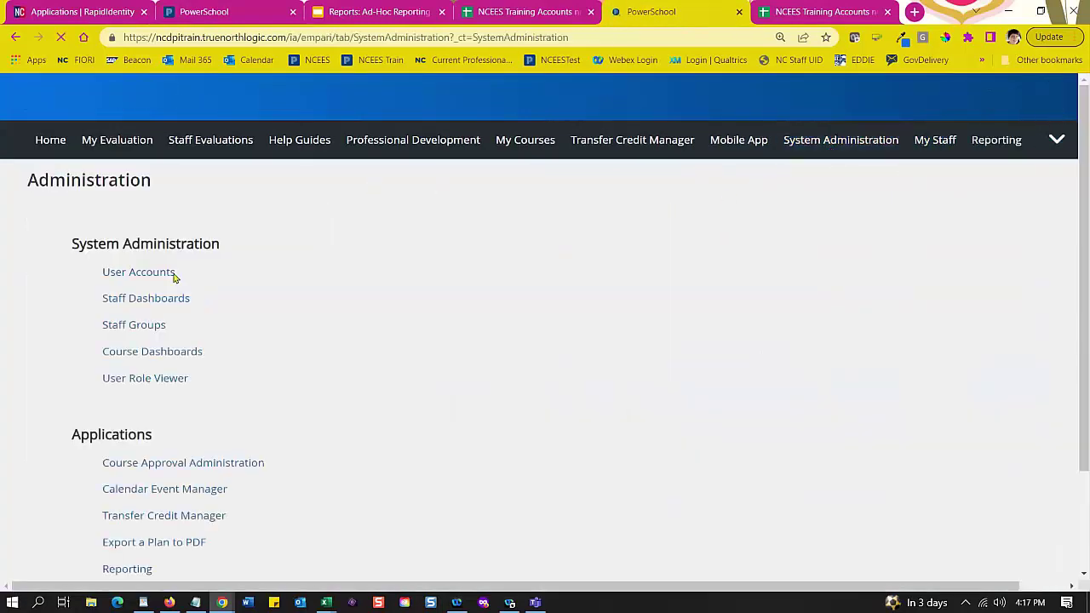
scroll(180, 306, "down", 1)
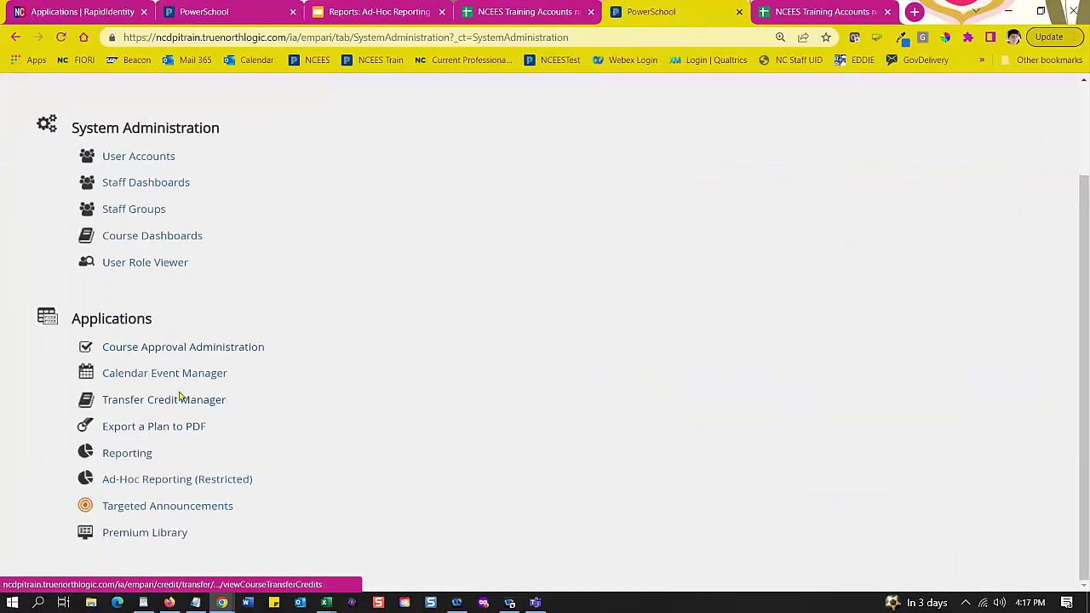
left_click(152, 480)
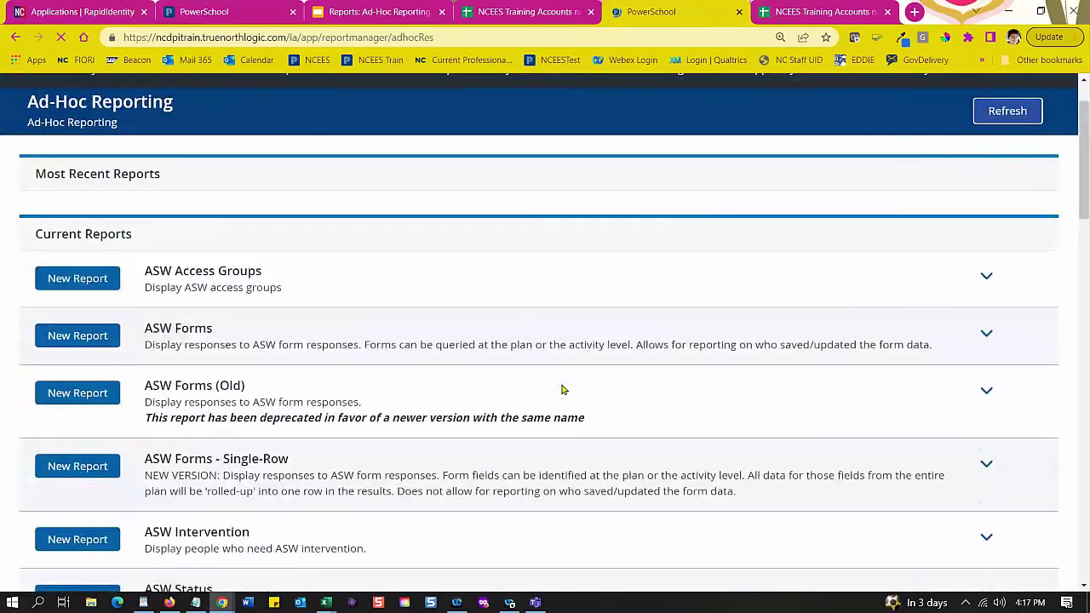
Step: Under People, check Cached, then open the TEST CJN 22-23 template from Templates to run it
scroll(562, 390, "down", 9)
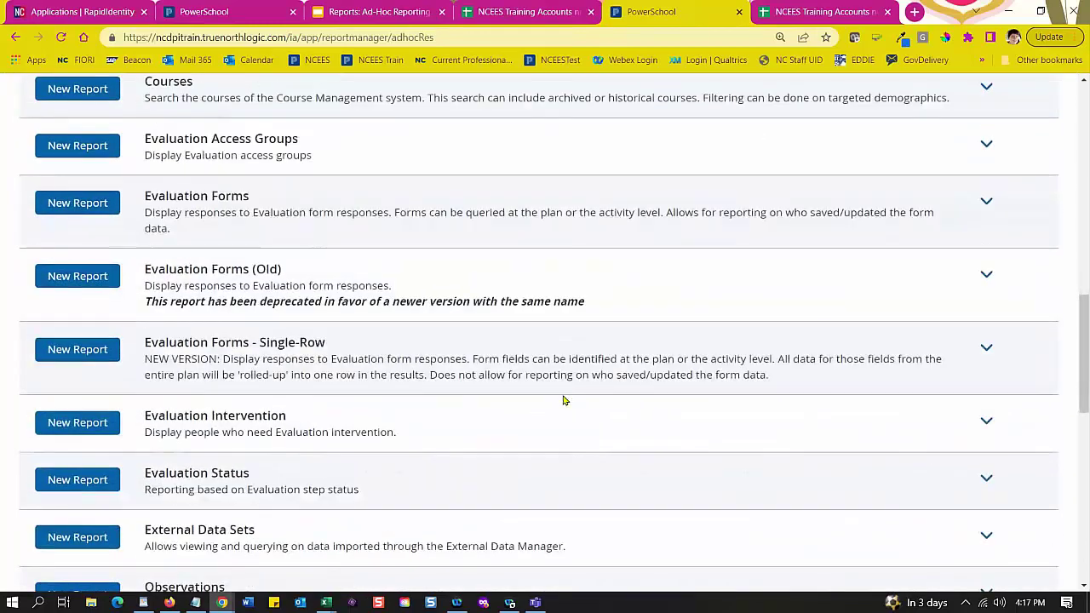
scroll(563, 400, "down", 4)
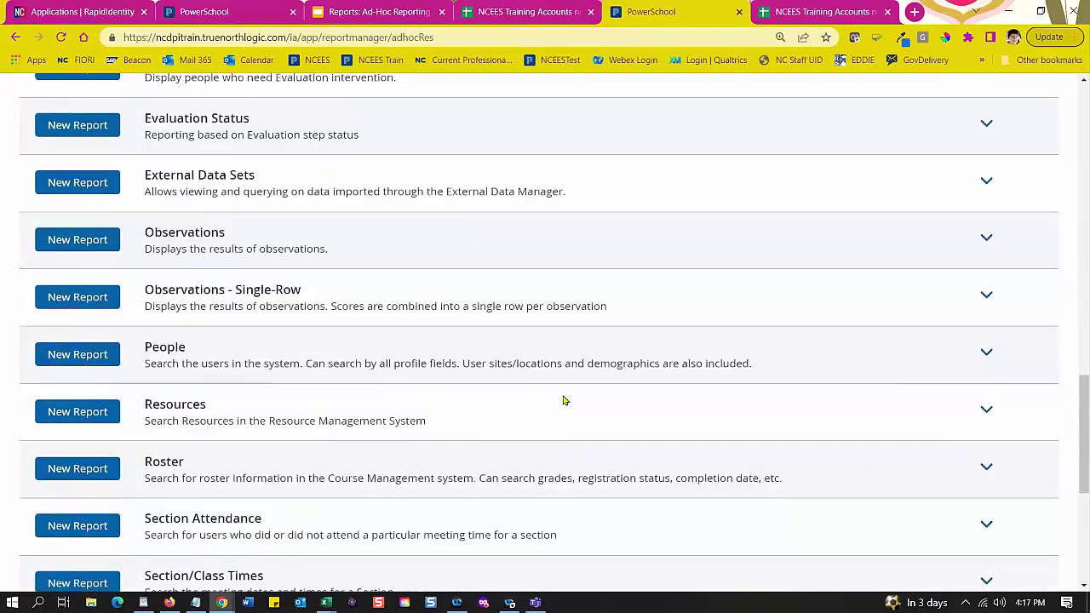
left_click(984, 350)
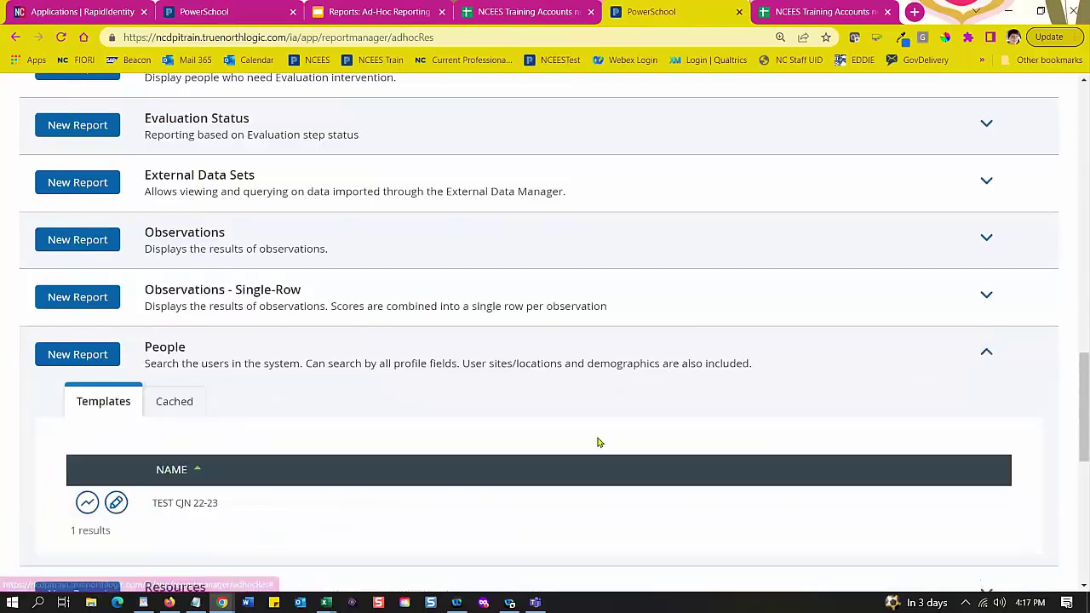
scroll(338, 427, "down", 1)
left_click(182, 271)
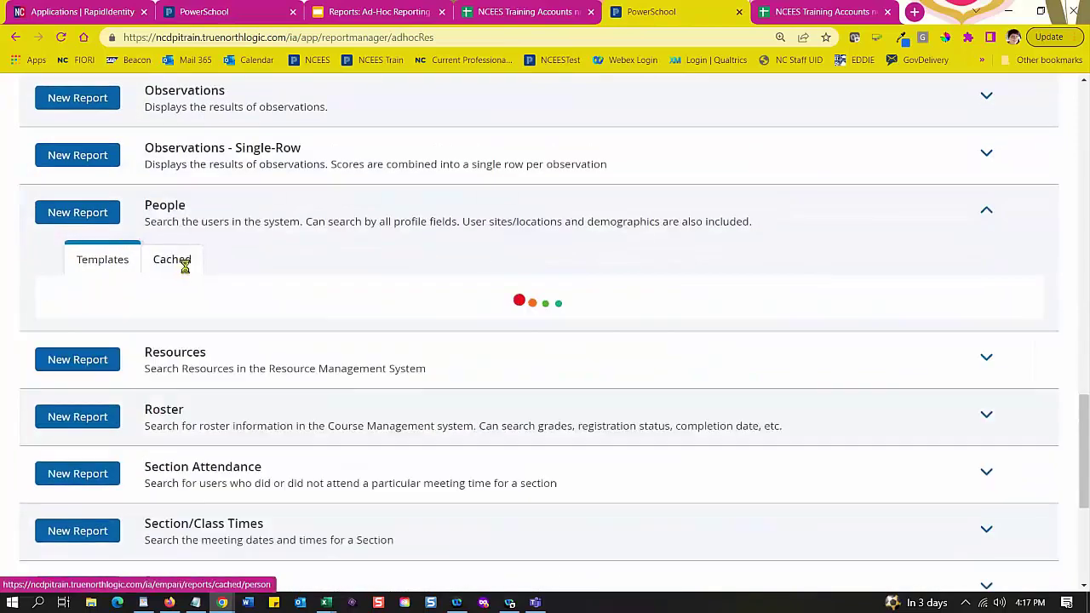
left_click(120, 264)
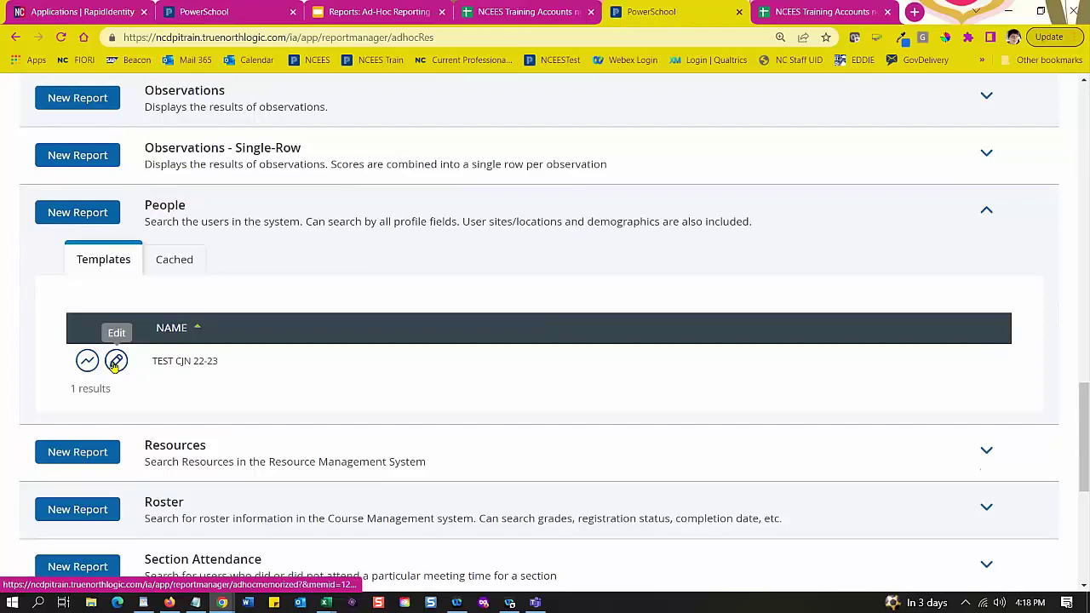
left_click(87, 362)
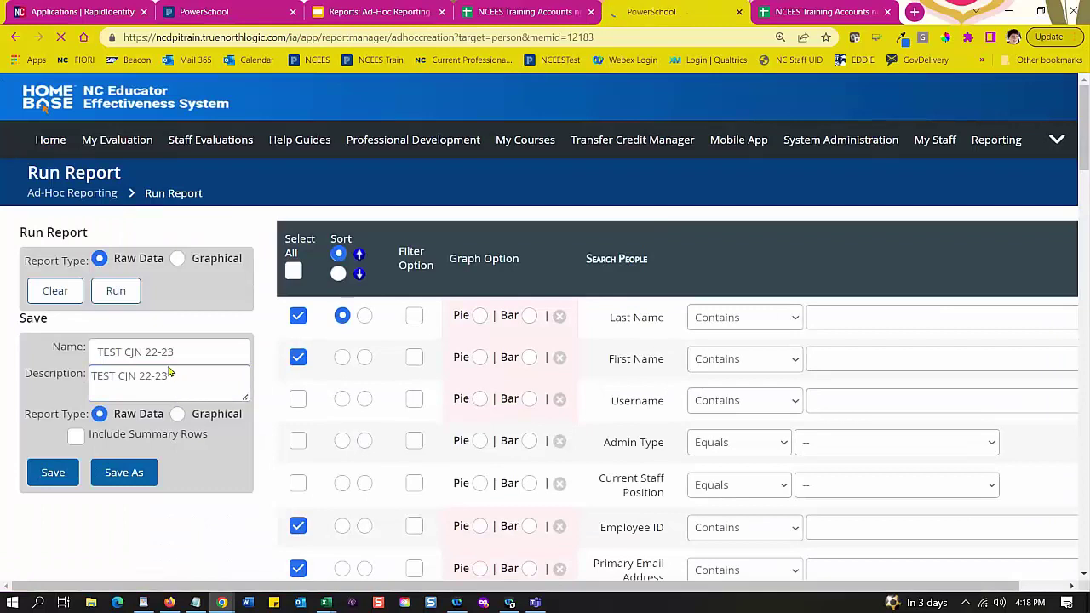
Step: Review the template's description, name and Last Name search criterion
left_click(169, 375)
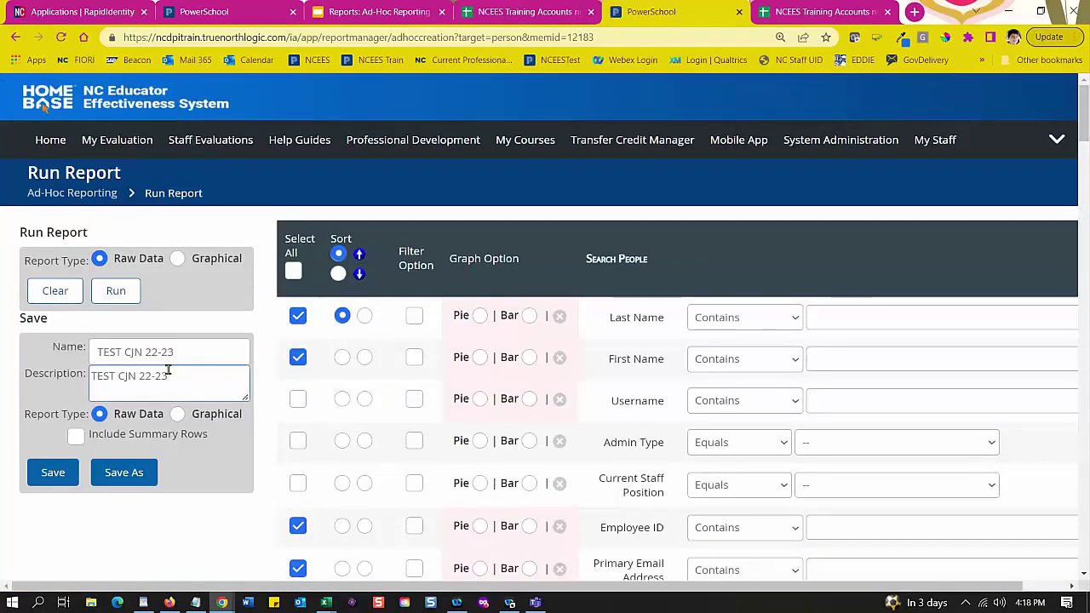
left_click(361, 398)
scroll(360, 397, "down", 1)
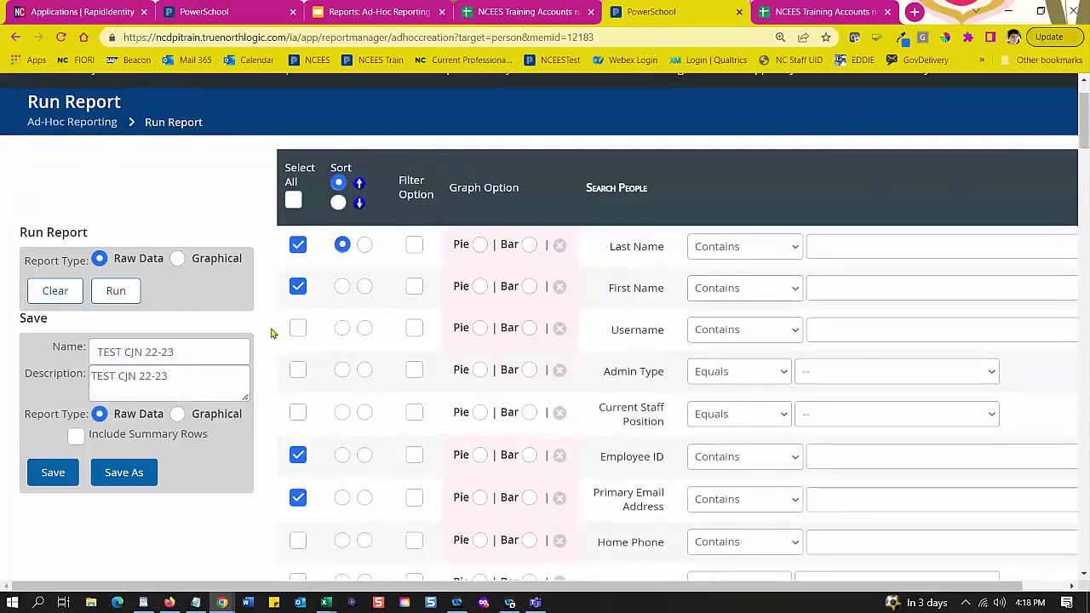
left_click(174, 354)
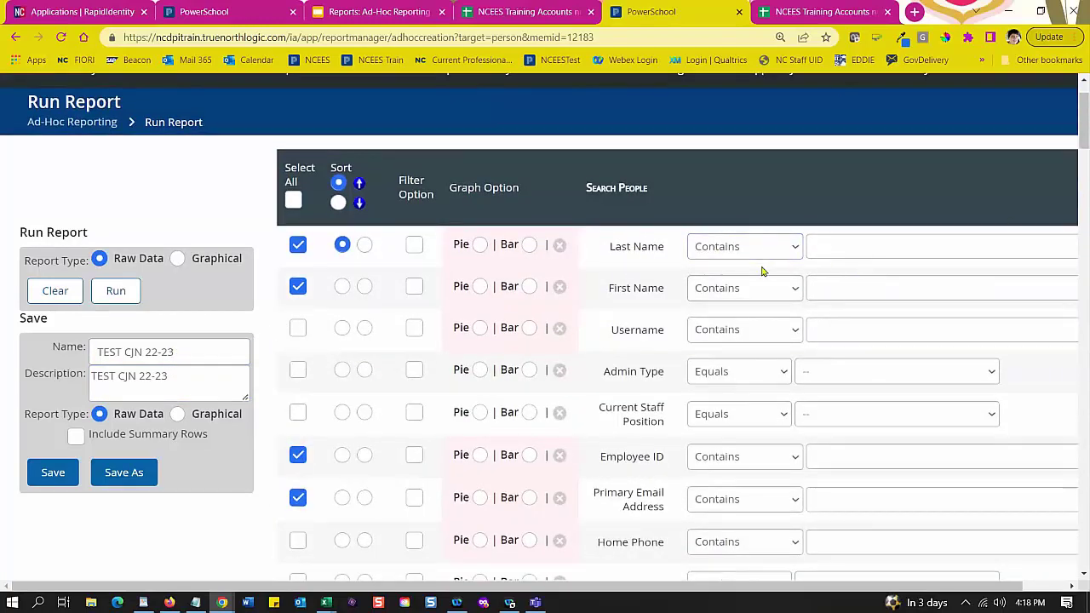
left_click(840, 247)
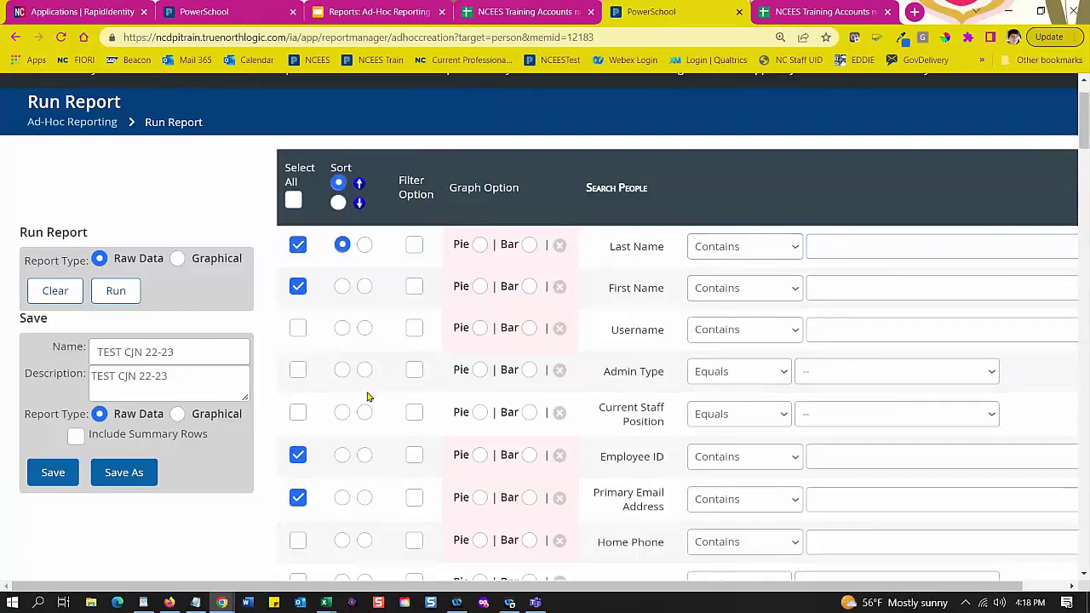
scroll(368, 397, "down", 10)
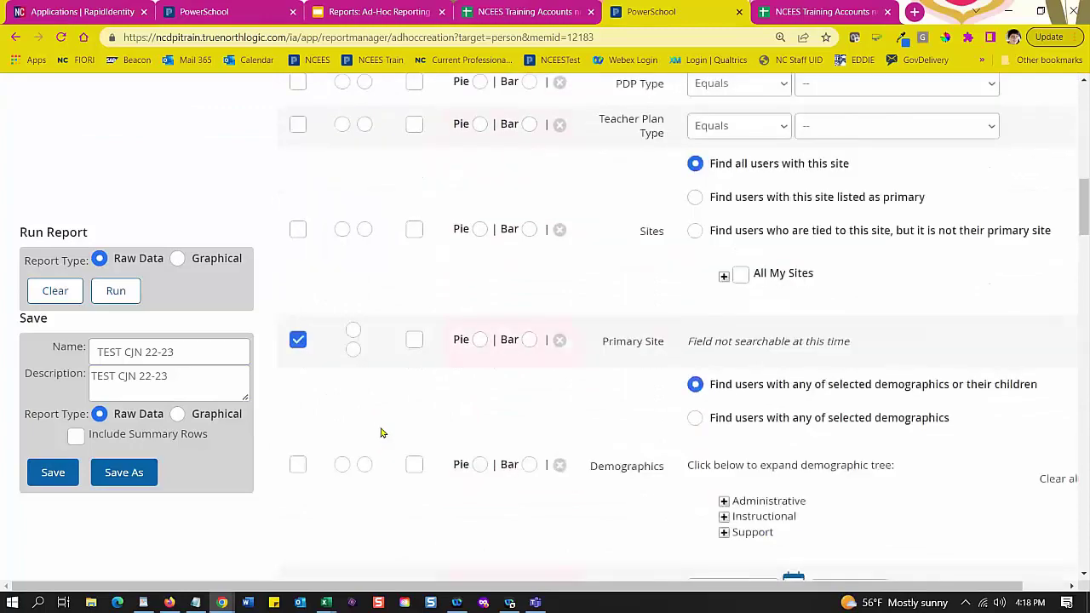
scroll(381, 433, "down", 6)
scroll(412, 399, "down", 4)
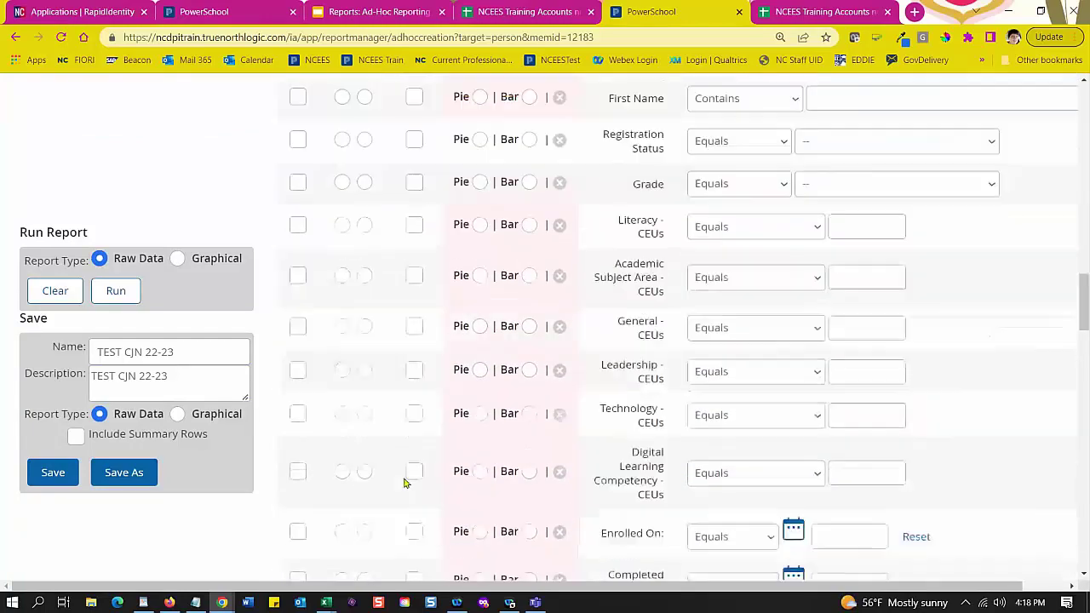
scroll(406, 482, "down", 2)
scroll(389, 539, "up", 9)
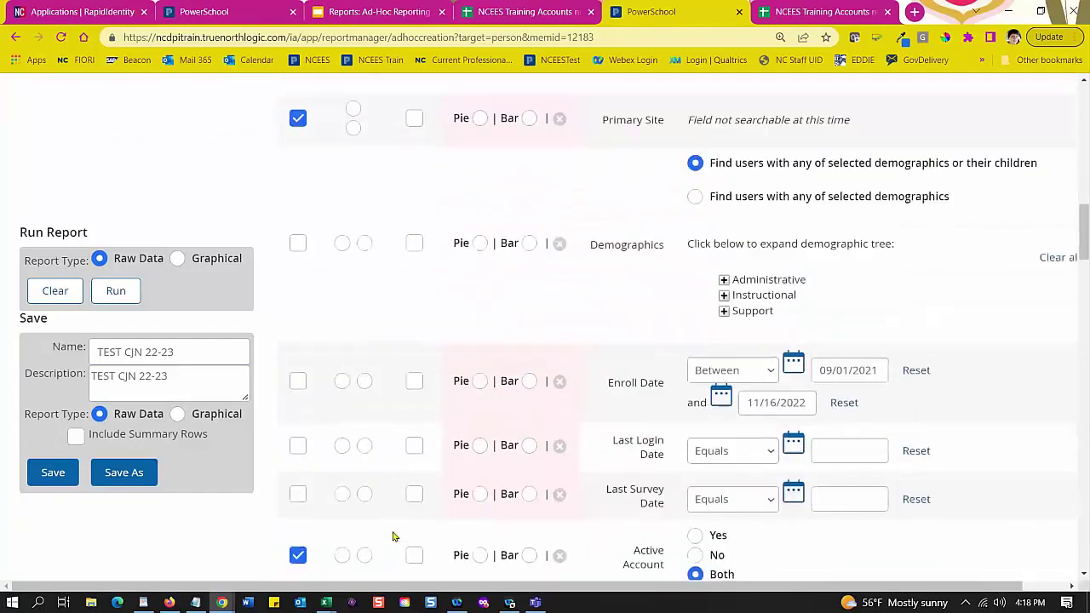
scroll(429, 541, "up", 7)
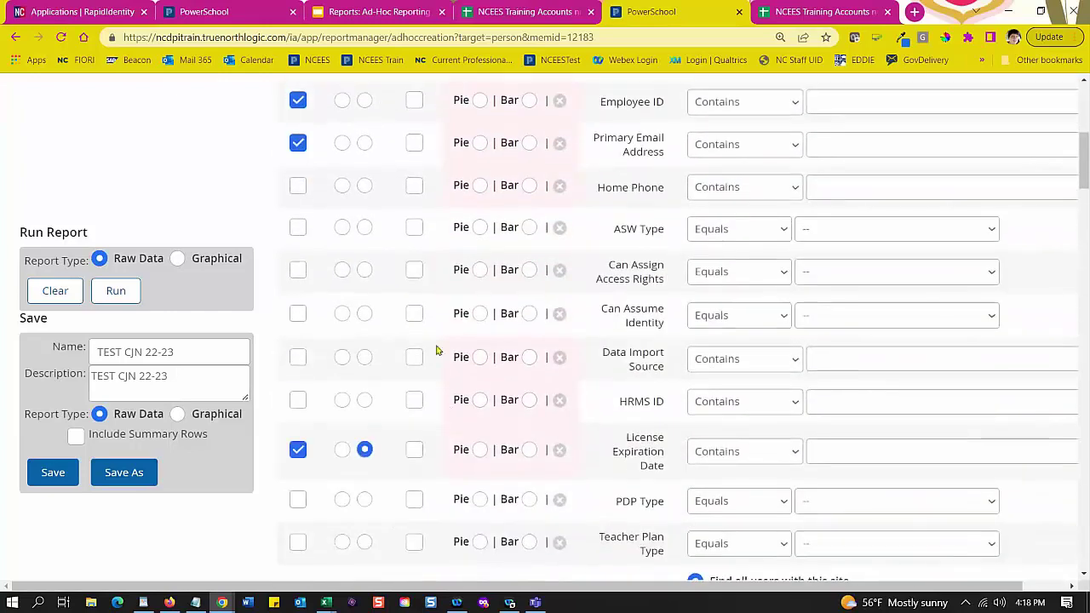
scroll(436, 324, "up", 5)
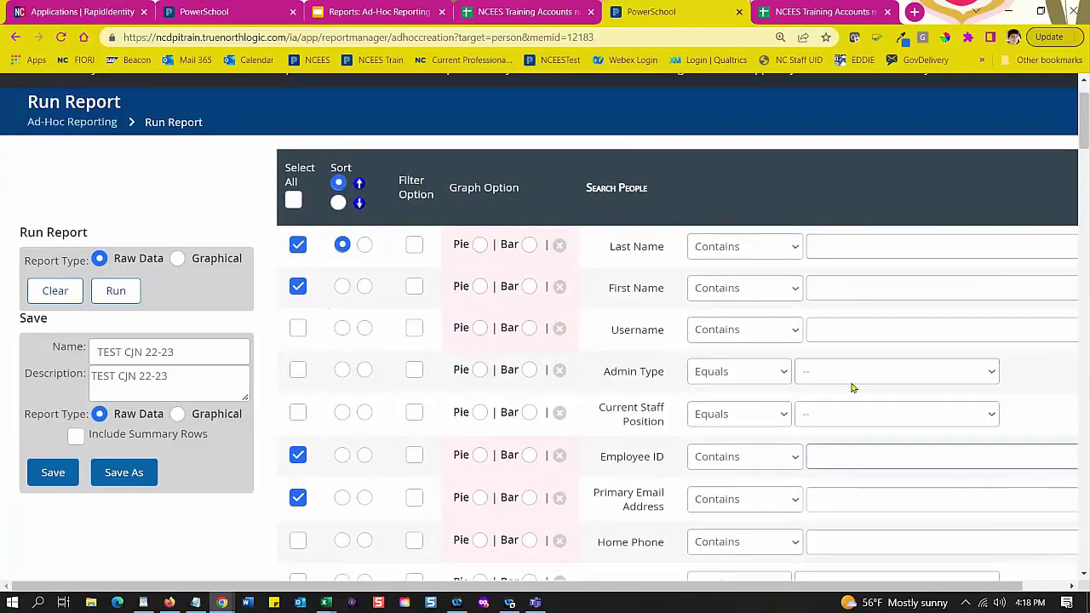
Step: Change the name and description year to TEST CJN 23-24 and set the report type to Graphical
left_click(176, 350)
left_click_drag(176, 350, 155, 352)
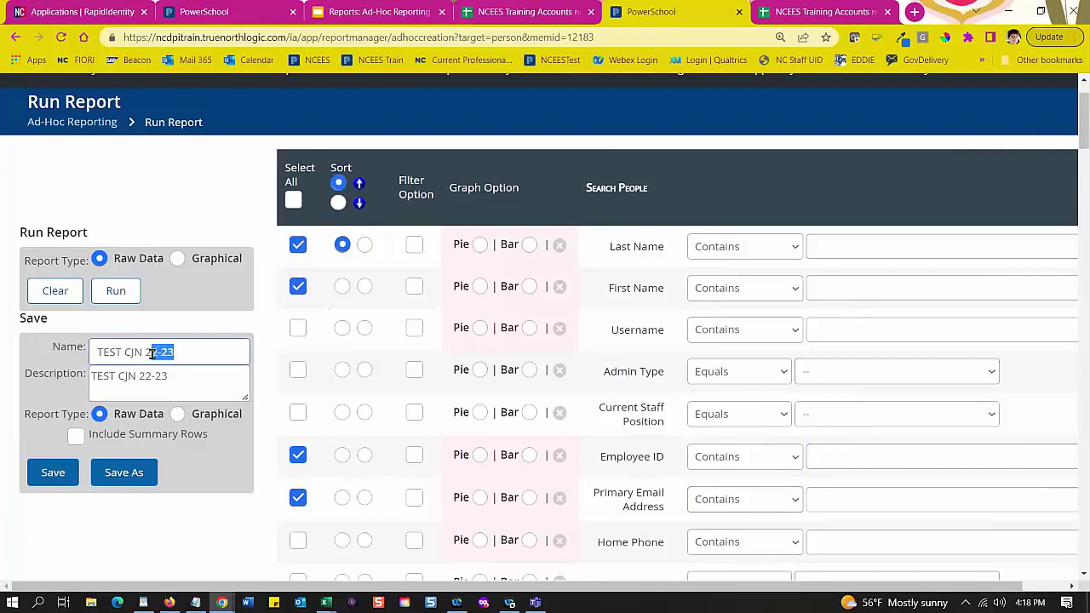
key("BackSpace")
type("3-24")
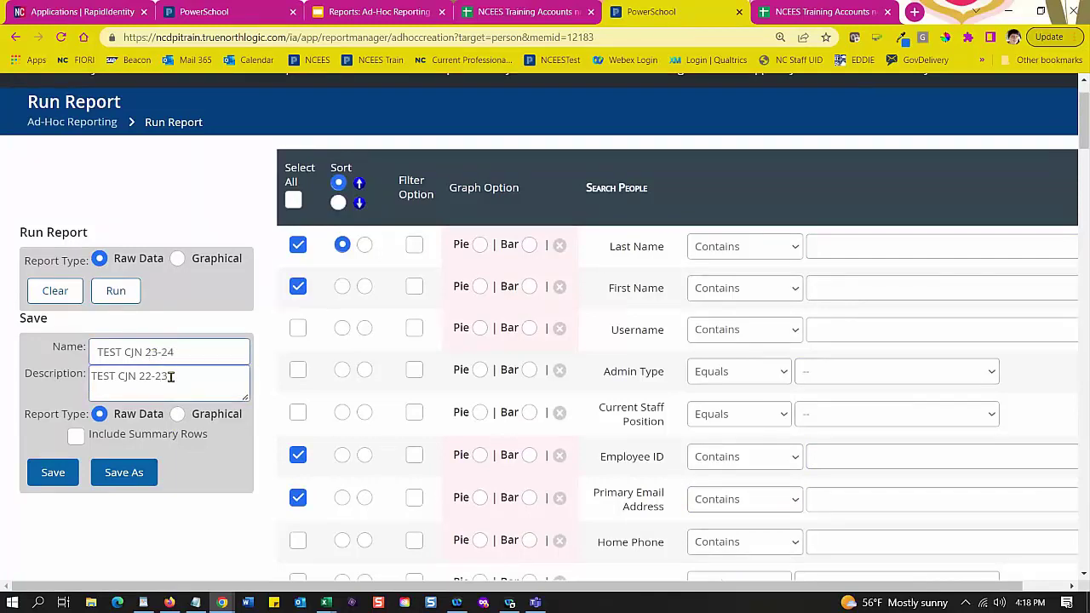
left_click_drag(170, 377, 143, 376)
type("24")
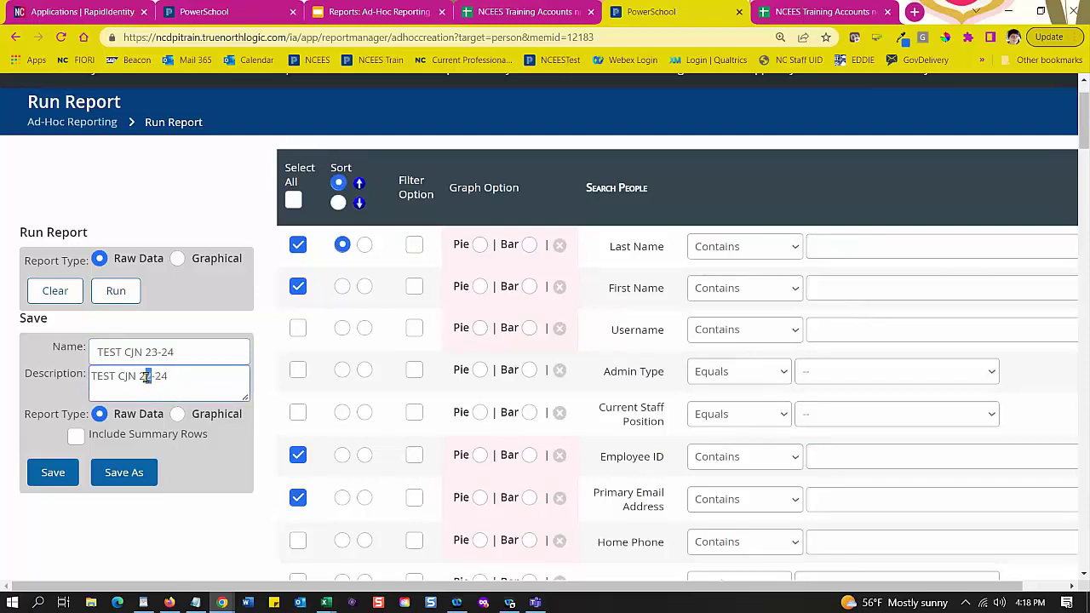
type("2")
key("BackSpace")
type("3")
left_click(178, 417)
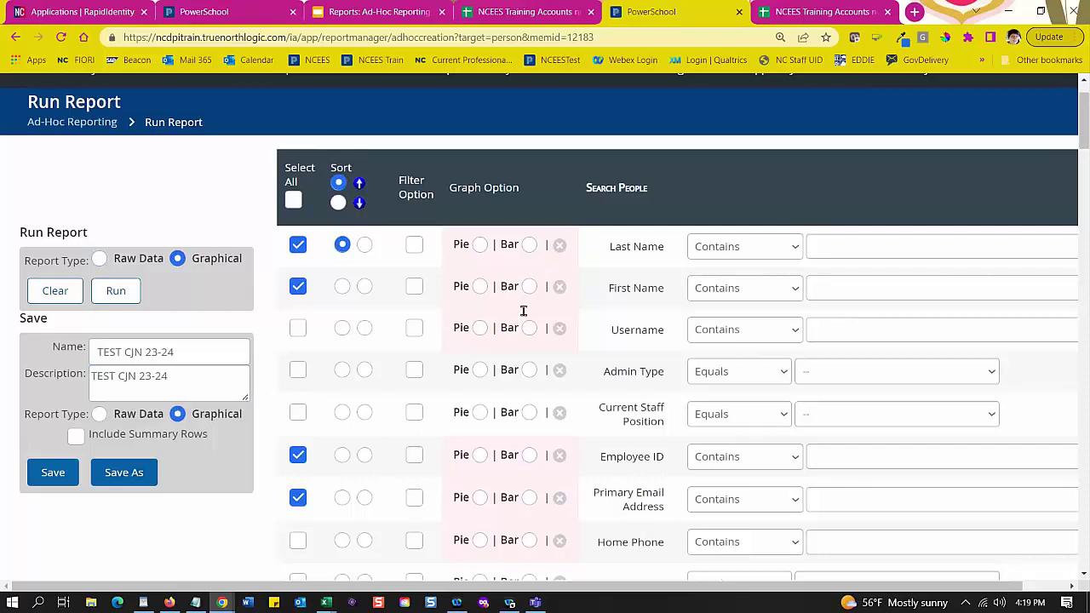
Step: Set the Graph Option to Bar for PDP Type and for Teacher Plan Type
scroll(524, 310, "down", 1)
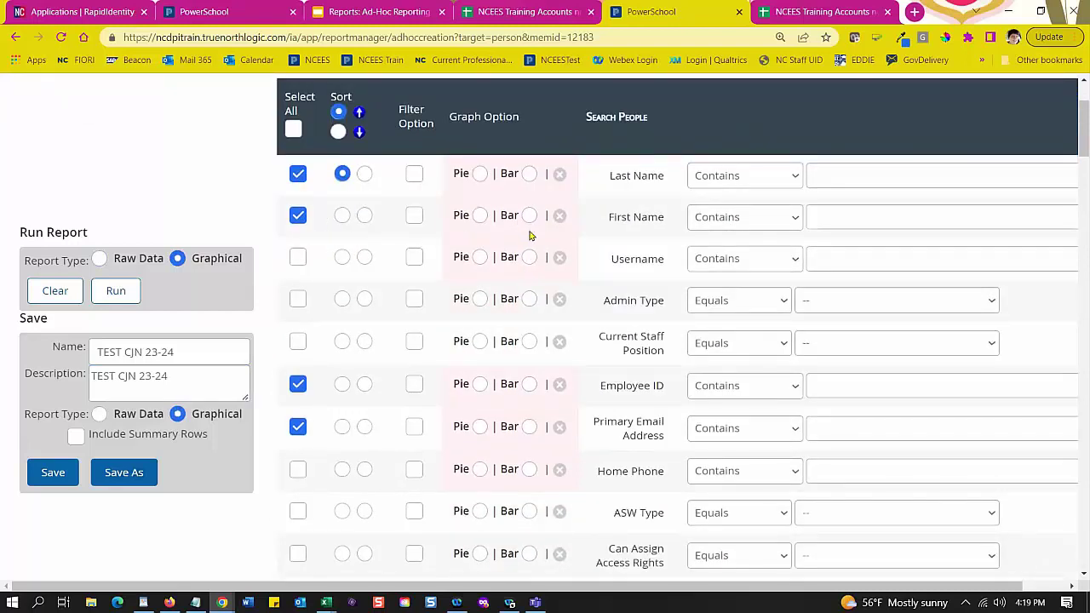
scroll(554, 368, "down", 3)
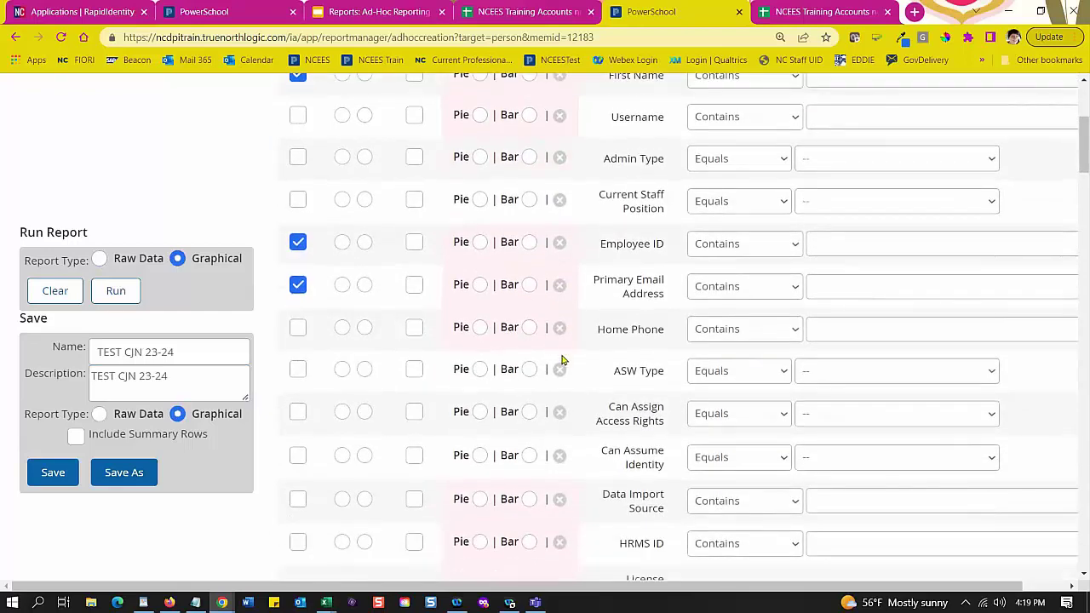
scroll(554, 319, "down", 4)
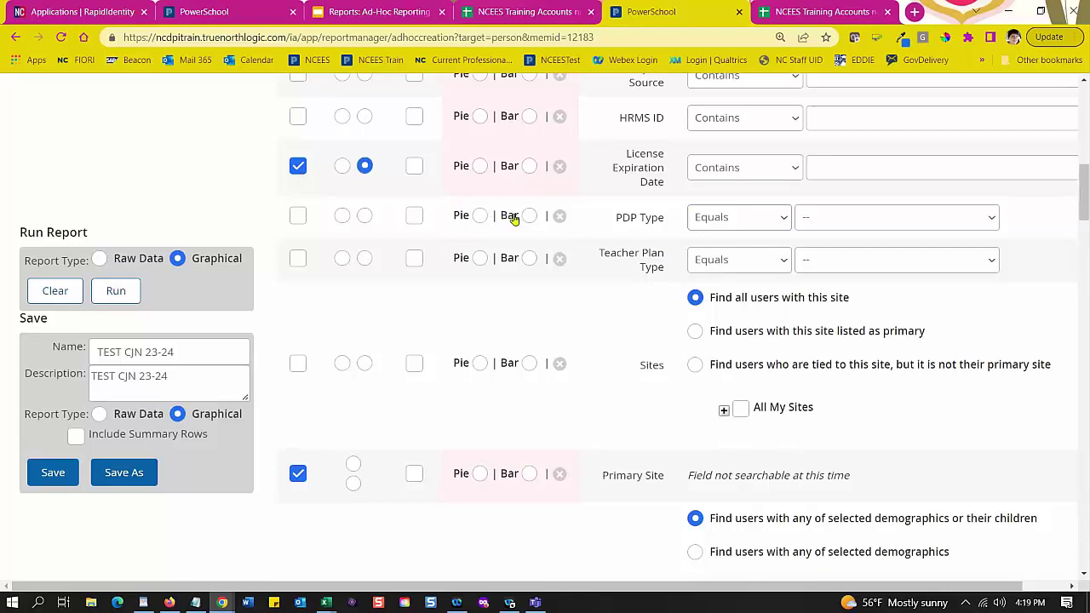
left_click(480, 216)
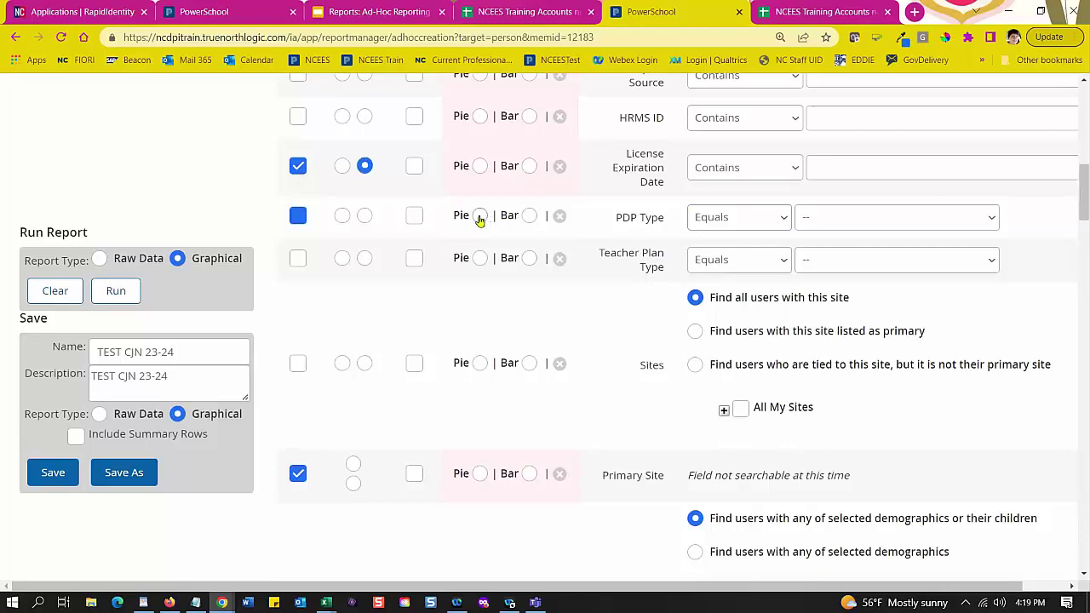
left_click(529, 217)
left_click(479, 217)
left_click(528, 216)
left_click(528, 259)
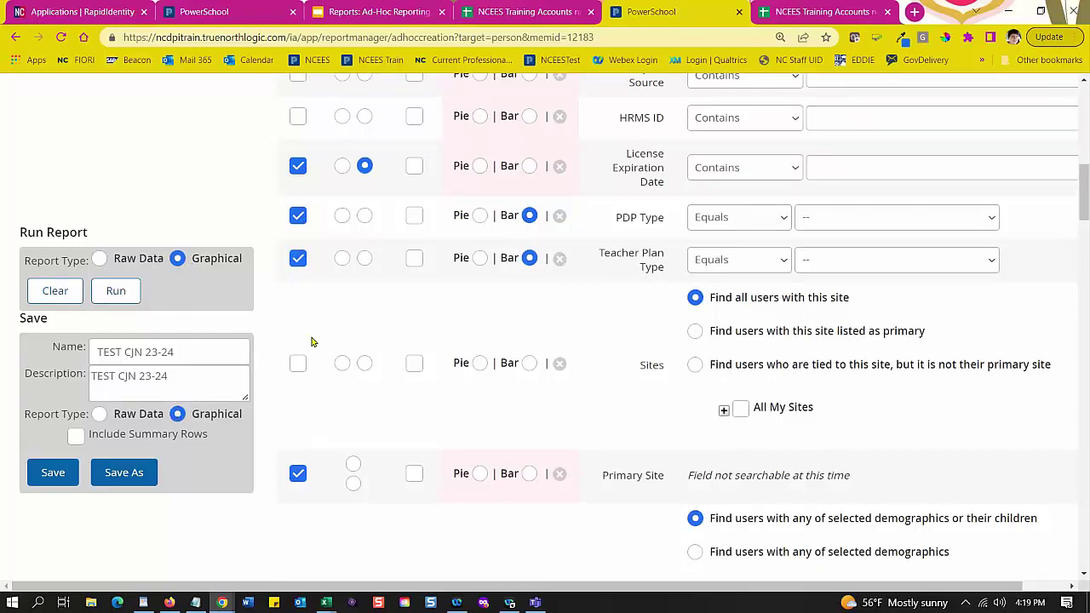
scroll(313, 340, "down", 3)
scroll(320, 341, "down", 10)
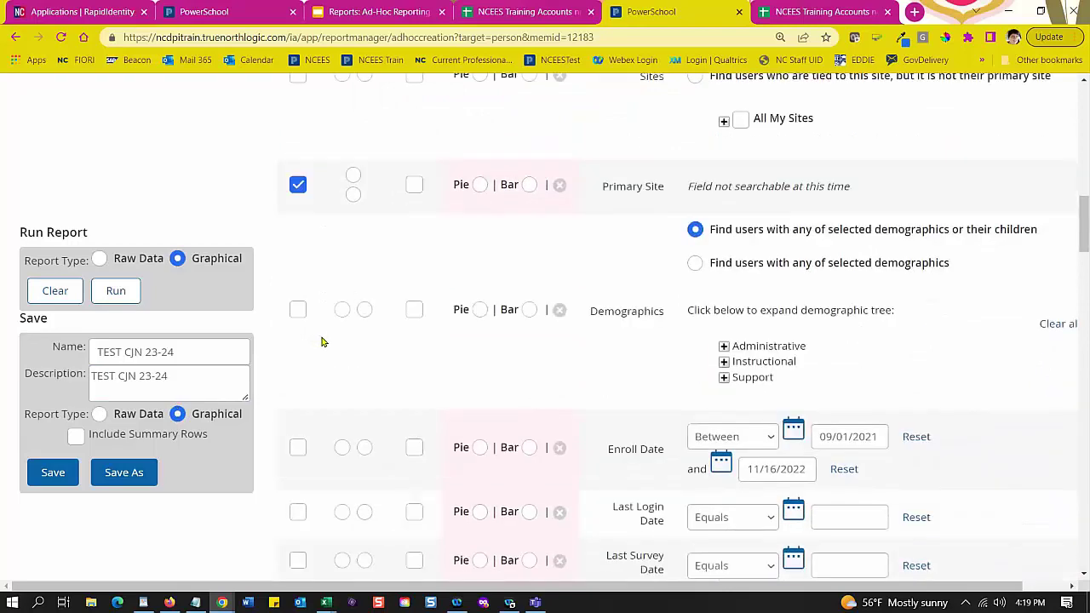
scroll(332, 349, "down", 1)
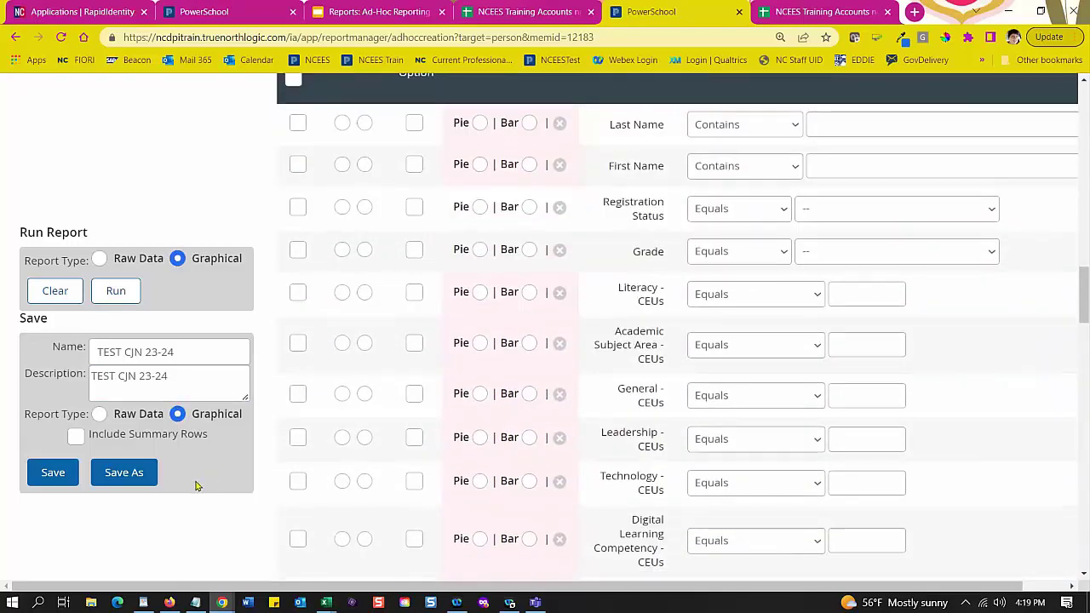
Step: Save As TEST CJN 23-24 with its details, acknowledge the alert, and choose Run this Report
left_click(134, 482)
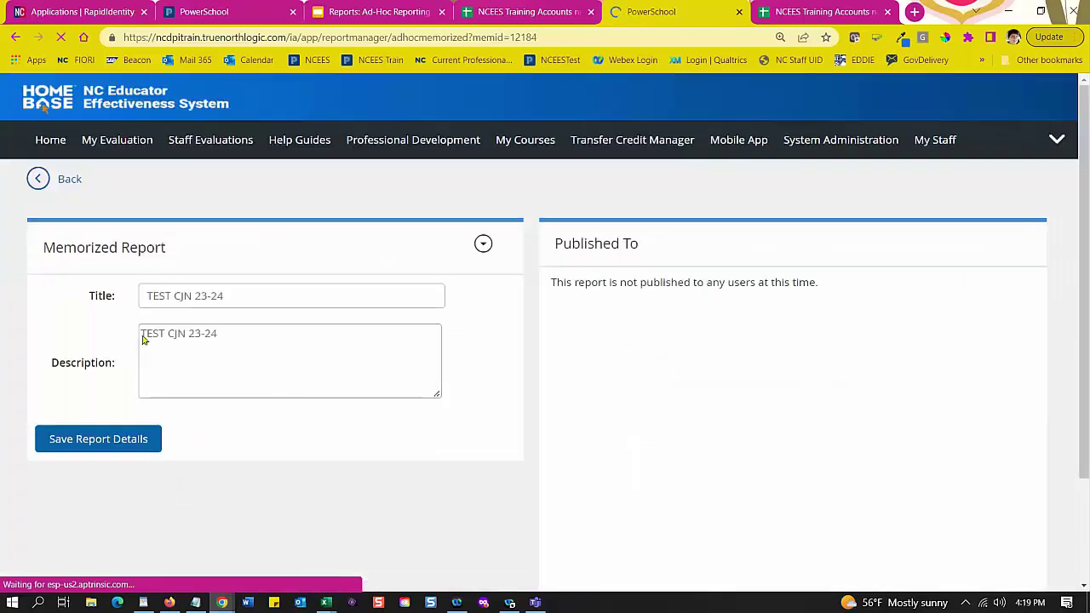
left_click(123, 447)
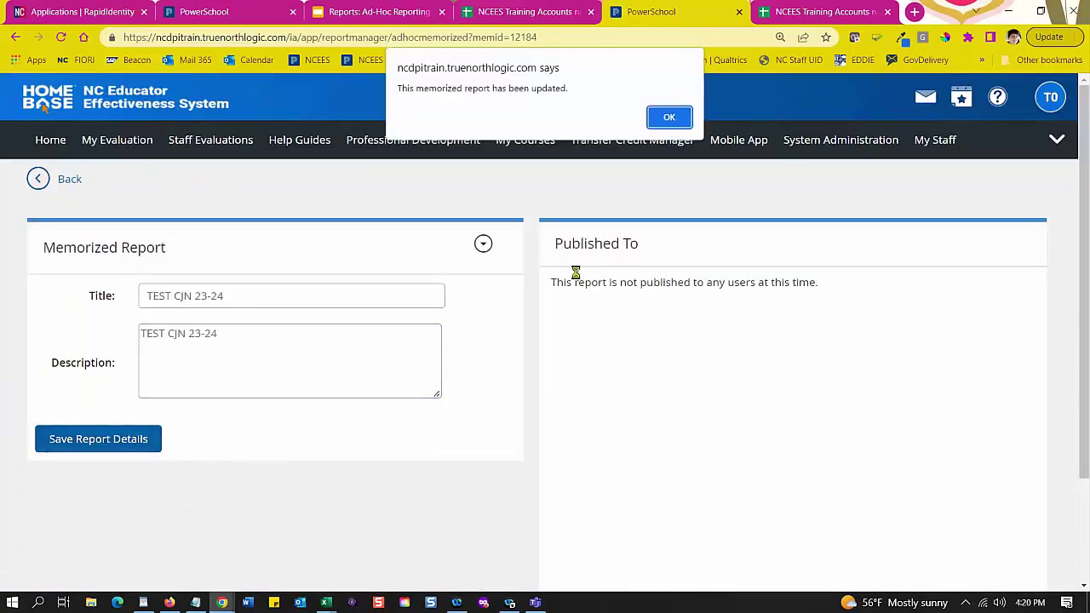
left_click(669, 117)
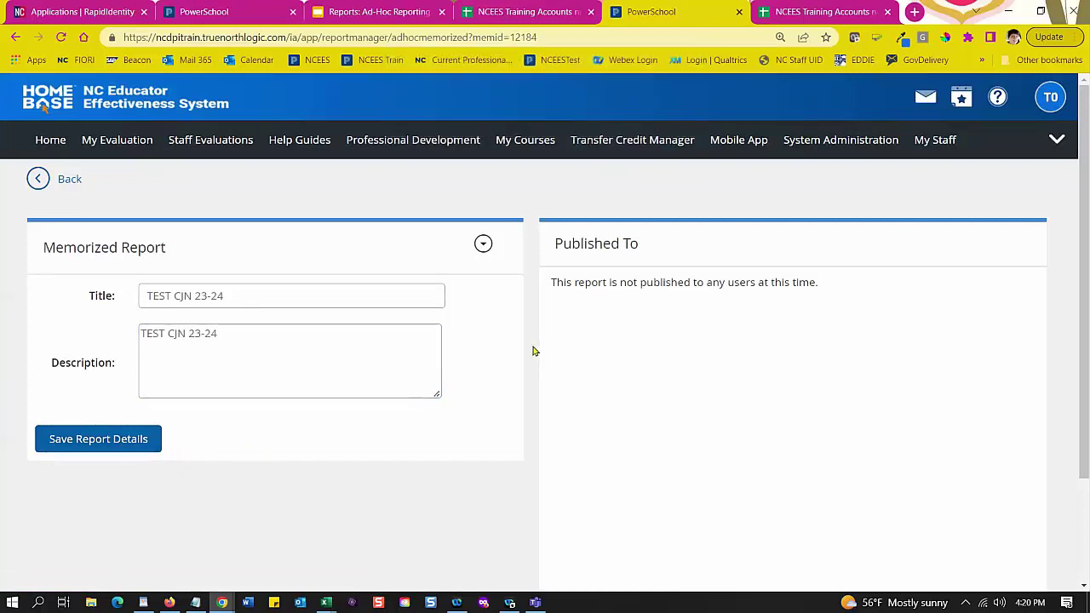
scroll(633, 363, "down", 2)
scroll(632, 360, "up", 2)
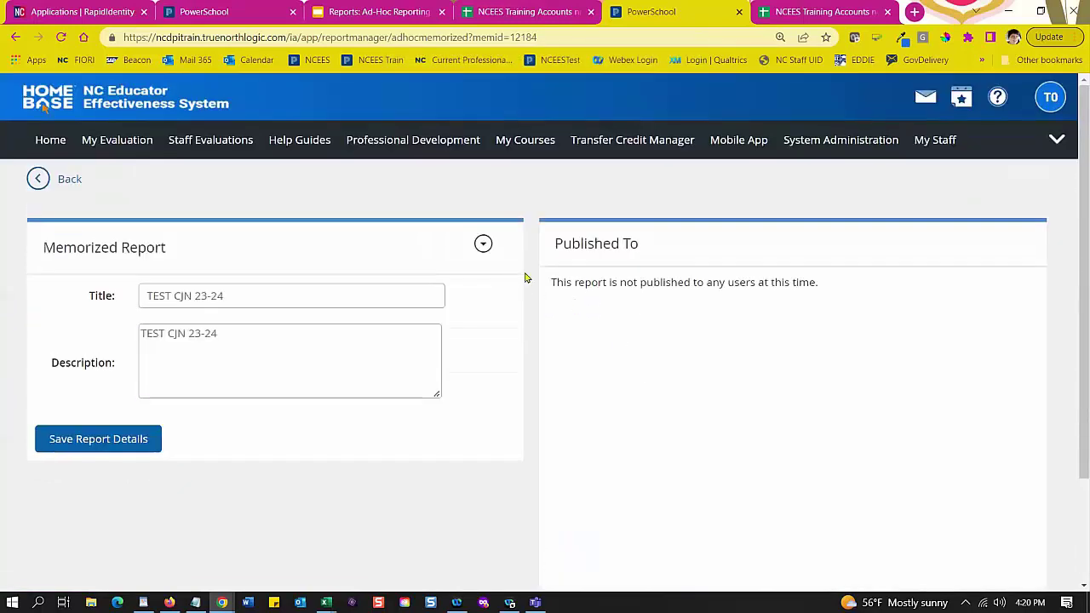
left_click(483, 243)
left_click(431, 293)
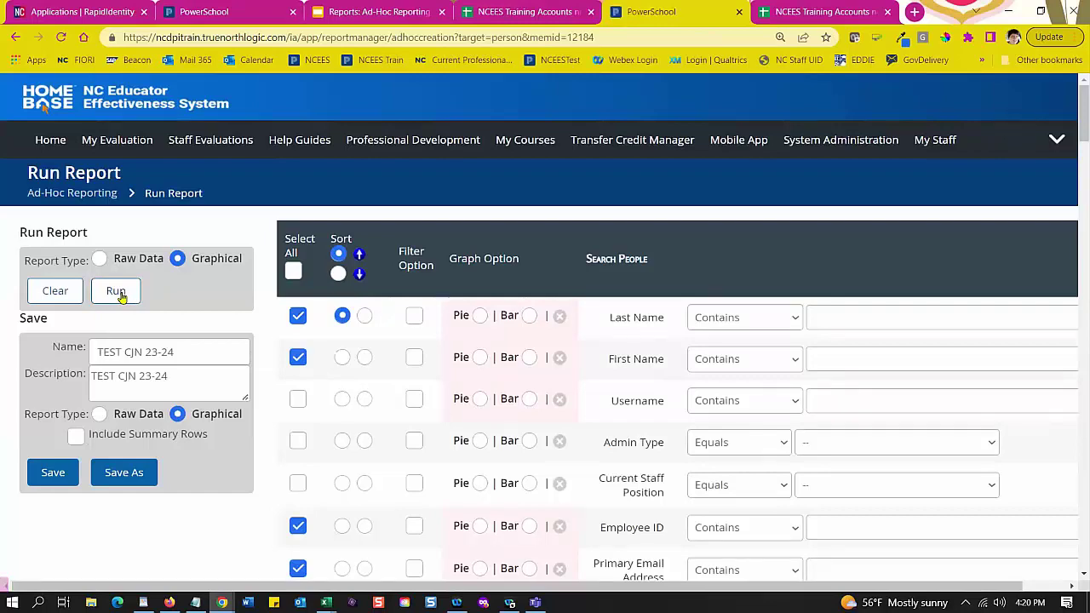
Step: Run the graphical report, refresh until it finishes, and open the TEST CJN 23-24 results
left_click(120, 298)
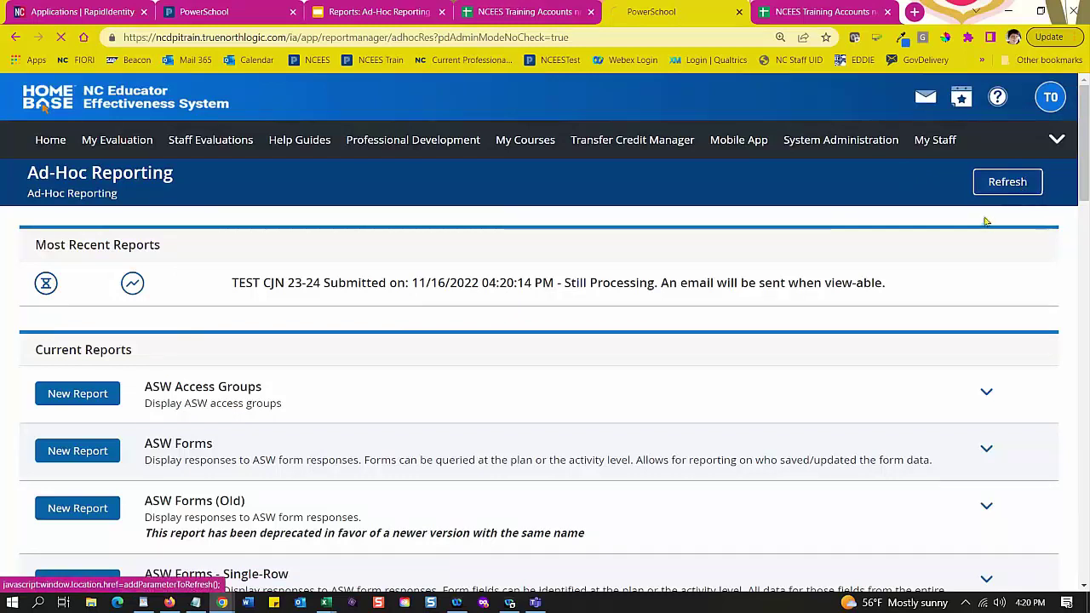
left_click(1008, 189)
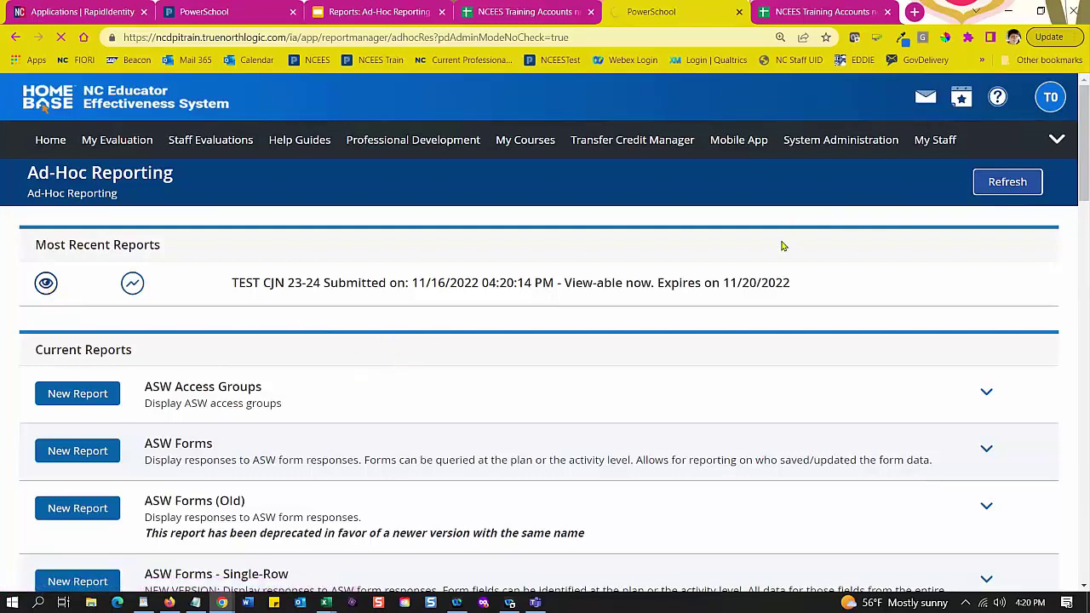
left_click(134, 281)
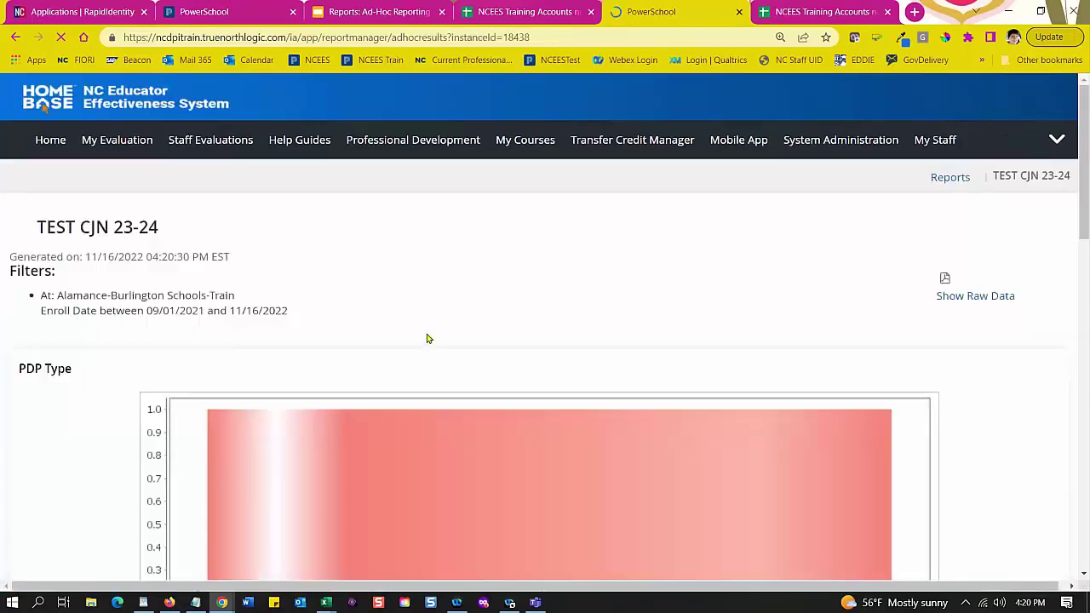
Step: View the people and user sites behind the PDP Type chart
scroll(428, 338, "down", 3)
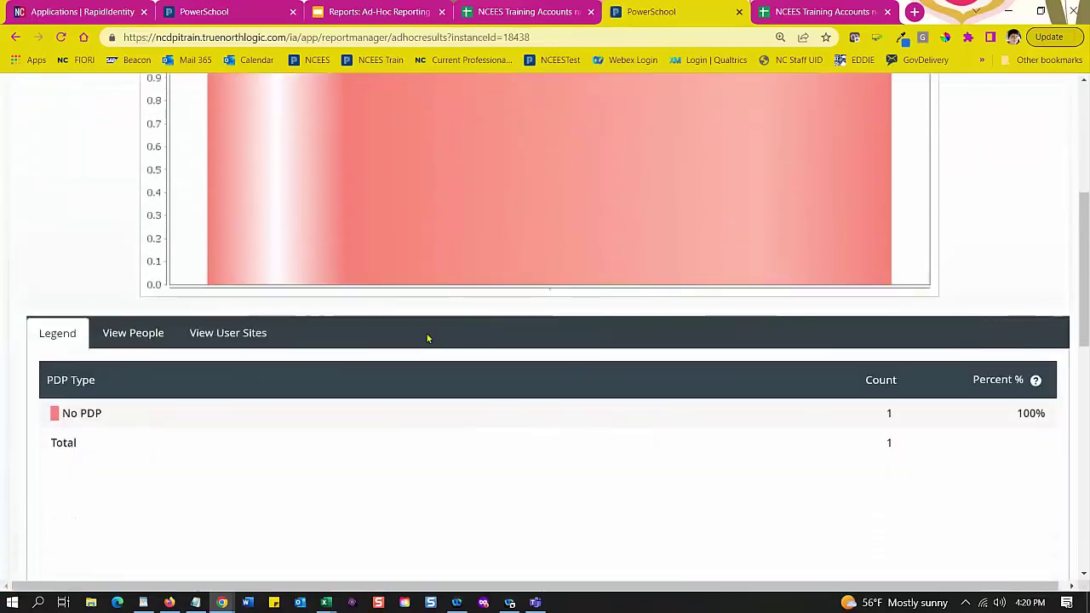
scroll(427, 338, "up", 3)
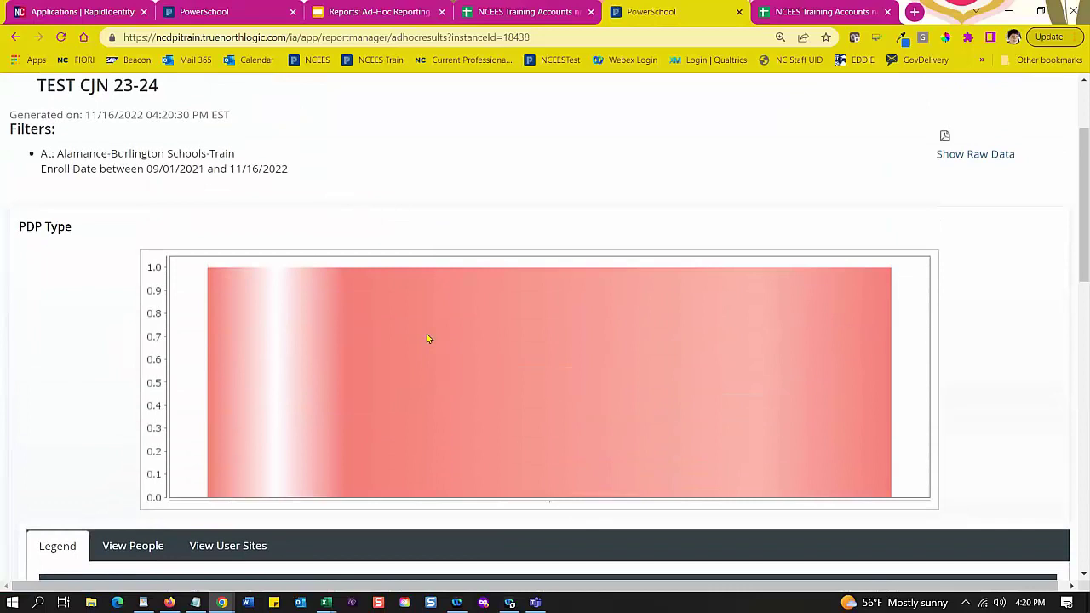
scroll(428, 338, "down", 3)
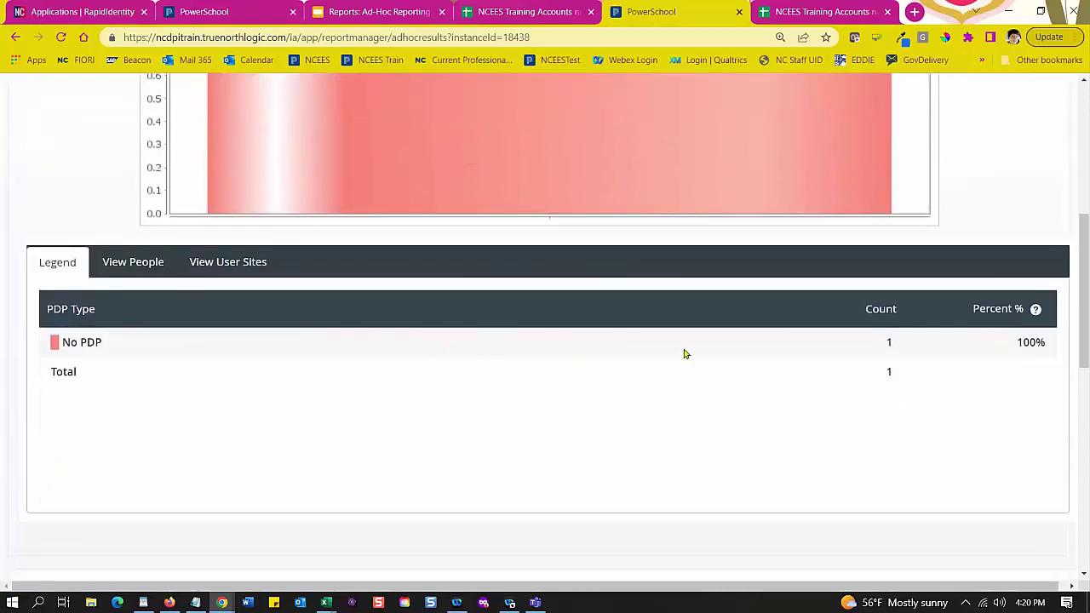
scroll(720, 366, "down", 7)
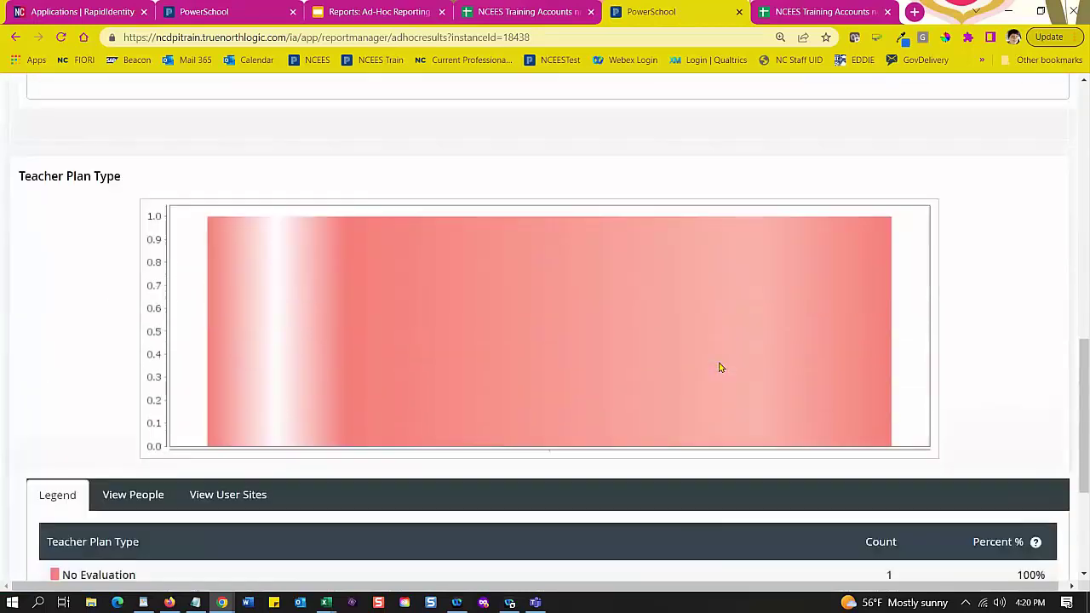
scroll(719, 366, "up", 3)
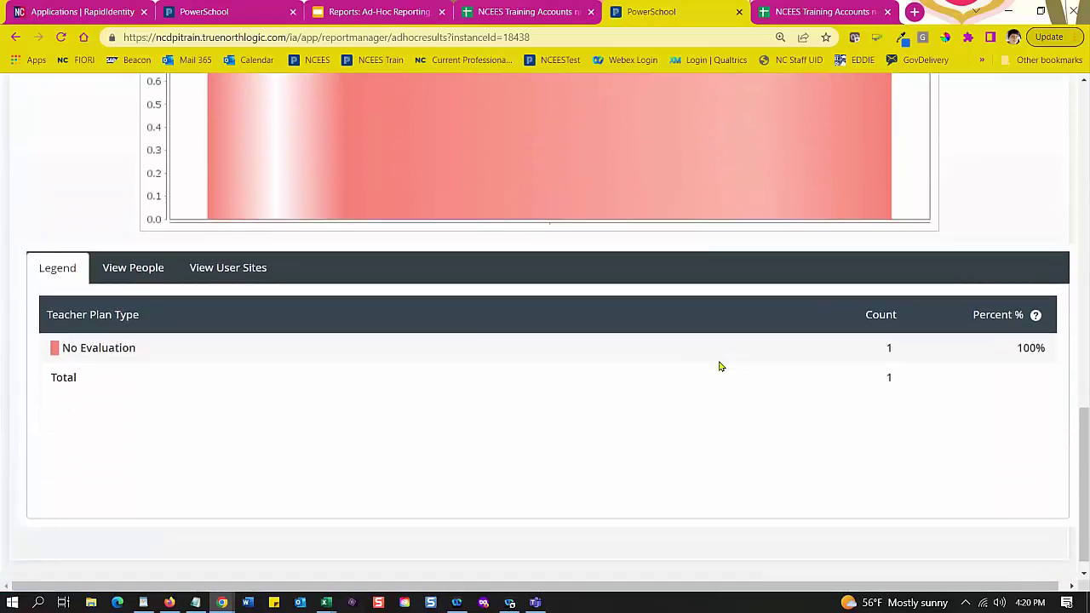
scroll(719, 366, "up", 3)
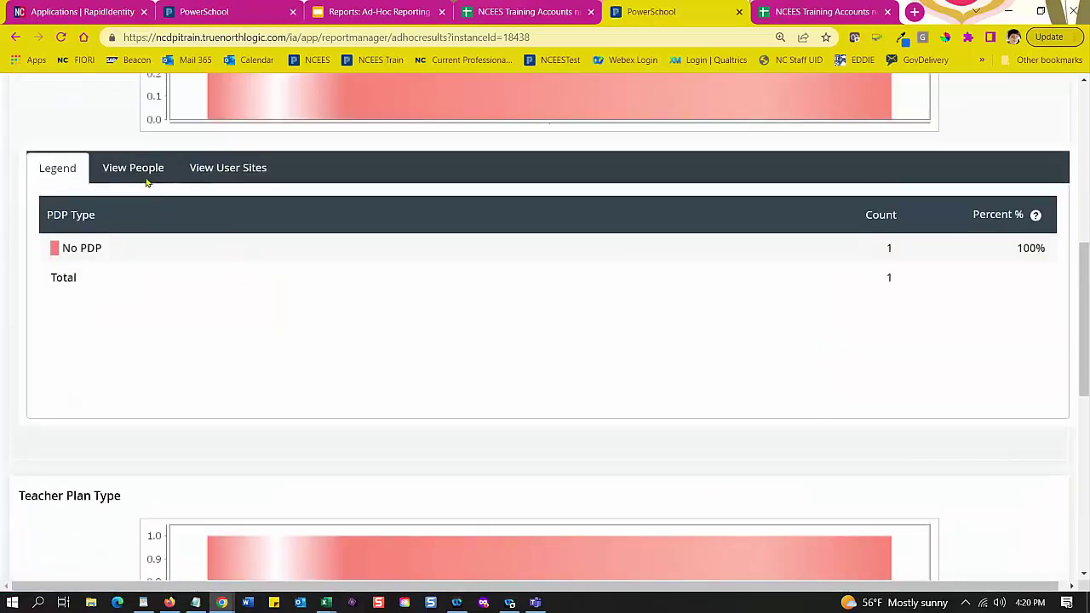
left_click(138, 169)
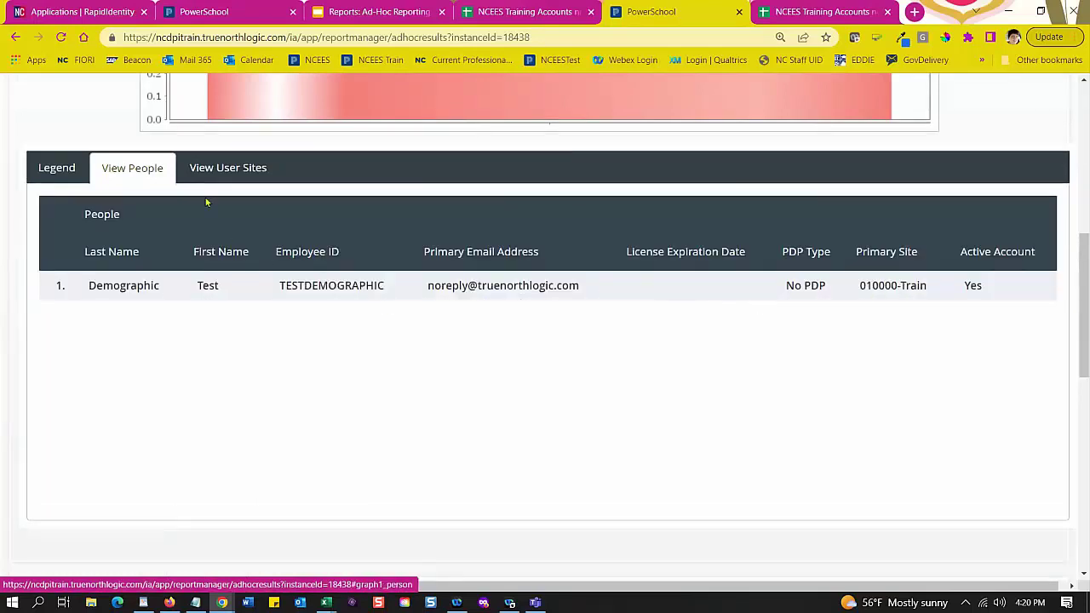
left_click(223, 168)
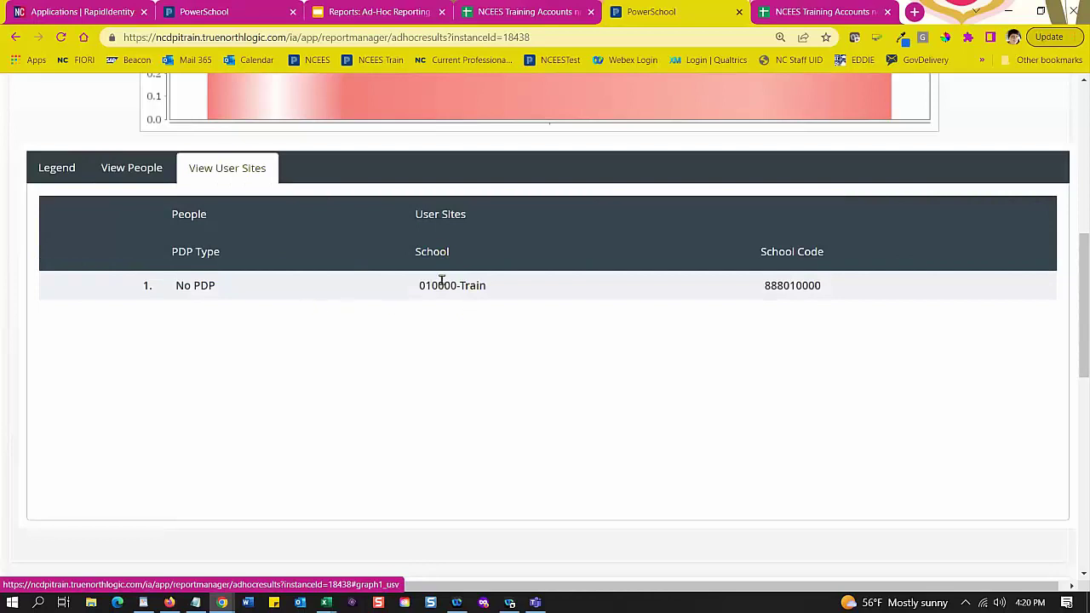
Step: View the Teacher Plan Type chart's people and user sites, then return to its legend
scroll(501, 328, "down", 8)
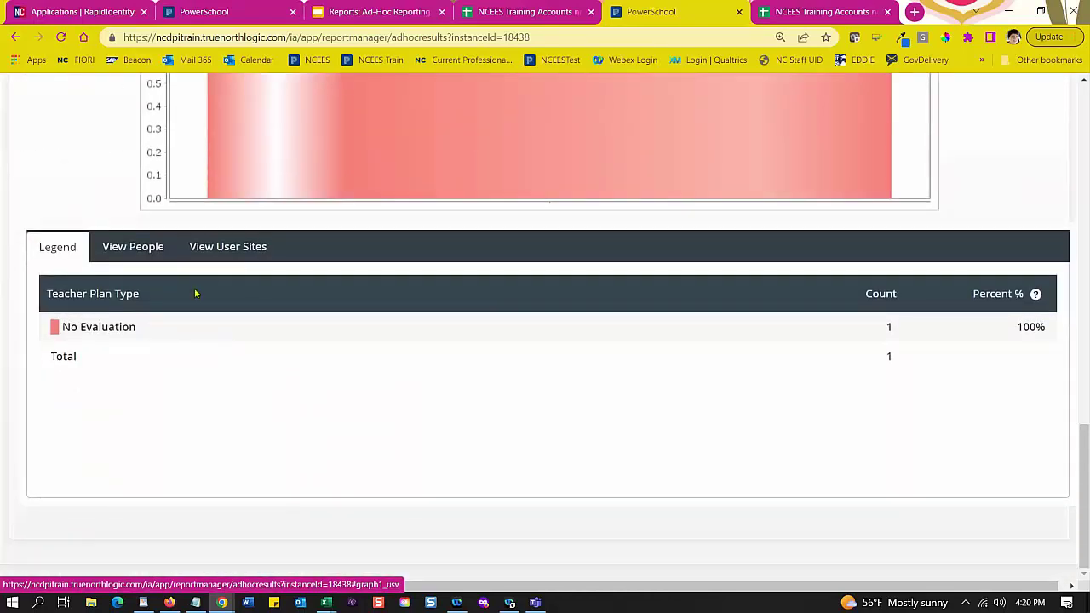
left_click(137, 246)
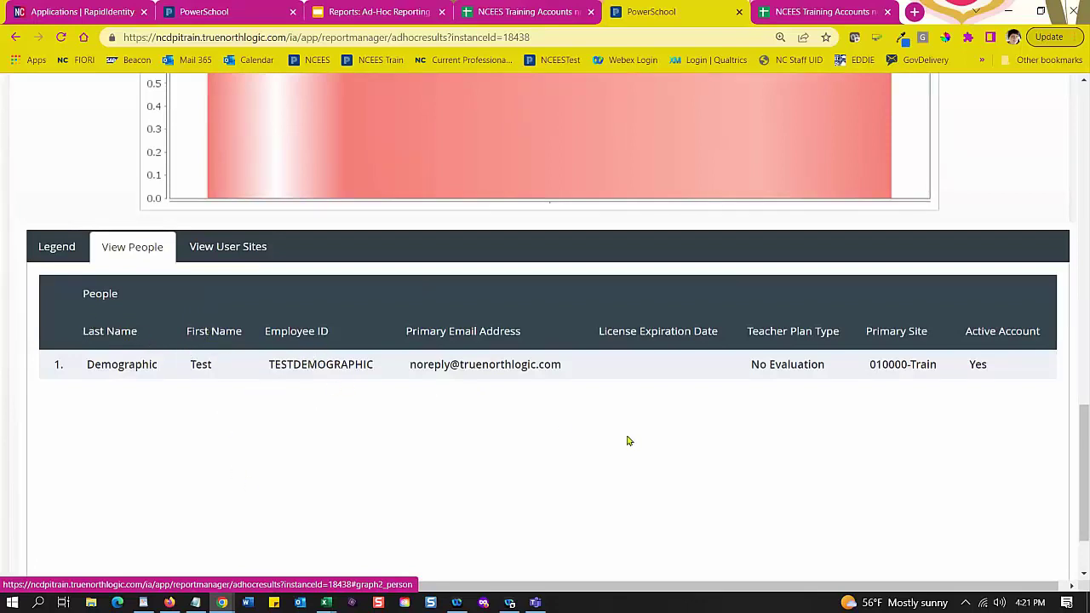
left_click(218, 253)
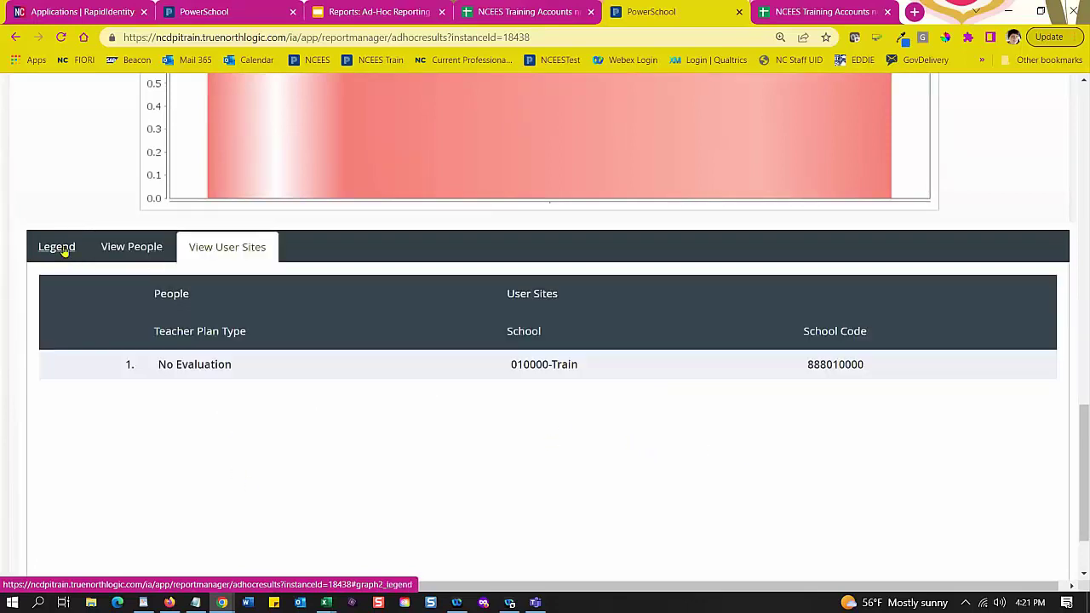
left_click(59, 247)
scroll(331, 341, "up", 7)
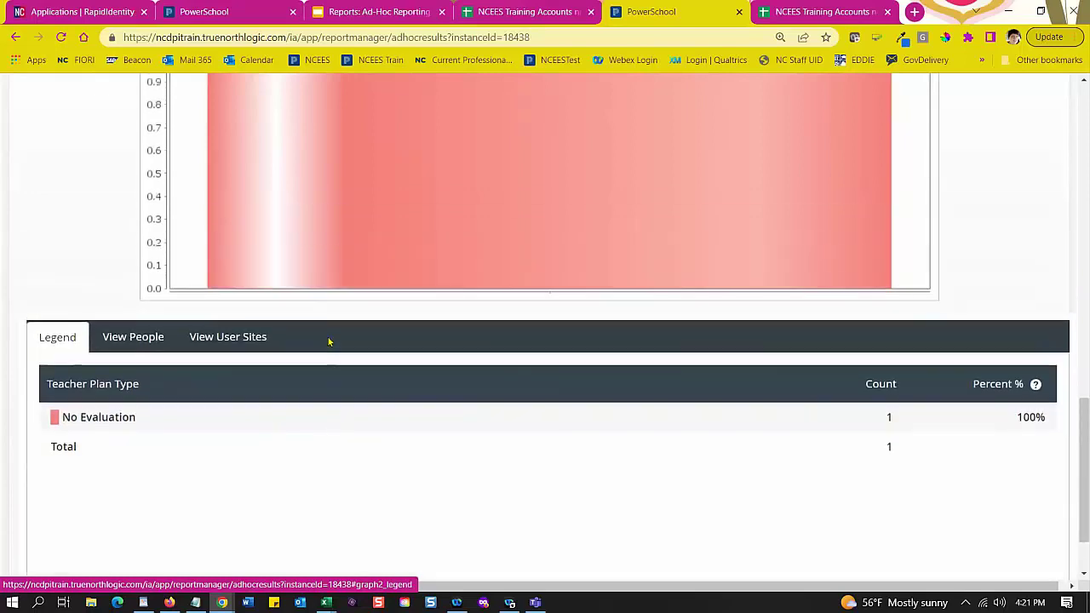
scroll(335, 342, "up", 6)
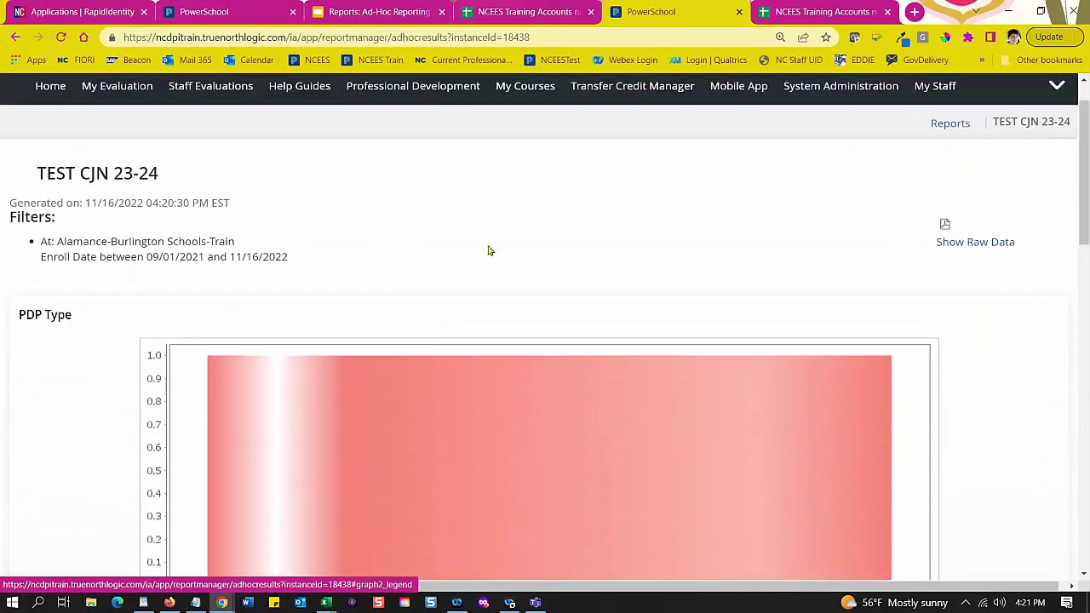
Step: Show the raw data table: one active staff member at 010000-Train, No PDP, No Evaluation
left_click(946, 245)
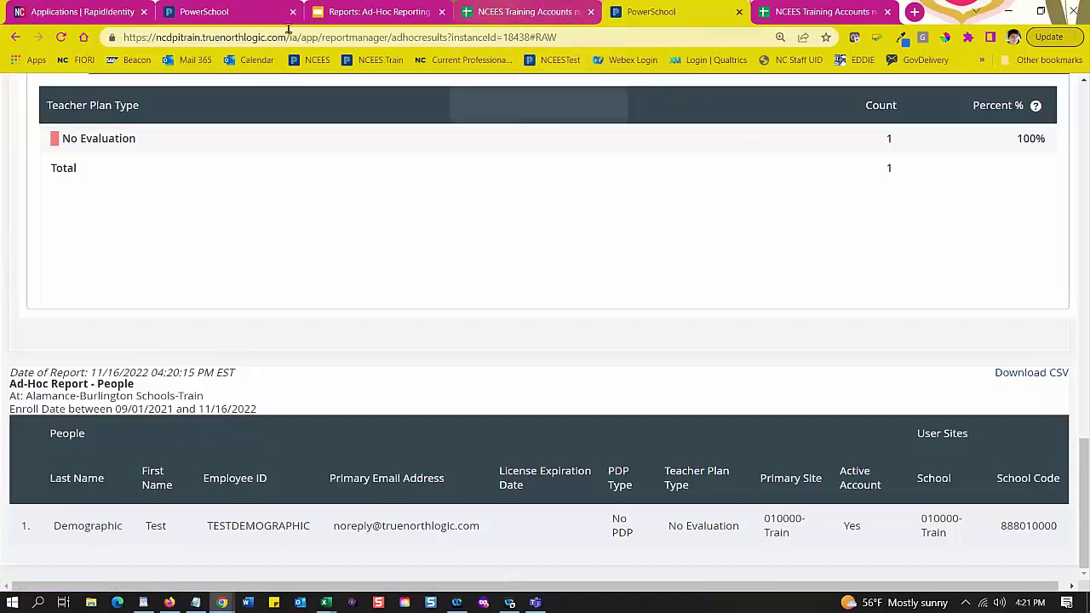
Step: Switch to the live Home Base tab's Ad-Hoc Reporting page and expand the navigation bar's hidden sections
left_click(218, 13)
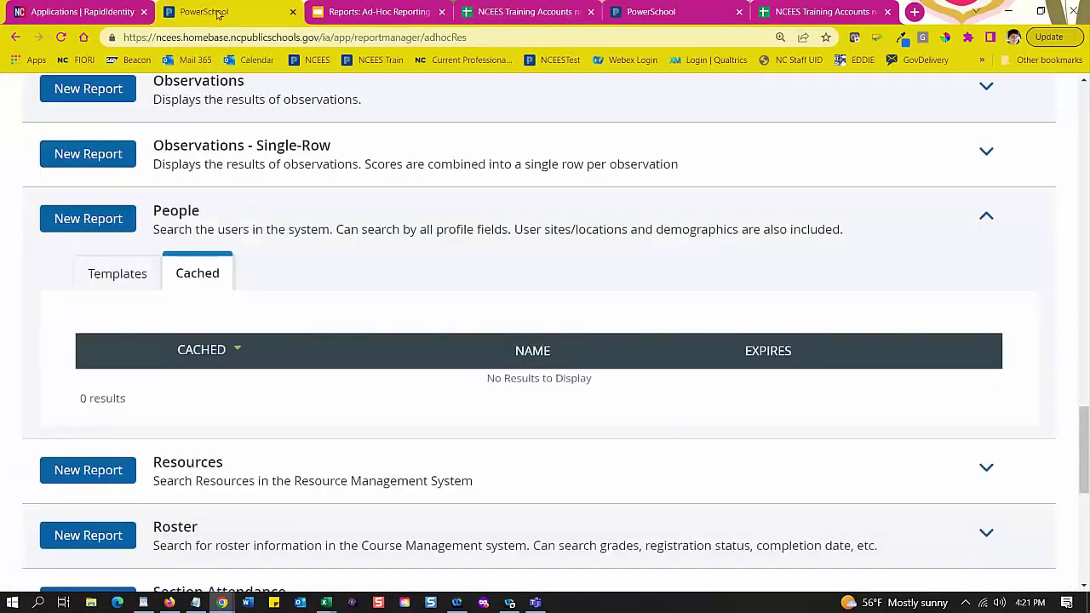
scroll(499, 353, "up", 10)
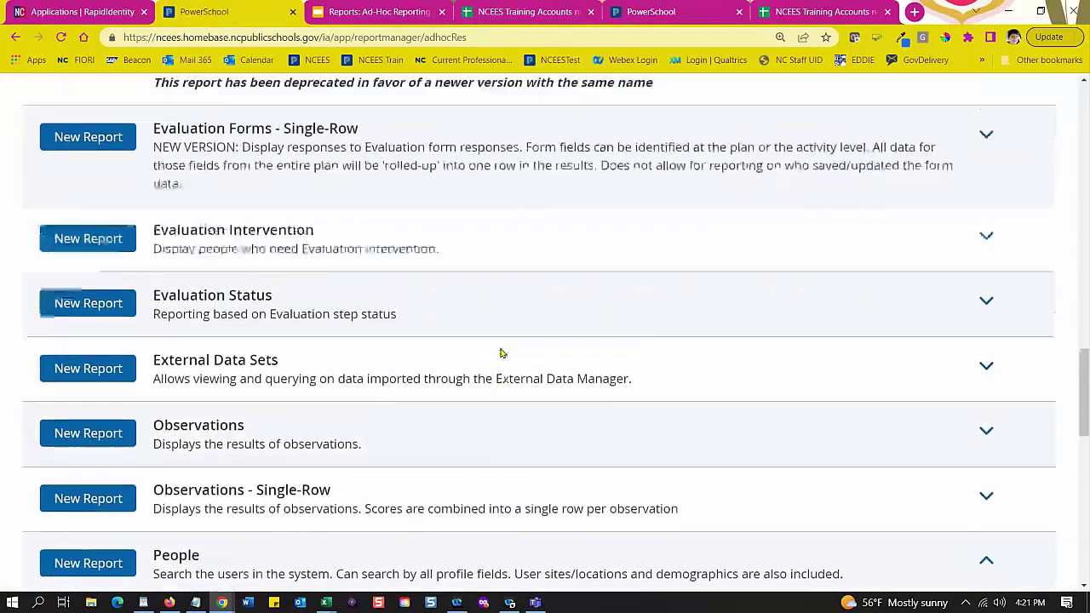
scroll(560, 316, "up", 10)
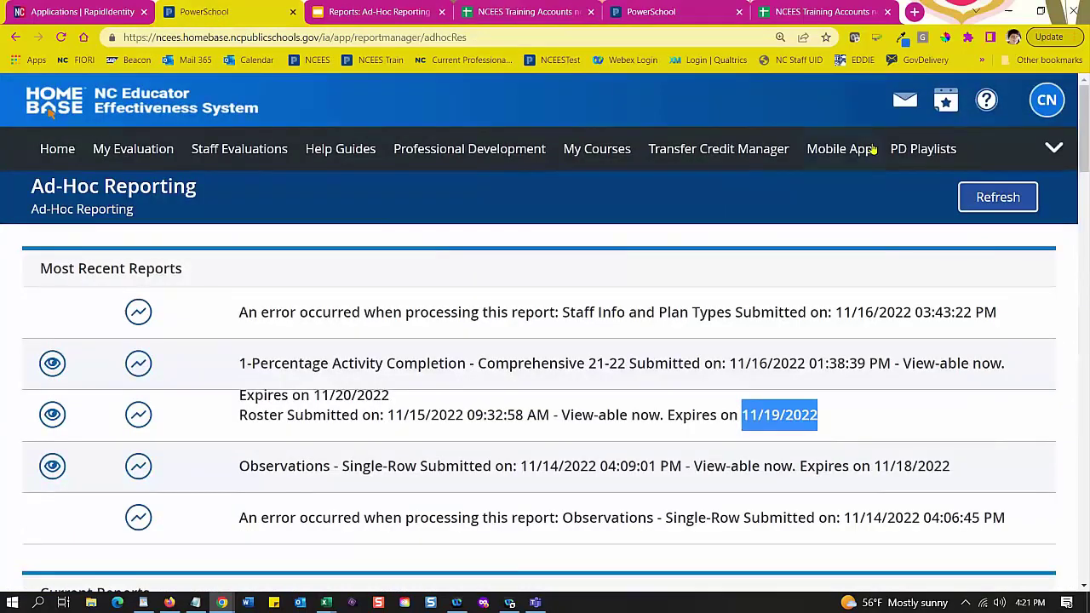
left_click(1053, 151)
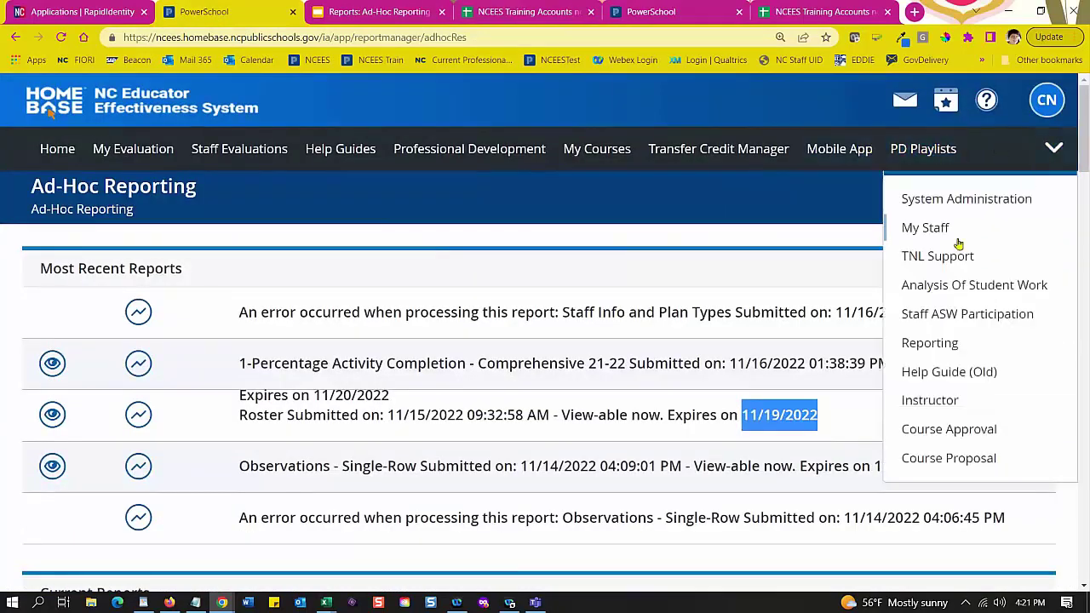
Step: On the Reporting page, expand My Cached Reports and open 1-Percentage Activity Completion - Comprehensive 21-22
left_click(942, 340)
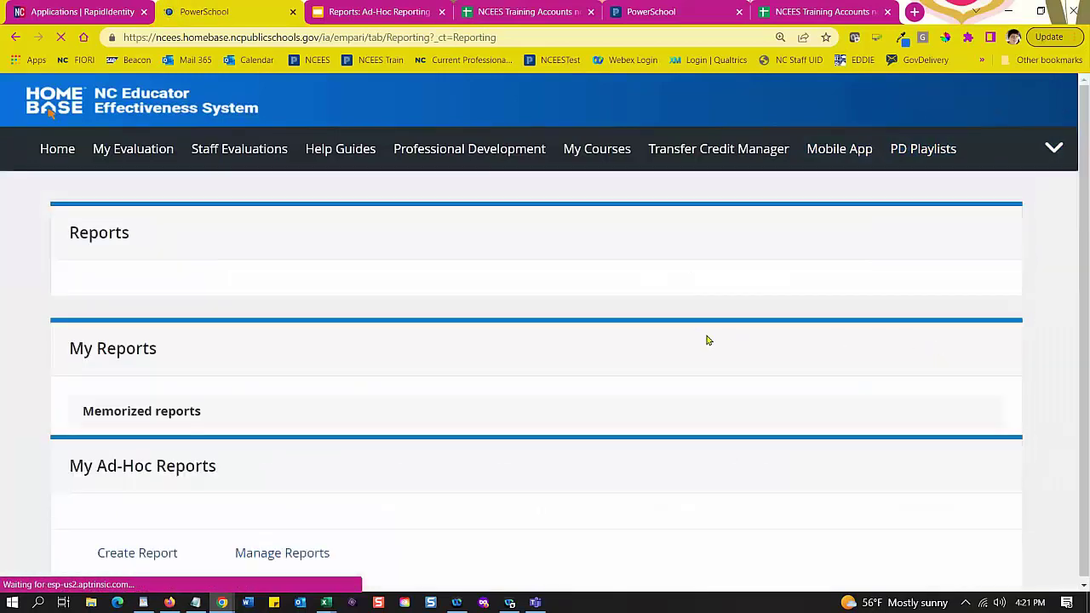
scroll(728, 326, "down", 3)
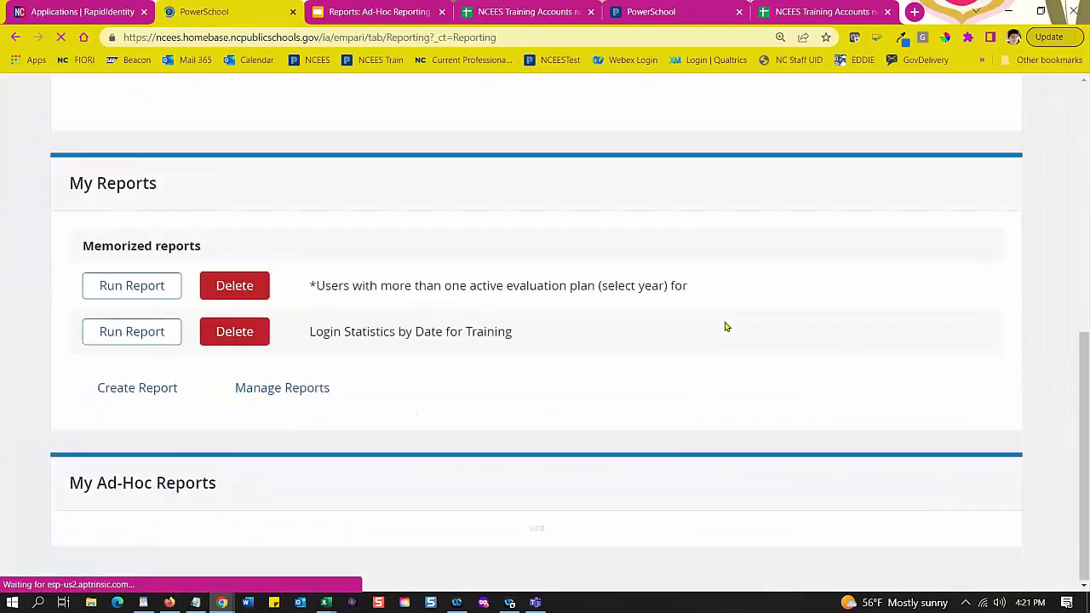
scroll(584, 357, "down", 4)
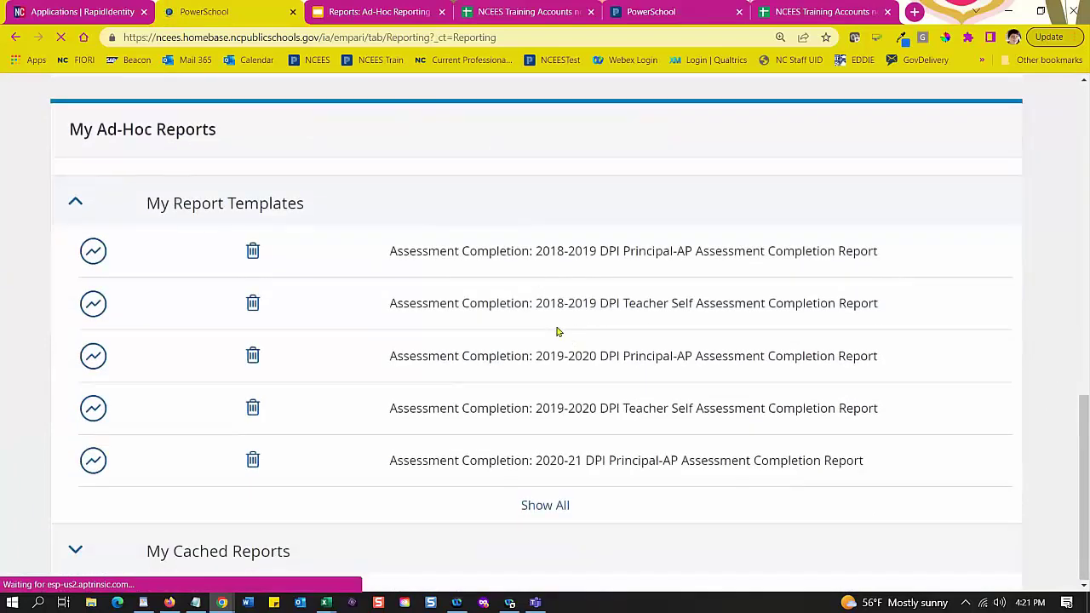
scroll(136, 256, "down", 1)
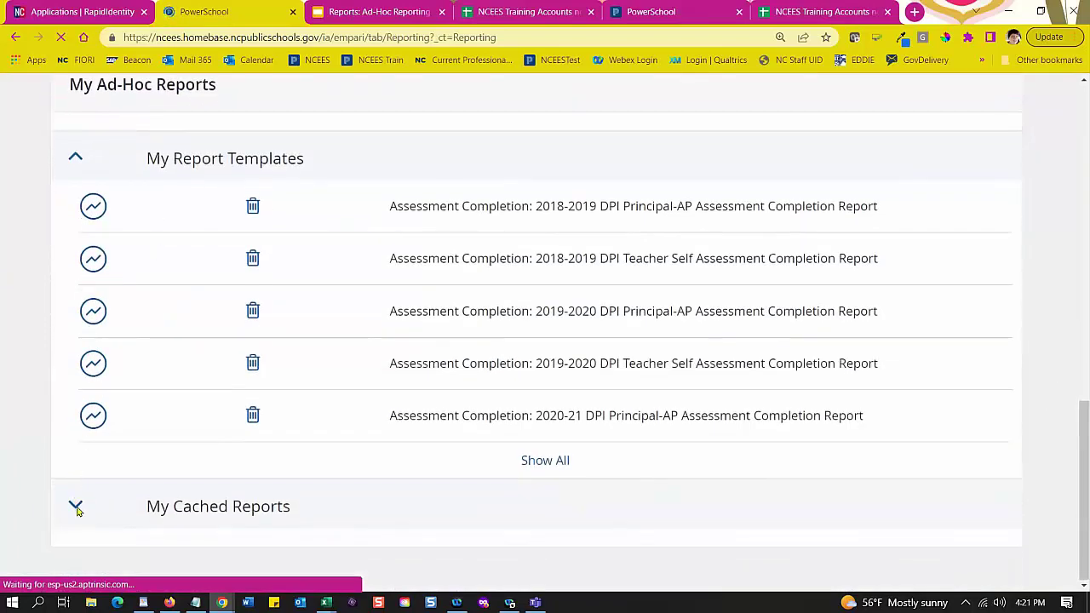
left_click(76, 509)
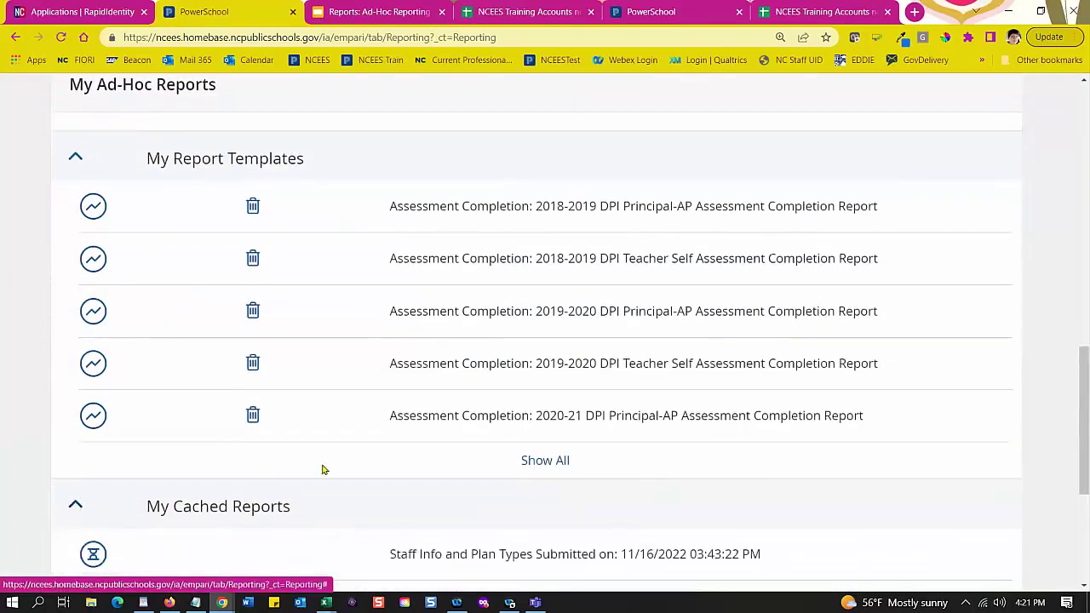
scroll(332, 464, "down", 3)
scroll(343, 457, "down", 1)
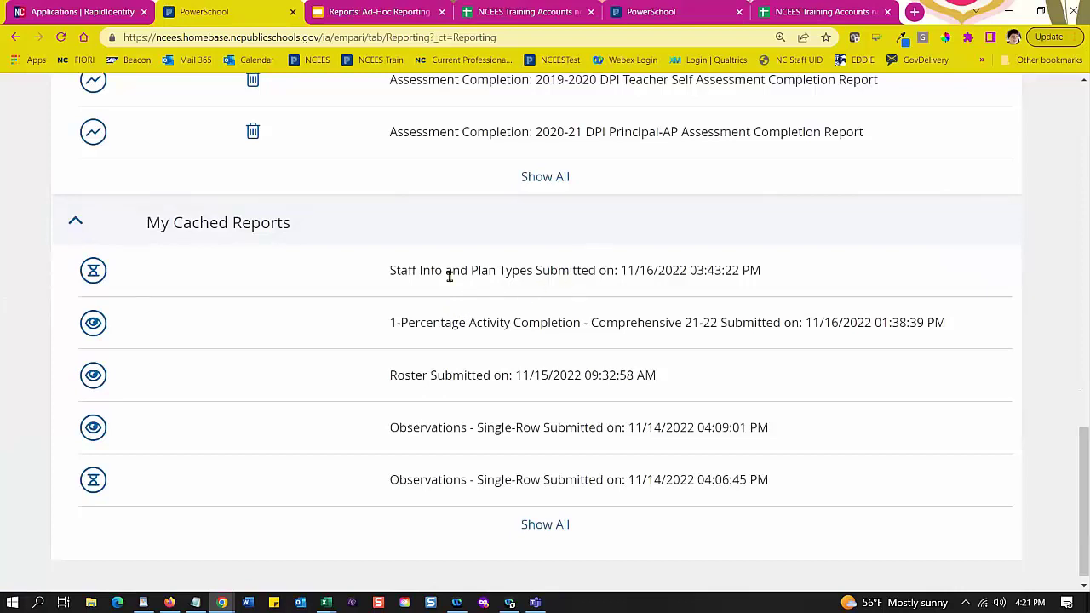
left_click(96, 328)
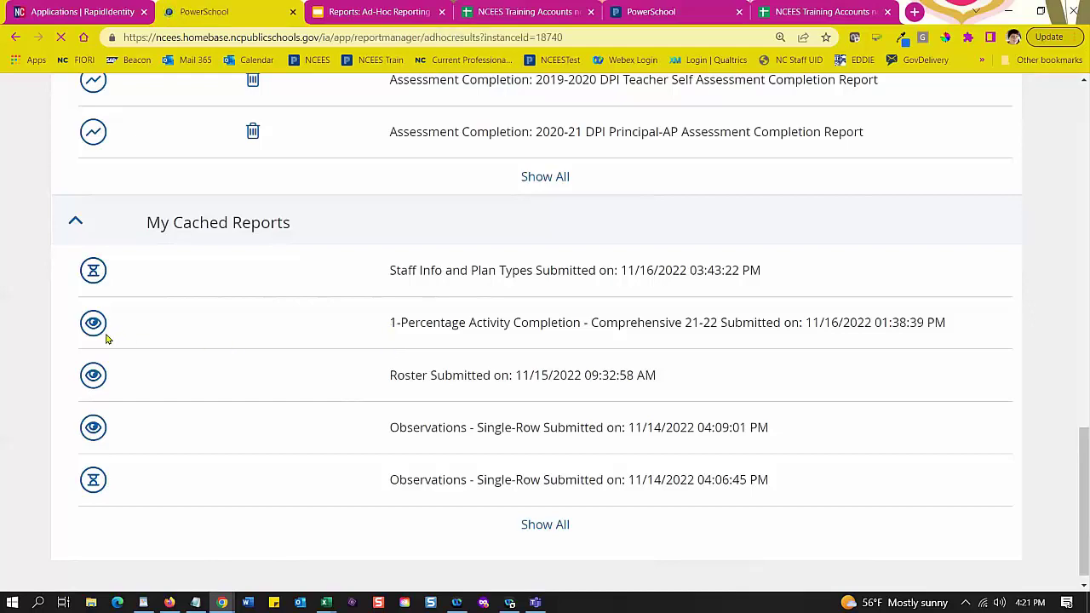
Step: Show the Archived chart's results broken down by evaluation status
scroll(538, 326, "down", 1)
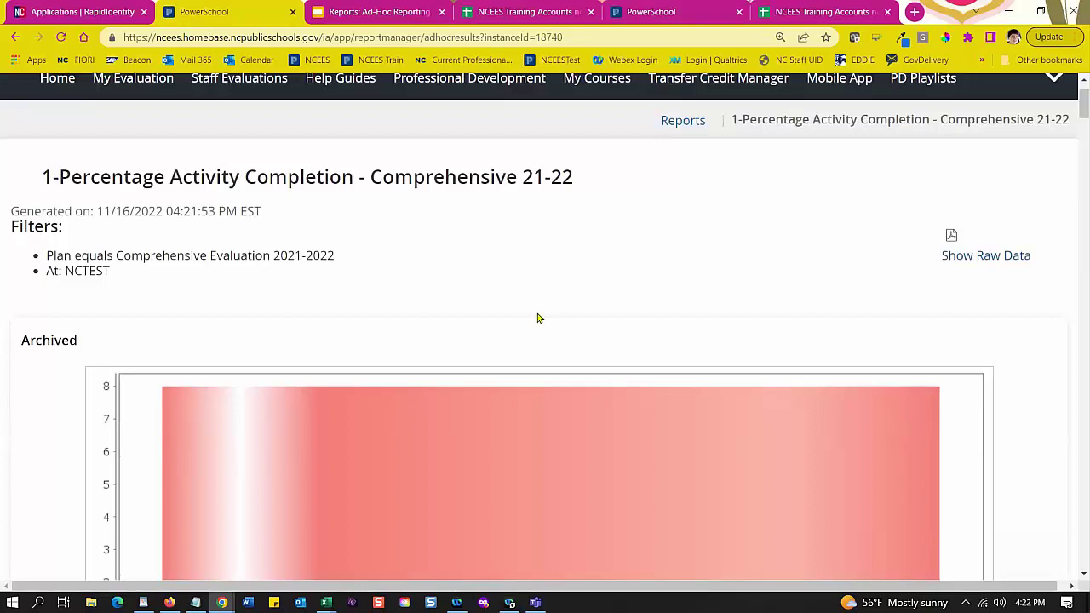
scroll(537, 317, "down", 5)
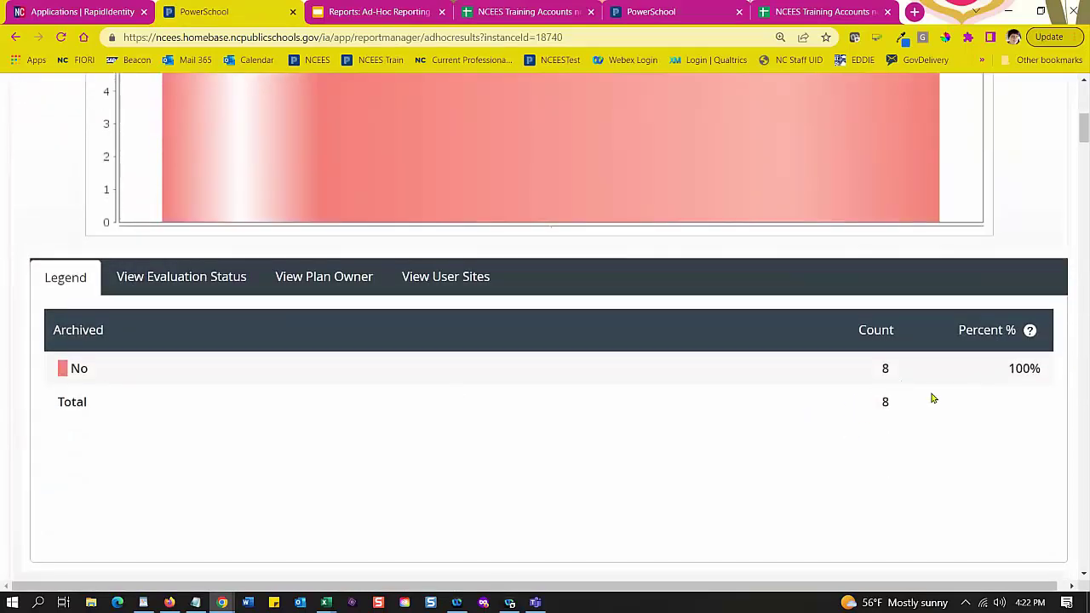
left_click(170, 287)
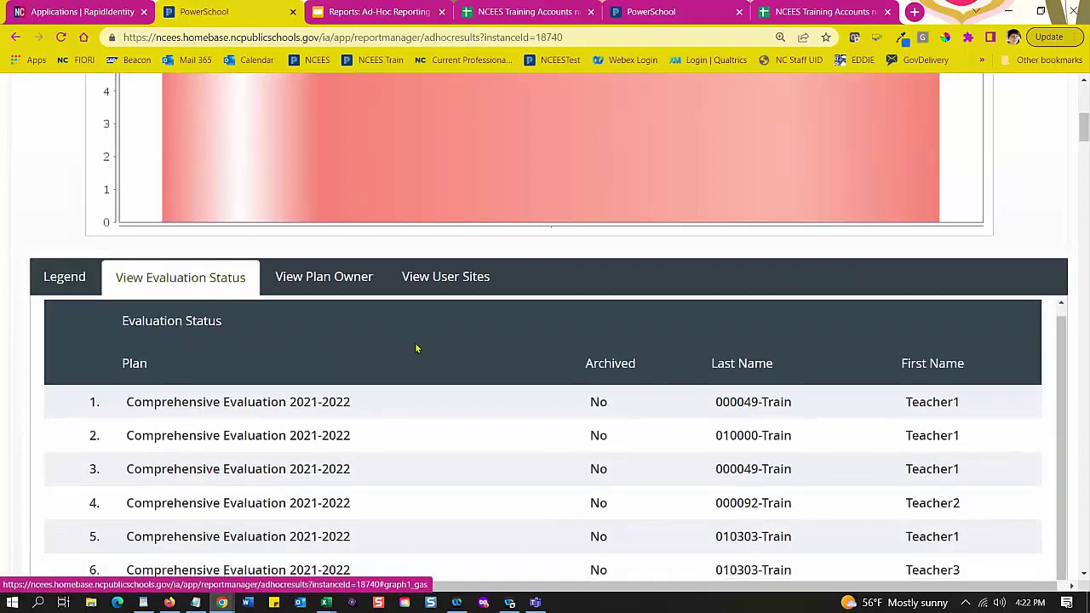
scroll(541, 391, "down", 2)
scroll(543, 390, "down", 1)
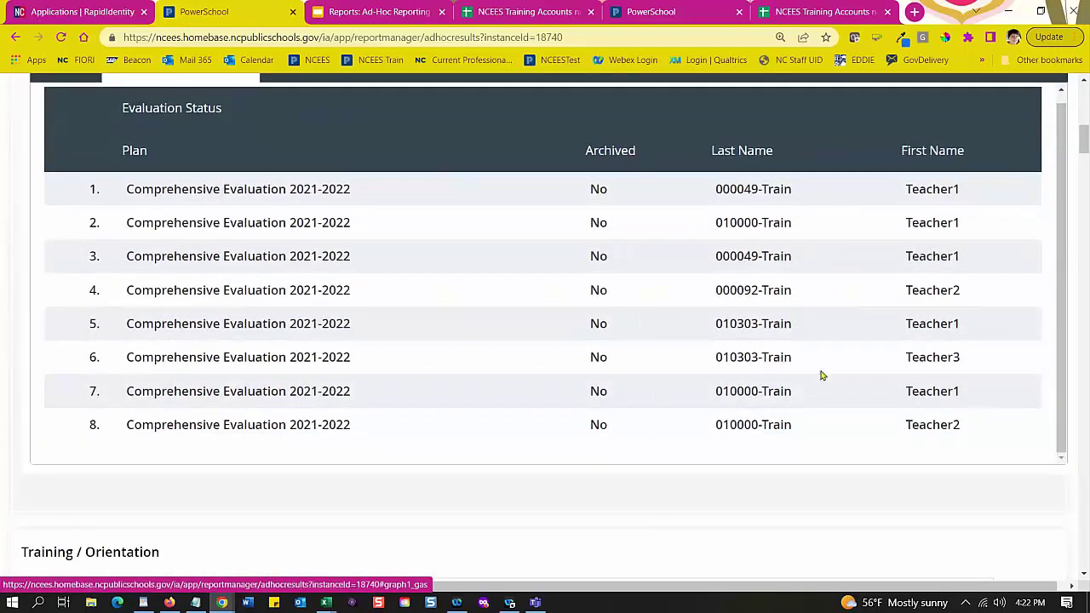
scroll(332, 319, "up", 1)
scroll(317, 302, "up", 4)
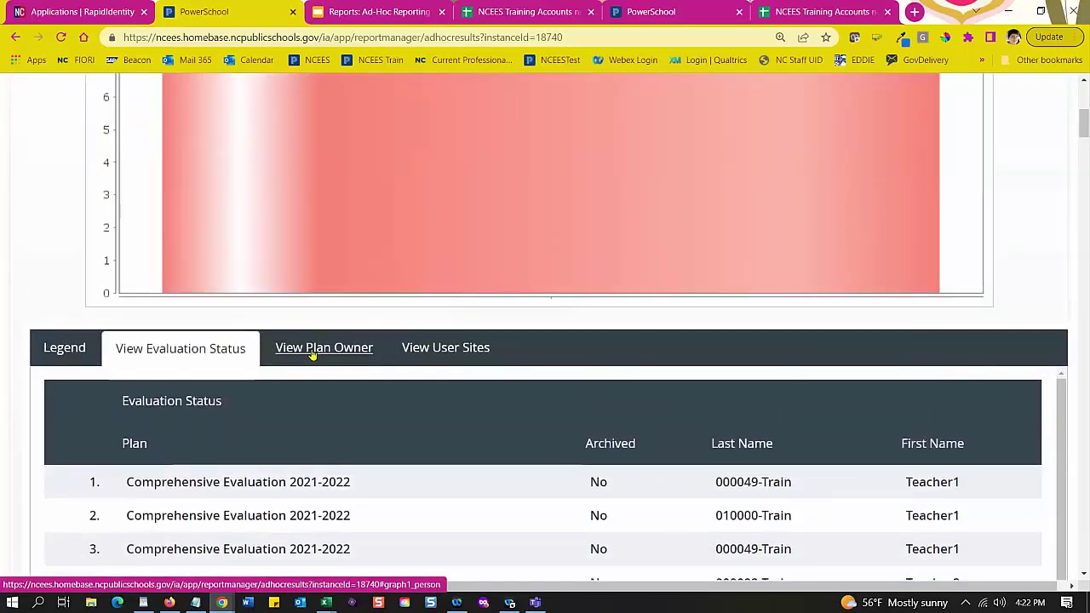
Step: Switch the Archived chart to its plan owner and then user site breakdowns
left_click(312, 354)
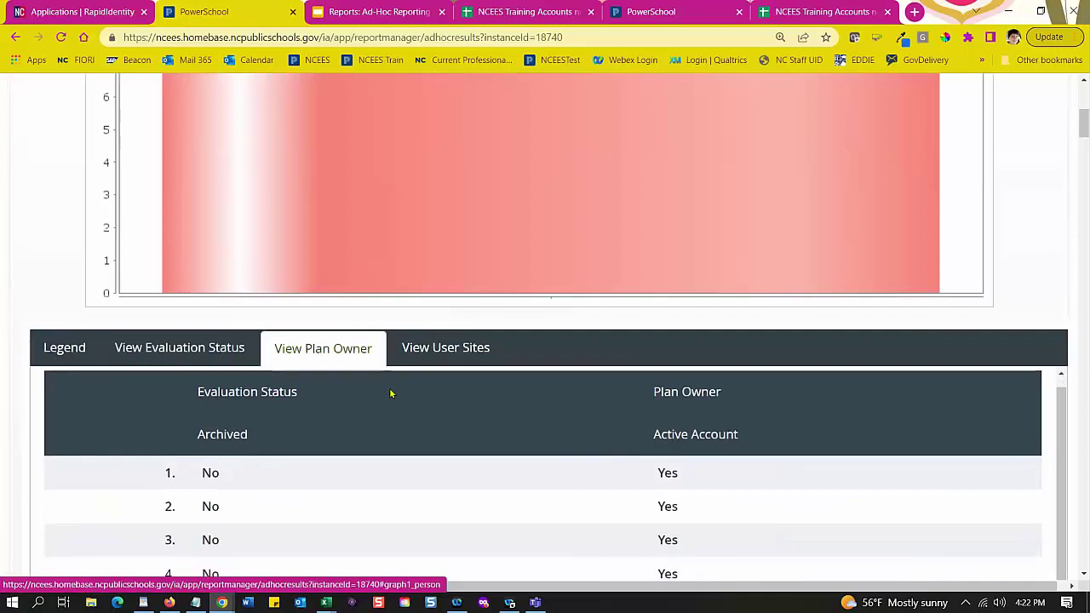
left_click(438, 358)
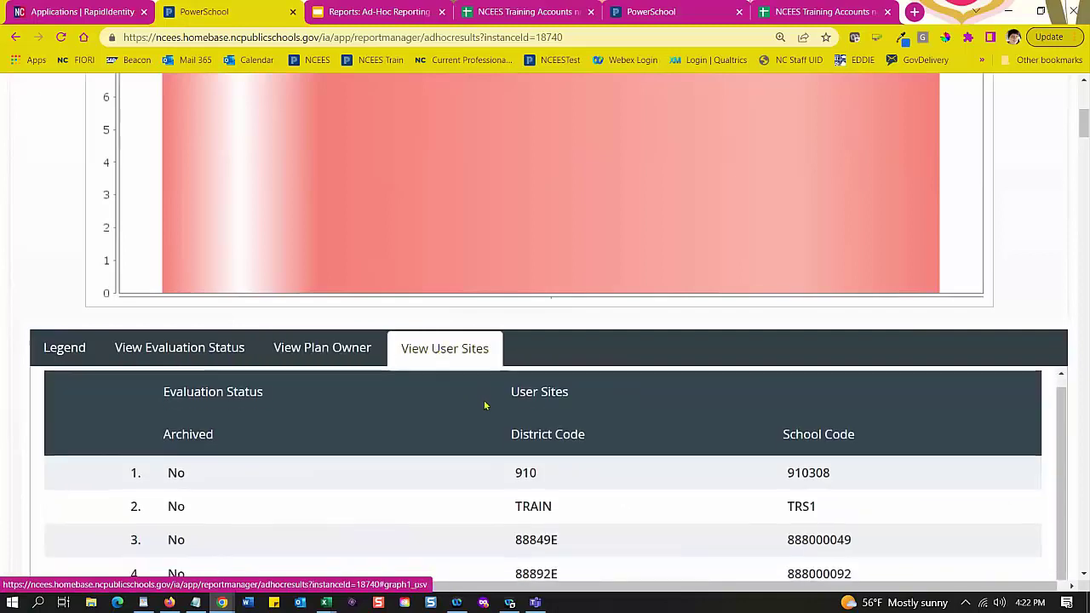
scroll(511, 409, "down", 1)
scroll(572, 453, "down", 4)
scroll(566, 417, "down", 7)
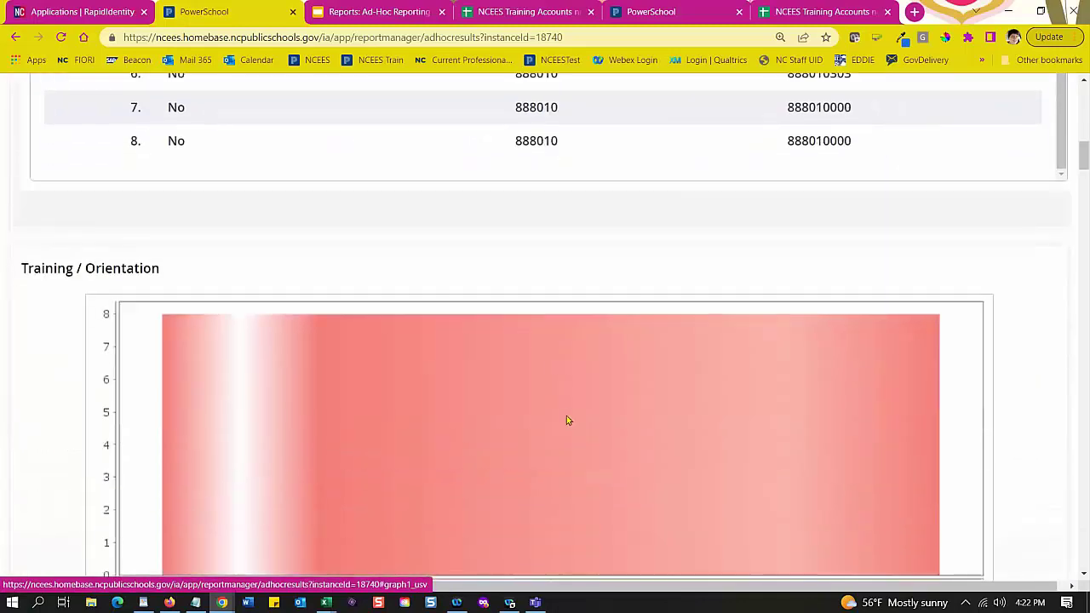
scroll(572, 407, "down", 1)
scroll(574, 405, "up", 2)
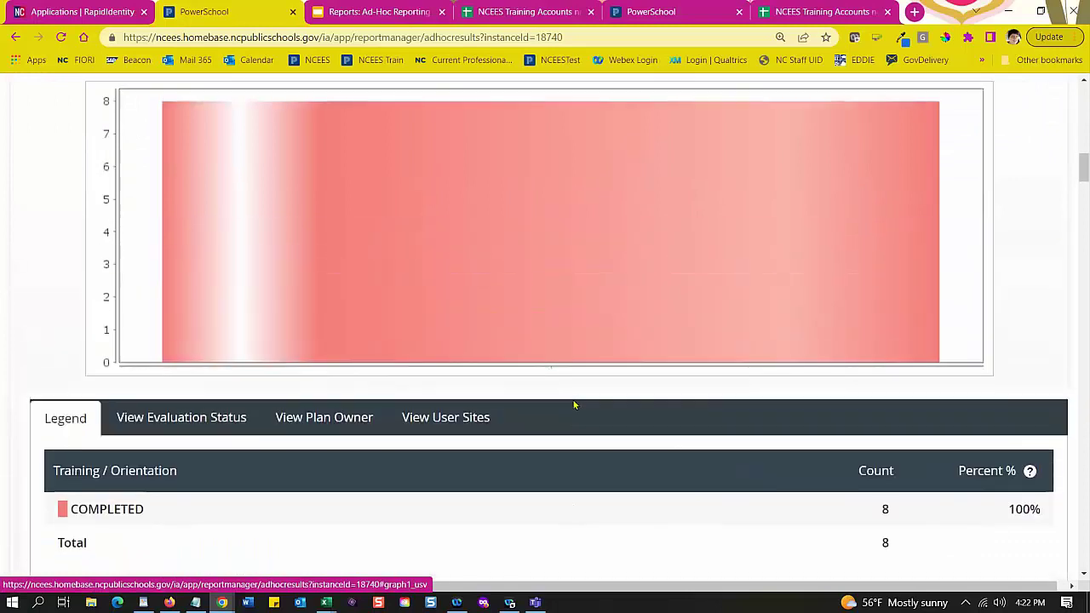
scroll(572, 408, "down", 2)
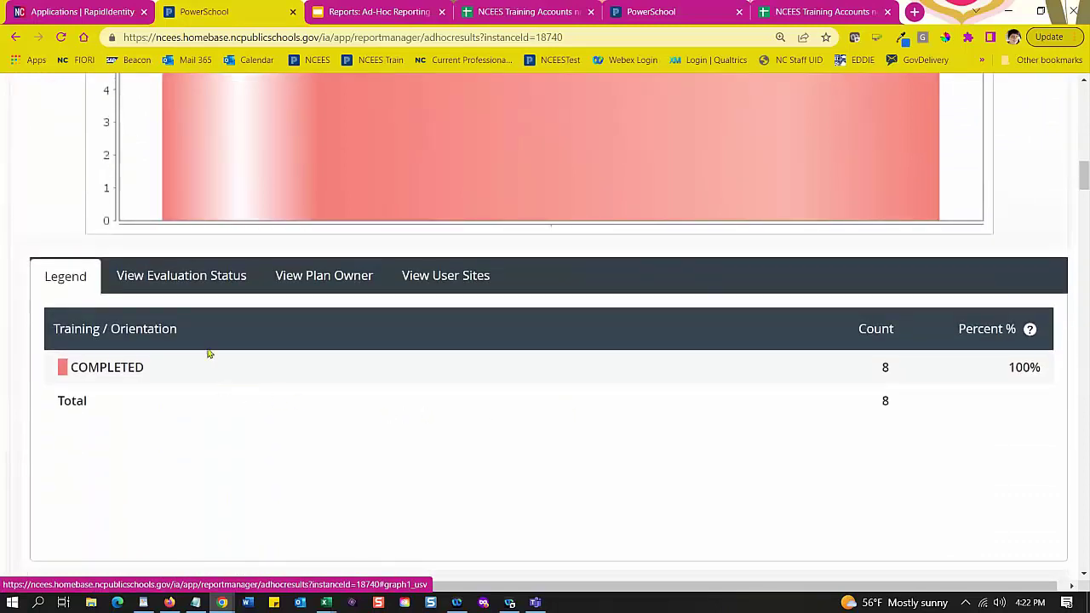
Step: View Training / Orientation results by evaluation status, plan owner and user site
left_click(187, 275)
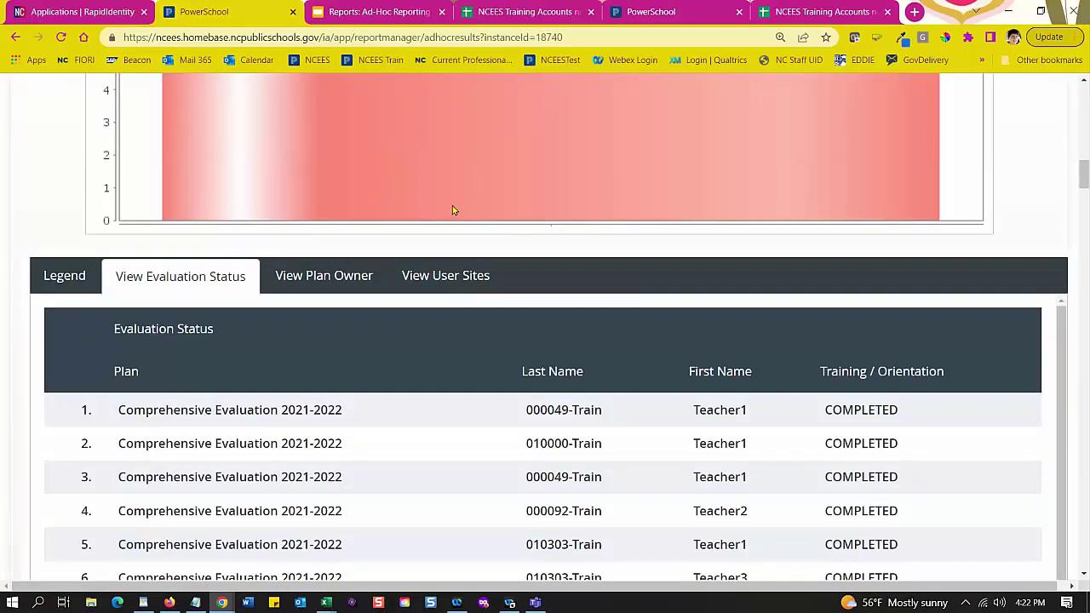
scroll(441, 218, "down", 2)
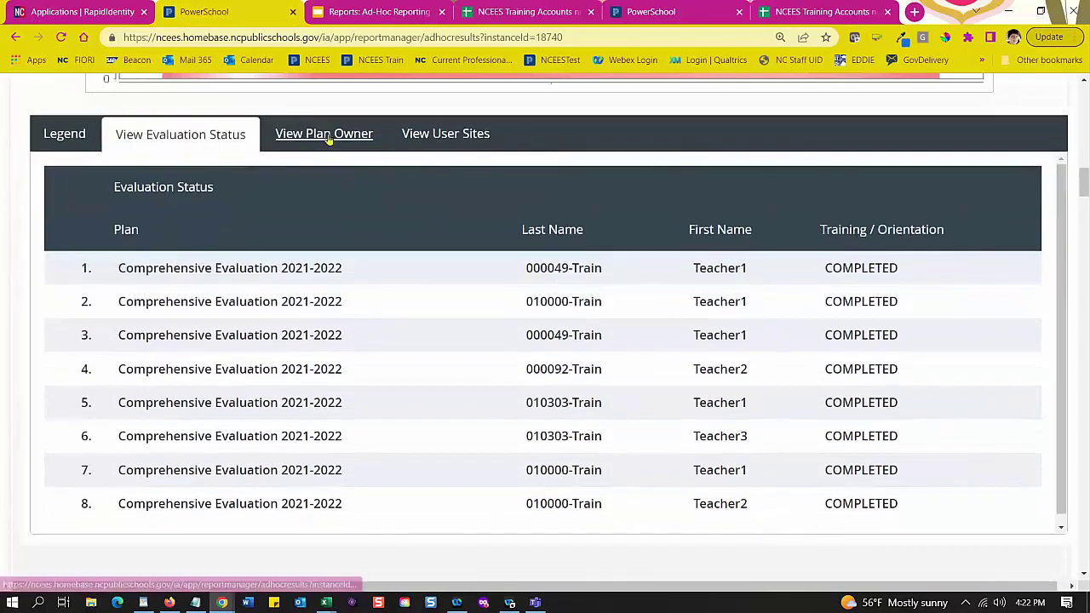
left_click(319, 135)
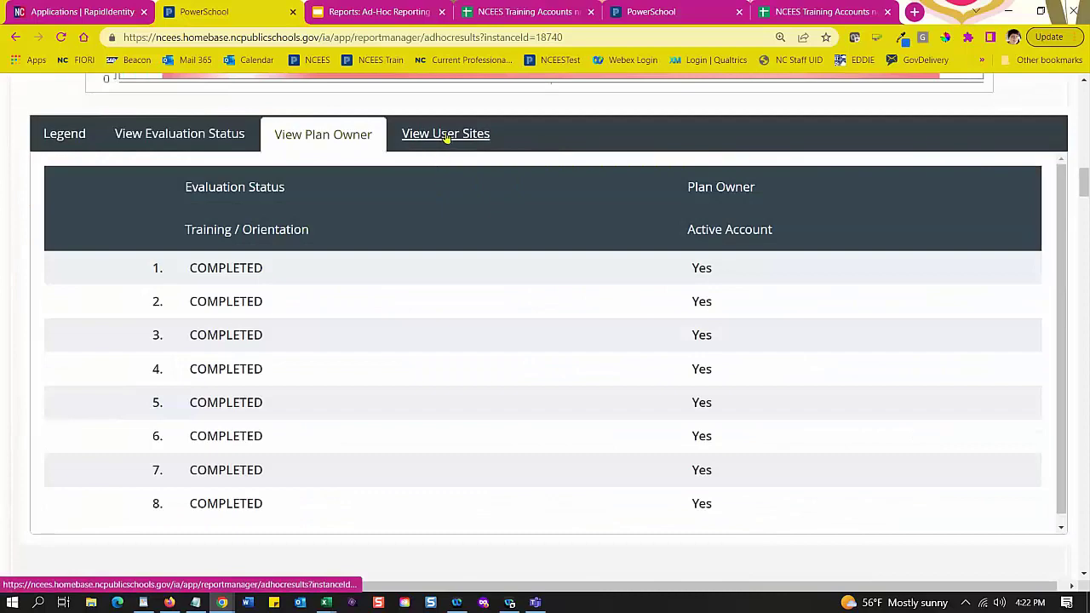
left_click(445, 134)
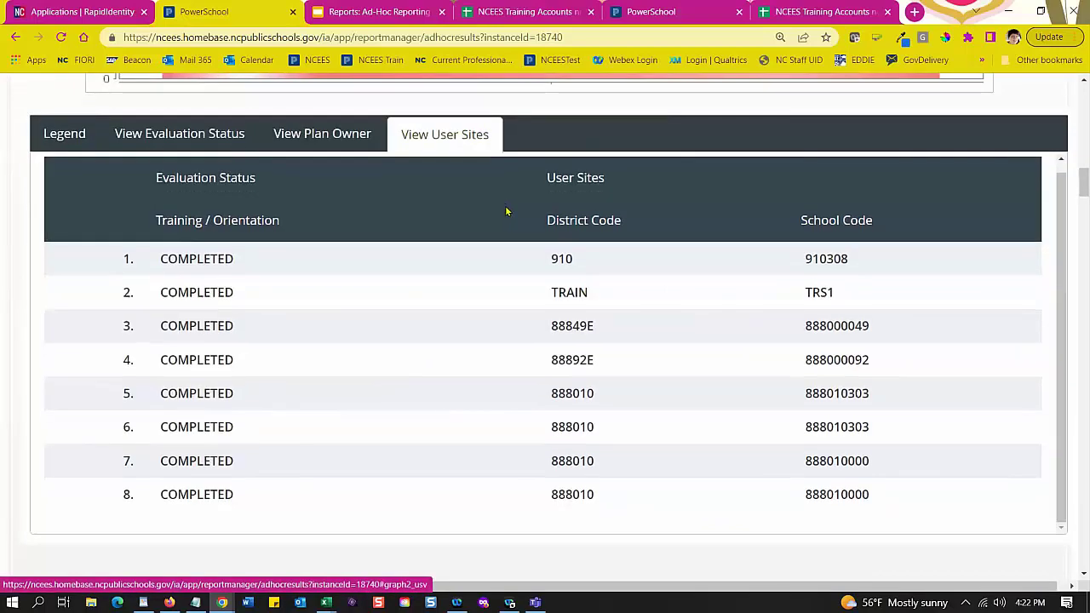
Step: Look over the Observation #1 completion counts, then return to the report's top
scroll(506, 211, "down", 7)
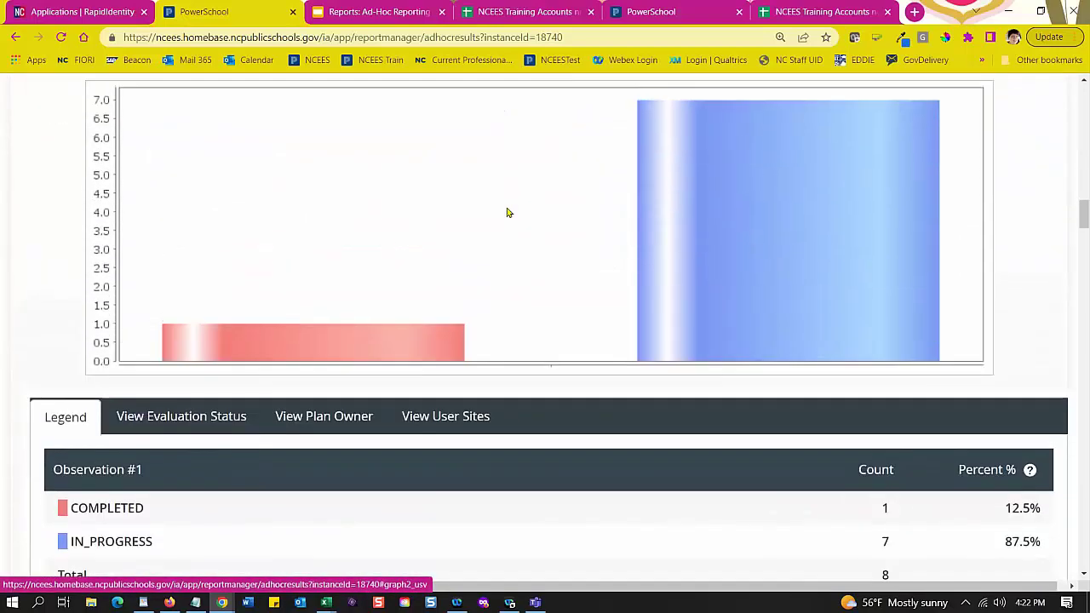
scroll(460, 206, "up", 1)
scroll(316, 352, "down", 2)
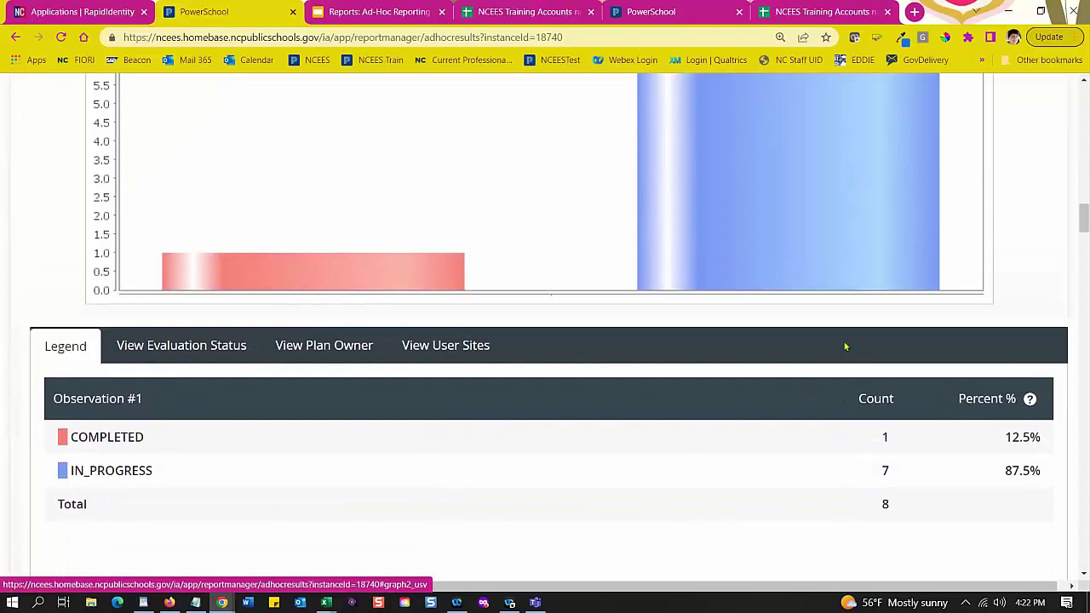
scroll(845, 346, "up", 3)
scroll(783, 400, "down", 3)
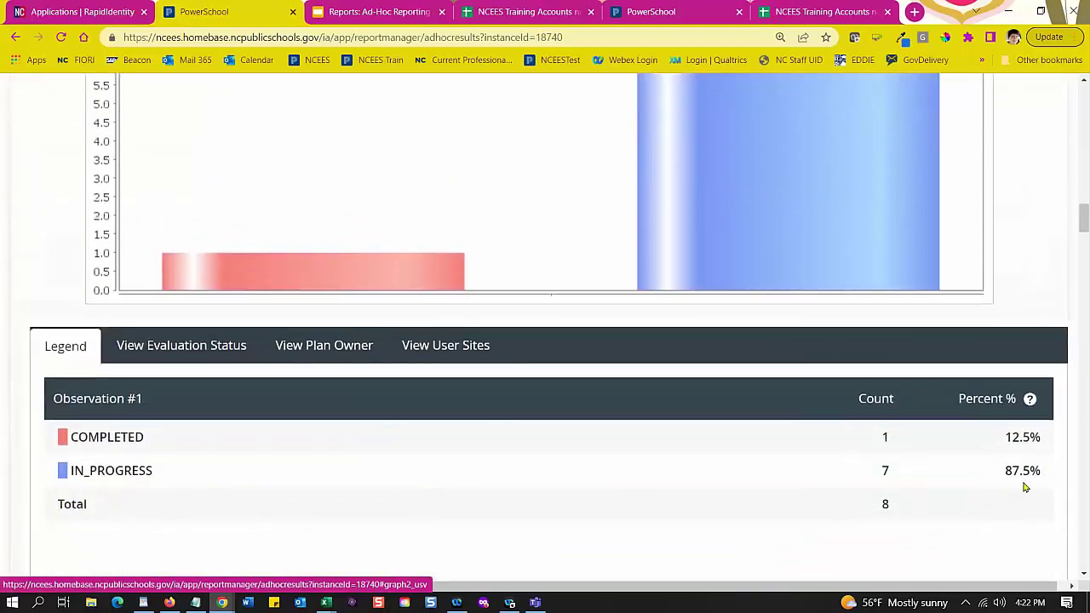
scroll(1027, 480, "down", 2)
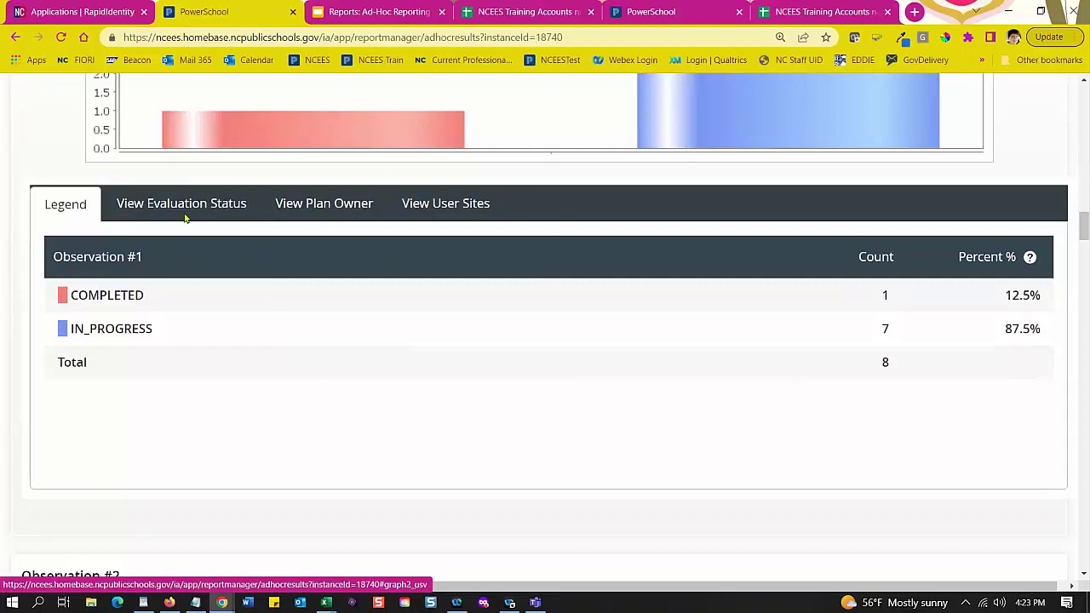
scroll(547, 404, "up", 1)
scroll(548, 404, "up", 20)
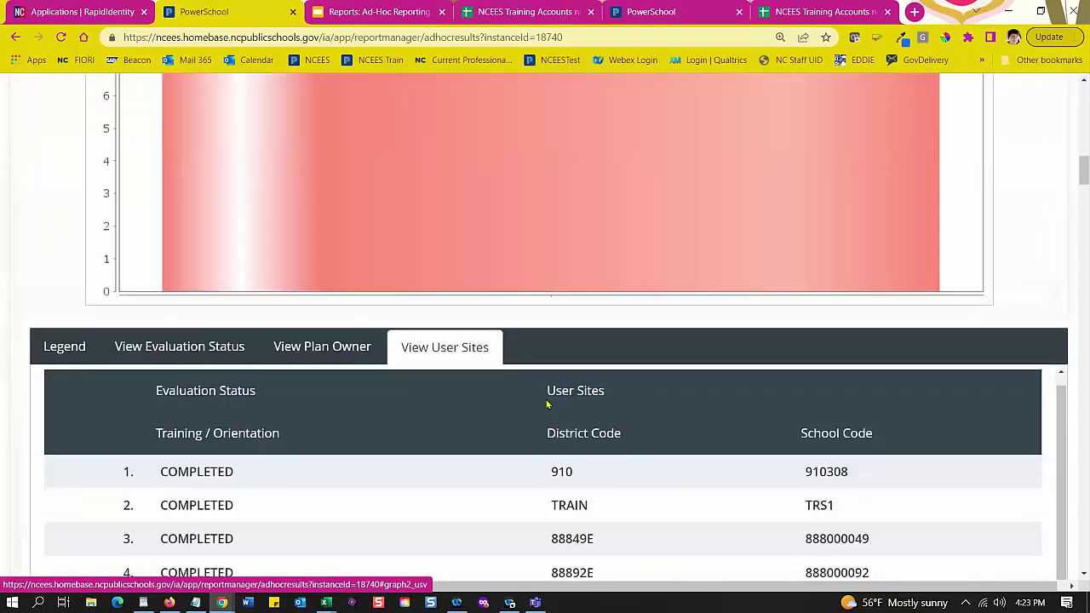
scroll(546, 404, "up", 4)
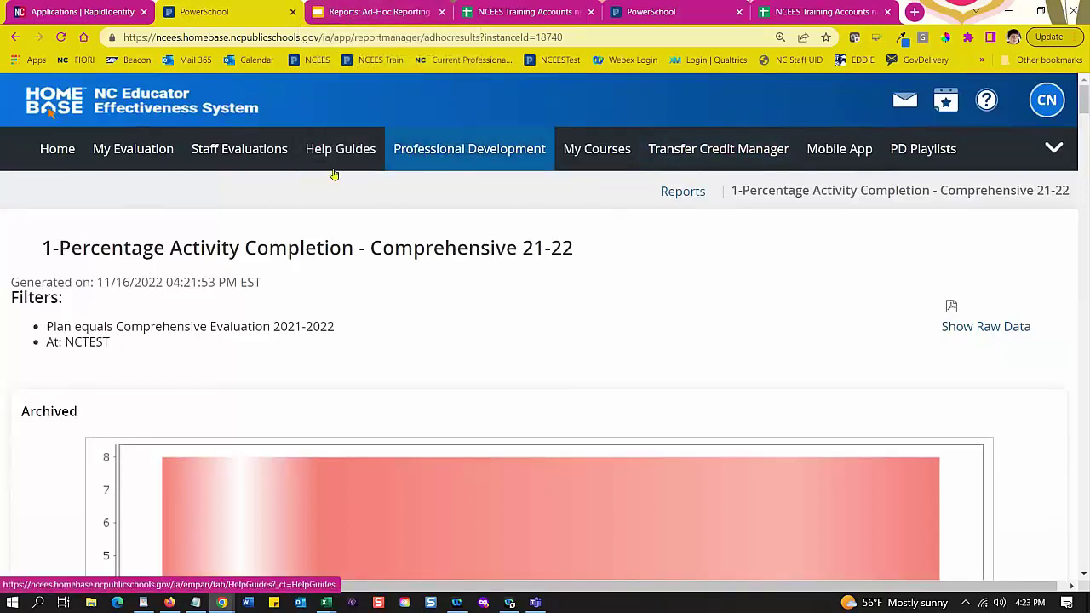
Step: Present the Ad-Hoc Reporting deck full screen from slide 26, DPI Published Graphical Reports
left_click(378, 16)
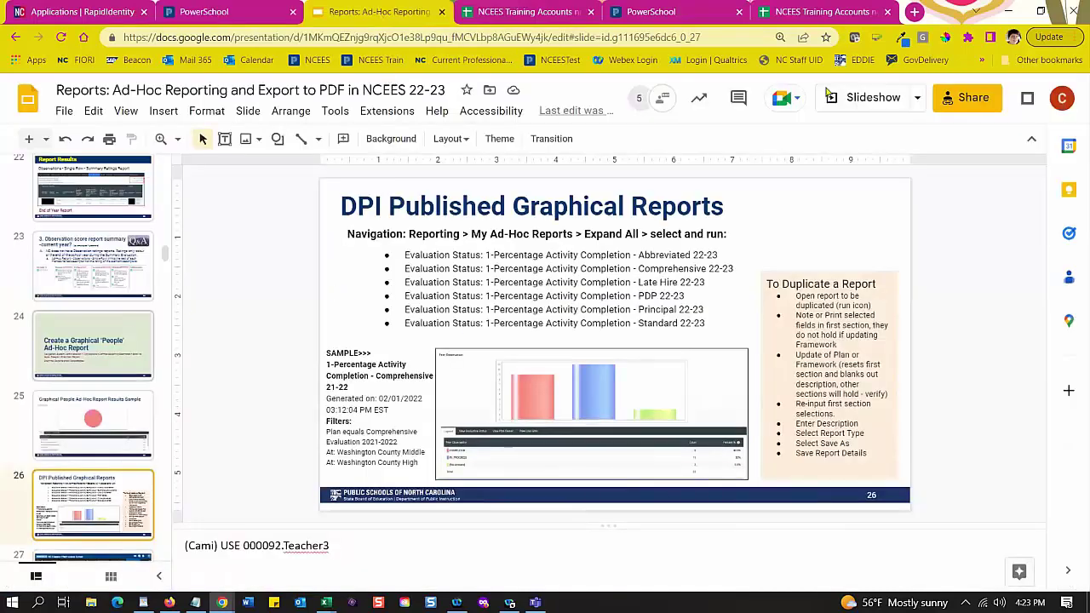
key("F11")
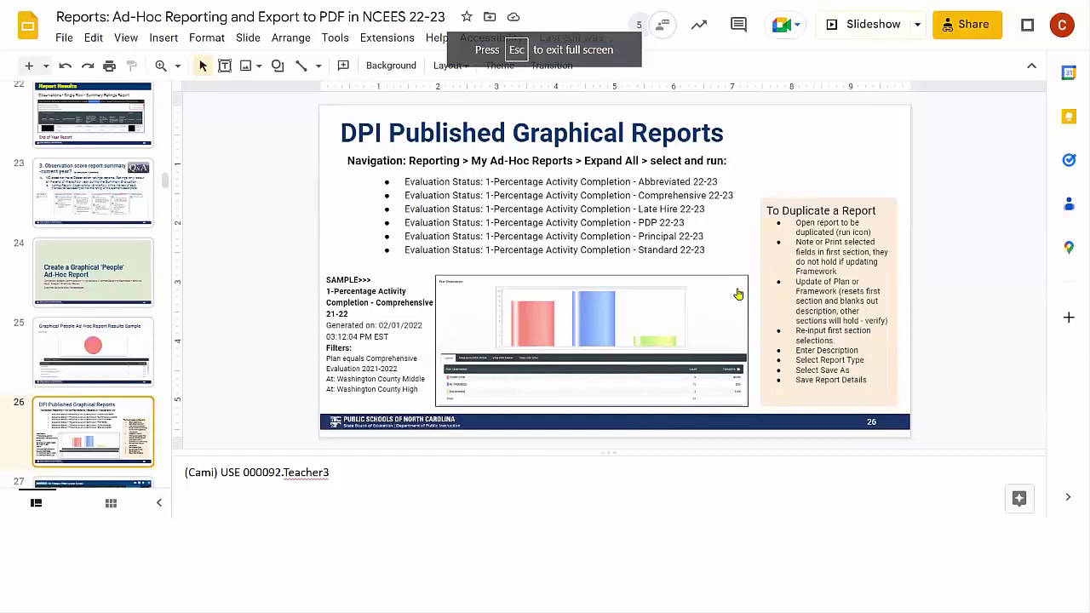
key("ctrl+F5")
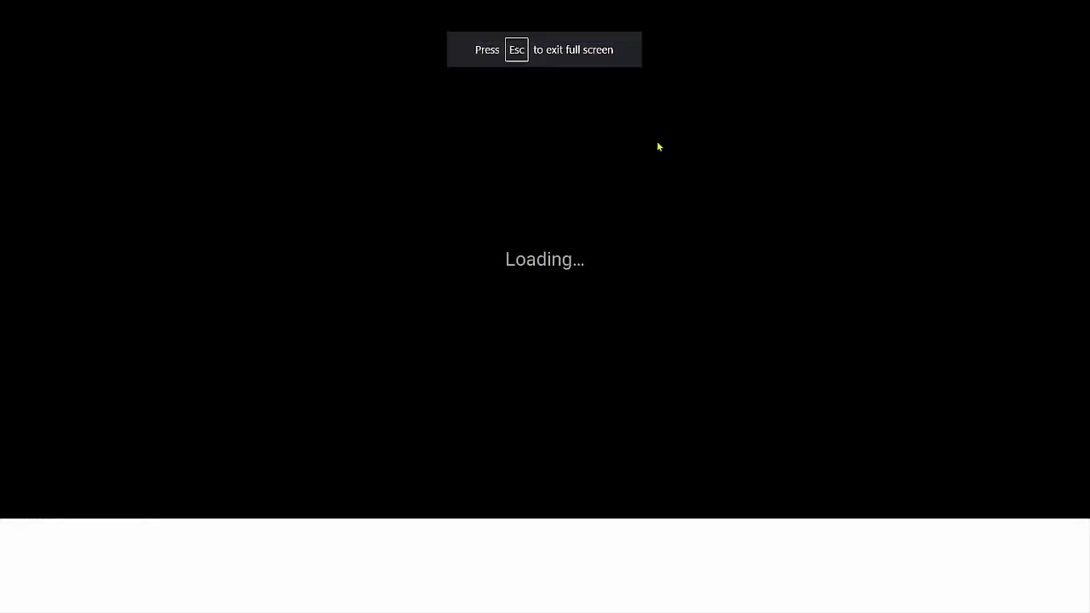
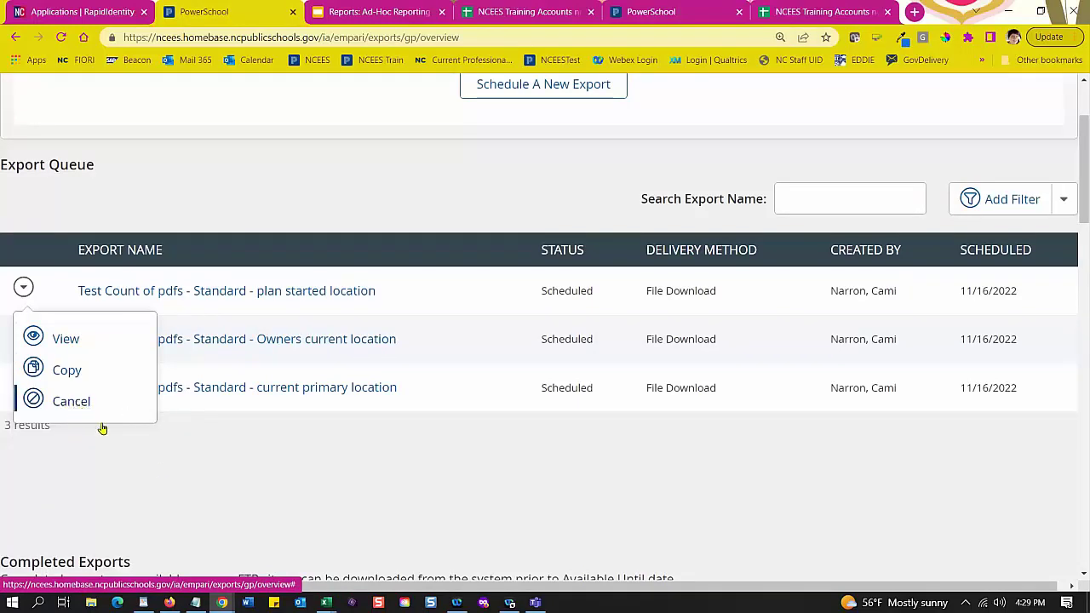
Step: Sort Completed Exports by completion date, newest first, and open Test Standard Full Export's results
left_click(238, 441)
scroll(375, 426, "down", 5)
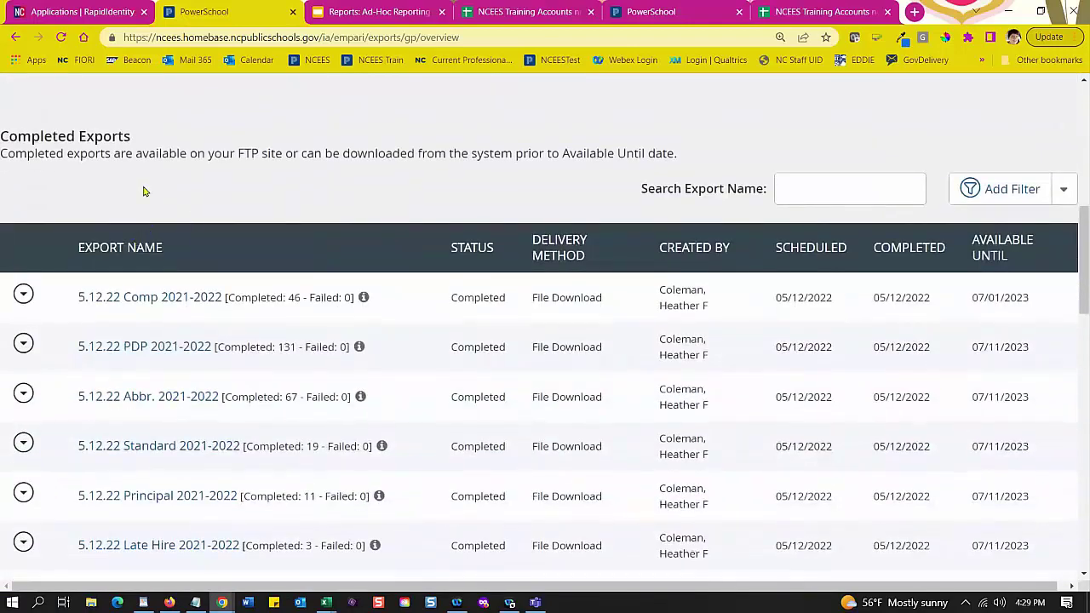
scroll(149, 200, "down", 1)
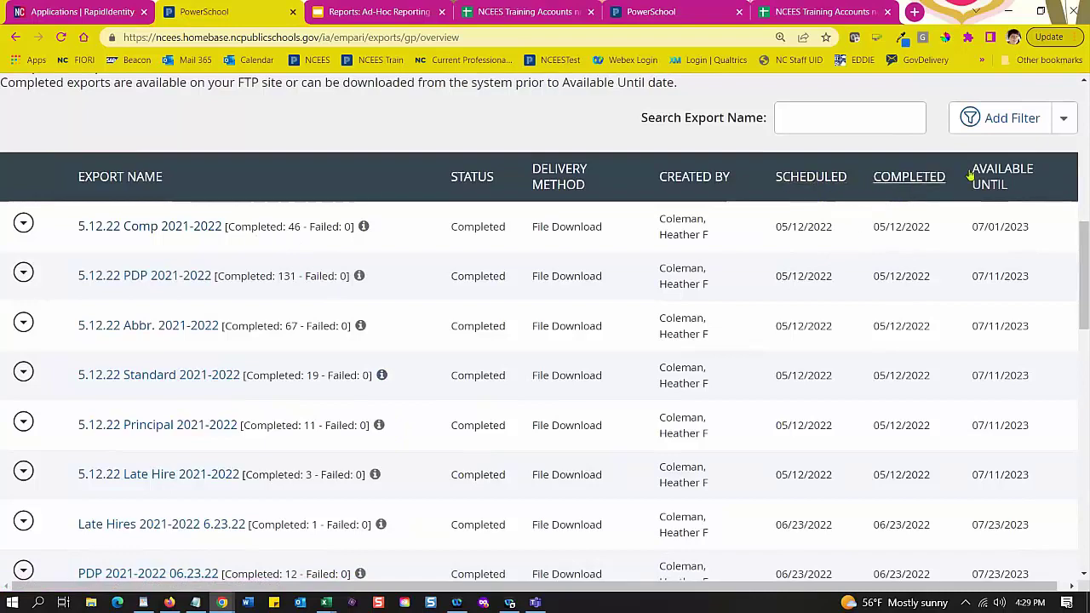
left_click(903, 179)
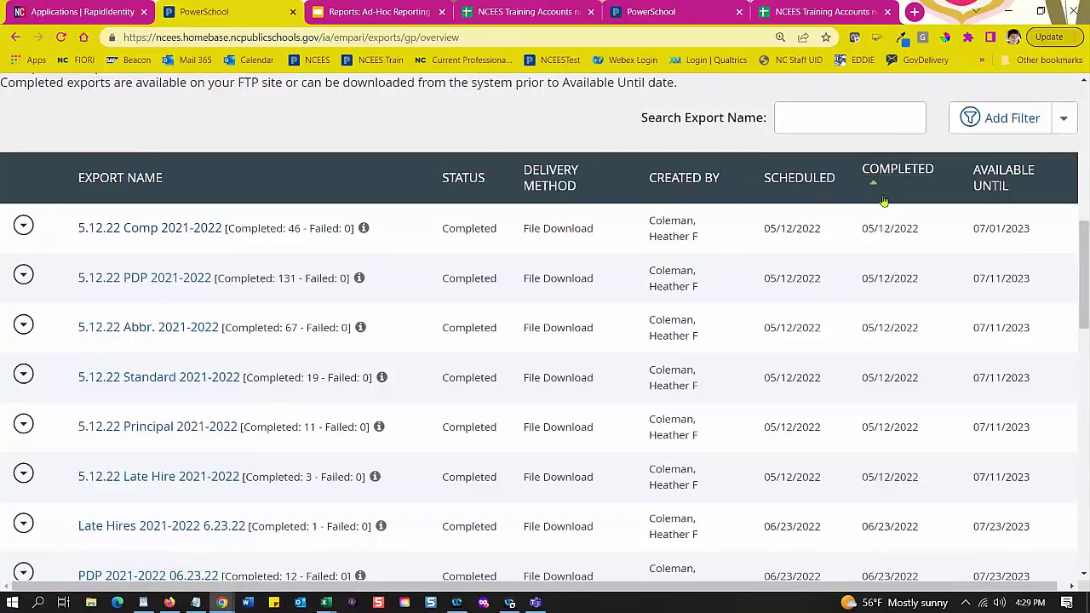
left_click(891, 175)
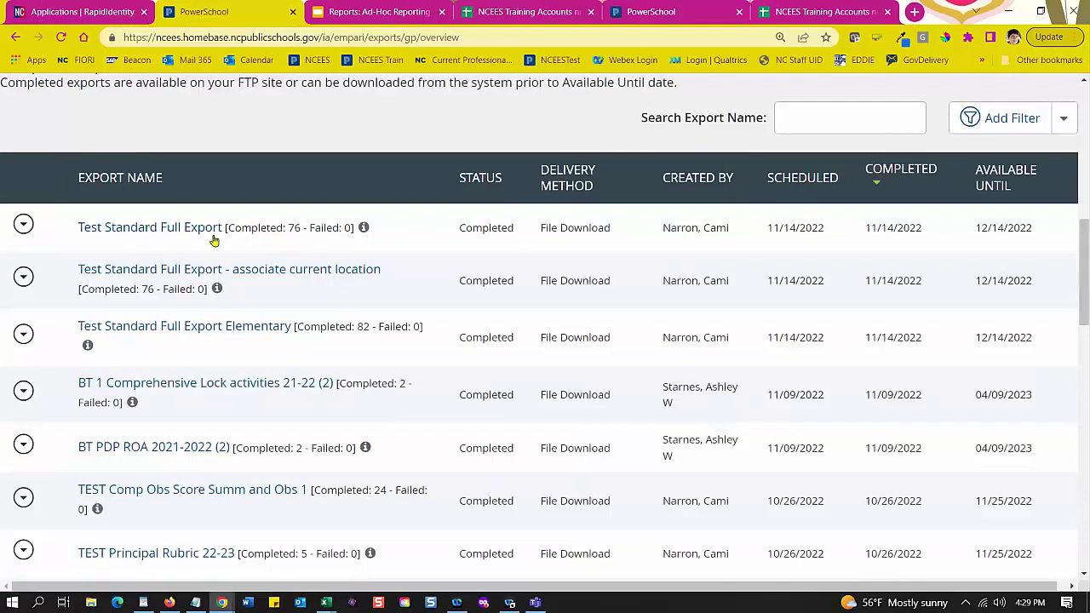
left_click(364, 228)
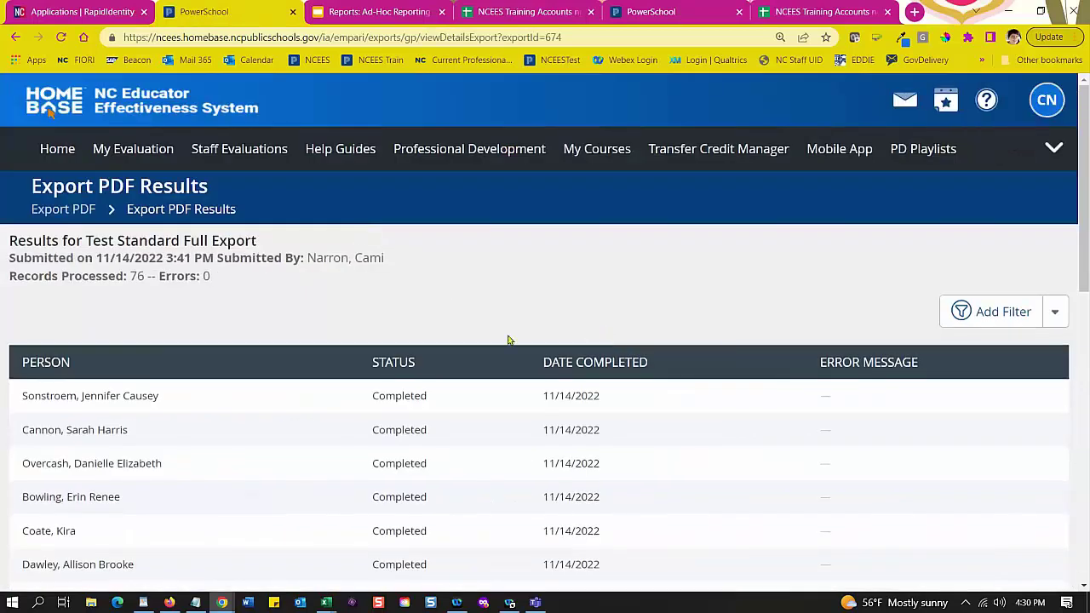
Step: Look over the 76-record export results, then go back to the top of the PDF exports overview
scroll(218, 309, "down", 2)
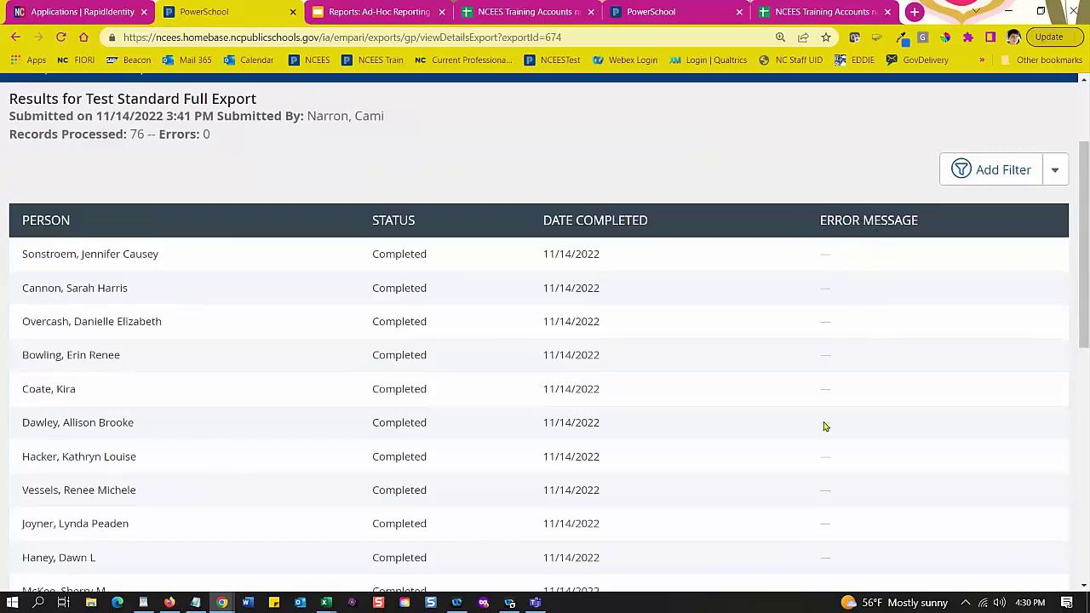
scroll(823, 427, "down", 3)
scroll(825, 428, "up", 2)
scroll(825, 427, "up", 3)
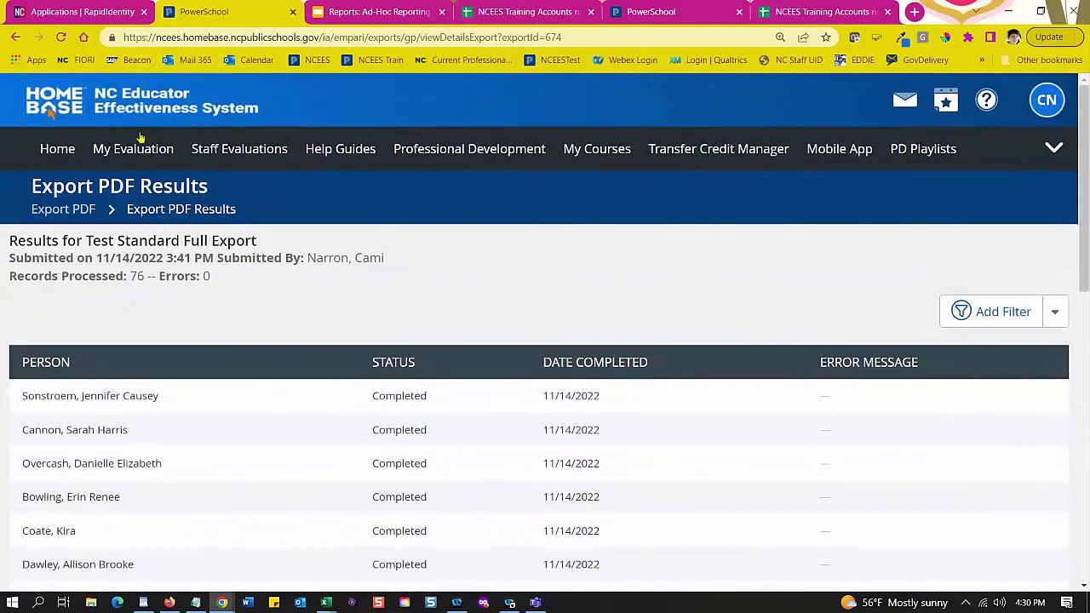
left_click(17, 38)
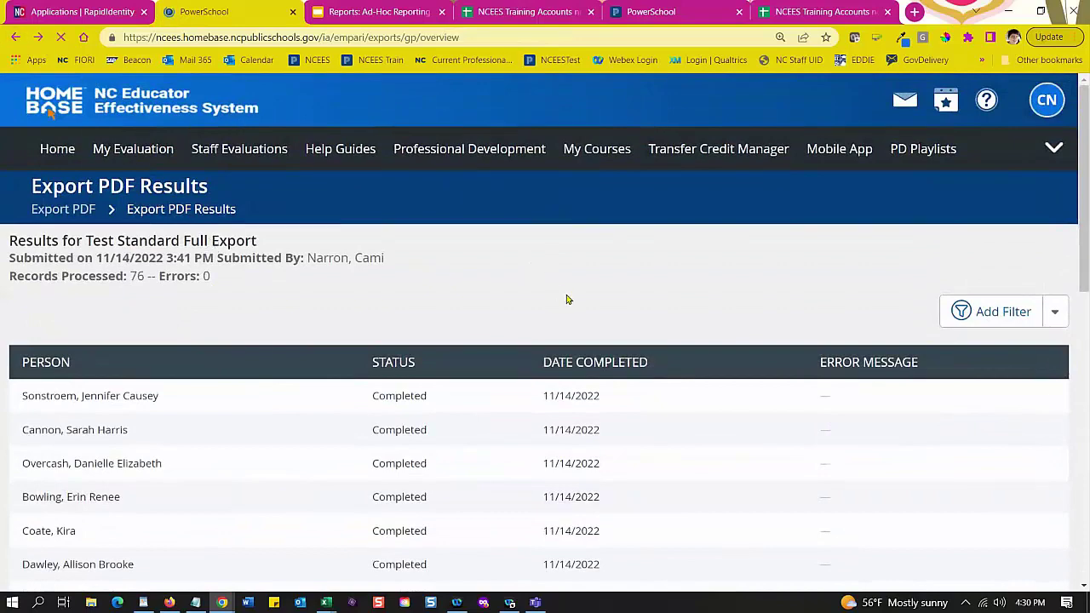
scroll(650, 319, "up", 4)
scroll(650, 318, "up", 3)
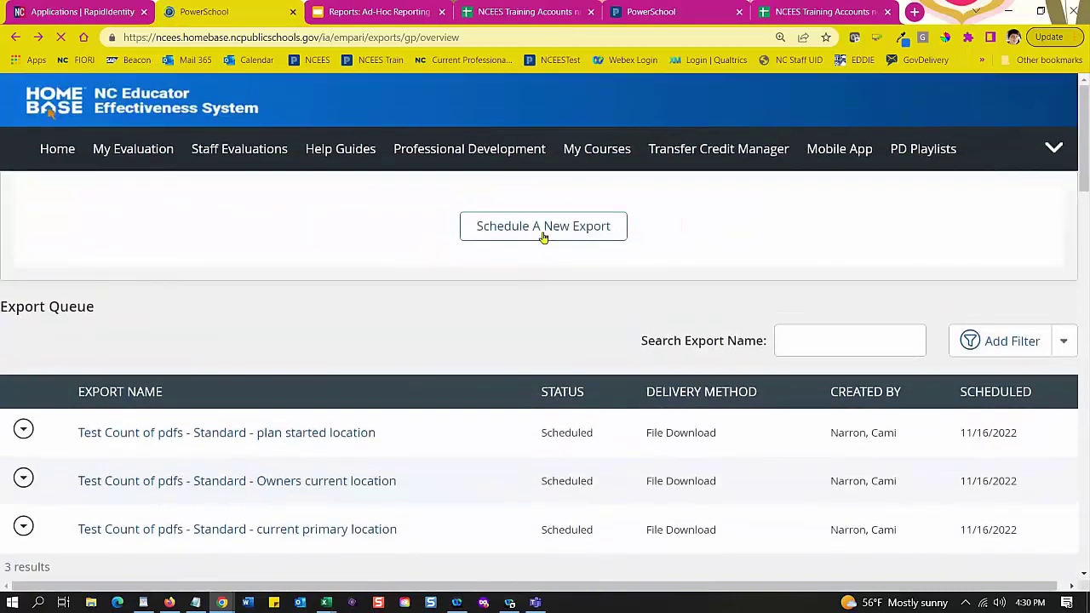
Step: Schedule a new export and browse the plan list and its results-per-page choices
left_click(542, 235)
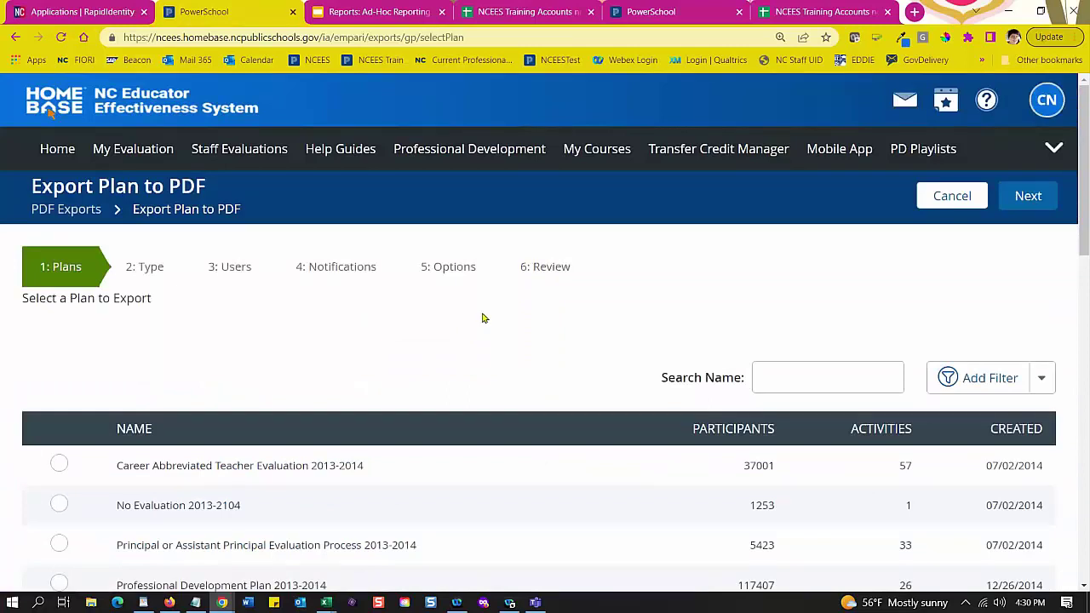
scroll(488, 314, "down", 2)
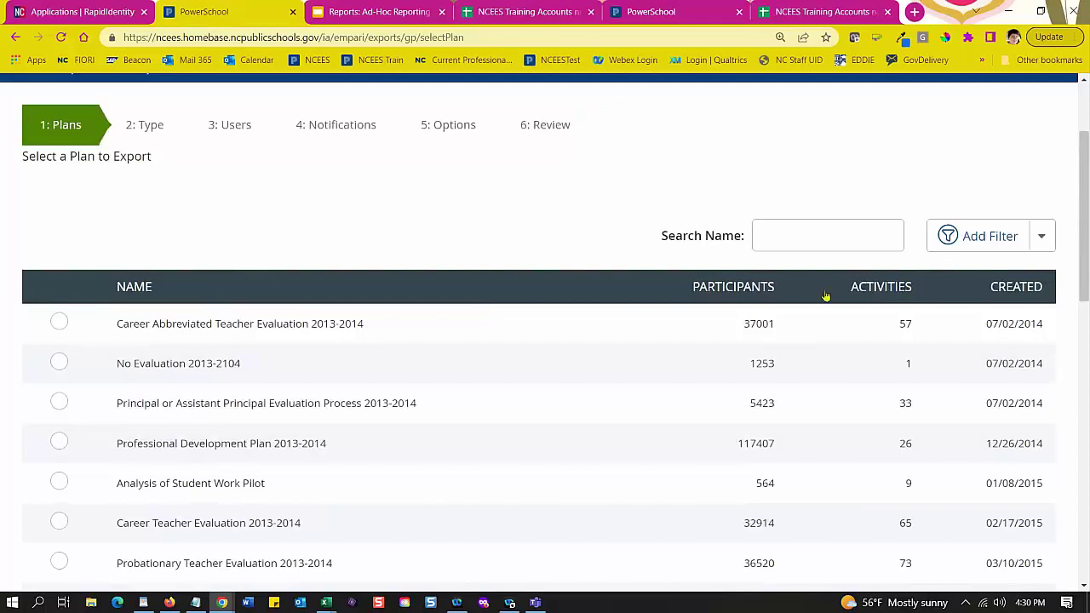
scroll(587, 433, "down", 1)
scroll(587, 432, "down", 10)
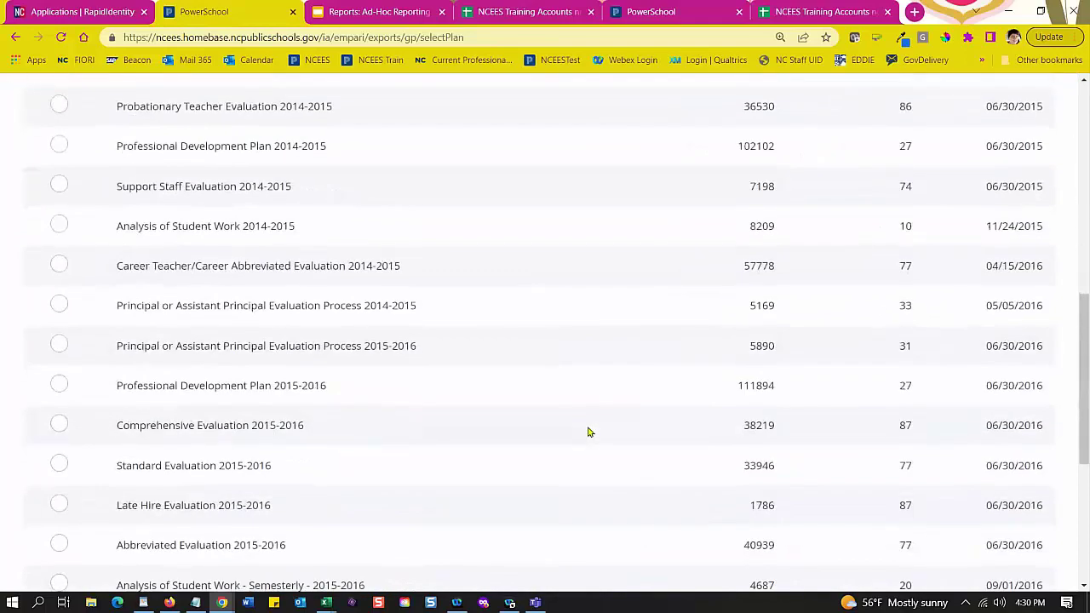
scroll(587, 432, "up", 4)
scroll(588, 432, "down", 4)
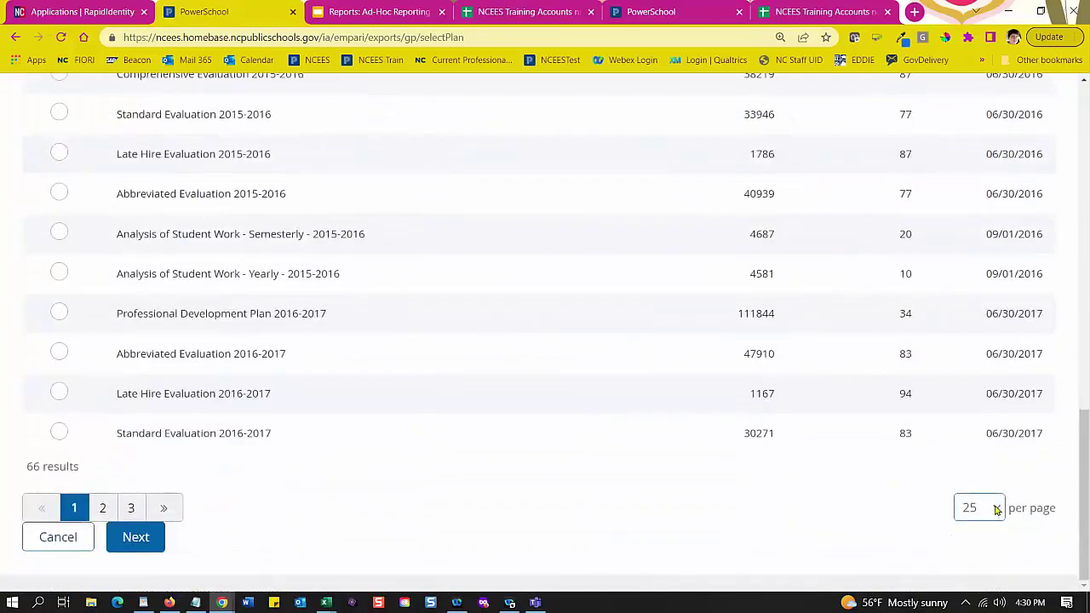
left_click(995, 509)
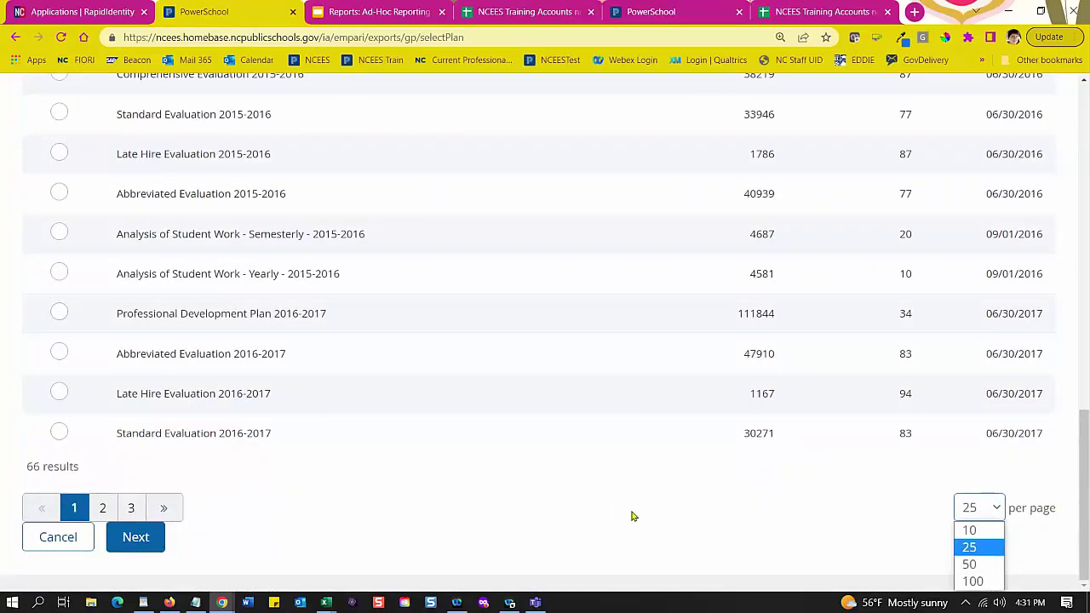
scroll(656, 509, "up", 6)
scroll(732, 358, "up", 3)
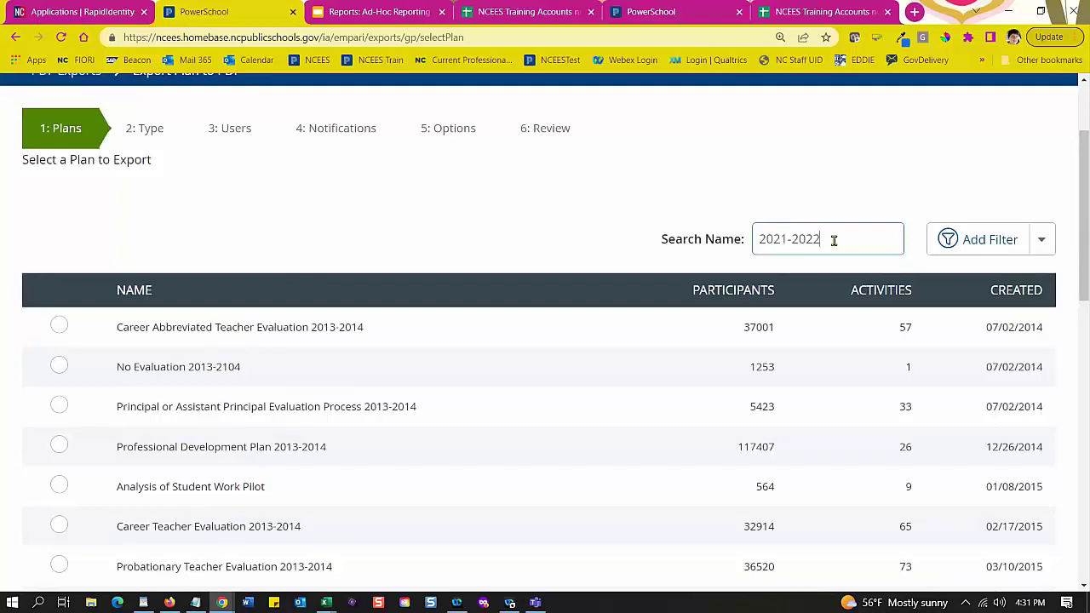
Step: Filter plans to 2021-2022, choose Standard Evaluation 2021-2022, and continue to the export type
key("Return")
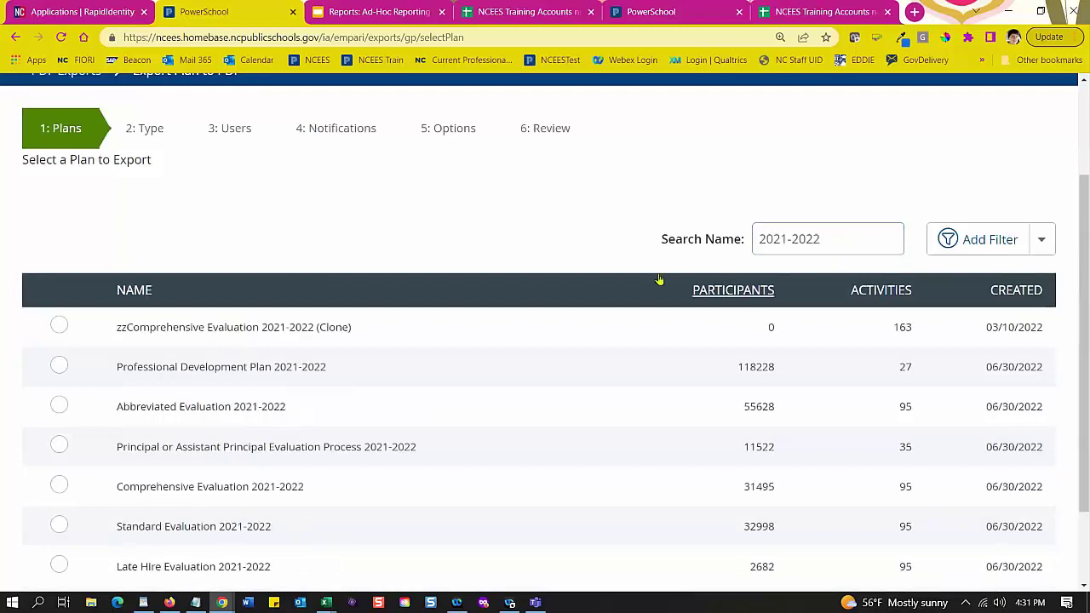
scroll(637, 285, "down", 2)
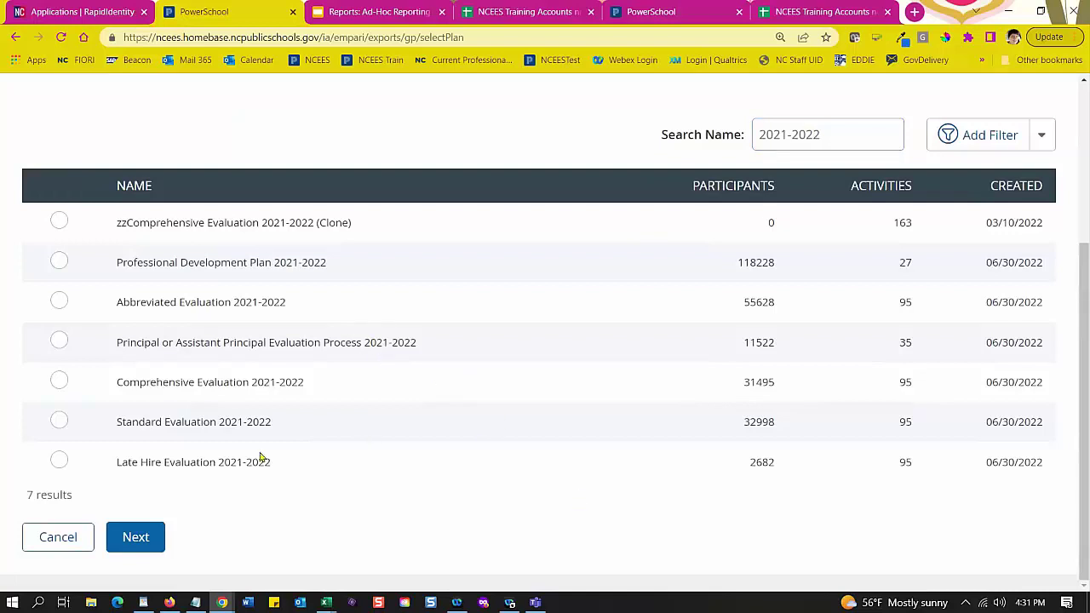
left_click(59, 423)
left_click_drag(139, 222, 349, 244)
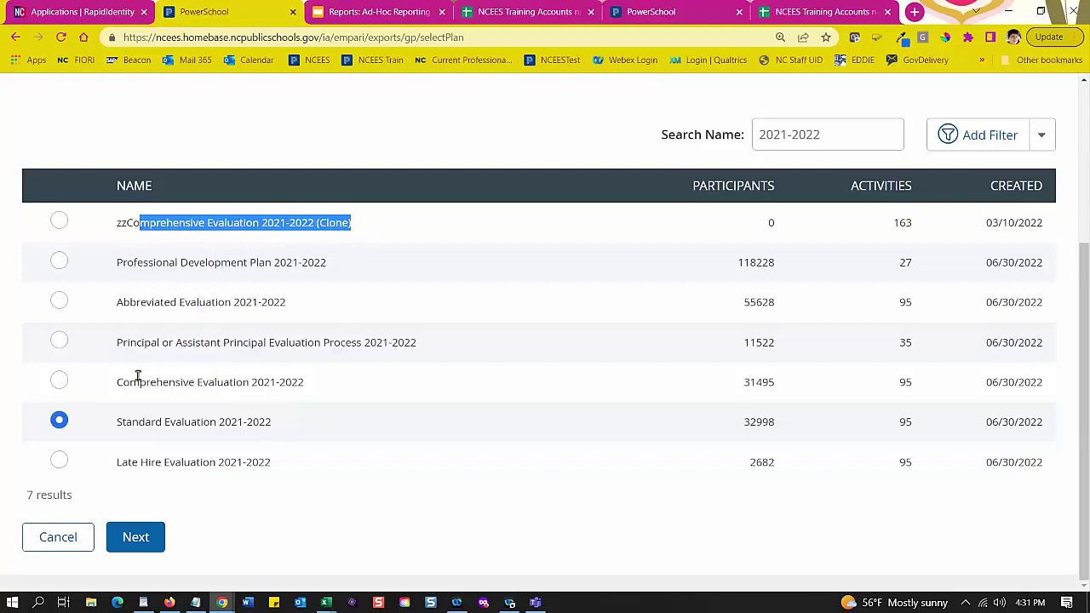
left_click_drag(131, 382, 299, 395)
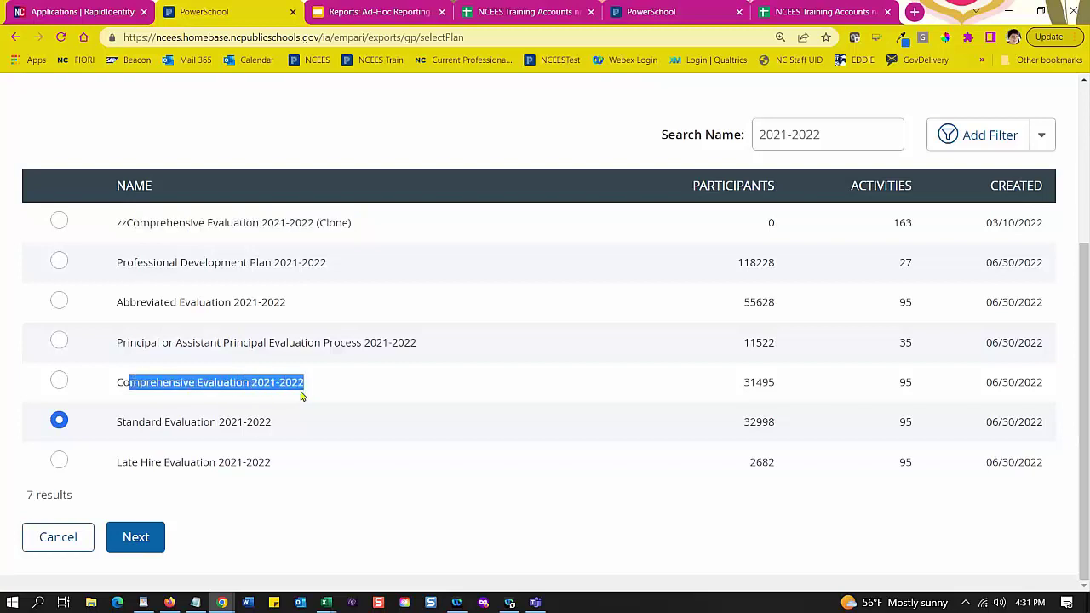
left_click(308, 390)
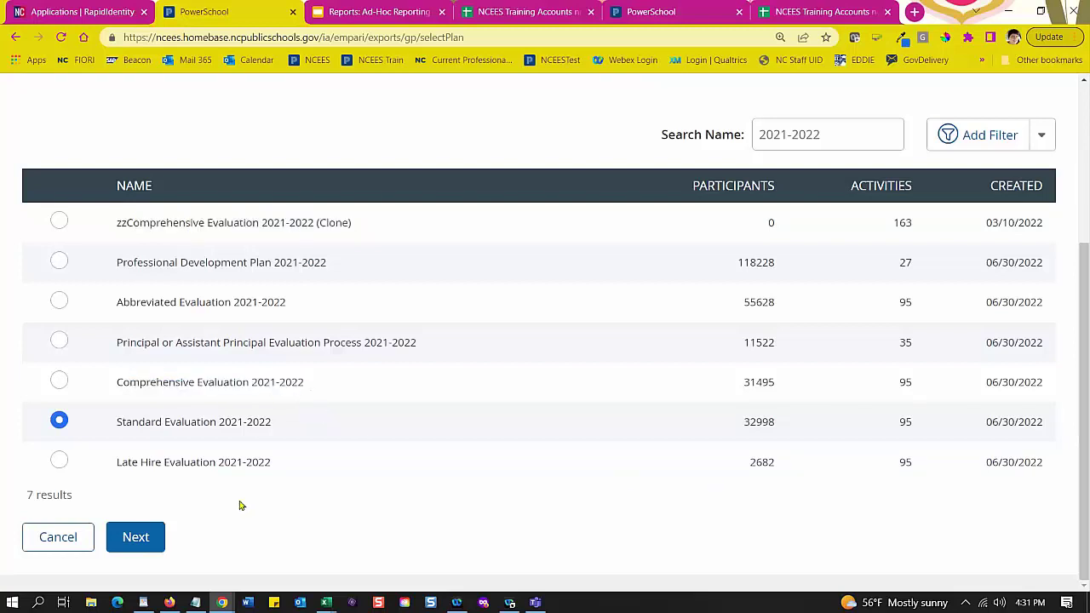
left_click(138, 539)
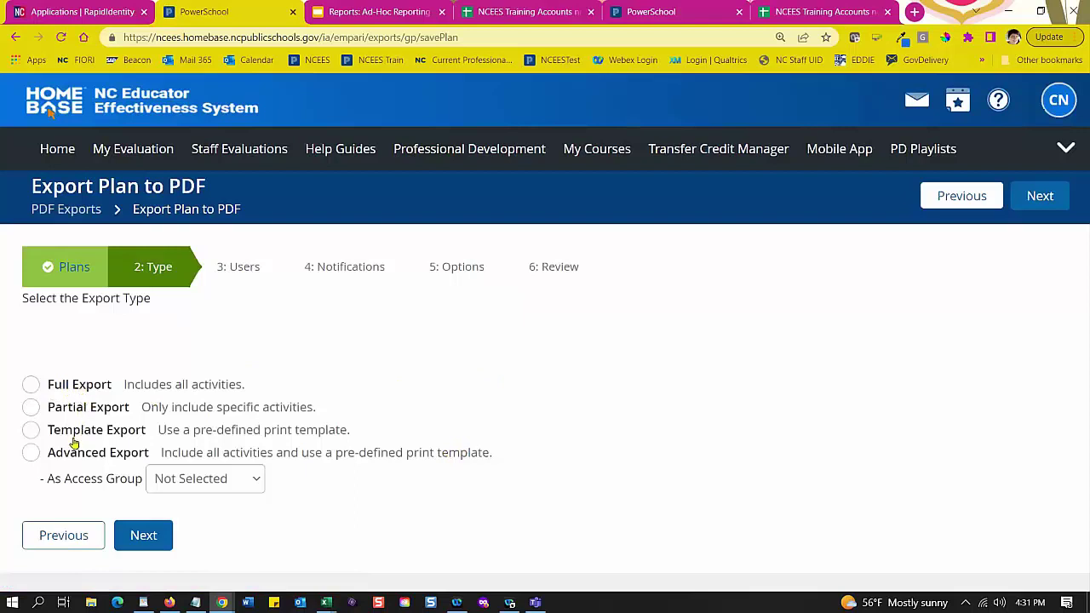
Step: Choose Partial Export and review the Select Activities list, where every activity starts checked
left_click(30, 409)
left_click(149, 535)
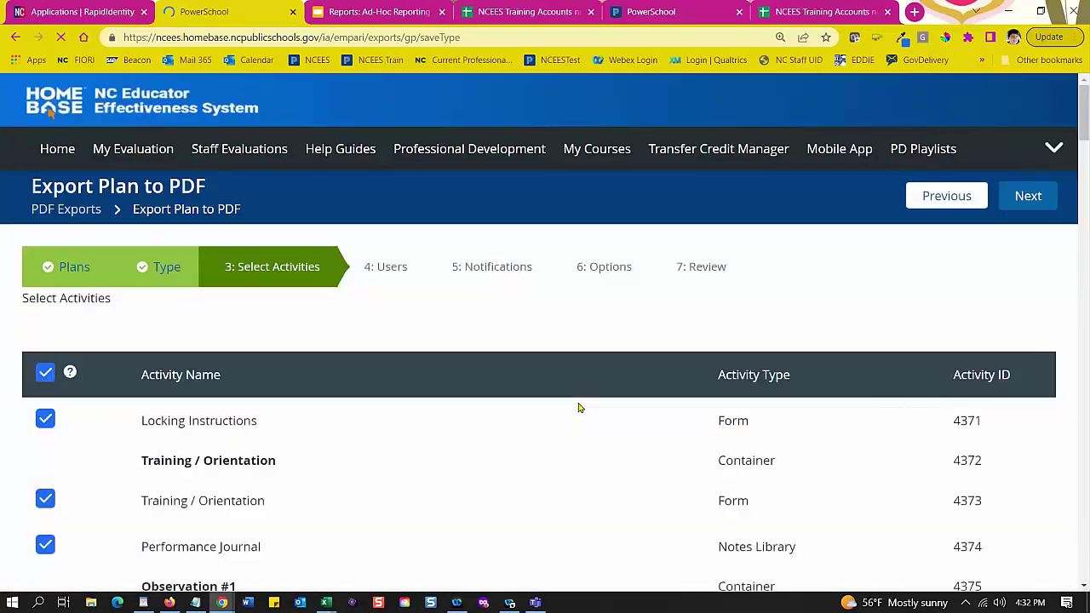
scroll(578, 408, "down", 5)
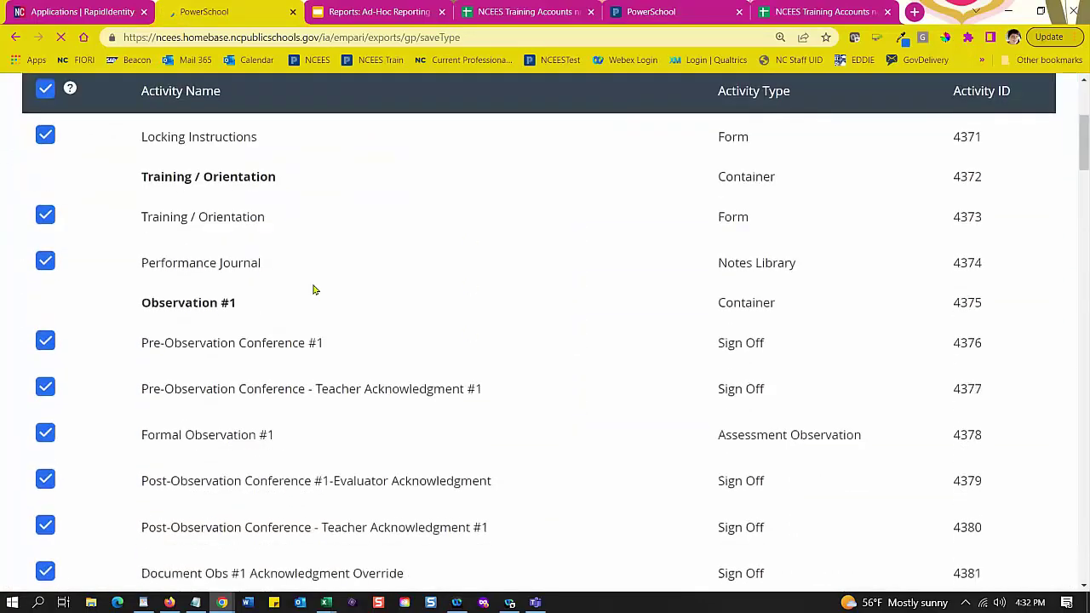
scroll(319, 290, "down", 10)
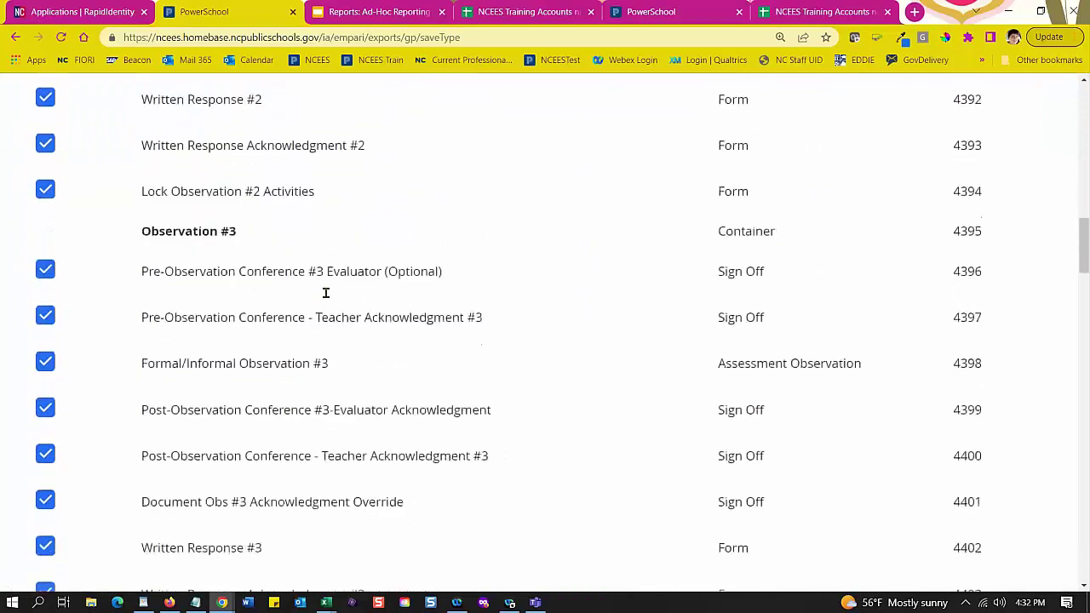
scroll(326, 292, "down", 7)
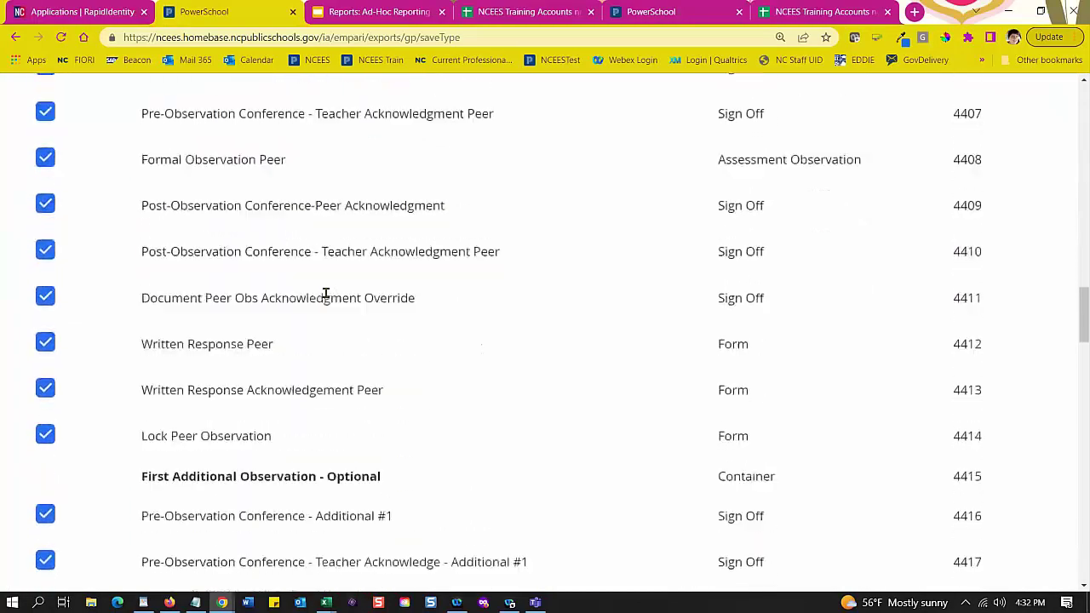
scroll(325, 292, "up", 20)
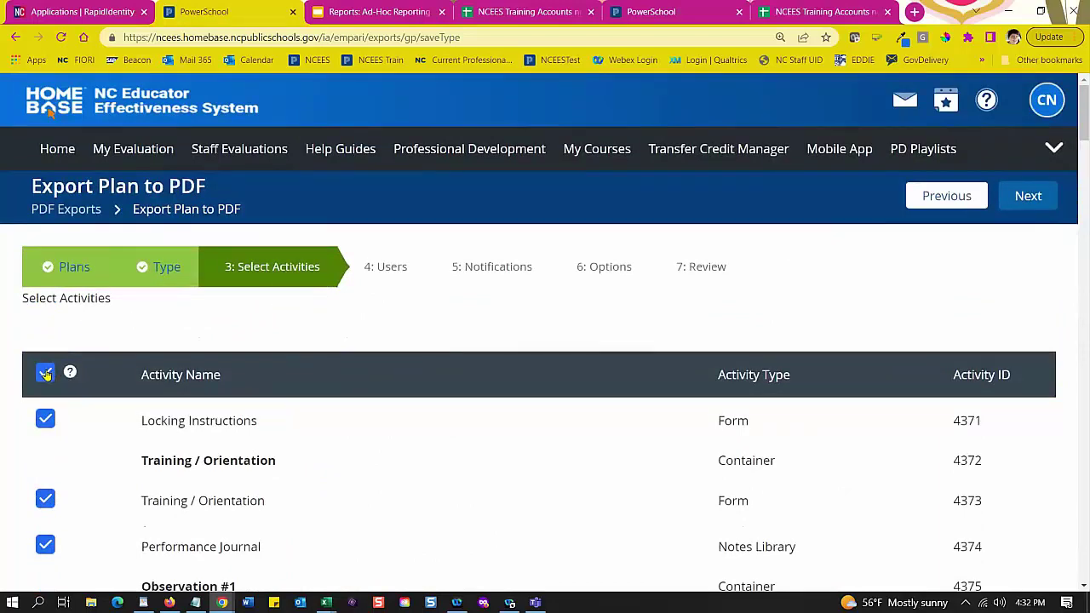
Step: Review the activity list, examining the Record of Evaluation Activities rows and their Form types
scroll(85, 409, "down", 2)
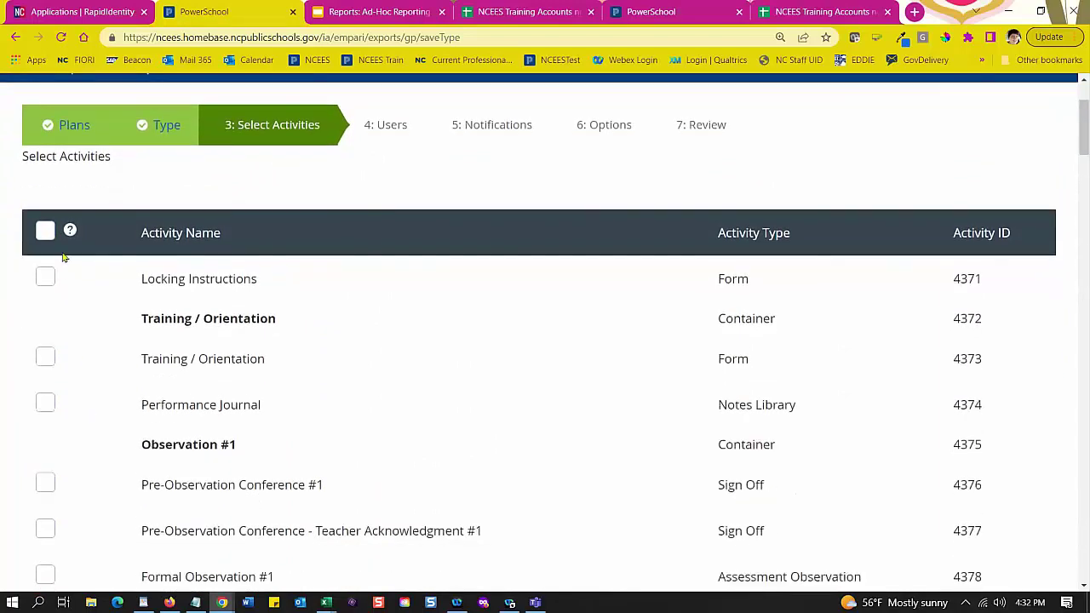
mouse_move(70, 232)
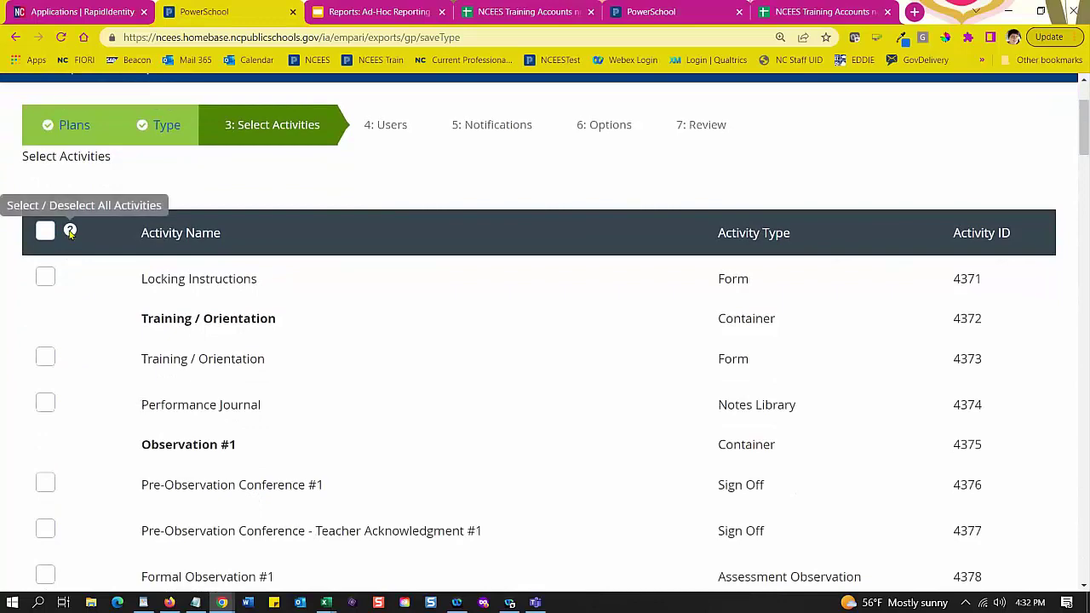
scroll(80, 253, "down", 5)
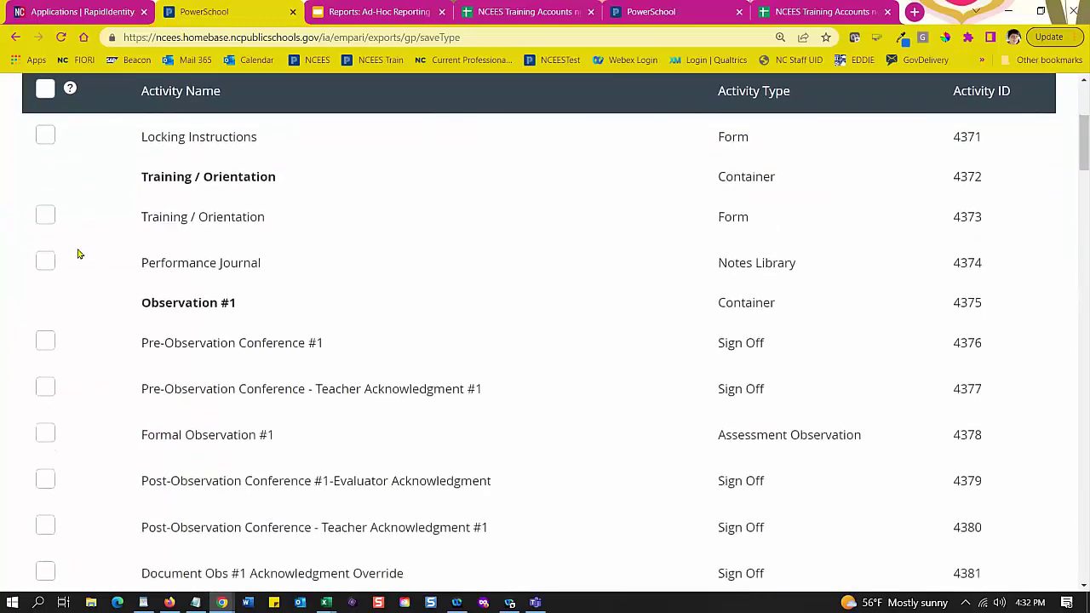
scroll(112, 298, "down", 15)
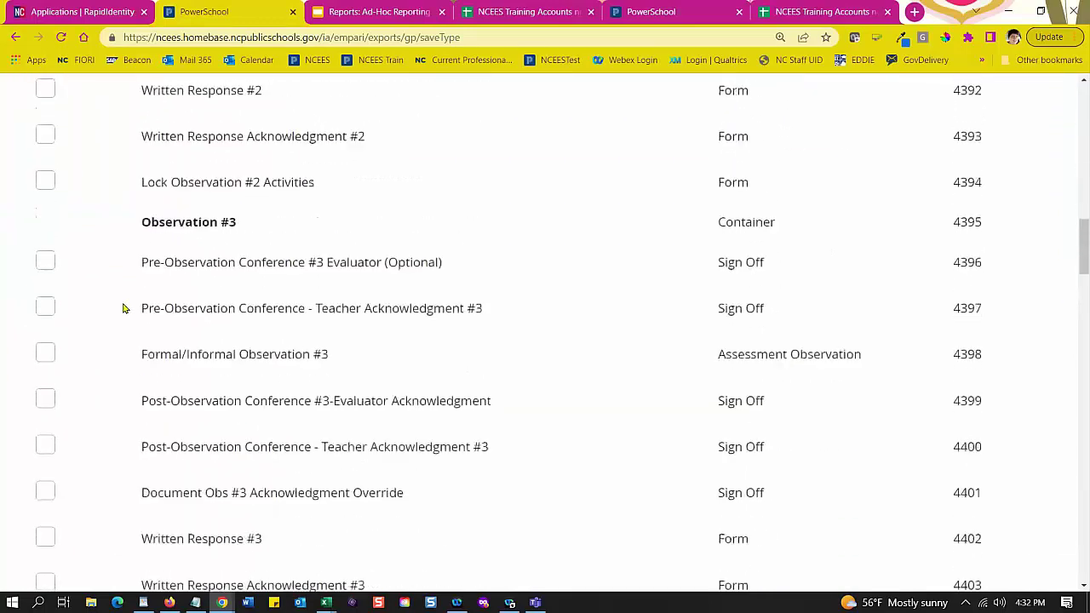
scroll(123, 306, "down", 15)
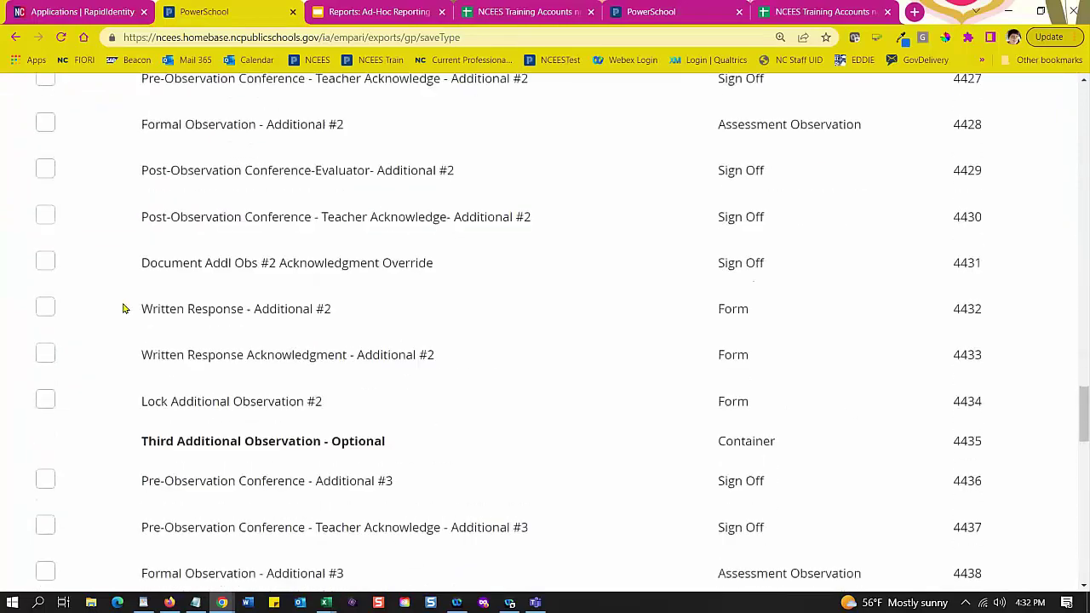
scroll(121, 301, "down", 5)
scroll(122, 301, "up", 5)
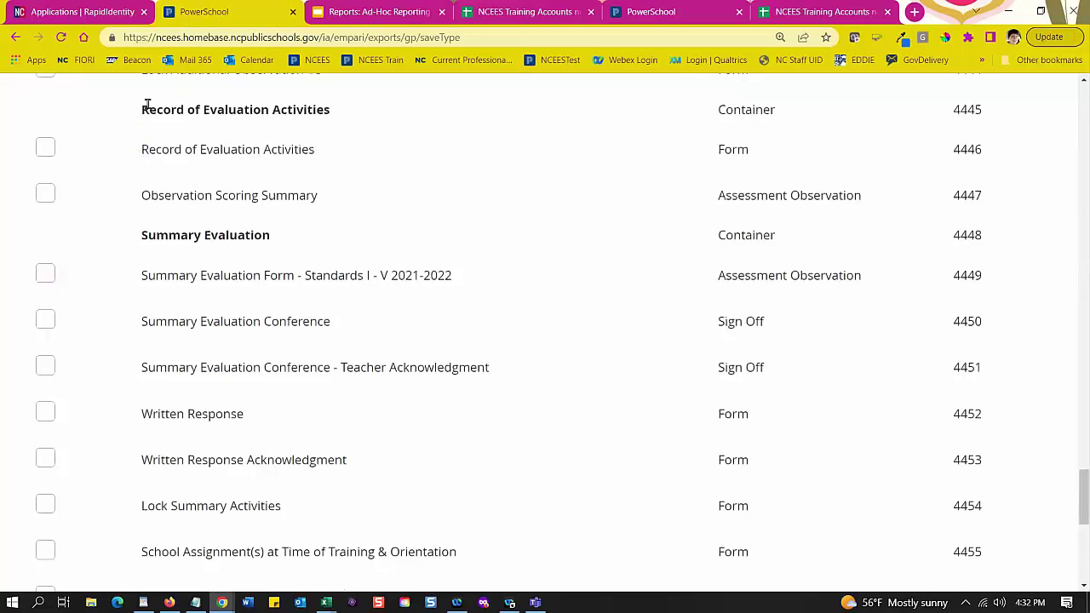
left_click_drag(141, 109, 334, 138)
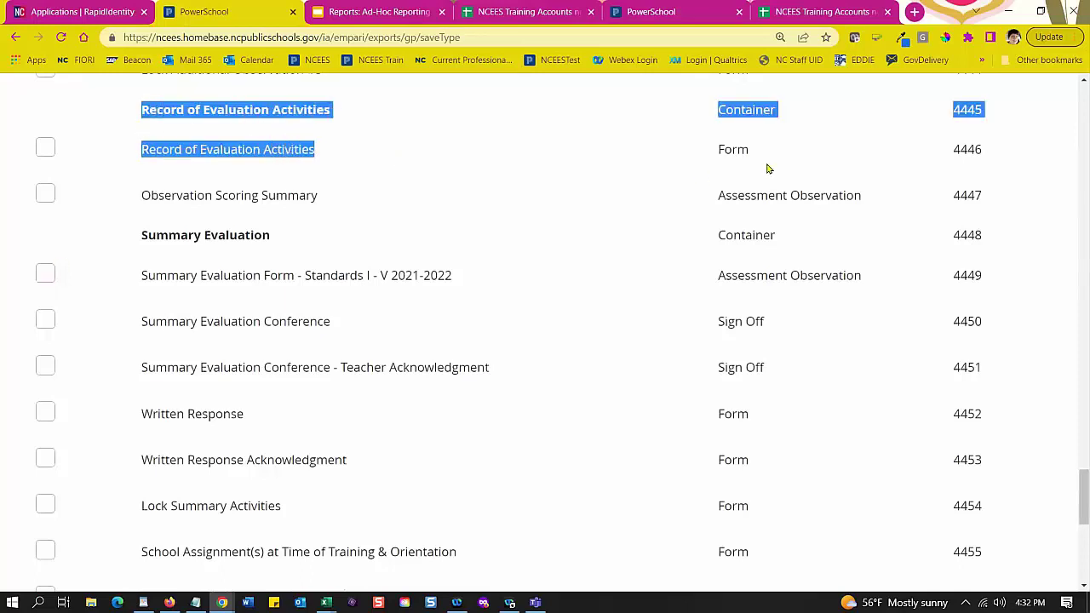
left_click_drag(766, 154, 717, 154)
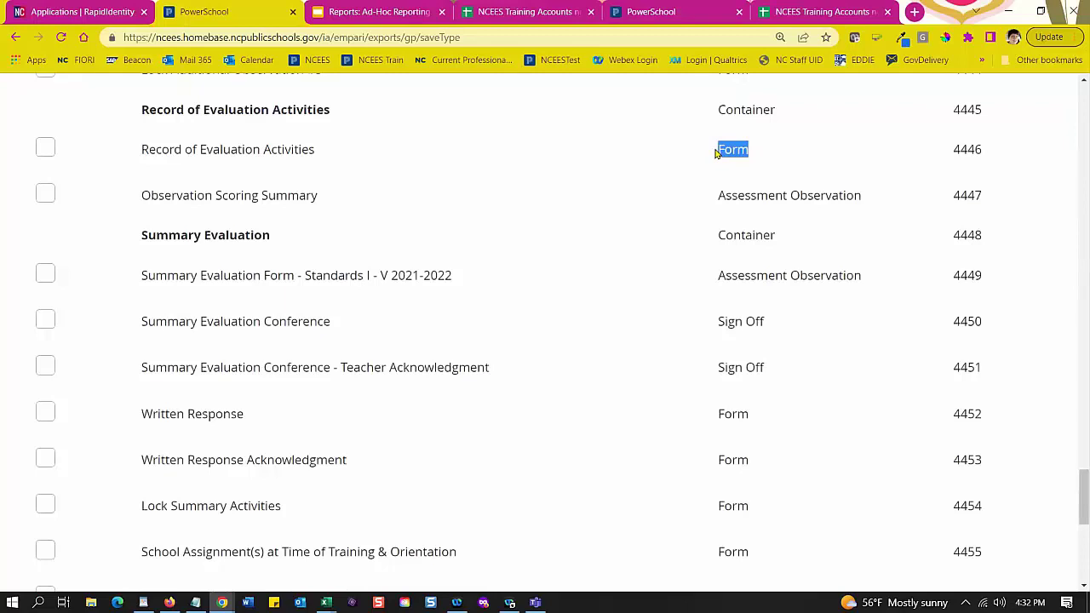
left_click_drag(147, 149, 311, 167)
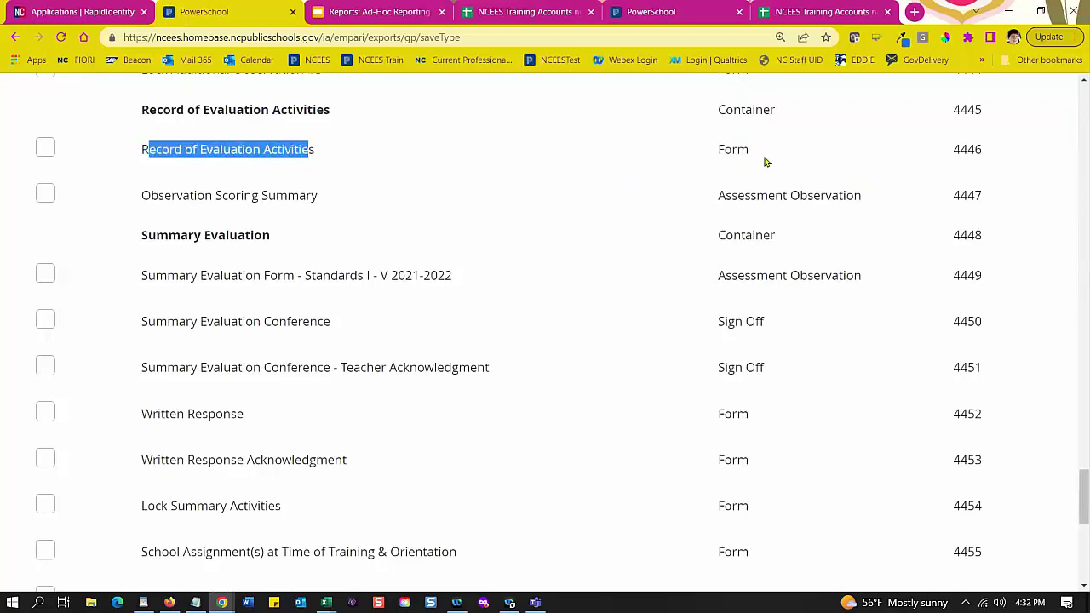
left_click_drag(746, 148, 712, 157)
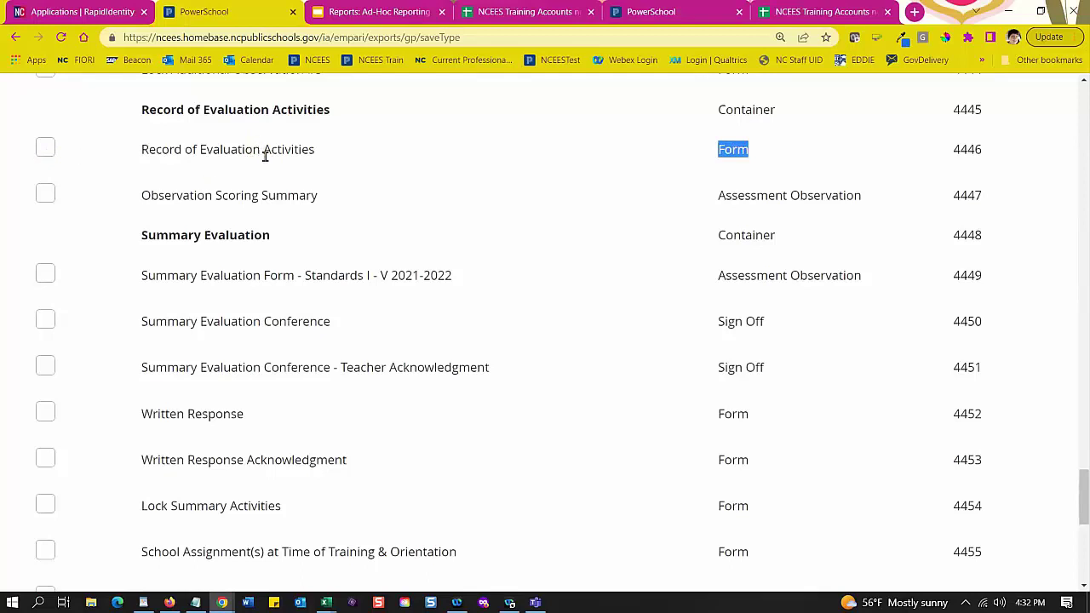
Step: Include Observation Scoring Summary, Summary Evaluation Form, Summary Evaluation Conference and Teacher Acknowledgment
left_click(43, 197)
scroll(290, 237, "down", 1)
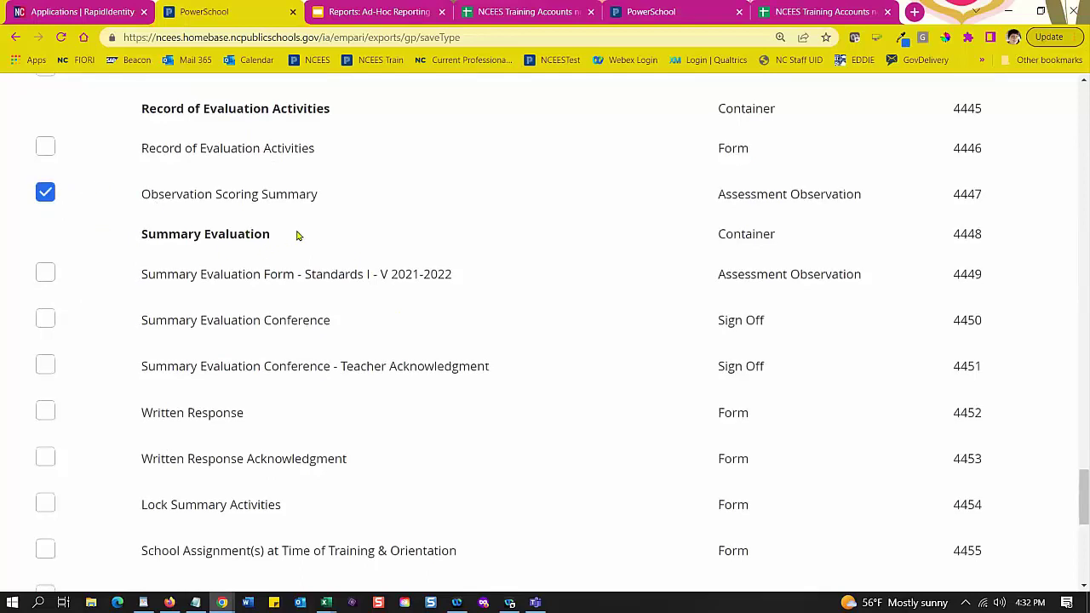
left_click(46, 208)
left_click(44, 252)
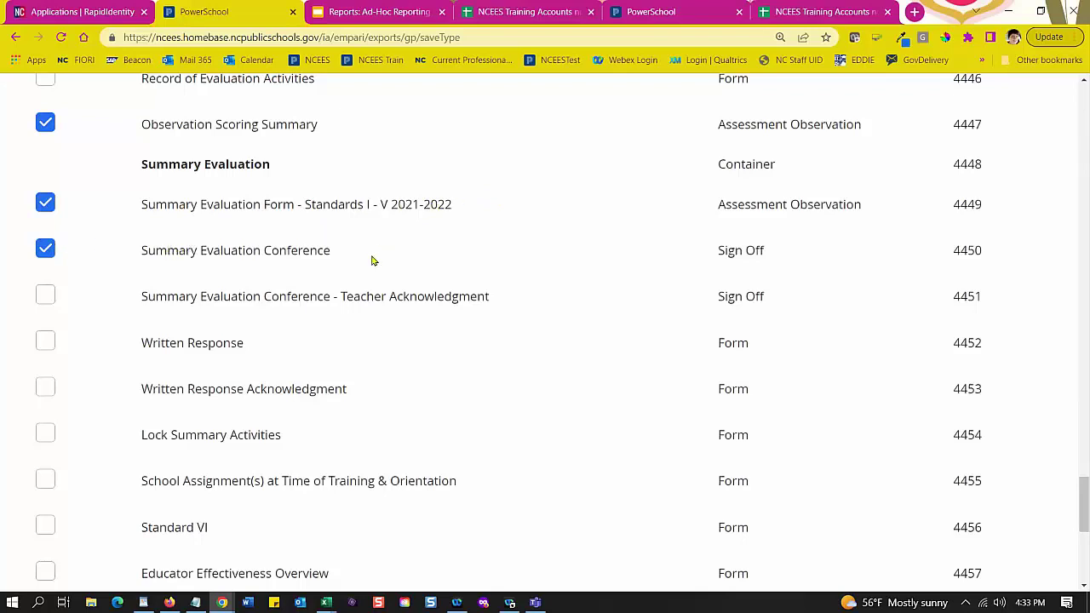
left_click_drag(759, 250, 726, 251)
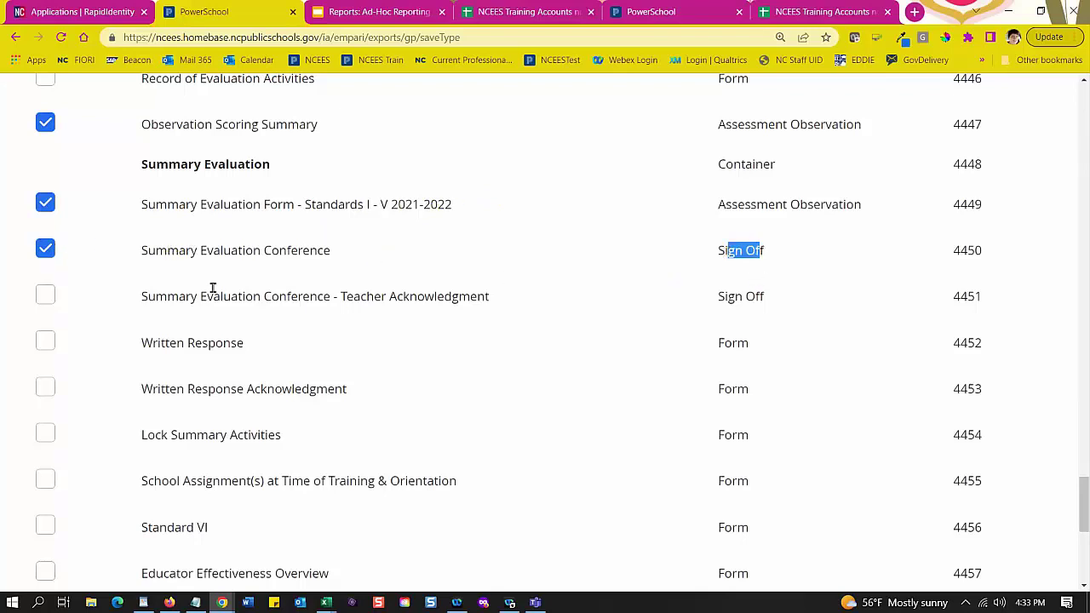
left_click(51, 298)
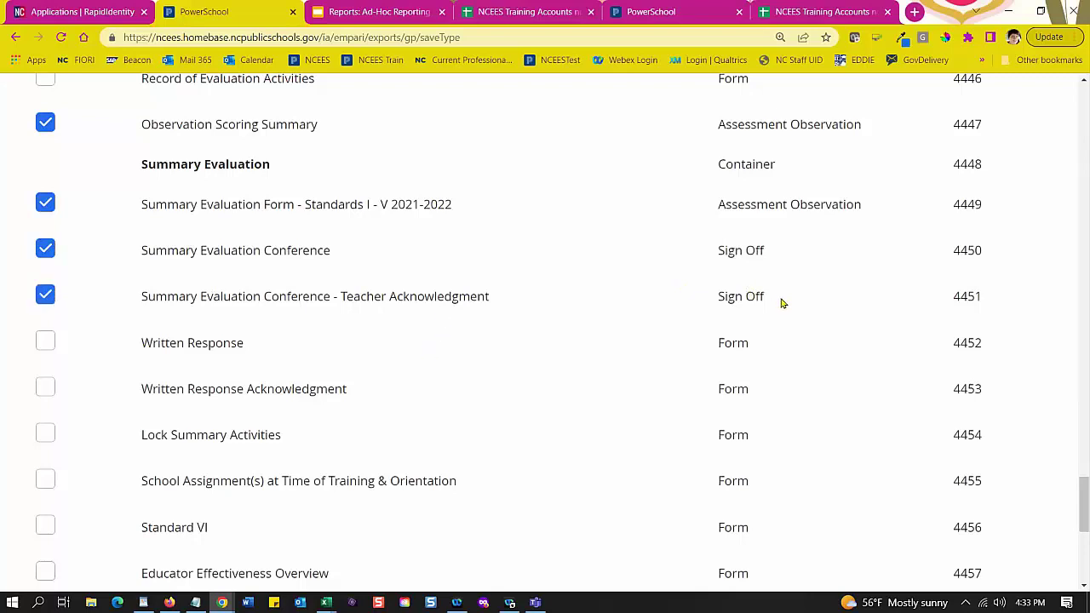
left_click_drag(784, 304, 715, 298)
left_click_drag(766, 250, 723, 253)
left_click_drag(766, 293, 710, 301)
Step: Tick then untick School Assignment(s), leaving it out, and continue to the Users step
scroll(388, 289, "down", 1)
scroll(391, 285, "down", 1)
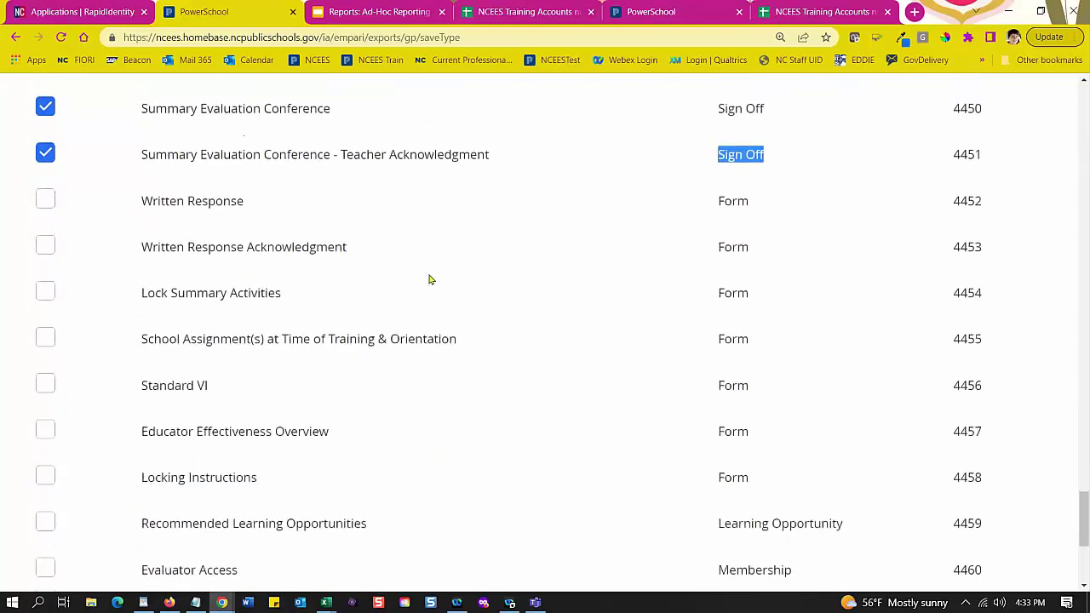
scroll(157, 220, "down", 1)
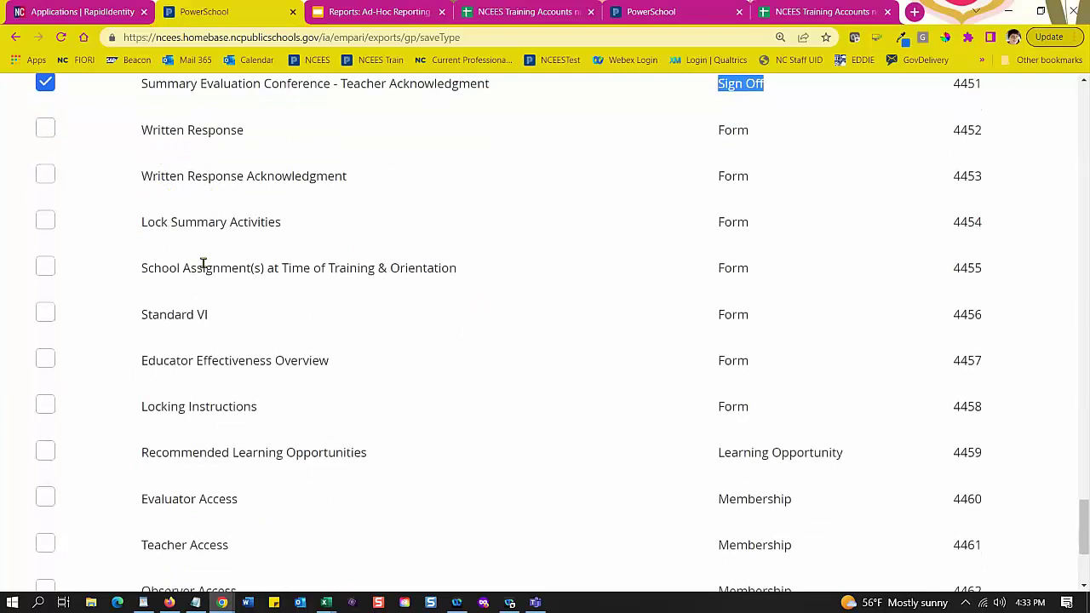
left_click(45, 268)
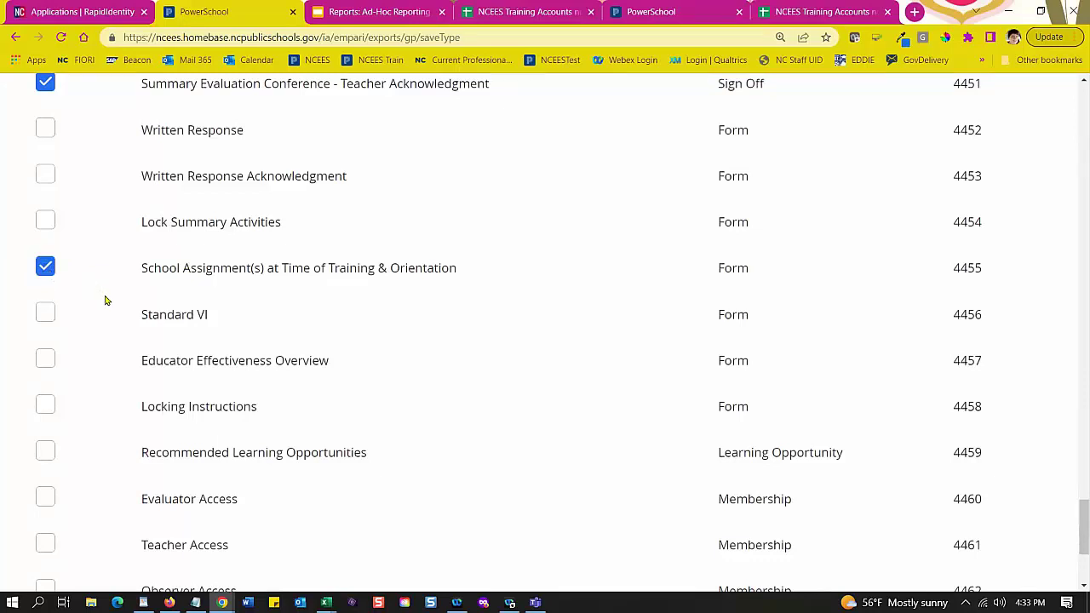
left_click(45, 268)
scroll(383, 285, "down", 3)
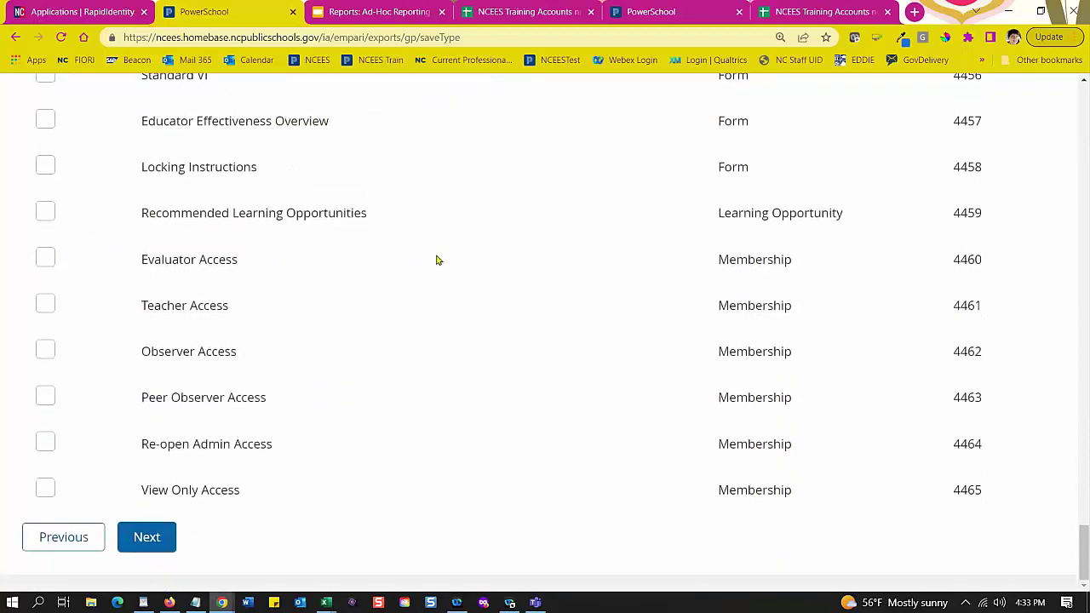
left_click(148, 539)
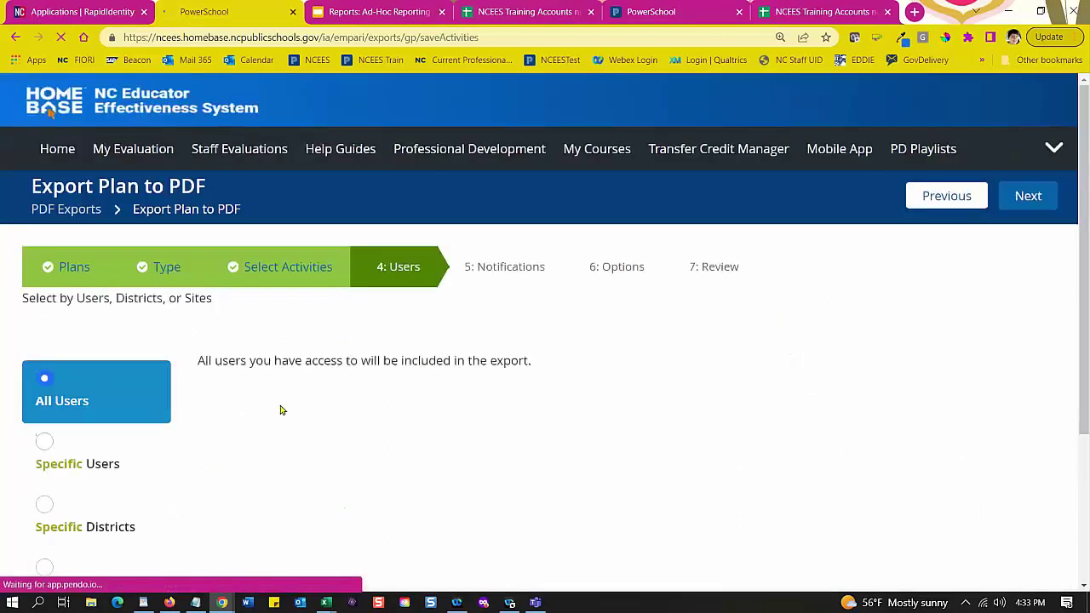
Step: Switch to Specific Users, add the first two users, then remove both so none remain
scroll(279, 402, "down", 2)
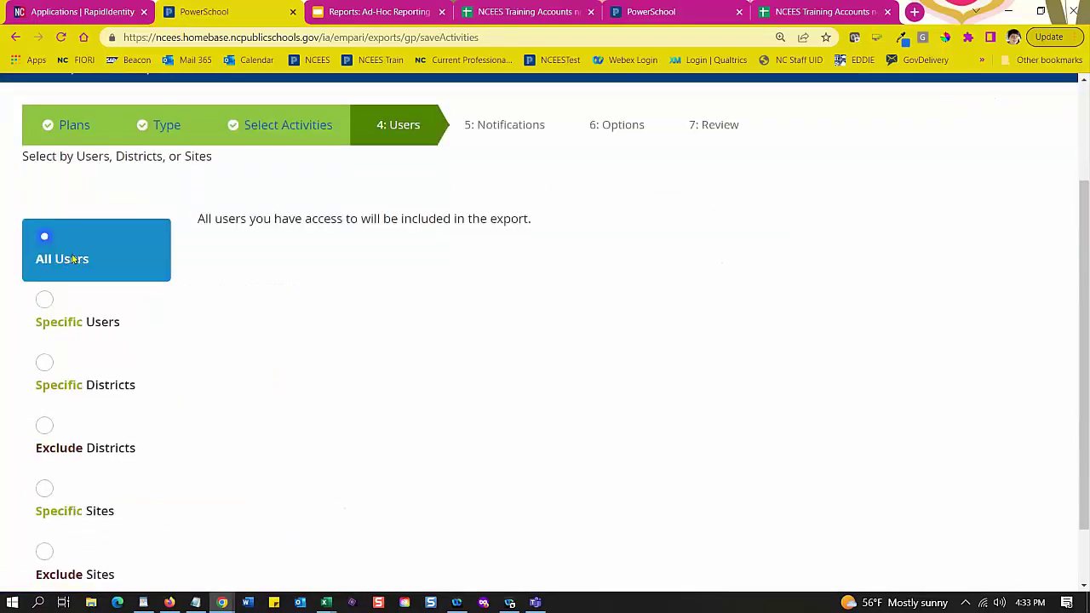
scroll(73, 259, "down", 1)
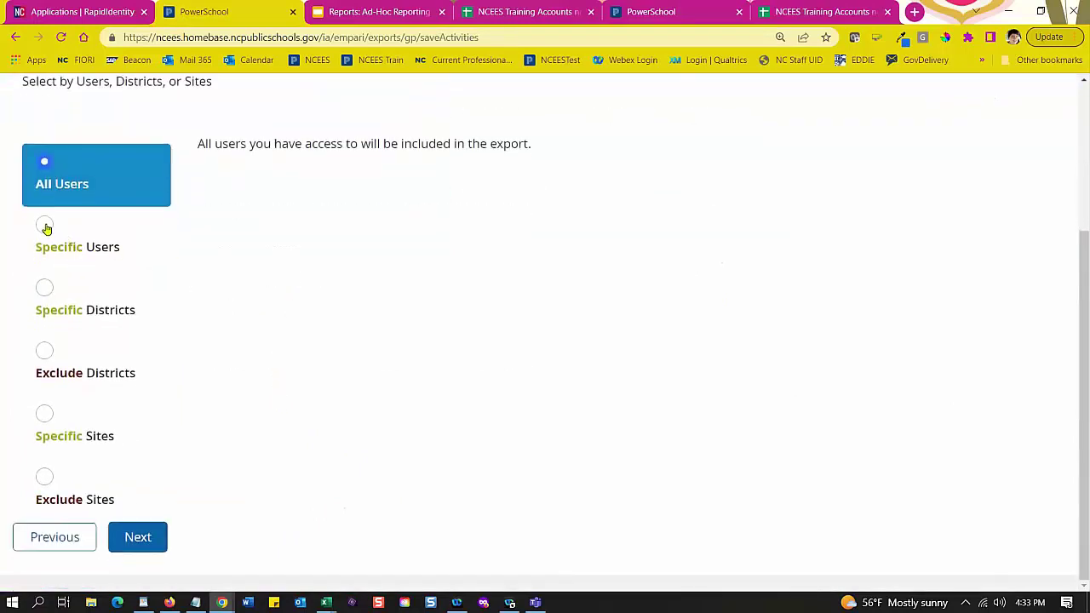
left_click(45, 227)
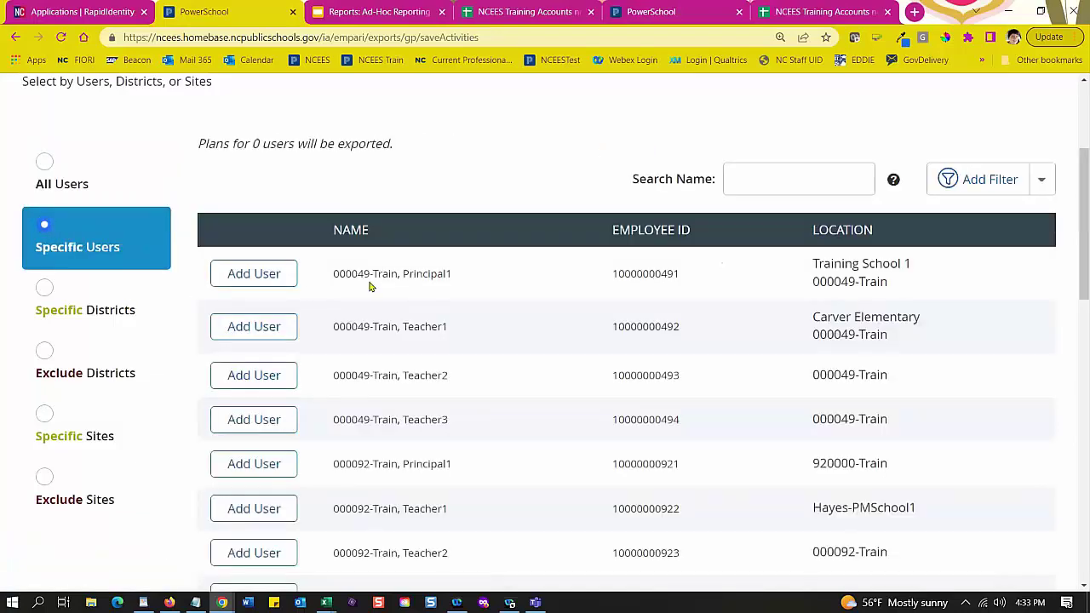
left_click(269, 277)
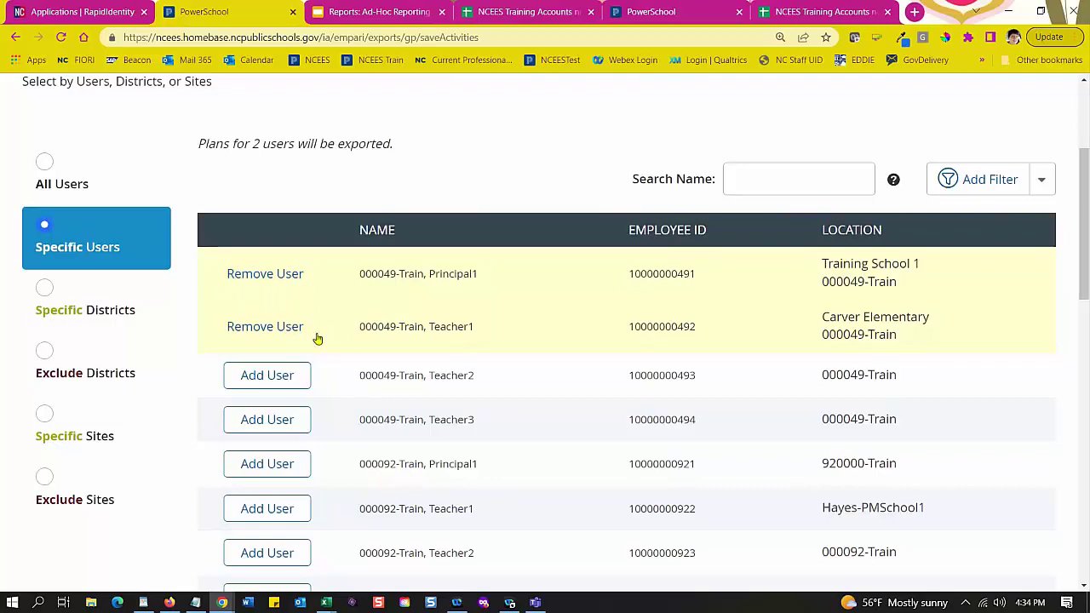
left_click(286, 326)
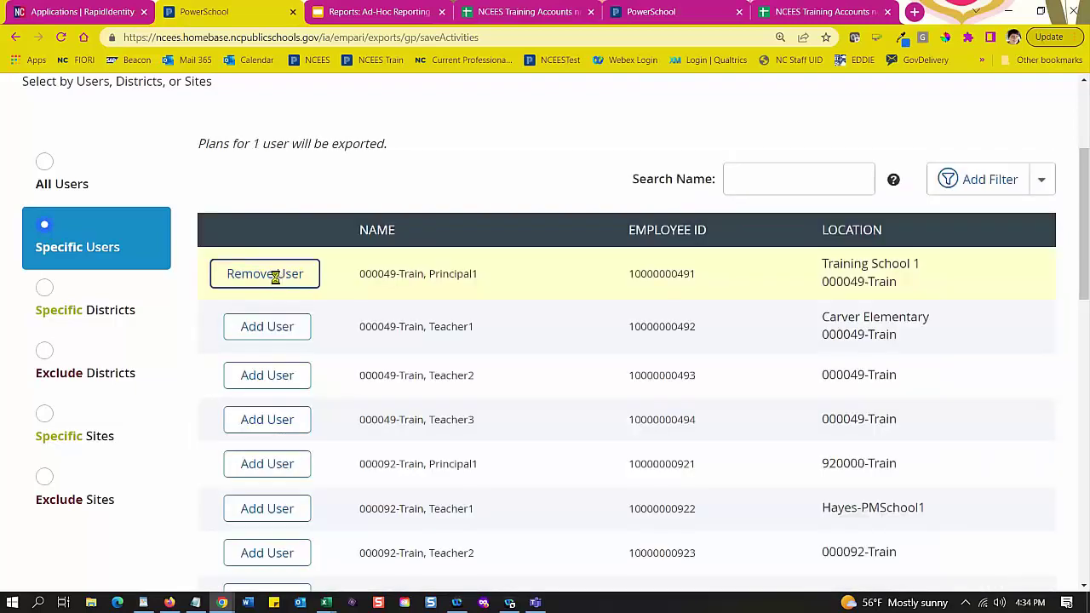
left_click(276, 275)
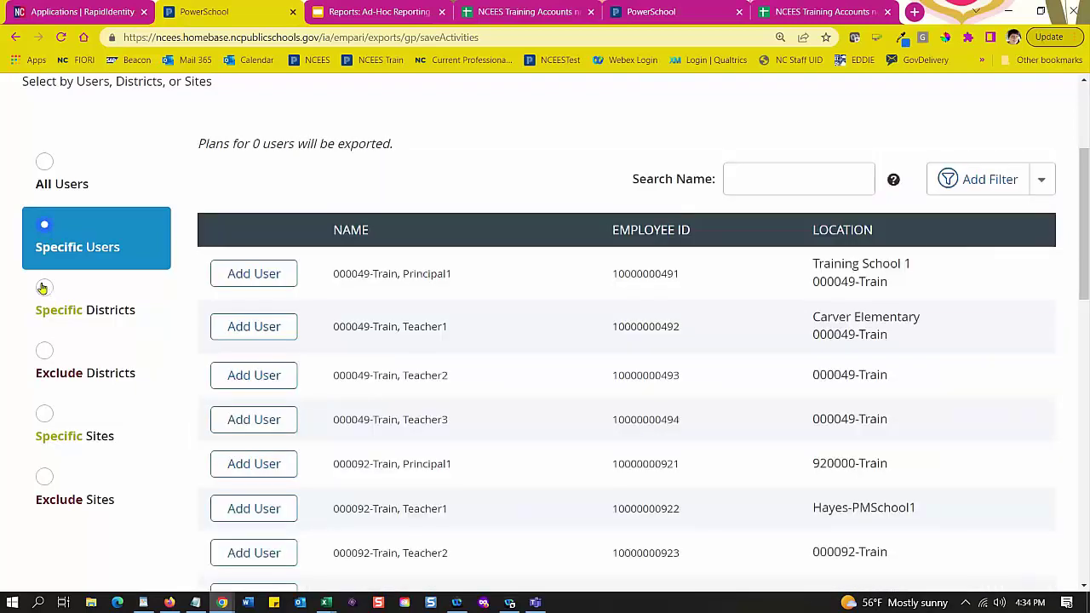
Step: Limit the export to specific sites 000049-Train, 000092-Train and 010000-Train
left_click(45, 415)
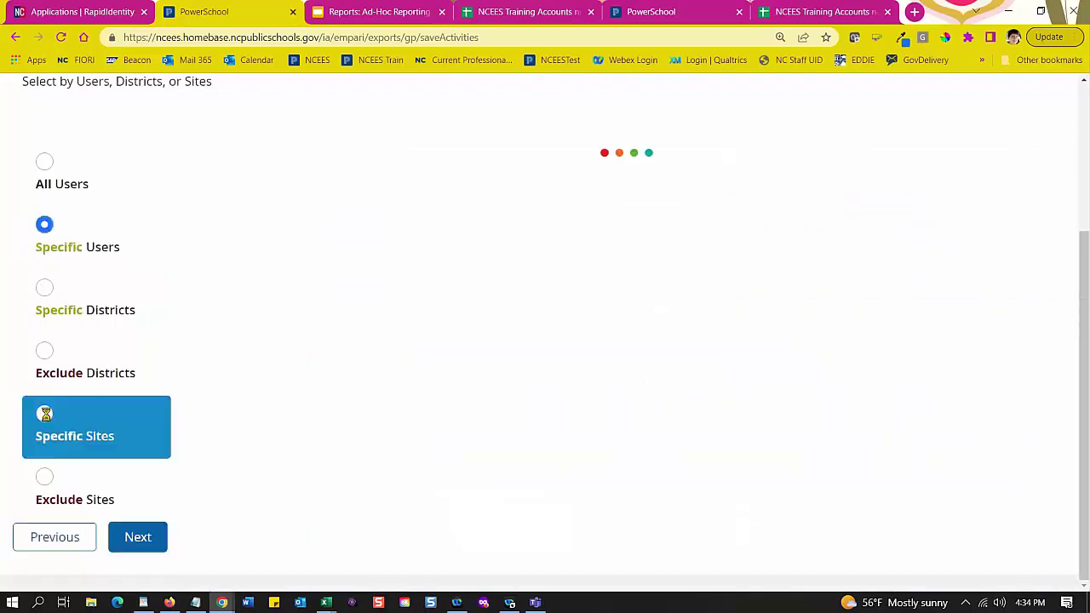
scroll(103, 319, "down", 1)
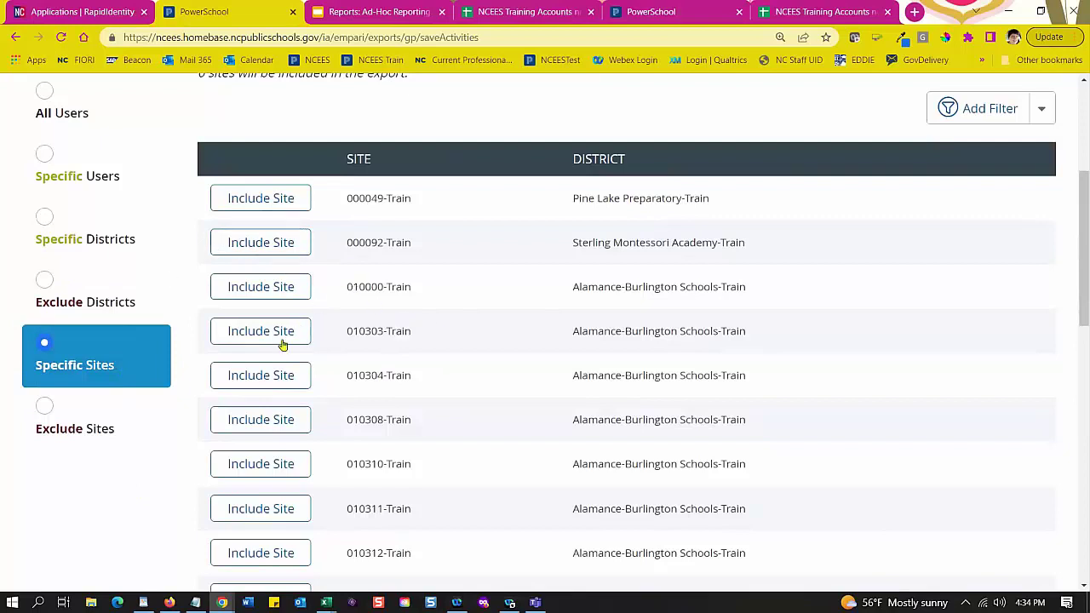
left_click(264, 200)
left_click(259, 247)
left_click(269, 292)
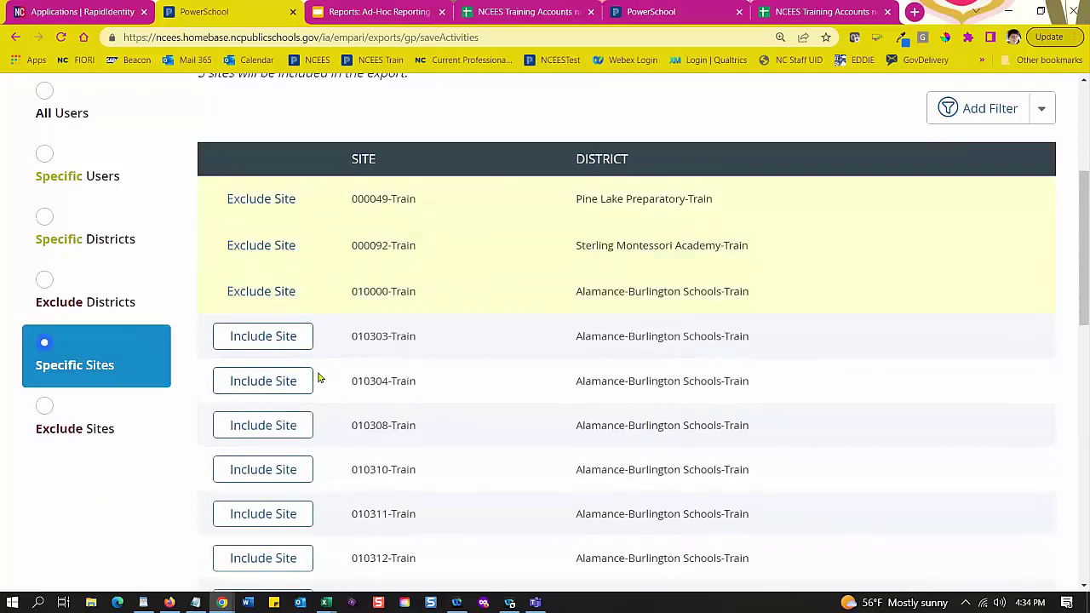
Step: Check the site list, leave results-per-page unchanged, and advance to Notifications
scroll(145, 372, "down", 1)
scroll(145, 358, "down", 1)
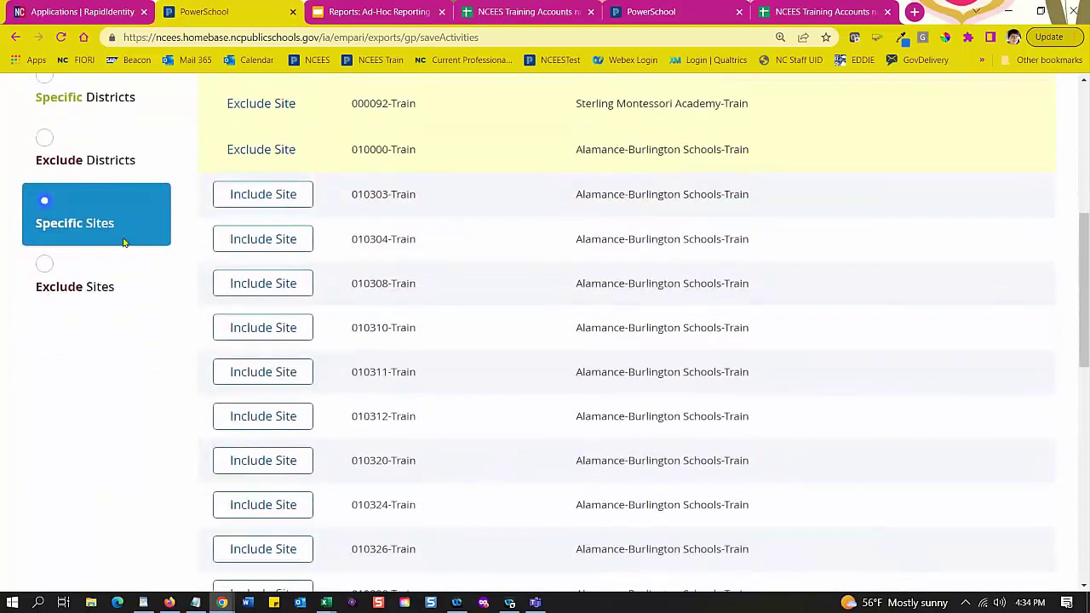
scroll(116, 323, "down", 4)
scroll(119, 361, "down", 1)
scroll(117, 353, "up", 5)
scroll(274, 176, "up", 1)
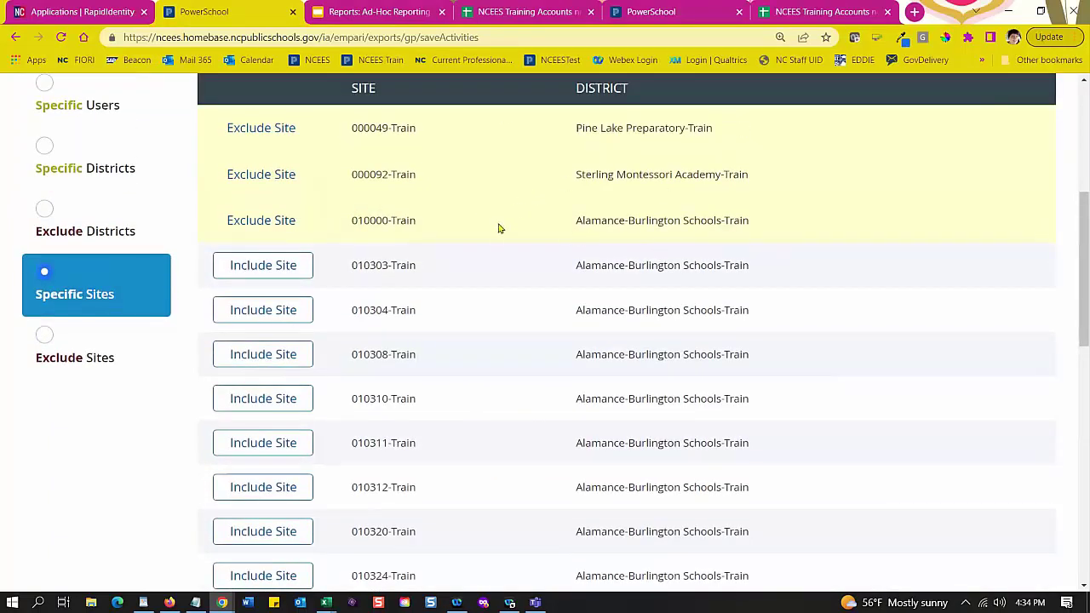
scroll(515, 209, "down", 10)
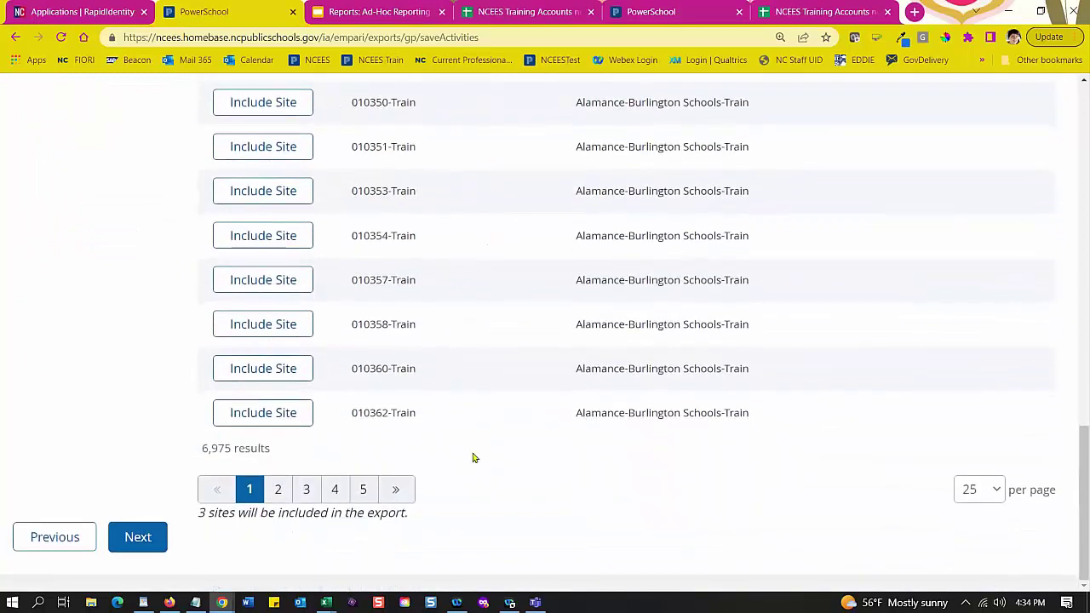
left_click(995, 494)
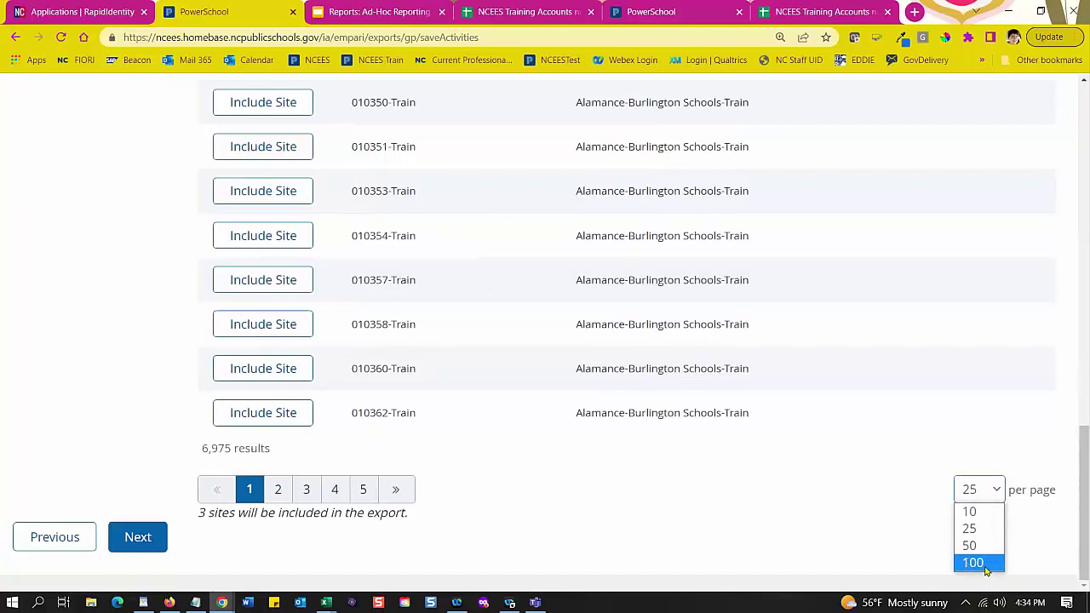
left_click(582, 522)
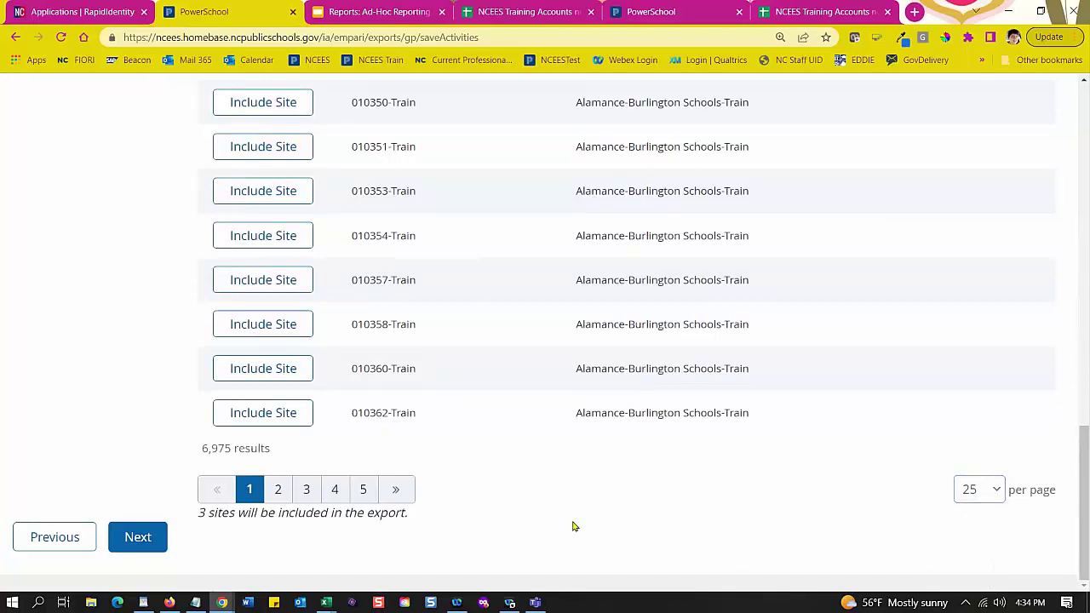
left_click(133, 537)
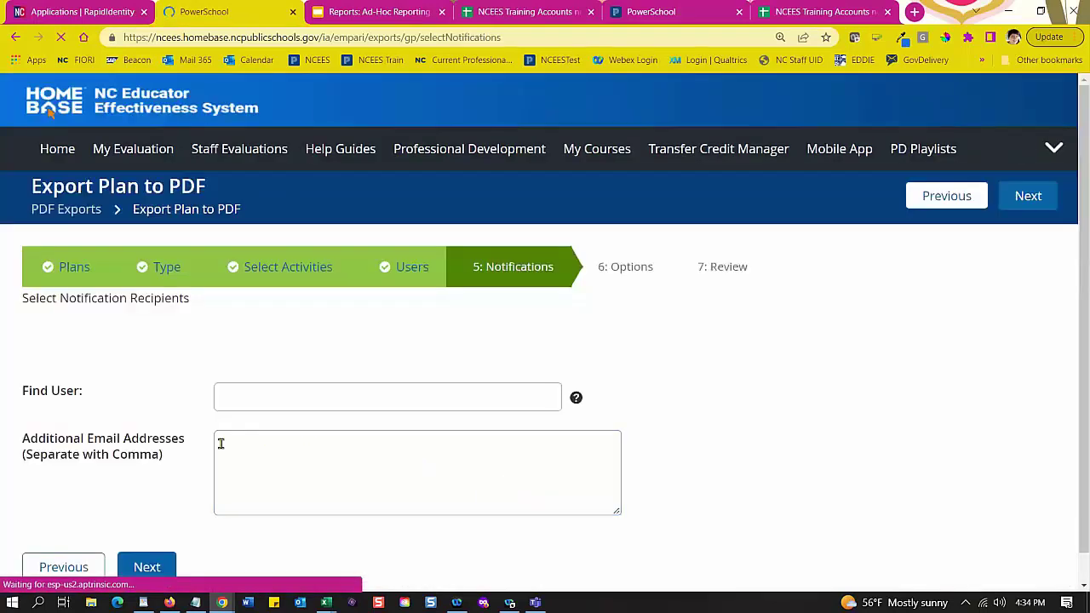
Step: Look up and add two staff members as notification recipients via Find User
scroll(596, 433, "down", 1)
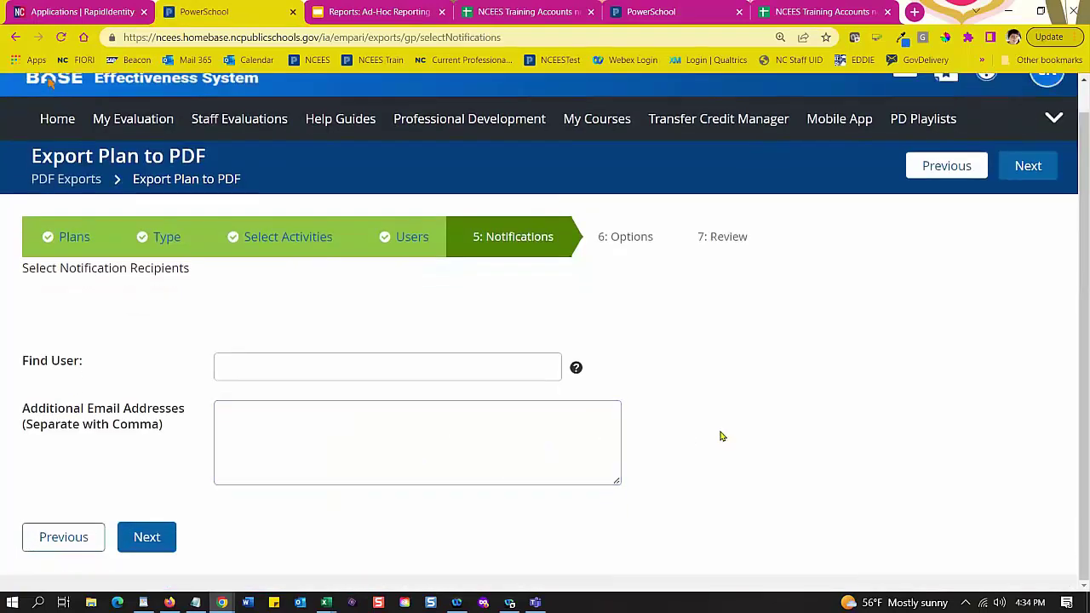
left_click(285, 370)
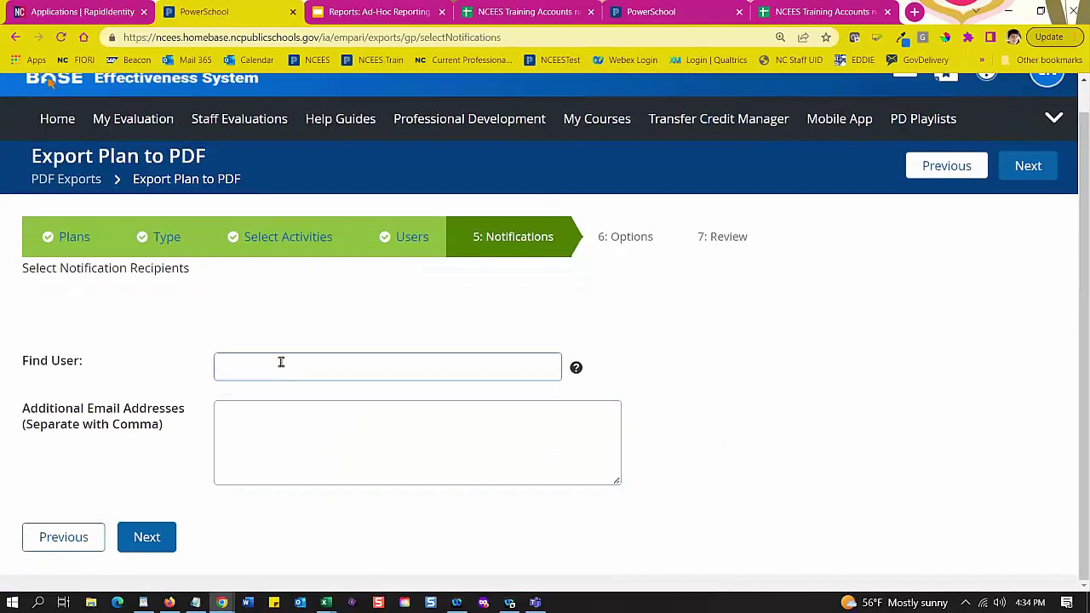
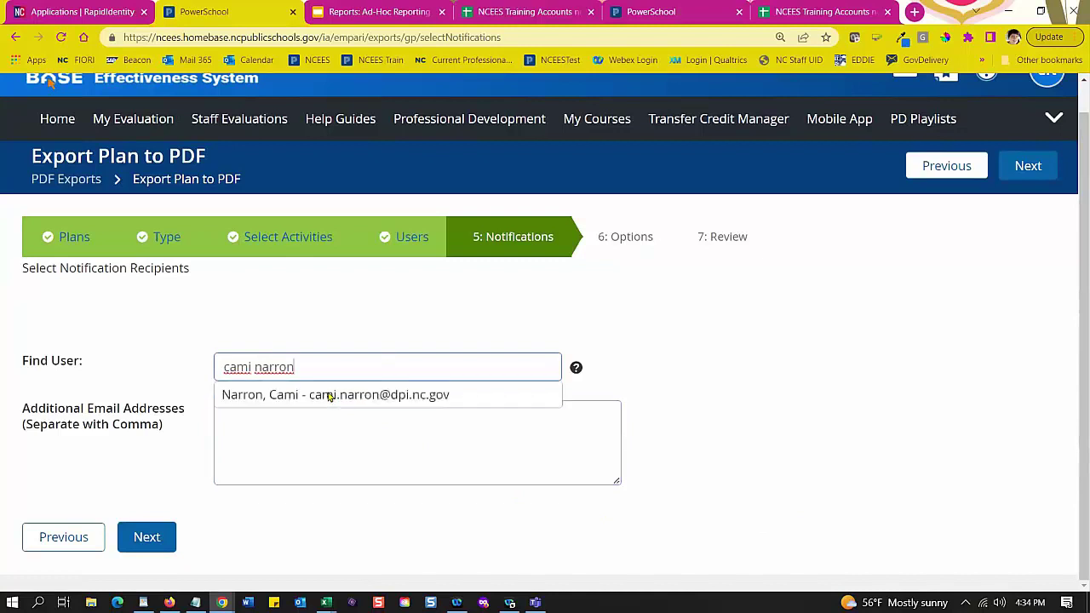
left_click(324, 397)
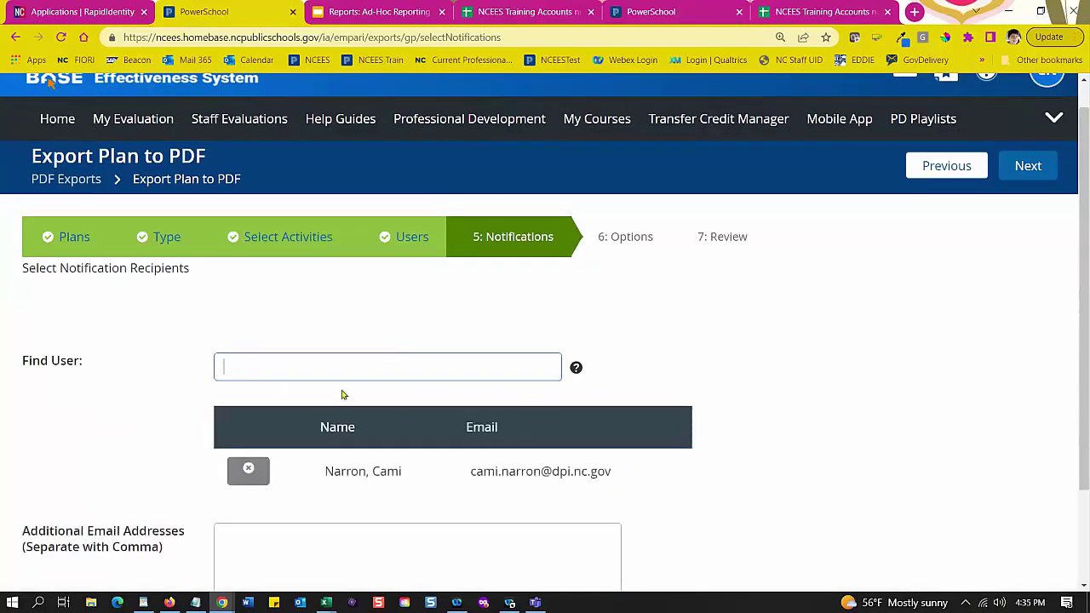
scroll(370, 379, "down", 1)
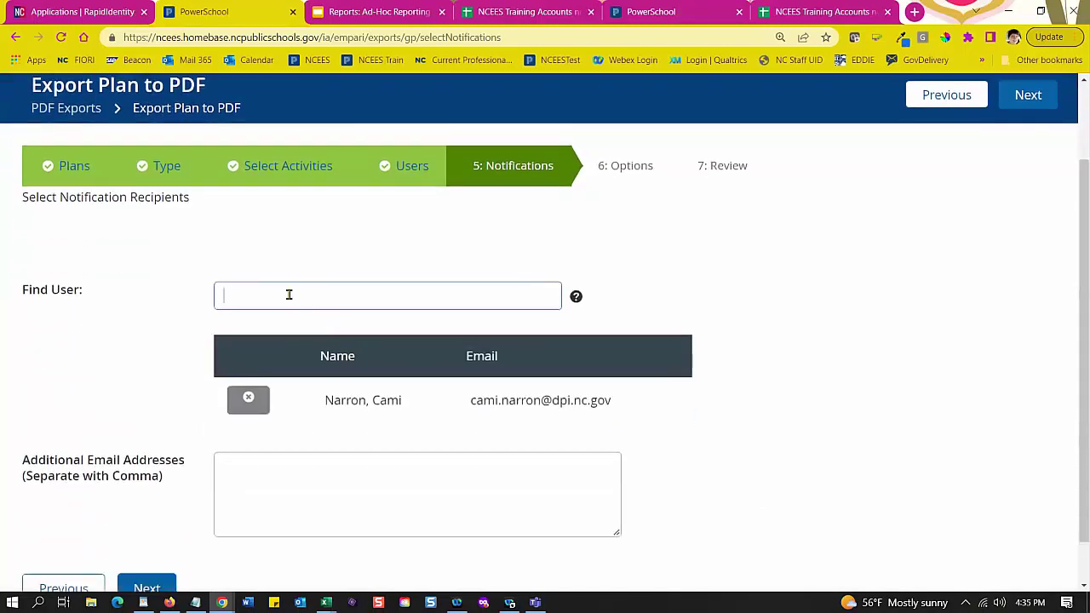
left_click(317, 323)
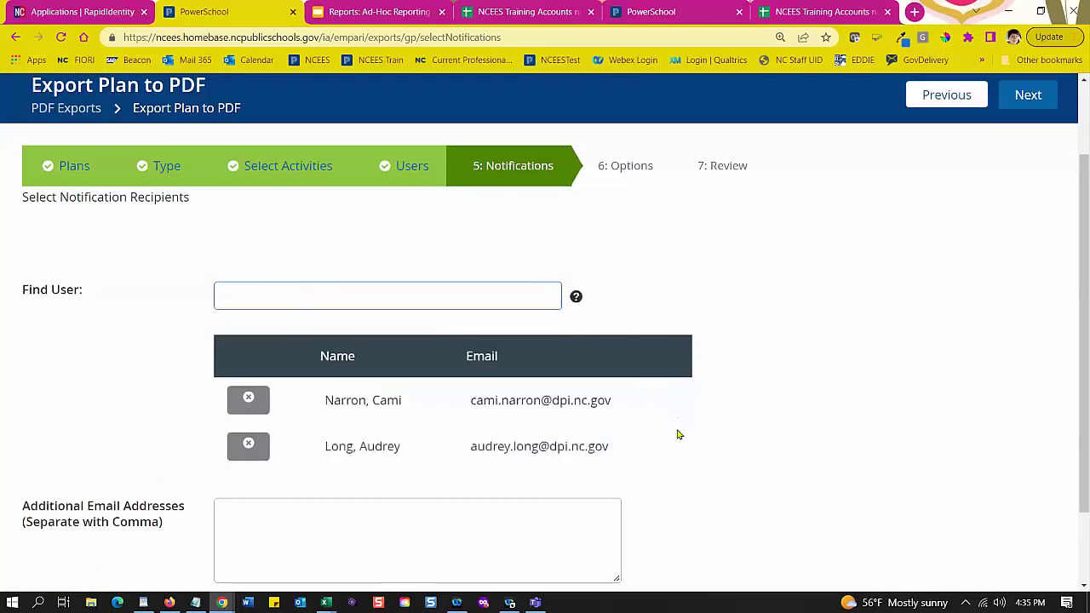
Step: Remove the second recipient, confirm the removal, and continue to the Options step
scroll(656, 483, "down", 2)
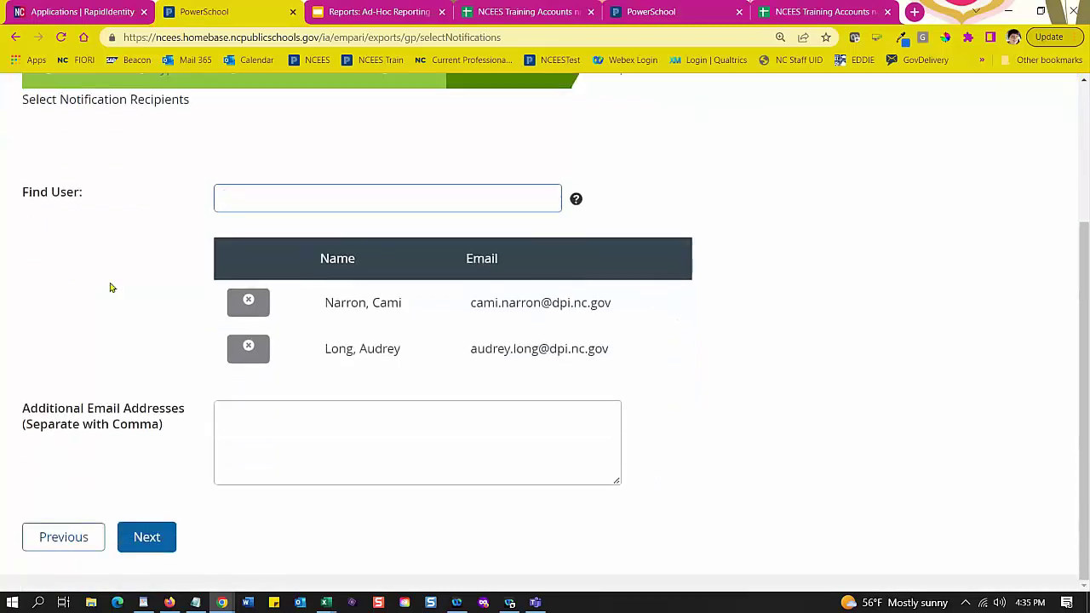
left_click(249, 347)
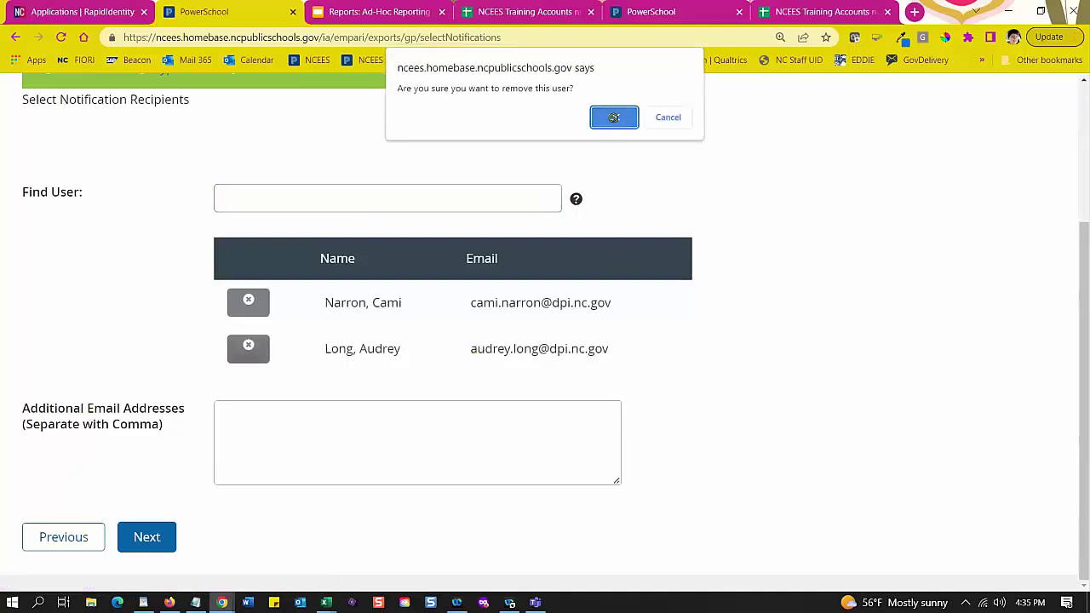
left_click(614, 117)
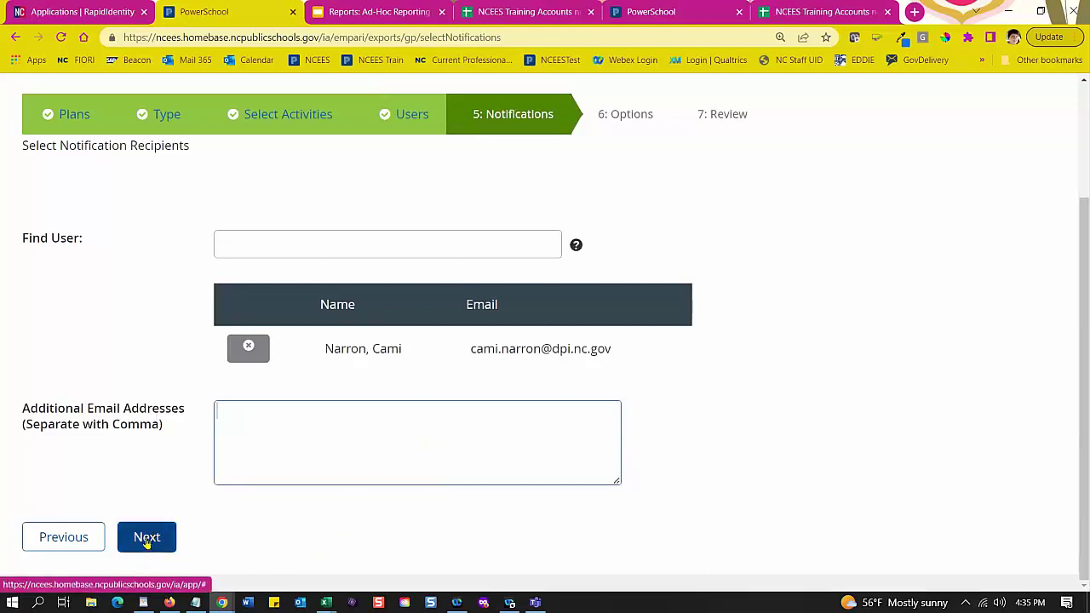
left_click(147, 537)
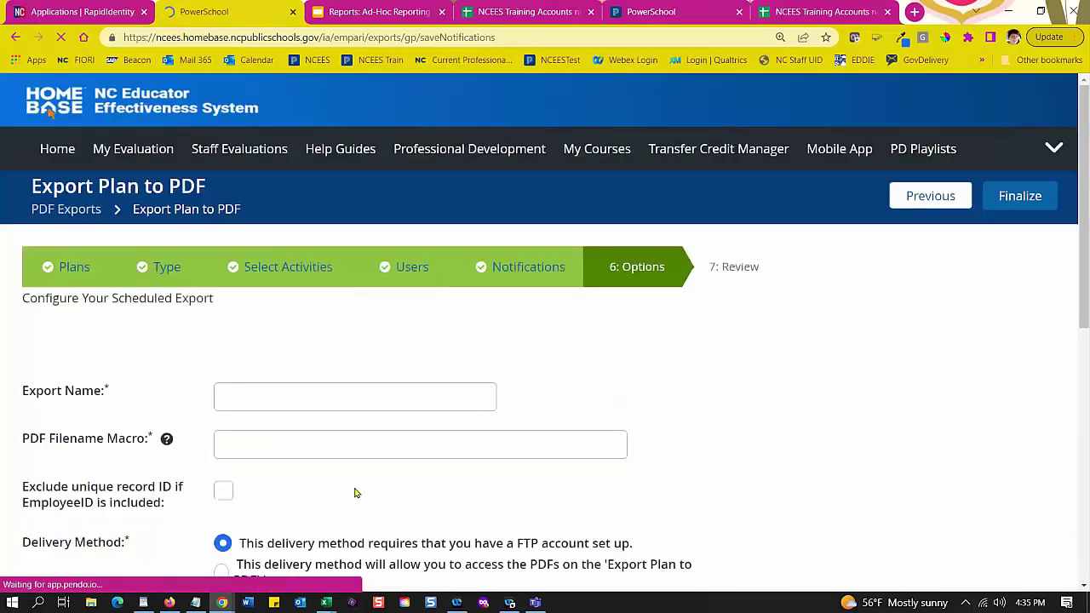
Step: Enter the export name 'CJN Standard 21-22 TEST'
scroll(383, 331, "down", 2)
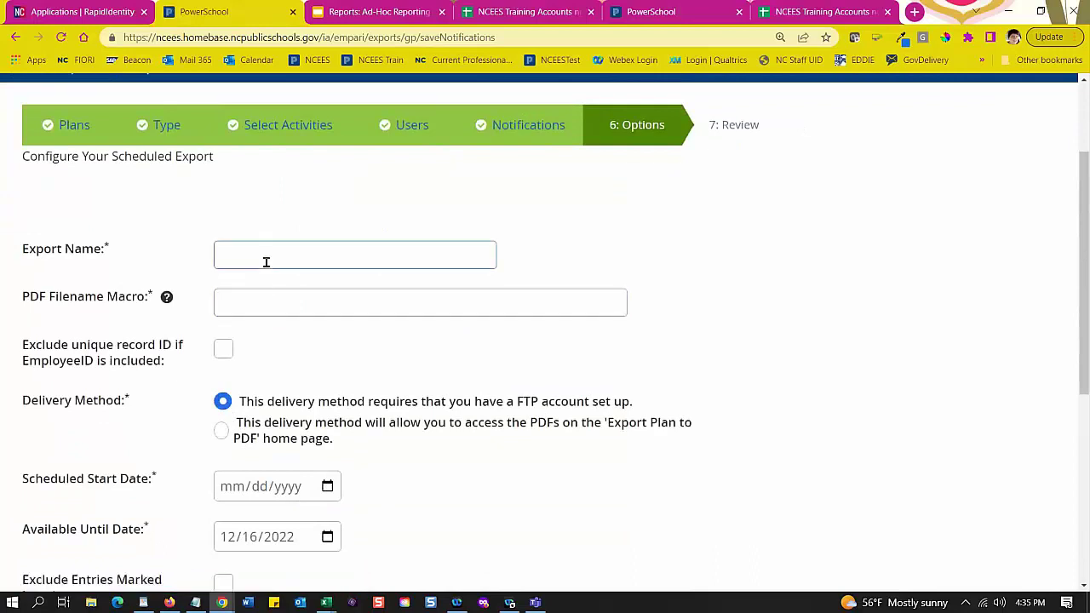
scroll(265, 287, "up", 1)
left_click(241, 333)
left_click(239, 324)
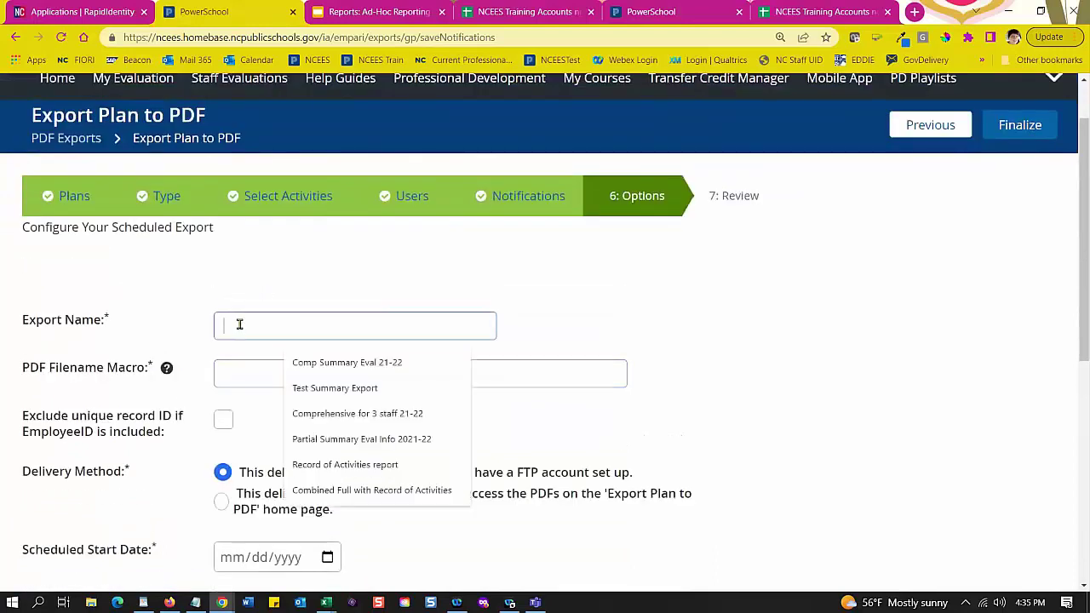
type("CJ Stan")
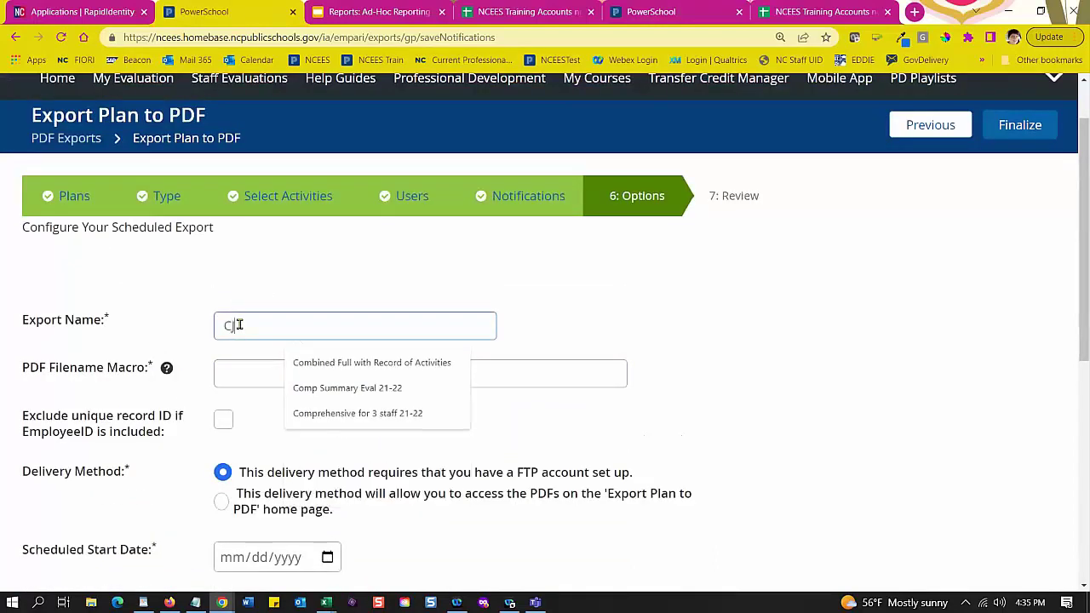
type("dard 21-")
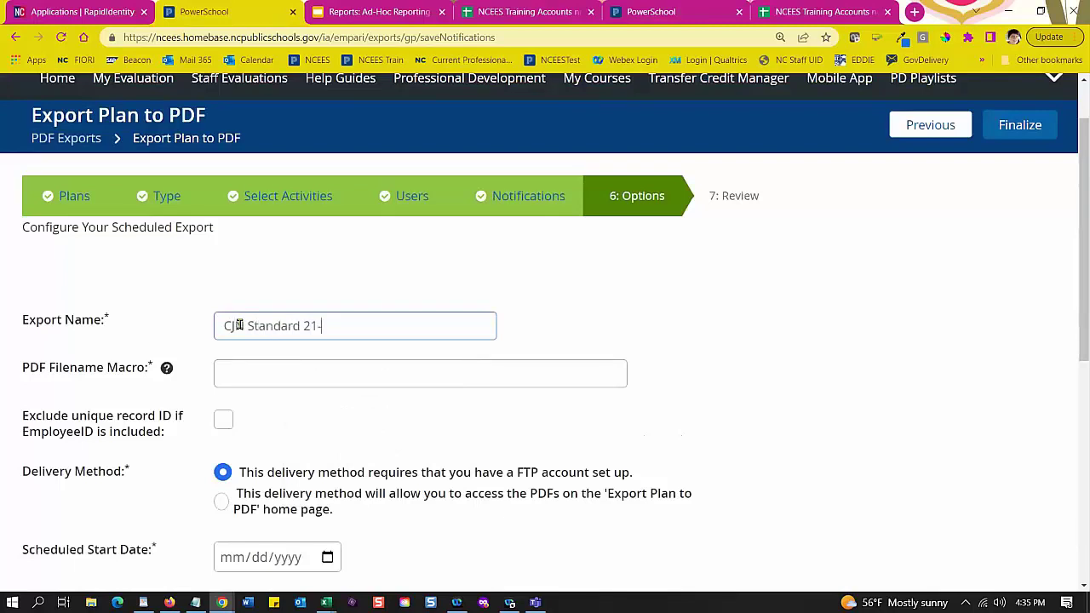
type("22 TEST")
left_click(239, 325)
type("N")
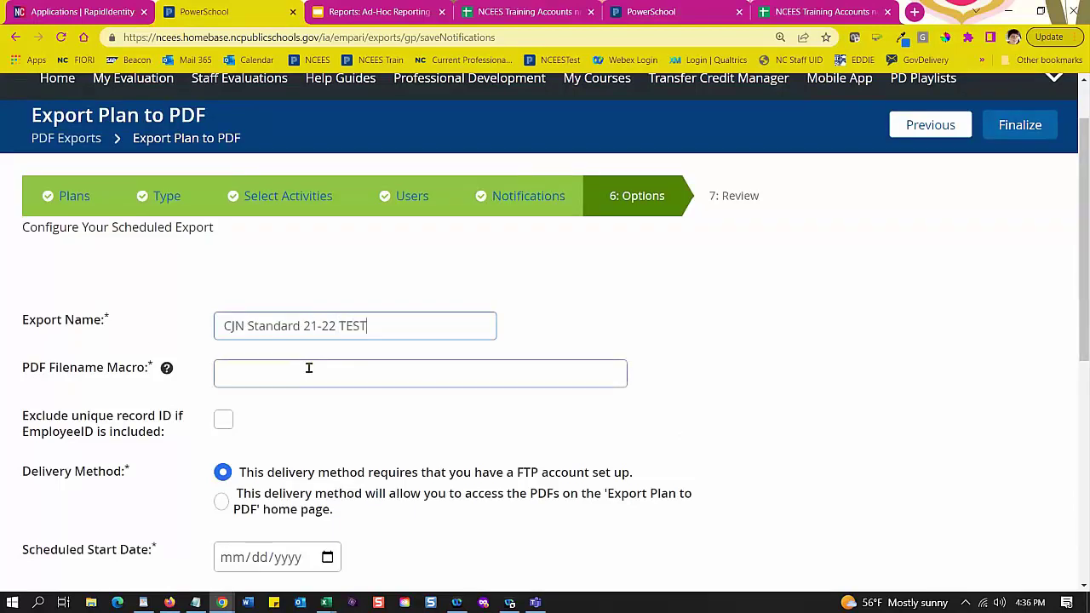
Step: Set the PDF filename macro to $(employeeId), $(last_name), $(first_name)
scroll(281, 341, "down", 1)
left_click(166, 299)
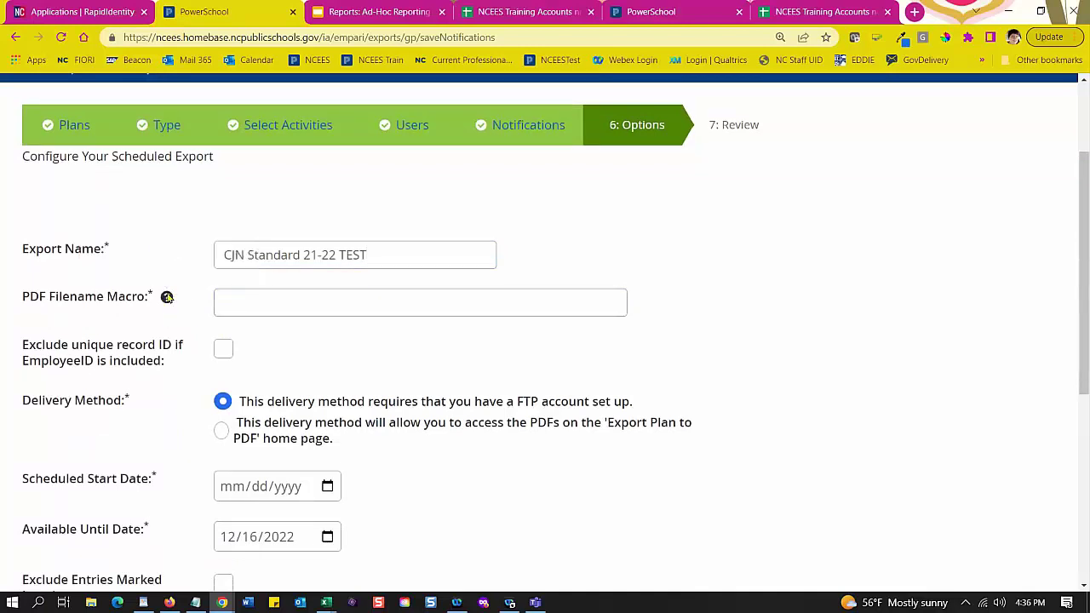
left_click(223, 303)
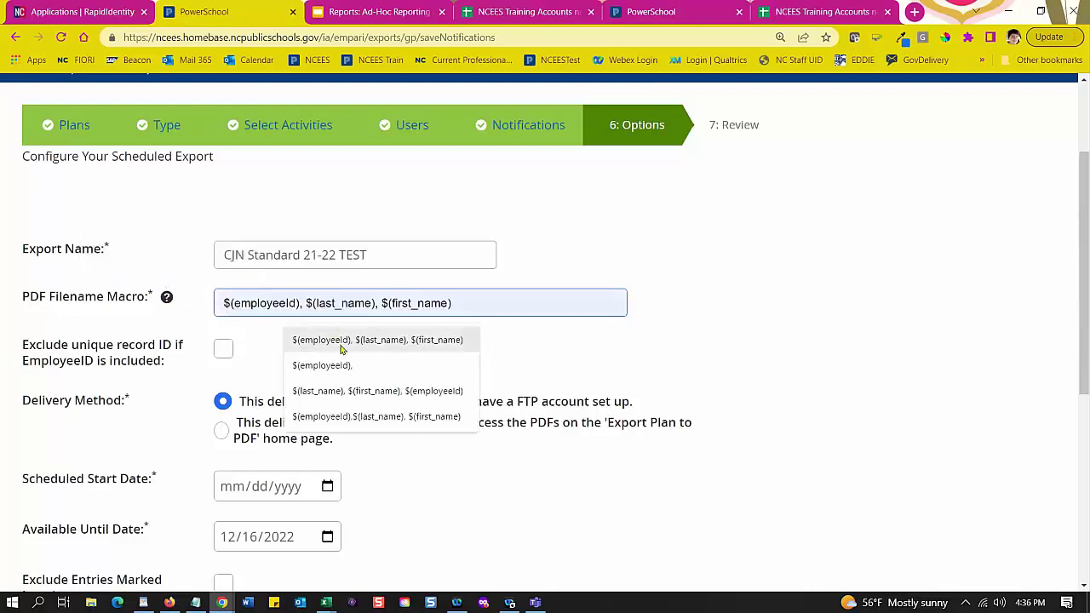
left_click(337, 344)
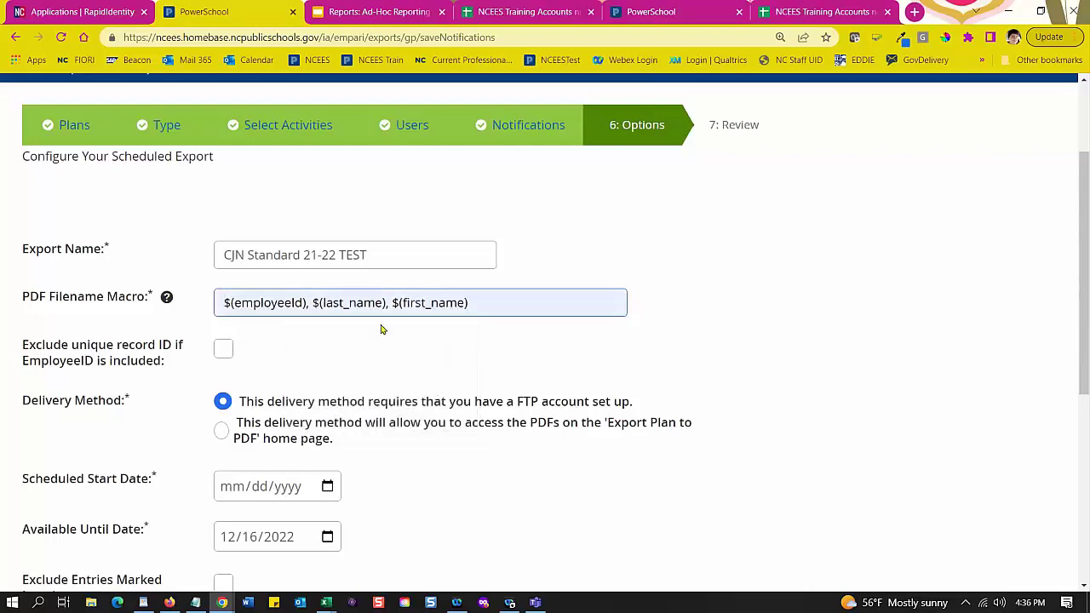
Step: Present the Ad-Hoc Reporting and Export to PDF deck from slide 62, Examples of the Macros
left_click(367, 12)
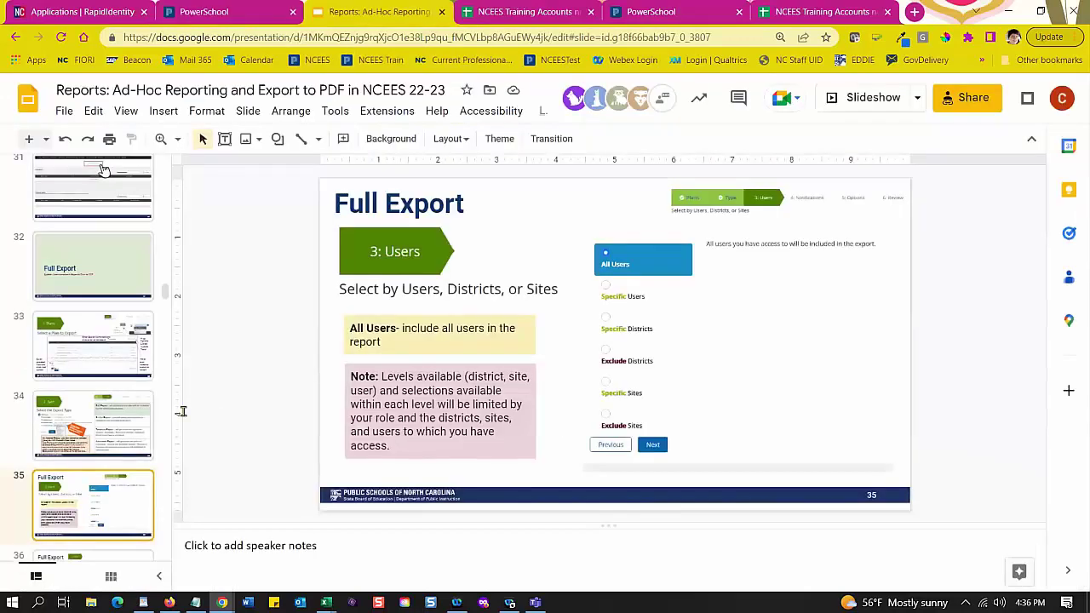
scroll(128, 485, "down", 3)
scroll(116, 443, "down", 5)
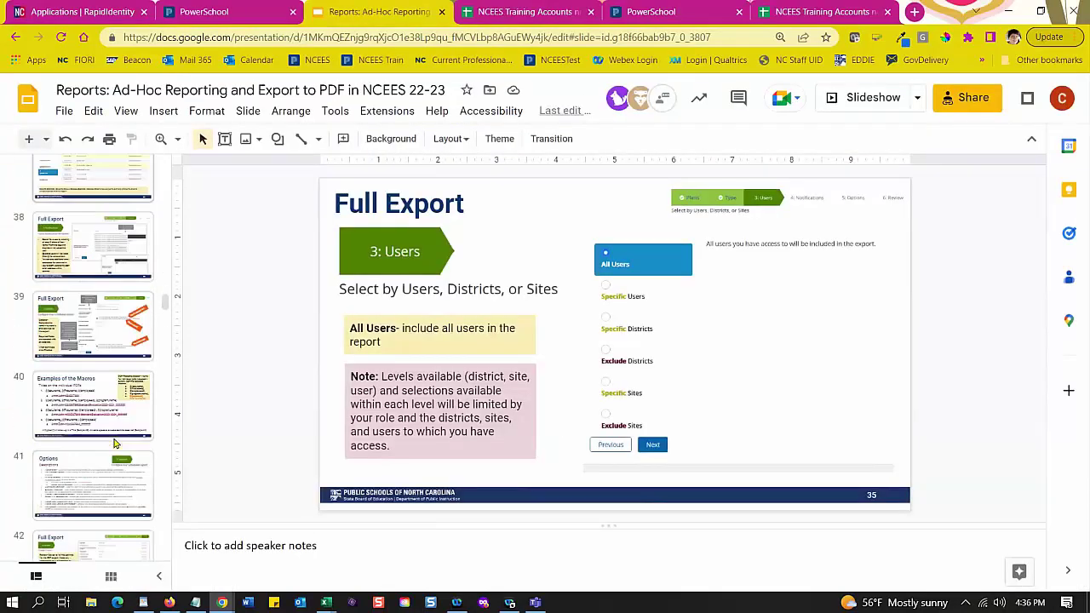
scroll(116, 383, "down", 5)
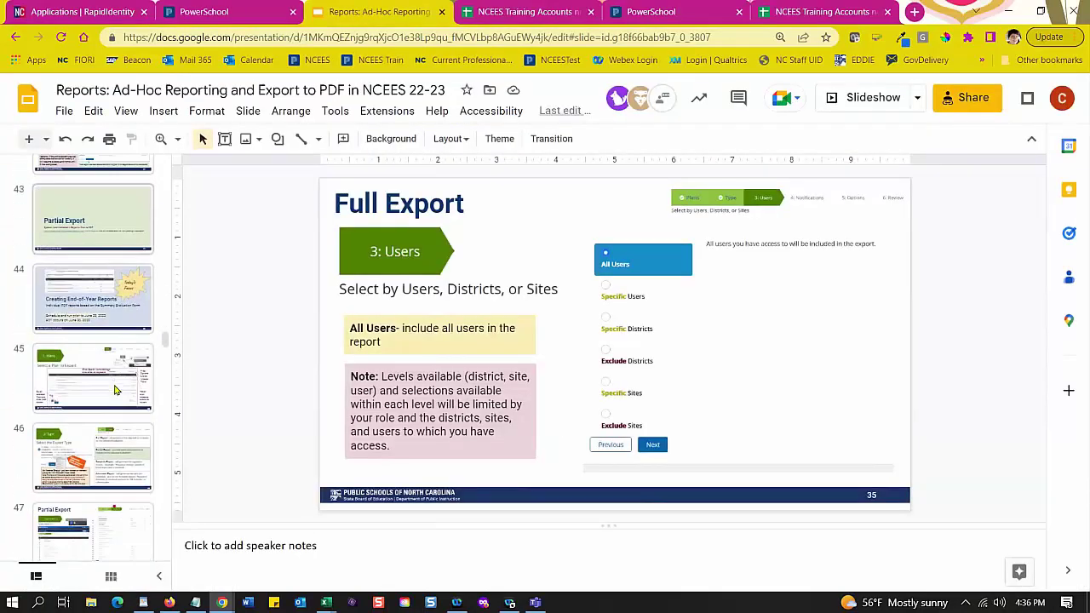
scroll(110, 409, "down", 4)
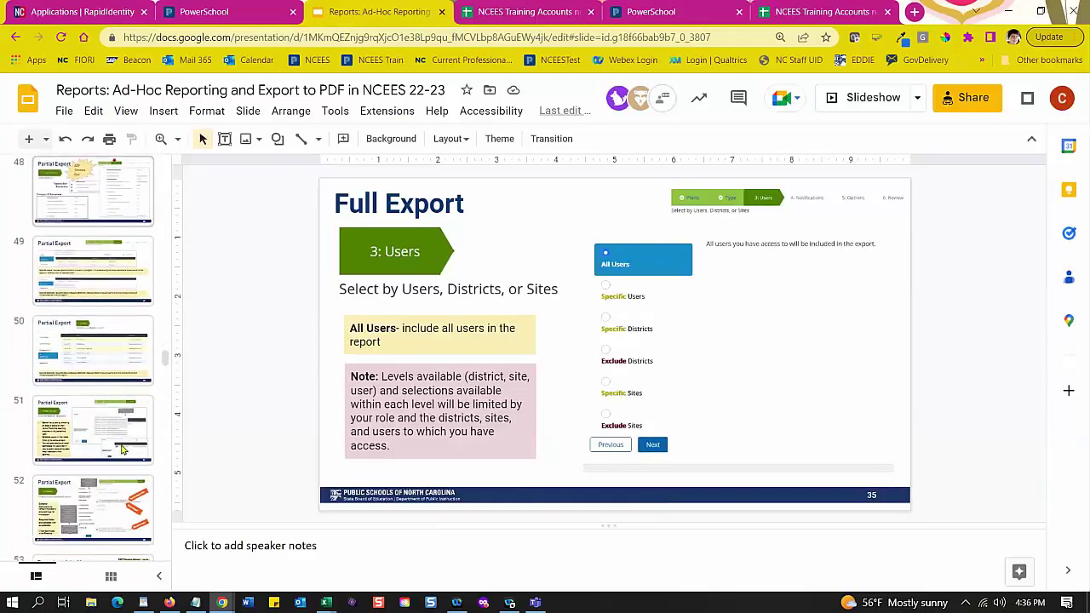
scroll(122, 451, "down", 7)
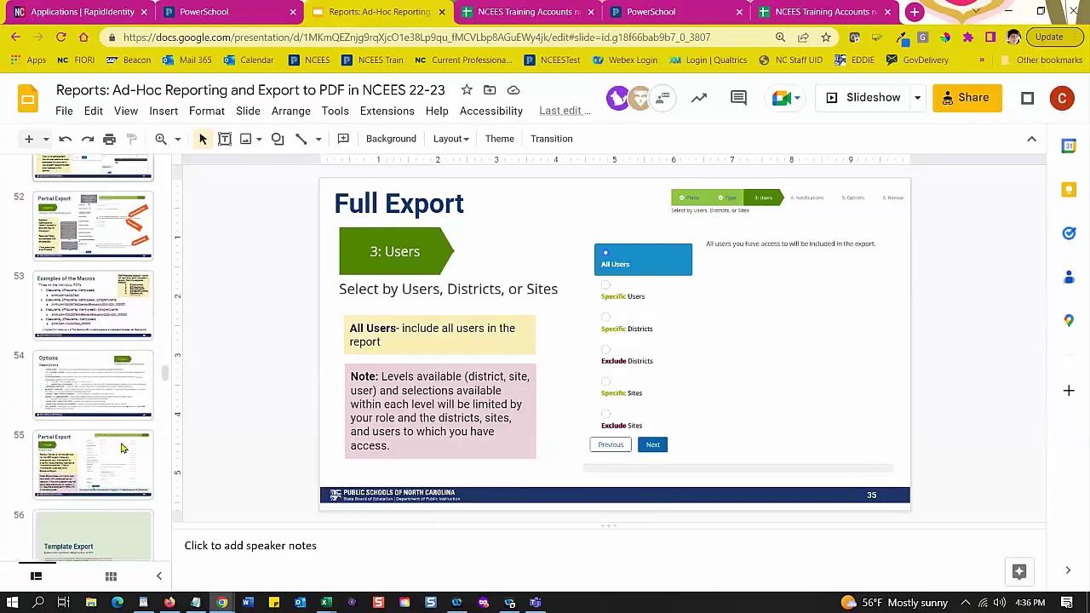
scroll(119, 383, "down", 1)
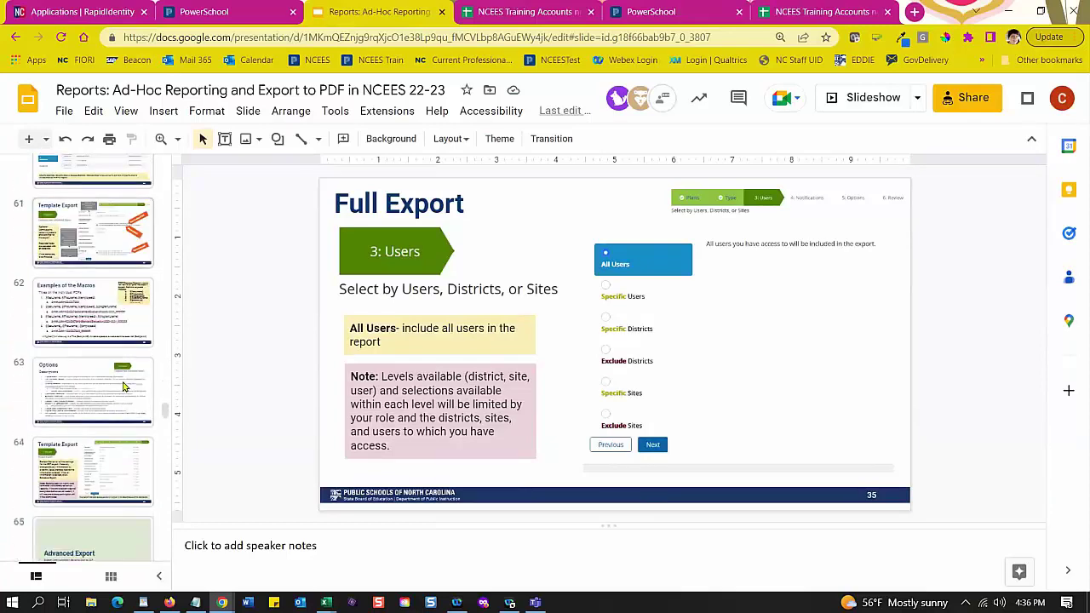
left_click(127, 328)
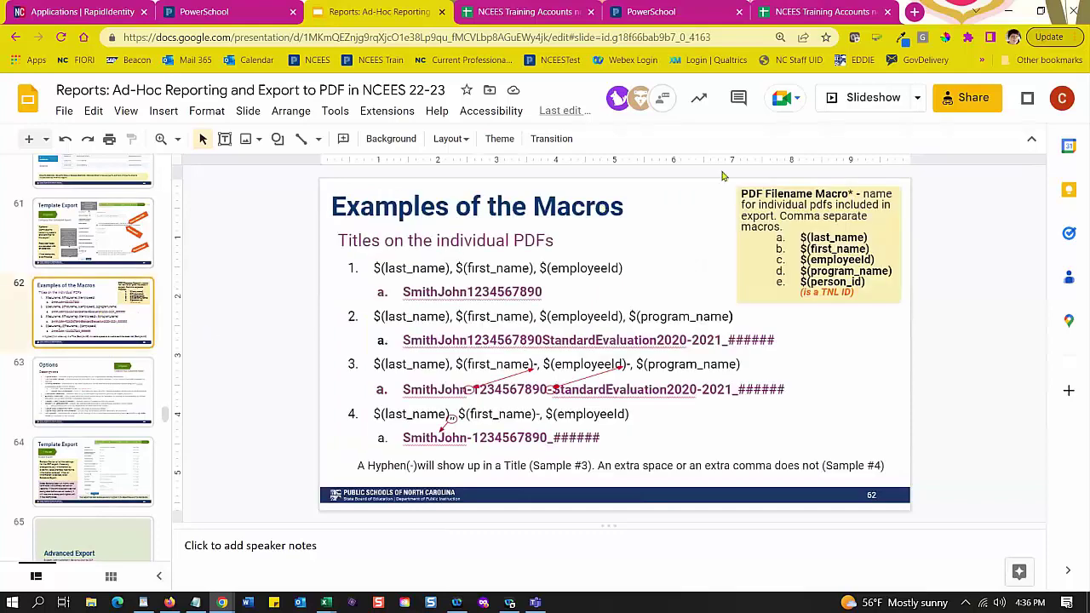
left_click(862, 100)
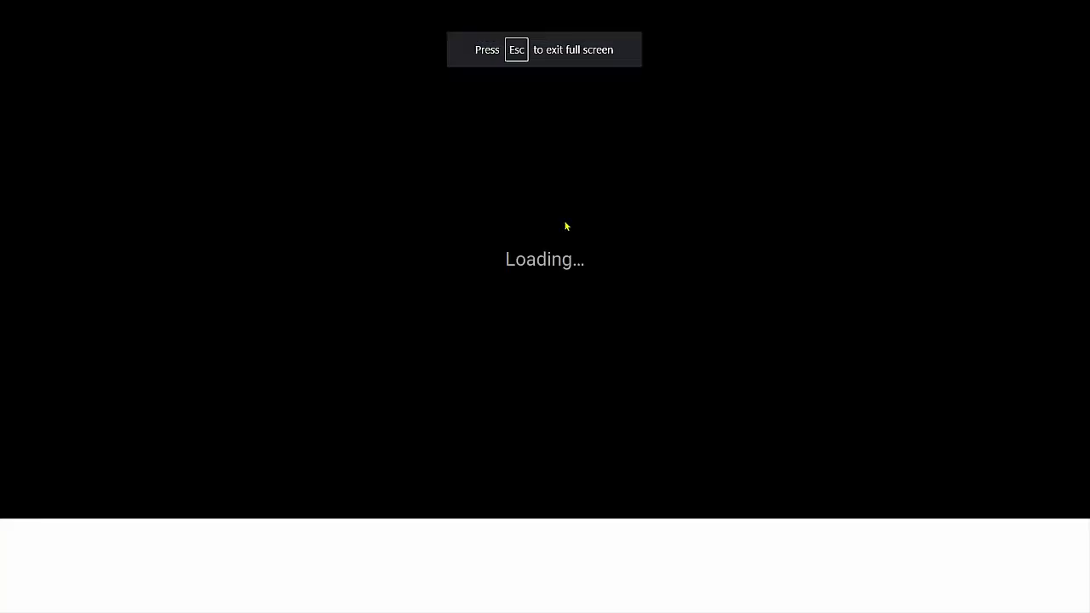
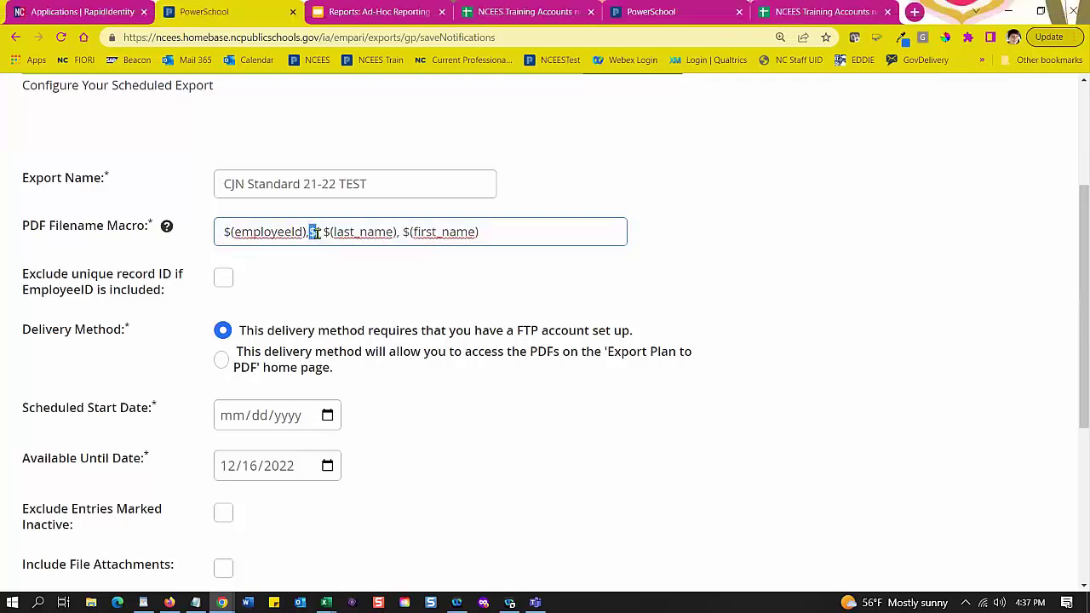
Step: Insert text after $( so the PDF filename macro reads $(employeeId),$( ), $(last_name), $(first_name)
scroll(316, 233, "up", 1)
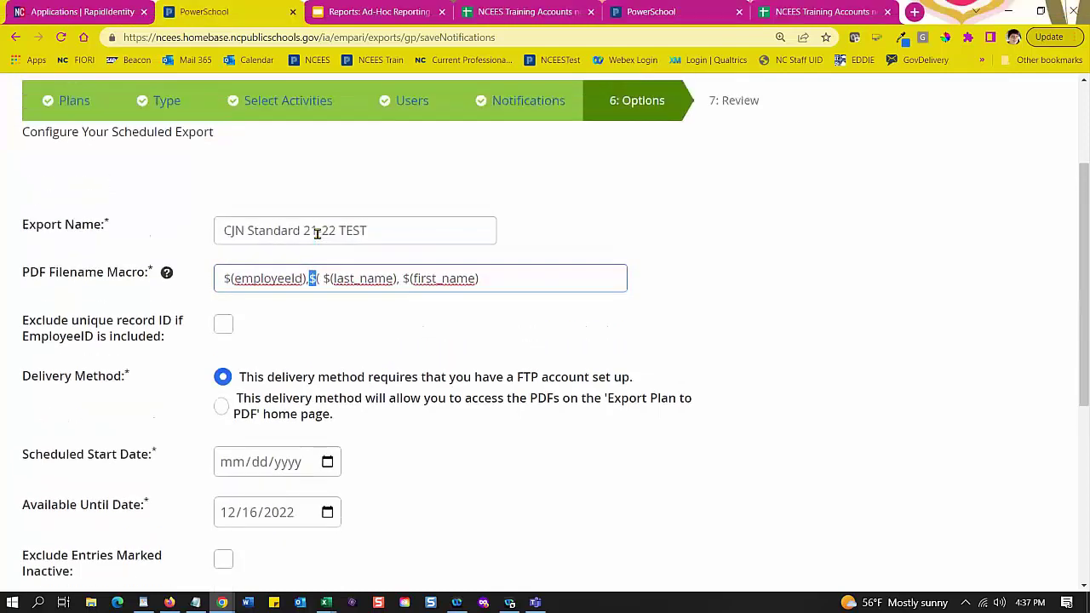
left_click(316, 241)
left_click(315, 307)
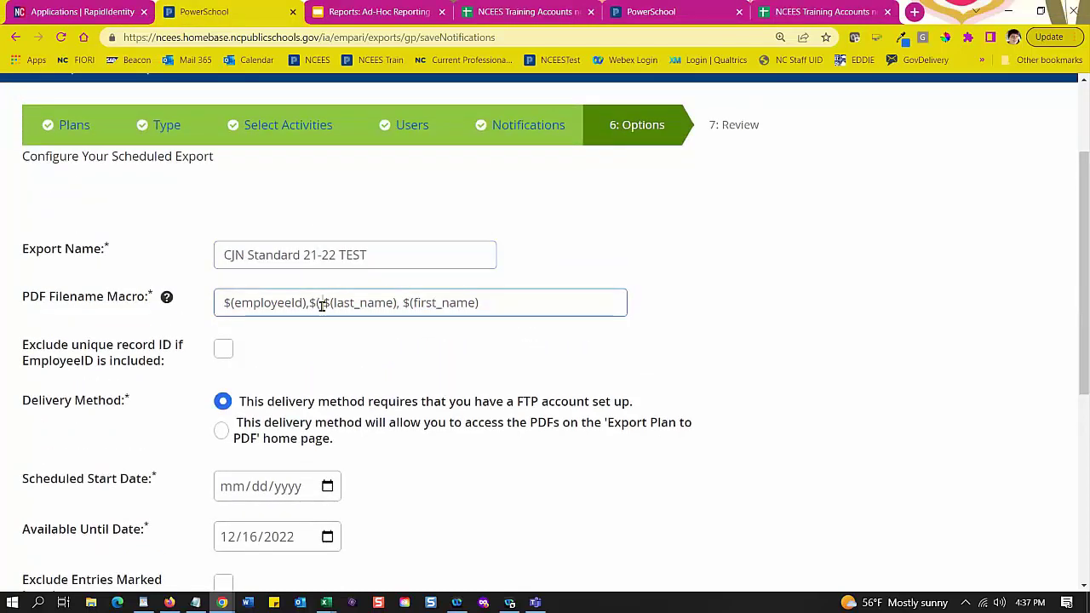
type("l")
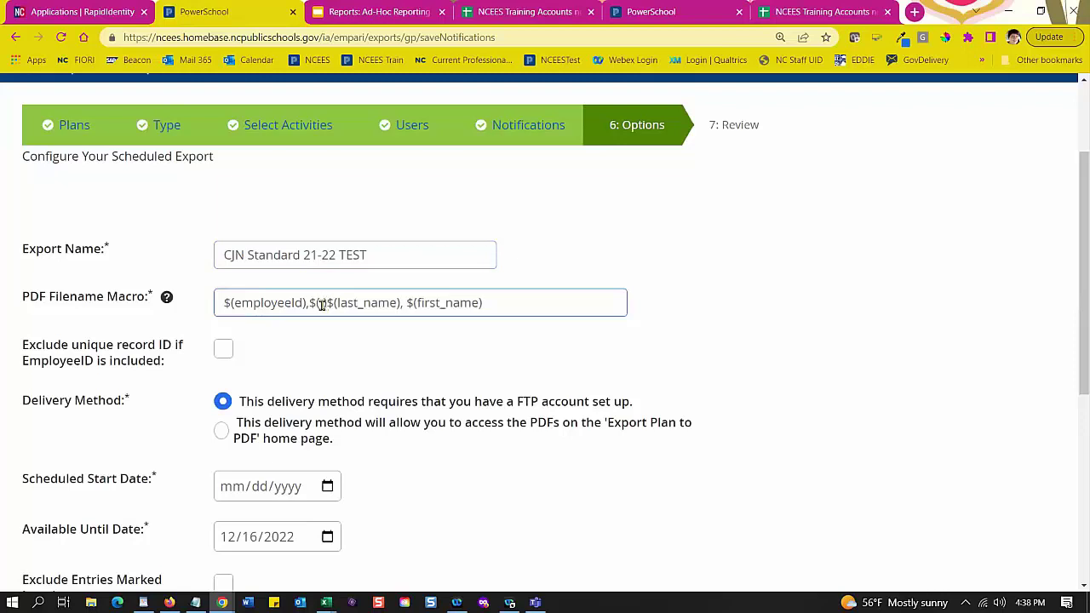
type("),")
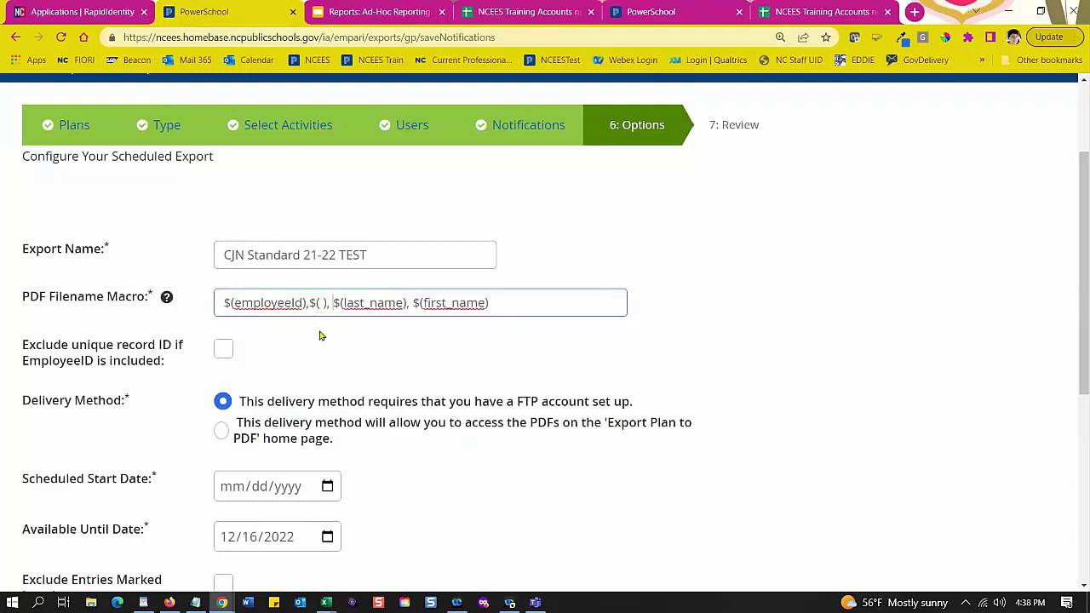
scroll(321, 335, "down", 2)
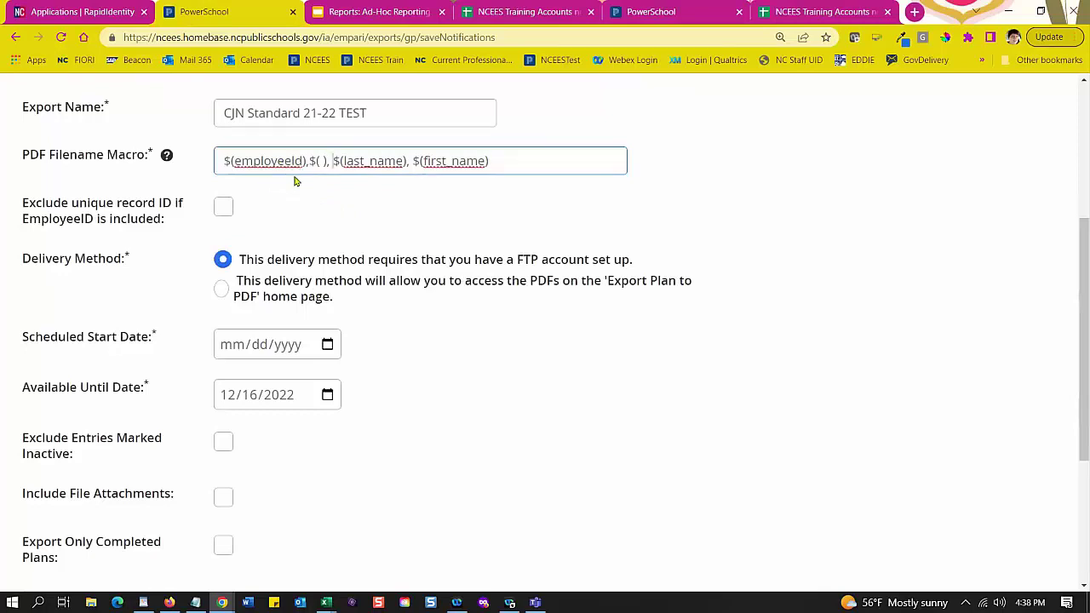
Step: Leave Exclude unique record ID unchecked and choose Export Plan to PDF page delivery
left_click(226, 213)
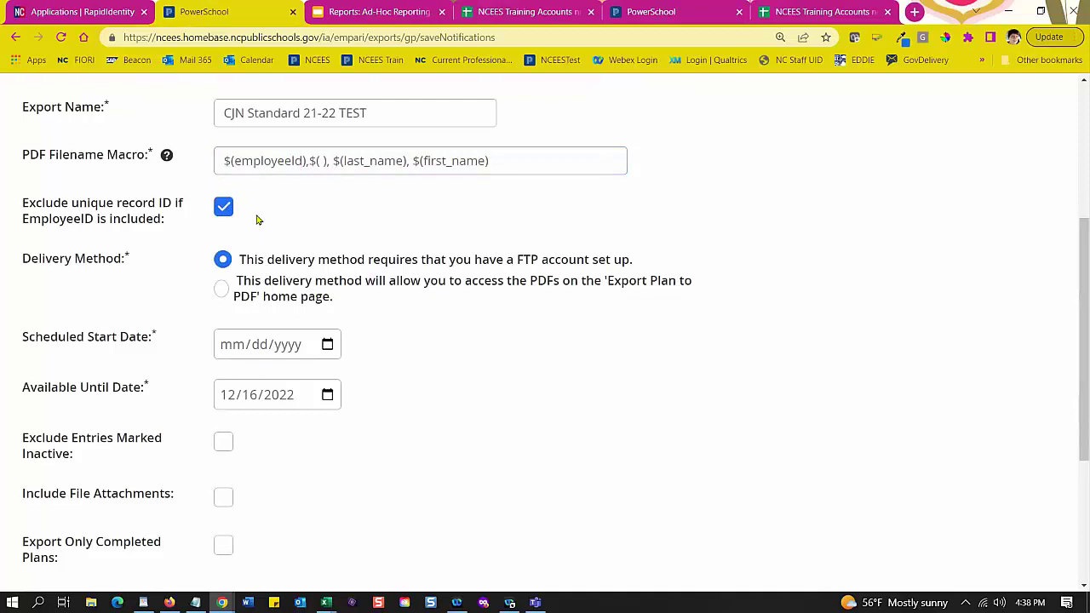
left_click(226, 161)
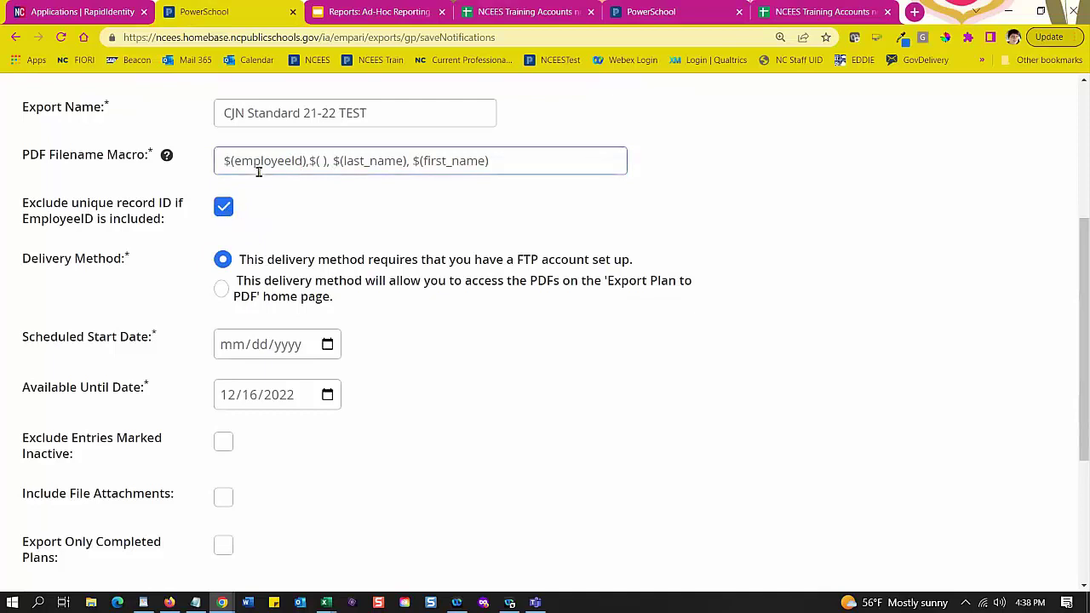
left_click(224, 209)
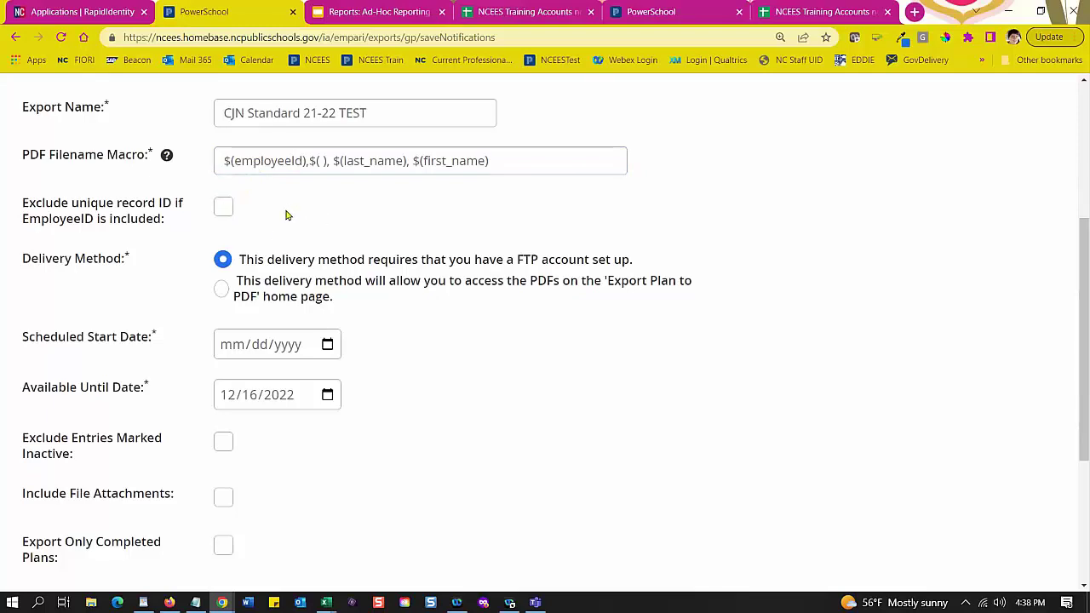
scroll(289, 213, "down", 2)
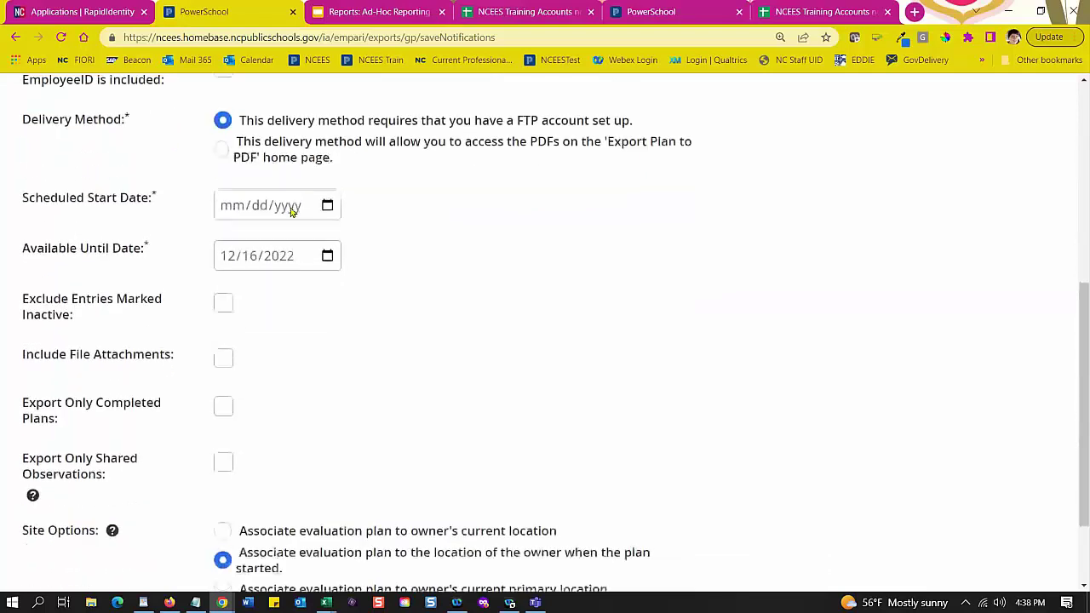
left_click(222, 148)
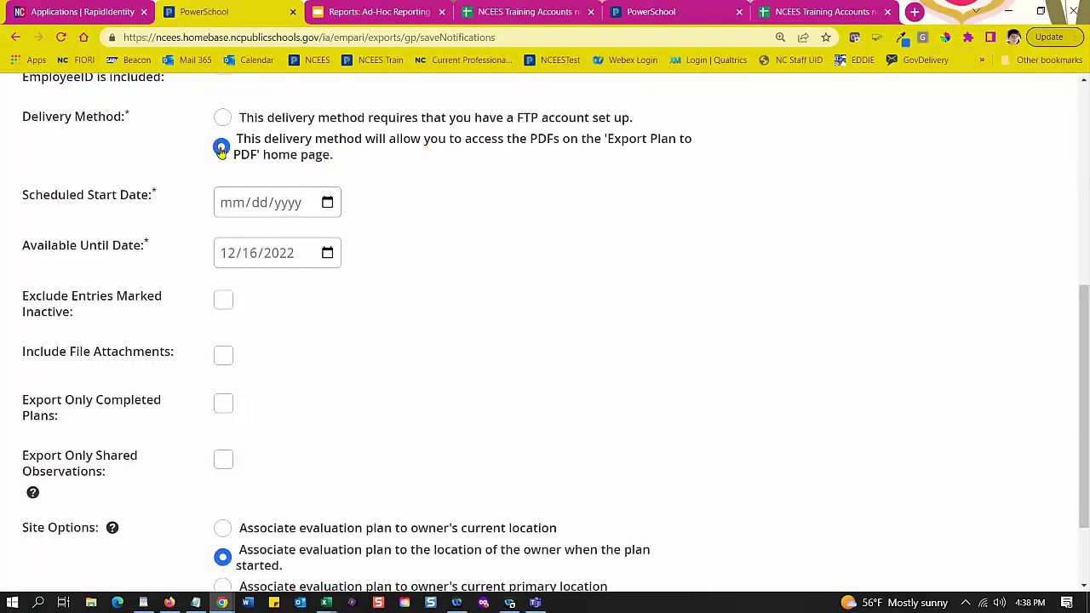
Step: Set the scheduled start date to 11/16/2022, keeping availability until 12/16/2022
left_click(309, 210)
left_click(329, 204)
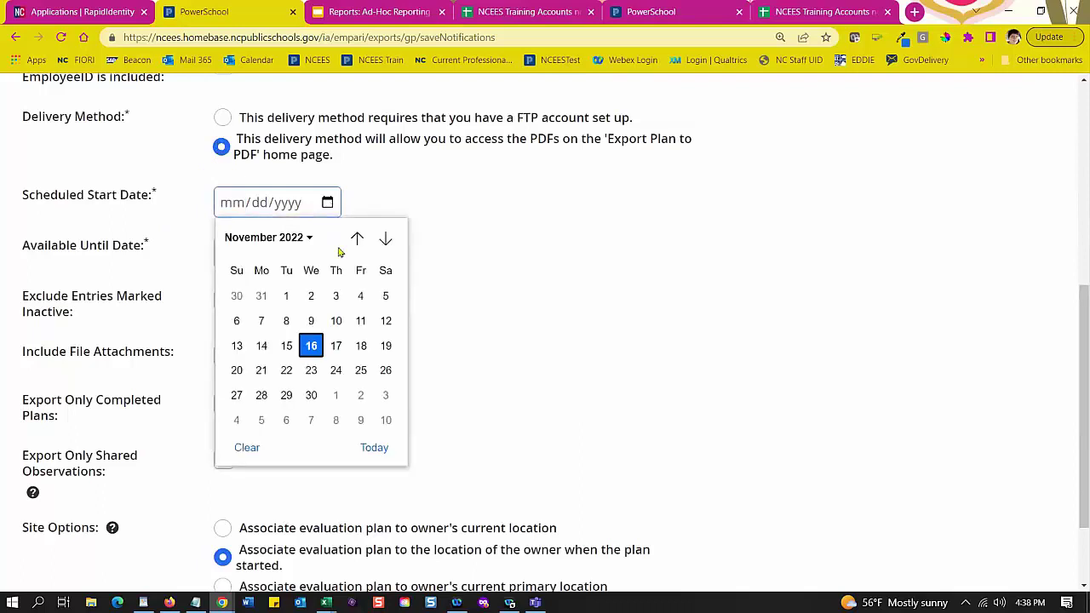
left_click(312, 346)
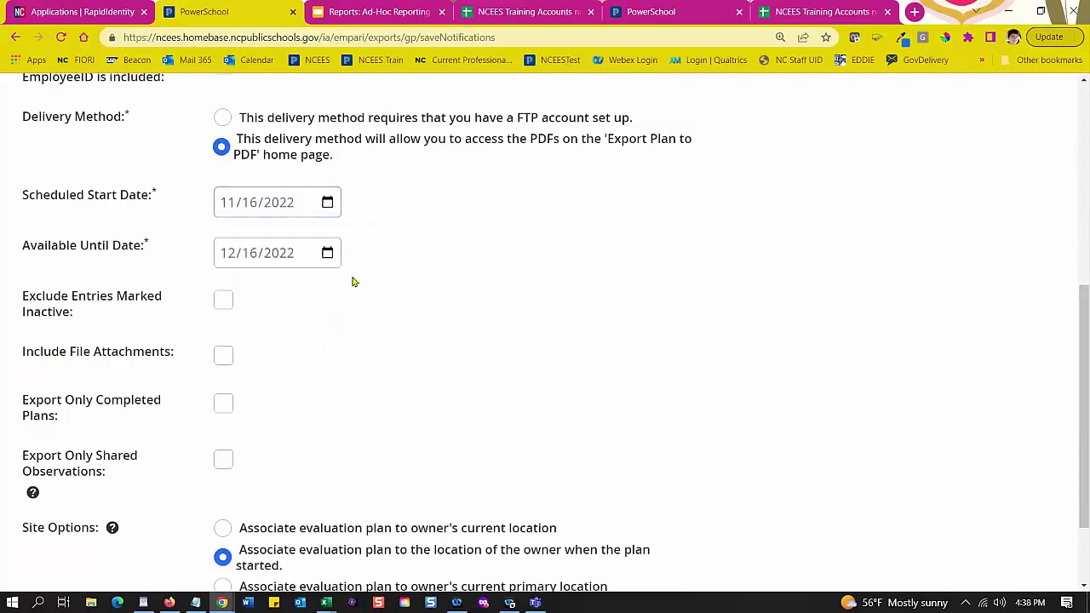
left_click(261, 261)
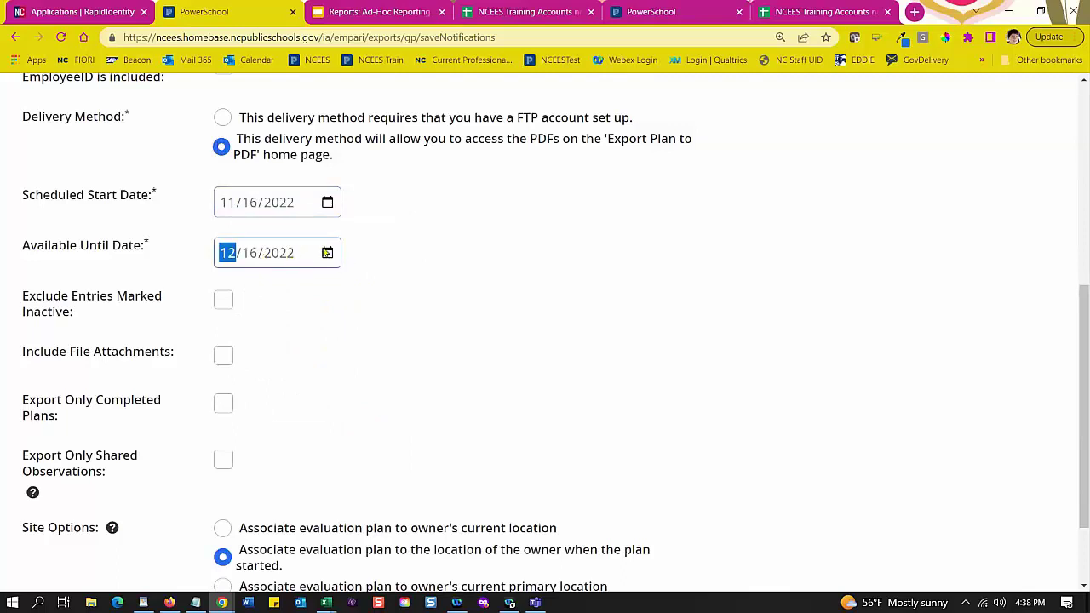
left_click(327, 253)
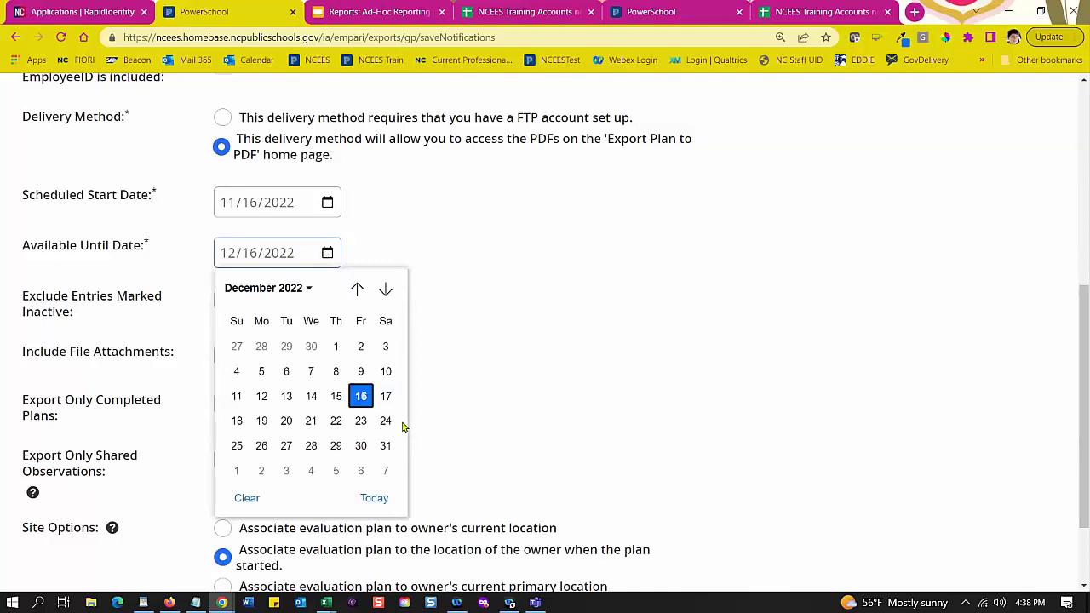
left_click(383, 248)
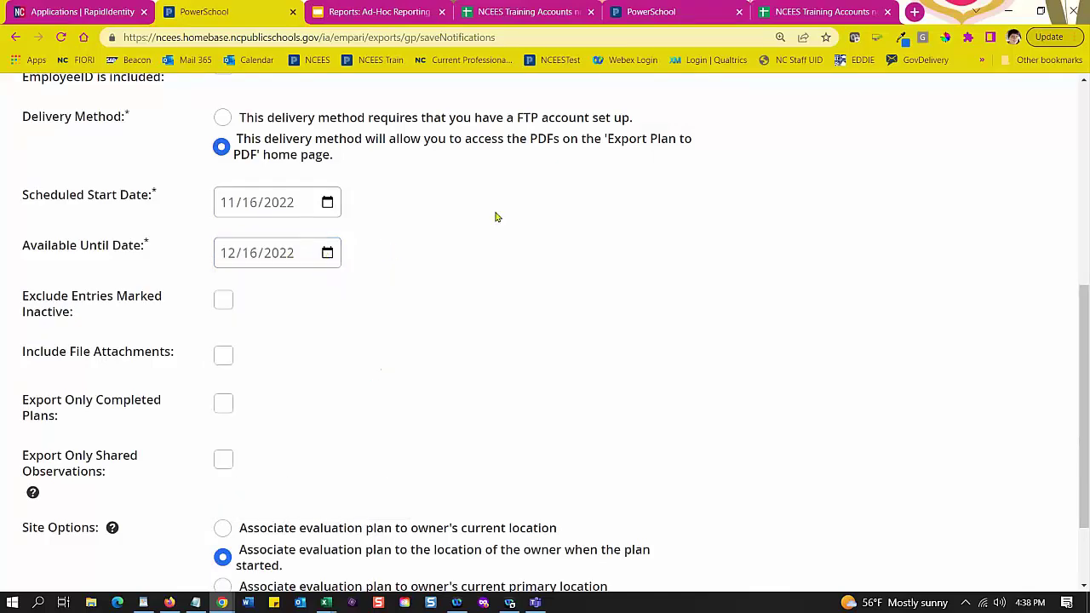
scroll(451, 225, "down", 2)
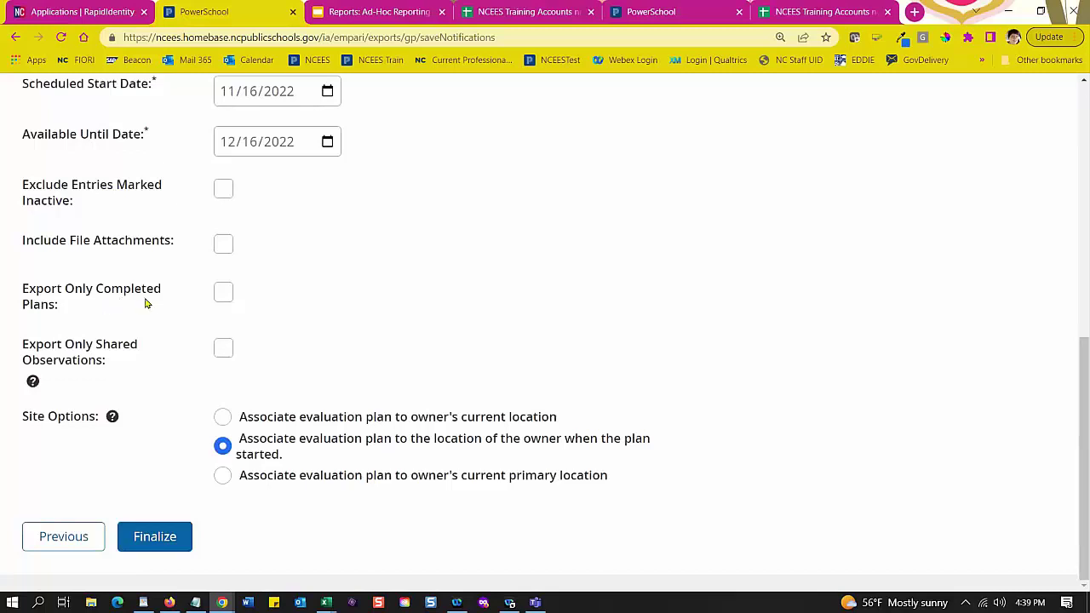
Step: Leave Export Only Completed Plans unchecked and finalize the options to reach 7: Review
left_click(225, 301)
left_click(227, 304)
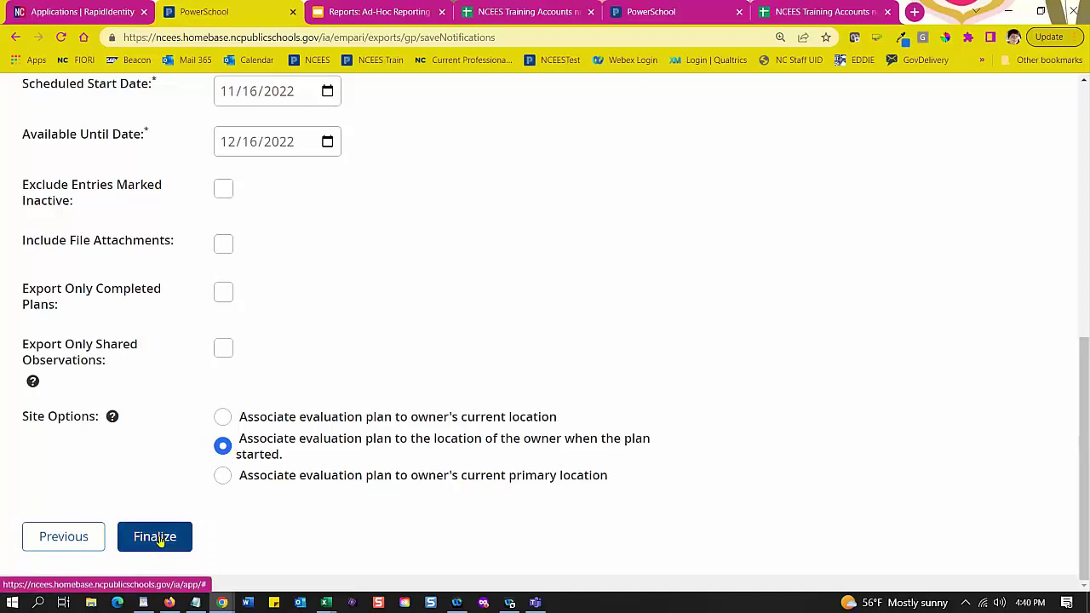
left_click(159, 539)
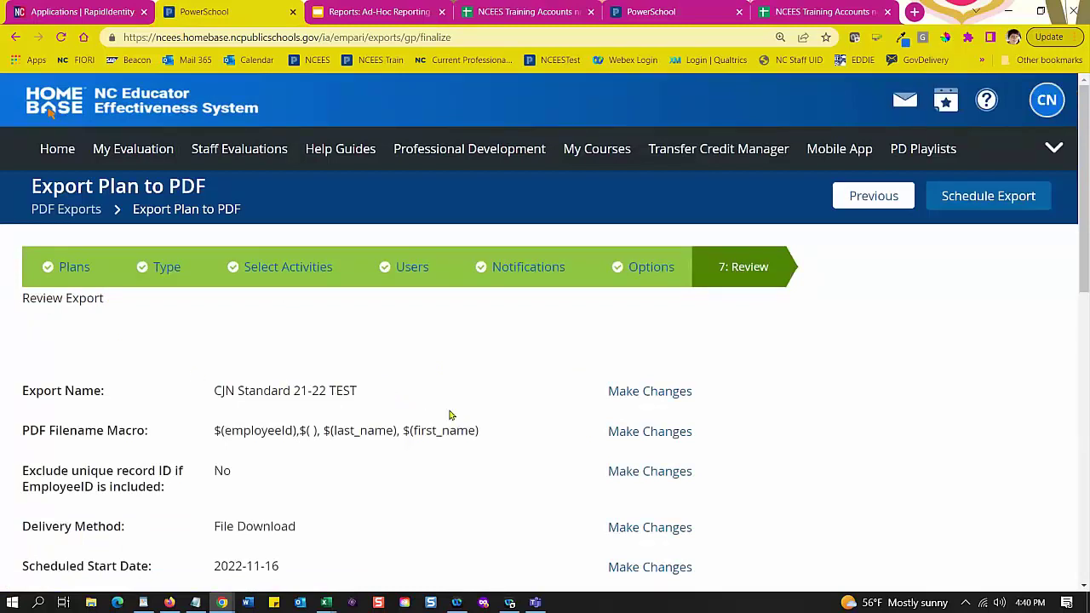
Step: Look over the CJN Standard 21-22 TEST review summary and schedule the export
scroll(443, 387, "down", 3)
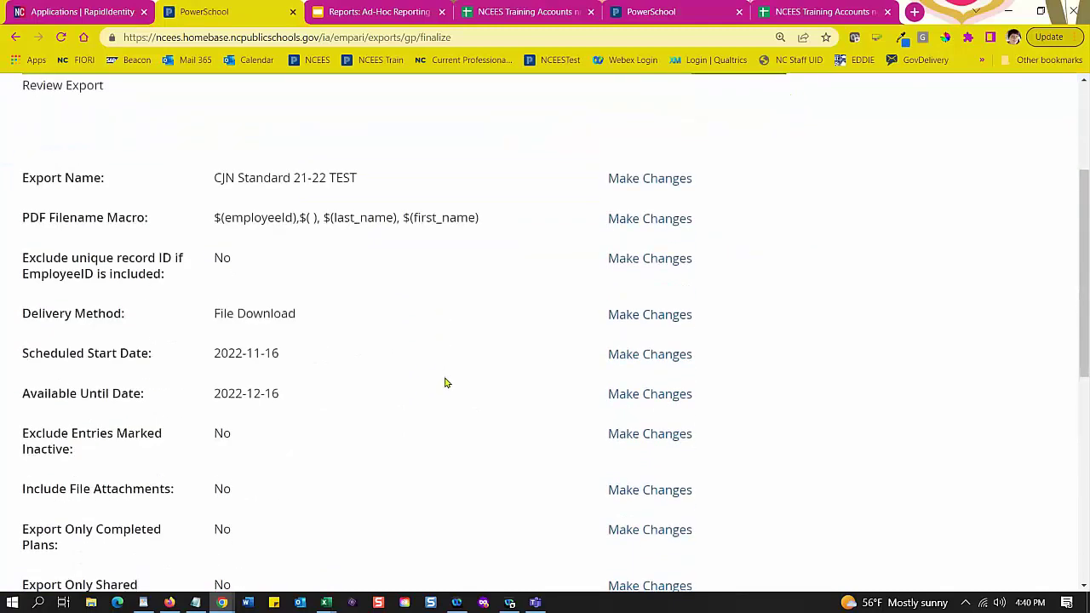
scroll(444, 382, "up", 1)
scroll(444, 382, "down", 1)
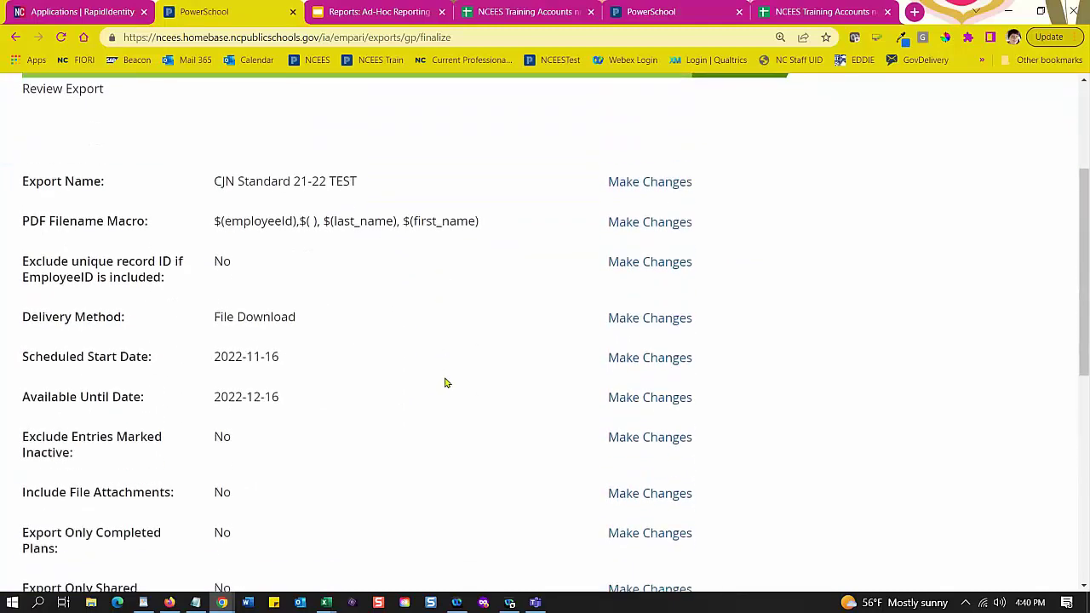
scroll(352, 314, "down", 1)
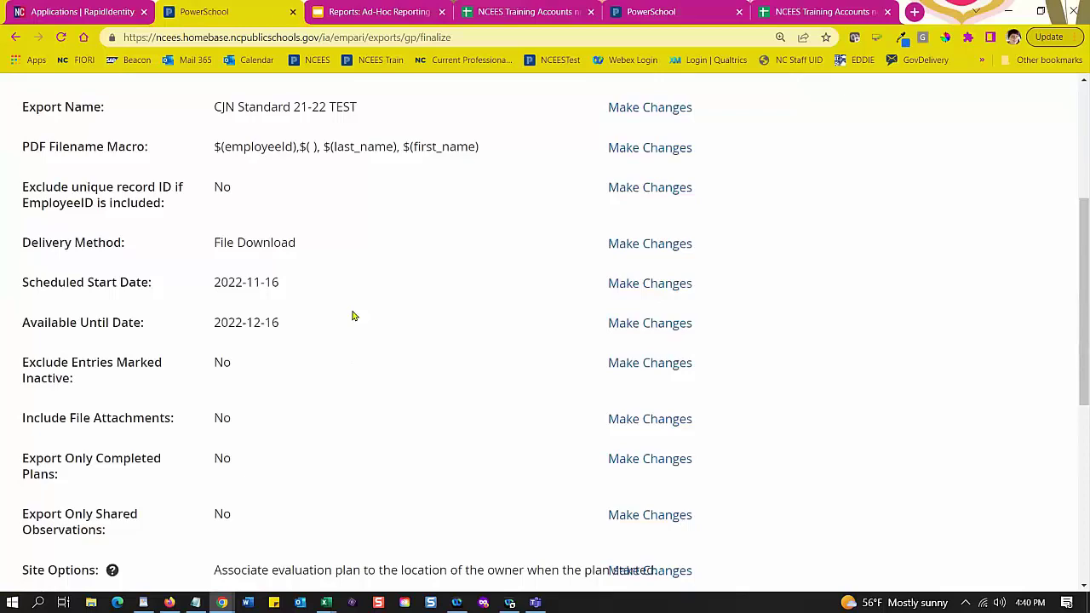
scroll(353, 314, "down", 4)
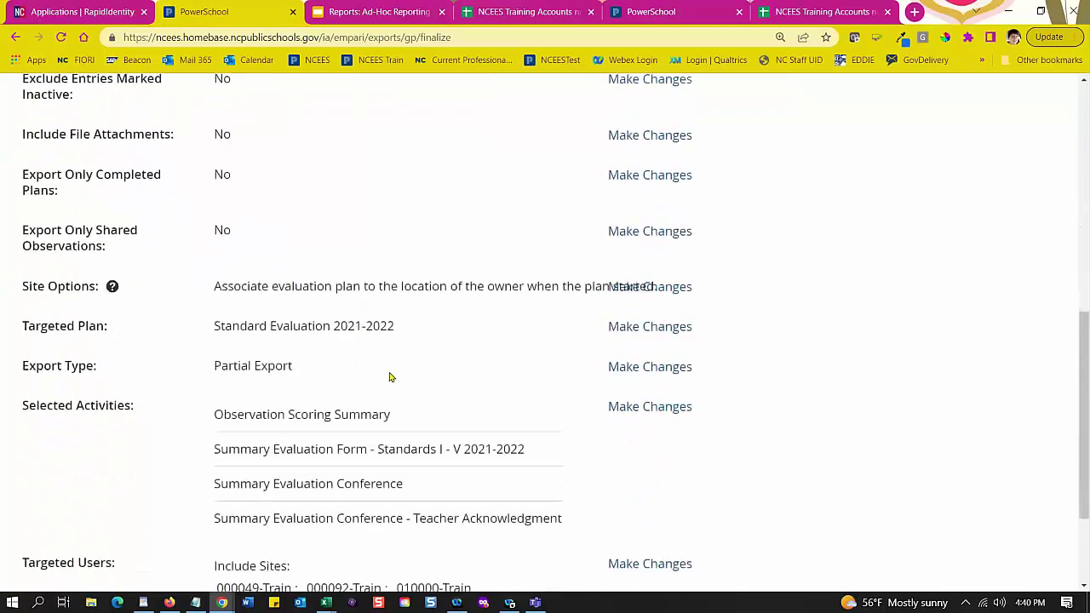
scroll(397, 383, "down", 2)
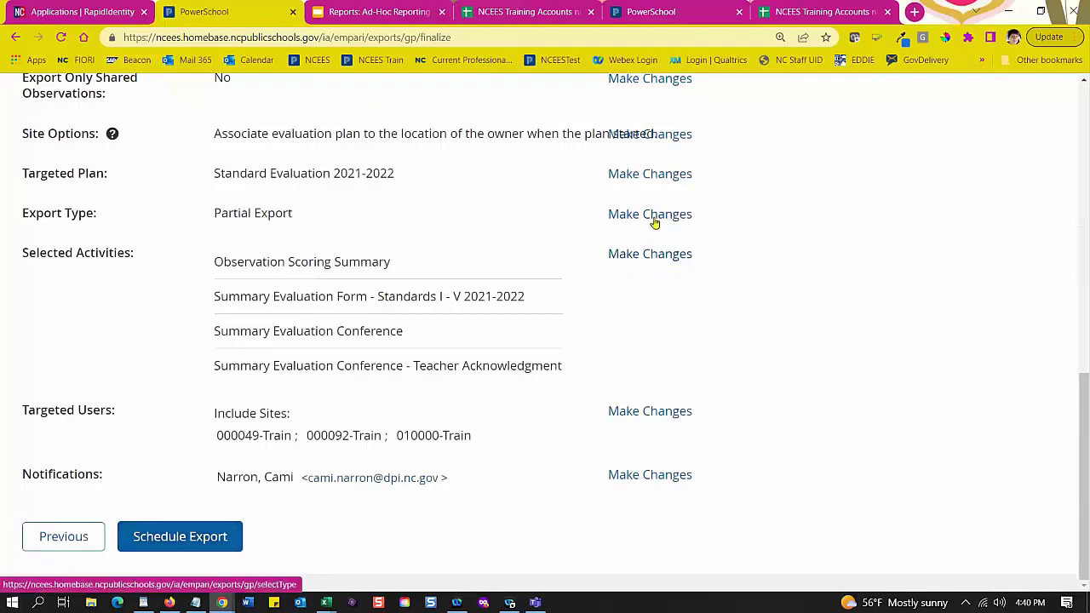
left_click(195, 543)
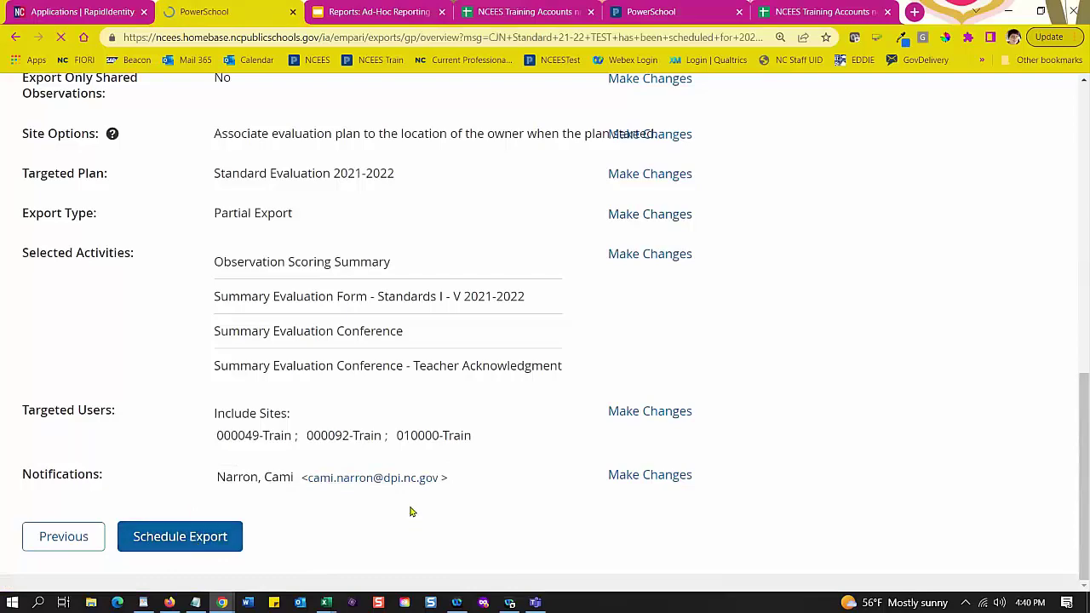
scroll(481, 451, "down", 2)
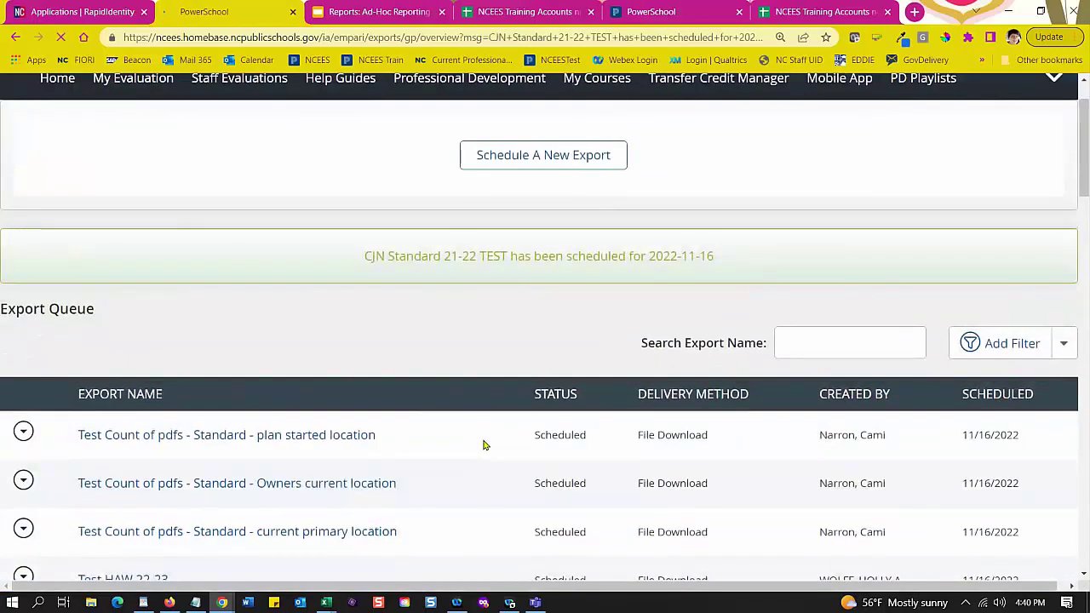
scroll(483, 445, "down", 1)
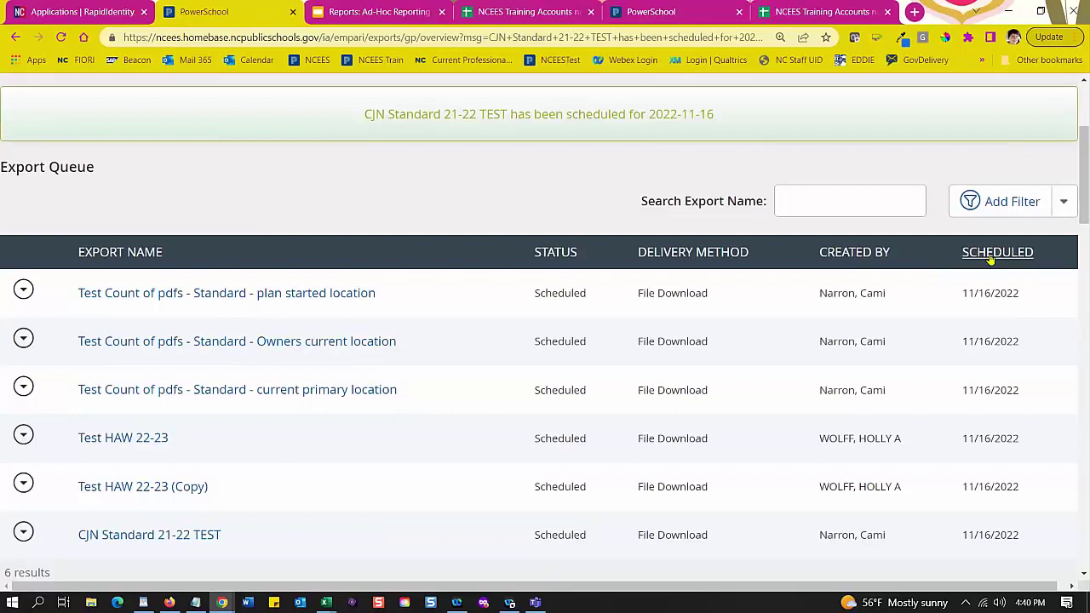
left_click(990, 255)
left_click(986, 255)
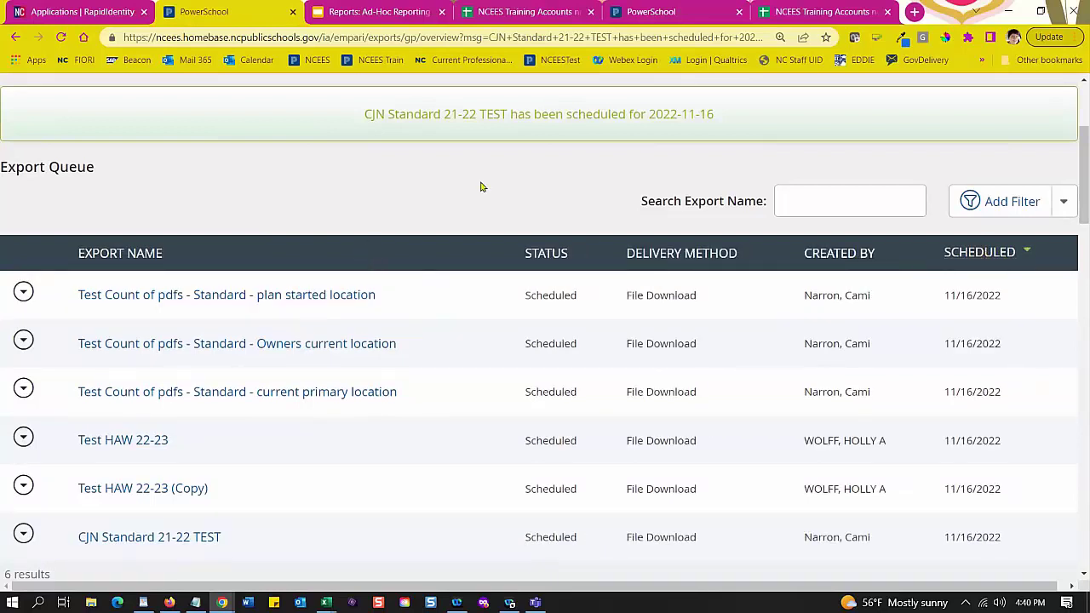
scroll(442, 366, "up", 3)
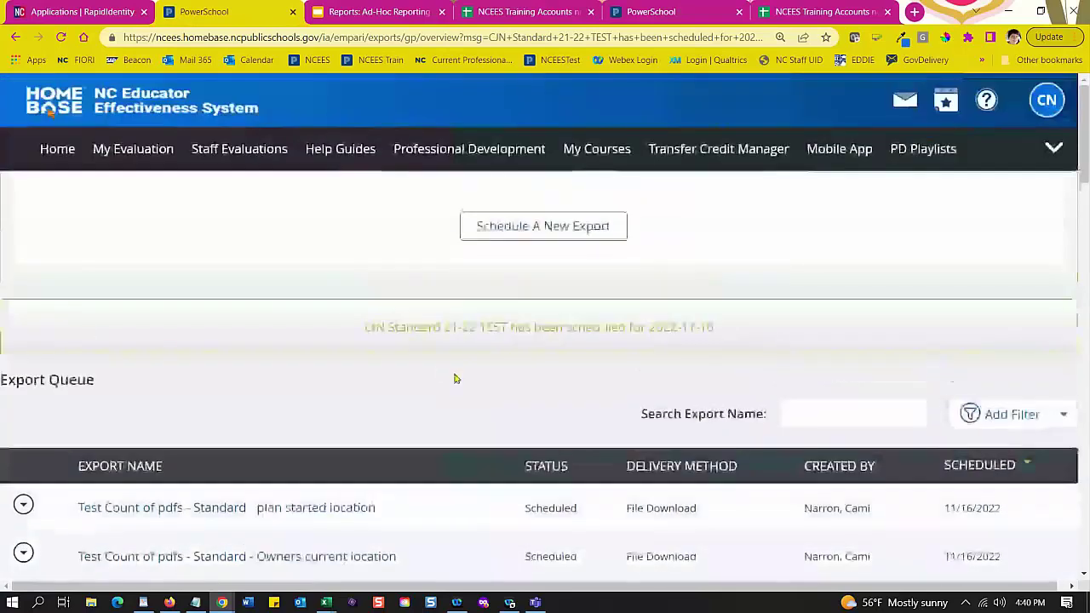
scroll(485, 424, "down", 2)
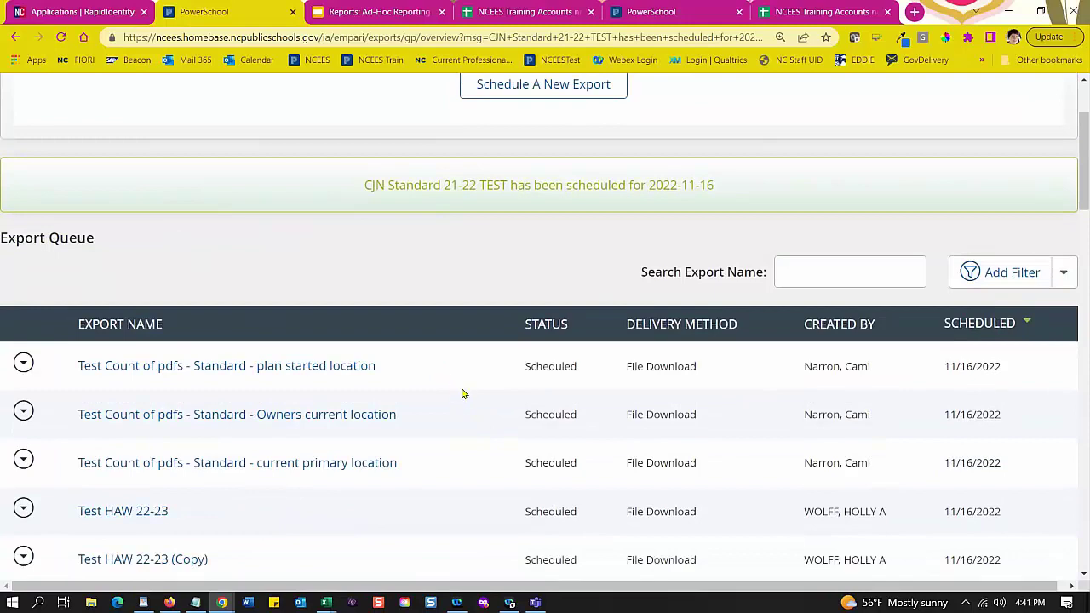
scroll(465, 383, "up", 2)
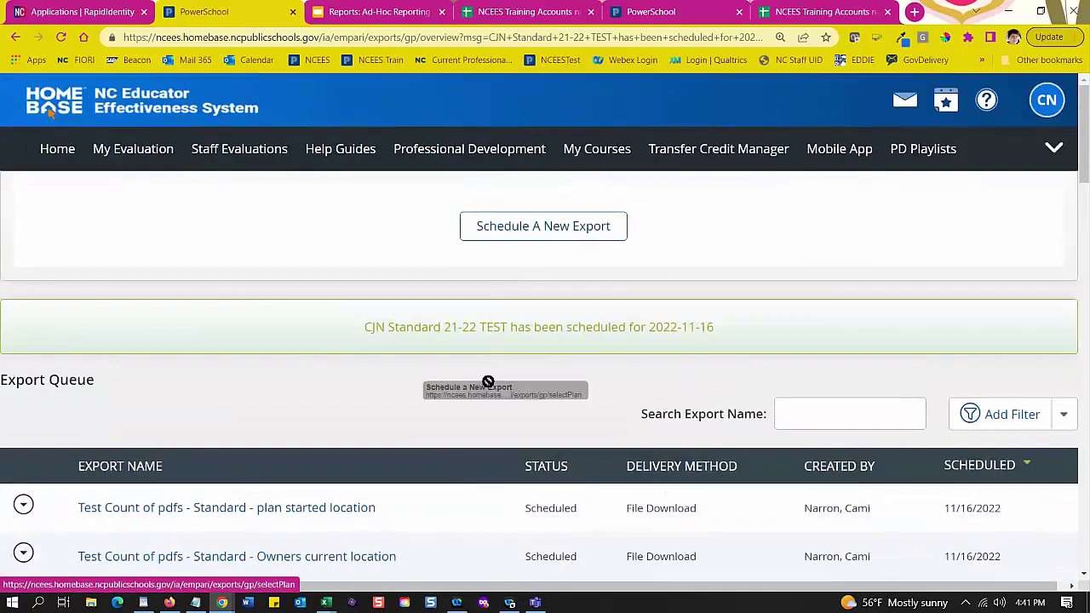
scroll(264, 483, "down", 5)
scroll(264, 483, "down", 7)
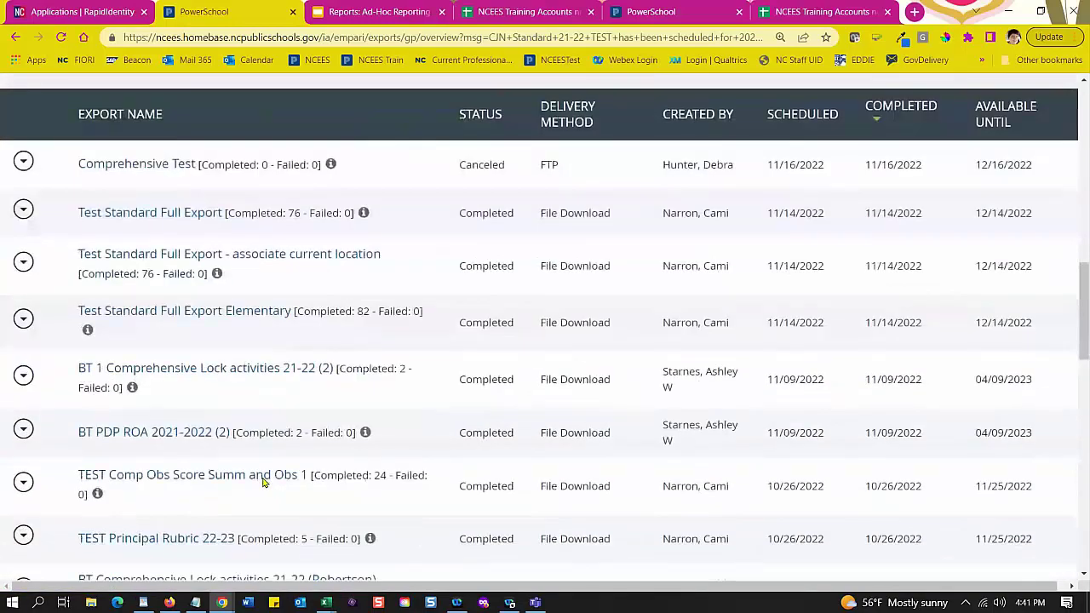
scroll(263, 464, "up", 3)
scroll(306, 425, "up", 4)
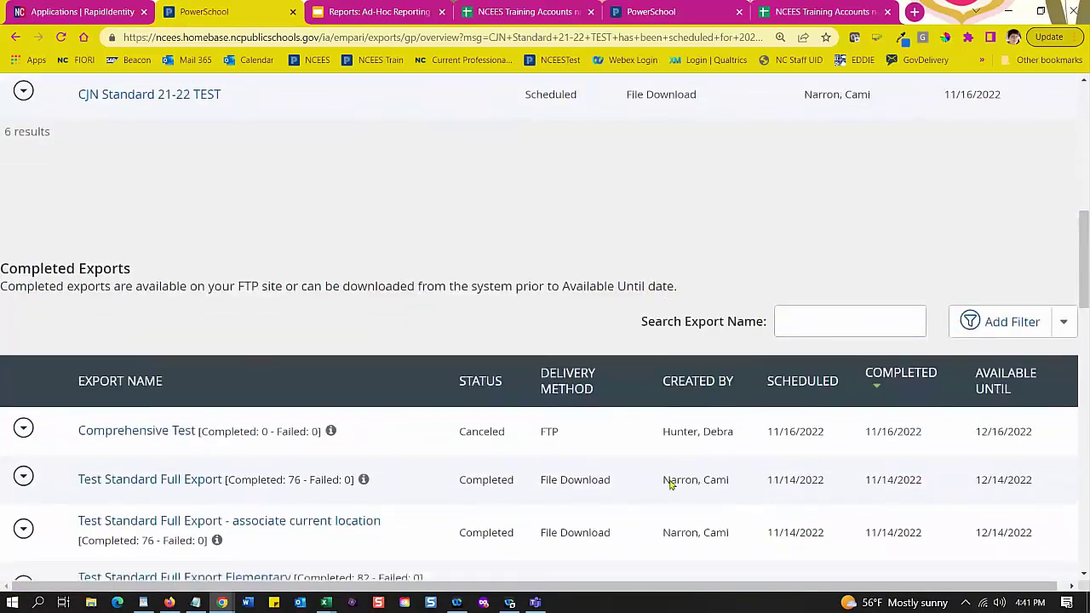
scroll(420, 438, "down", 1)
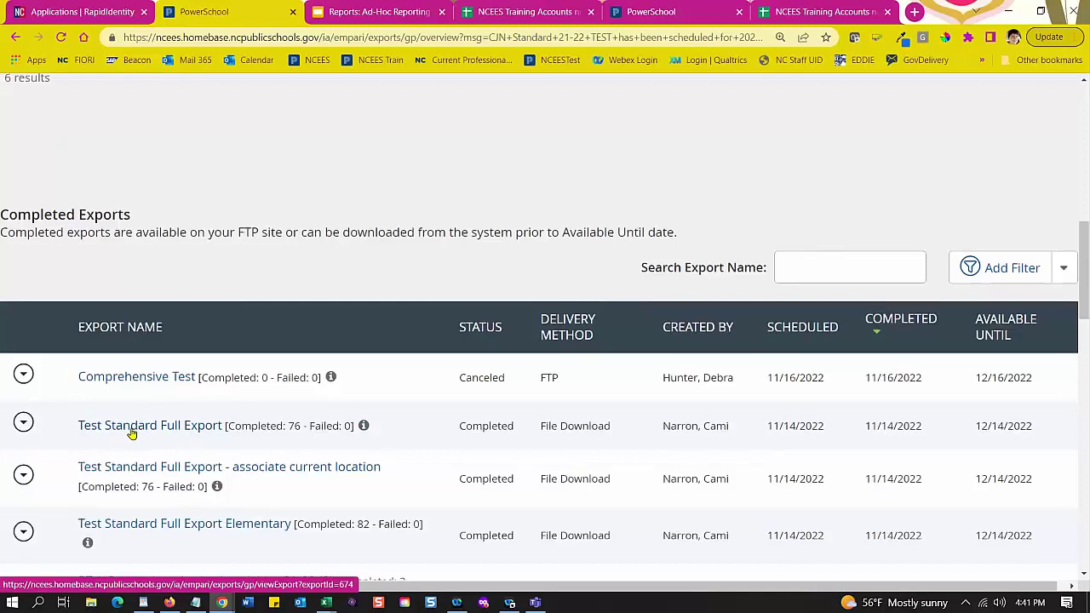
Step: Save TestStandardFullExport_1.zip from Test Standard Full Export into the Downloads folder
left_click(132, 433)
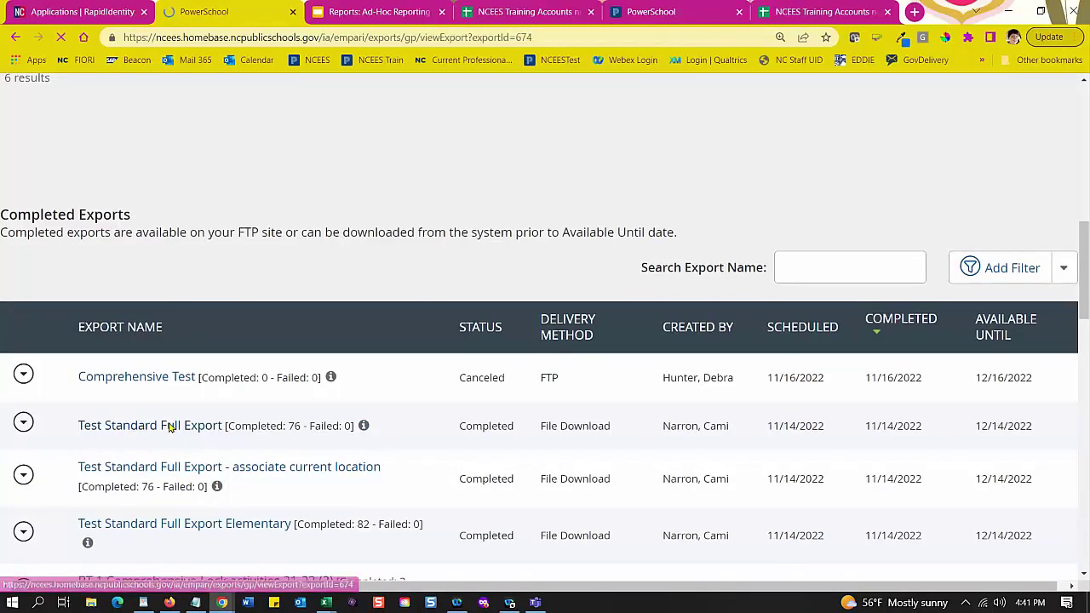
scroll(329, 395, "down", 10)
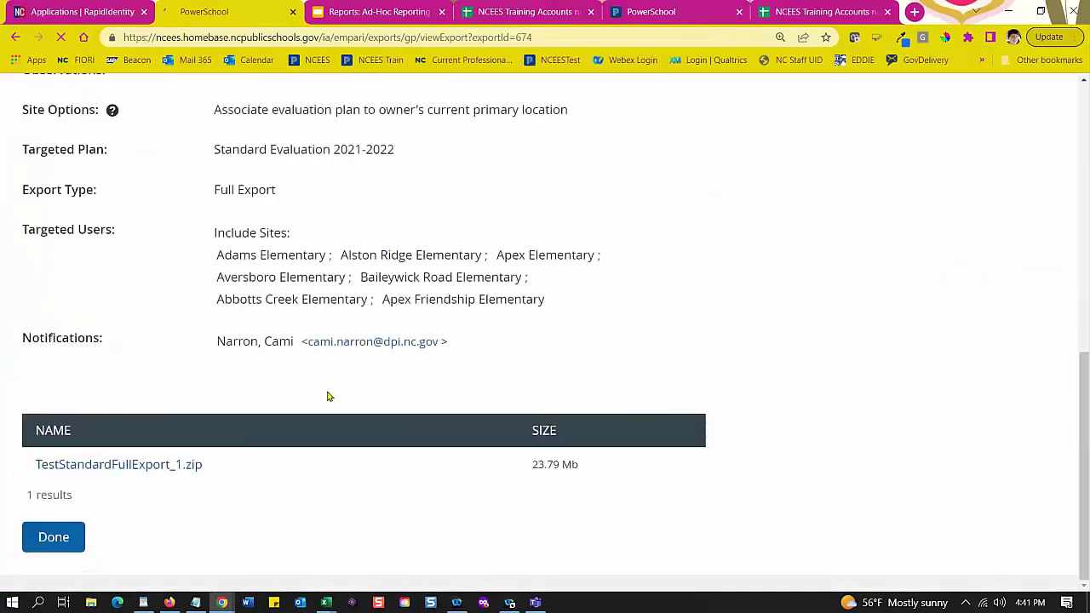
left_click(146, 466)
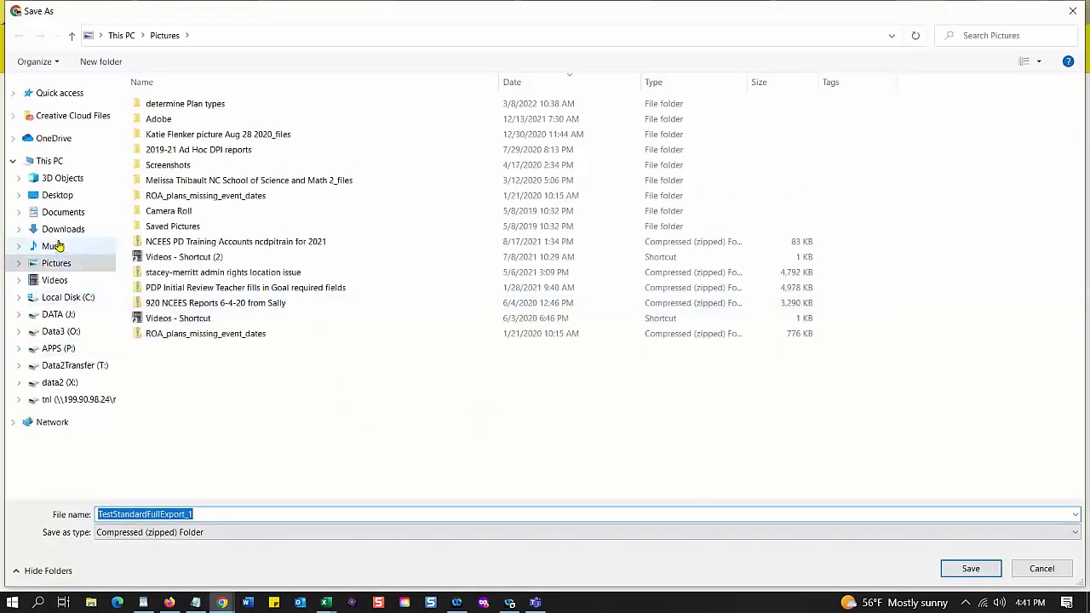
left_click(65, 229)
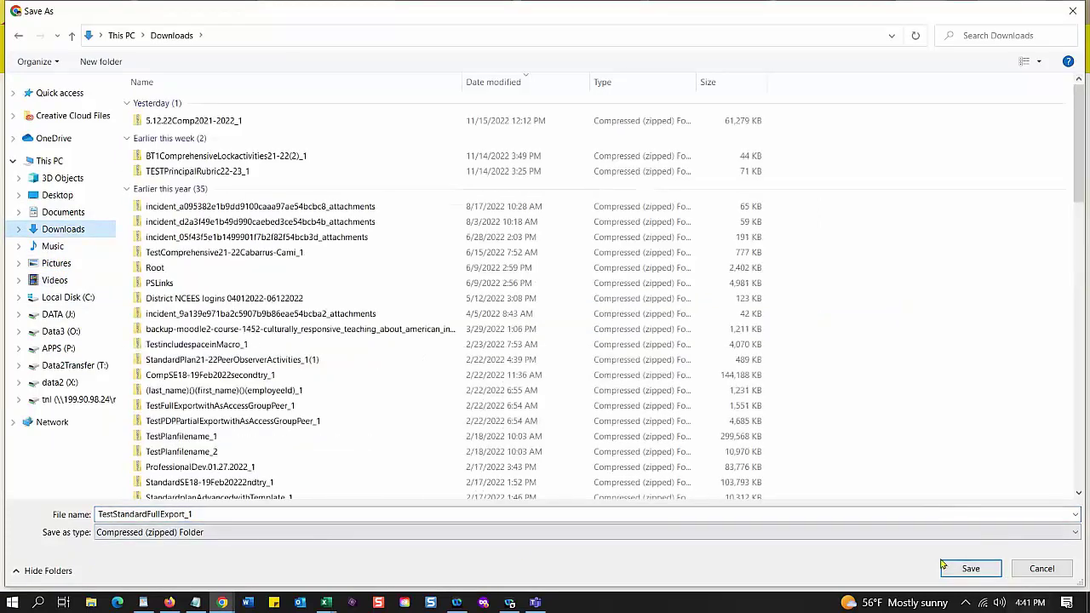
left_click(972, 572)
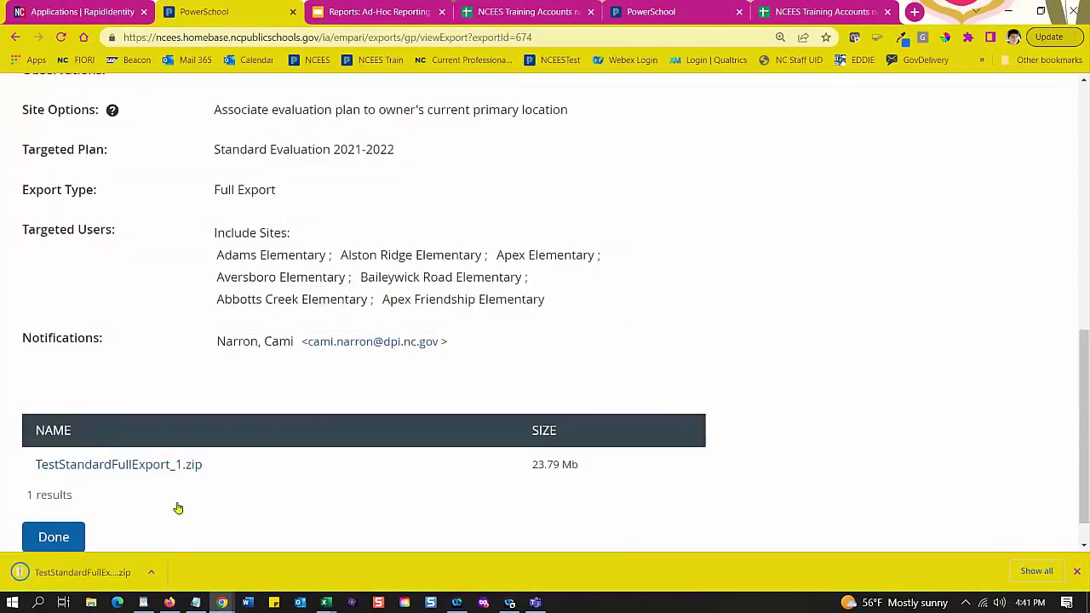
Step: Open the downloaded zip to view WakeCountySchools' 7 school folders, then minimize File Explorer
left_click(102, 575)
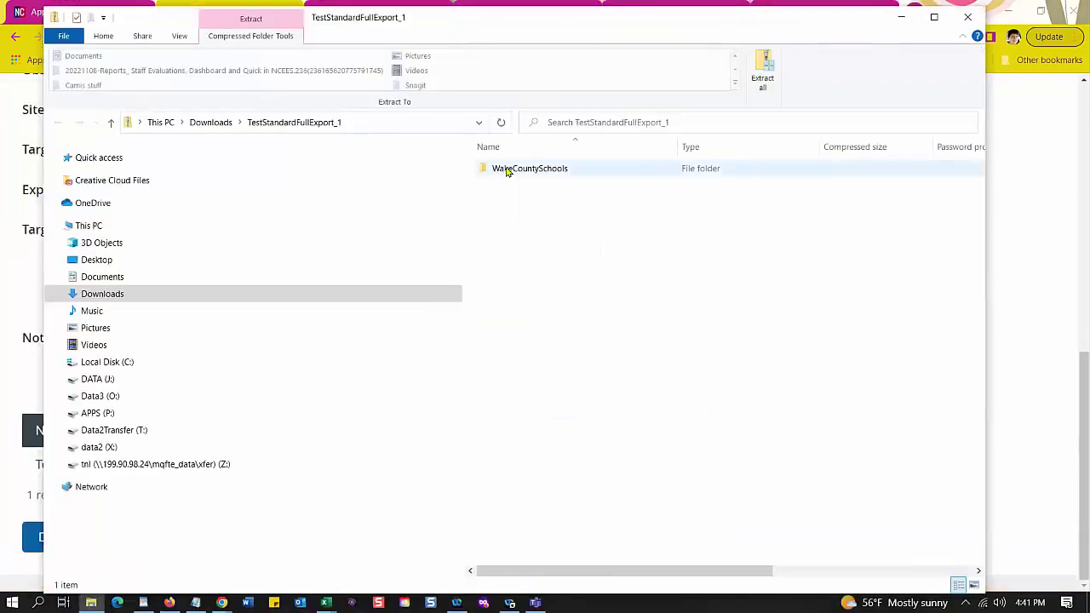
left_click_drag(559, 32, 0, 88)
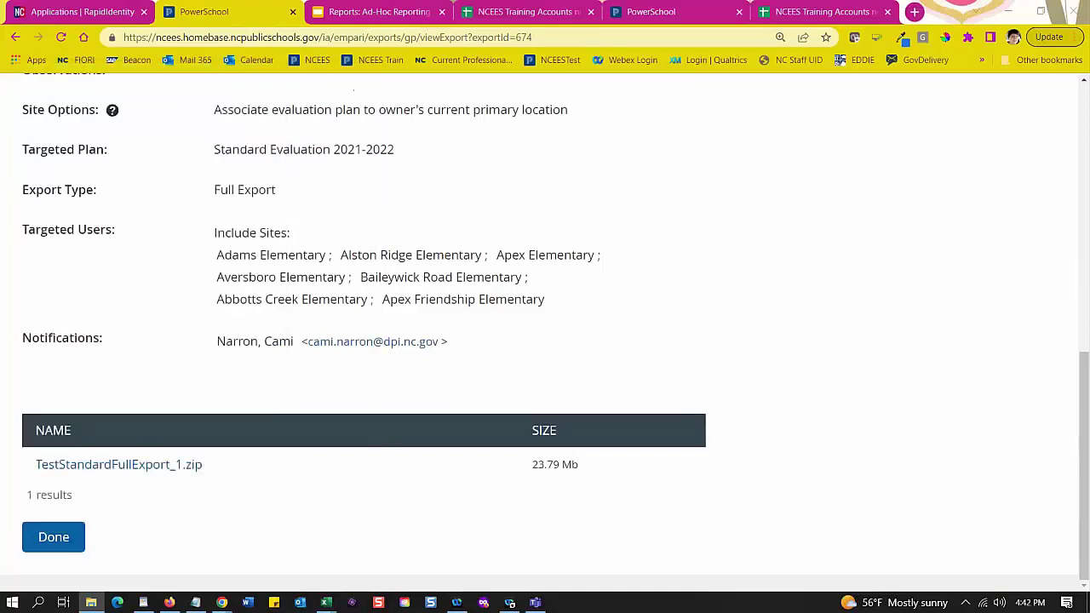
left_click_drag(0, 88, 0, 88)
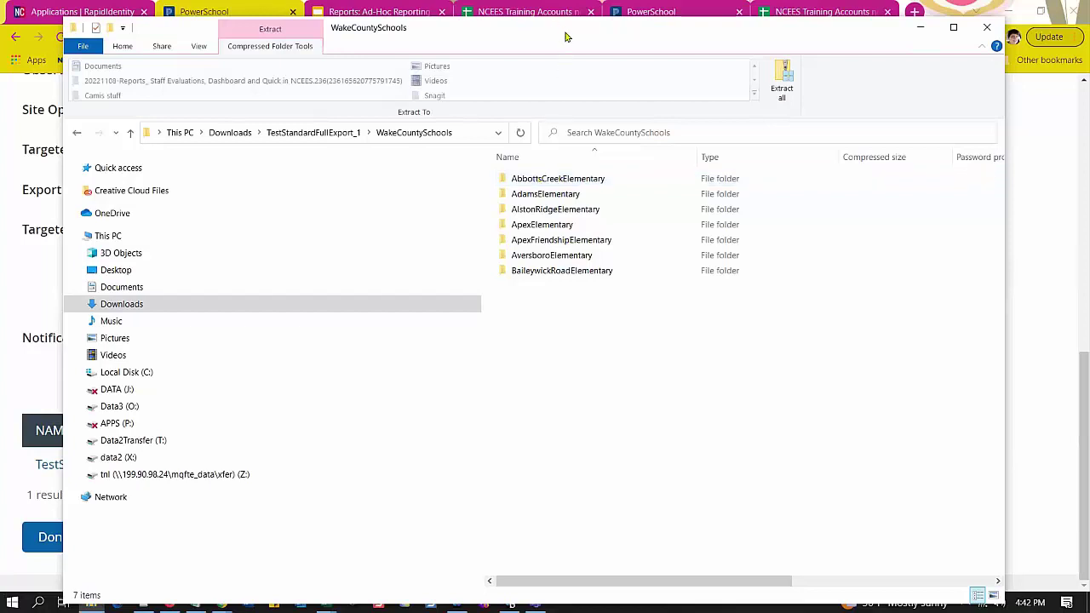
left_click(919, 27)
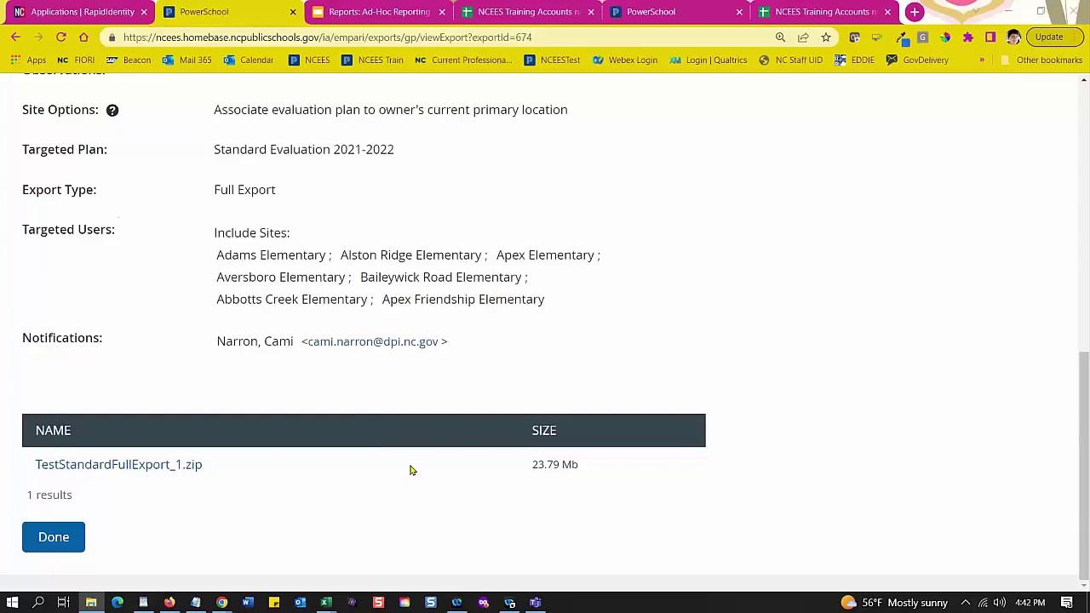
Step: Go to System Administration > Export a Plan to PDF and schedule a new export
scroll(410, 470, "up", 10)
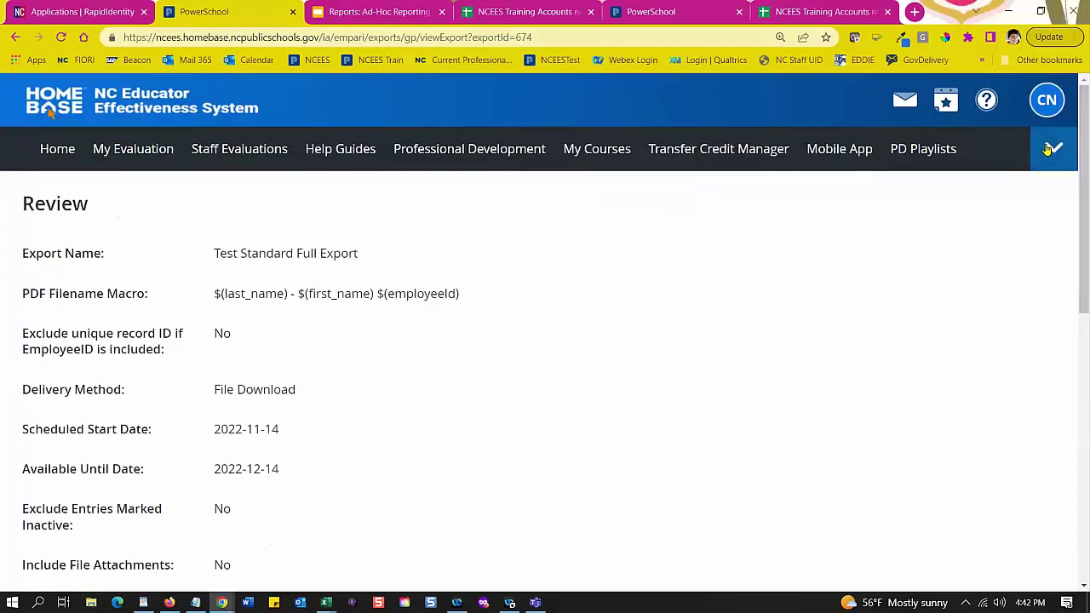
left_click(1050, 149)
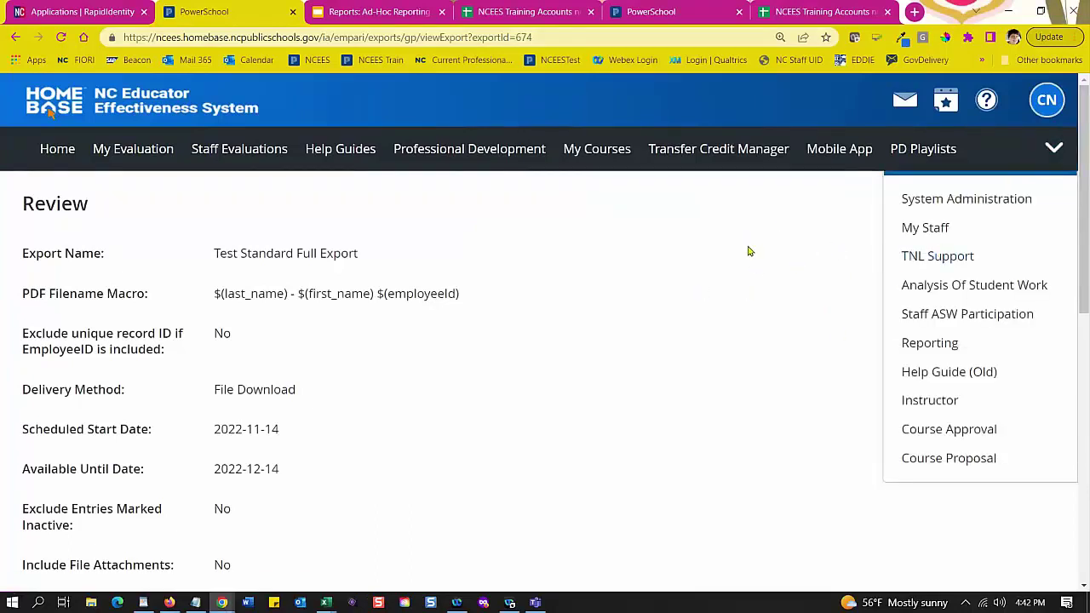
left_click(939, 203)
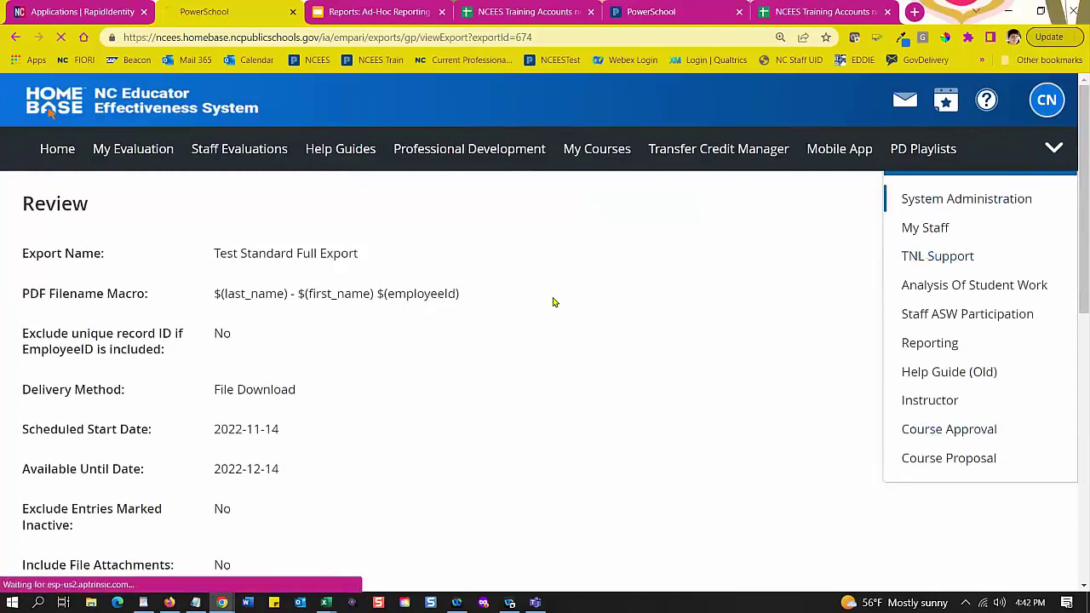
scroll(253, 418, "down", 10)
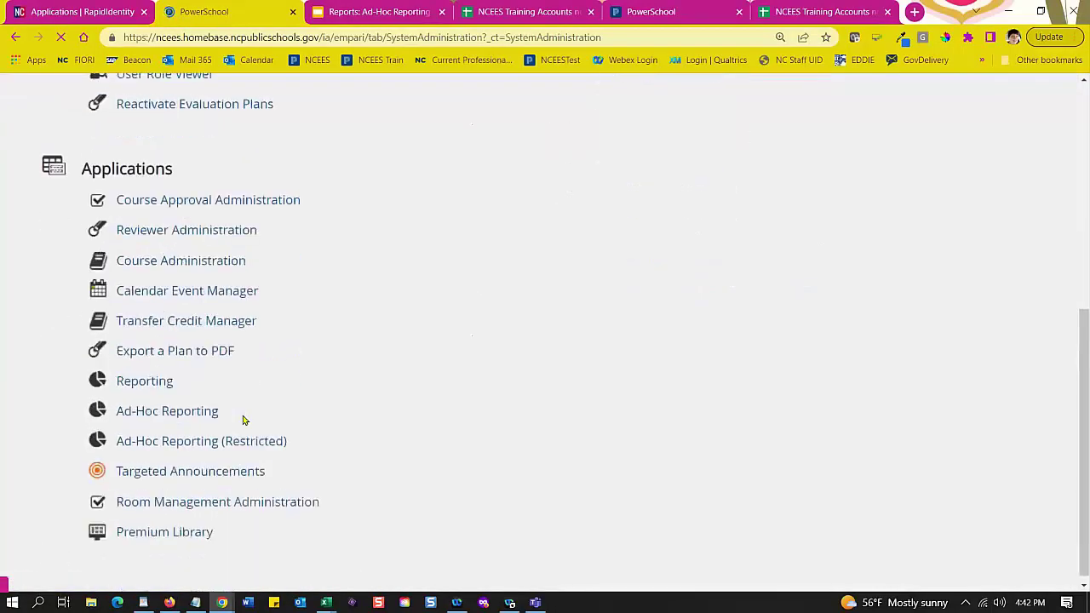
left_click(220, 345)
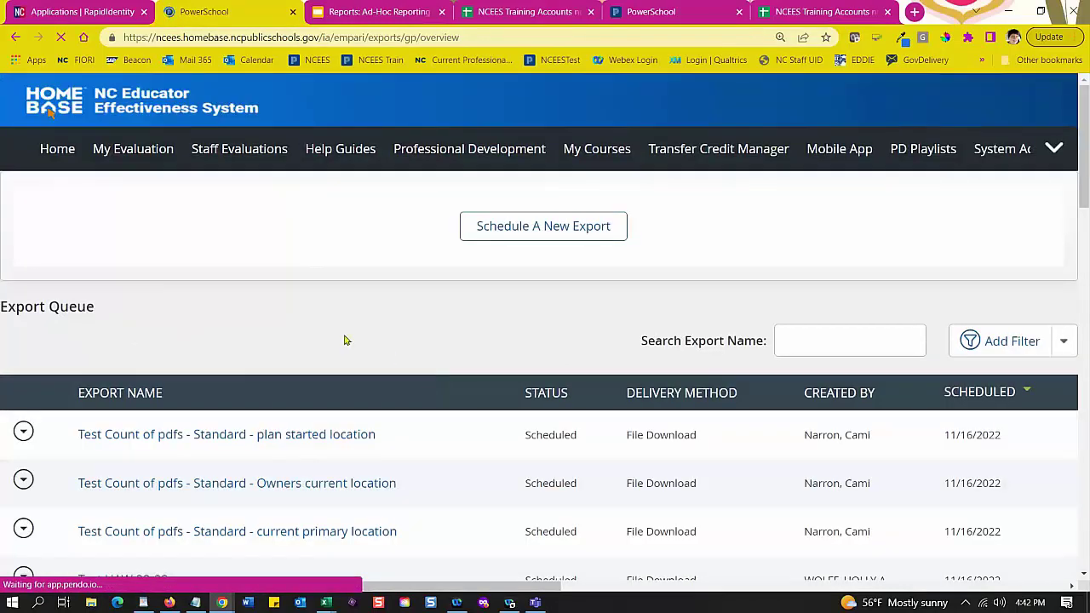
left_click(508, 282)
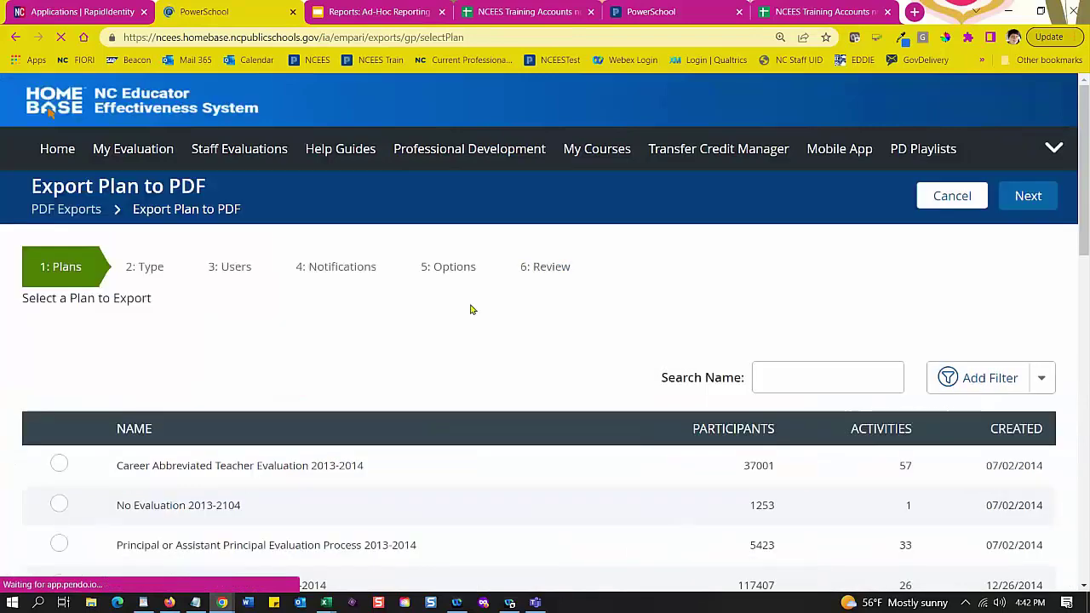
Step: Search plans by year and select Comprehensive Evaluation 2022-2023 as the plan to export
scroll(473, 309, "down", 3)
left_click(792, 96)
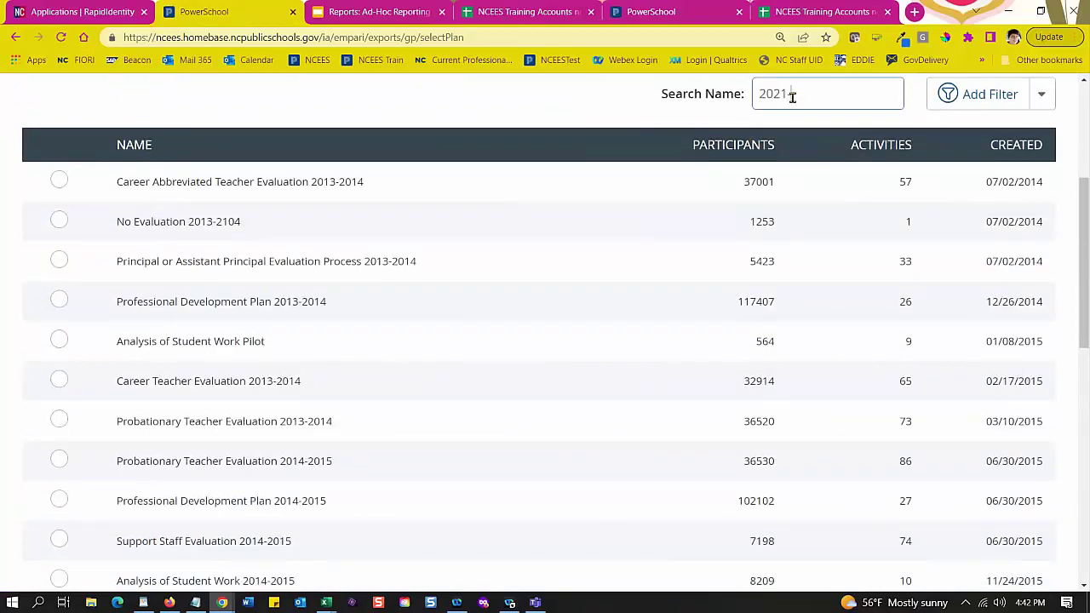
type("2021-2022")
key("BackSpace")
key("BackSpace")
key("BackSpace")
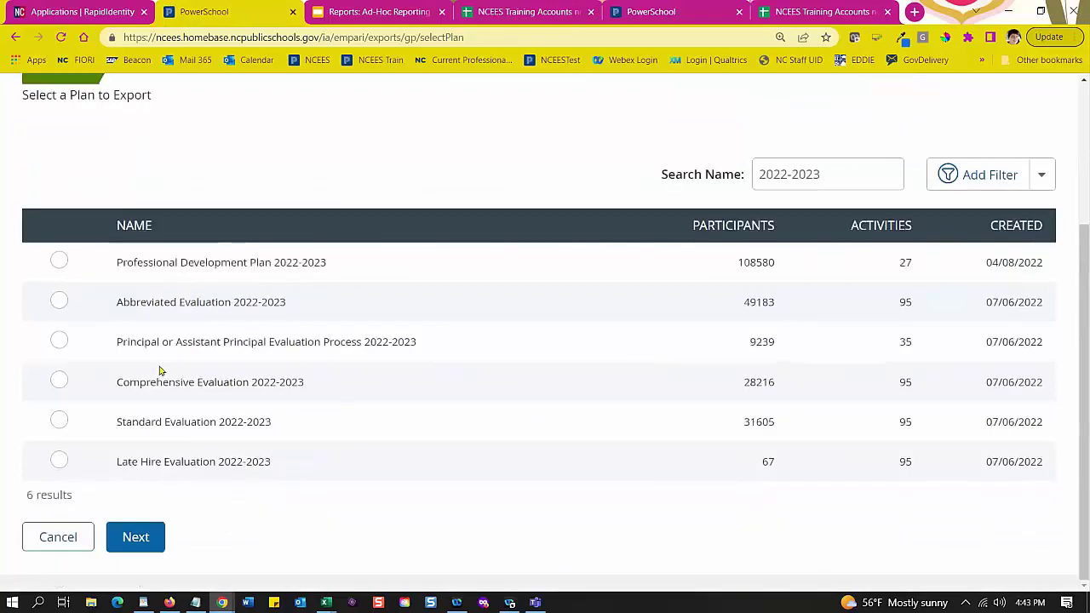
left_click(59, 382)
left_click(134, 538)
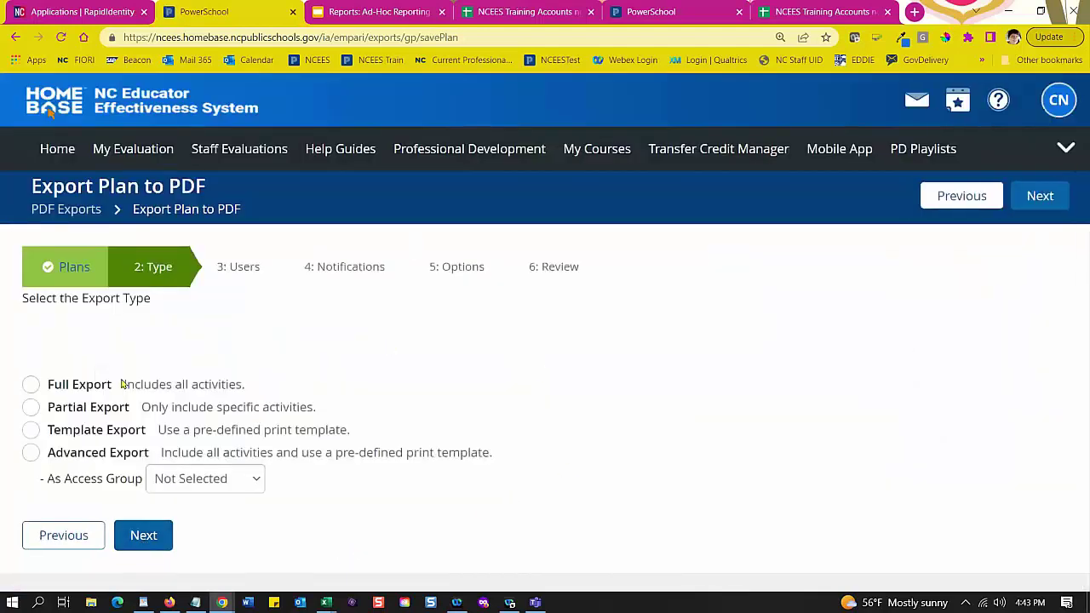
Step: Choose Template Export with the Comprehensive Record of Evaluation 2022-2023 template
left_click(32, 432)
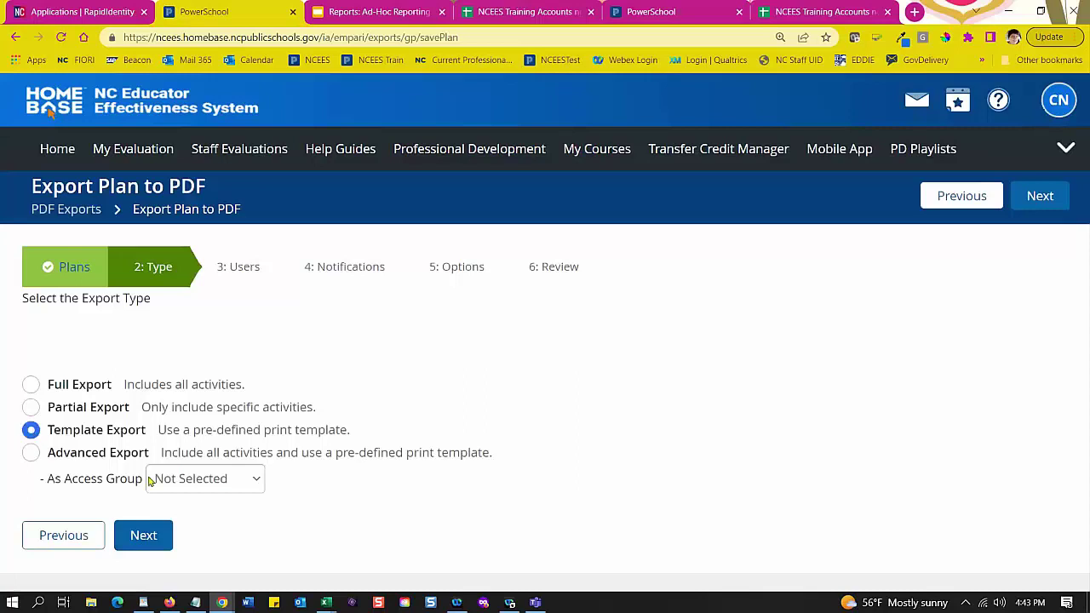
left_click(149, 537)
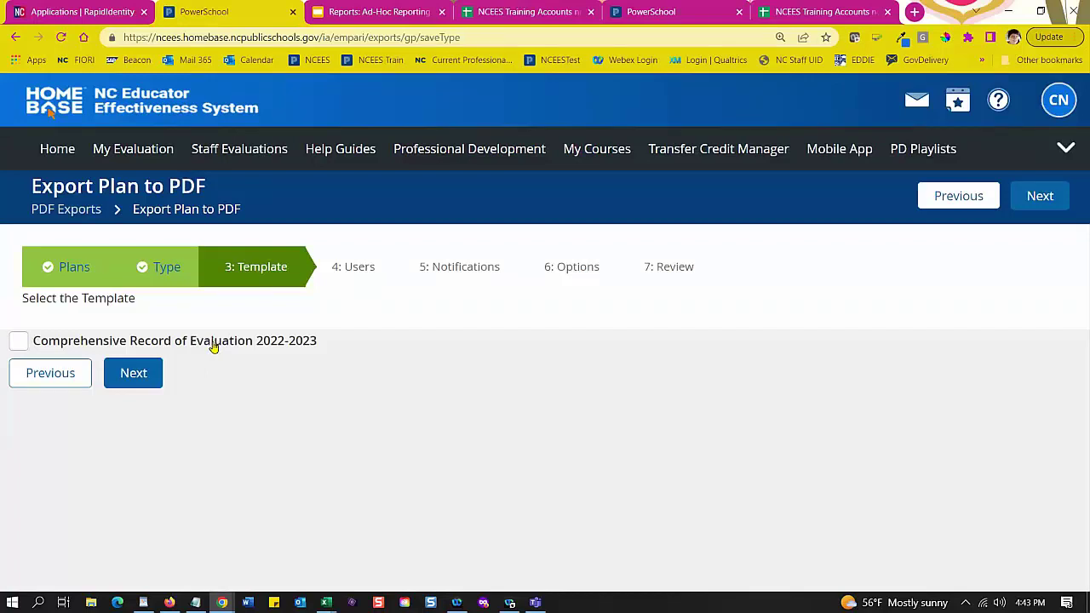
left_click(21, 341)
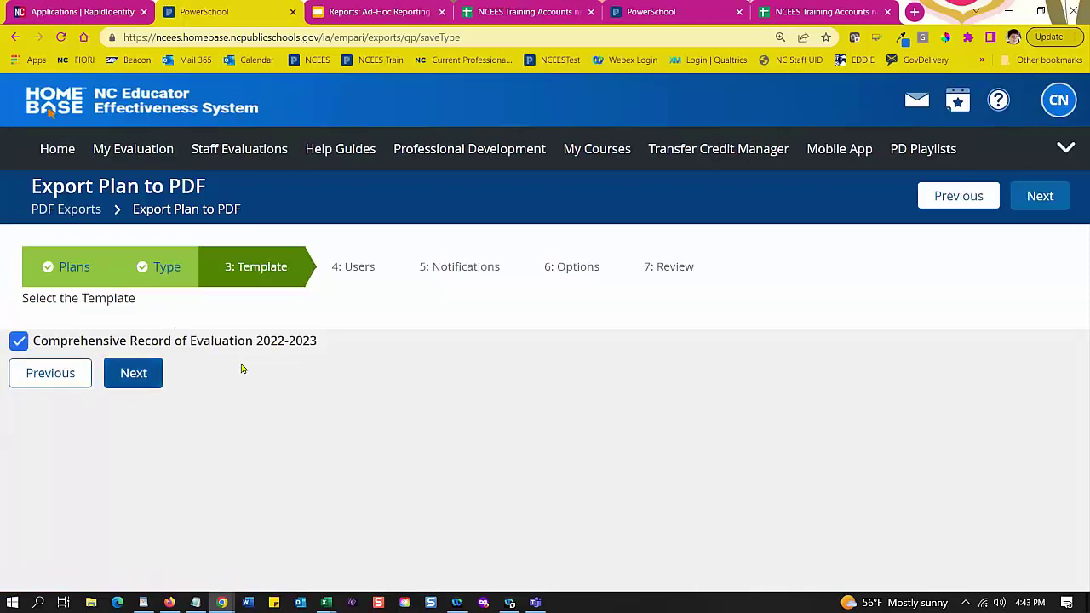
left_click(134, 375)
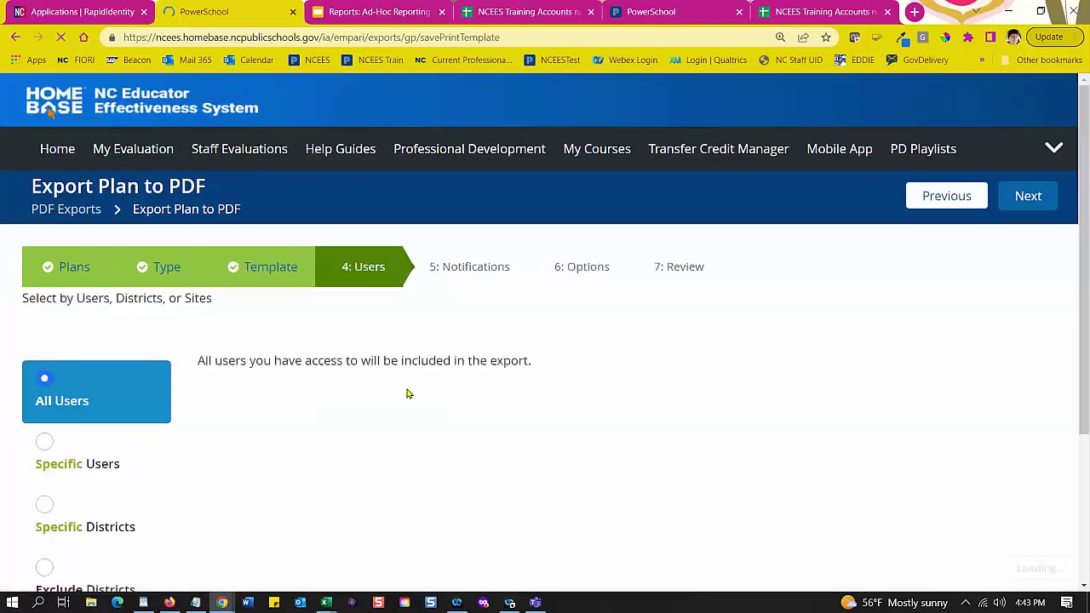
scroll(407, 393, "down", 3)
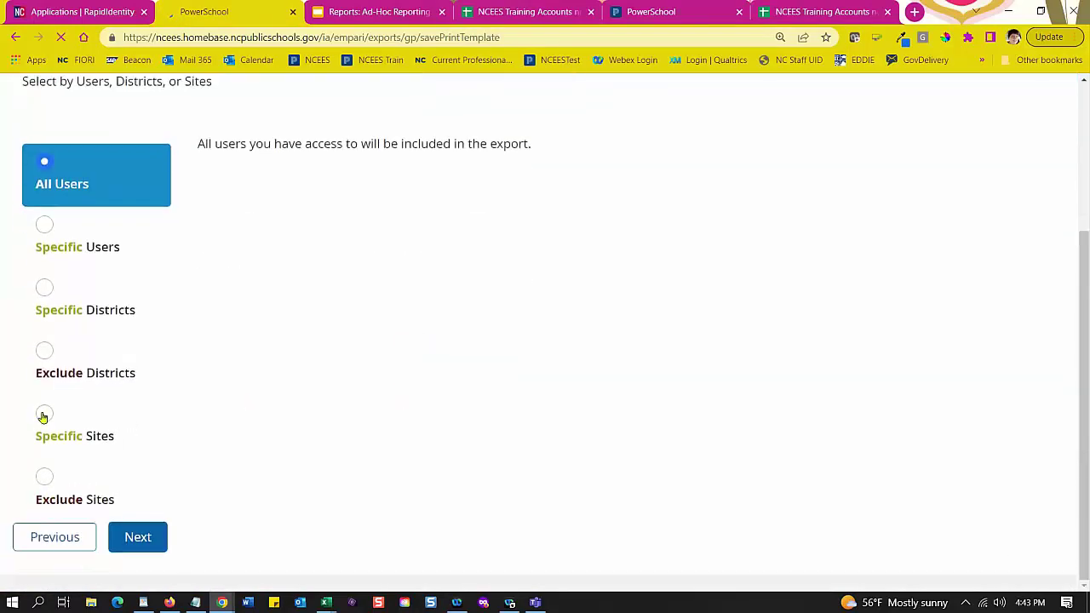
Step: Switch to specific users and add the remaining trainee teachers, bringing the export to 5 users
left_click(43, 416)
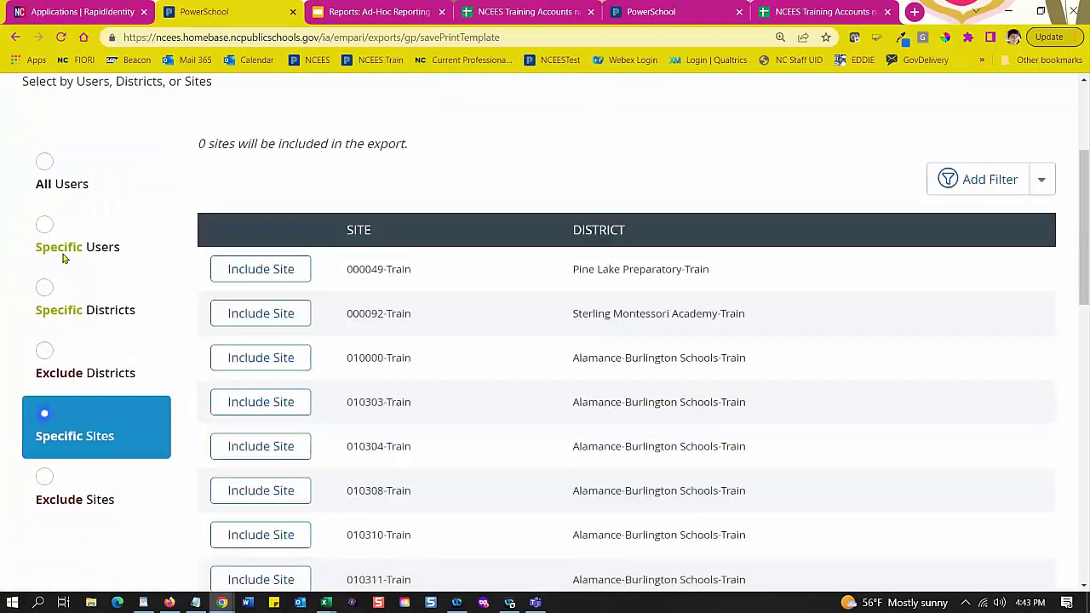
left_click(46, 224)
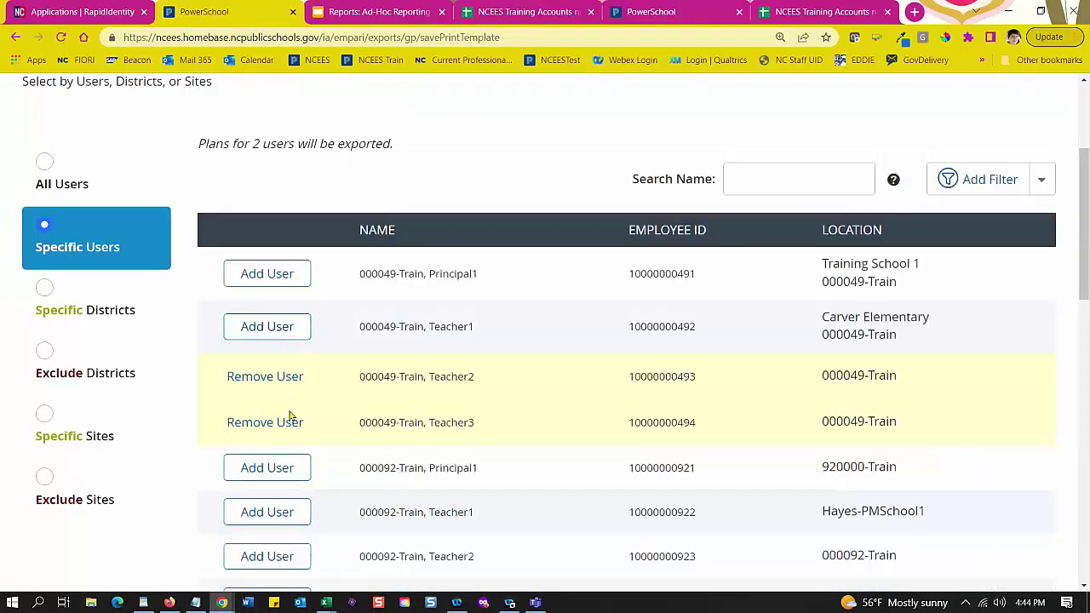
left_click(278, 473)
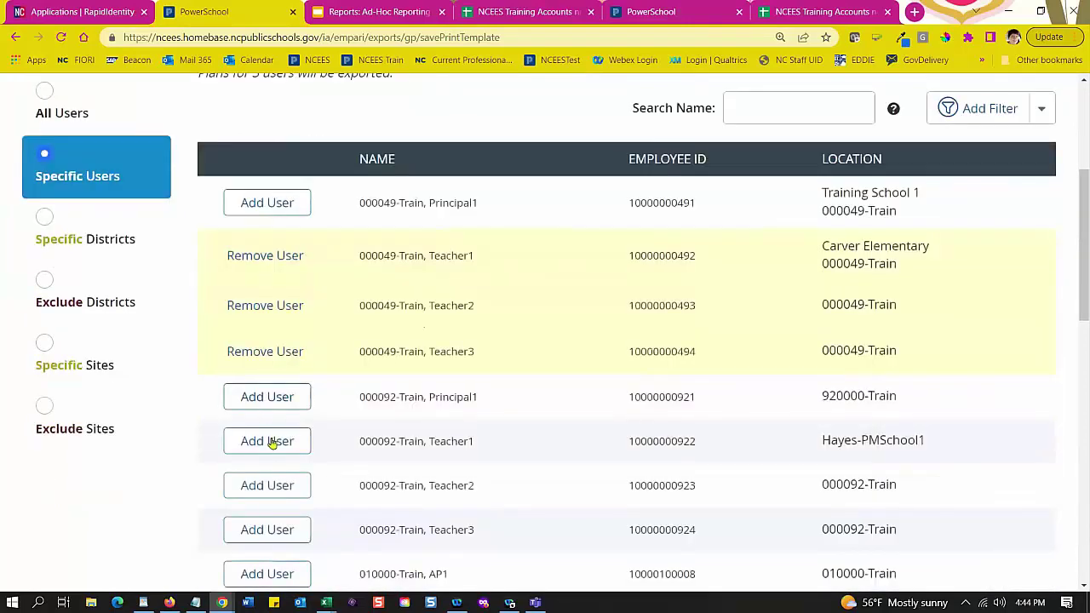
left_click(275, 492)
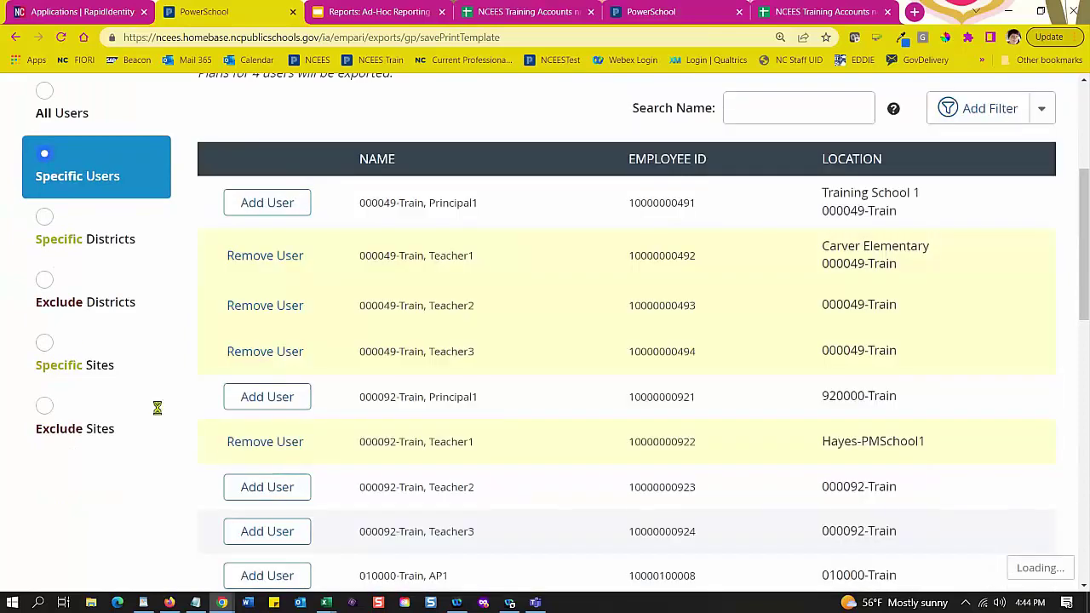
scroll(442, 383, "down", 9)
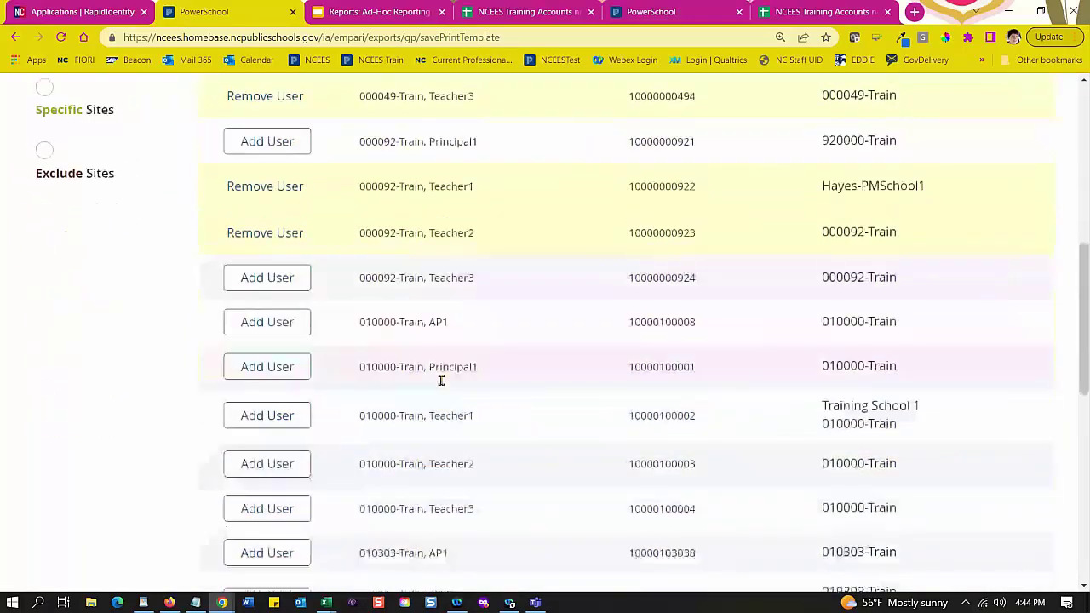
scroll(192, 359, "down", 1)
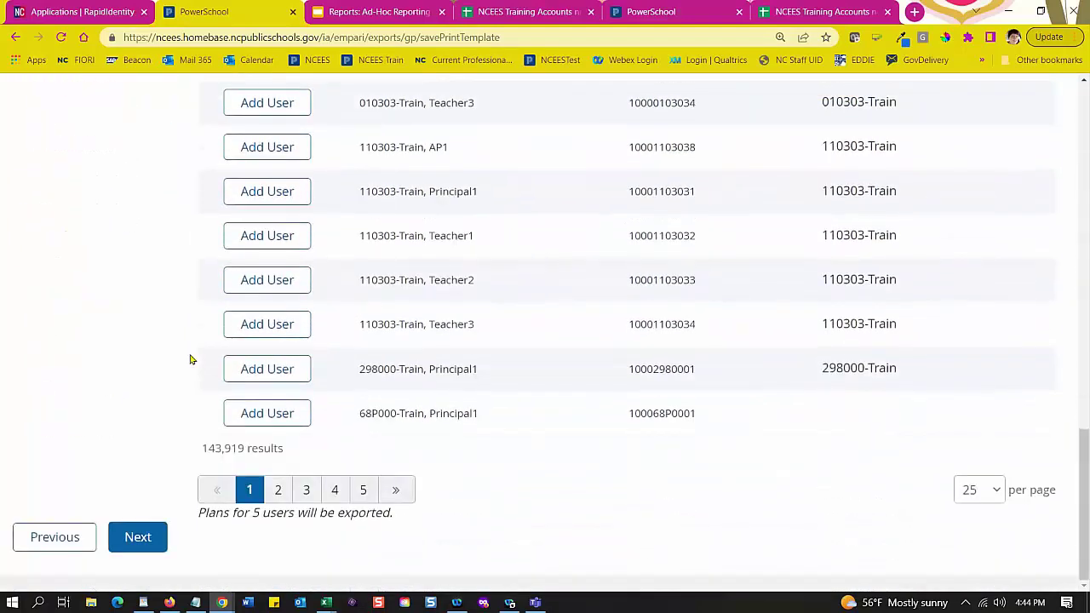
left_click(138, 537)
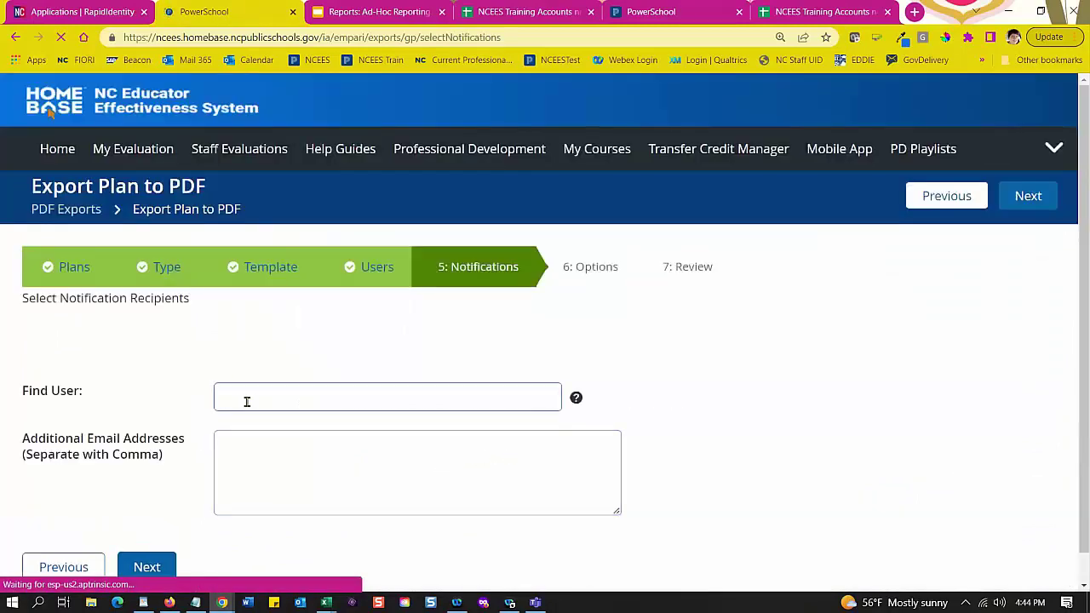
Step: Search Find User for the staff member, add them as notification recipient, and advance to export options
left_click(253, 395)
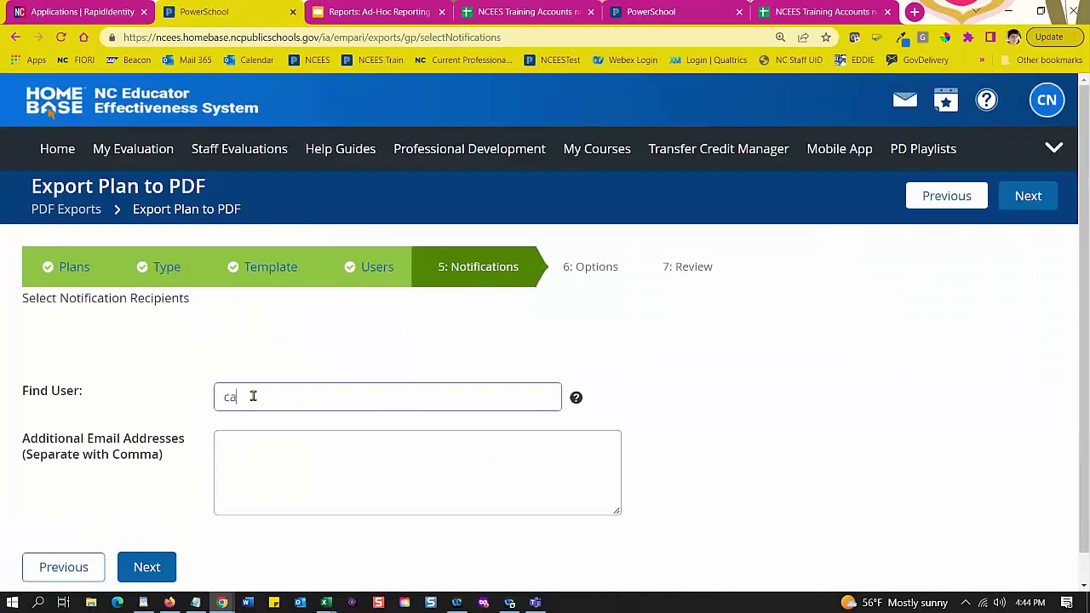
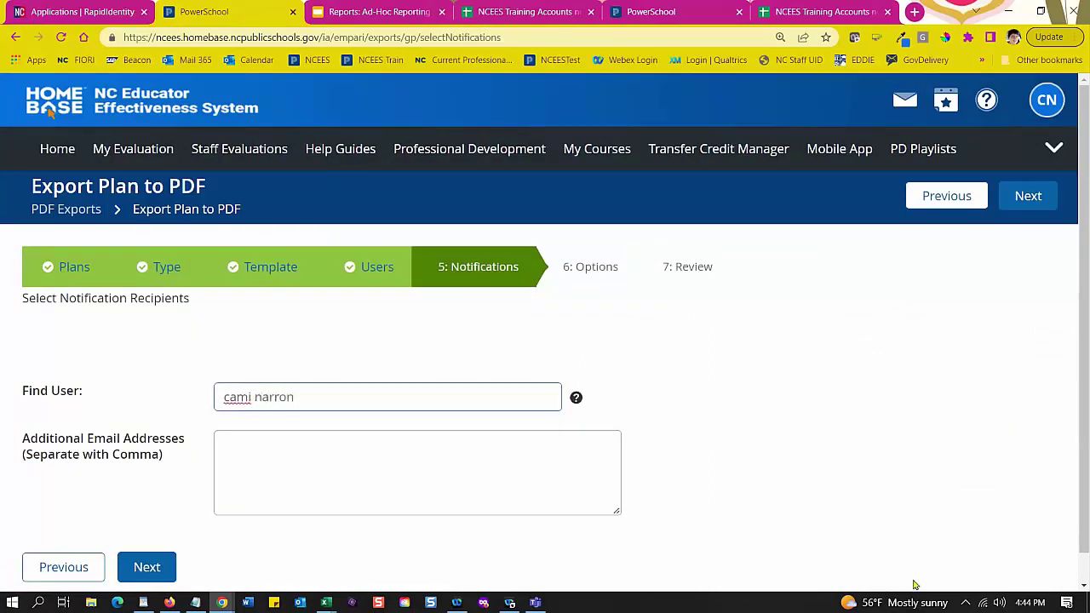
scroll(713, 399, "down", 1)
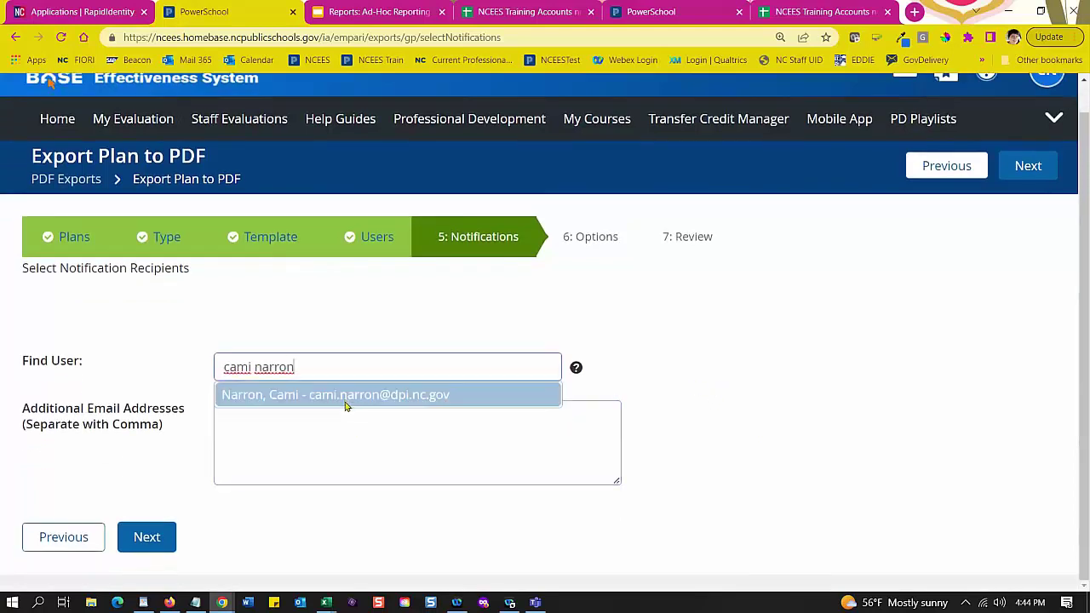
left_click(347, 400)
scroll(643, 481, "down", 2)
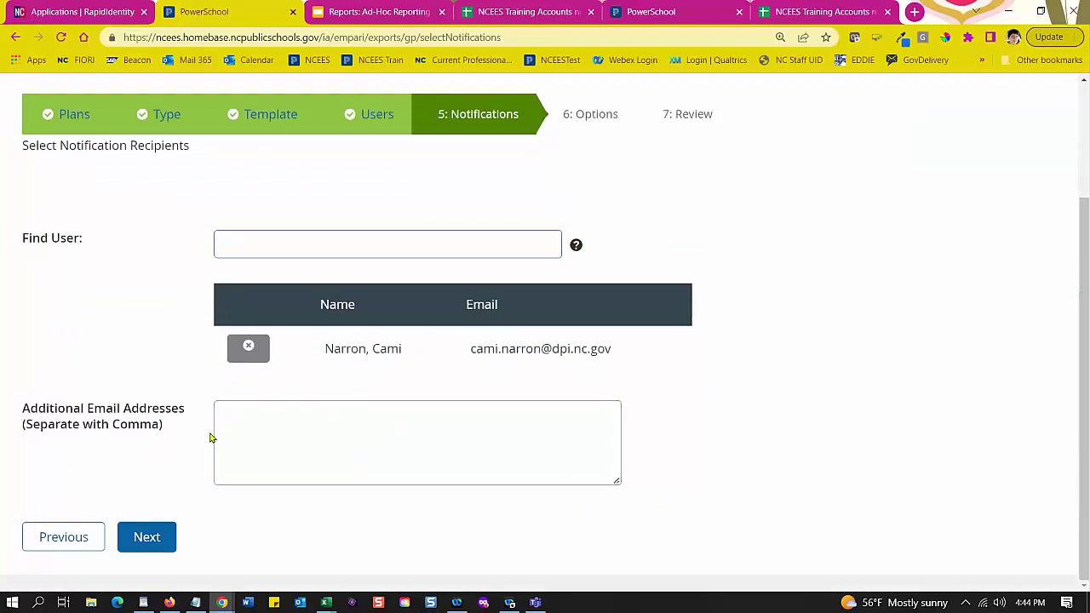
scroll(197, 430, "up", 1)
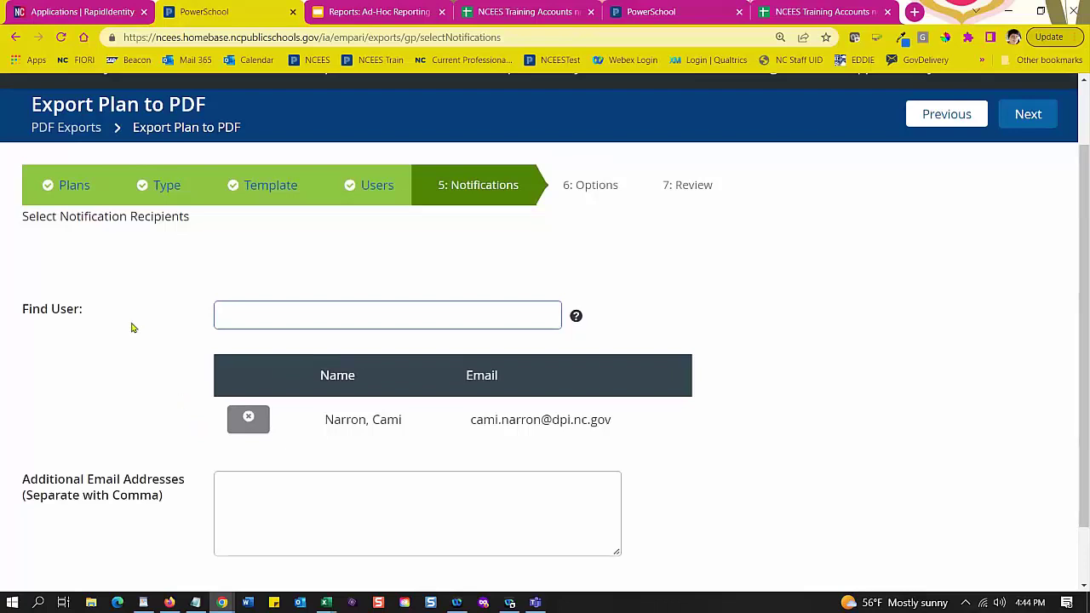
scroll(141, 322, "down", 2)
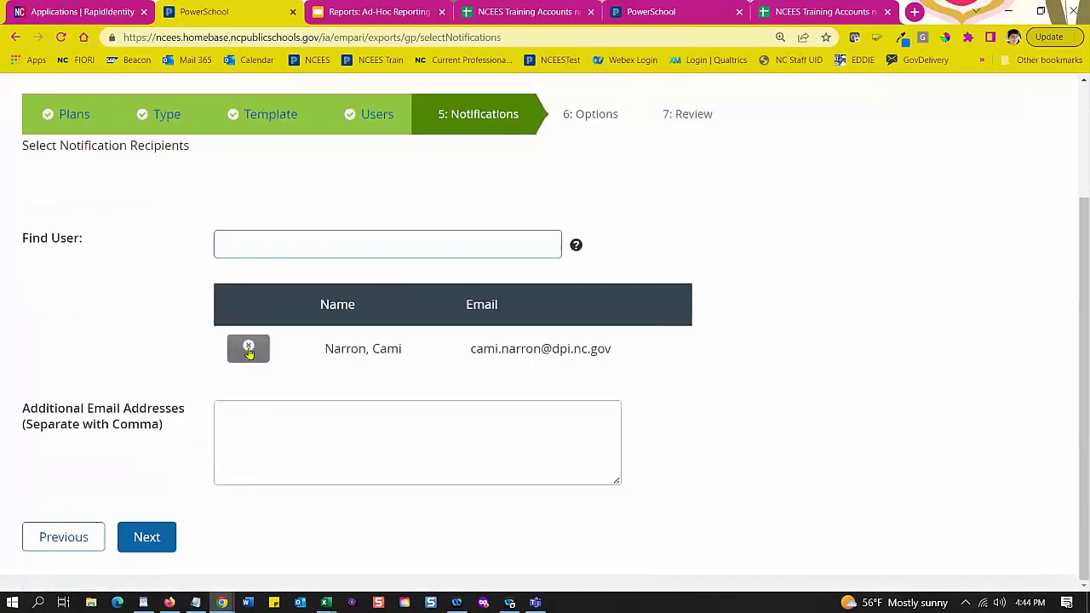
left_click(148, 538)
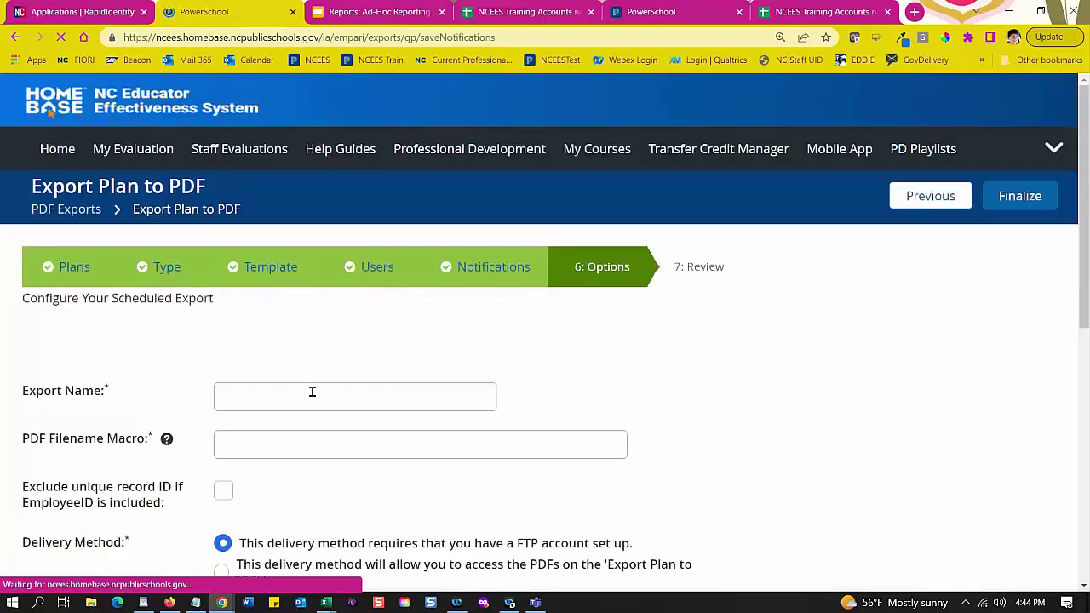
left_click(305, 393)
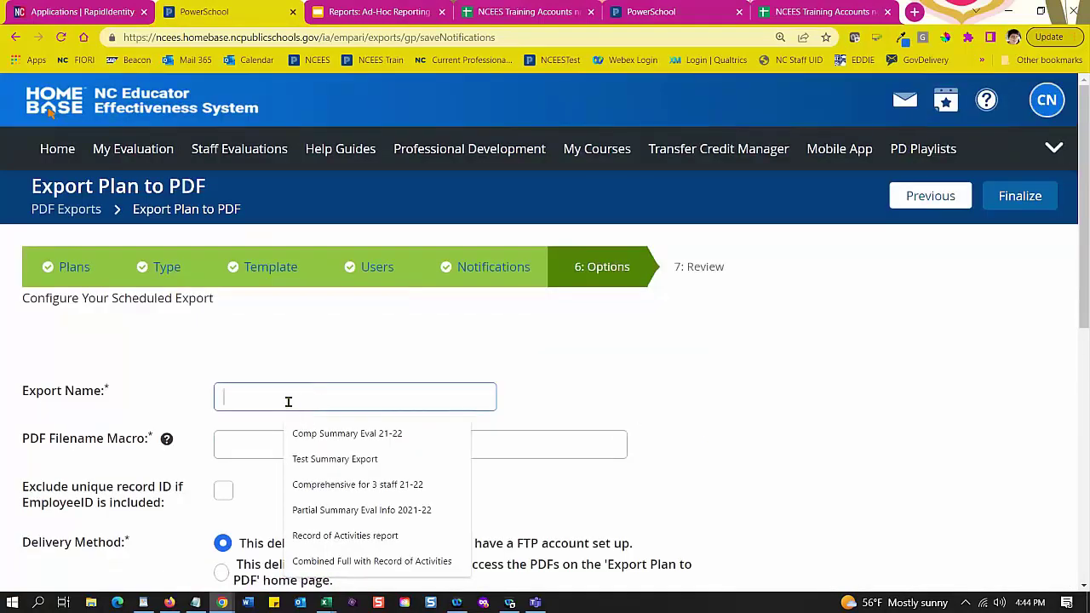
Step: Name the export 'BT Audit 2022' with last_name/first_name/employeeId PDF filenames
type("BT")
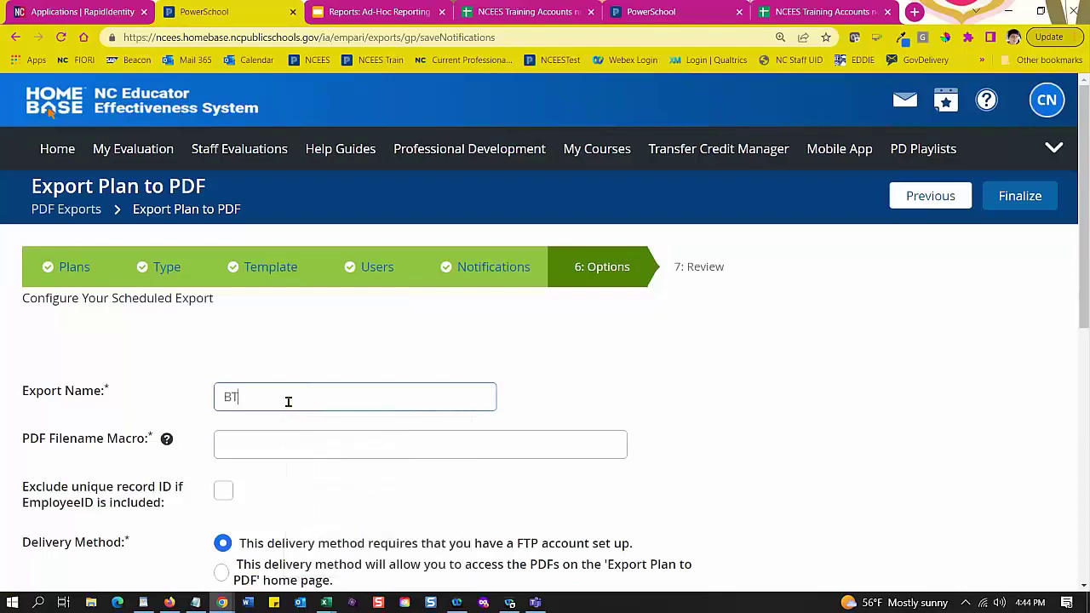
type(" Audit 2022")
left_click(281, 441)
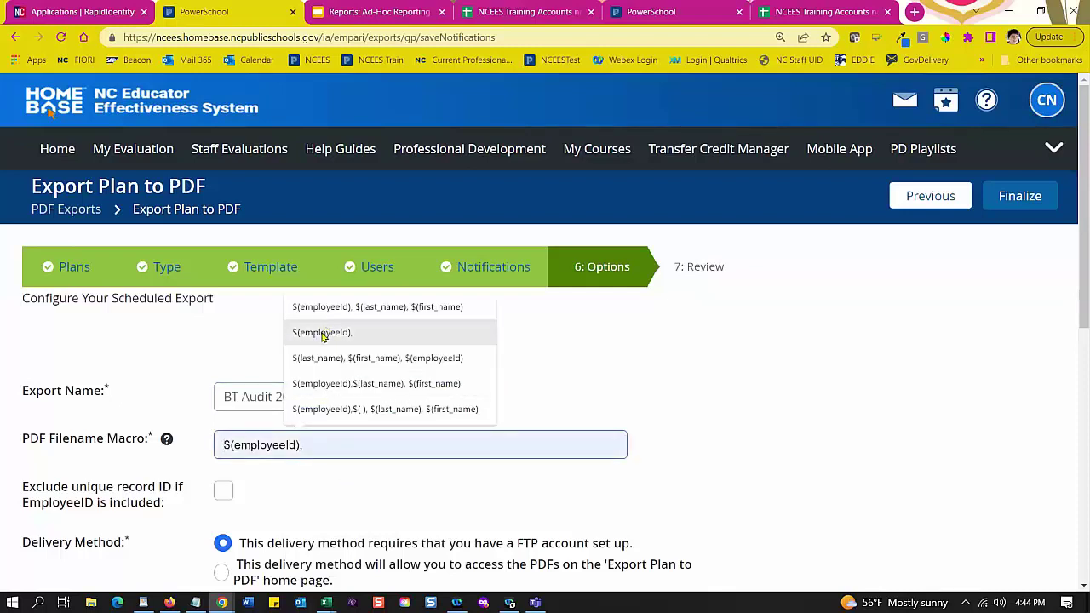
left_click(317, 357)
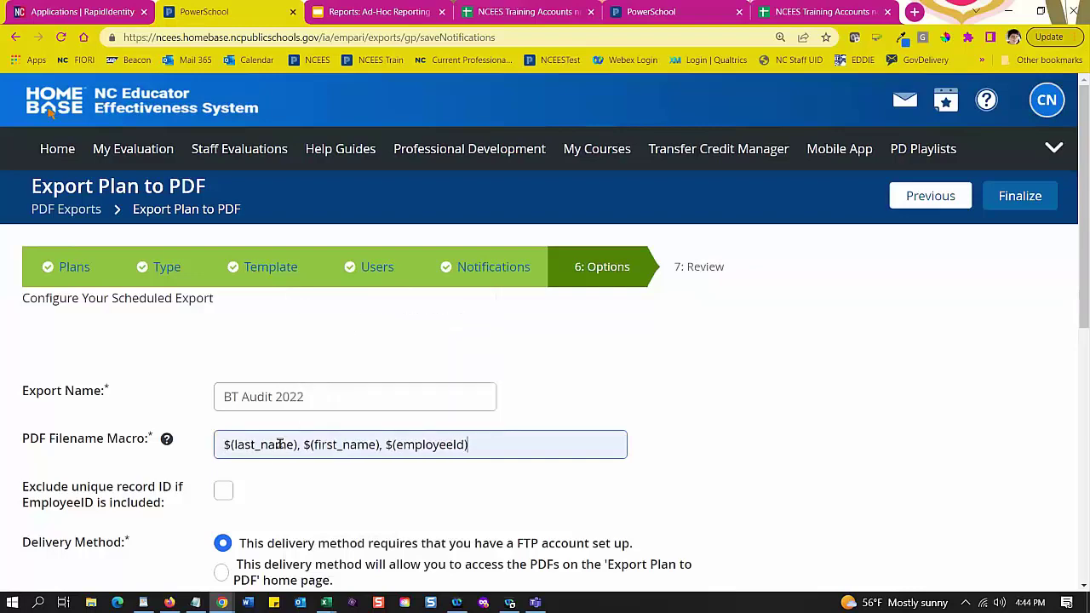
Step: Deliver PDFs as export home-page downloads and set the scheduled start date to 11/16/2022
scroll(351, 464, "down", 3)
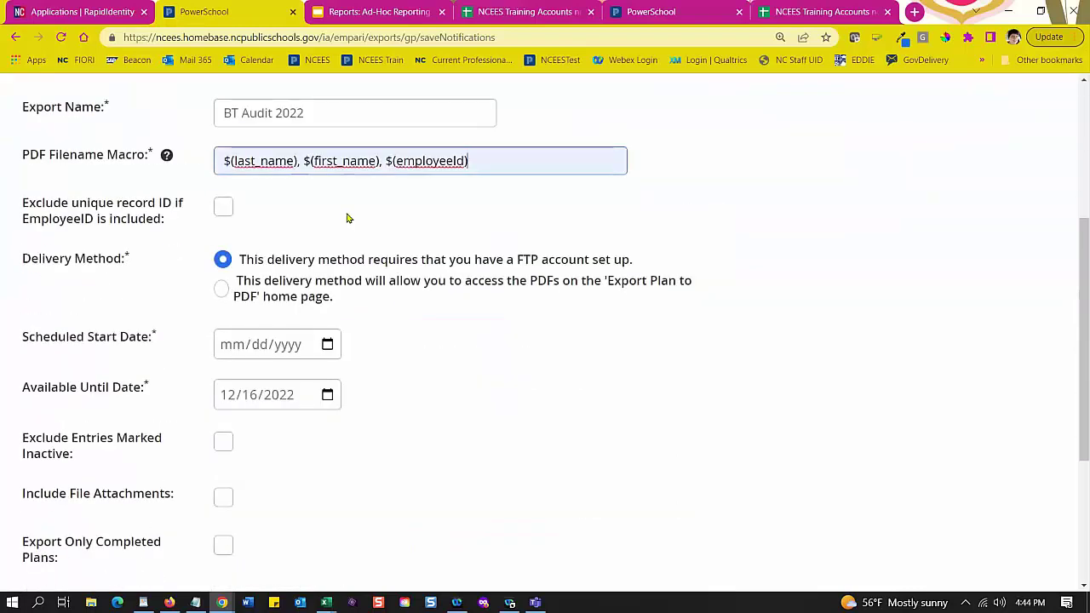
scroll(347, 217, "down", 1)
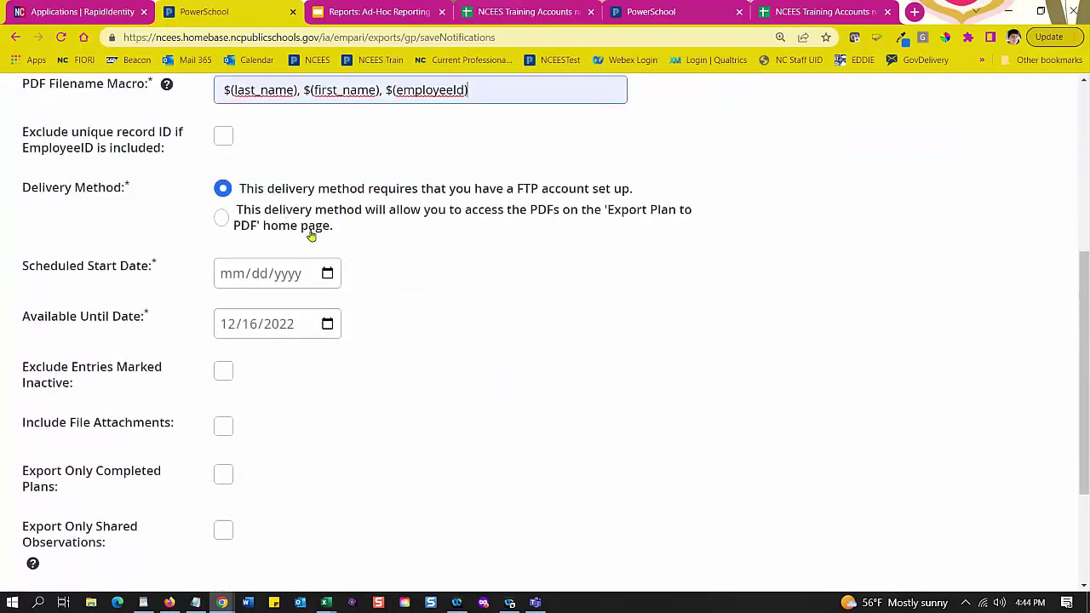
left_click(223, 220)
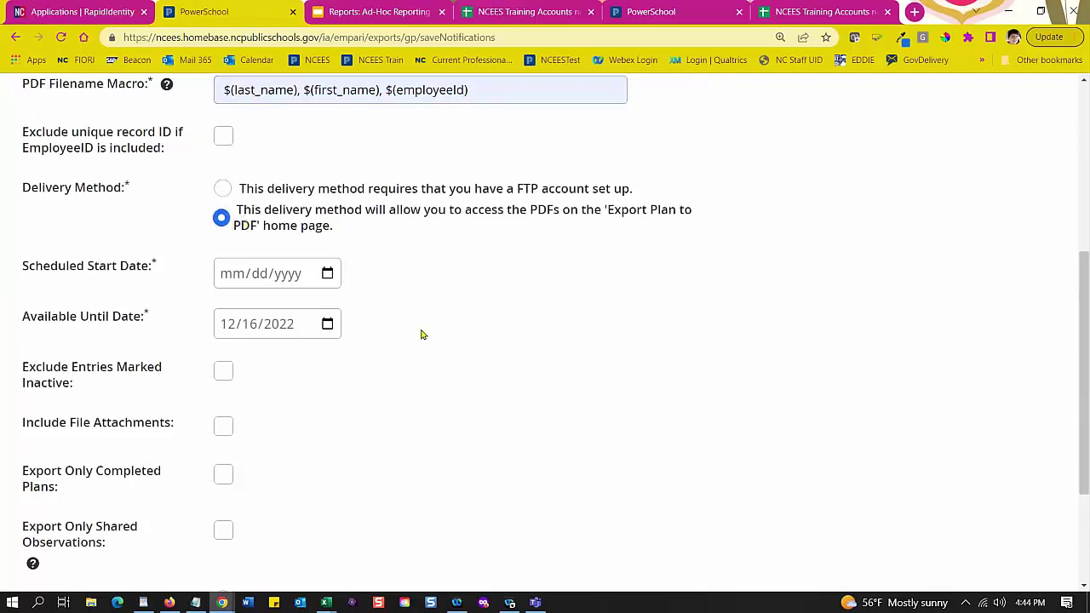
left_click(299, 280)
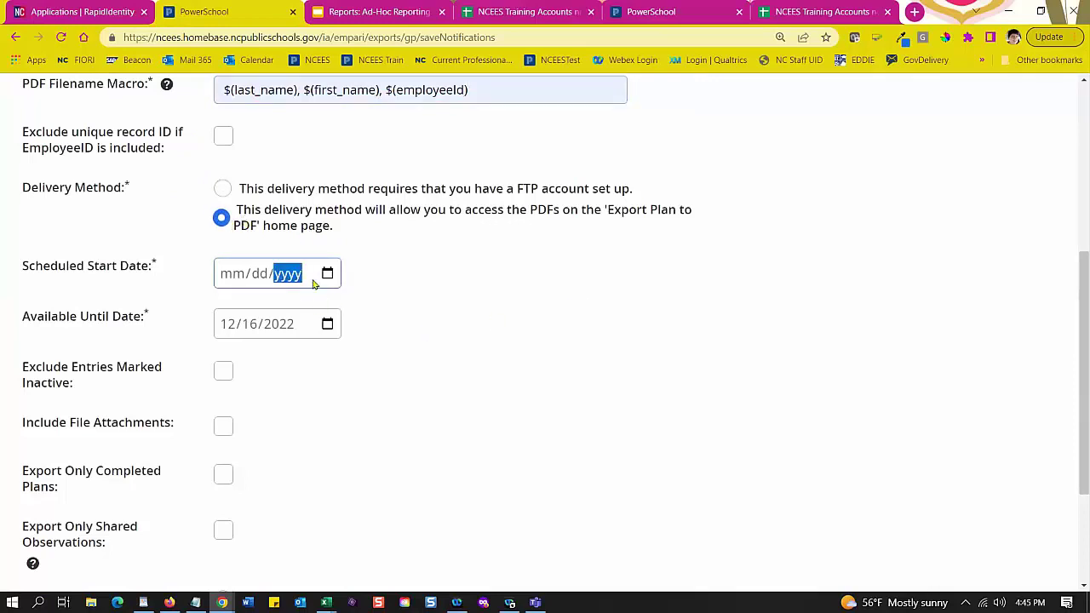
left_click(329, 273)
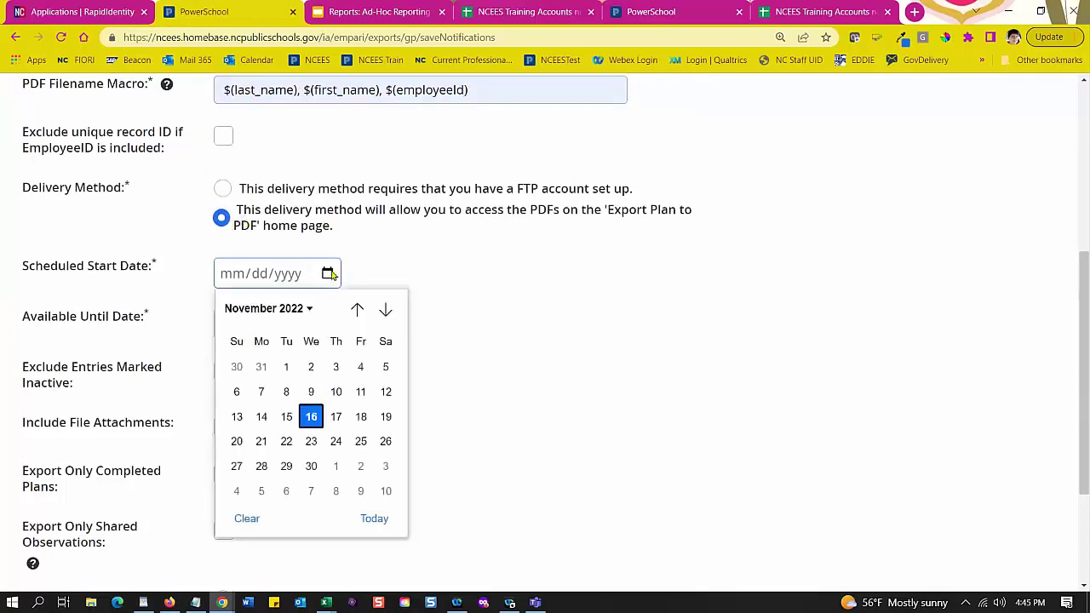
left_click(305, 416)
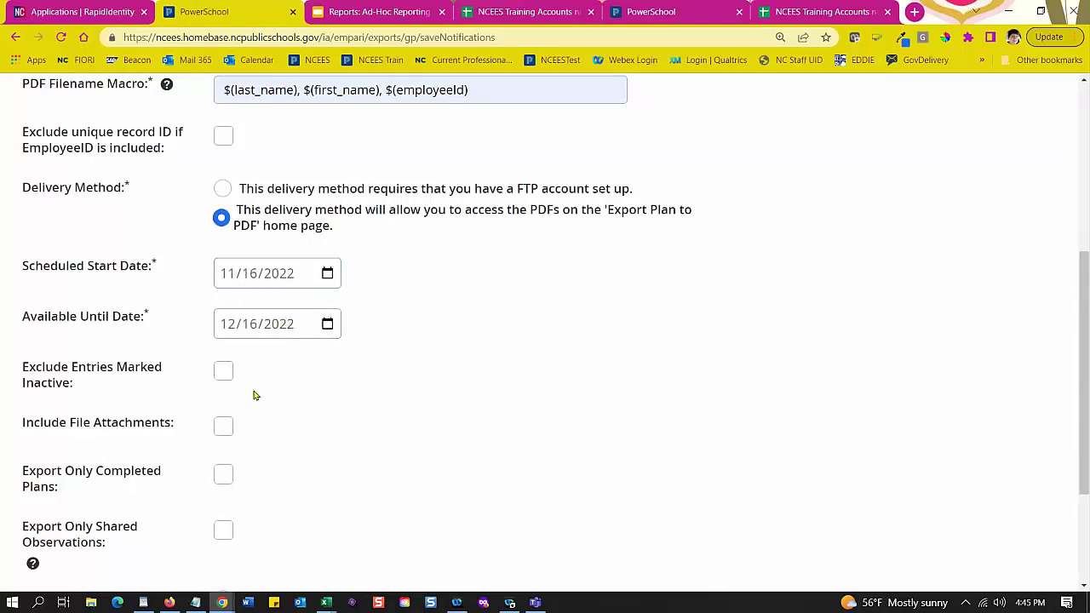
scroll(284, 417, "down", 2)
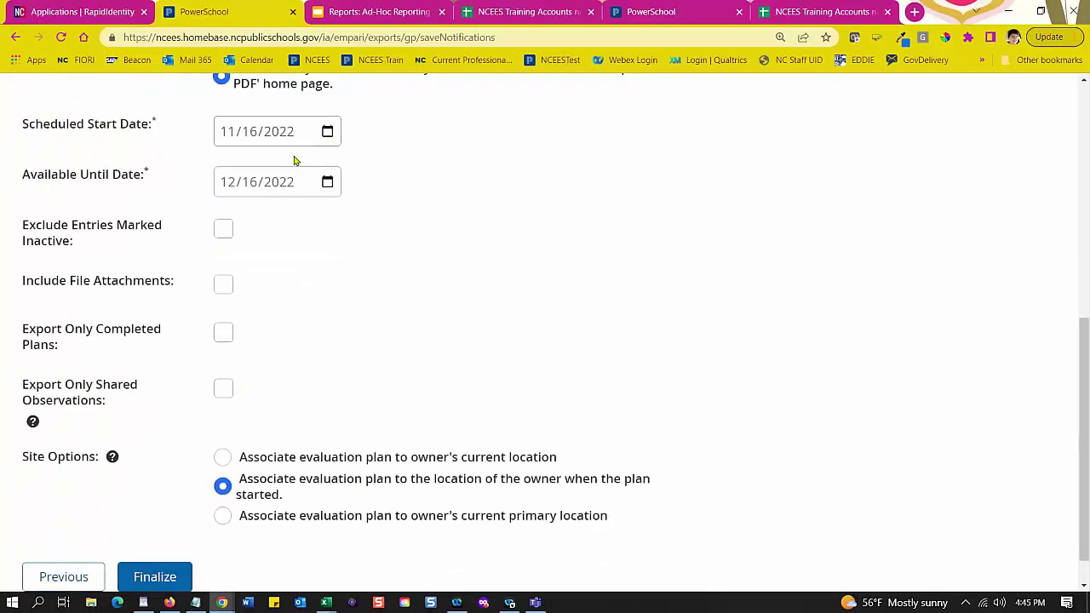
scroll(312, 284, "down", 1)
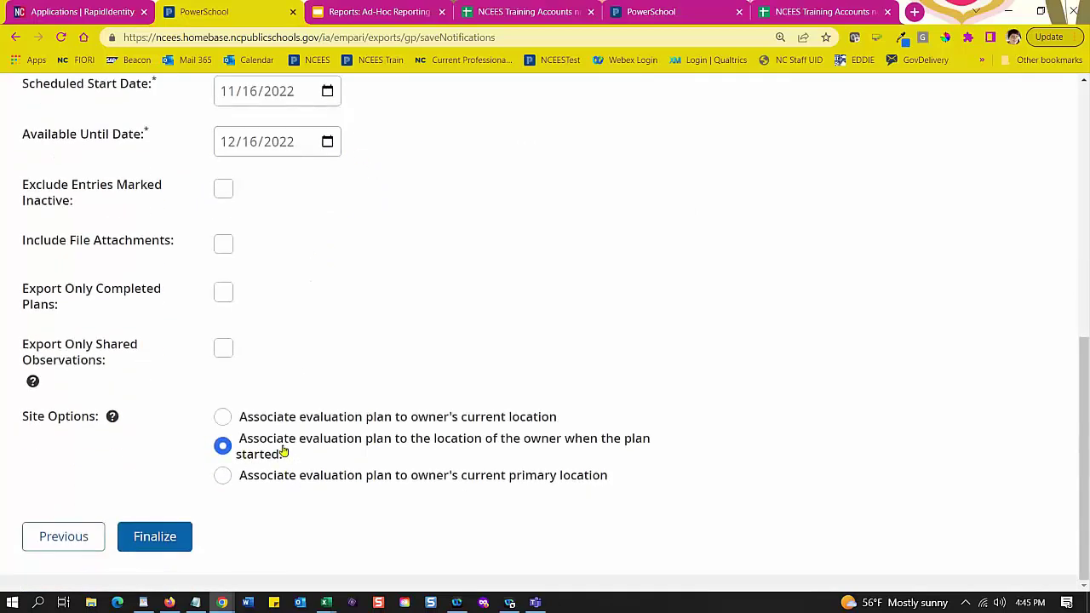
Step: Finalize the options and scroll the step 7 review summary of plan, template and five users
left_click(157, 544)
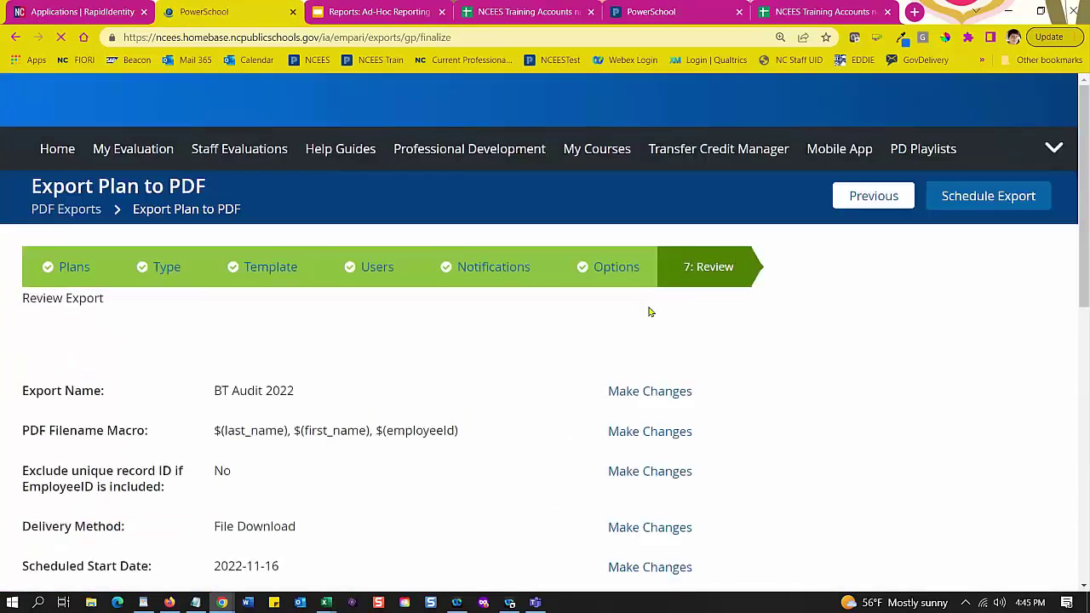
scroll(635, 382, "down", 3)
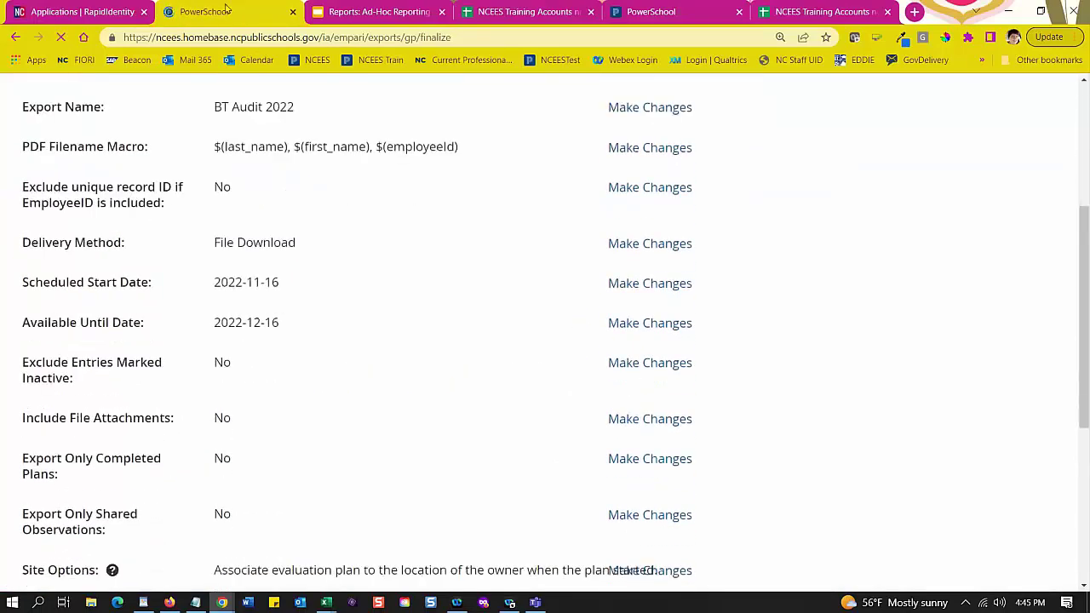
scroll(351, 221, "down", 4)
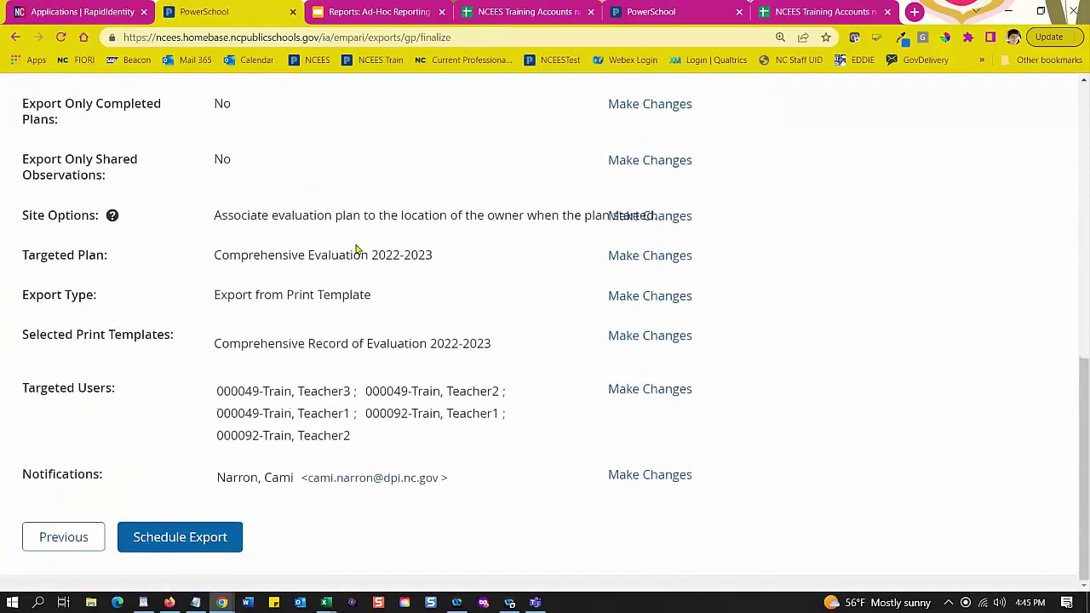
Step: Schedule the BT Audit 2022 export and view the exports overview page
left_click(219, 536)
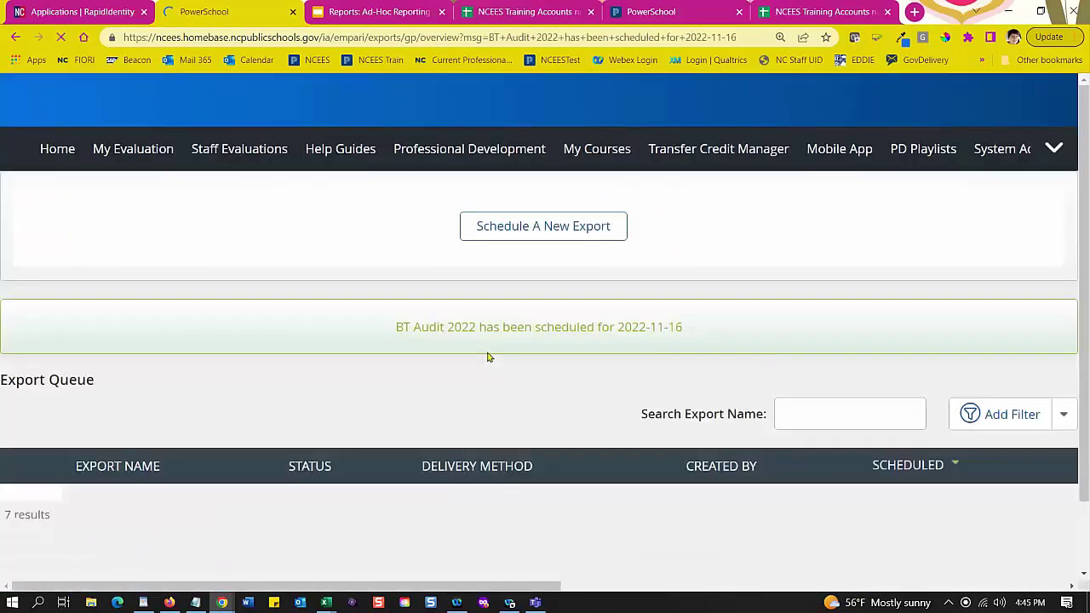
scroll(446, 388, "down", 4)
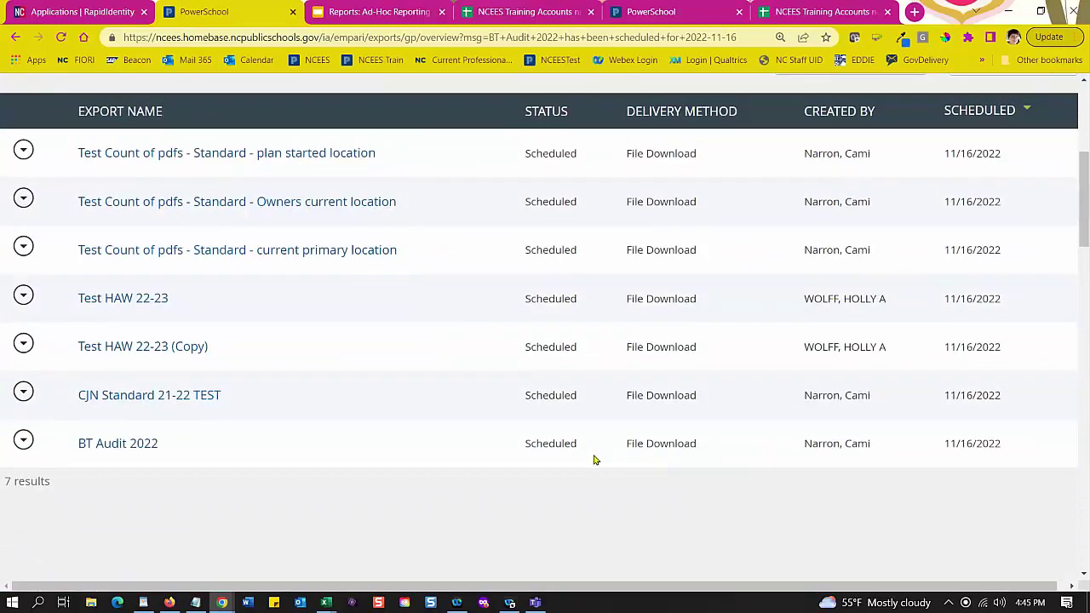
scroll(593, 452, "down", 1)
scroll(594, 452, "up", 1)
scroll(642, 292, "up", 3)
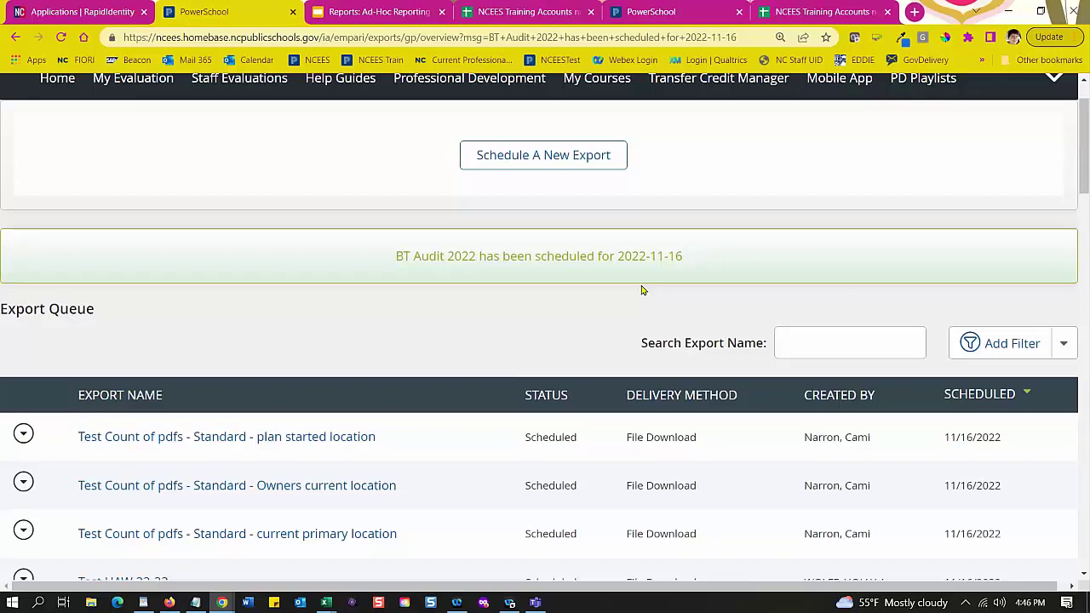
Step: Check the Export Queue and Completed Exports tables for BT Audit 2022 scheduled 2022-11-16
scroll(627, 304, "down", 3)
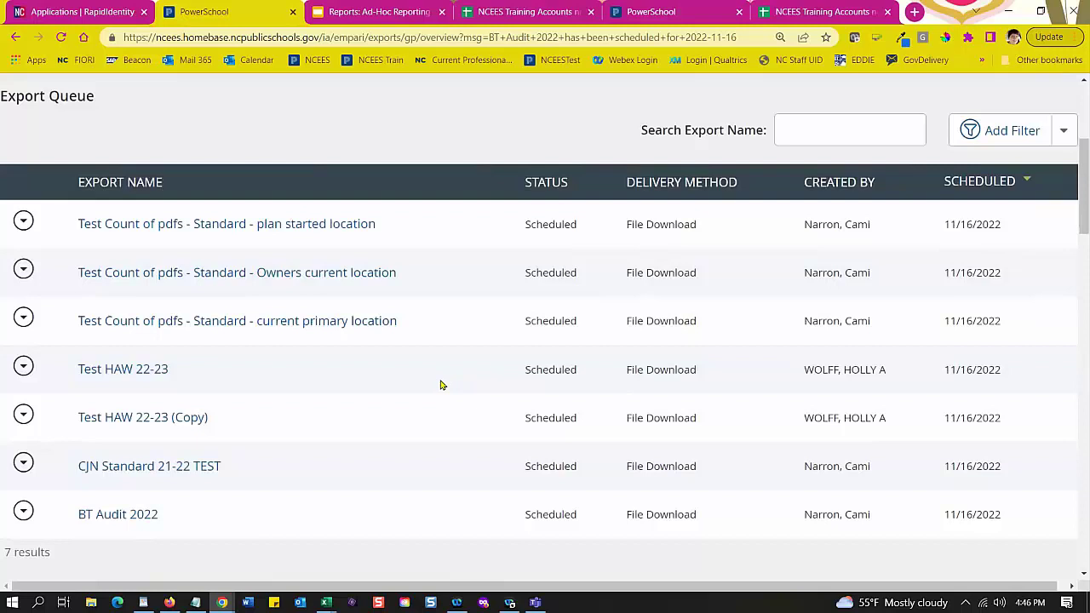
scroll(441, 385, "down", 1)
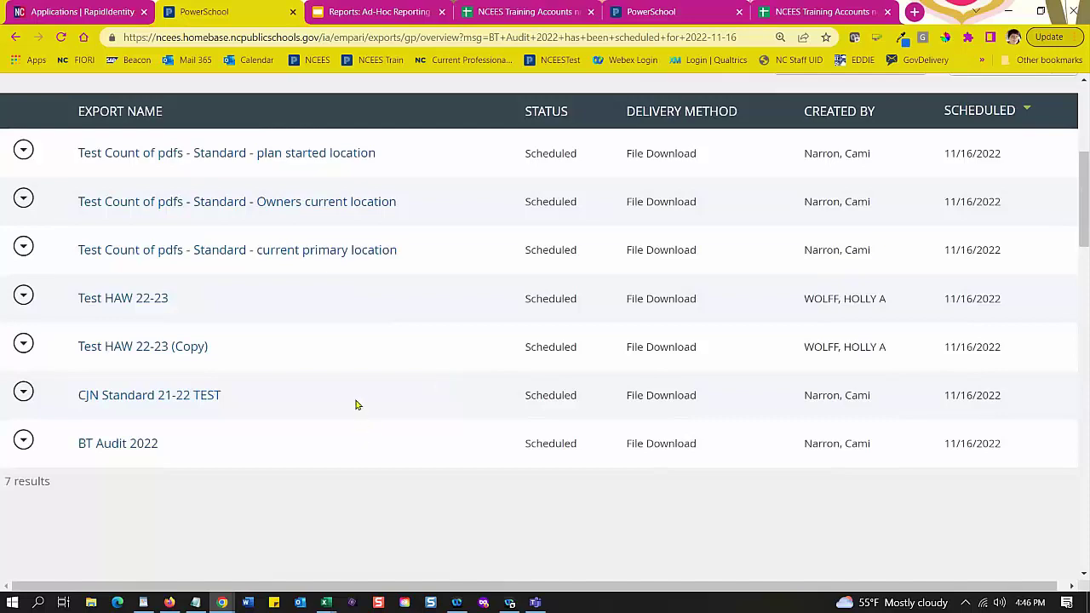
scroll(358, 400, "down", 3)
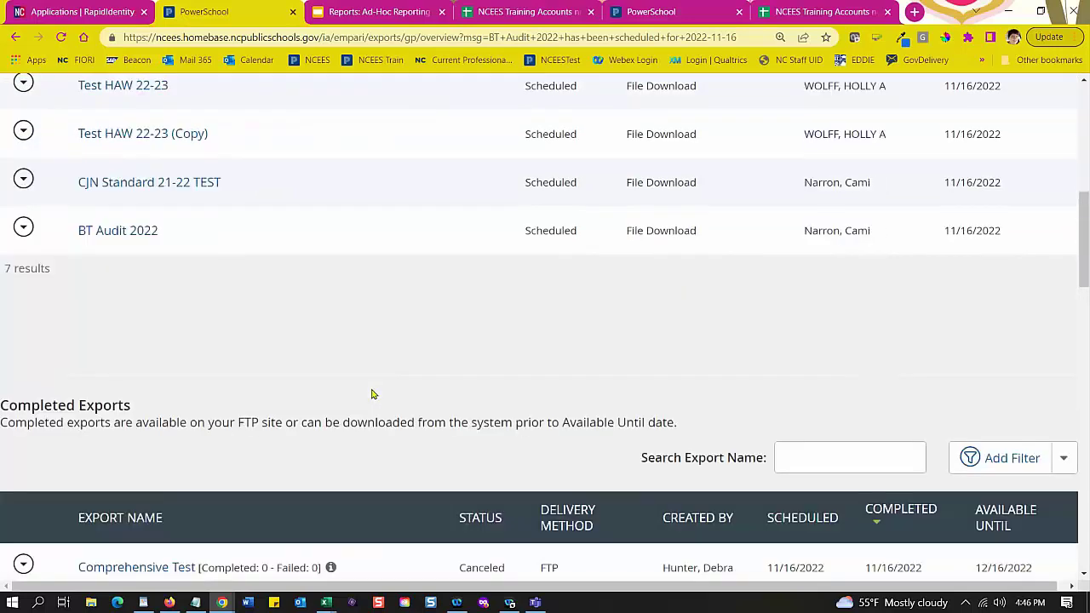
scroll(371, 394, "down", 5)
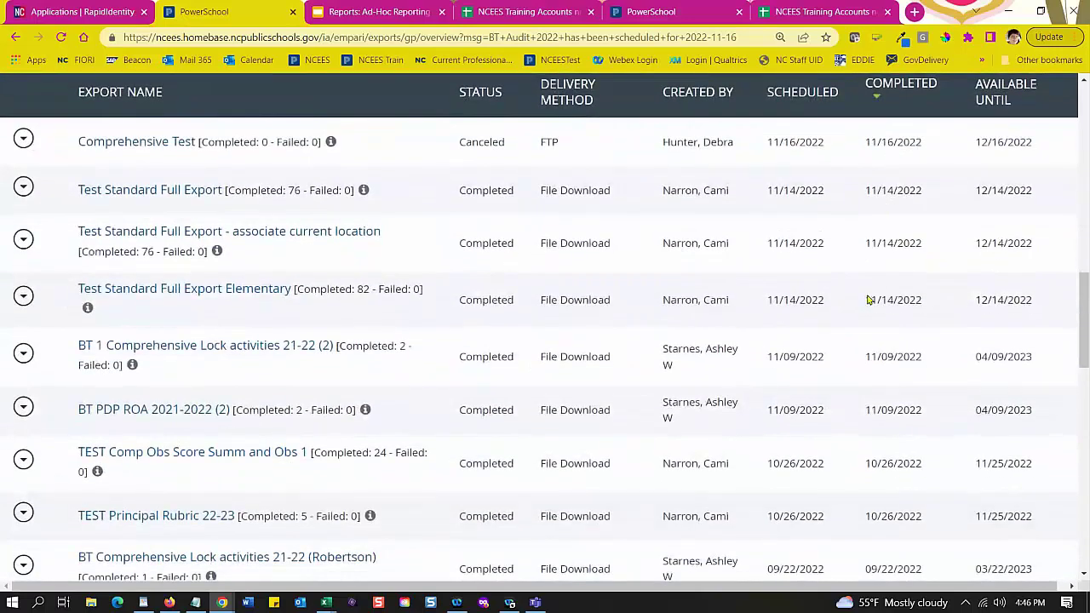
scroll(769, 438, "up", 3)
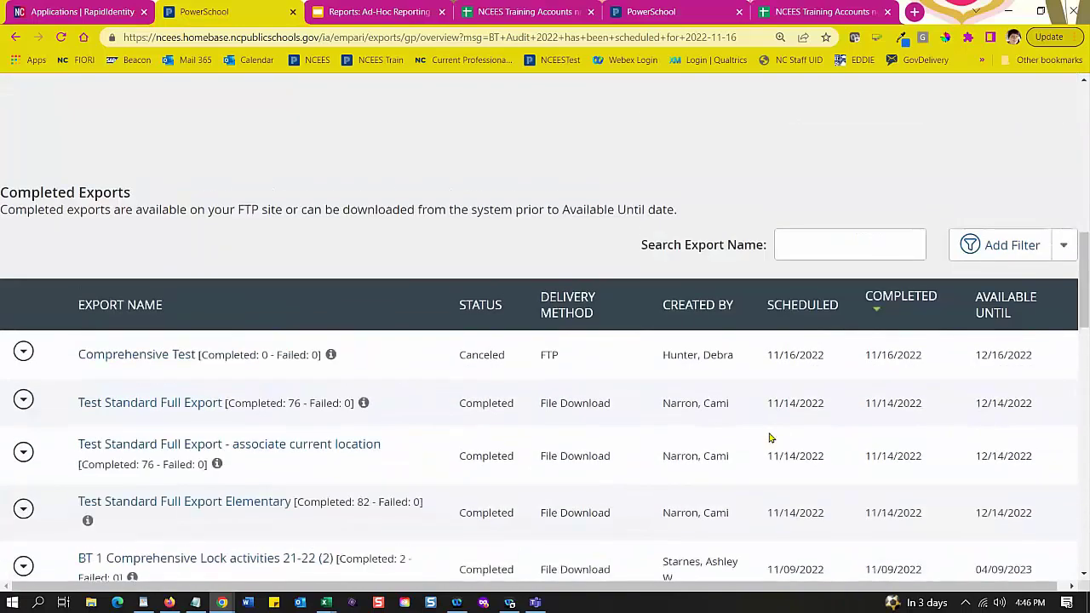
scroll(769, 438, "up", 10)
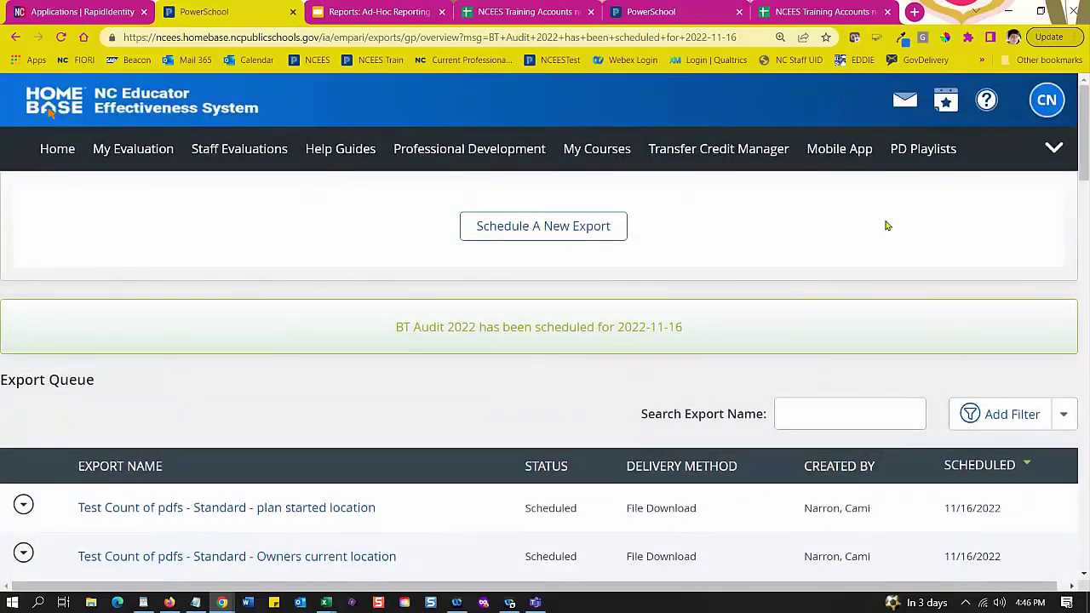
scroll(487, 487, "down", 2)
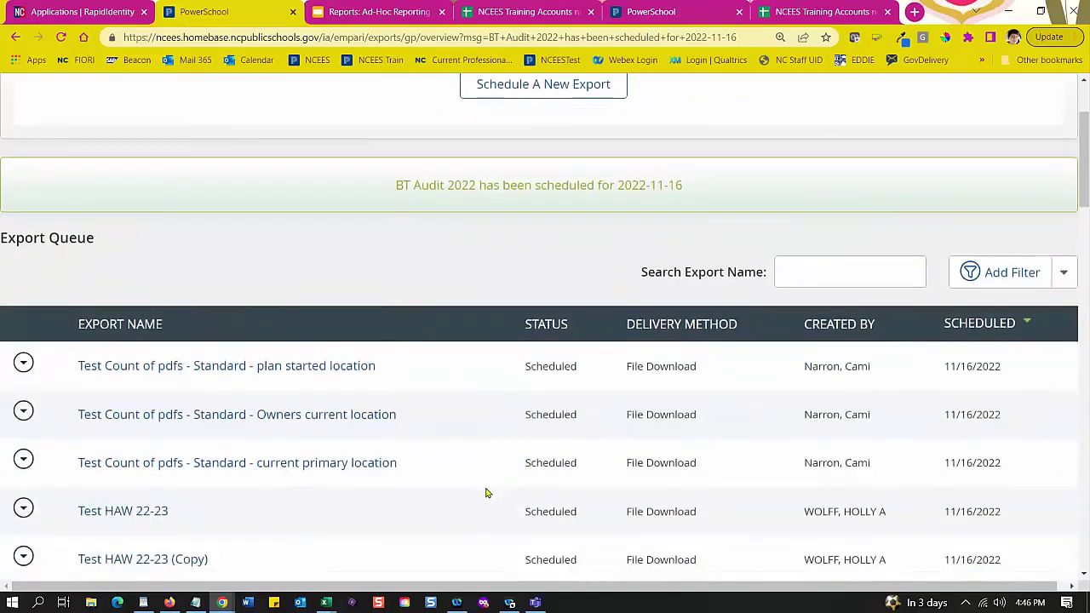
scroll(412, 509, "up", 1)
scroll(412, 508, "up", 2)
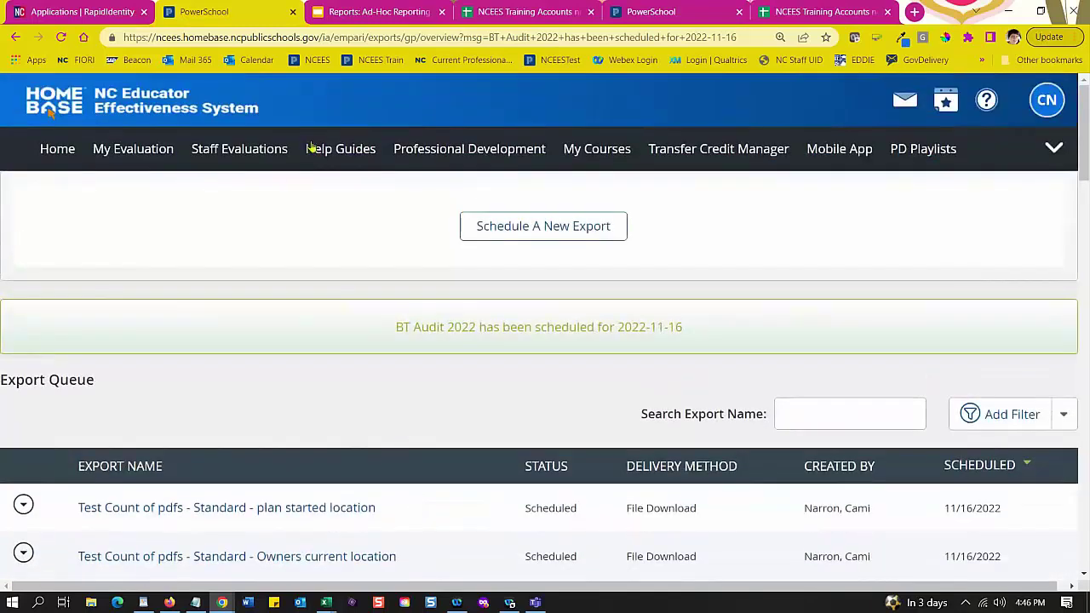
Step: Switch to the Ad-Hoc Reporting deck and present it from slide 62, Examples of the Macros
left_click(379, 12)
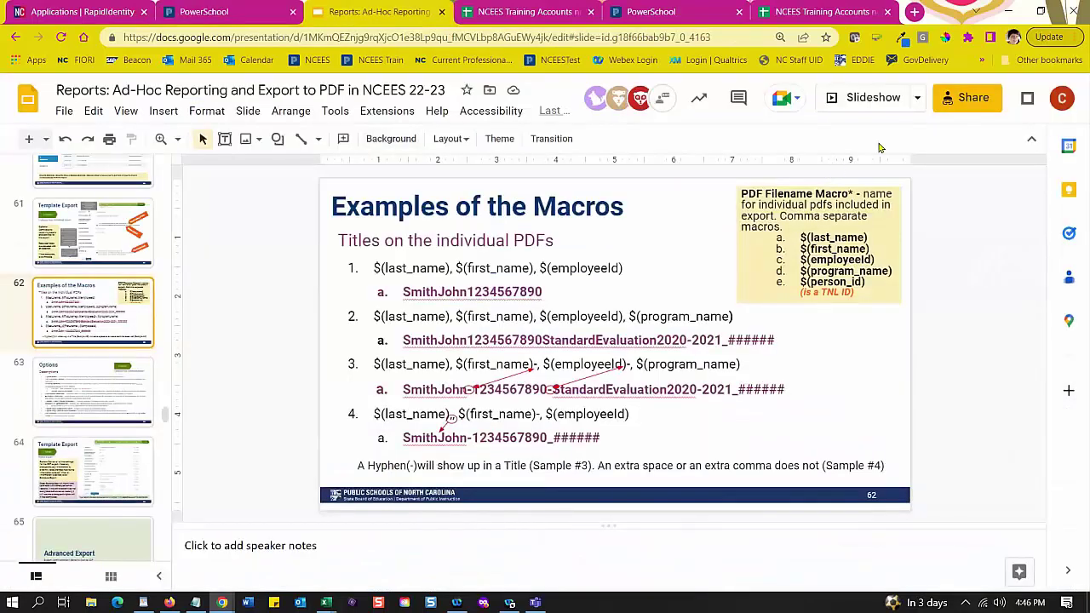
left_click(856, 99)
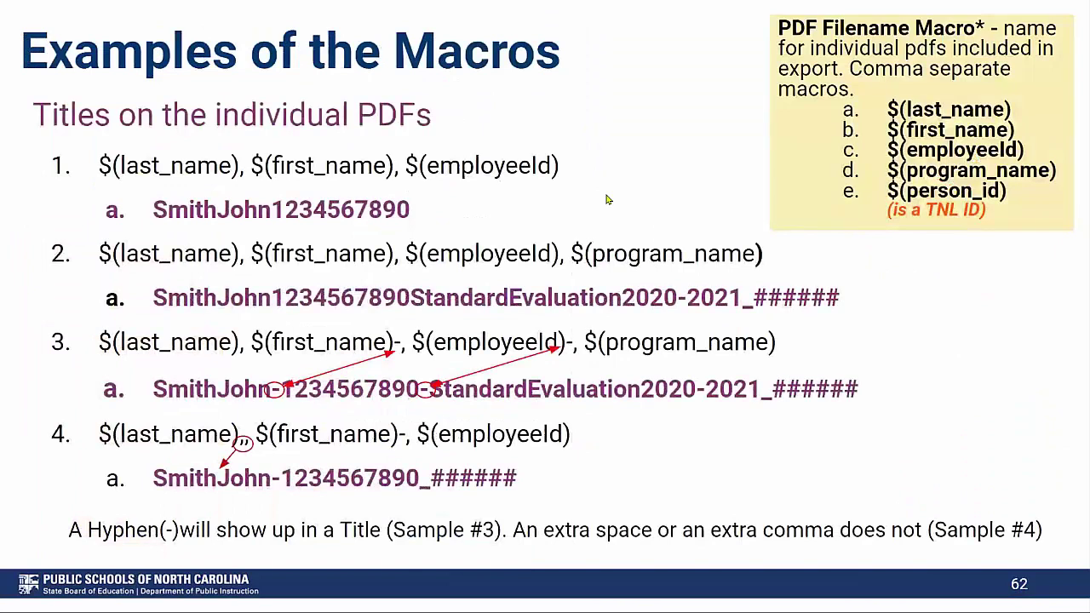
Step: Advance through Options Descriptions, Template Export, Advanced Export, Plans, Type, Template and Users slides
left_click(762, 488)
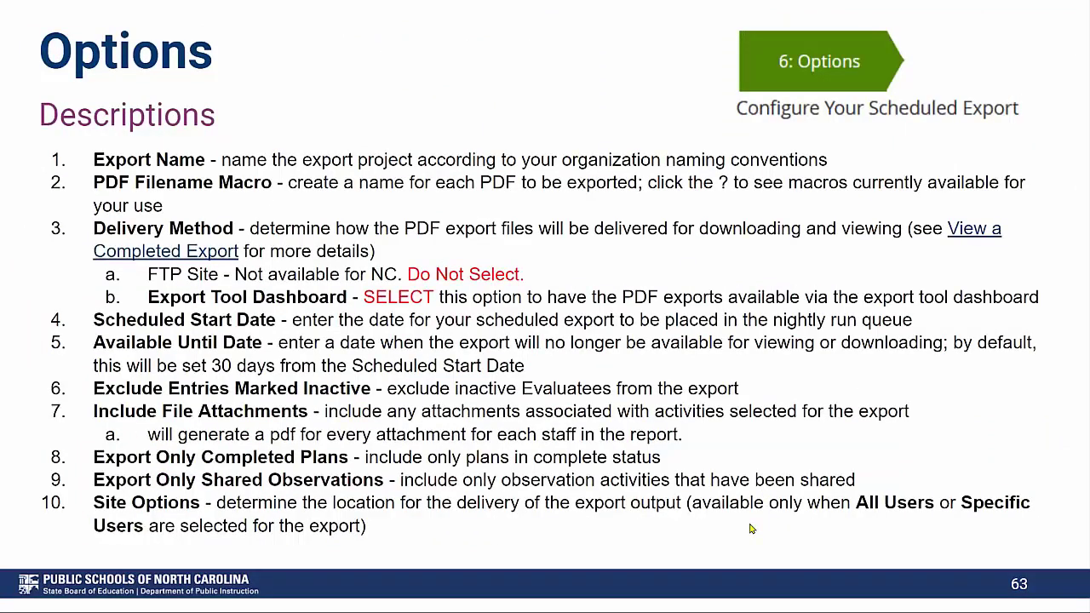
left_click(750, 529)
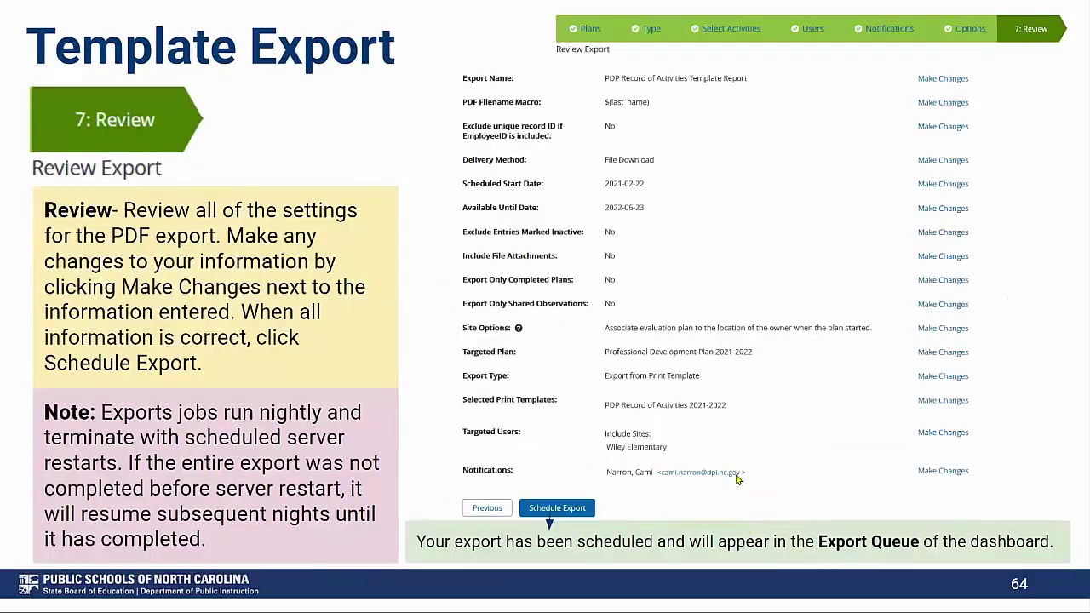
left_click(753, 488)
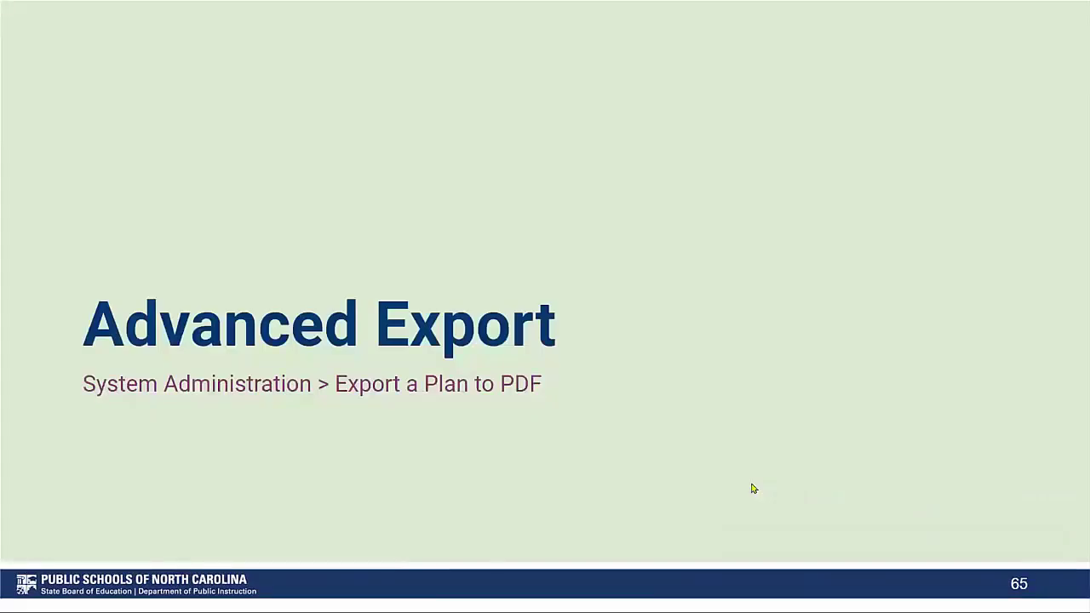
left_click(752, 487)
left_click(753, 488)
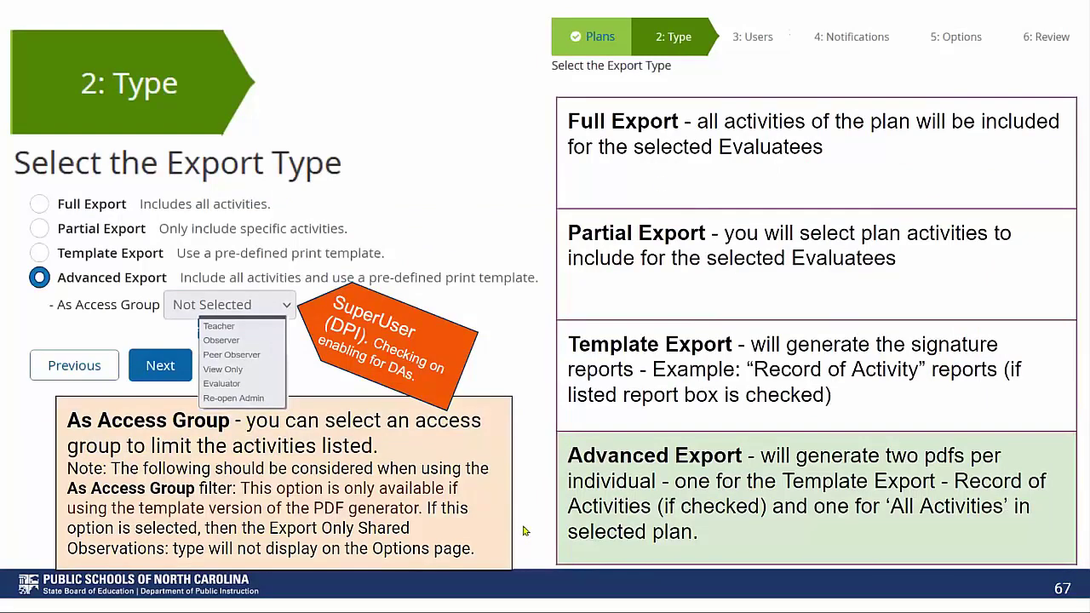
left_click(534, 552)
left_click(534, 552)
Step: Continue through Options, Macros and Export PDF Dashboard slides to the Export Queue slide
left_click(535, 552)
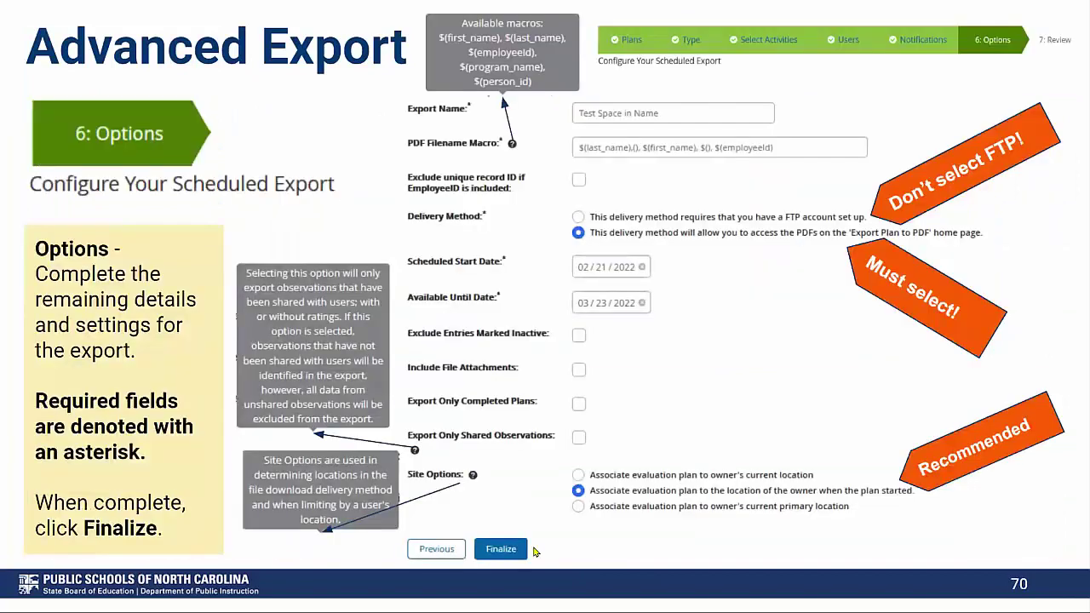
left_click(535, 552)
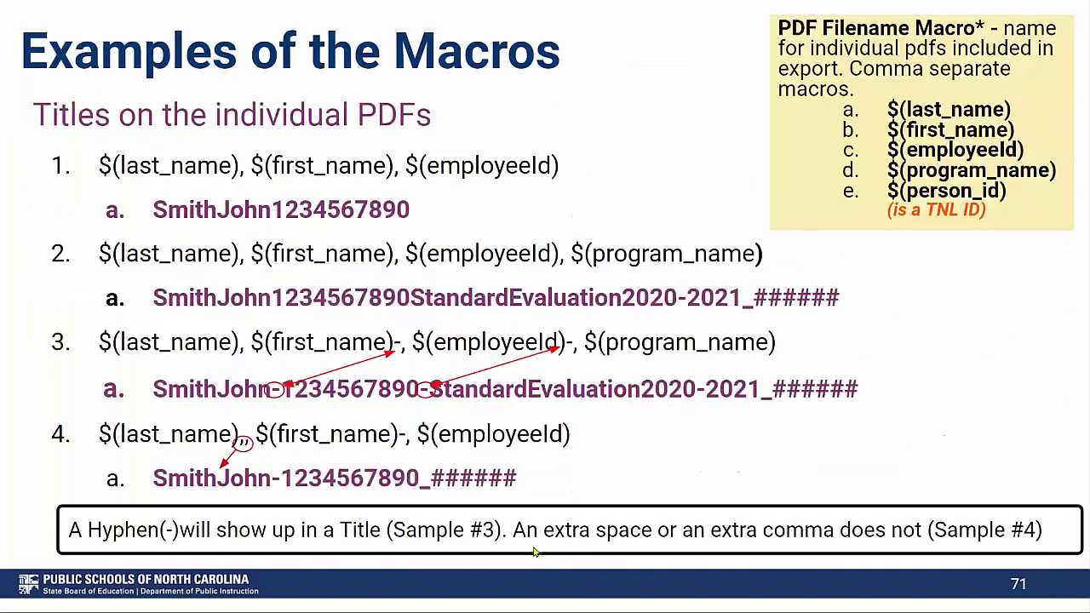
left_click(535, 552)
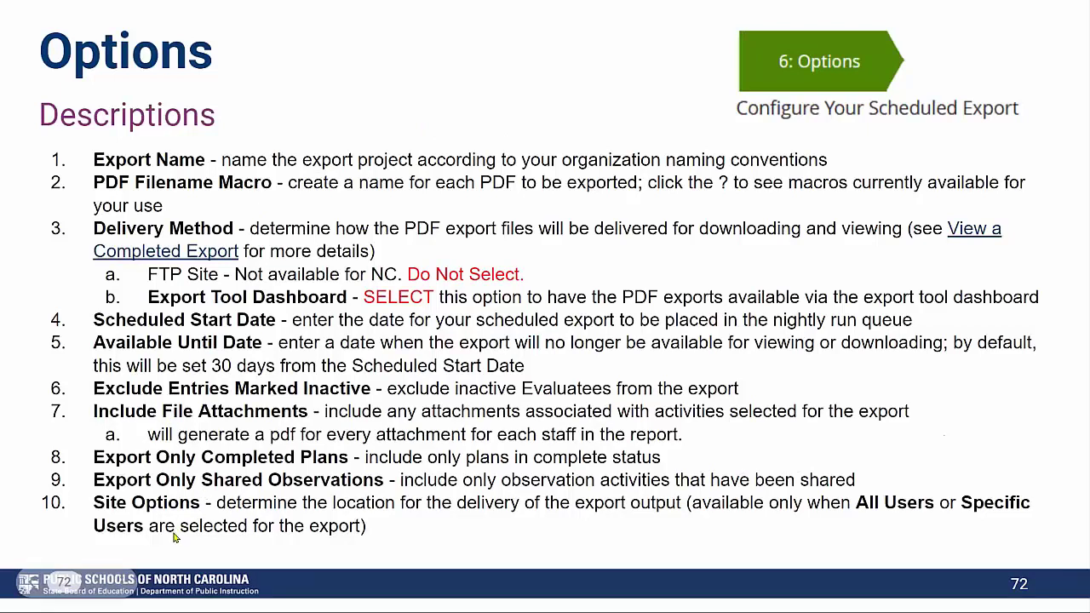
left_click(550, 543)
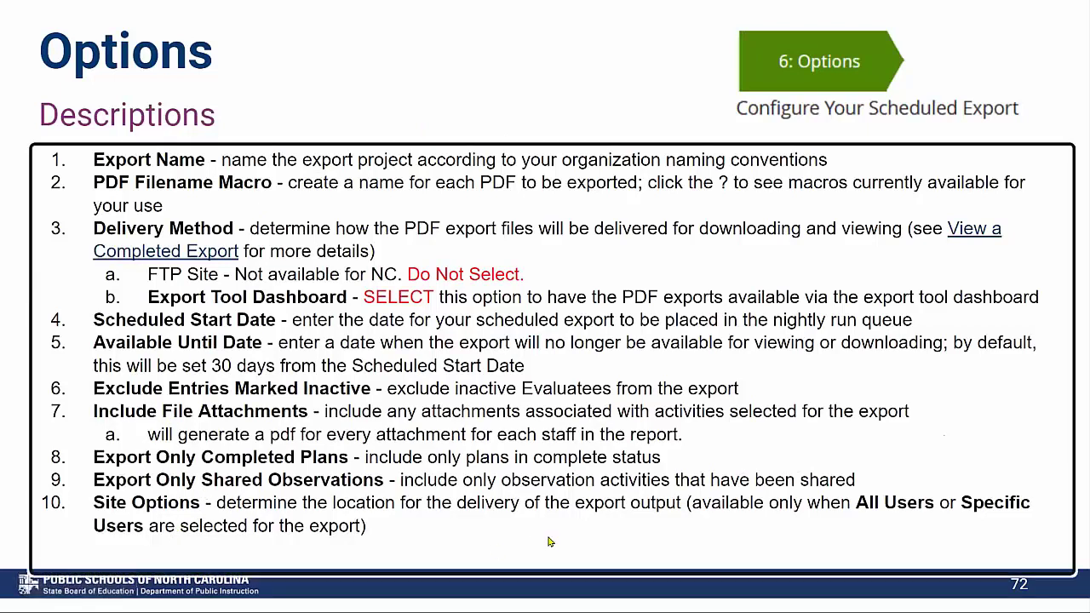
left_click(549, 462)
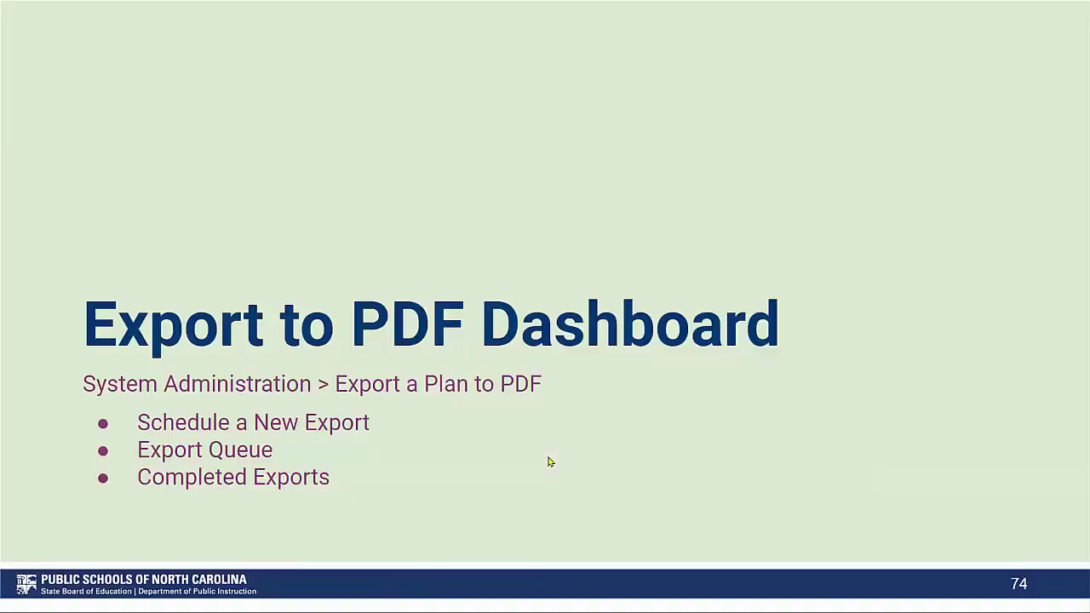
left_click(549, 461)
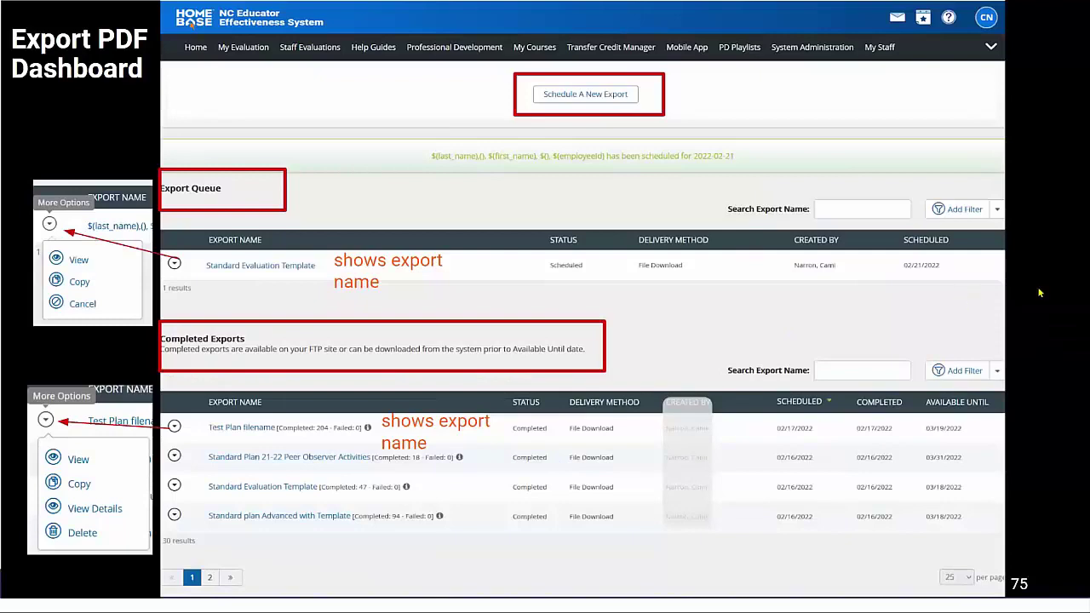
left_click(1039, 294)
Step: Exit the slideshow, select slide 82 'Resources' in the filmstrip, and present from it
key("Escape")
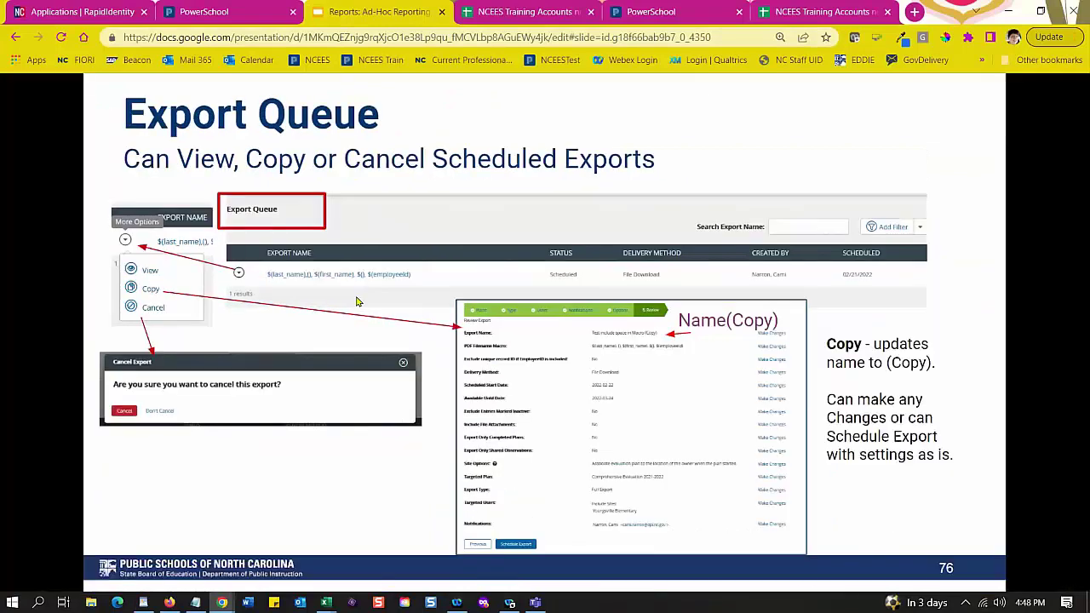
scroll(467, 346, "down", 2)
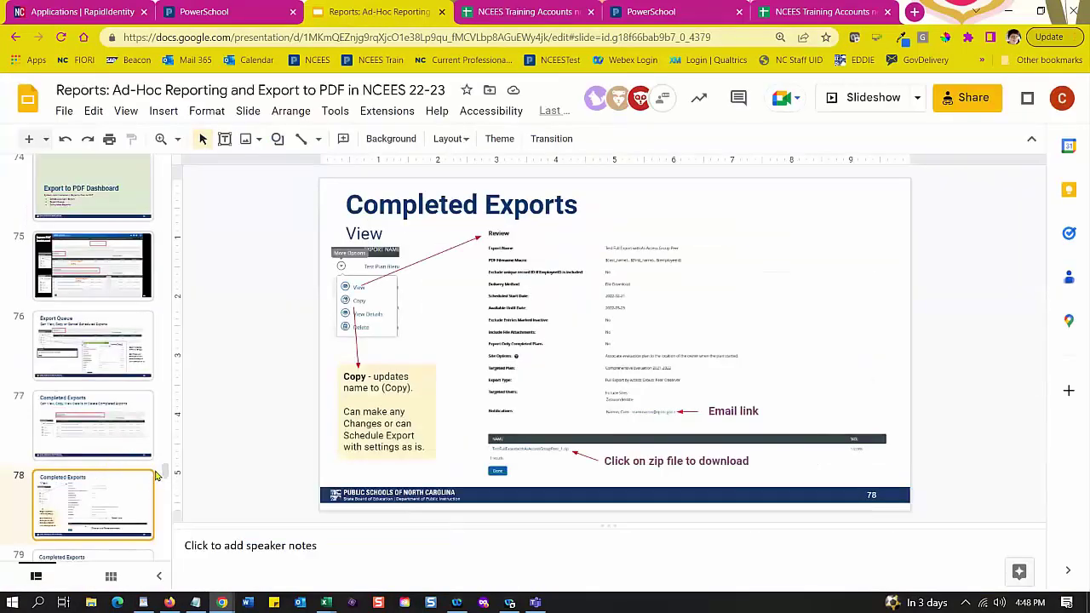
scroll(169, 475, "down", 3)
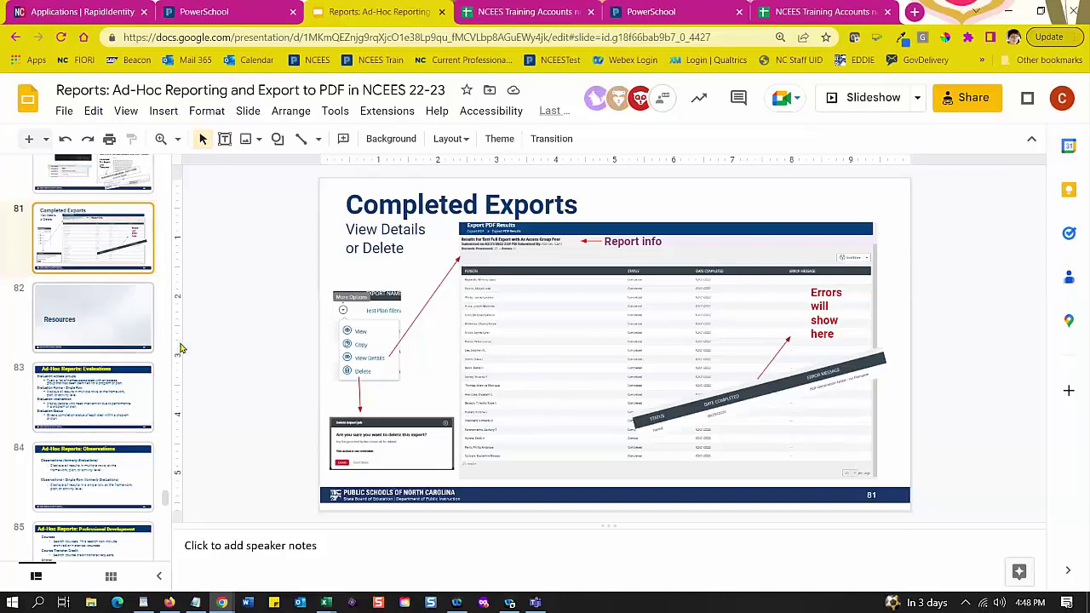
left_click(119, 317)
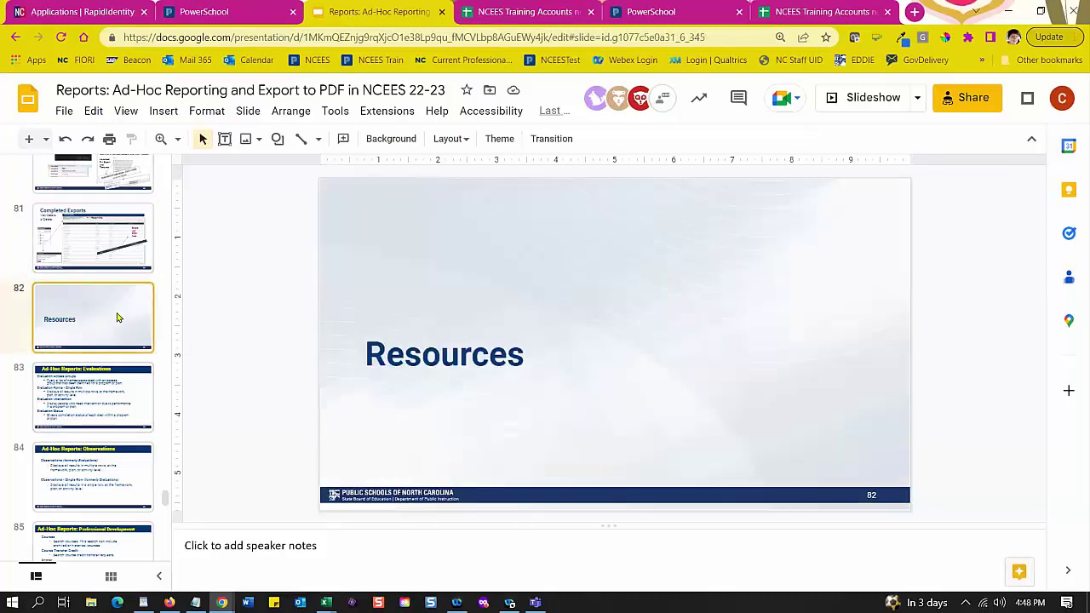
left_click(867, 104)
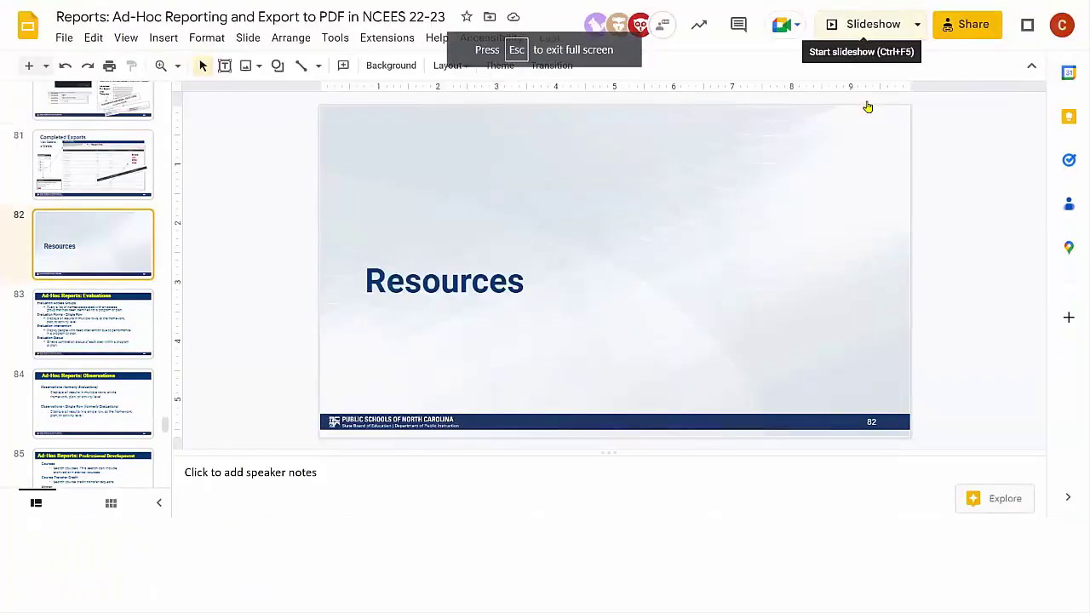